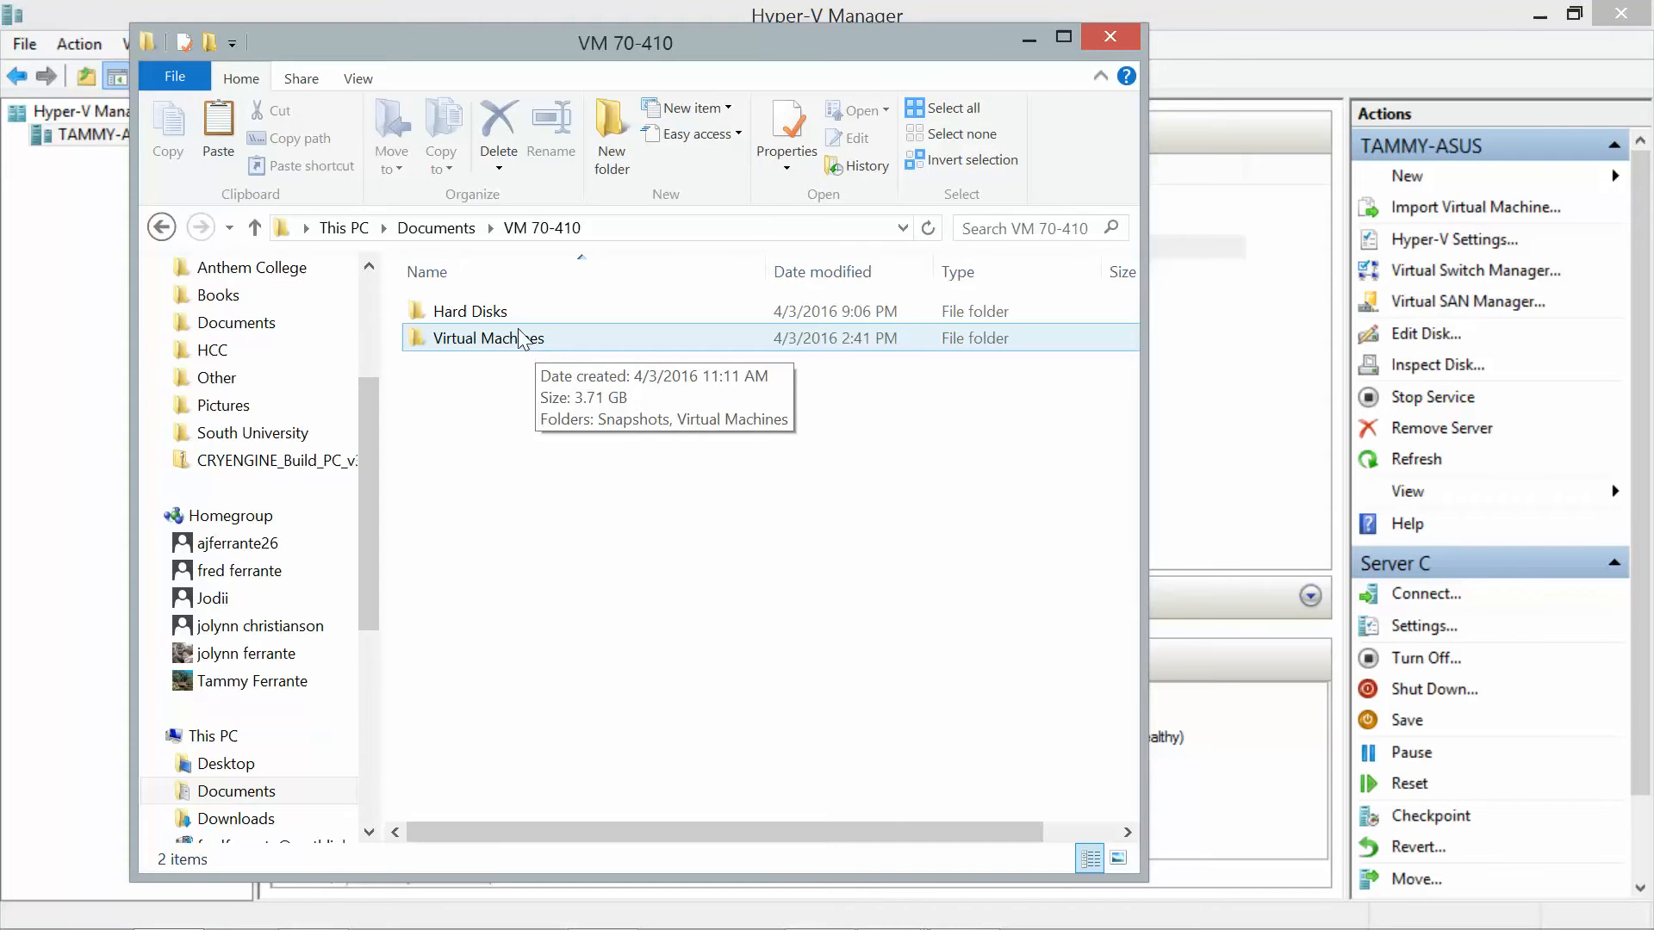
# Delete Virtual Hard Disk 1.vhdx from the Hard Disks folder, then close File Explorer.
pyautogui.moveTo(497, 317)
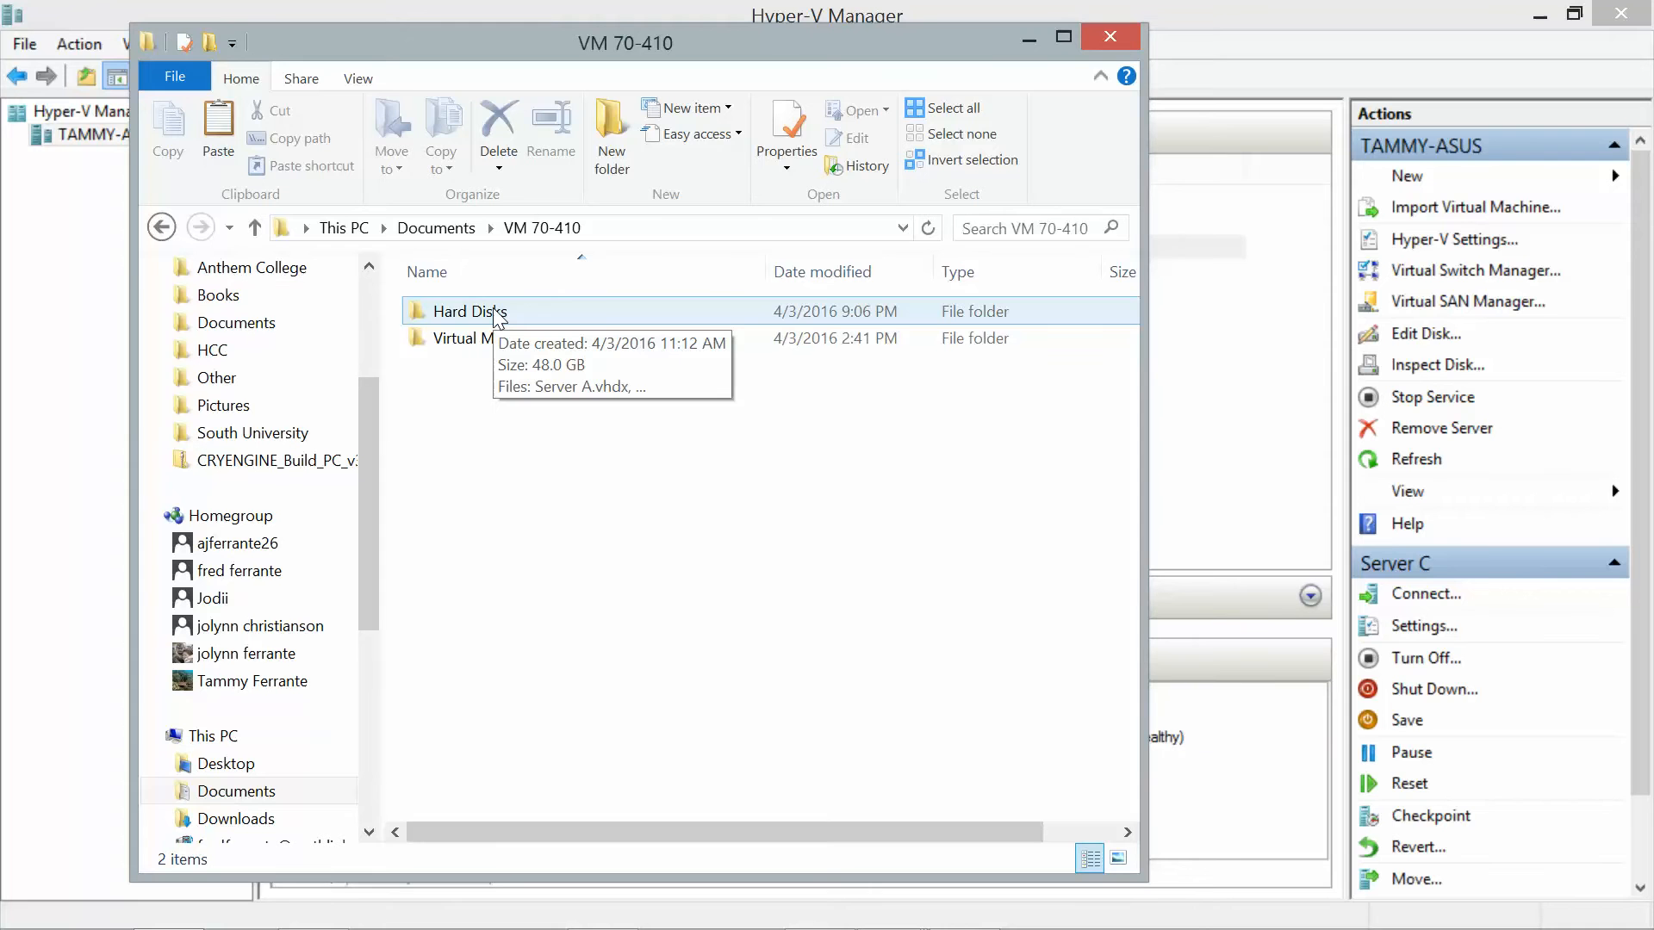
pyautogui.doubleClick(497, 314)
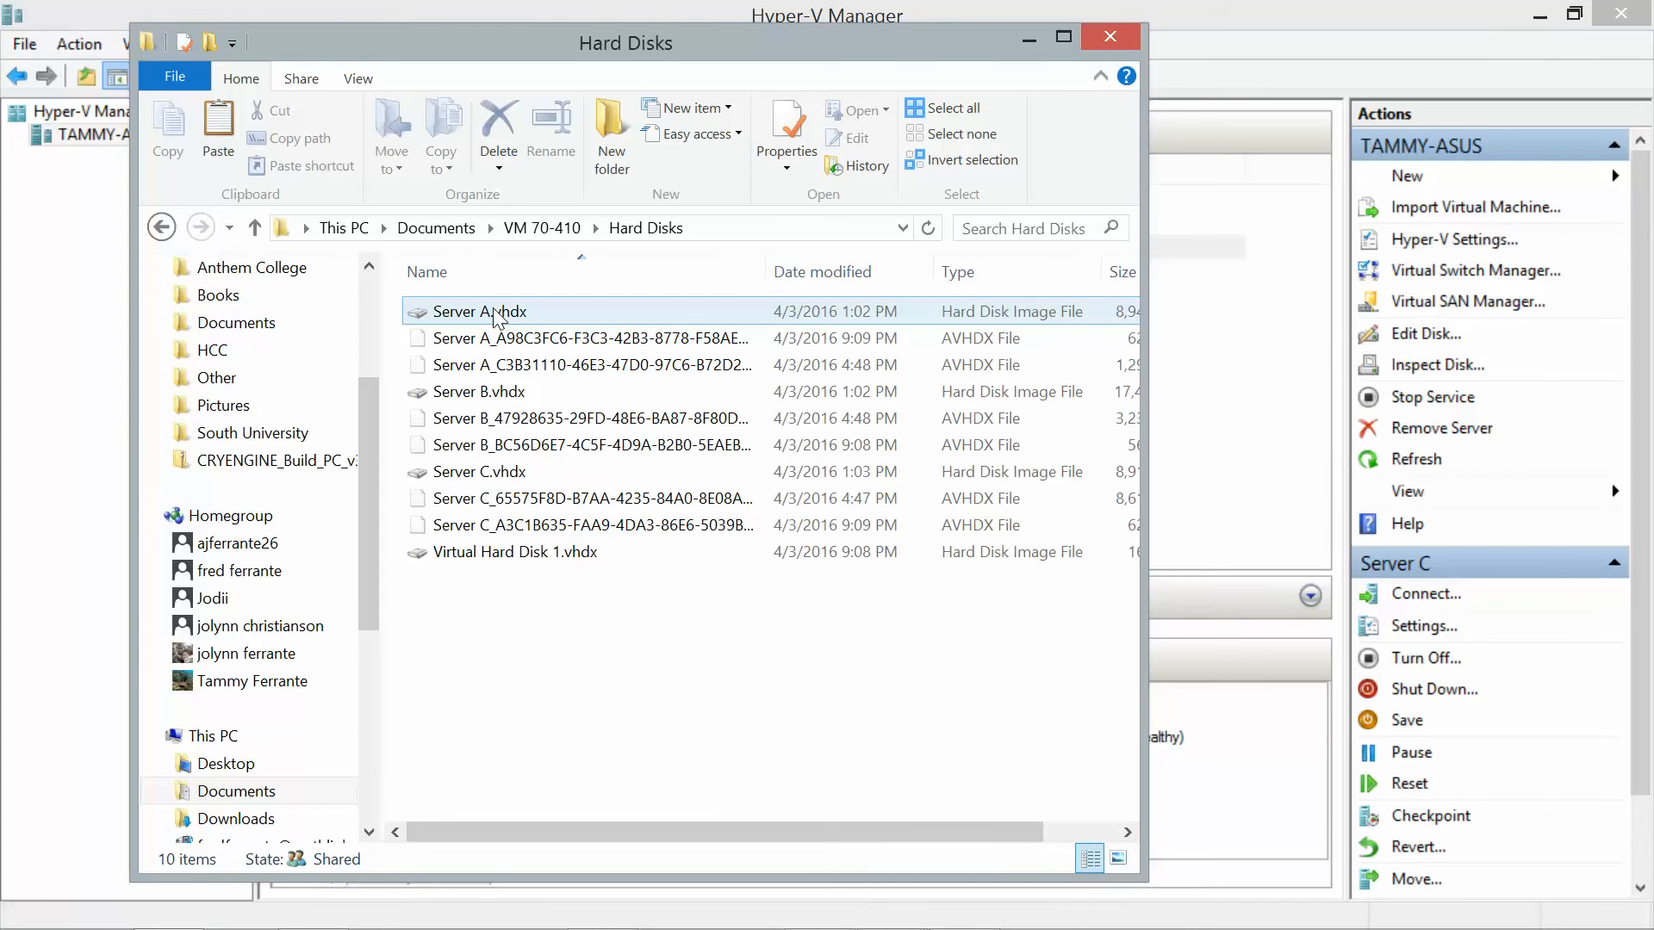
pyautogui.click(505, 551)
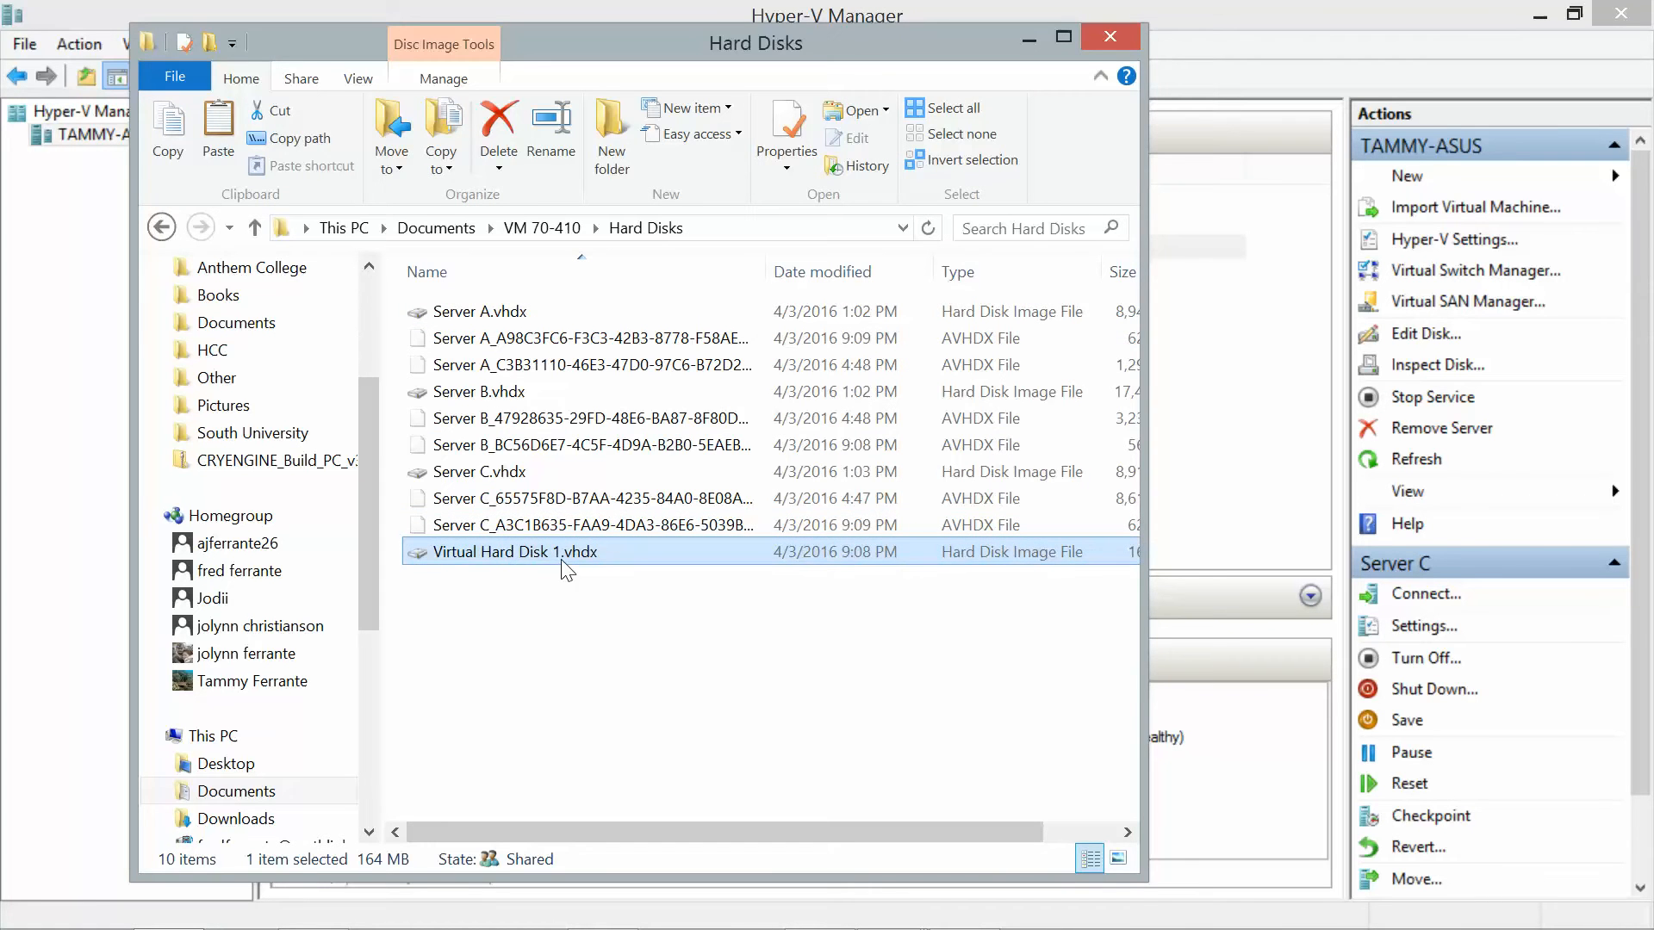
pyautogui.press('Delete')
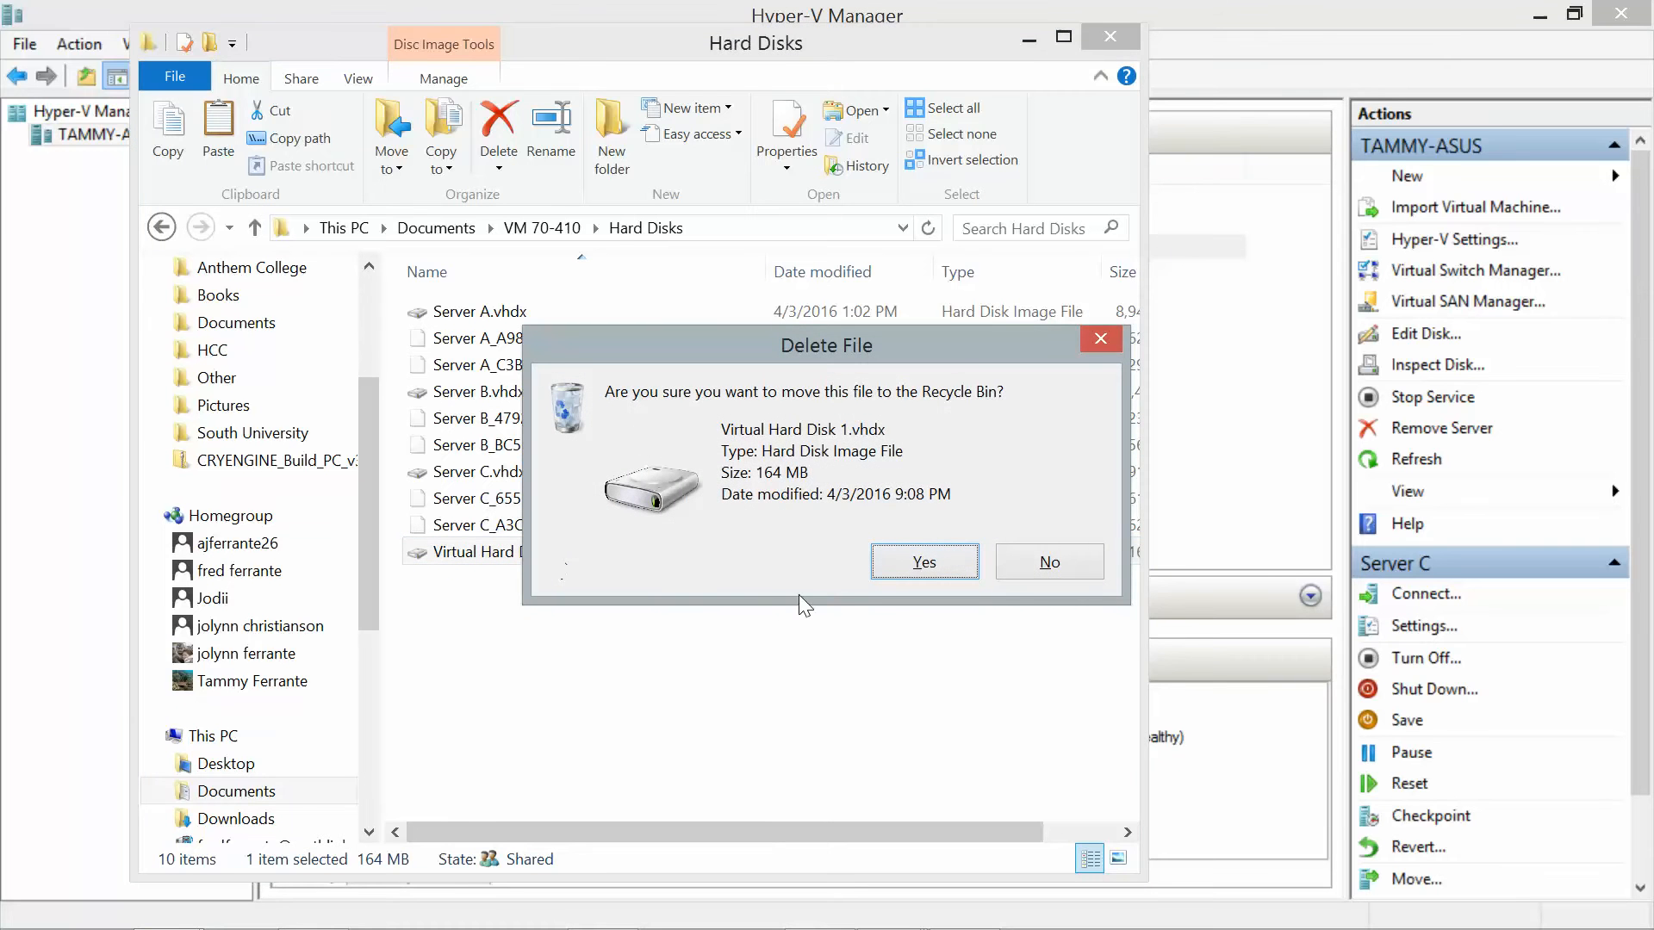
pyautogui.click(913, 574)
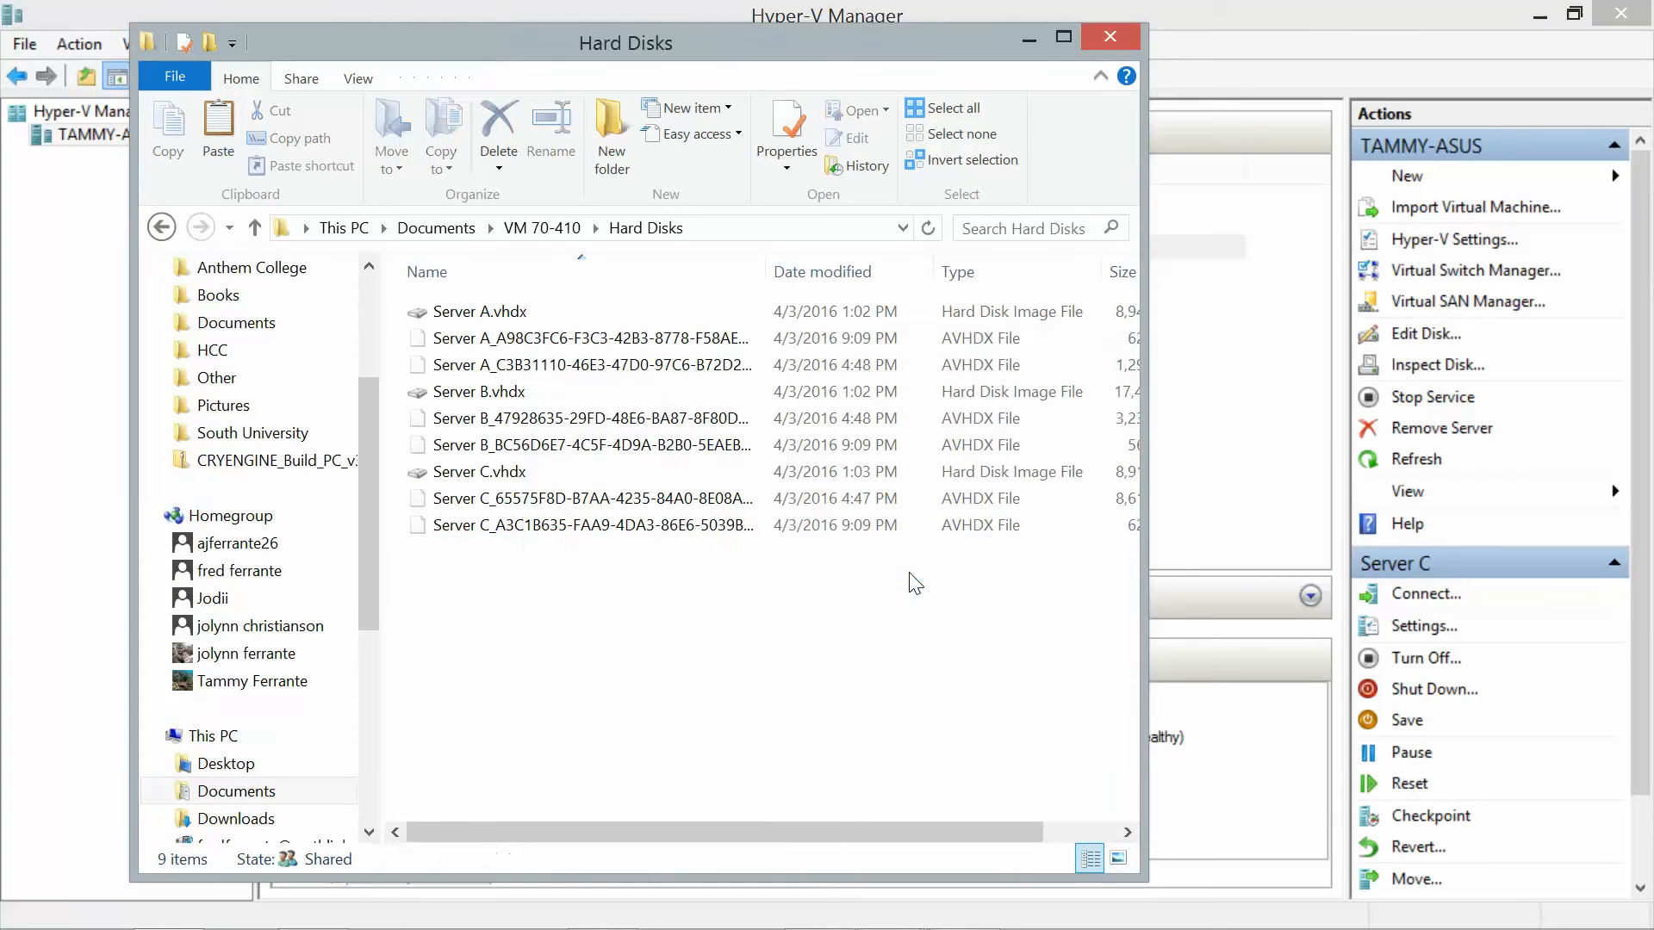
pyautogui.click(1111, 37)
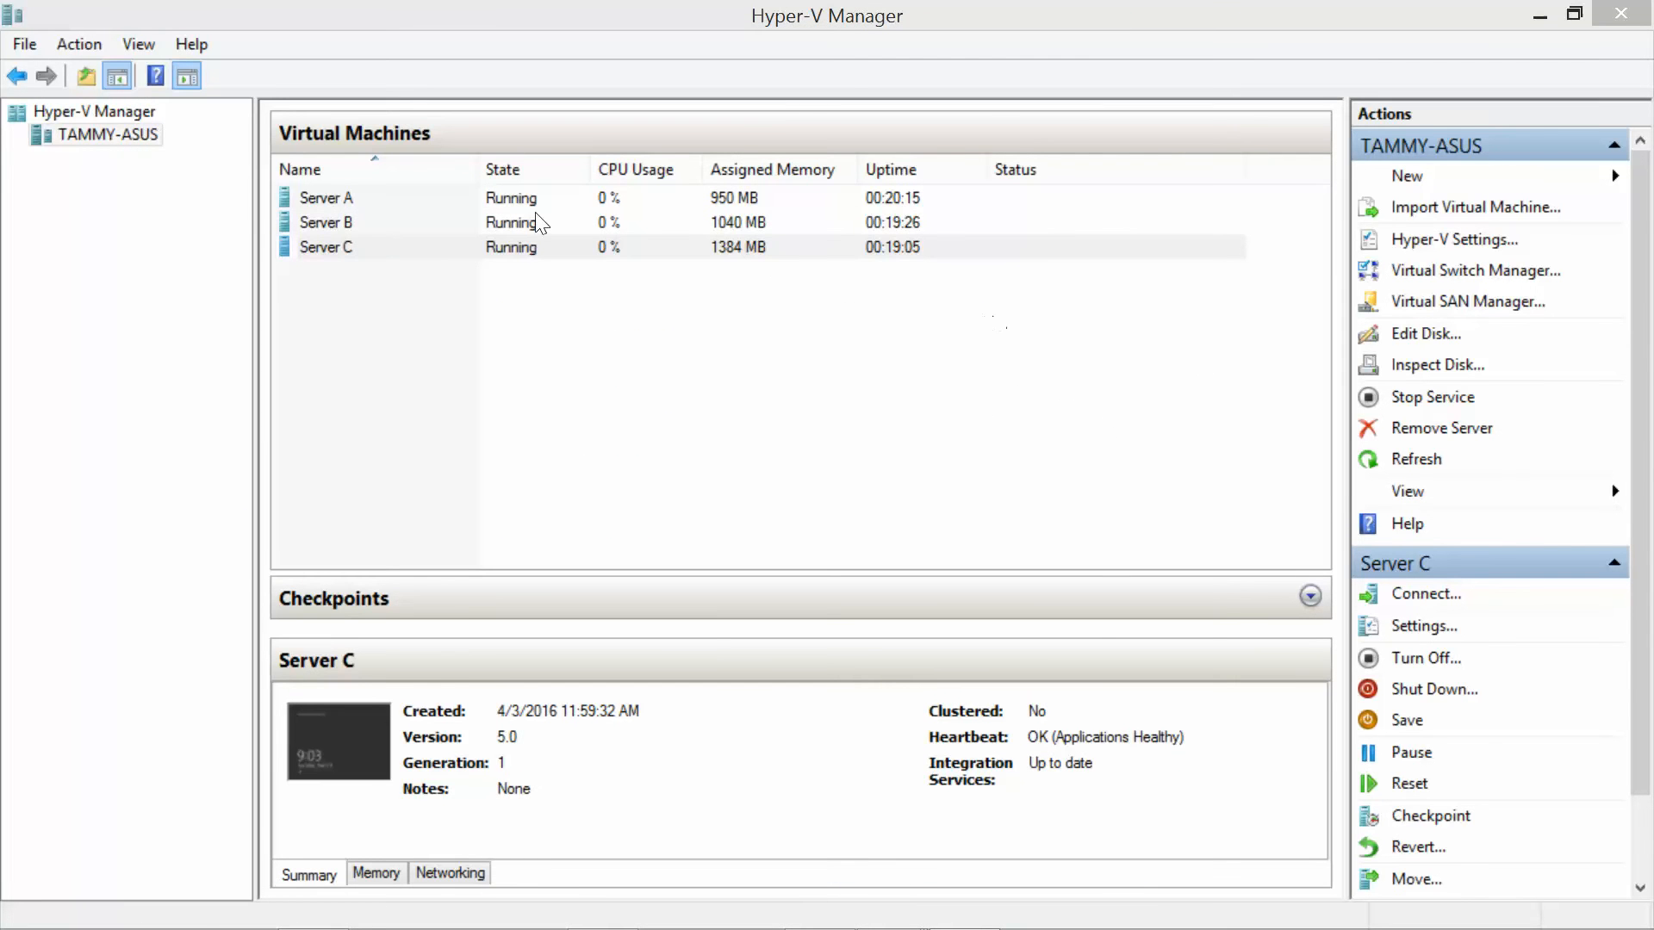
# In Server C's settings, add a hard drive to the SCSI controller as a new virtual disk.
pyautogui.click(348, 258)
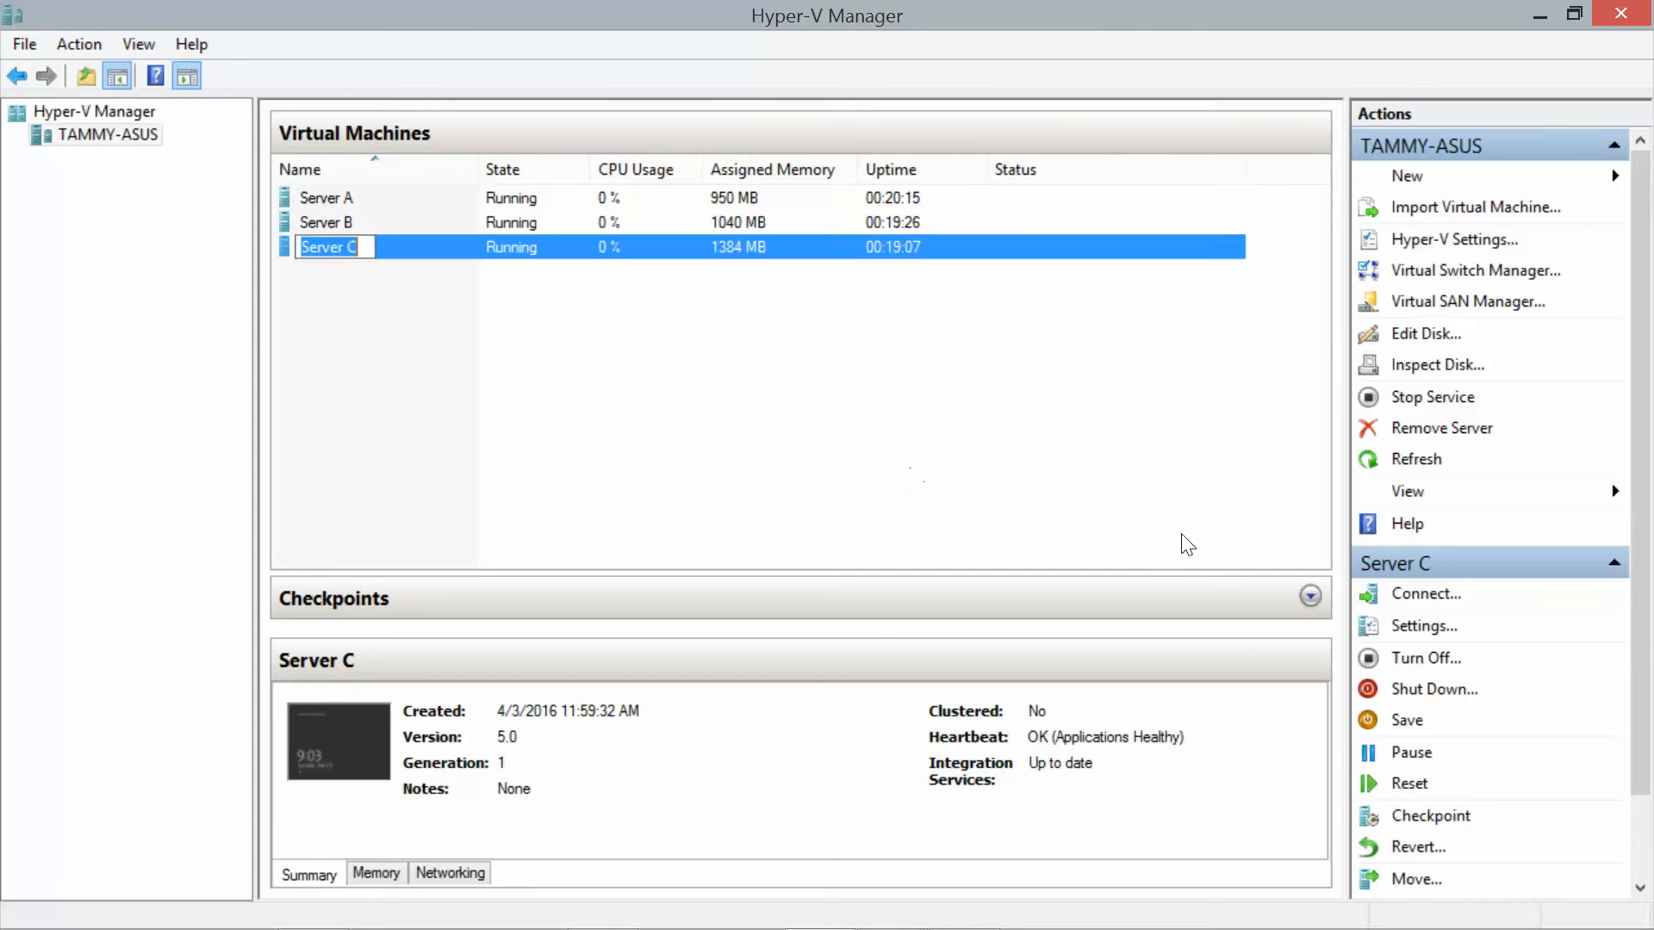
pyautogui.click(1404, 629)
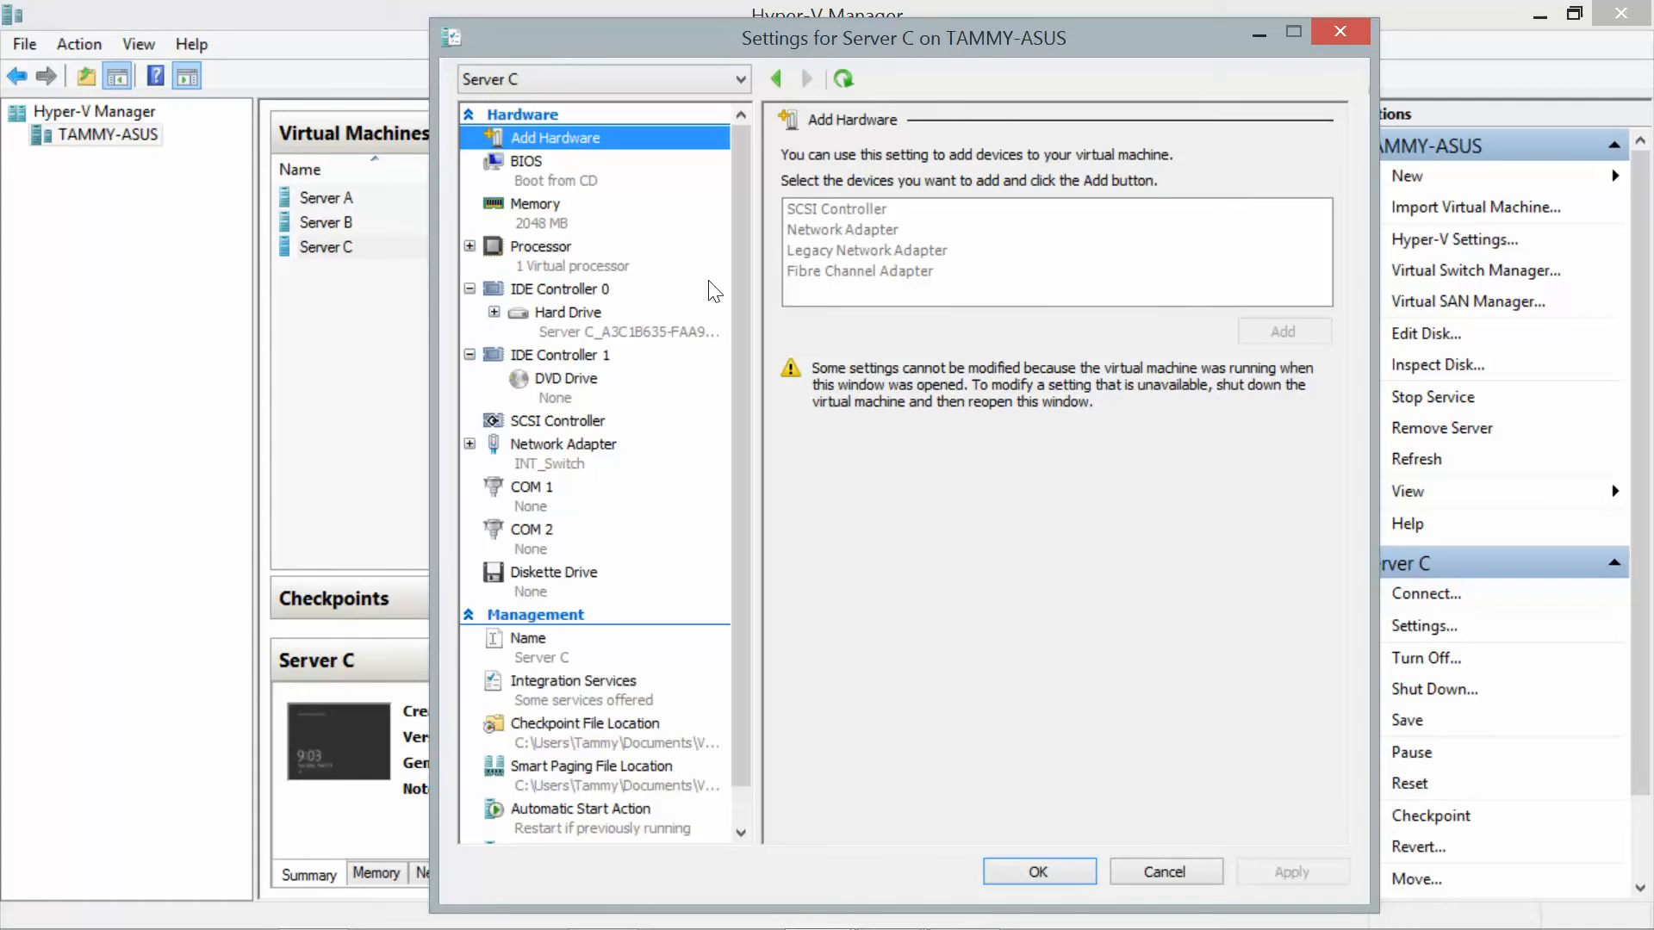
pyautogui.click(556, 422)
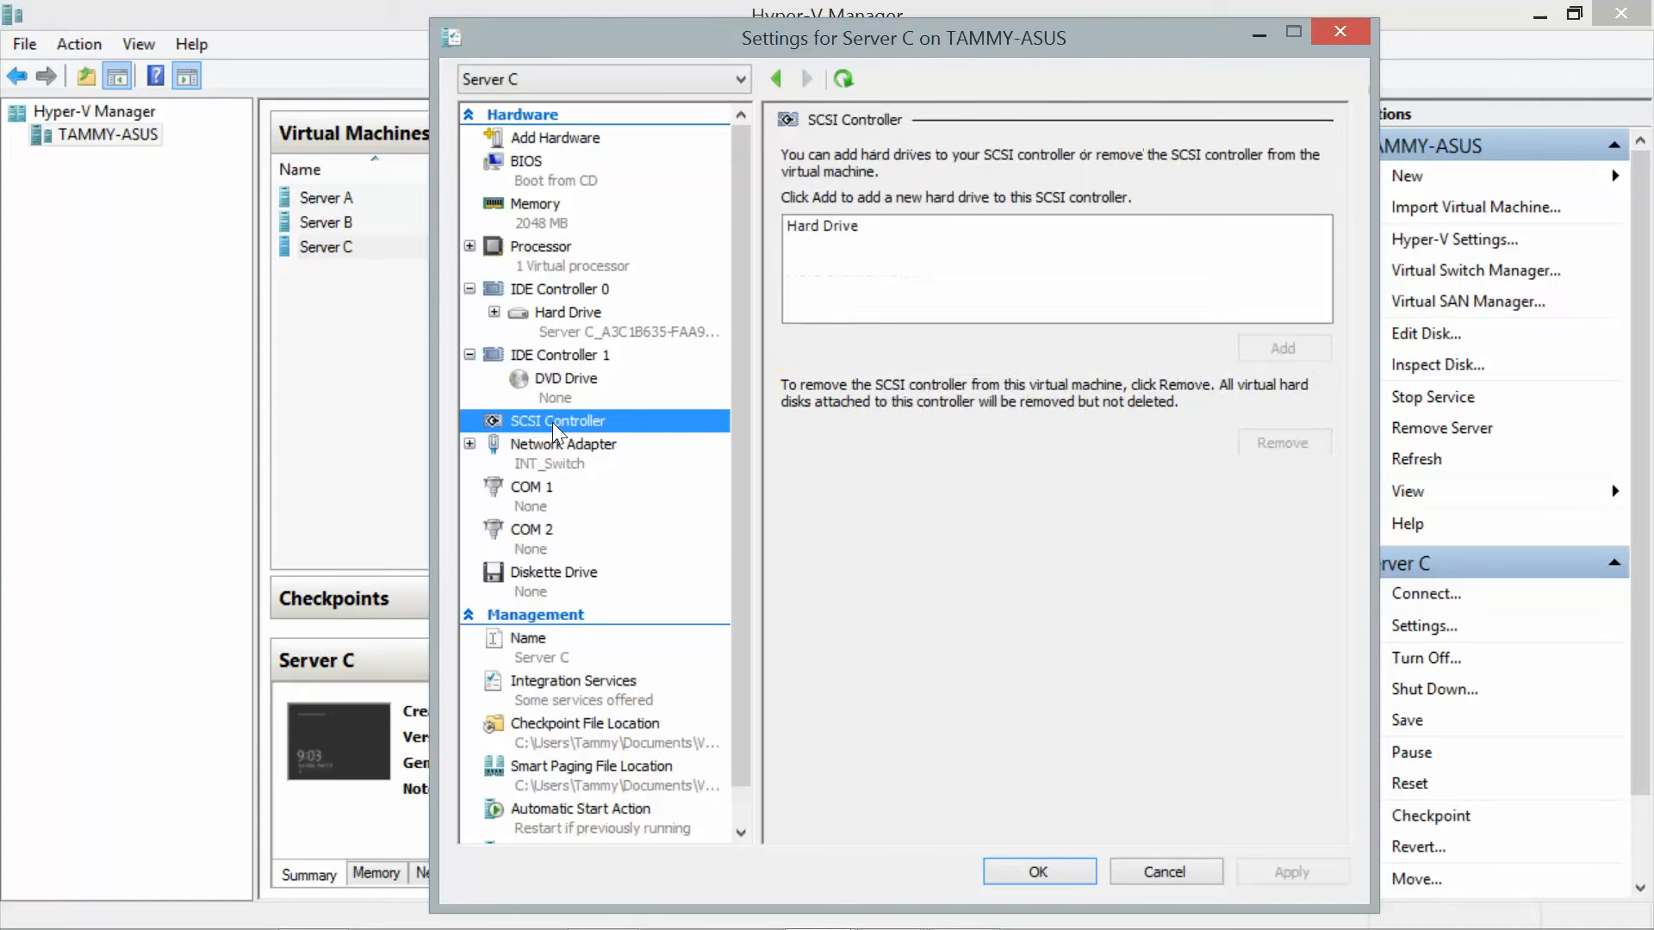
pyautogui.click(853, 229)
pyautogui.click(1262, 353)
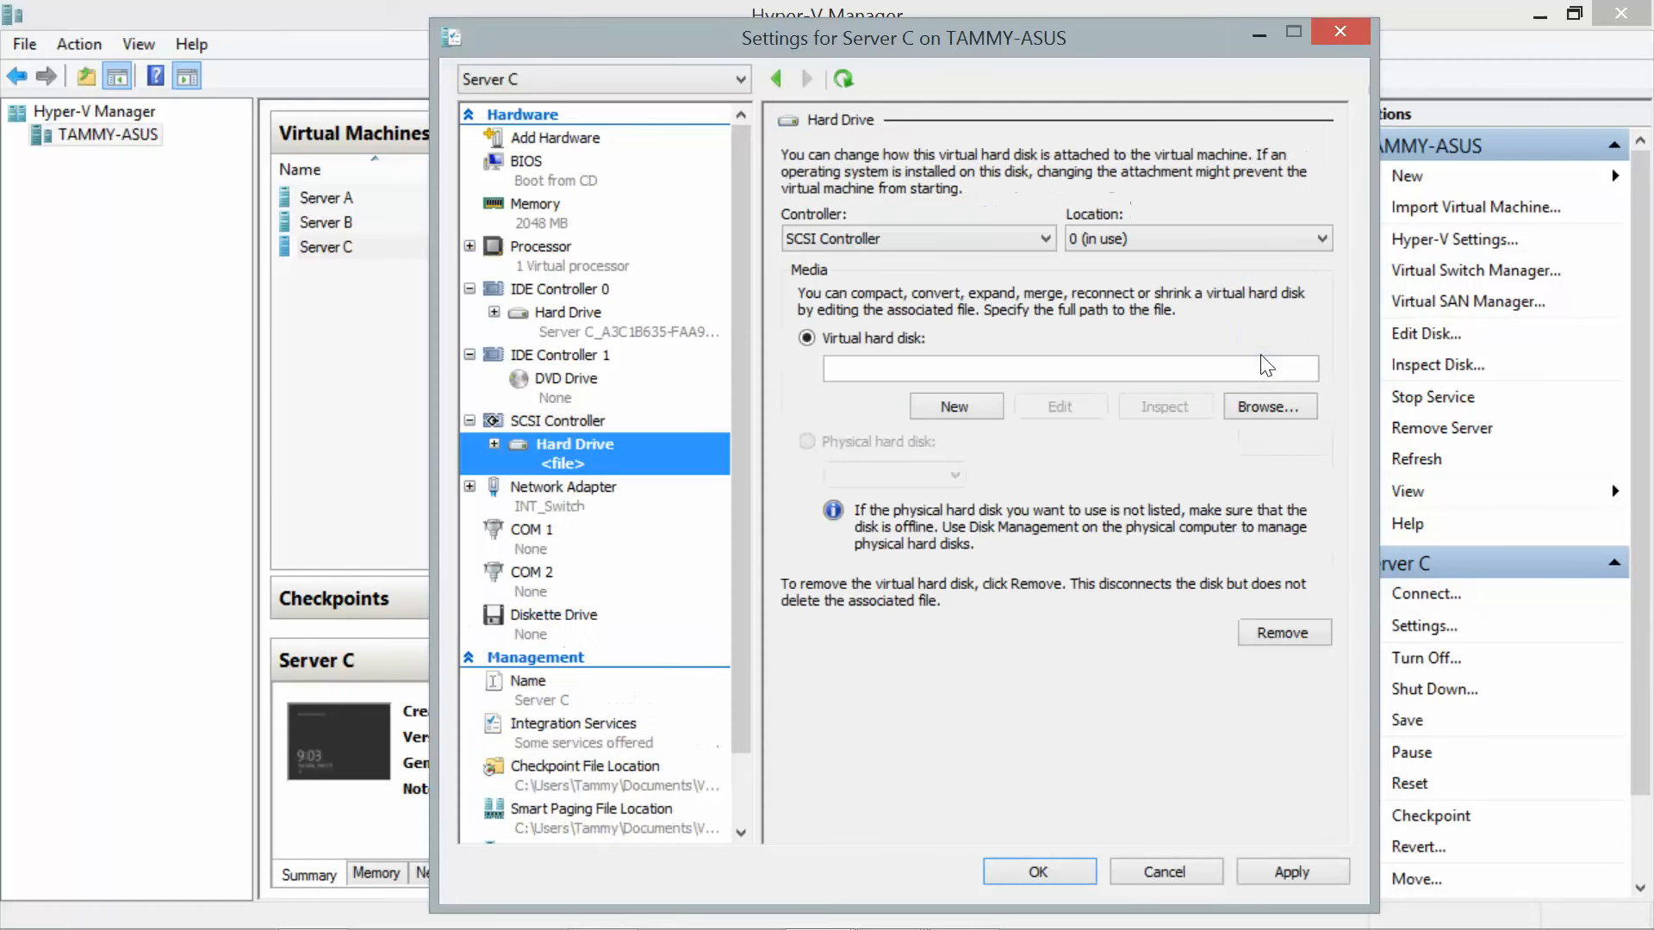
pyautogui.click(982, 406)
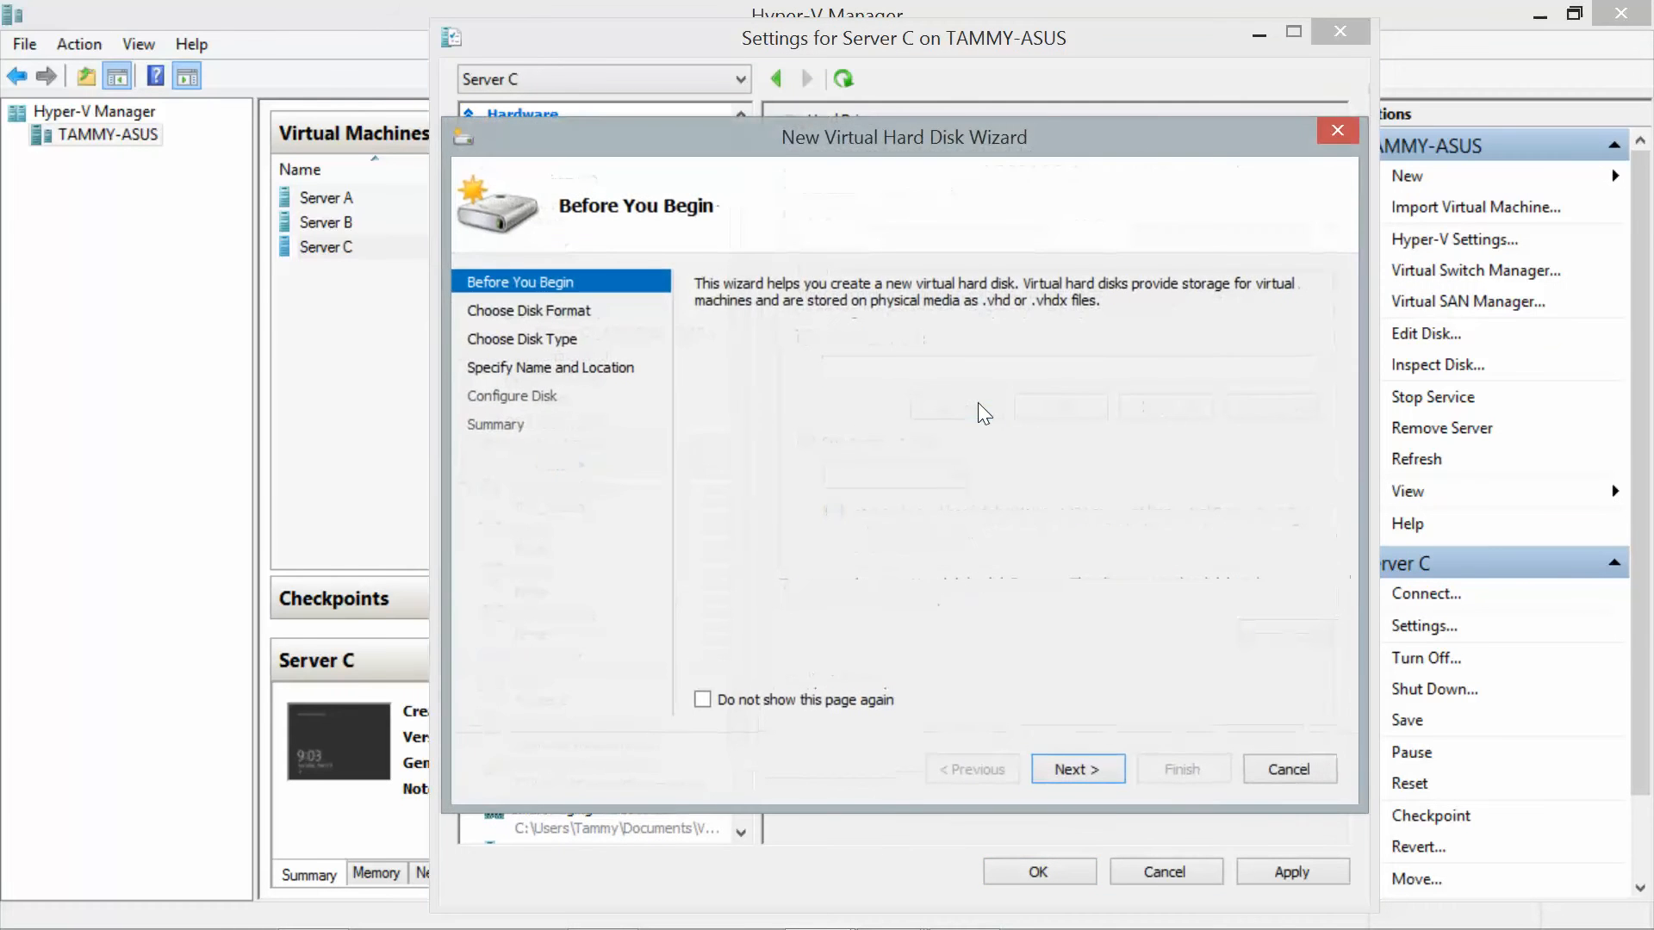
# Keep the VHDX format and default type, and name the disk 'Virtual Hard Disk 1'.
pyautogui.click(1077, 780)
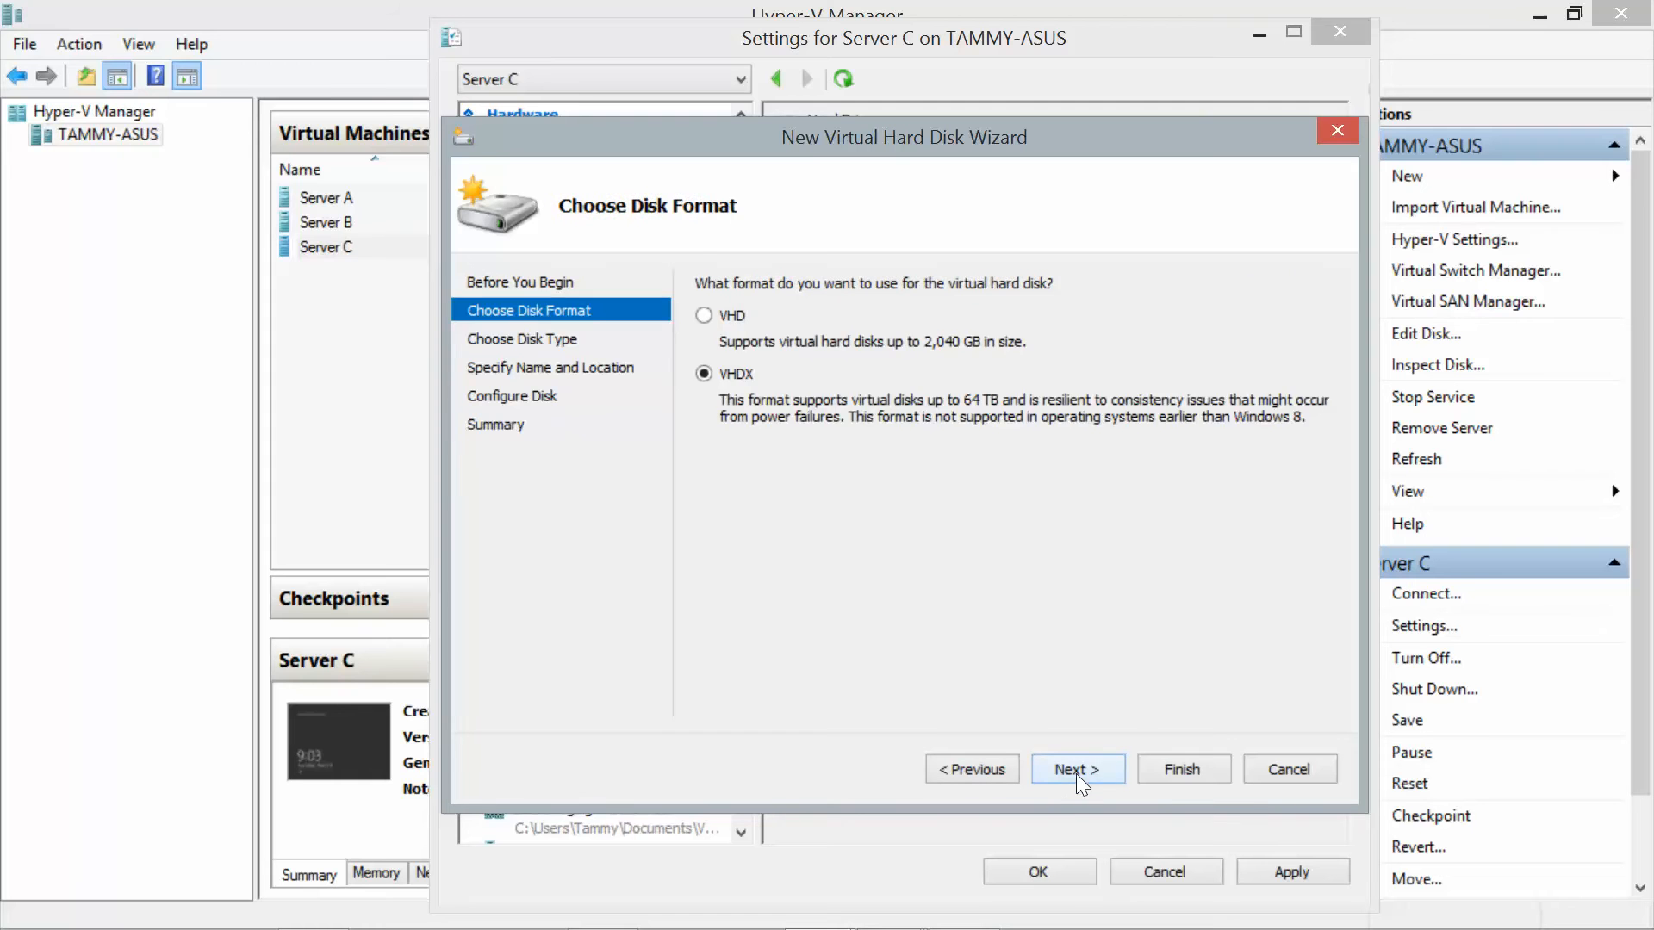
pyautogui.click(1077, 769)
pyautogui.click(1077, 769)
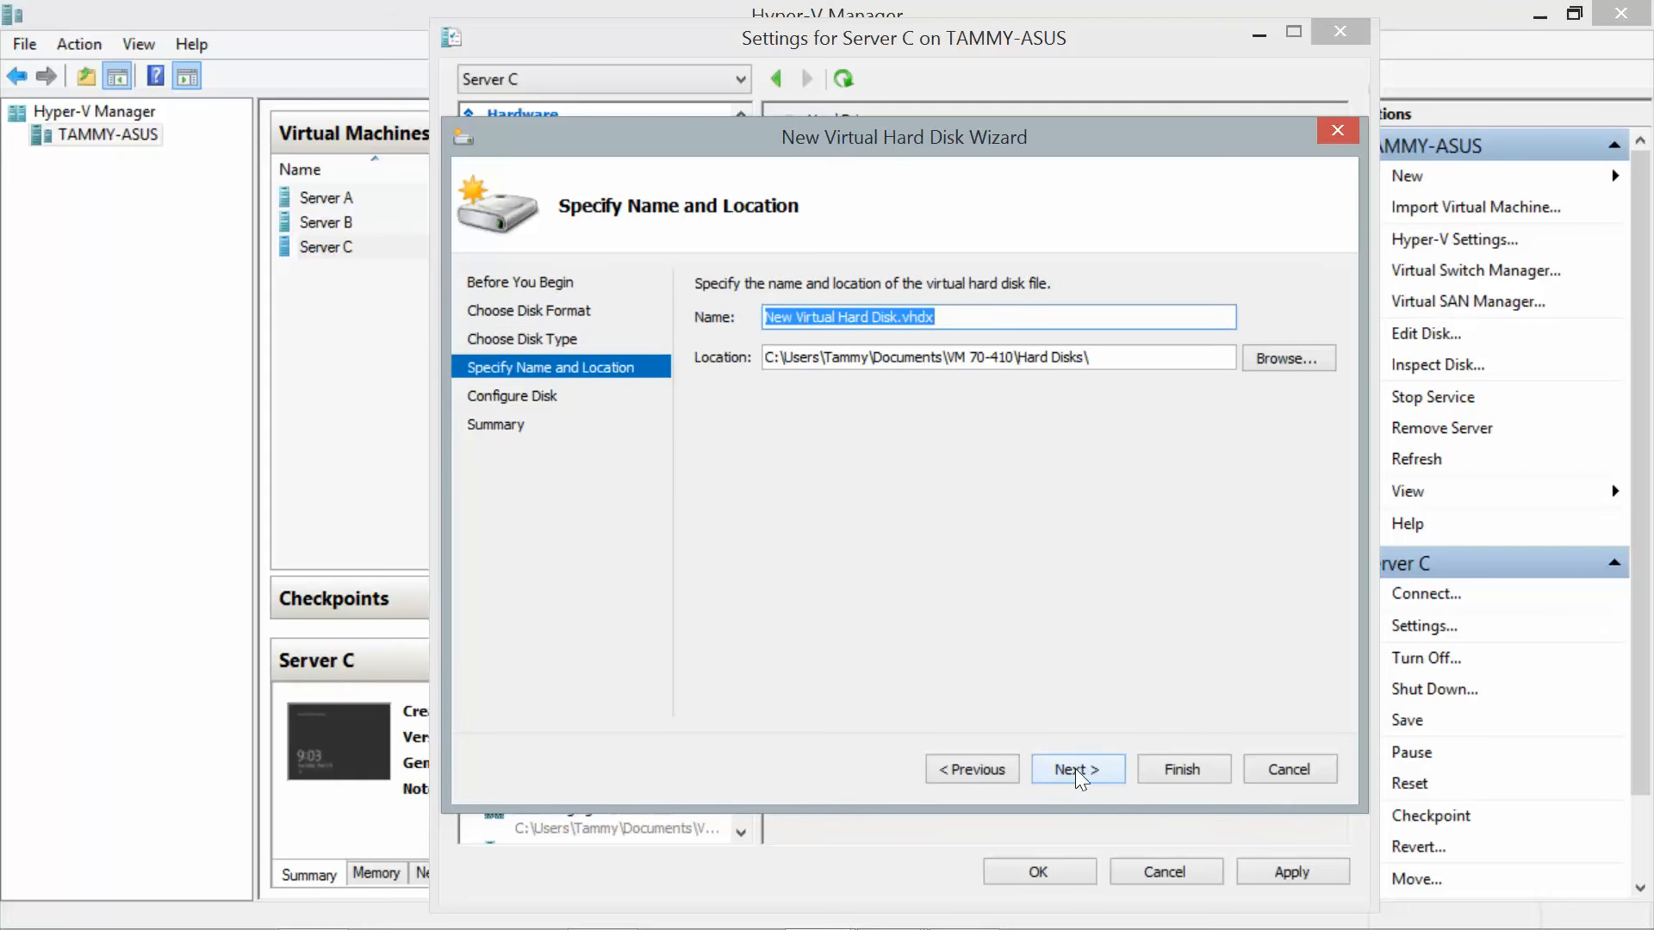
pyautogui.press('End')
pyautogui.press('Left')
pyautogui.press('Left')
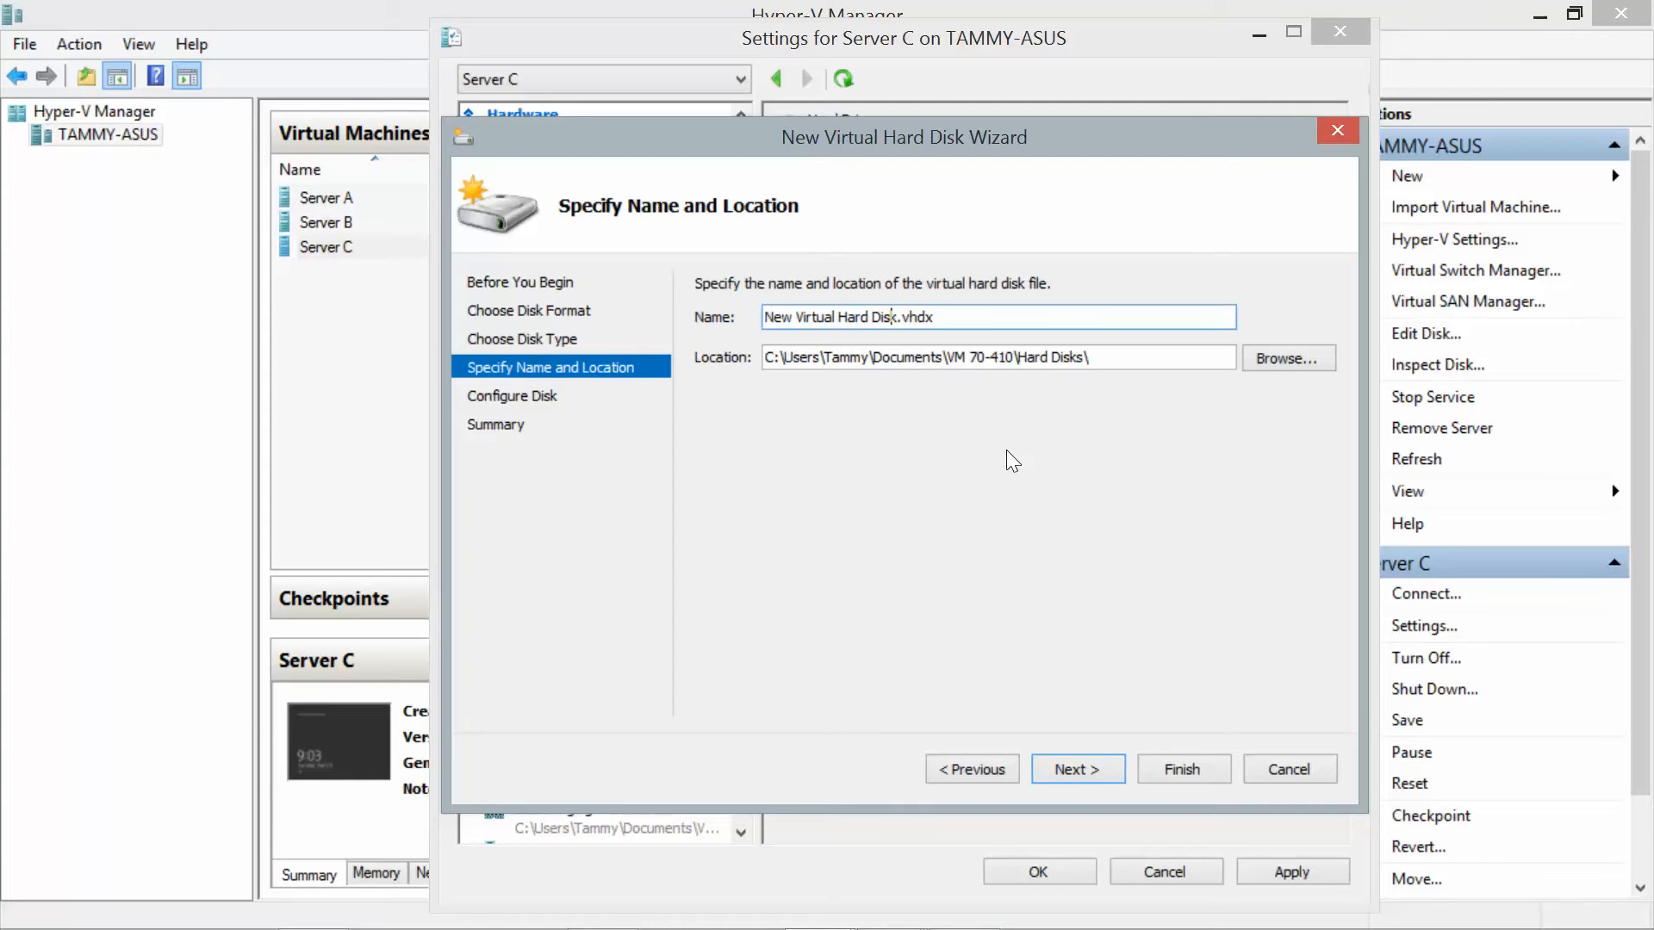
pyautogui.press('BackSpace')
pyautogui.press('BackSpace')
pyautogui.press('BackSpace')
pyautogui.press('BackSpace')
pyautogui.press('BackSpace')
pyautogui.press('BackSpace')
pyautogui.press('BackSpace')
pyautogui.press('BackSpace')
pyautogui.press('BackSpace')
pyautogui.press('BackSpace')
pyautogui.press('BackSpace')
pyautogui.press('BackSpace')
pyautogui.press('BackSpace')
pyautogui.press('BackSpace')
pyautogui.press('BackSpace')
pyautogui.press('BackSpace')
pyautogui.press('BackSpace')
pyautogui.press('BackSpace')
pyautogui.press('BackSpace')
pyautogui.press('BackSpace')
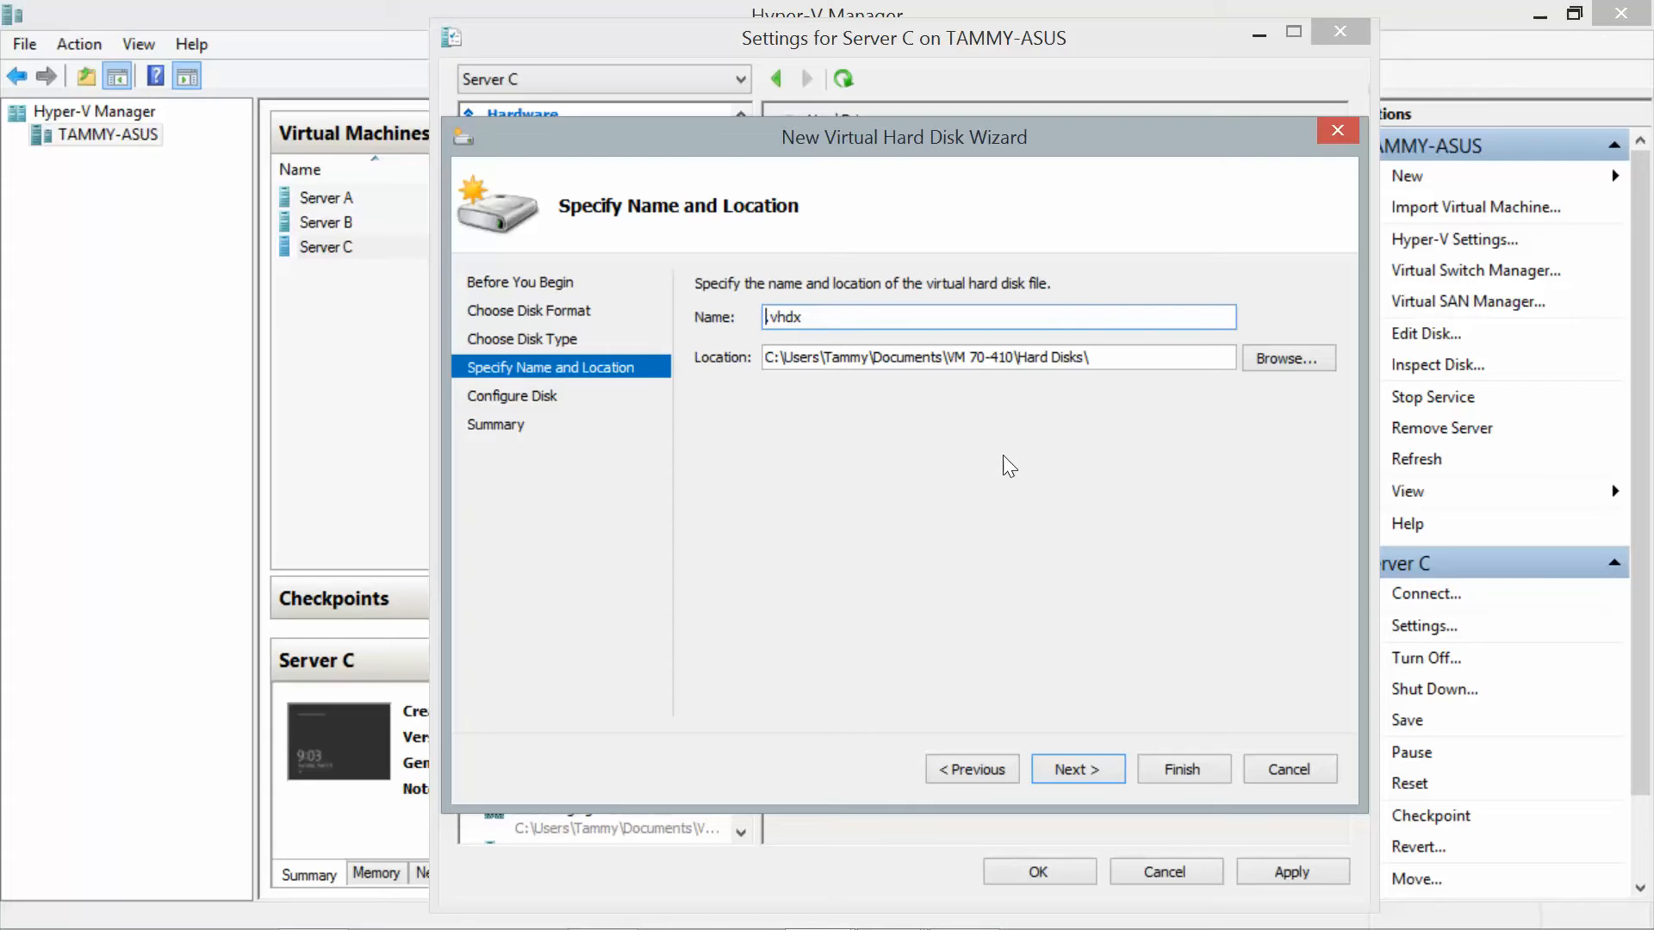
pyautogui.write('Virtual Hard Disk 1')
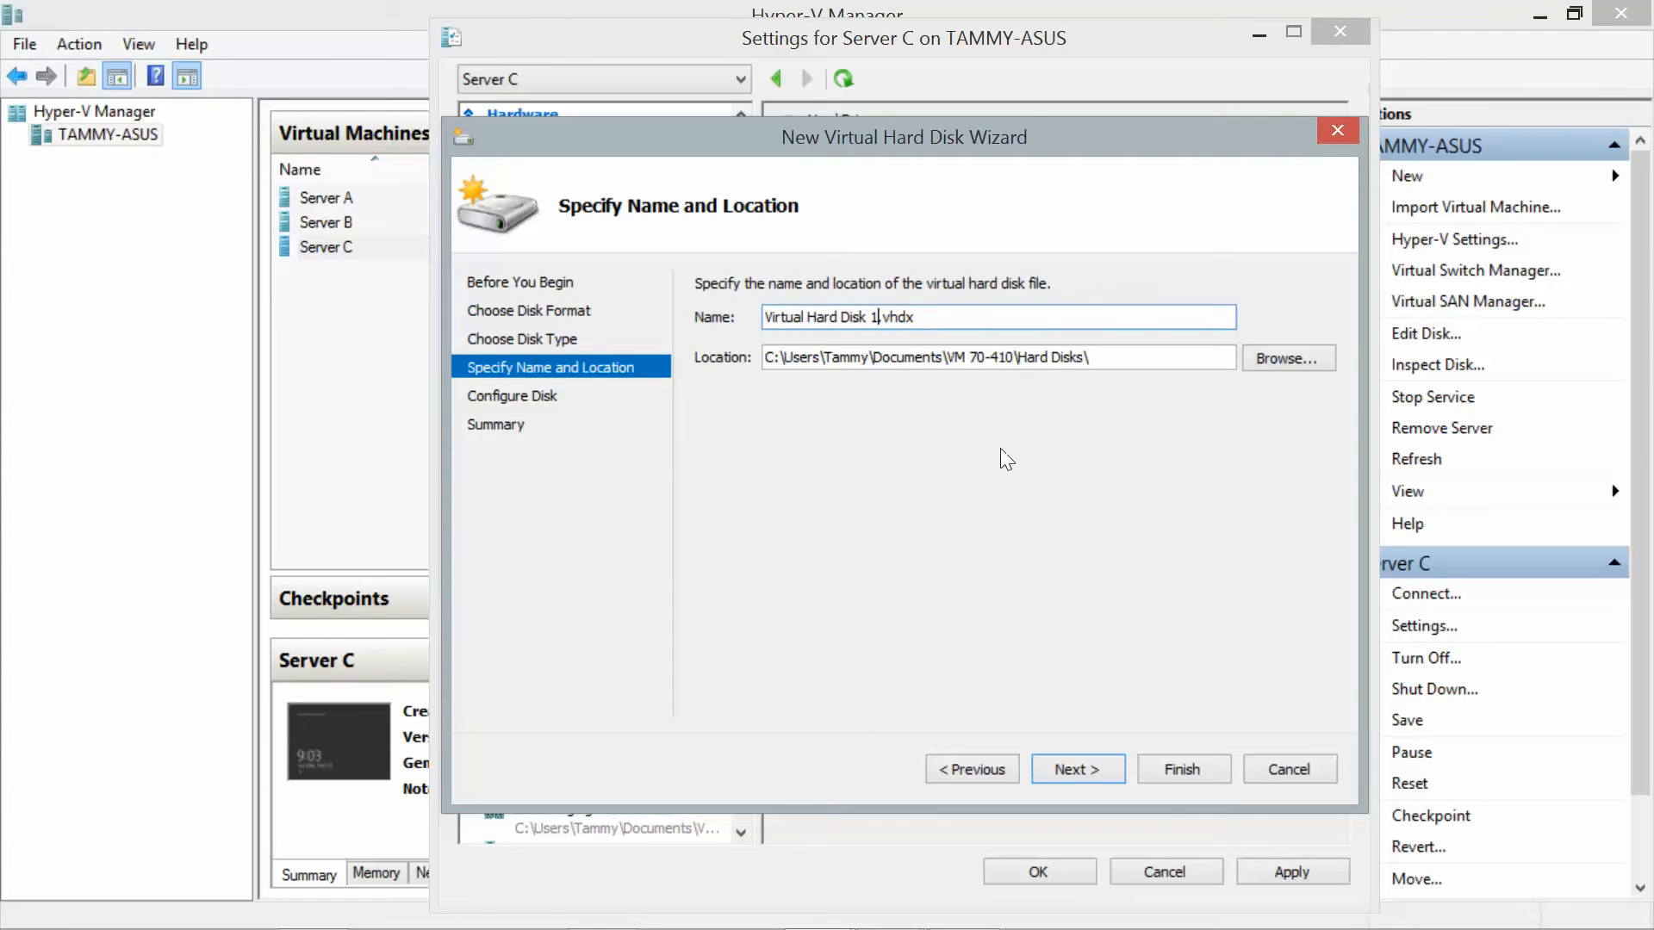
# Set the disk size to 20 GB and finish creating the disk.
pyautogui.click(1107, 777)
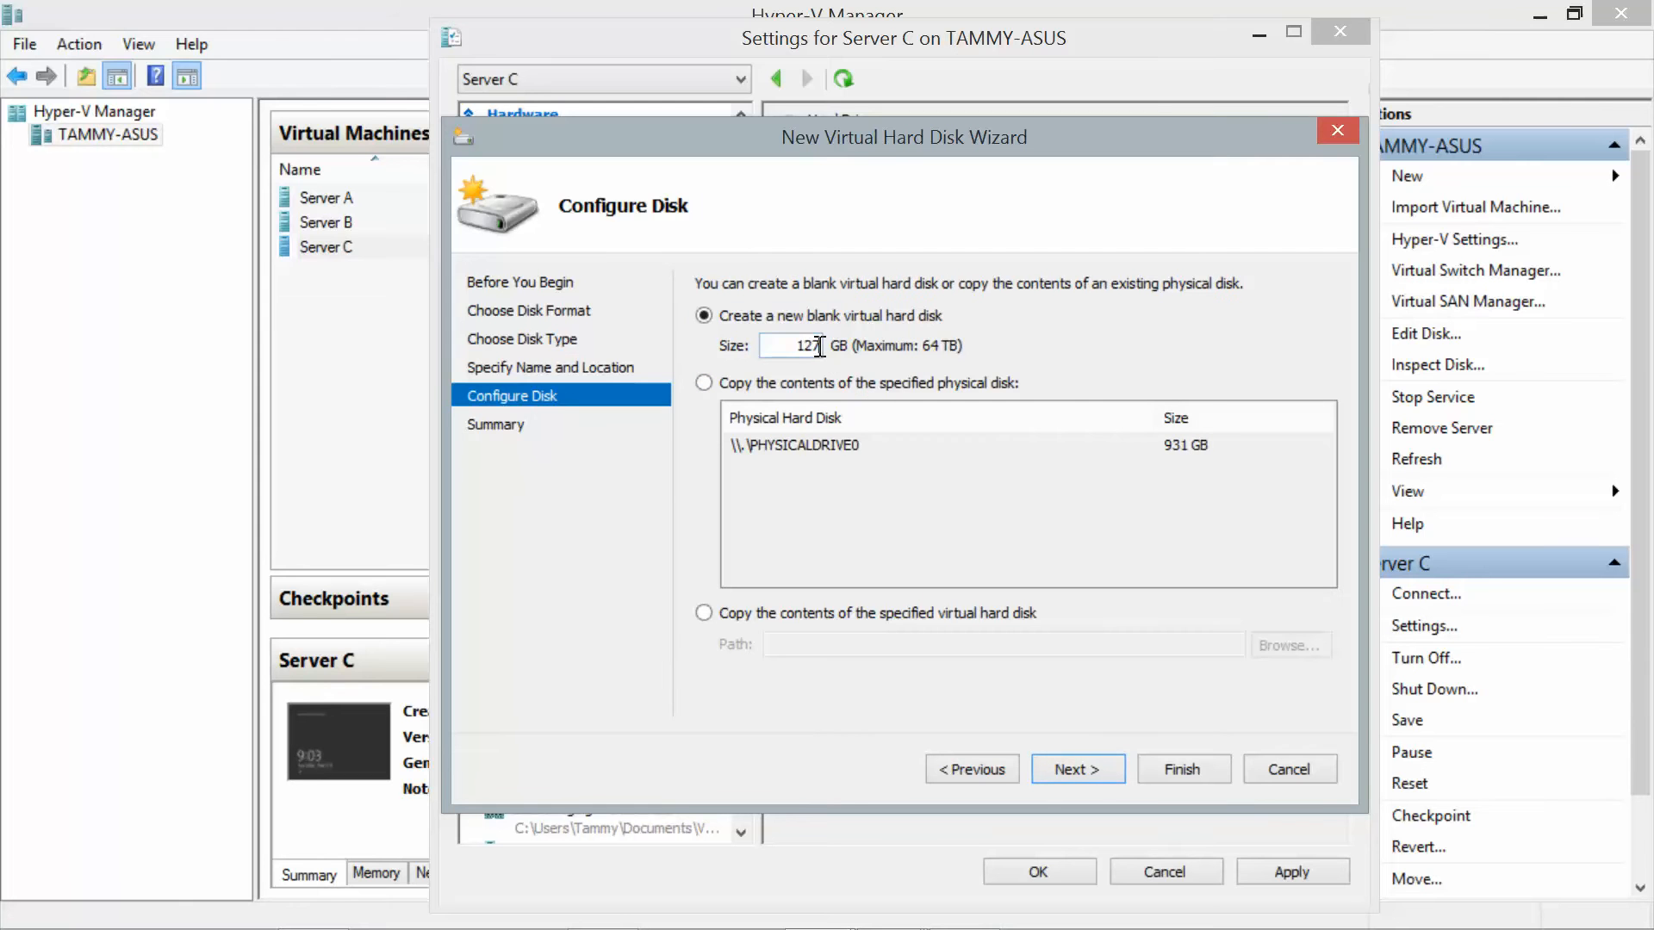
pyautogui.write('20')
pyautogui.click(1087, 780)
pyautogui.click(1158, 775)
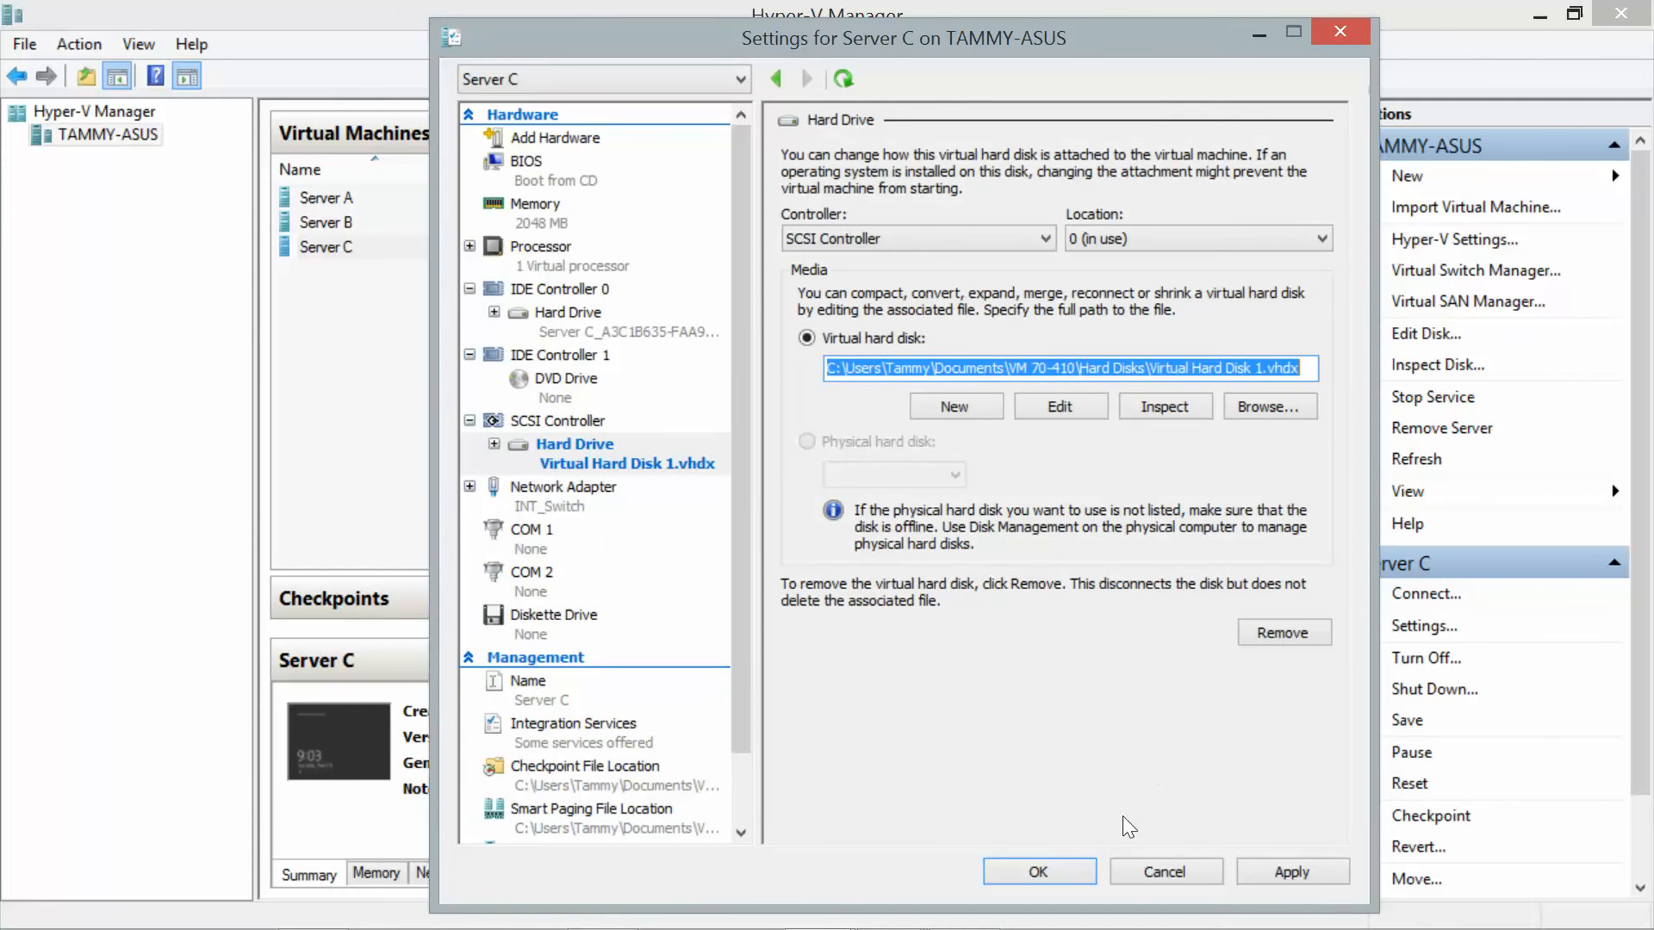
# Apply the new disk, switch to Server C's console, and open Disk Management from the Start menu.
pyautogui.click(1073, 870)
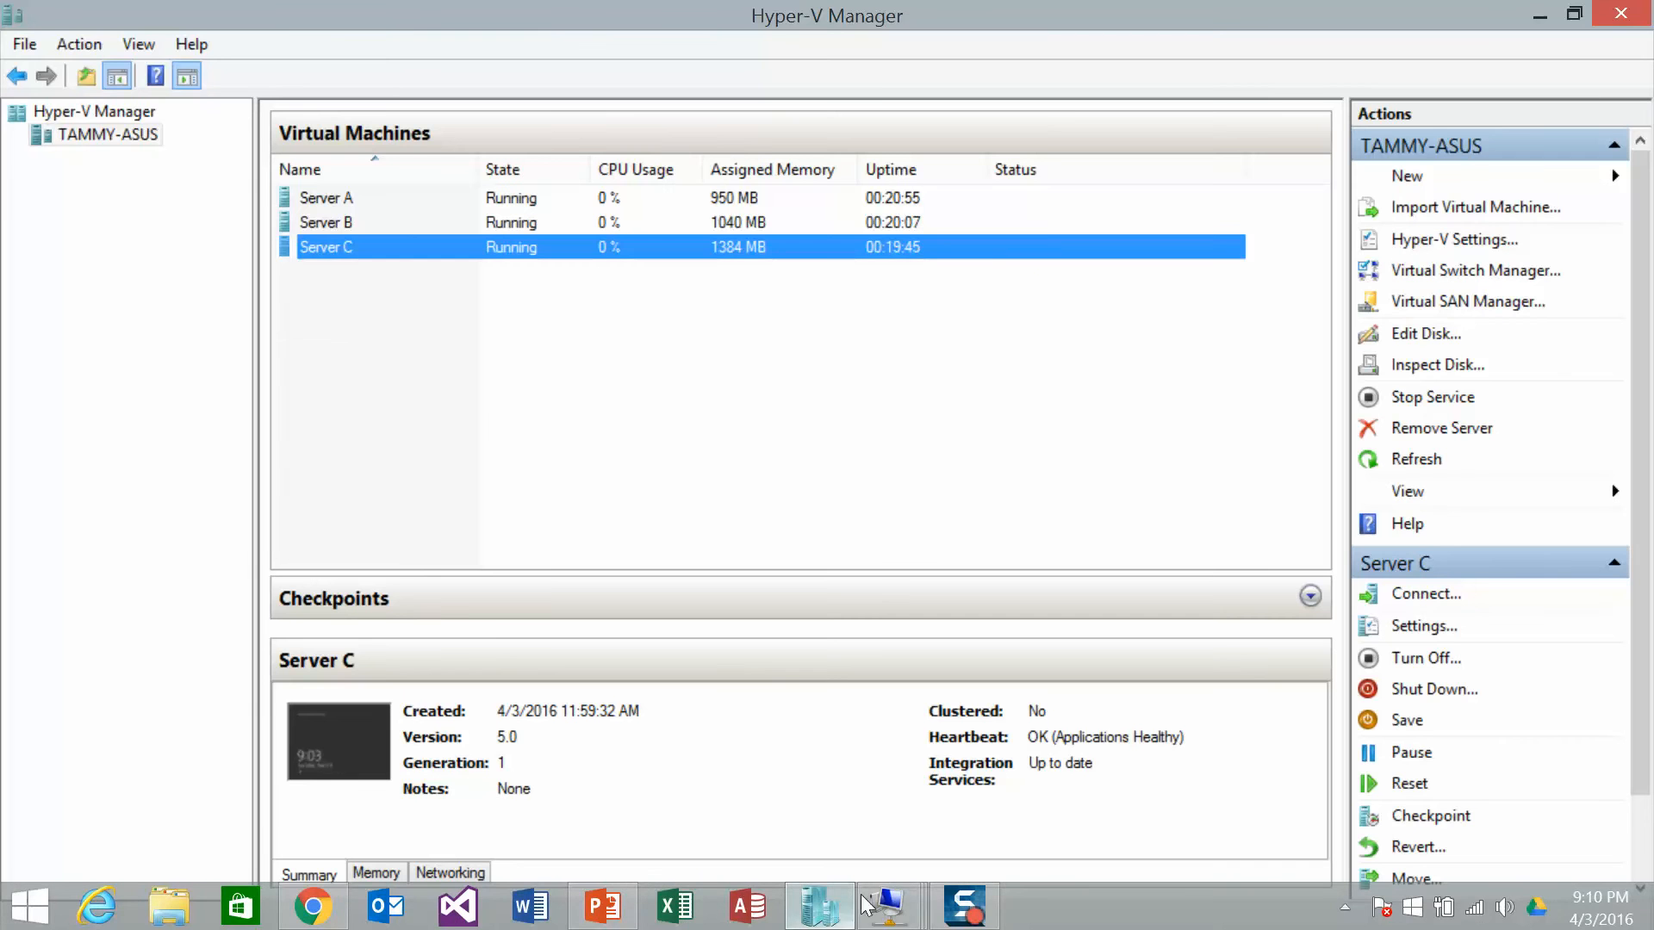
pyautogui.click(890, 904)
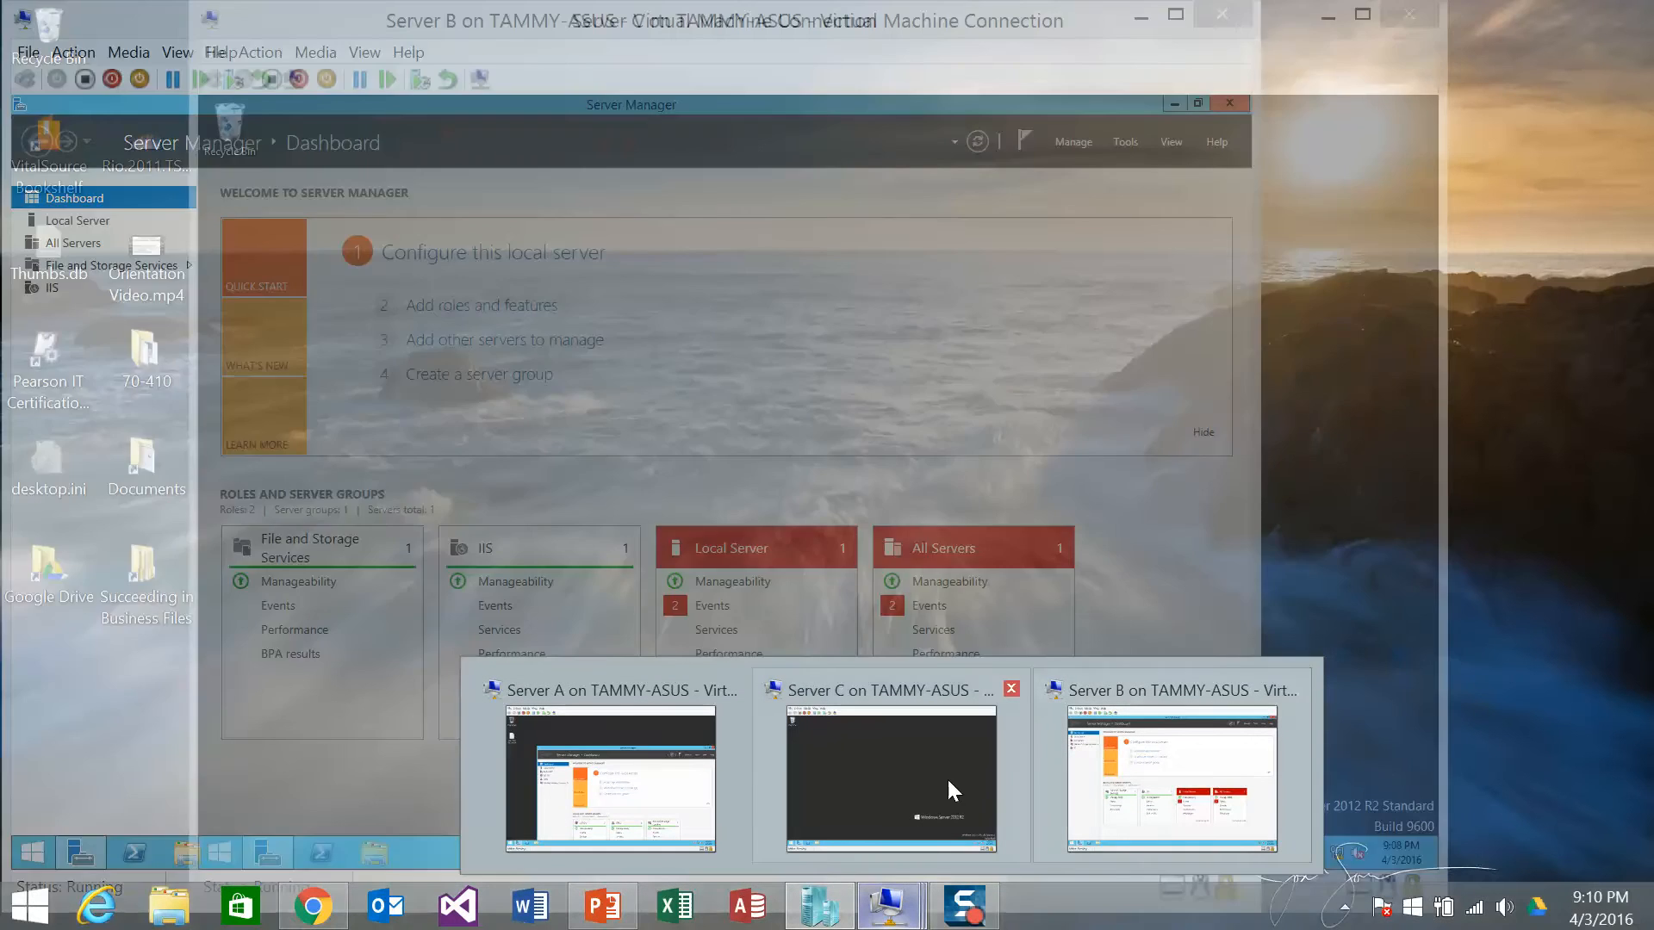
pyautogui.click(938, 785)
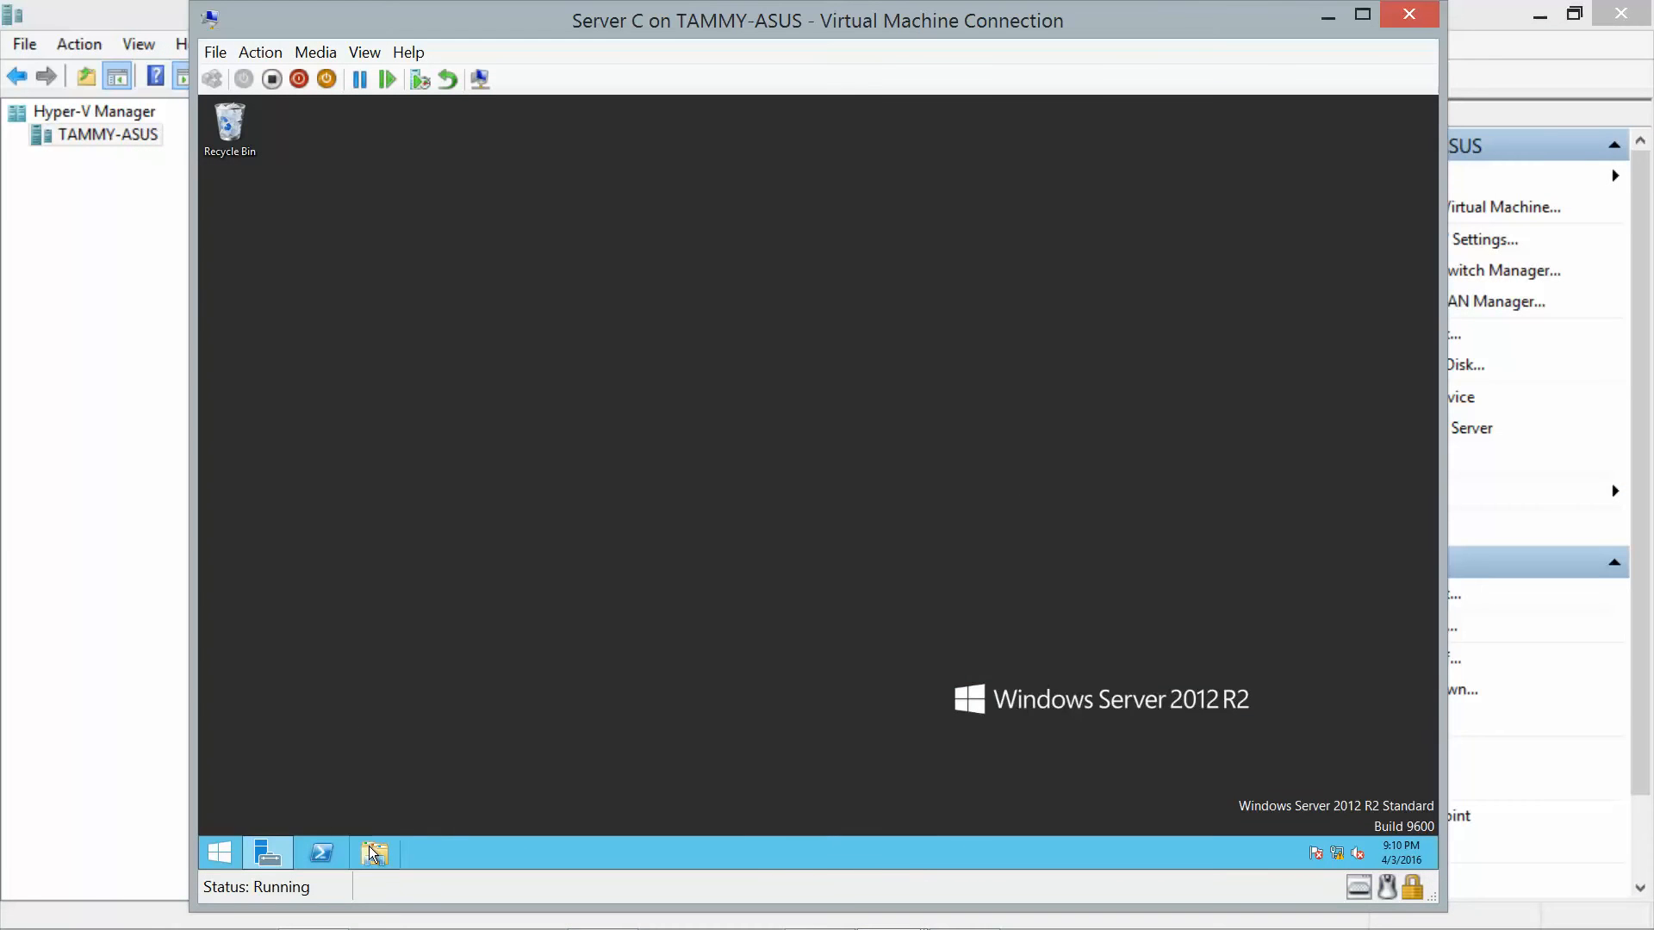
pyautogui.rightClick(233, 854)
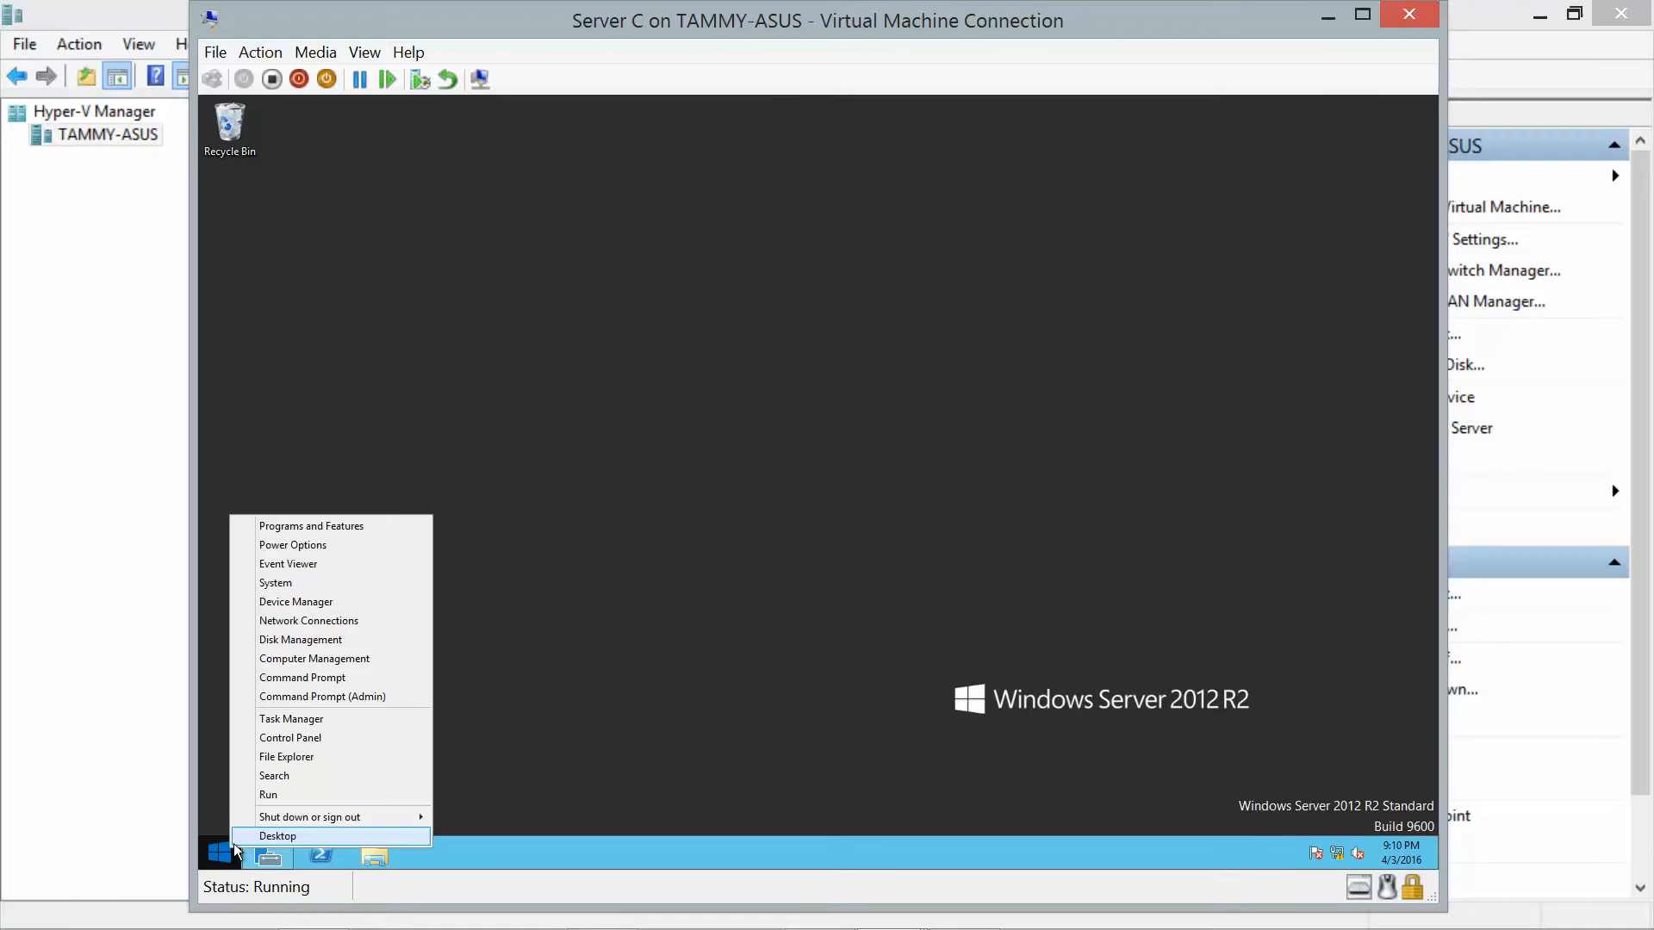
pyautogui.click(313, 640)
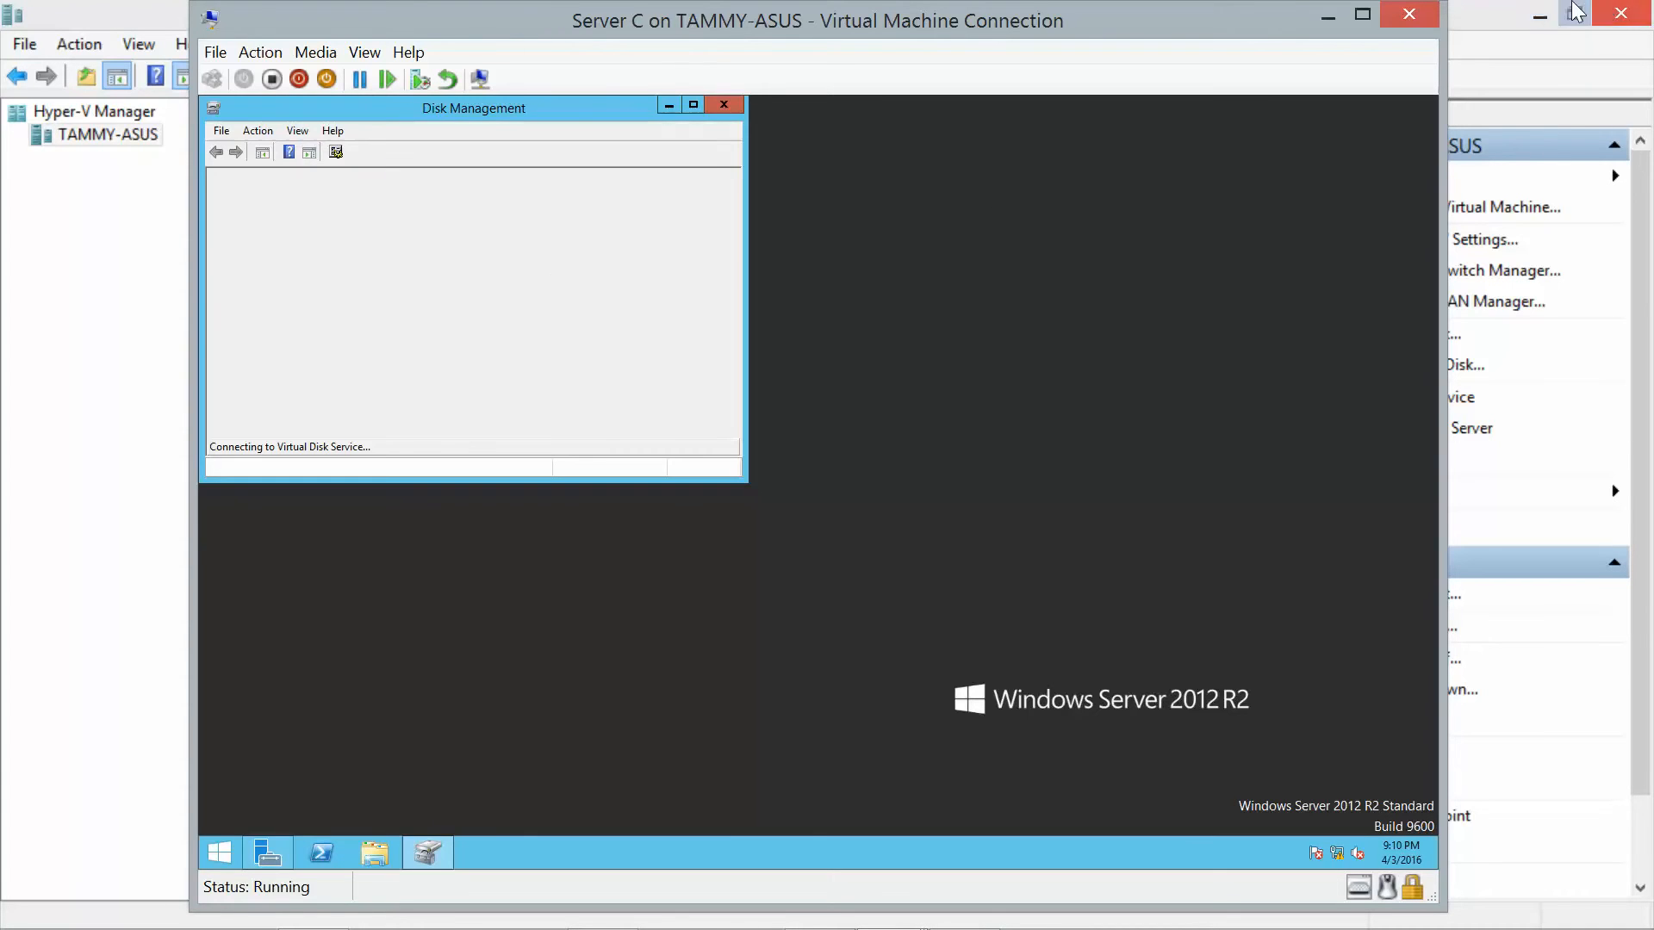
# Initialize Disk 1 with the MBR partition style and enlarge the Disk Management window.
pyautogui.click(1530, 13)
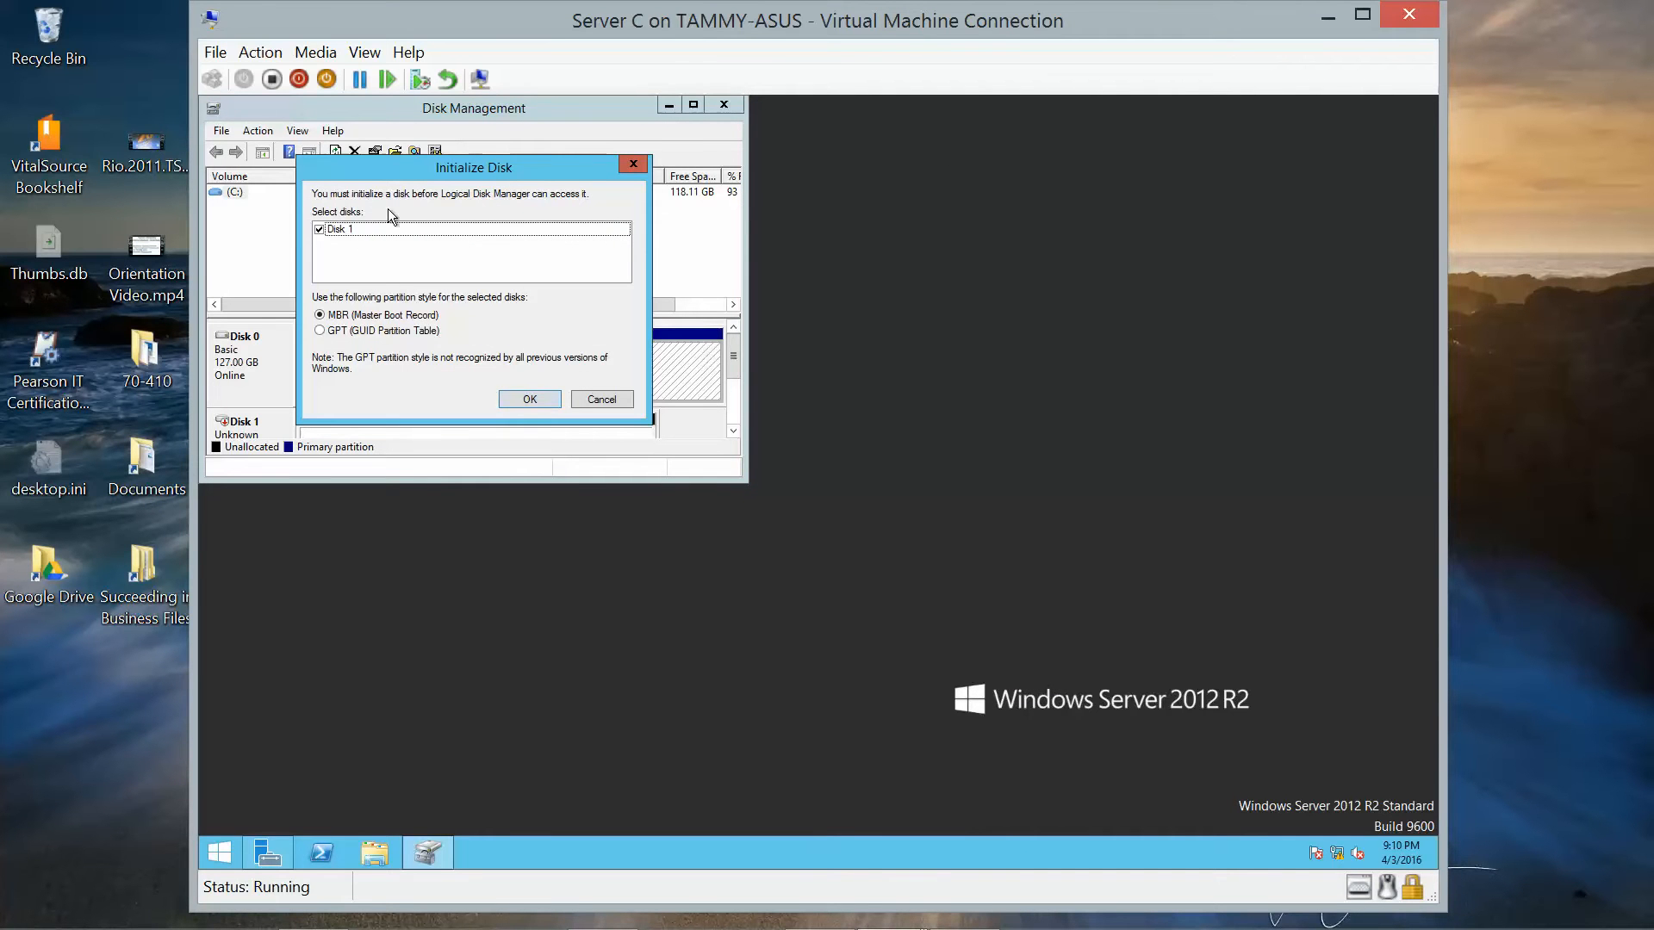
pyautogui.click(529, 401)
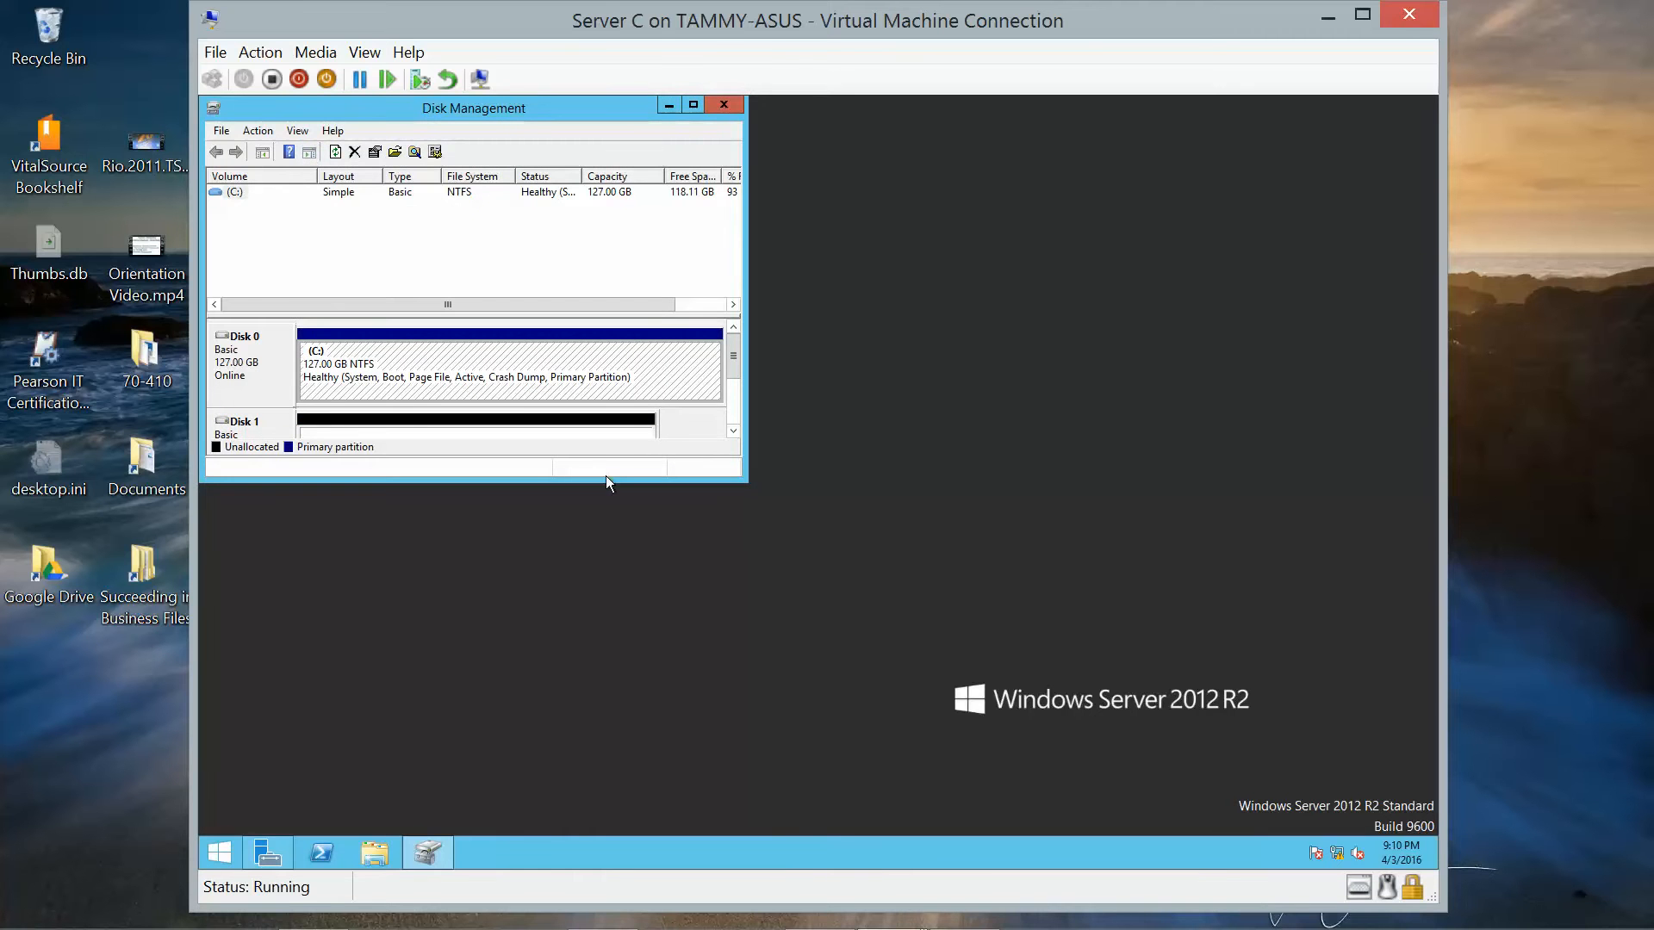
pyautogui.moveTo(606, 481); pyautogui.dragTo(566, 621)
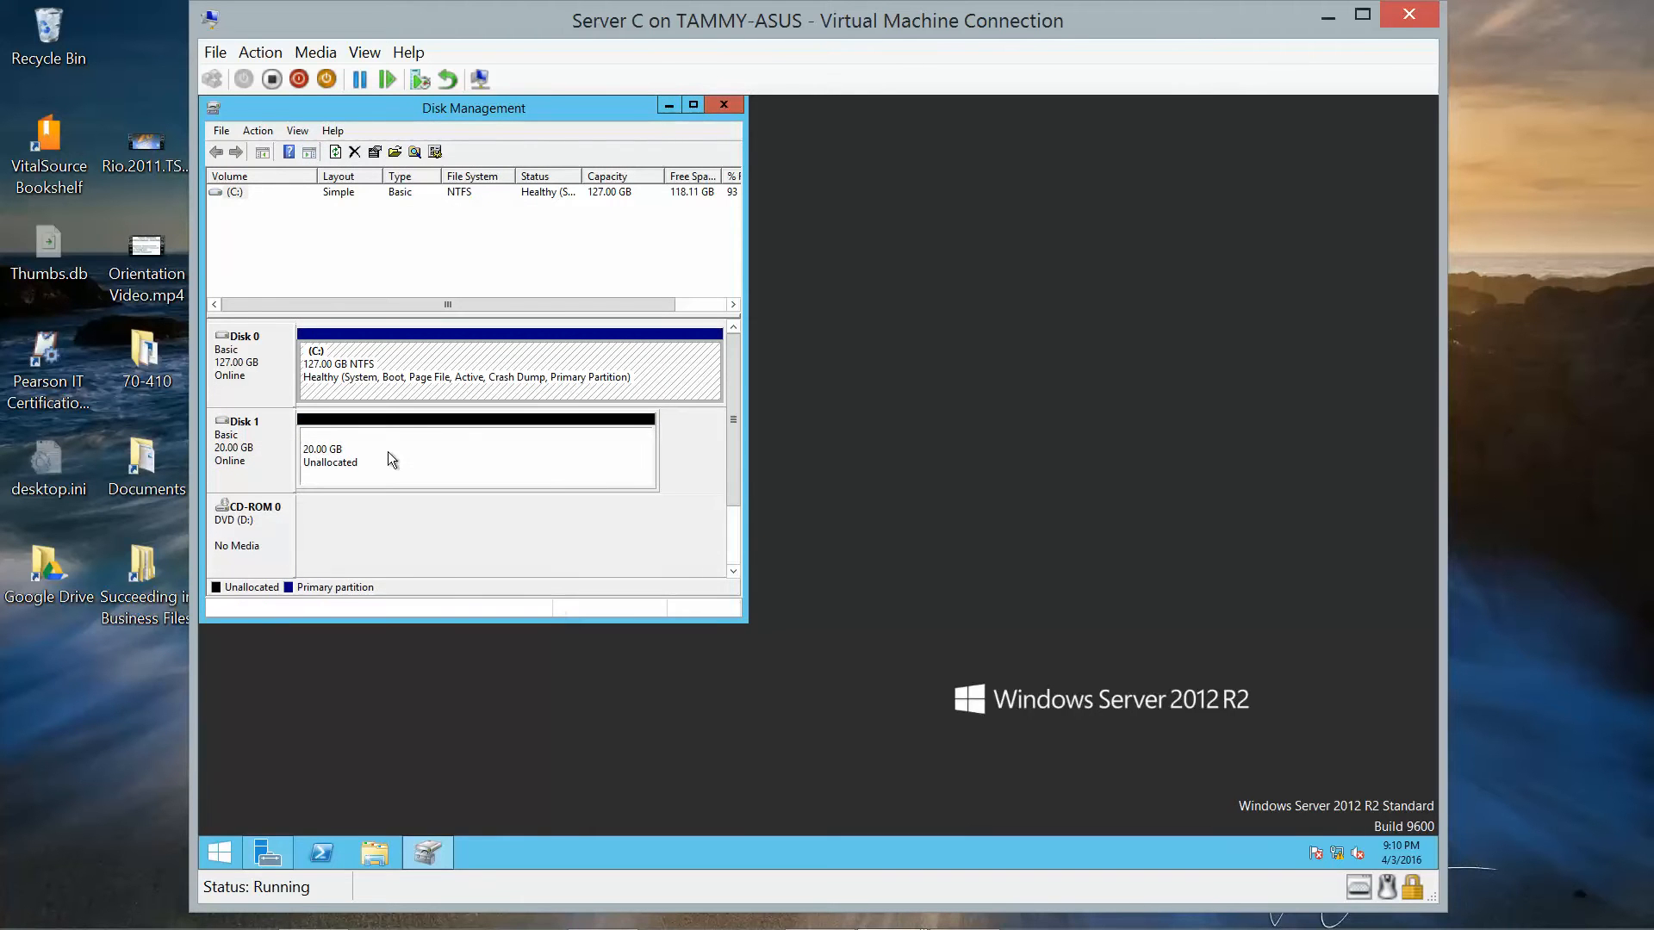
# Launch the New Simple Volume wizard on Disk 1's 20 GB unallocated space.
pyautogui.click(253, 464)
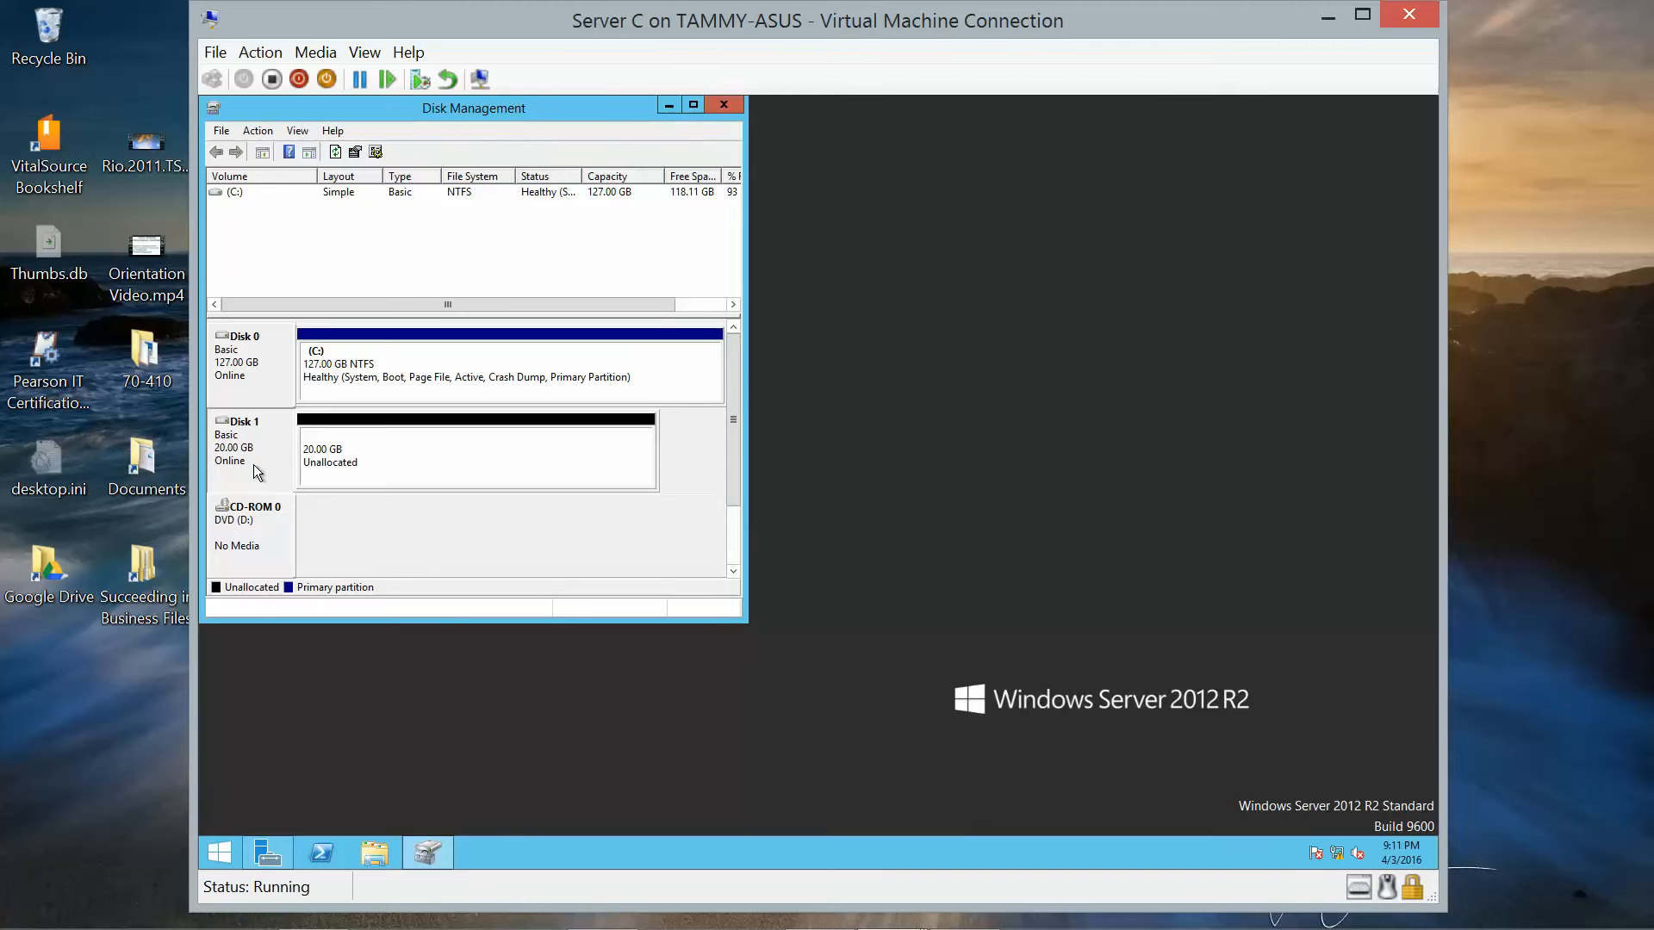
pyautogui.rightClick(253, 463)
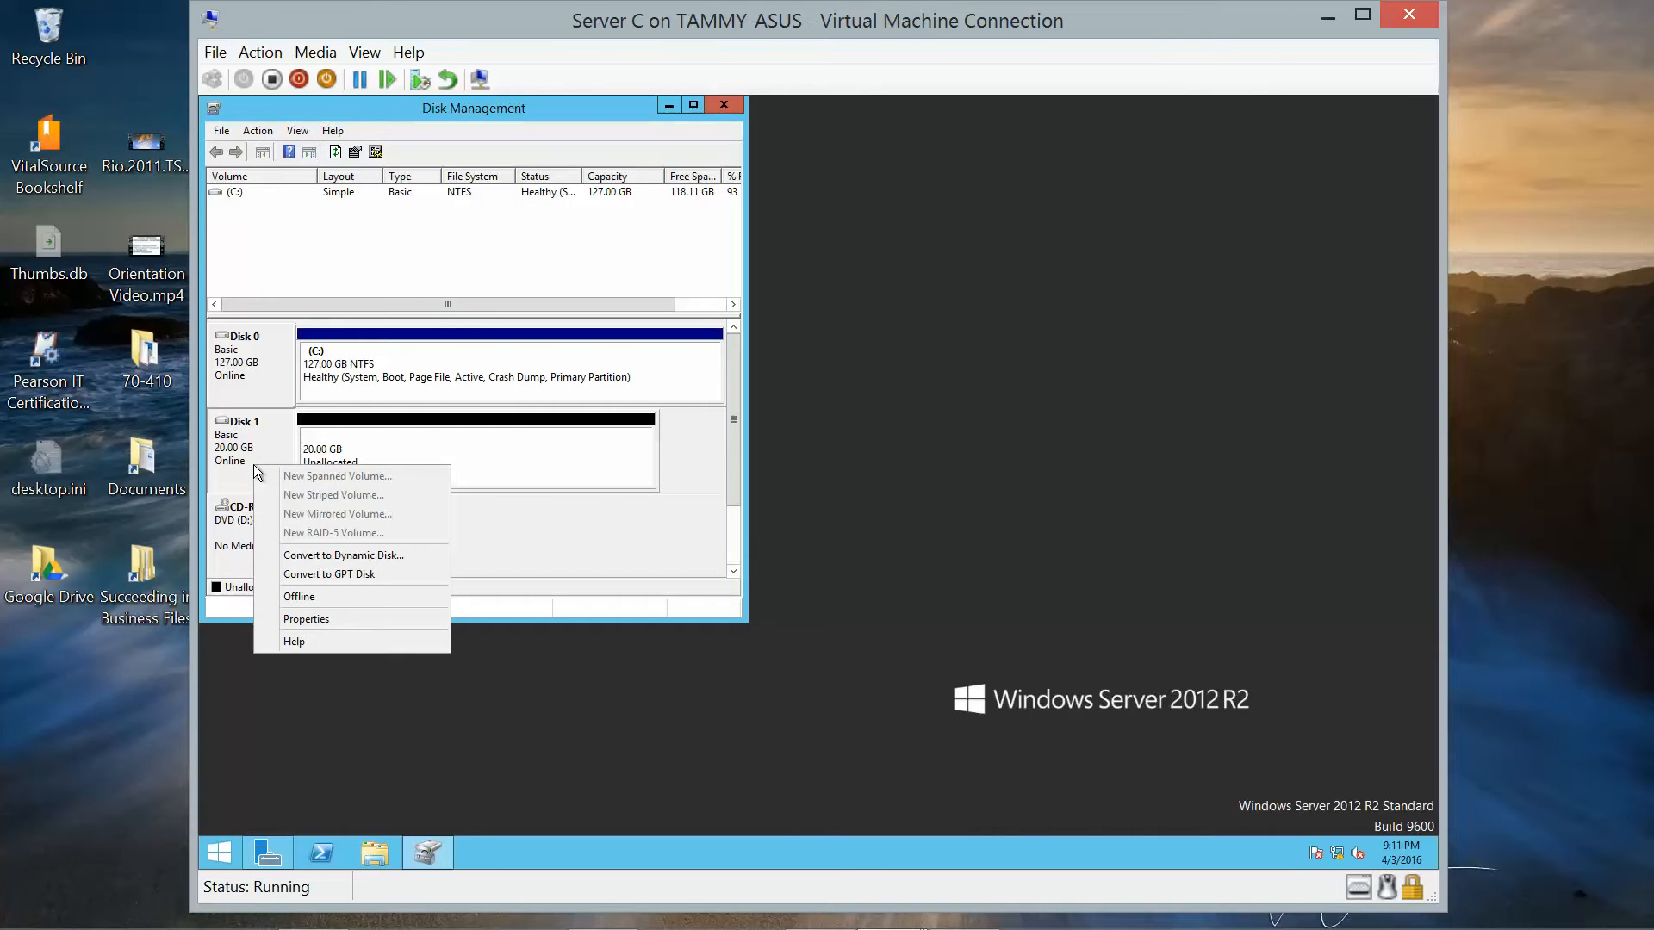
pyautogui.click(411, 457)
pyautogui.rightClick(411, 457)
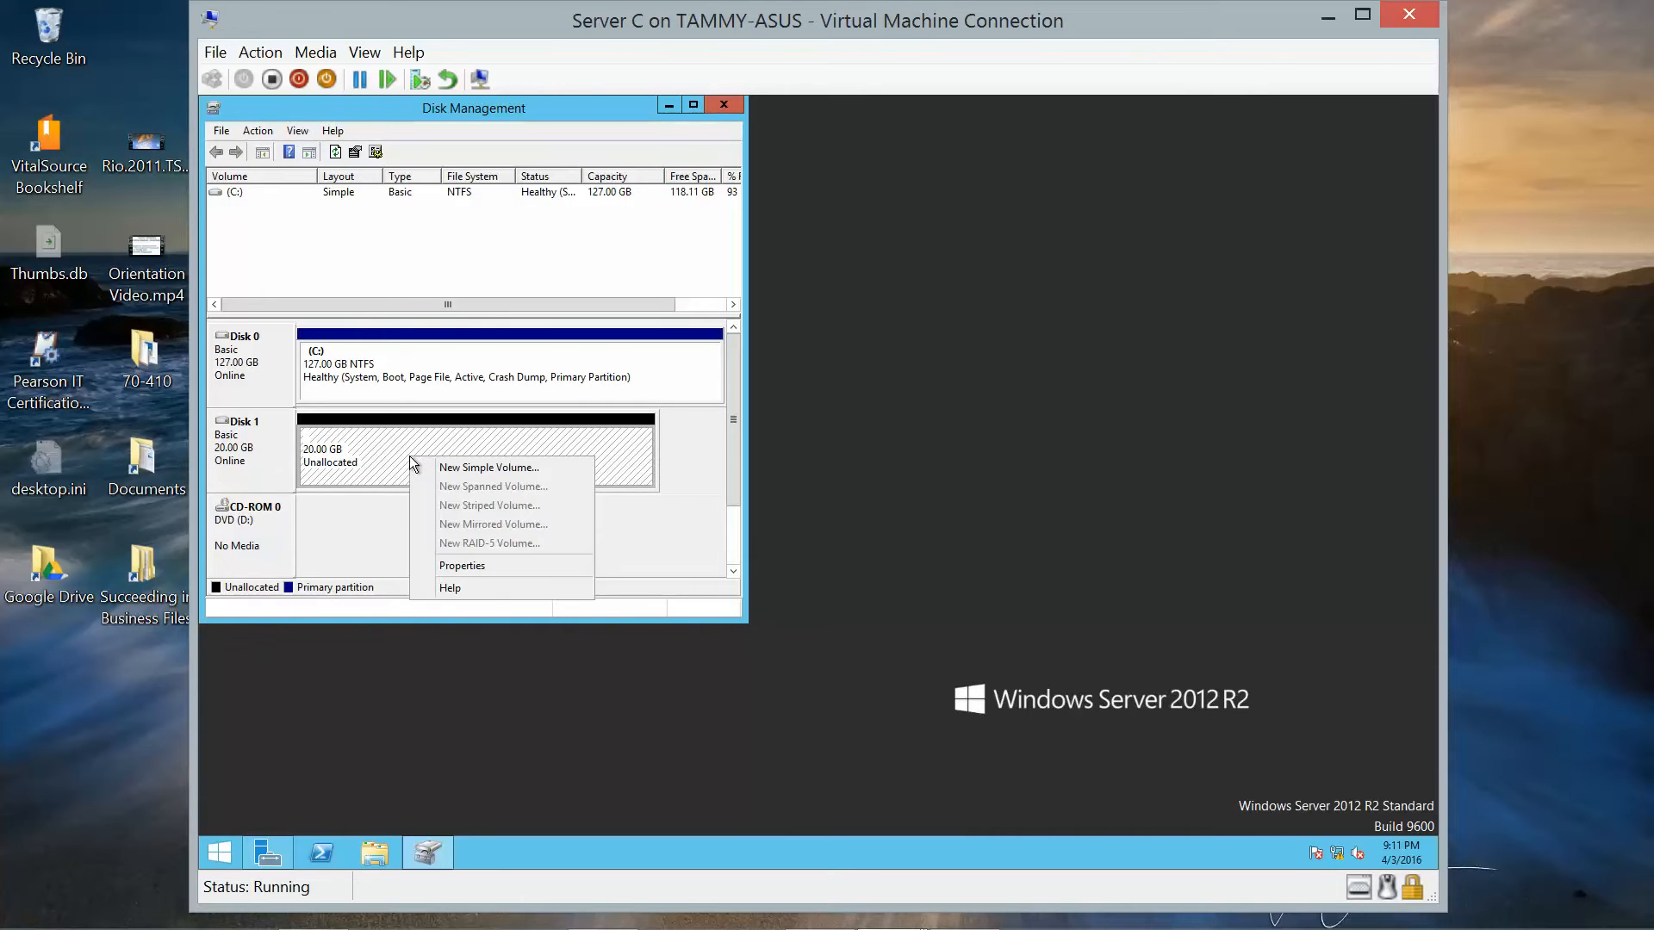
pyautogui.click(455, 468)
# Create a 20477 MB NTFS quick-formatted volume labelled 'Volume' as drive E, then close Disk Management.
pyautogui.click(541, 503)
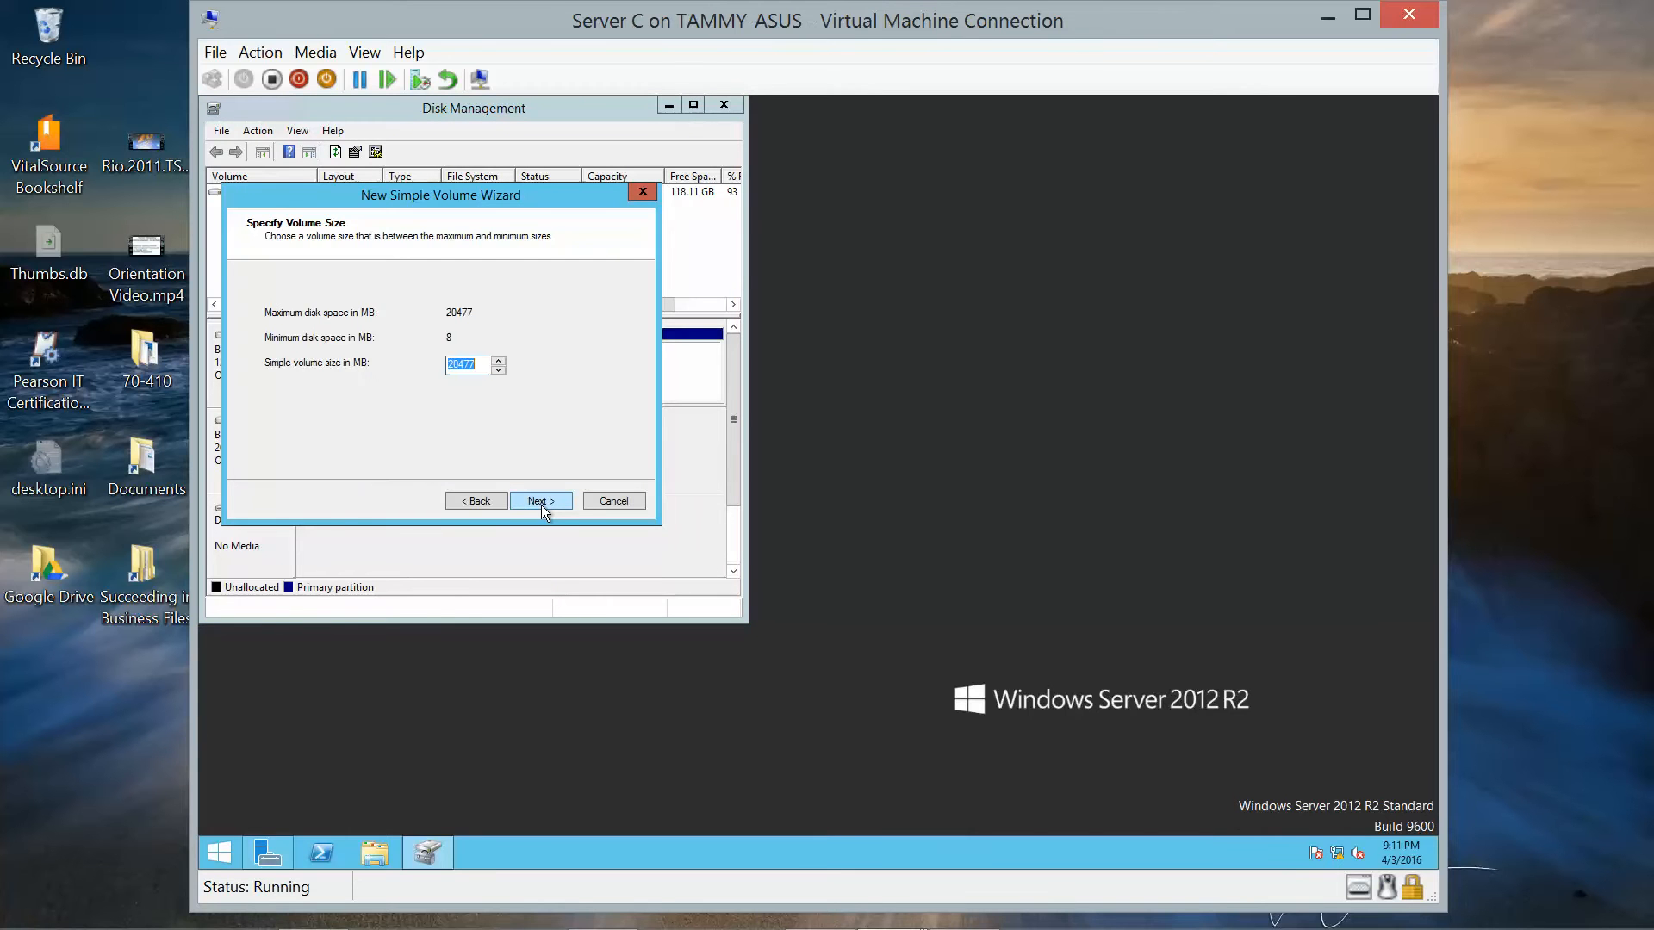
pyautogui.click(541, 503)
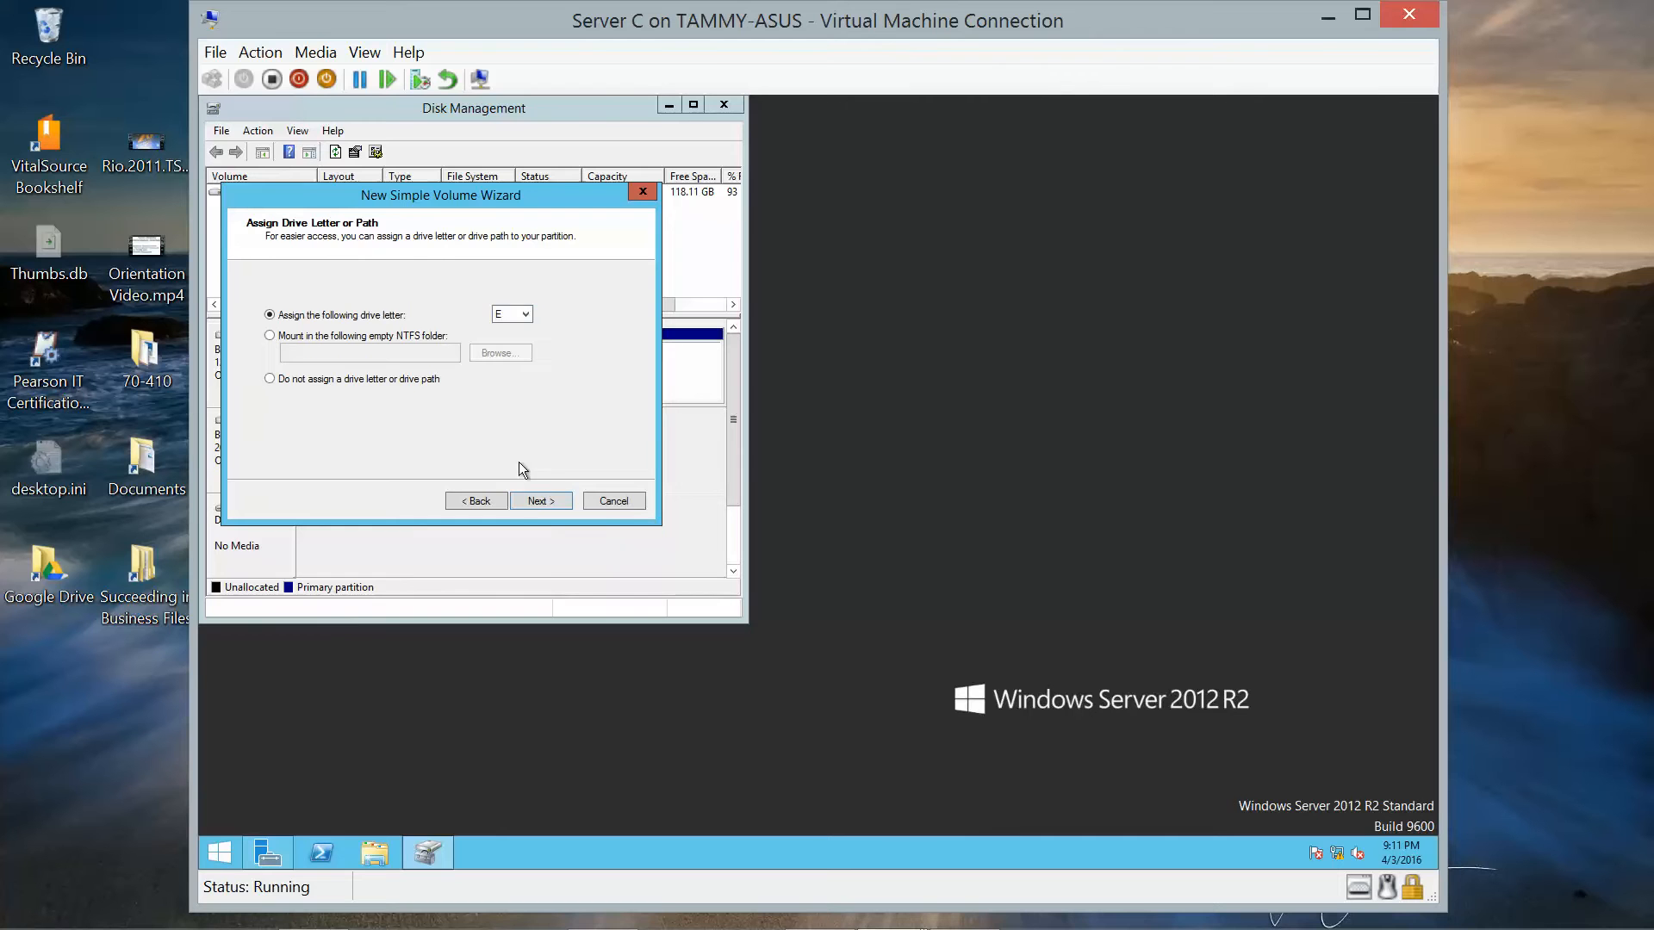
pyautogui.click(531, 500)
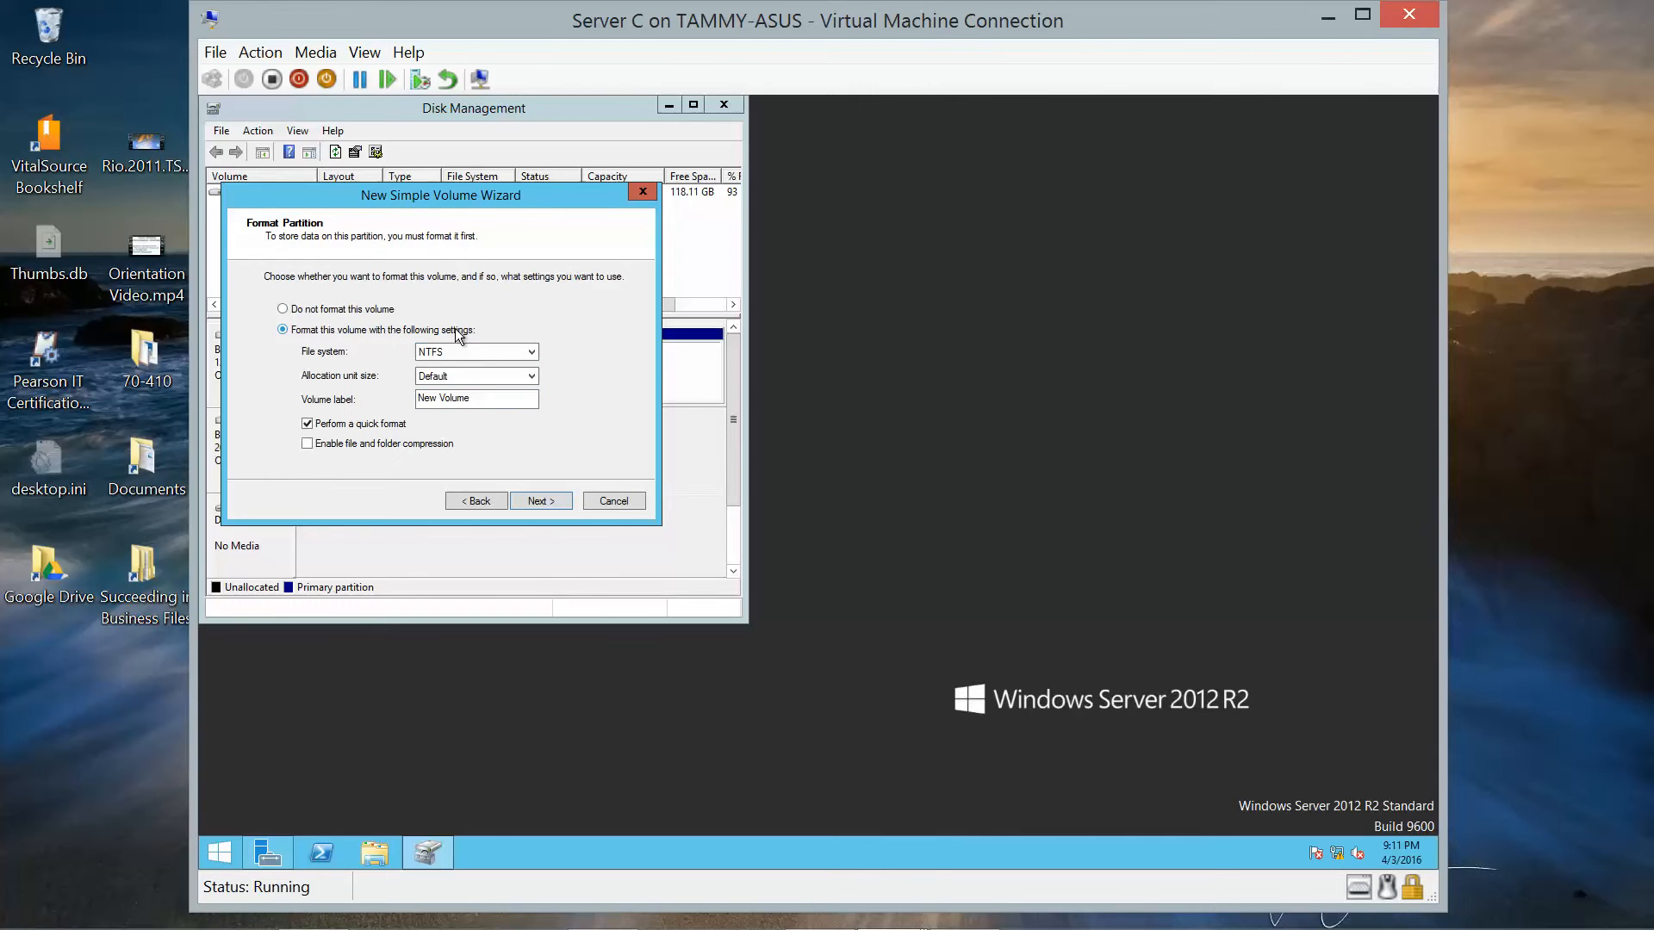
pyautogui.hotkey('ctrl', 'a')
pyautogui.write('Volume')
pyautogui.click(539, 502)
pyautogui.click(540, 501)
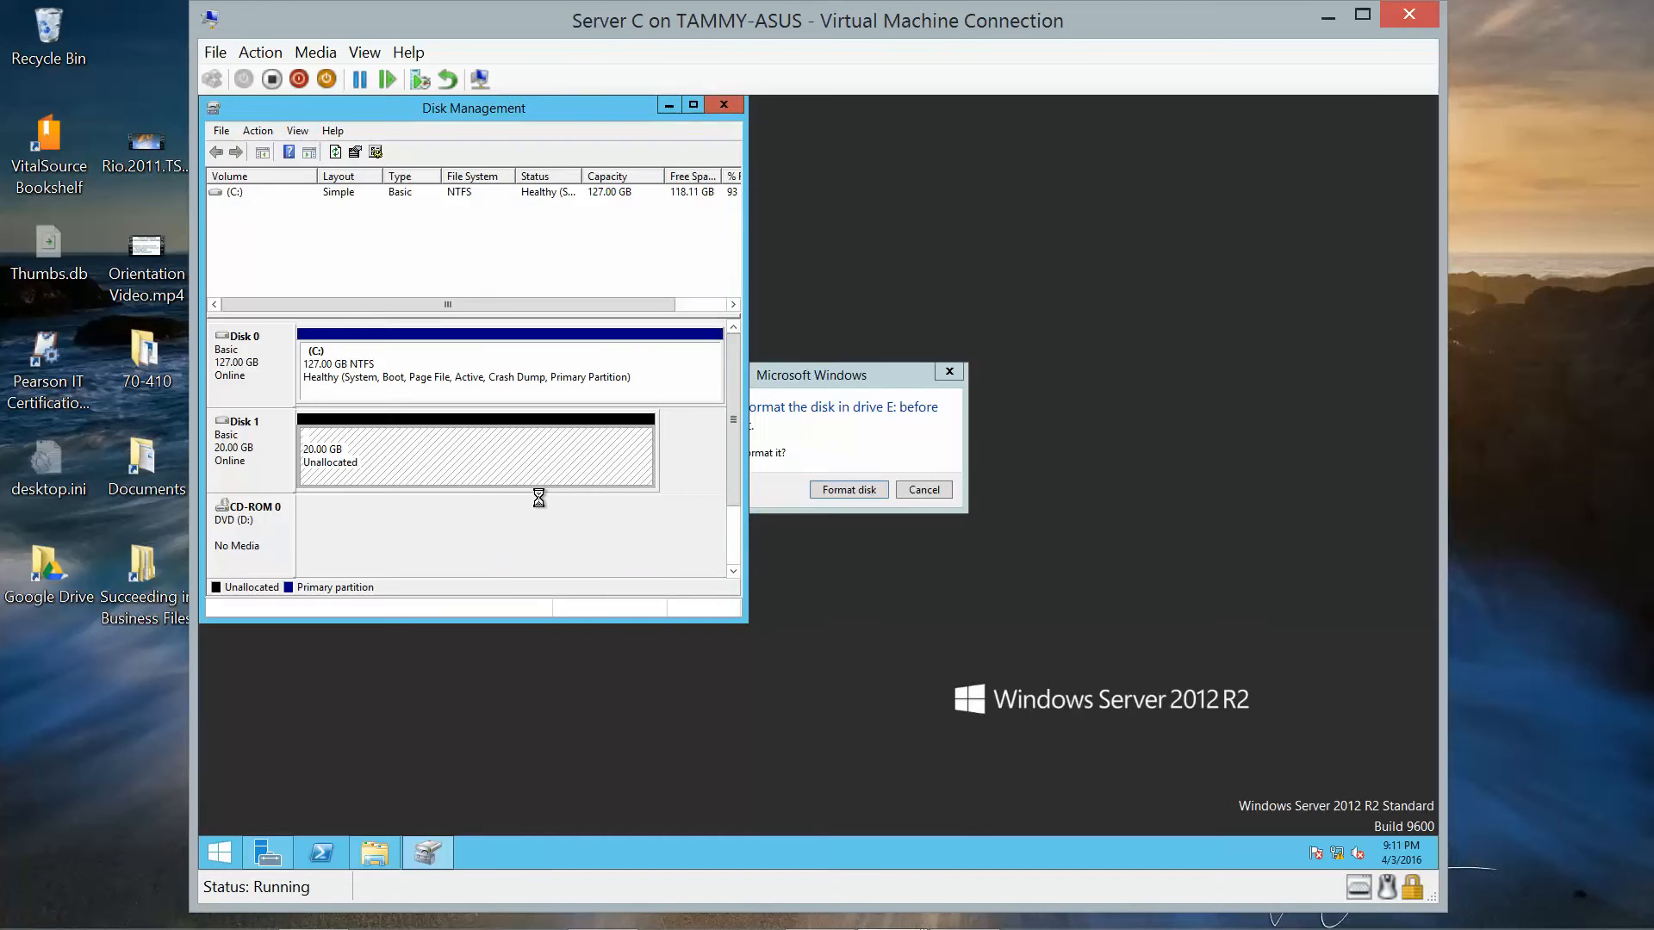
pyautogui.click(925, 491)
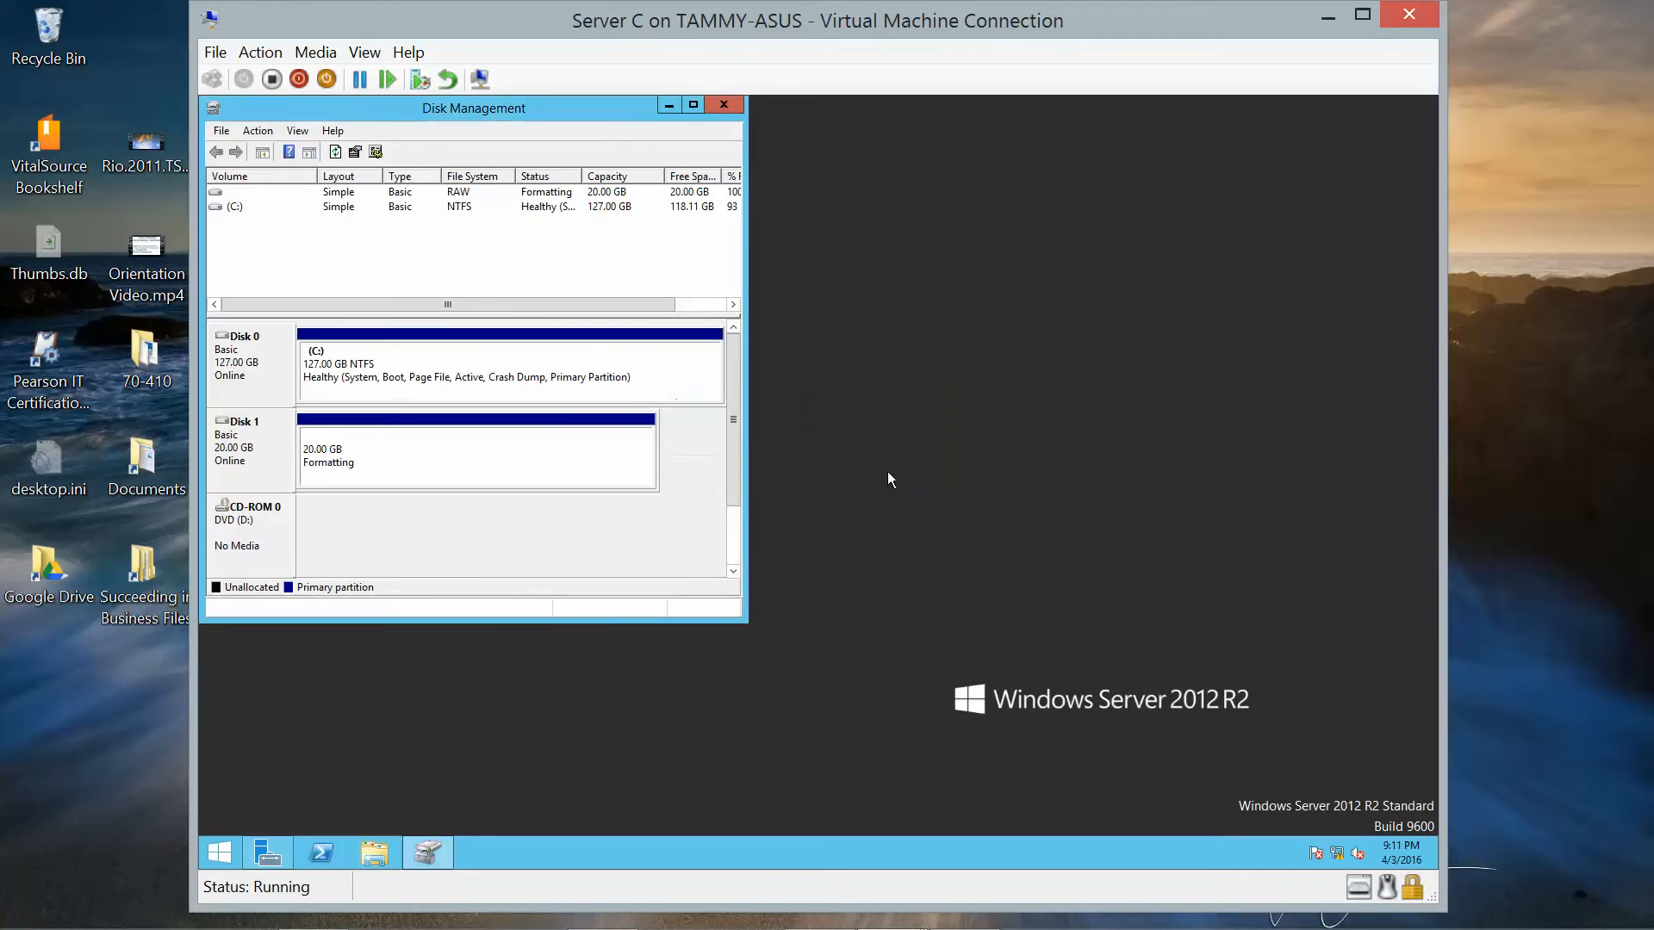
pyautogui.click(718, 105)
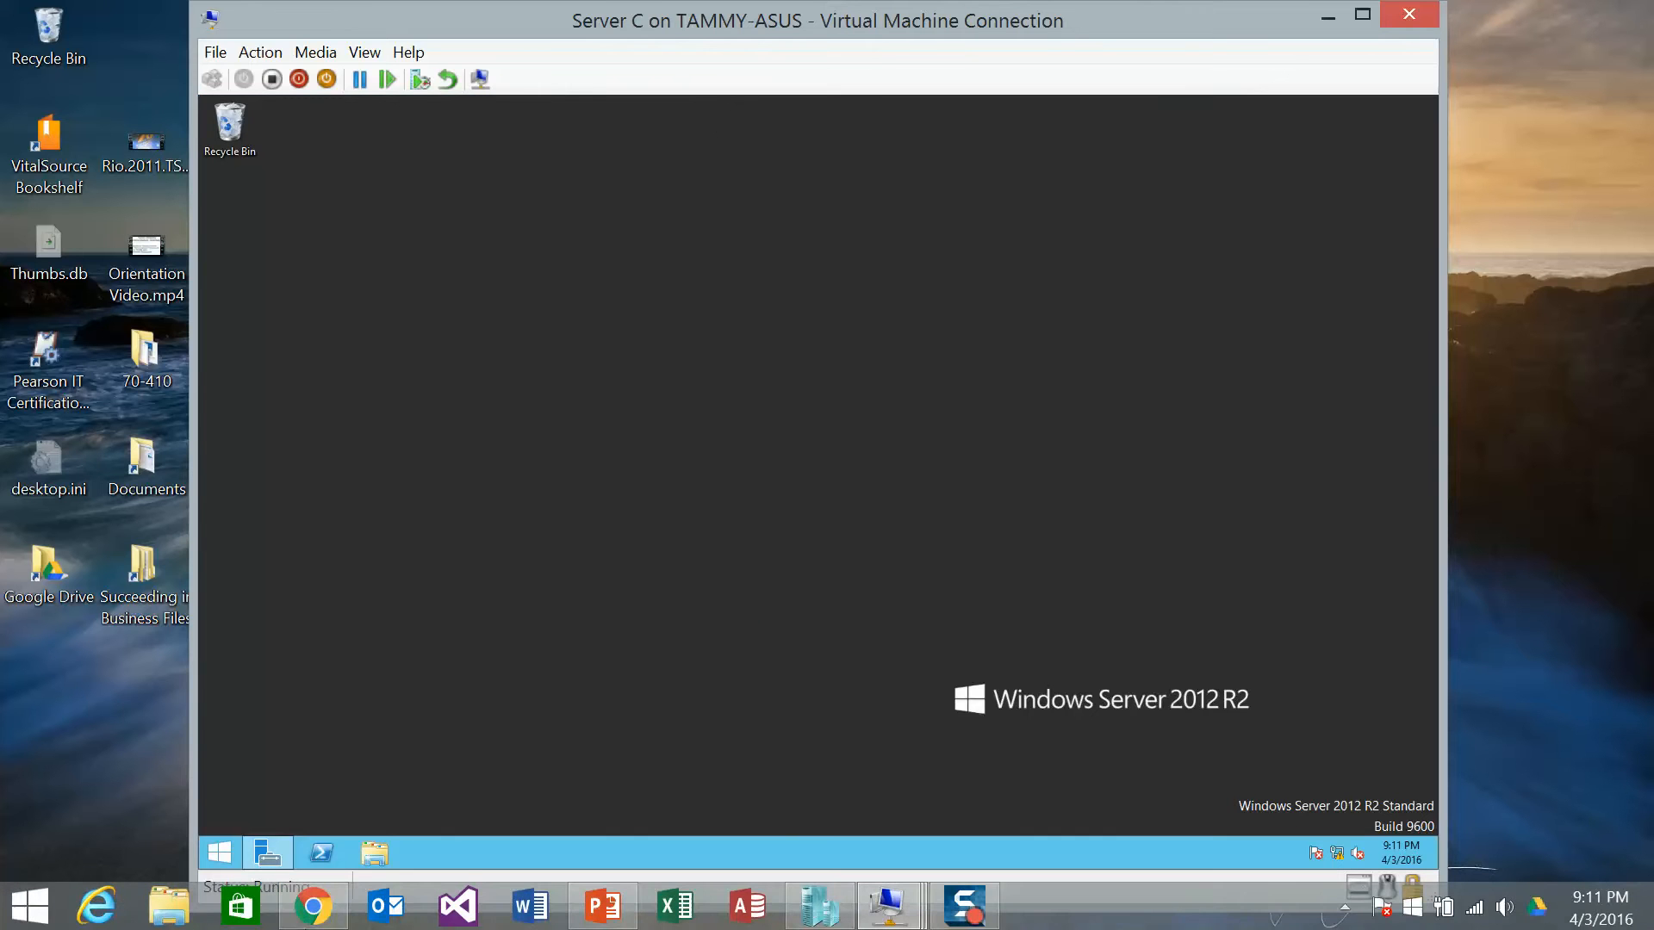
pyautogui.moveTo(317, 907)
pyautogui.click(376, 854)
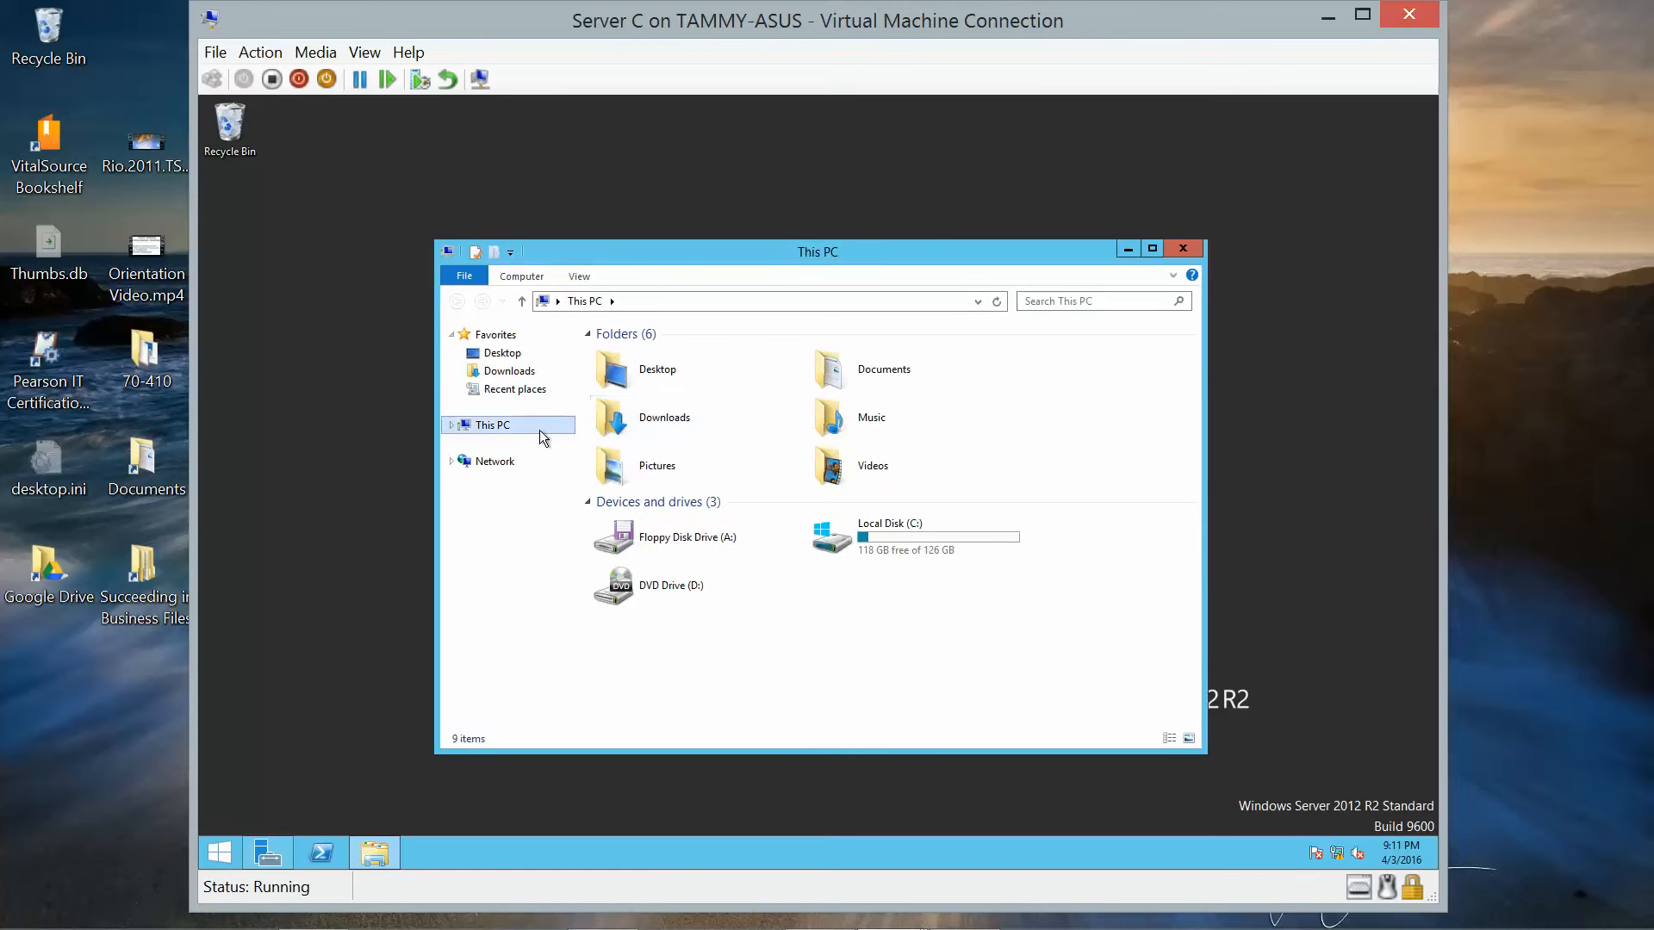
pyautogui.click(481, 462)
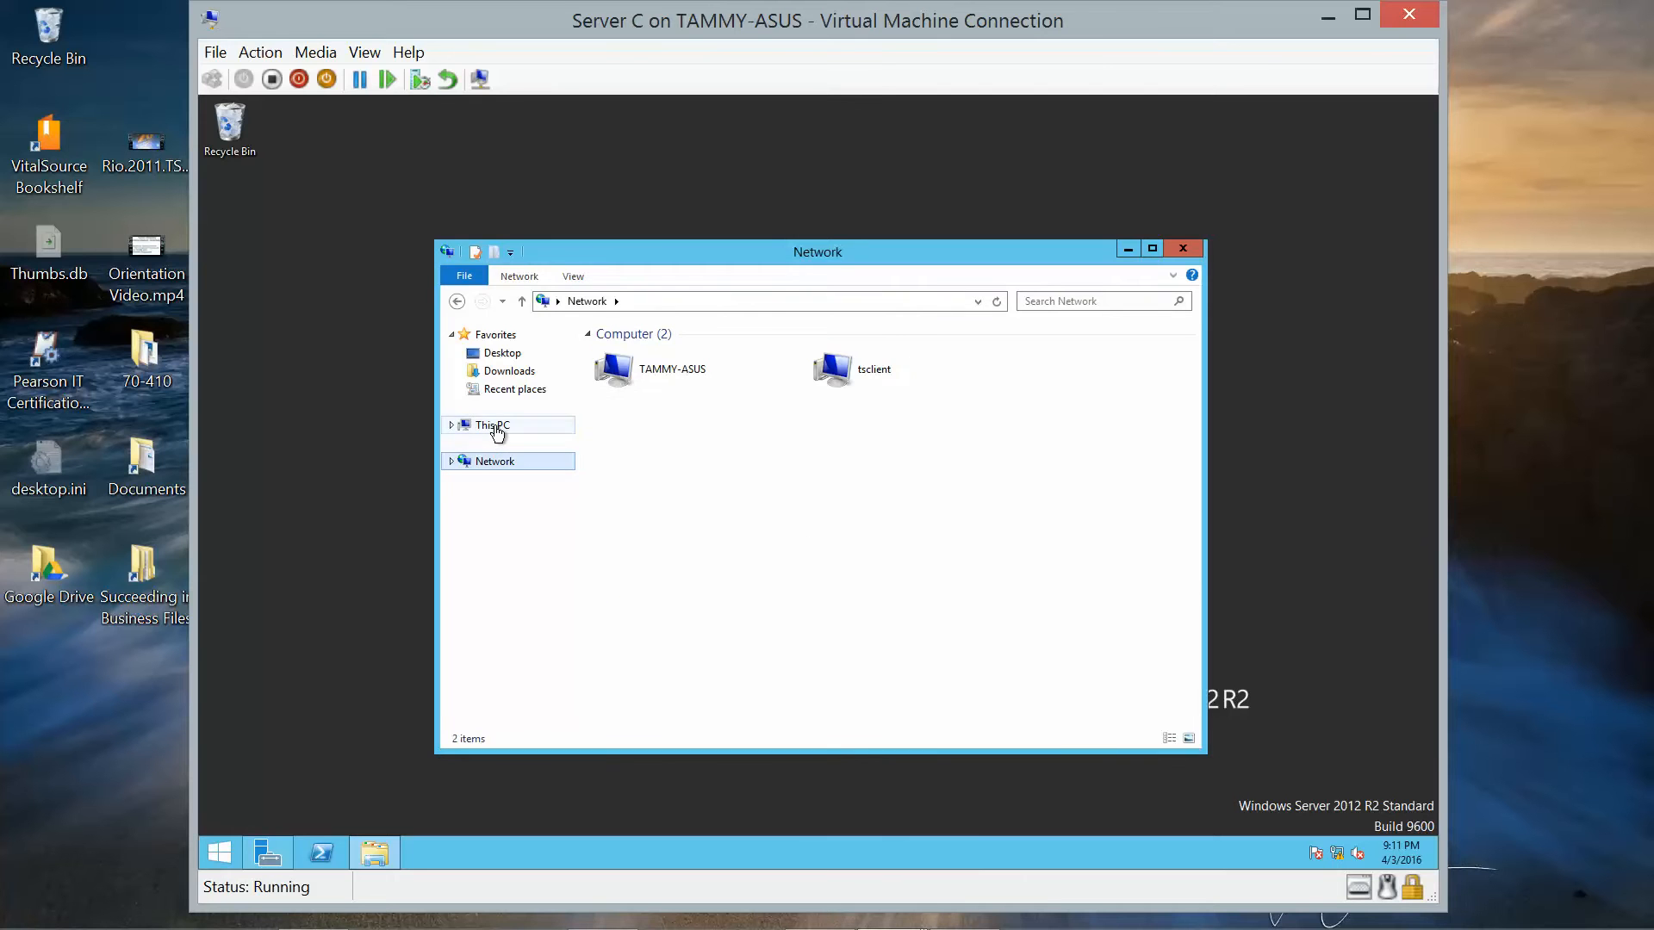
pyautogui.click(496, 429)
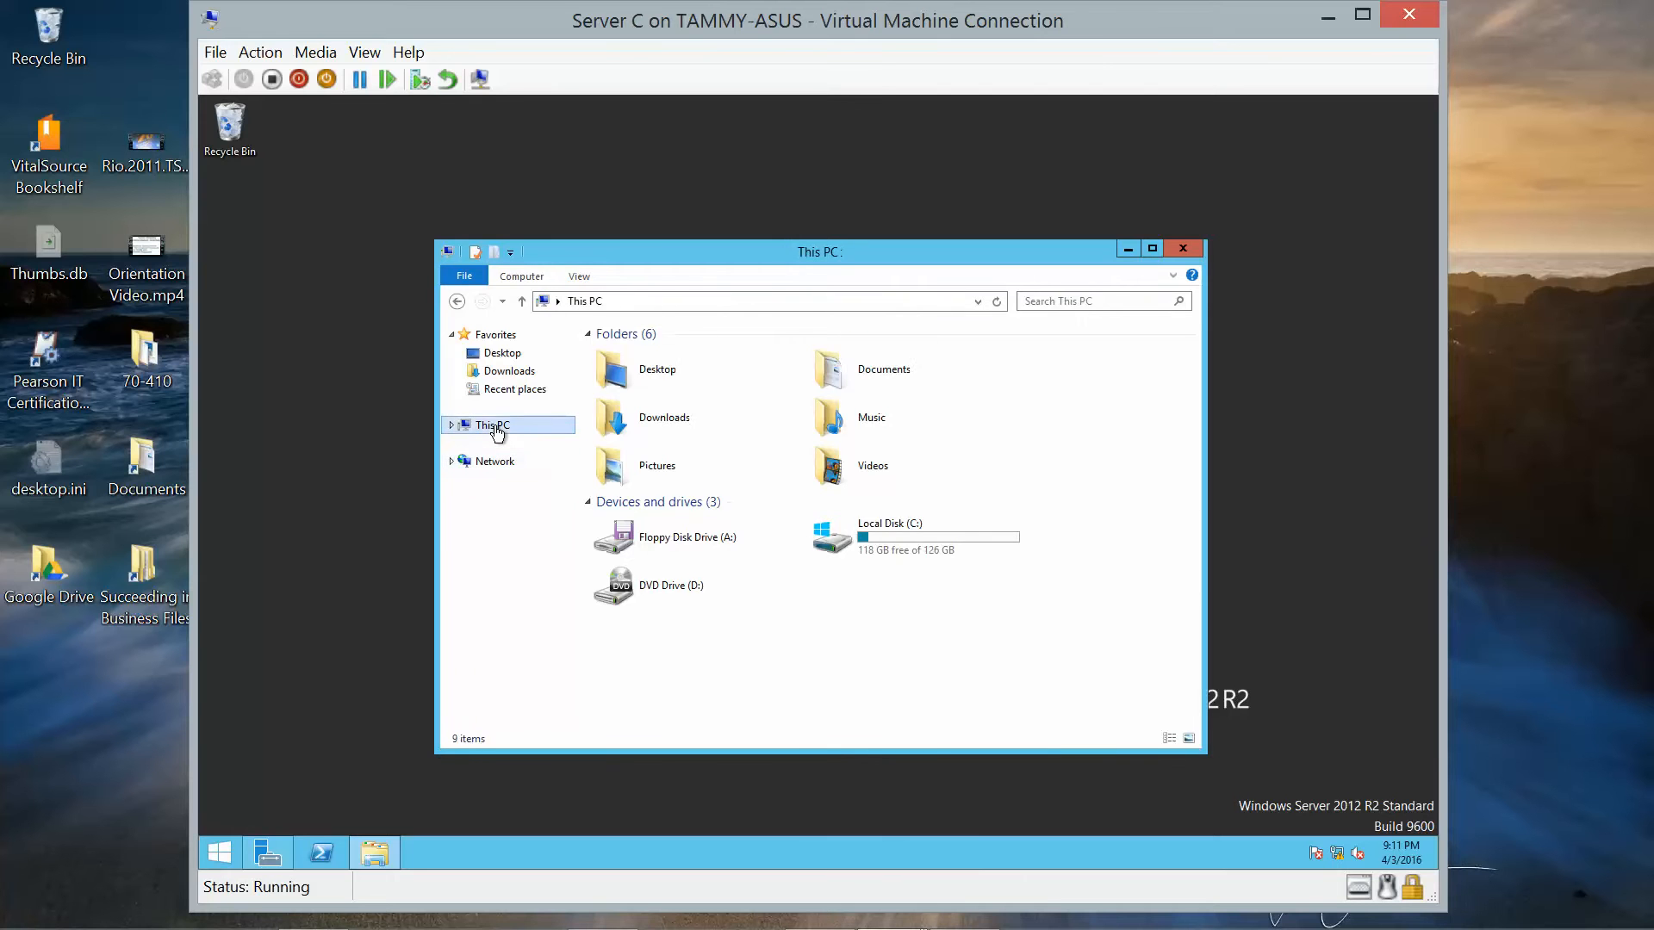
pyautogui.click(1180, 248)
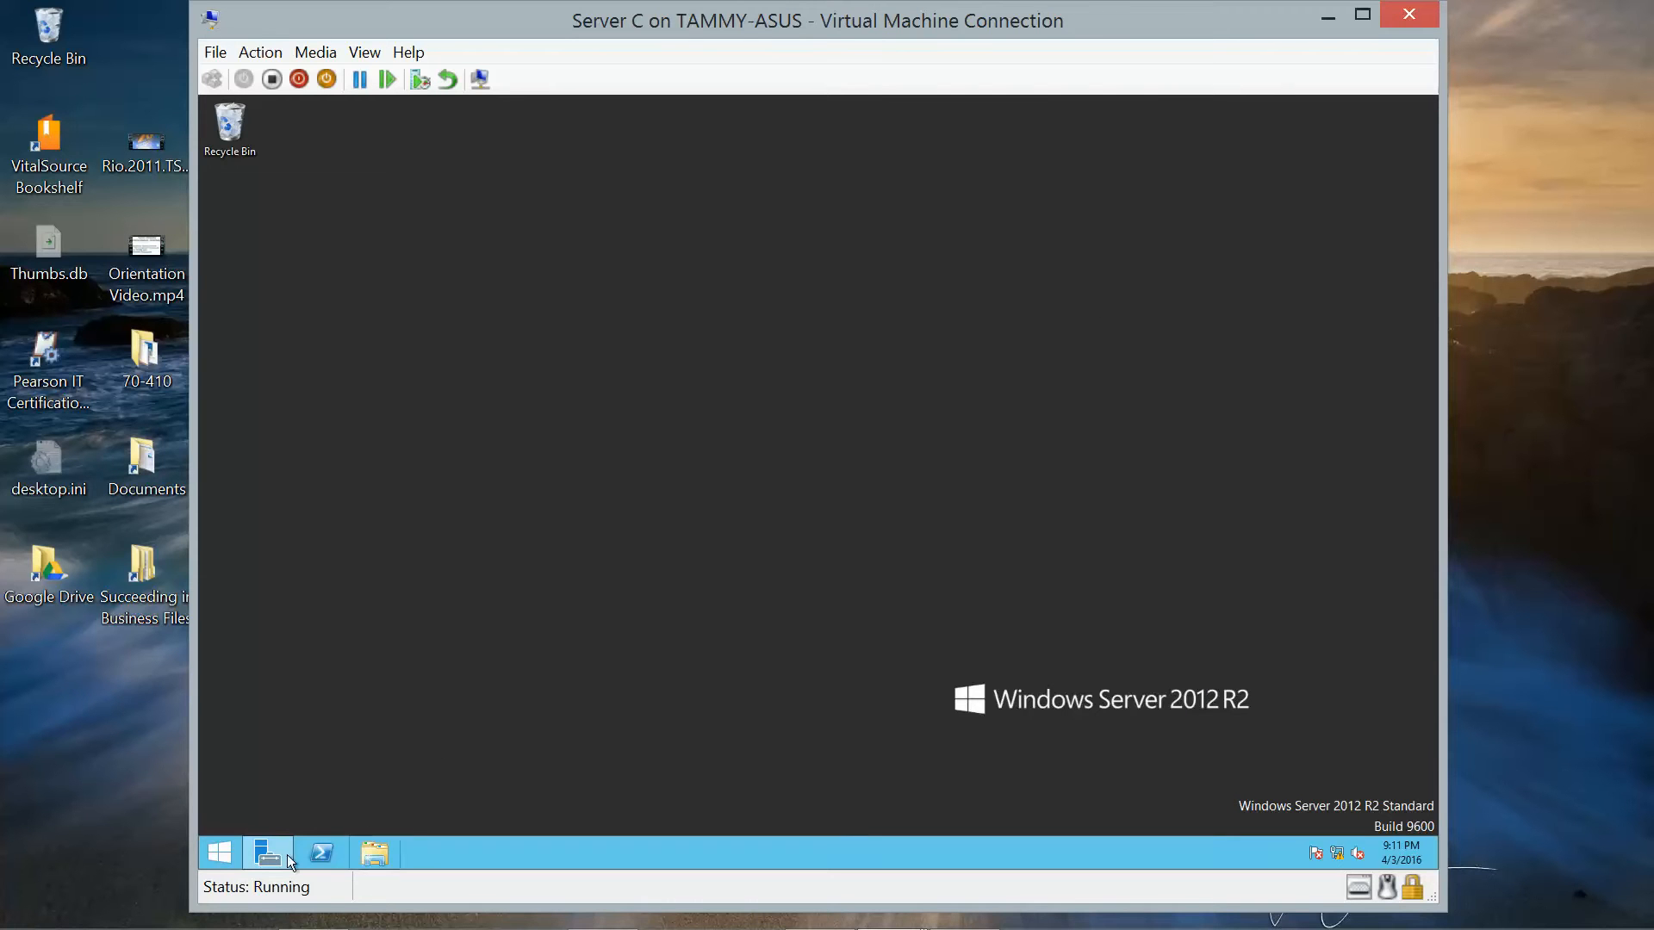
pyautogui.rightClick(220, 854)
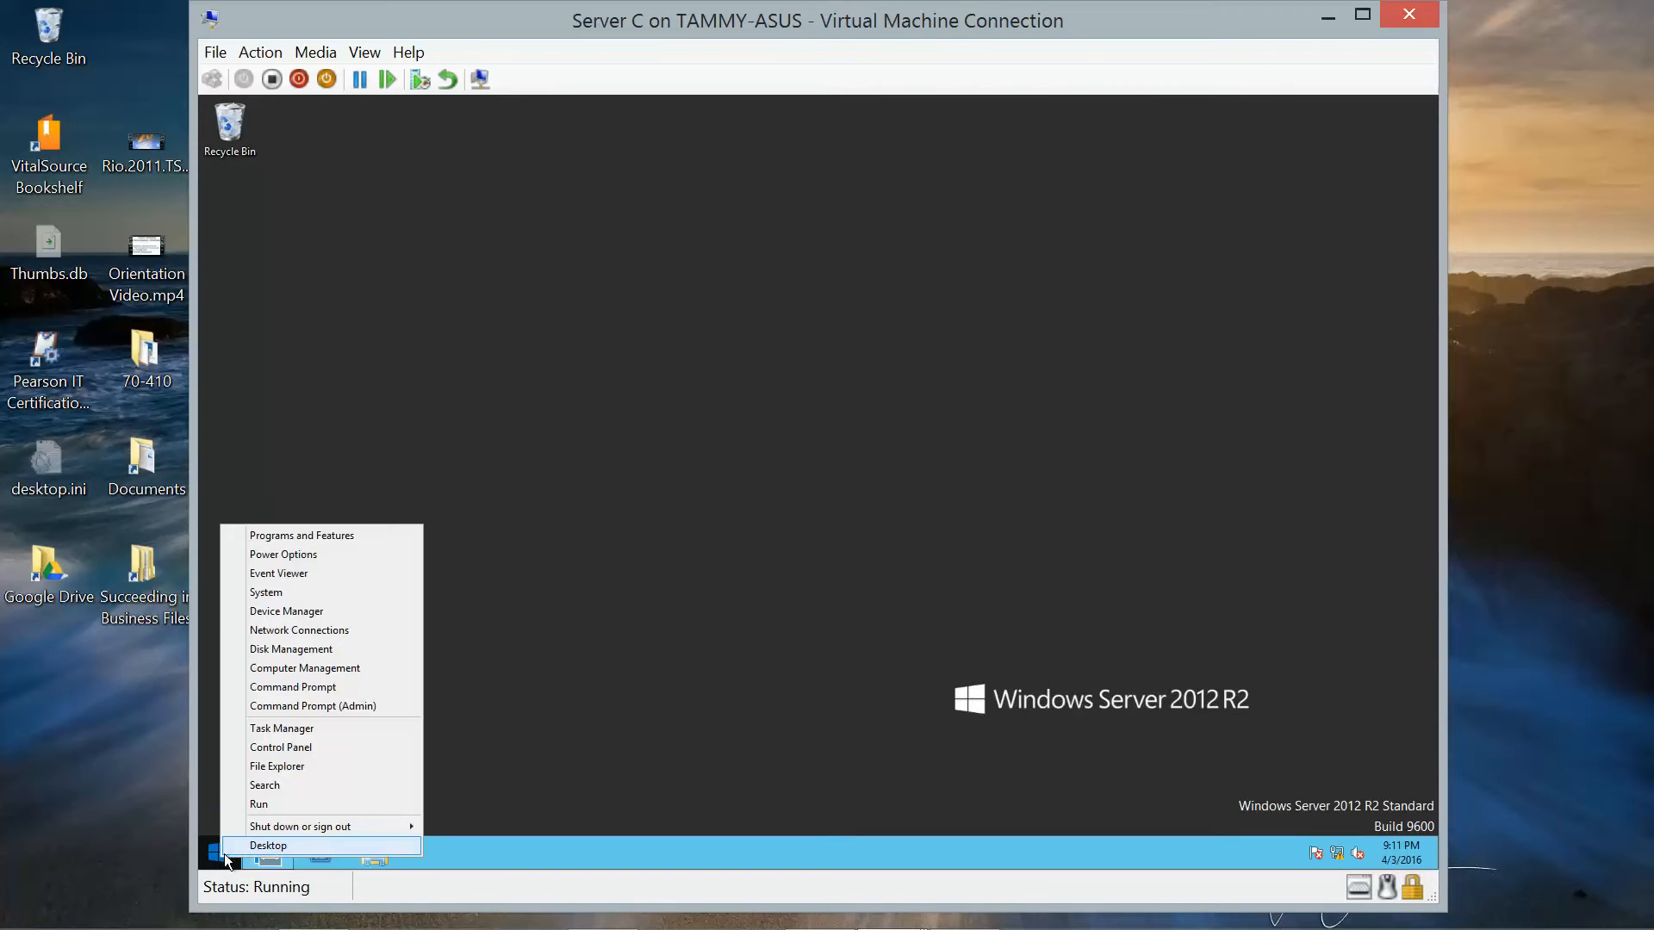
# Open Disk Management and review the options for Disk 1 and its 20 GB NTFS Volume 1.
pyautogui.click(296, 652)
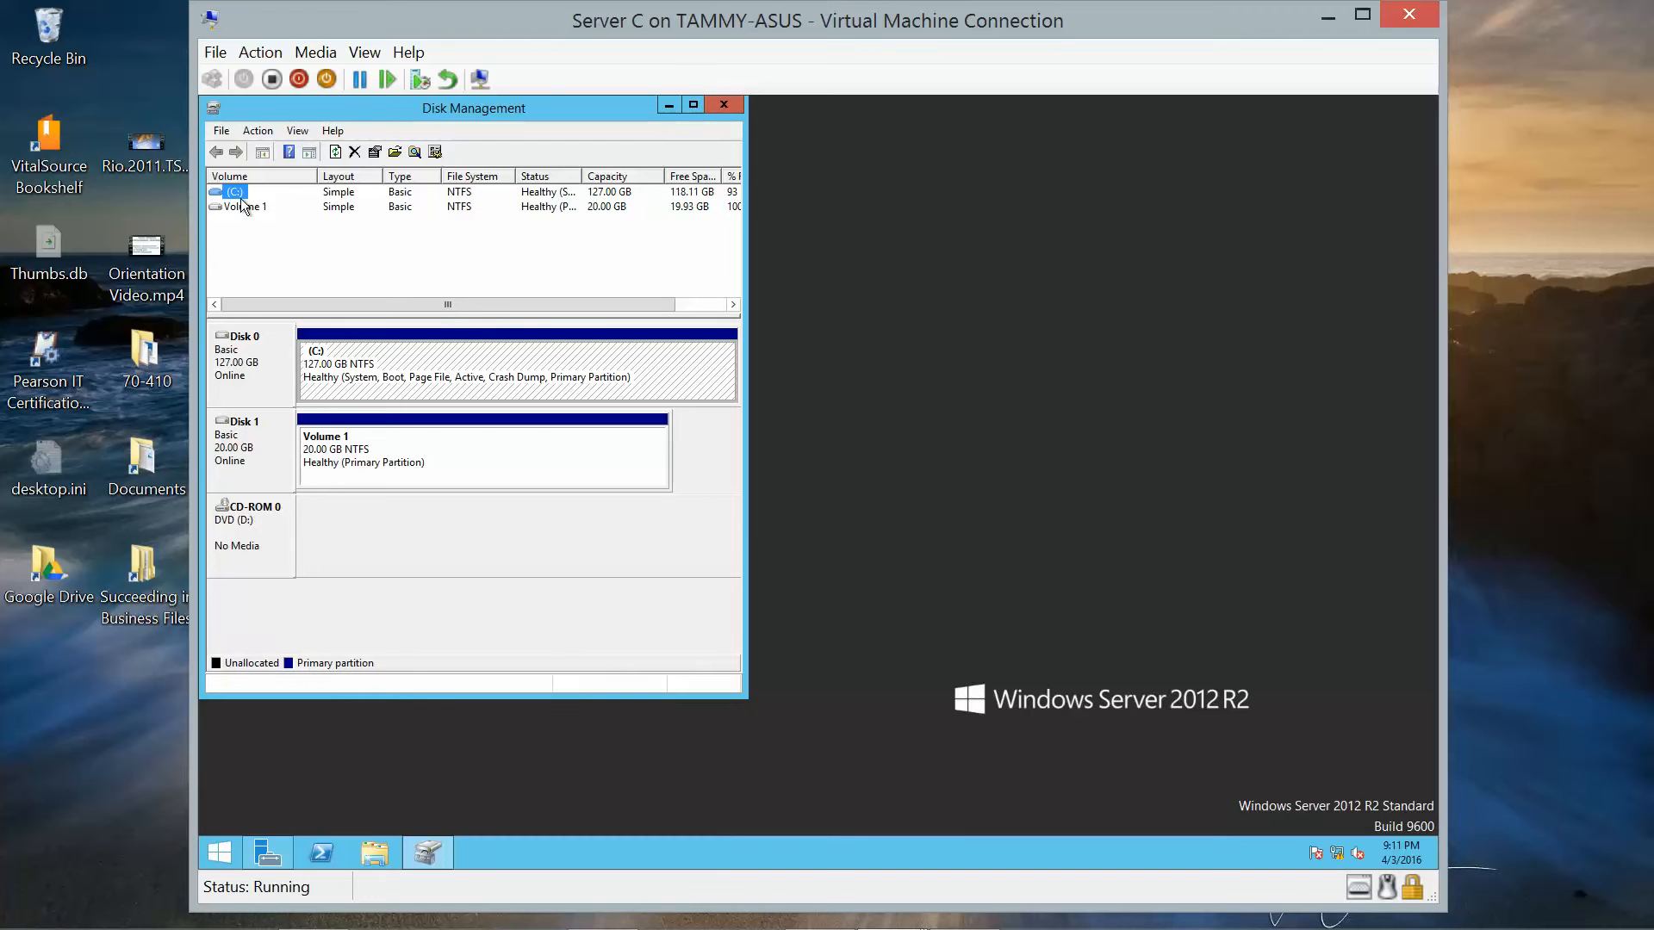
pyautogui.click(250, 453)
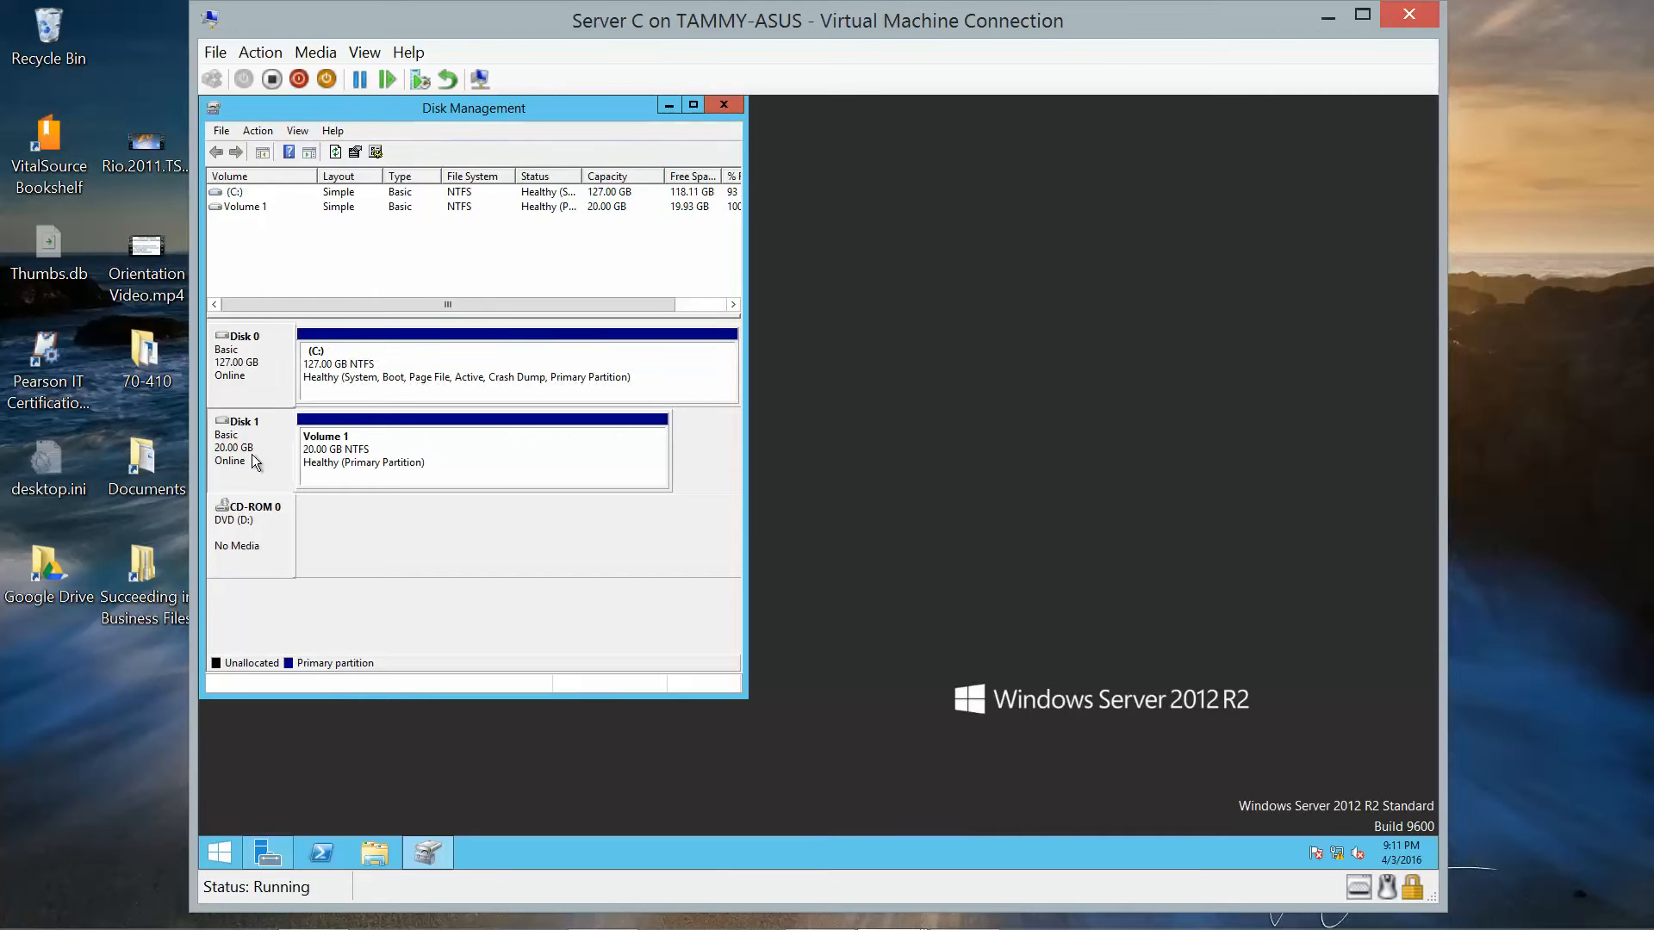
pyautogui.rightClick(251, 453)
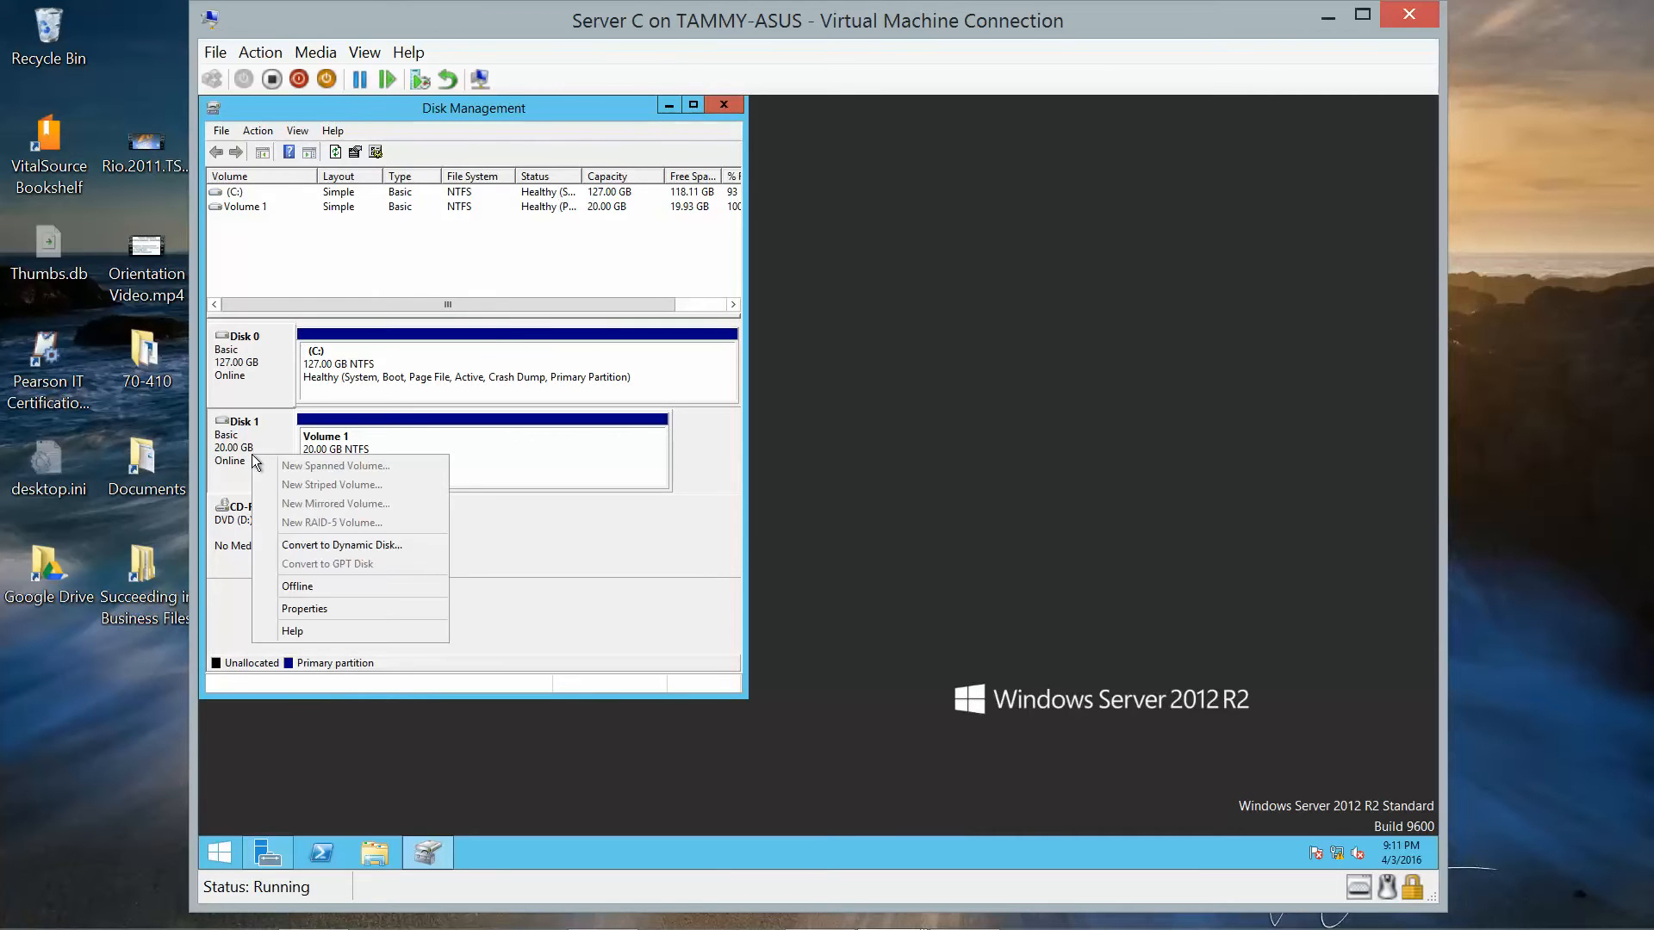
pyautogui.click(339, 453)
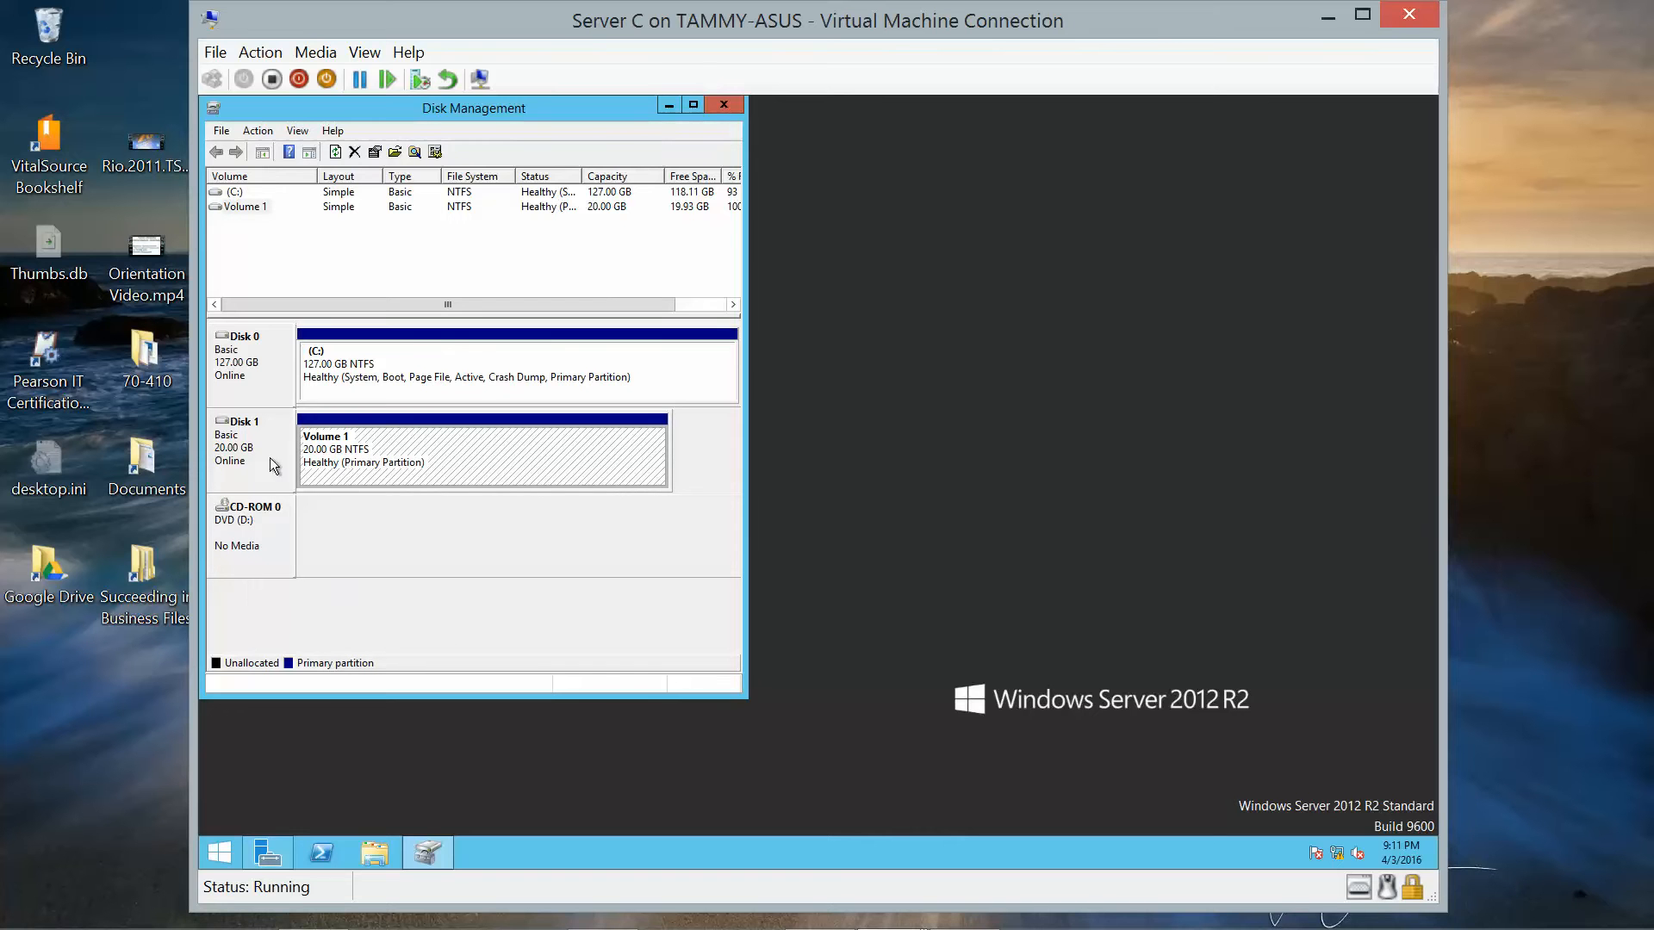
pyautogui.click(234, 464)
pyautogui.rightClick(235, 465)
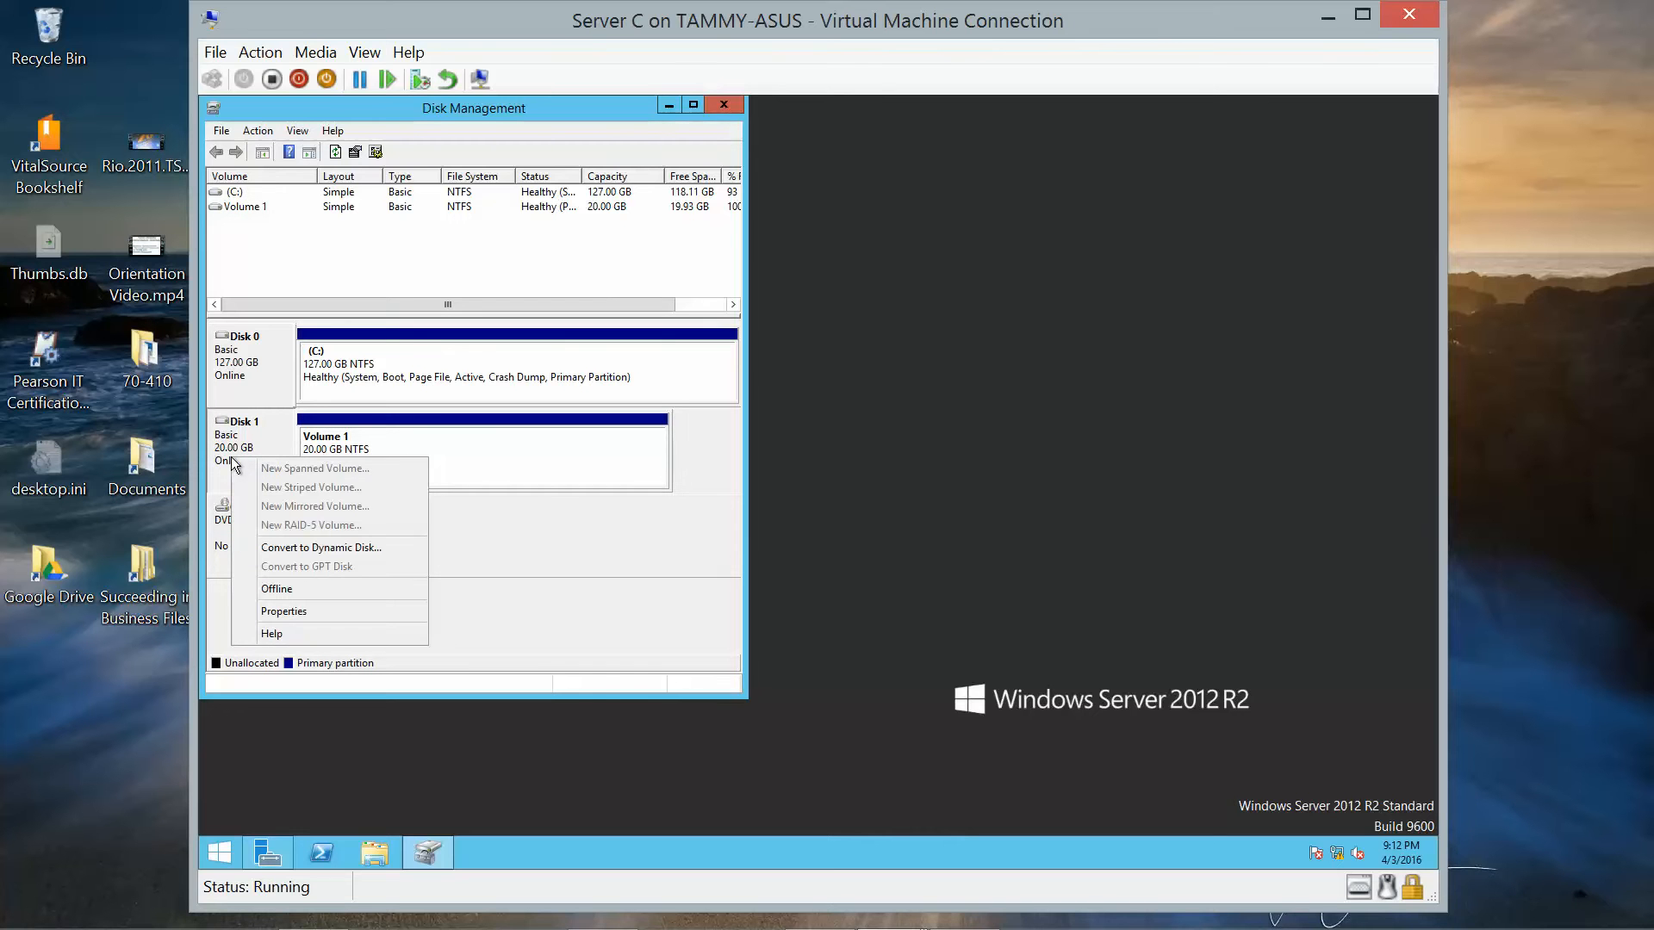
pyautogui.click(415, 448)
pyautogui.rightClick(414, 448)
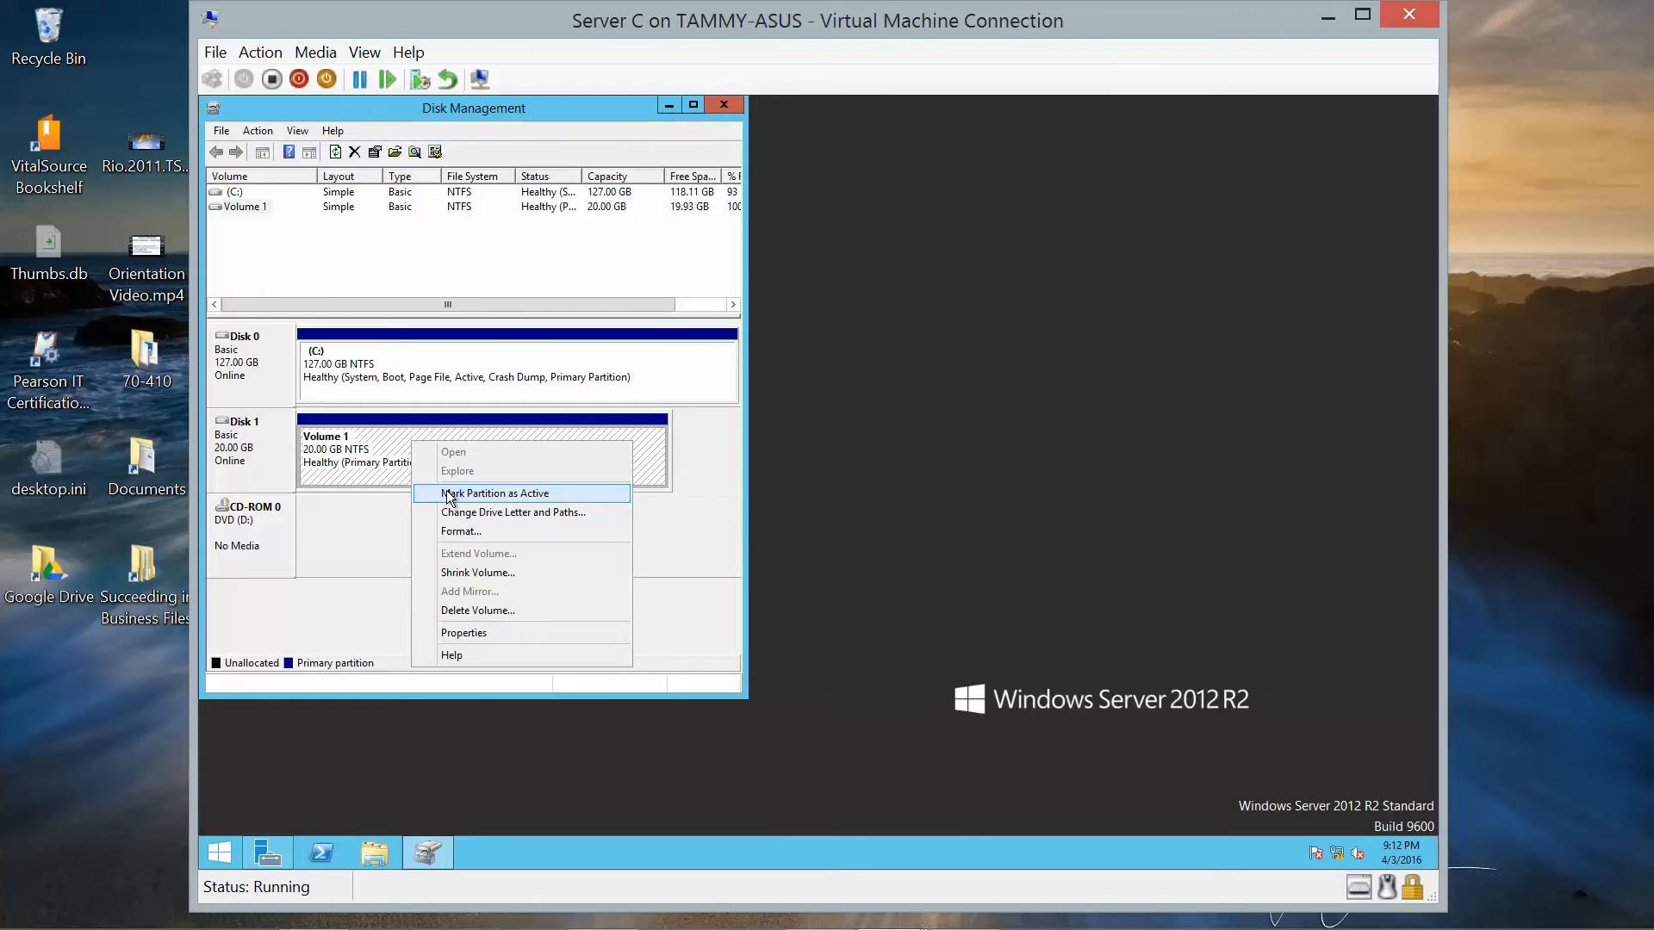
pyautogui.click(458, 532)
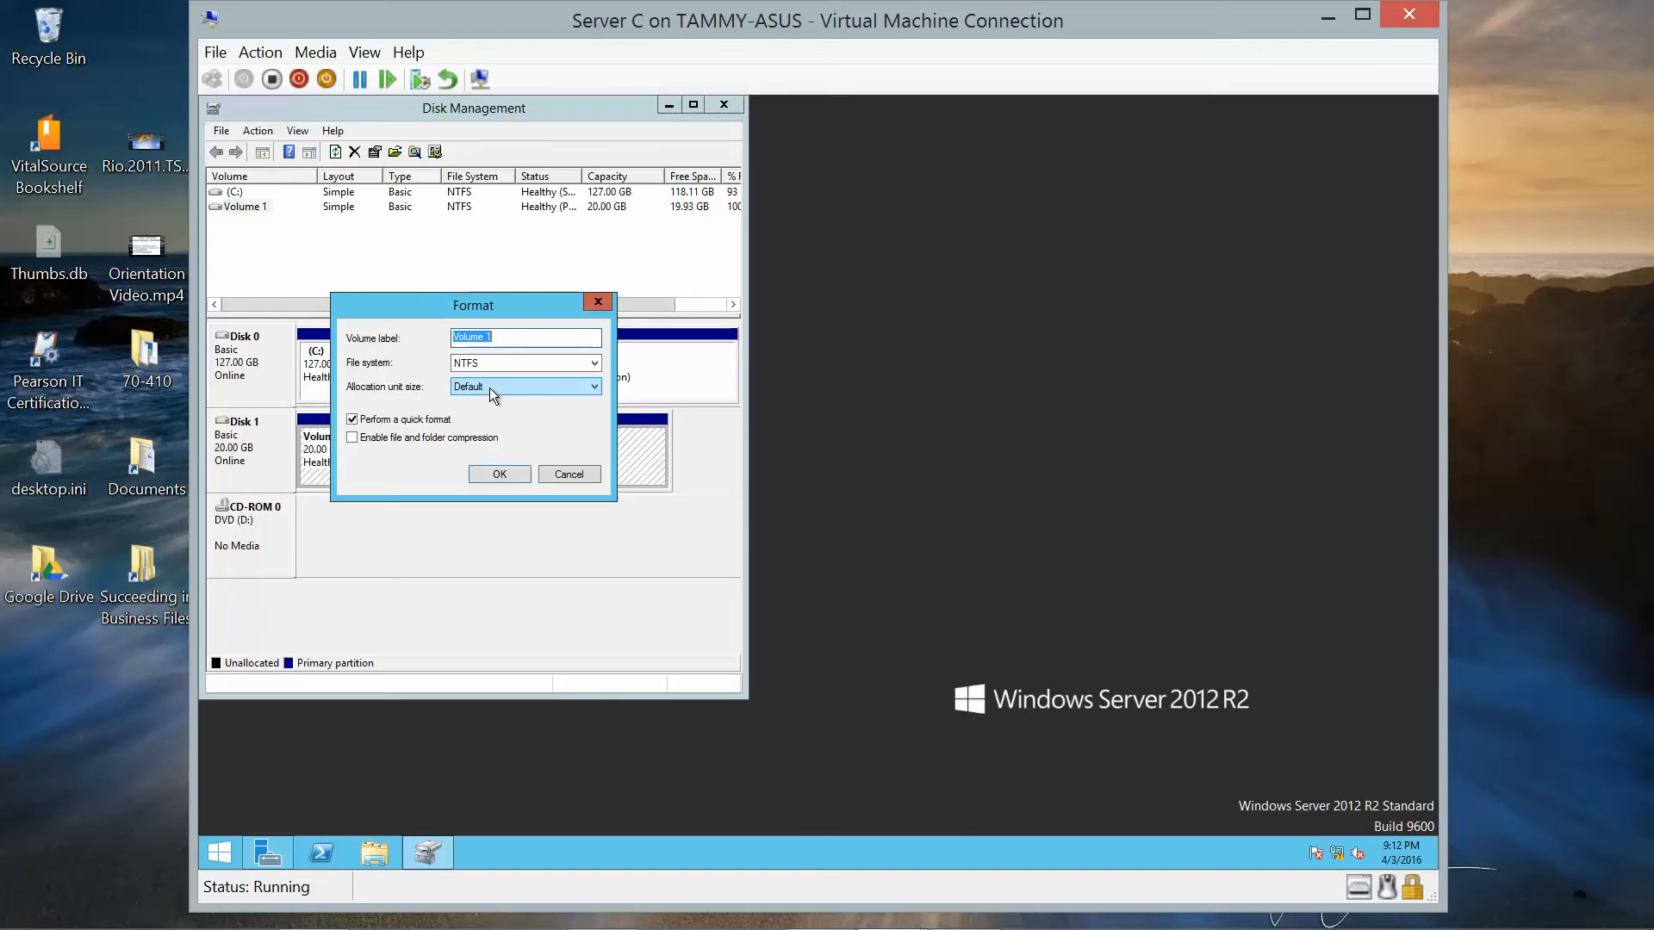
pyautogui.click(500, 475)
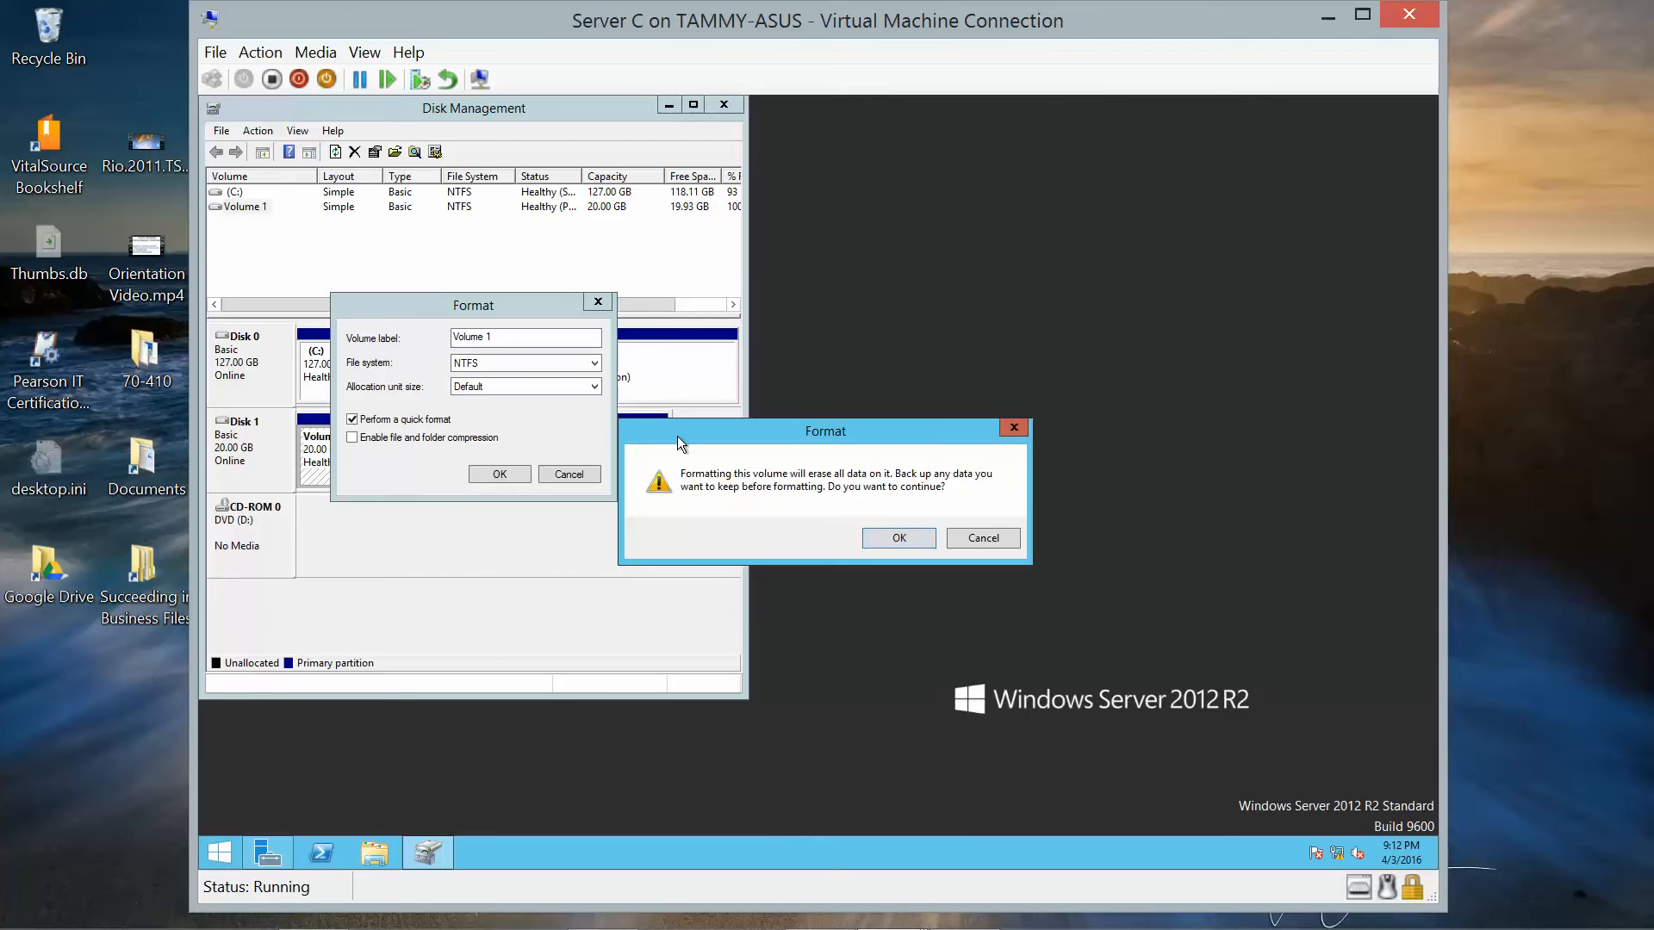
pyautogui.click(965, 537)
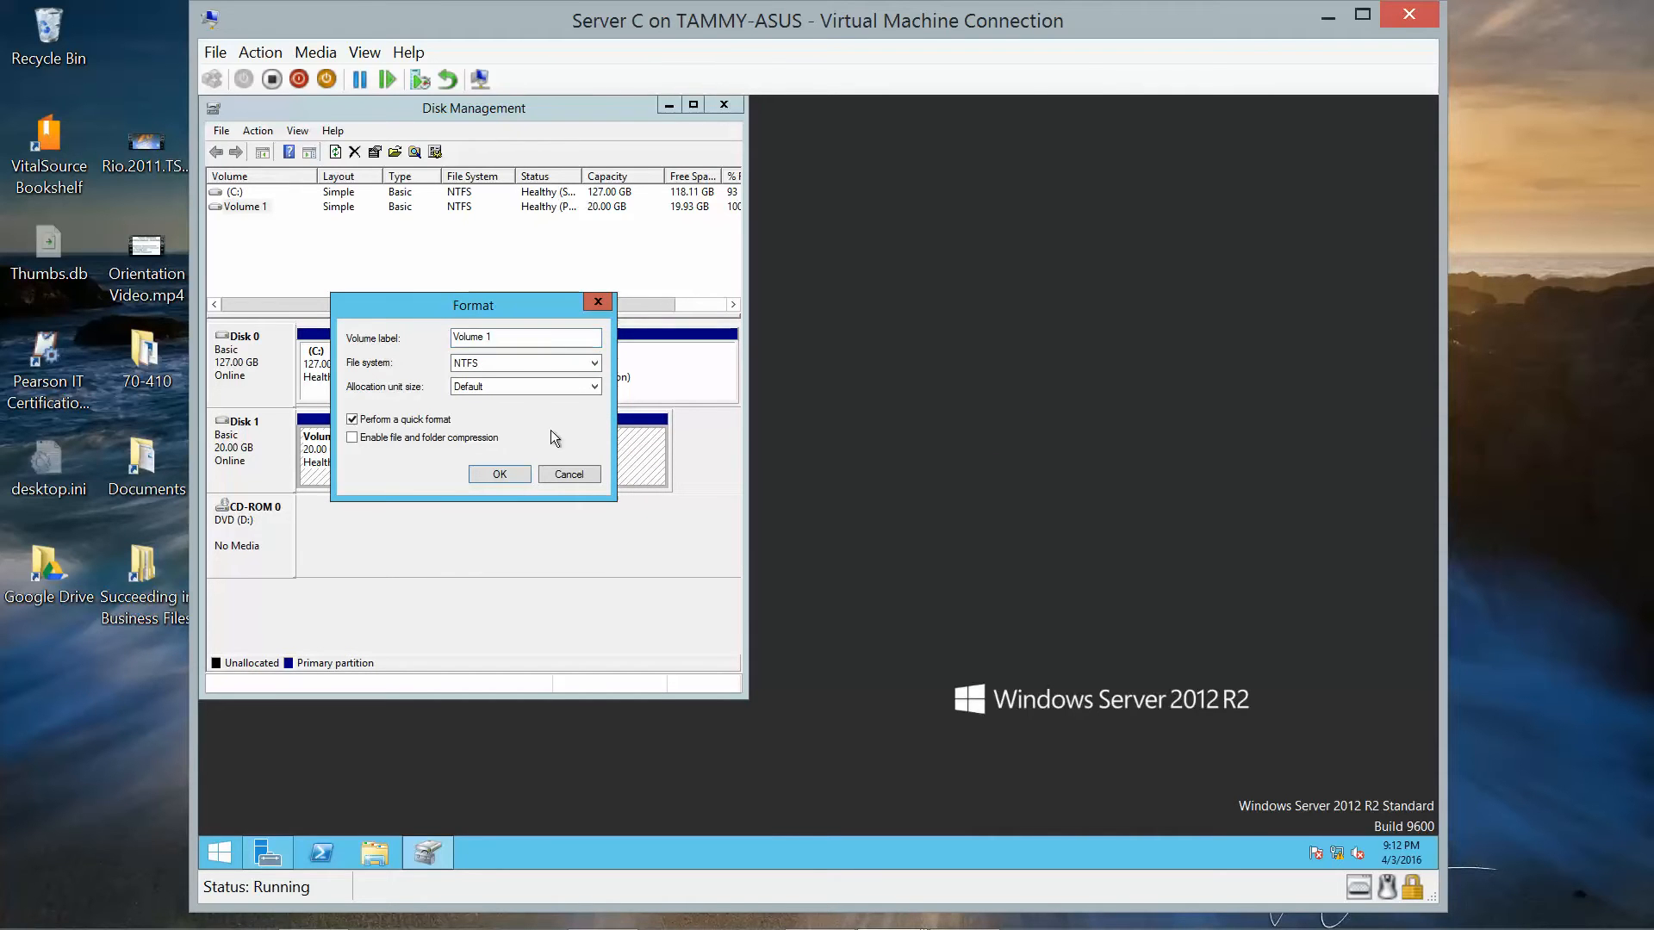
pyautogui.click(568, 472)
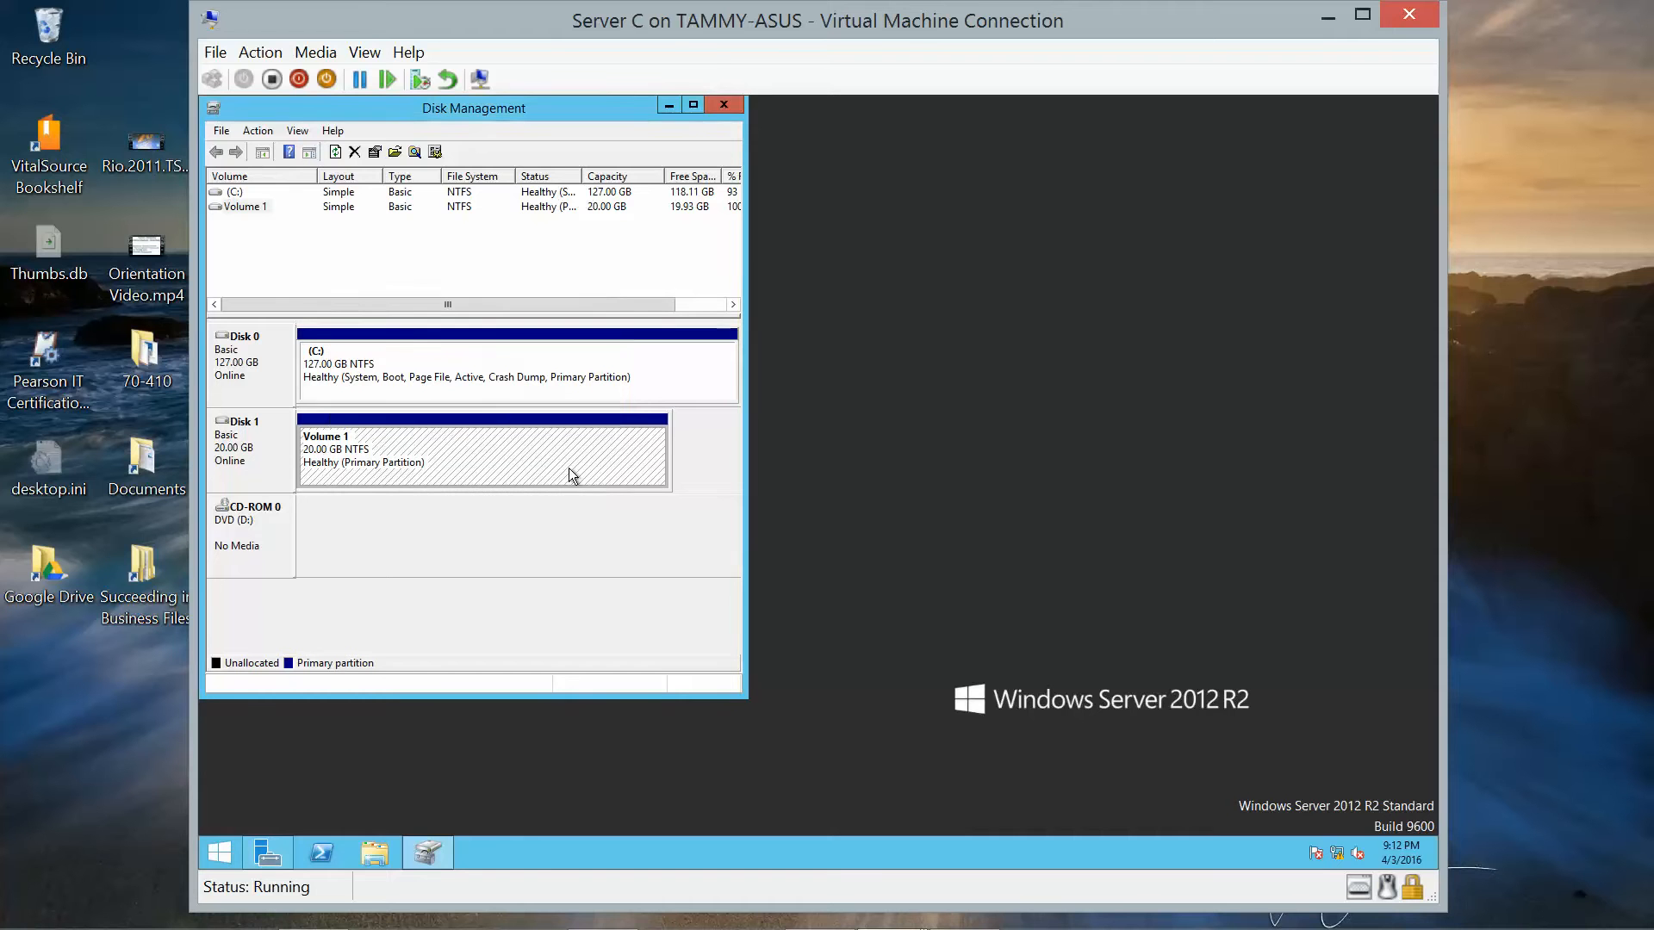
# Assign drive letter E to Volume 1 through Change Drive Letter and Paths, then close Disk Management.
pyautogui.click(231, 207)
pyautogui.rightClick(230, 207)
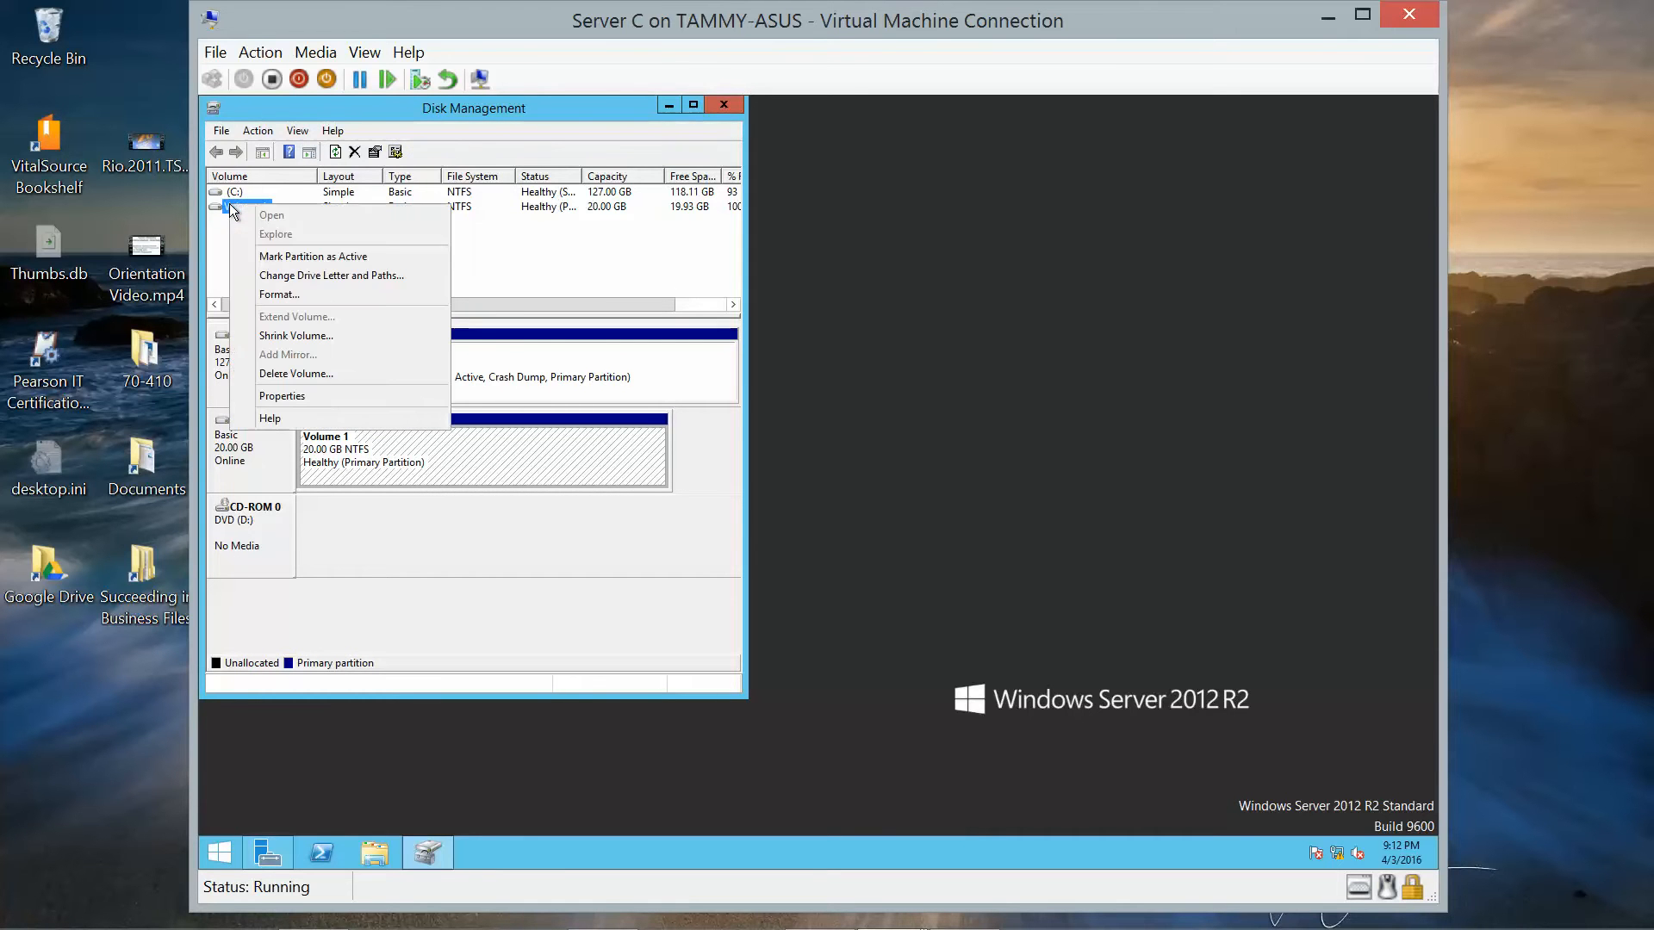
pyautogui.click(282, 275)
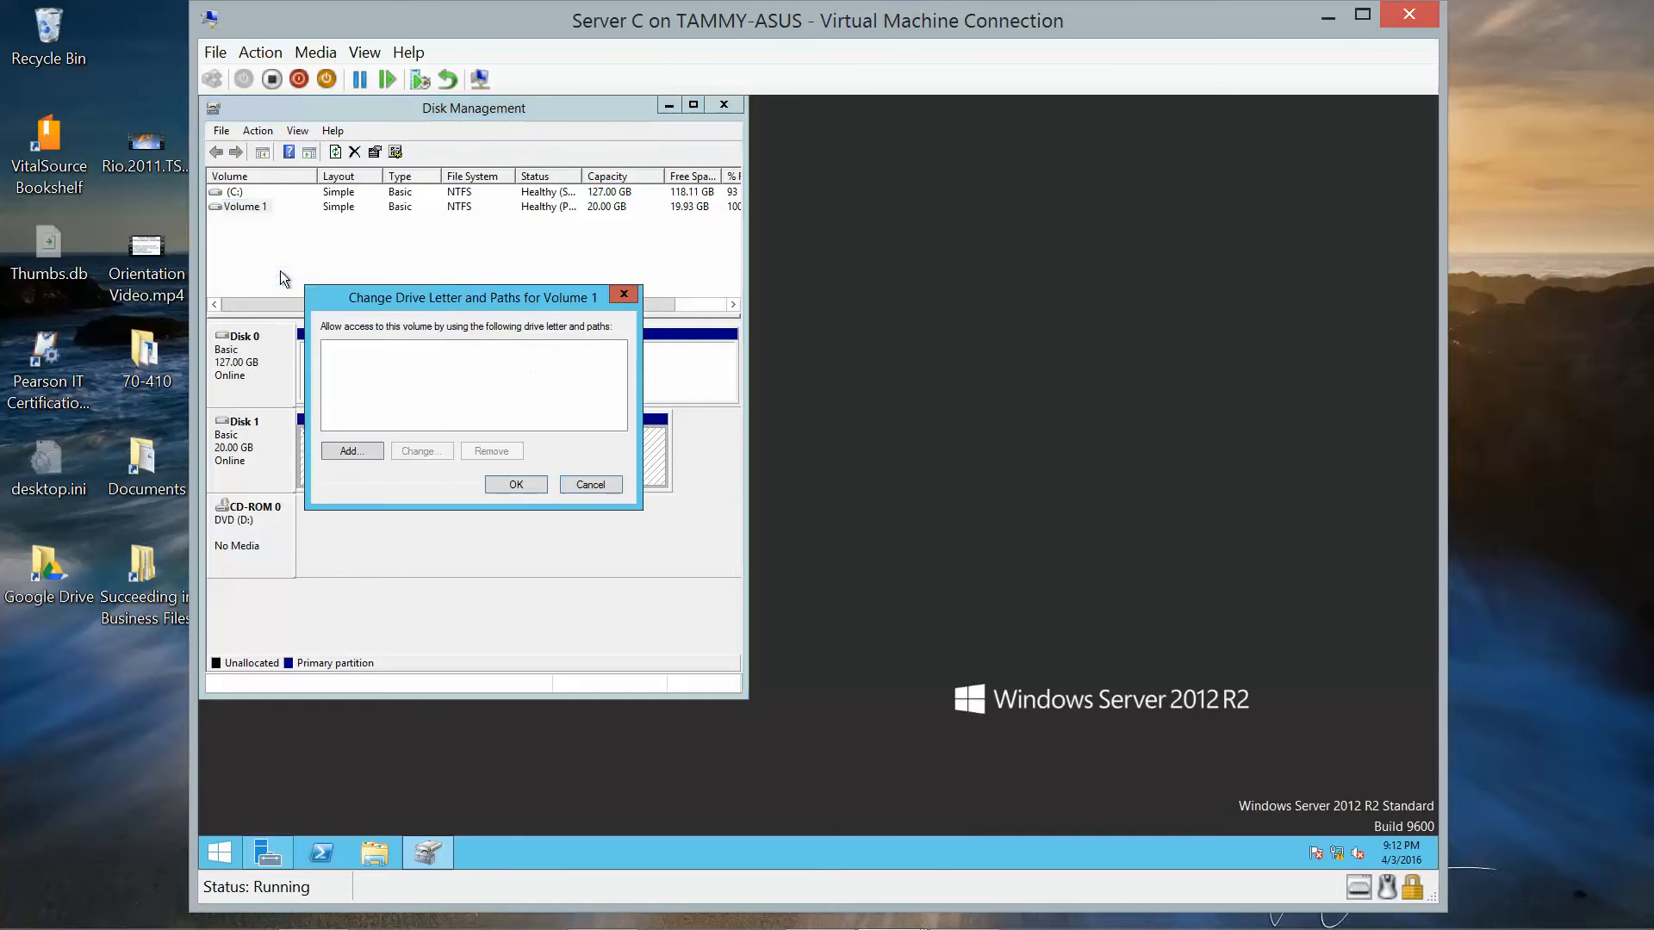
pyautogui.click(352, 451)
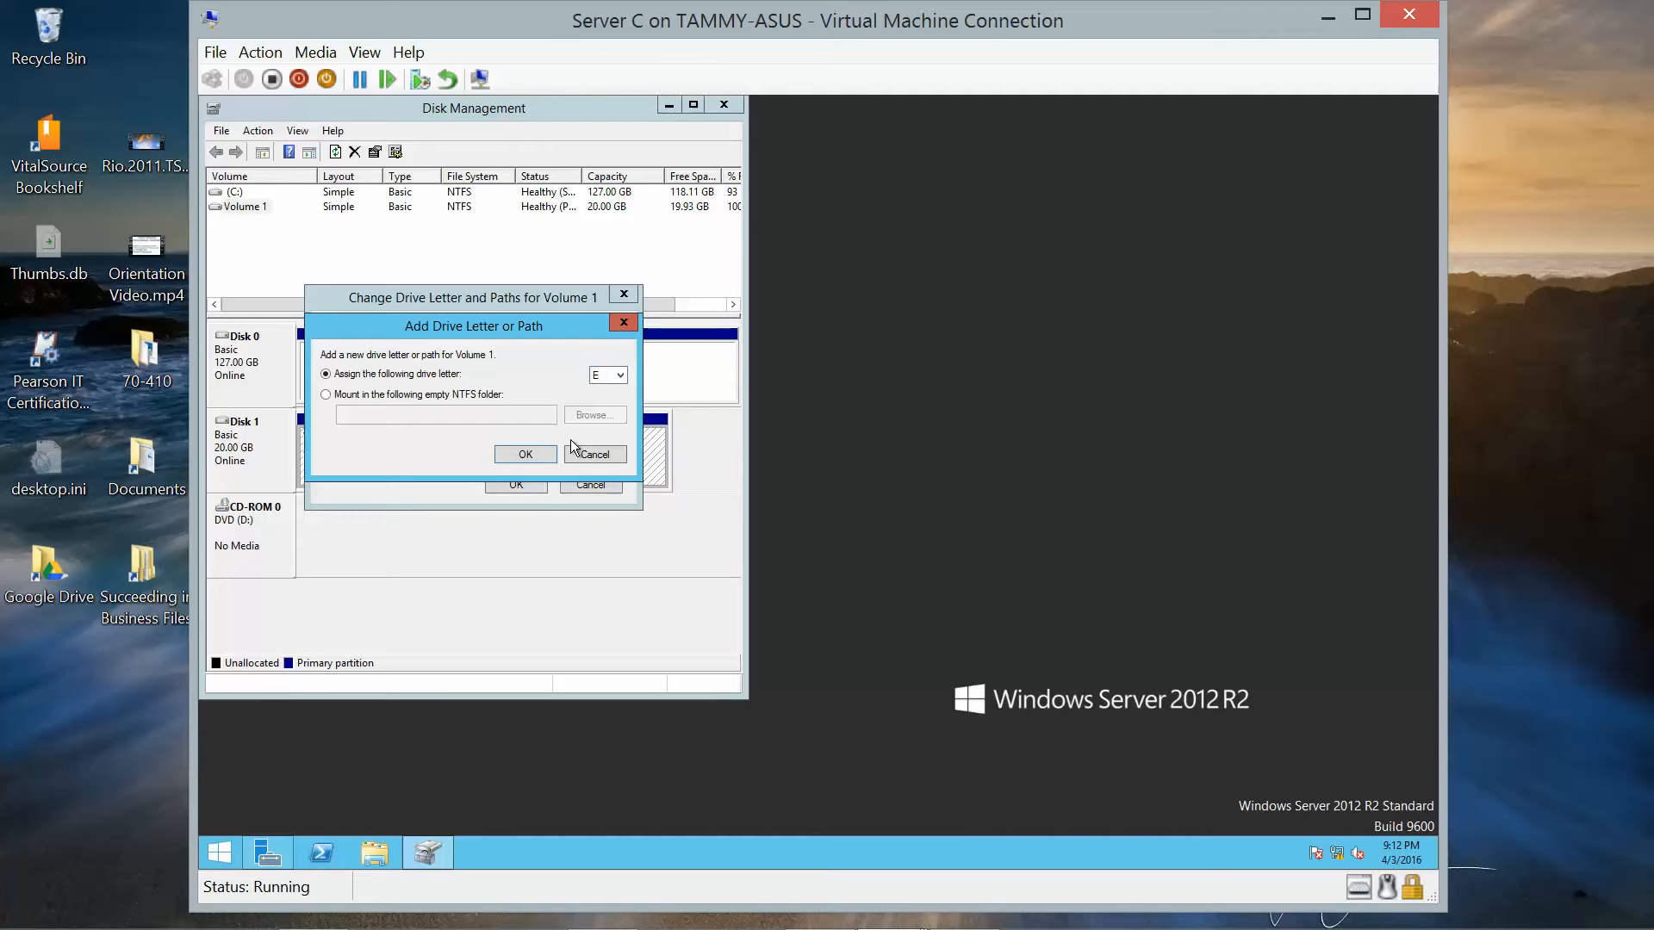
pyautogui.click(550, 453)
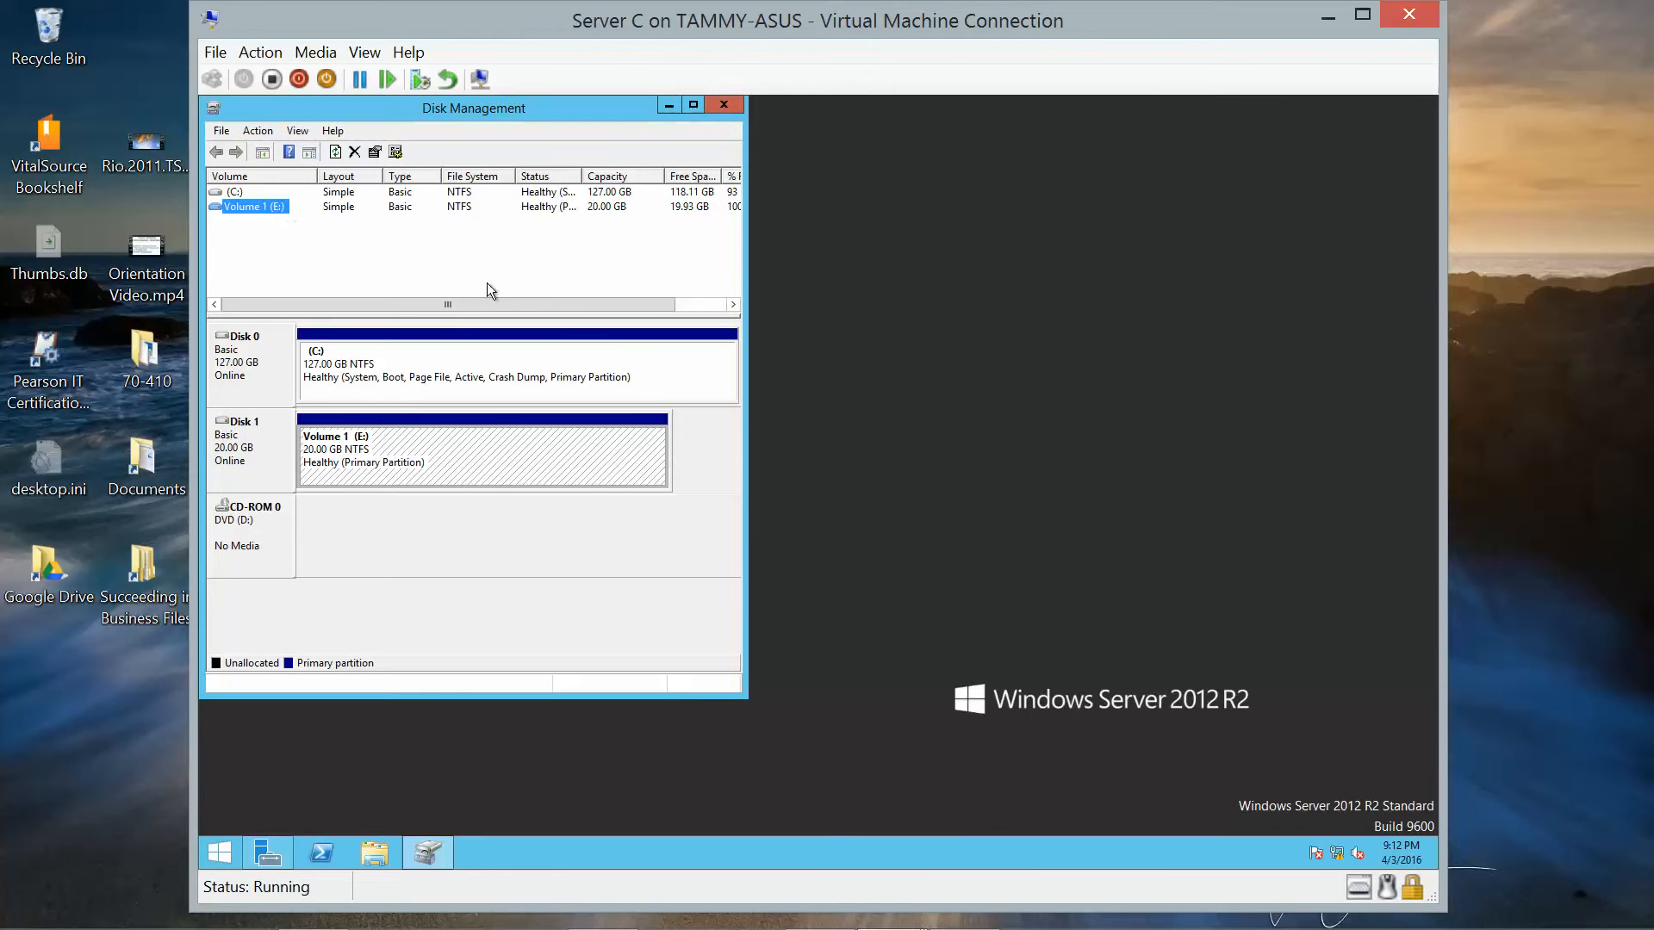
pyautogui.click(722, 107)
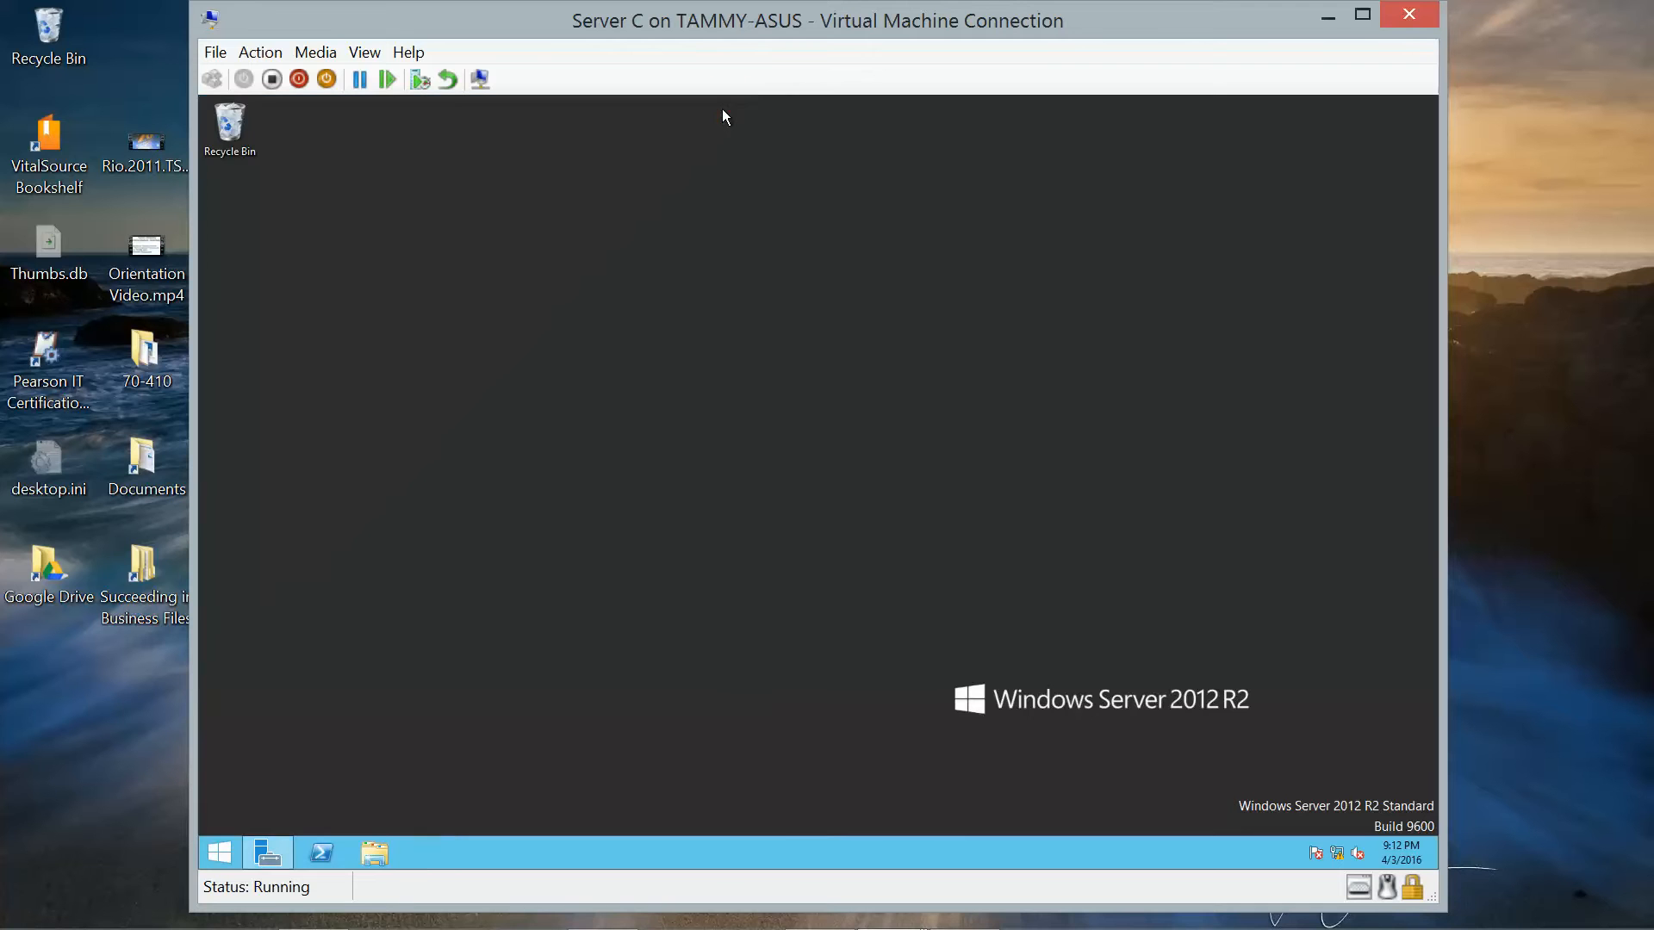
# Open Volume 1 (E:) in File Explorer and create a folder named Accounting.
pyautogui.click(373, 850)
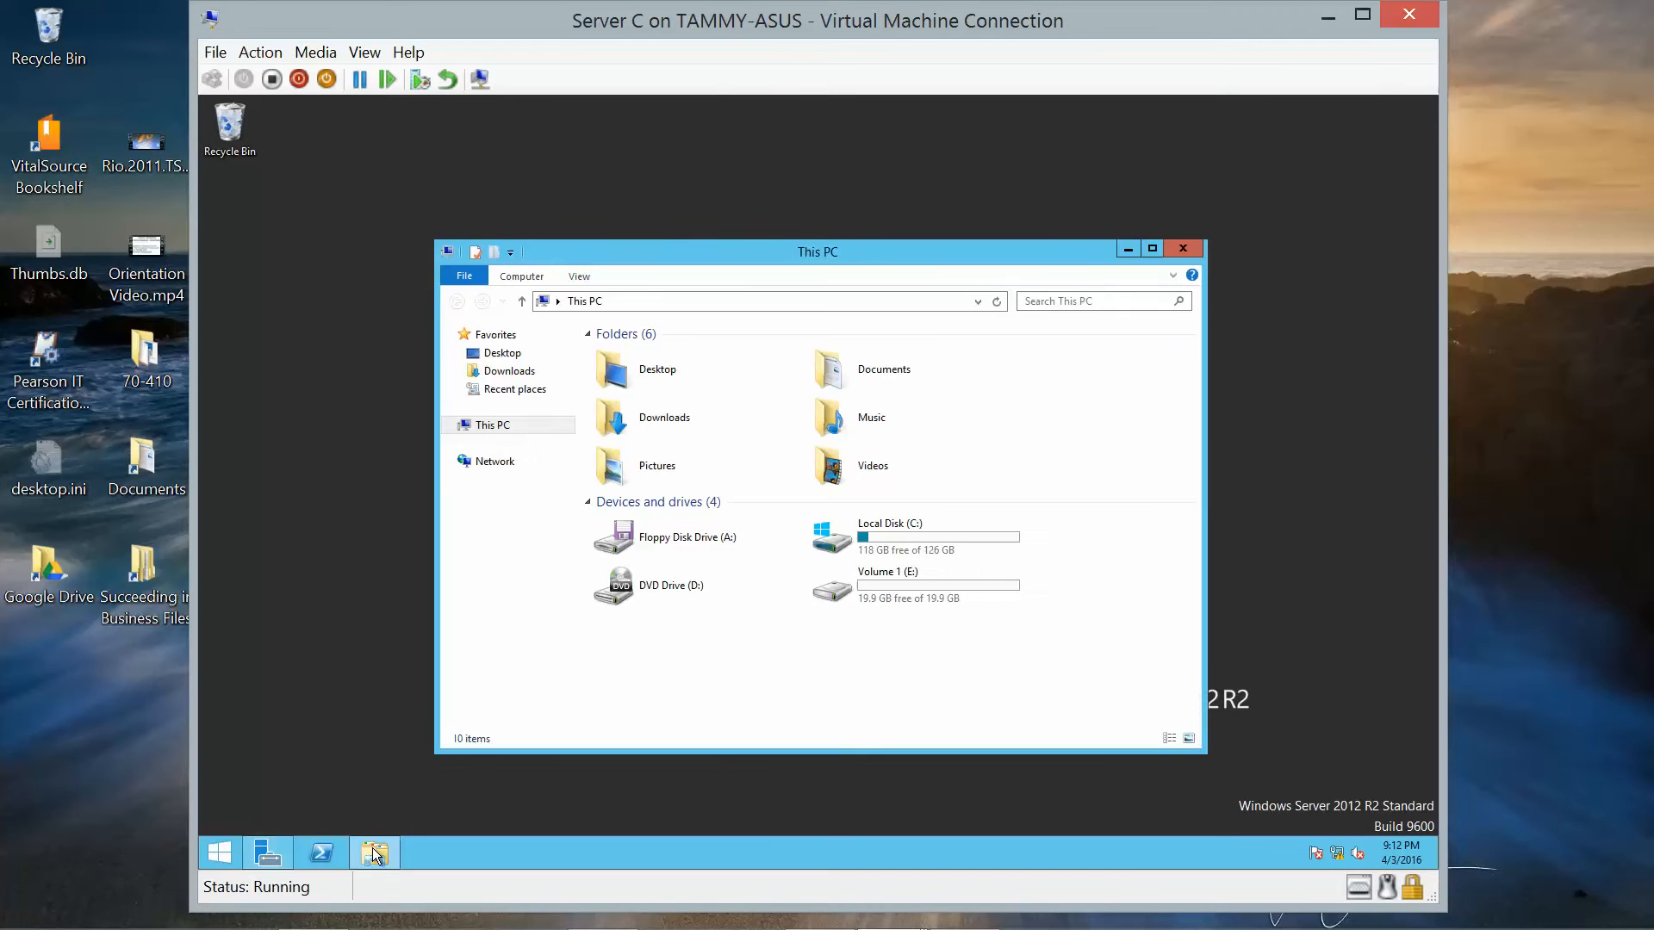
pyautogui.doubleClick(917, 602)
pyautogui.rightClick(695, 360)
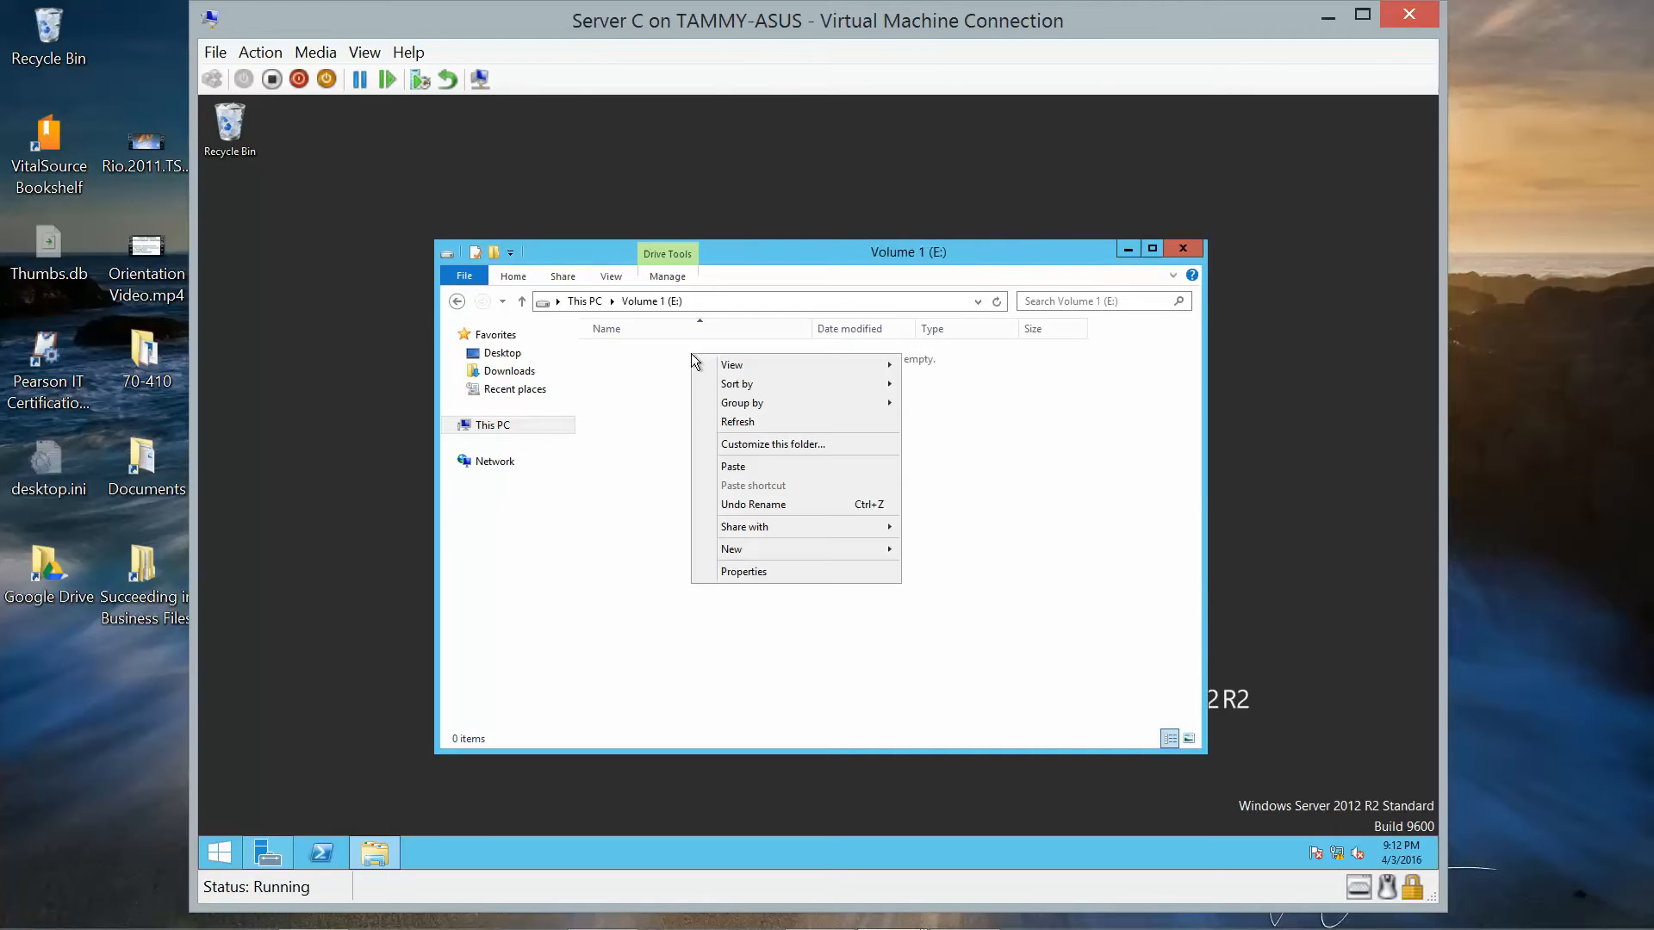
pyautogui.moveTo(788, 555)
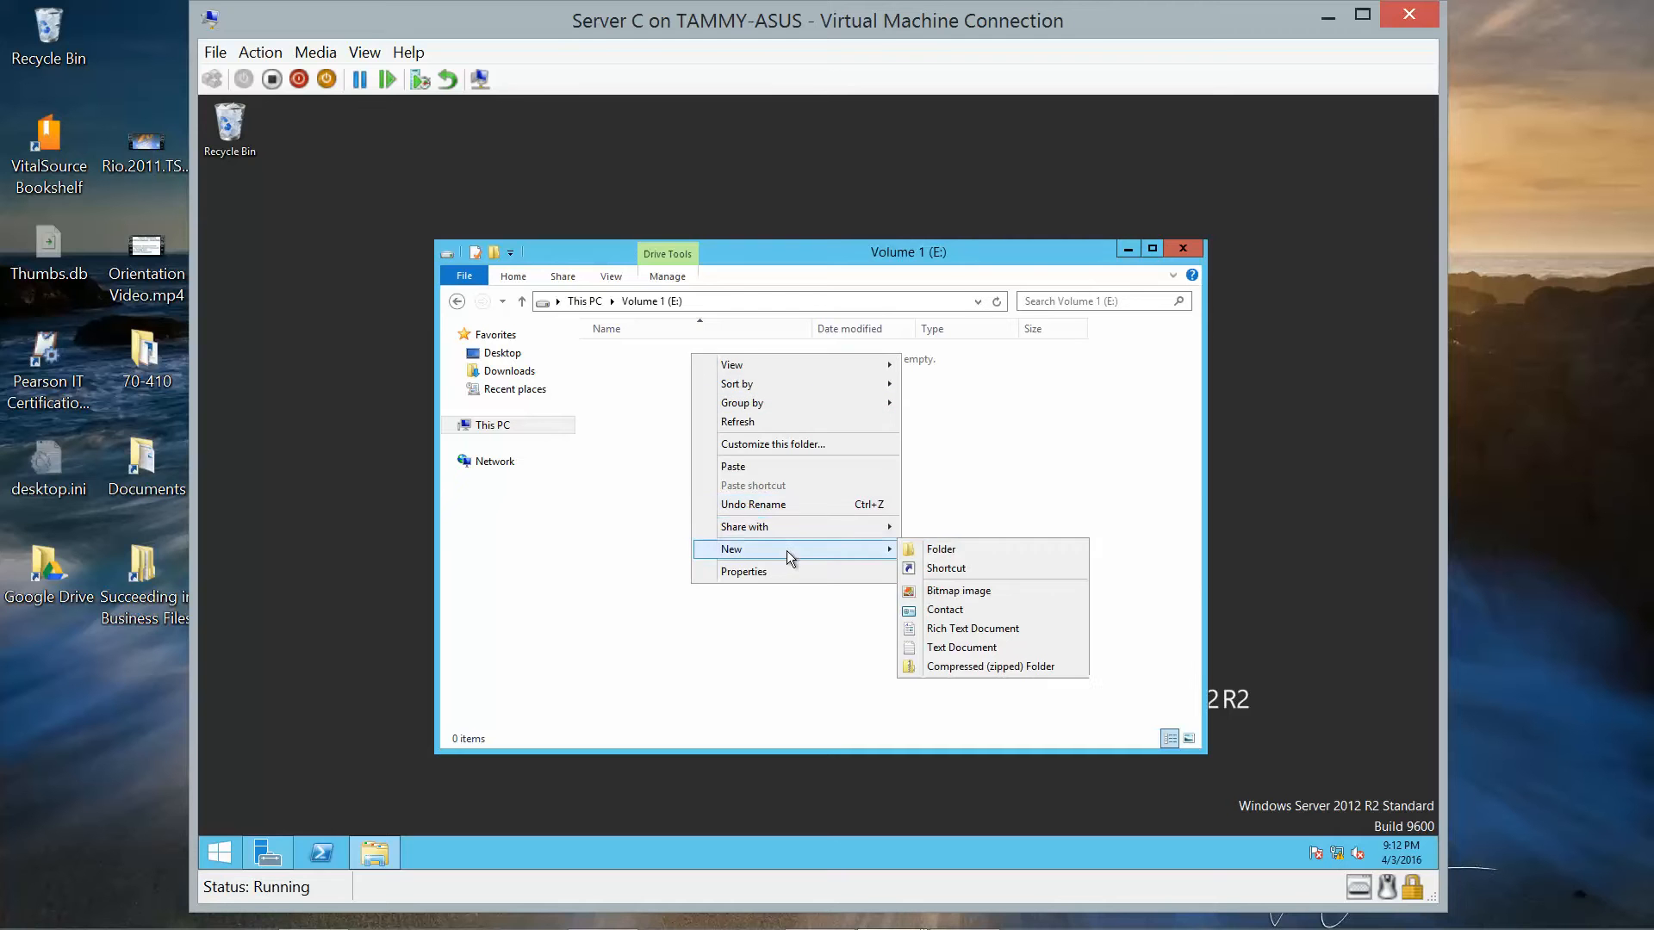
pyautogui.click(933, 549)
pyautogui.write('Accounting')
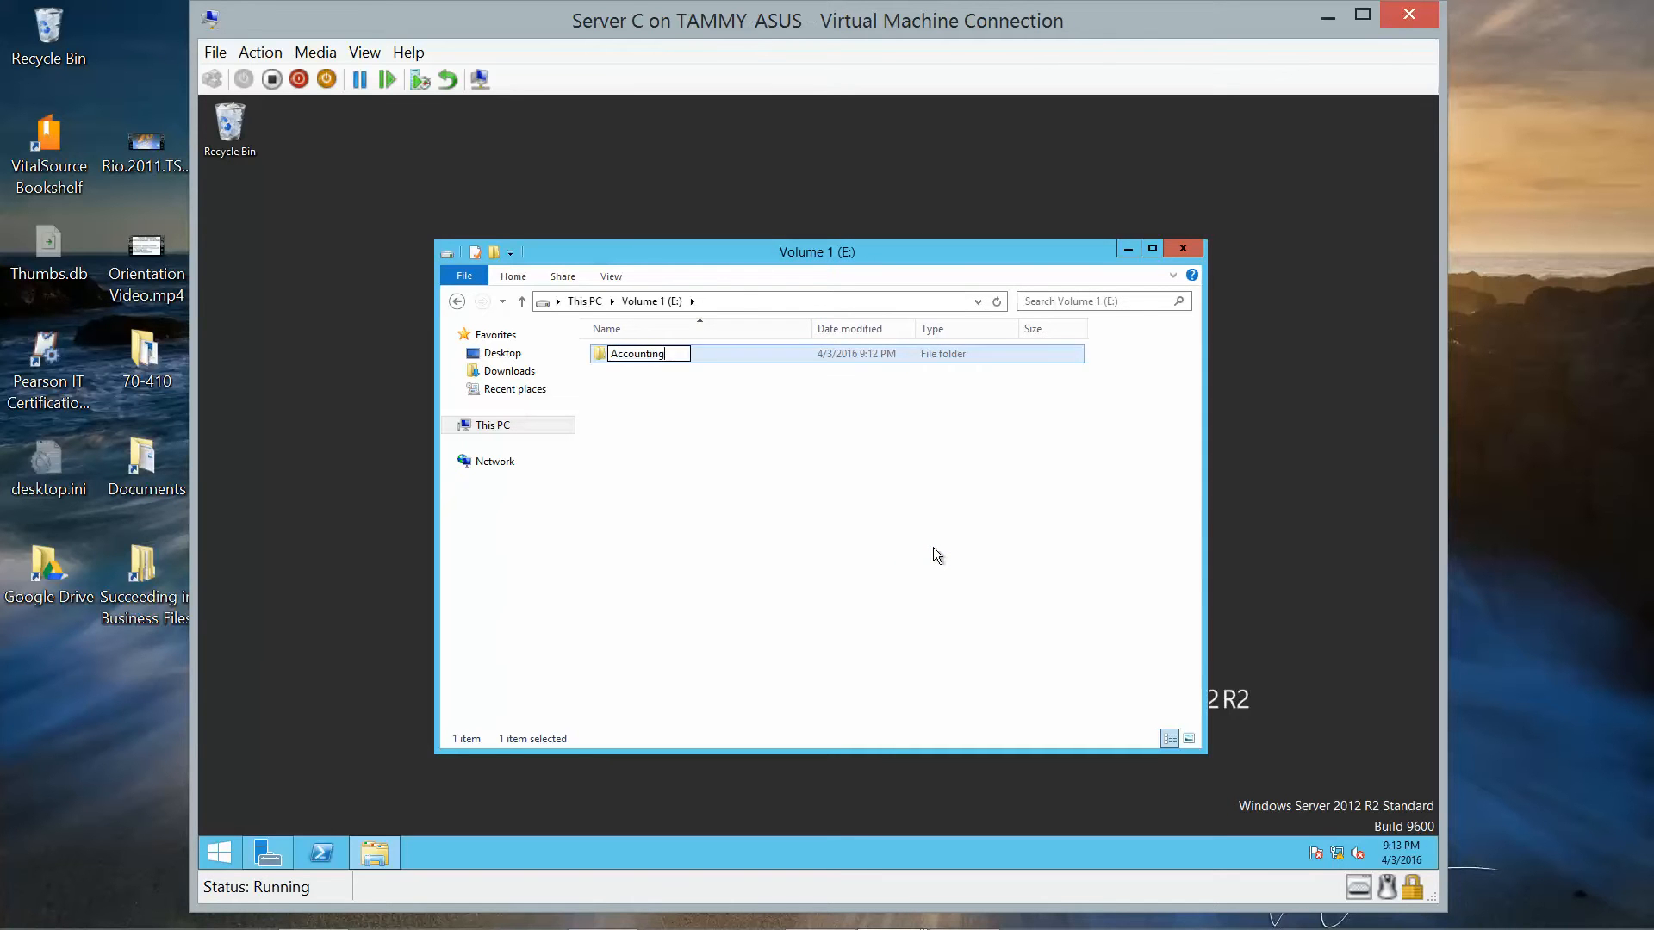
pyautogui.press('Return')
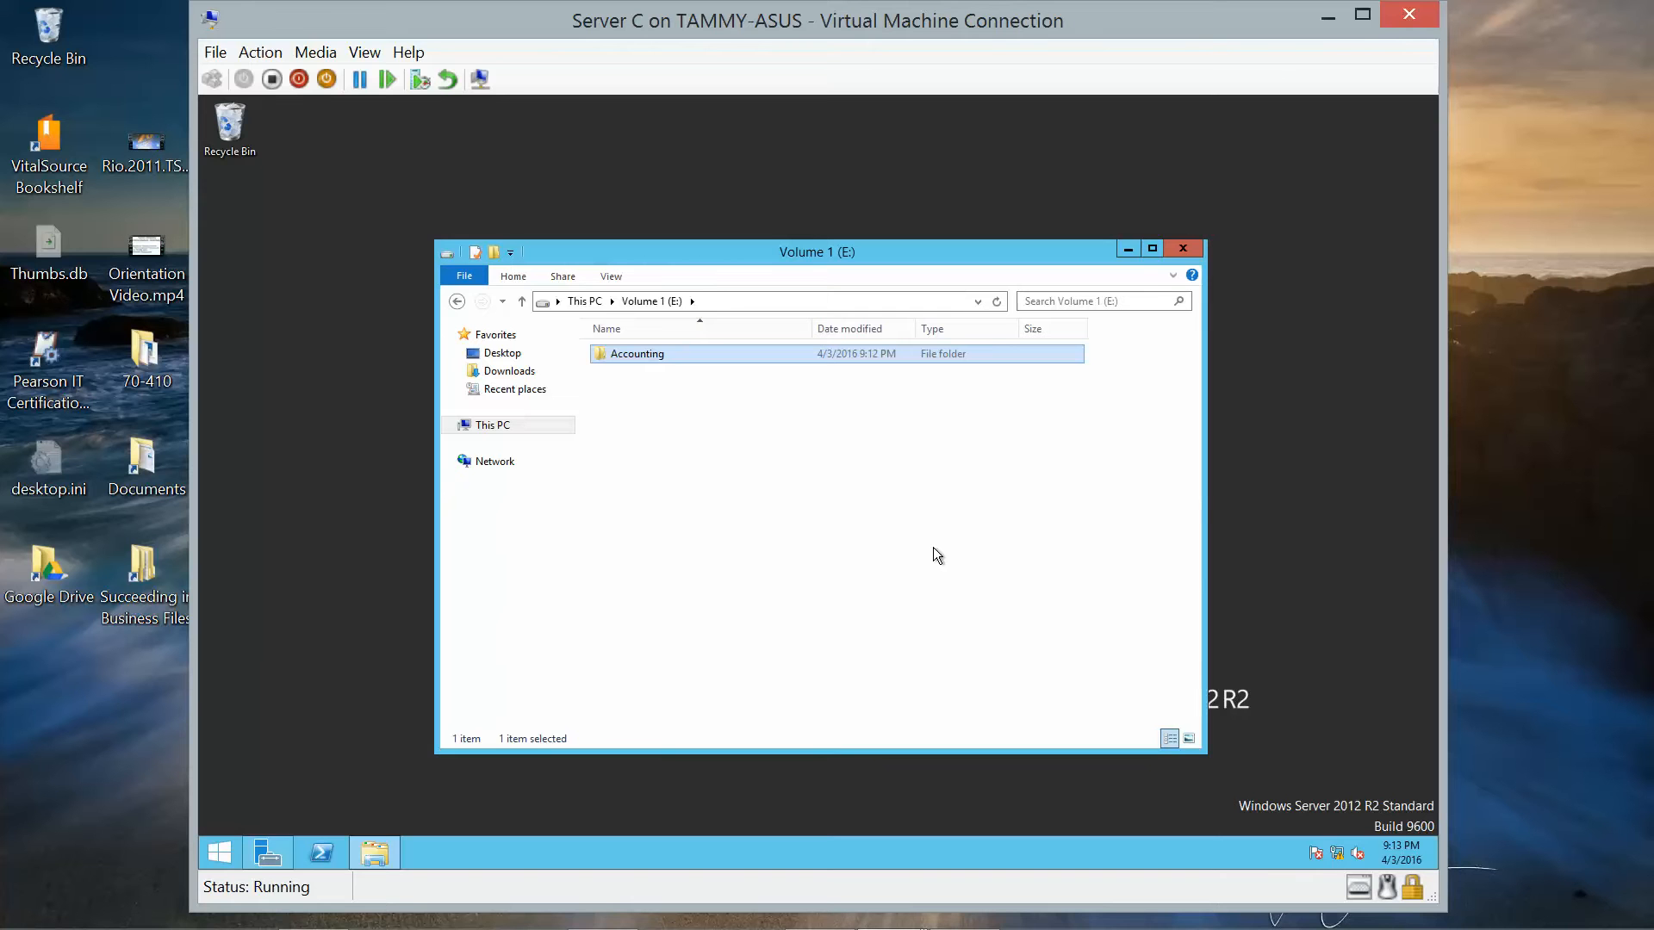
# Open the new Accounting folder.
pyautogui.rightClick(832, 538)
pyautogui.click(634, 351)
pyautogui.doubleClick(634, 351)
pyautogui.rightClick(703, 399)
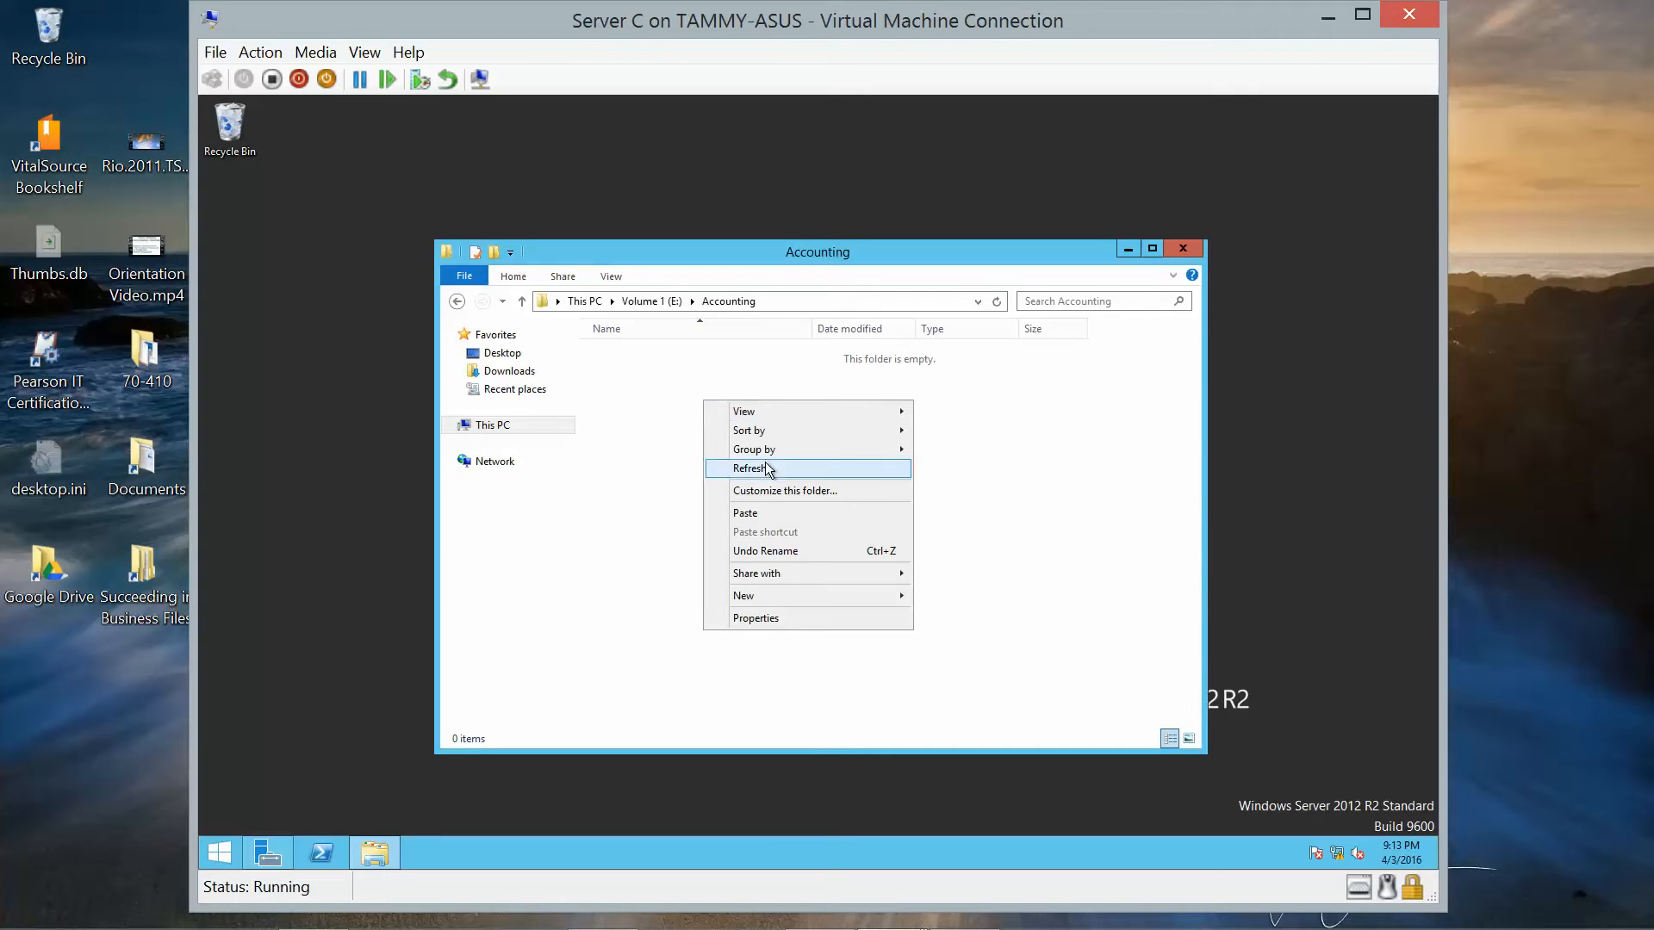
# Create a new rich text document named Budget in the Accounting folder.
pyautogui.moveTo(765, 596)
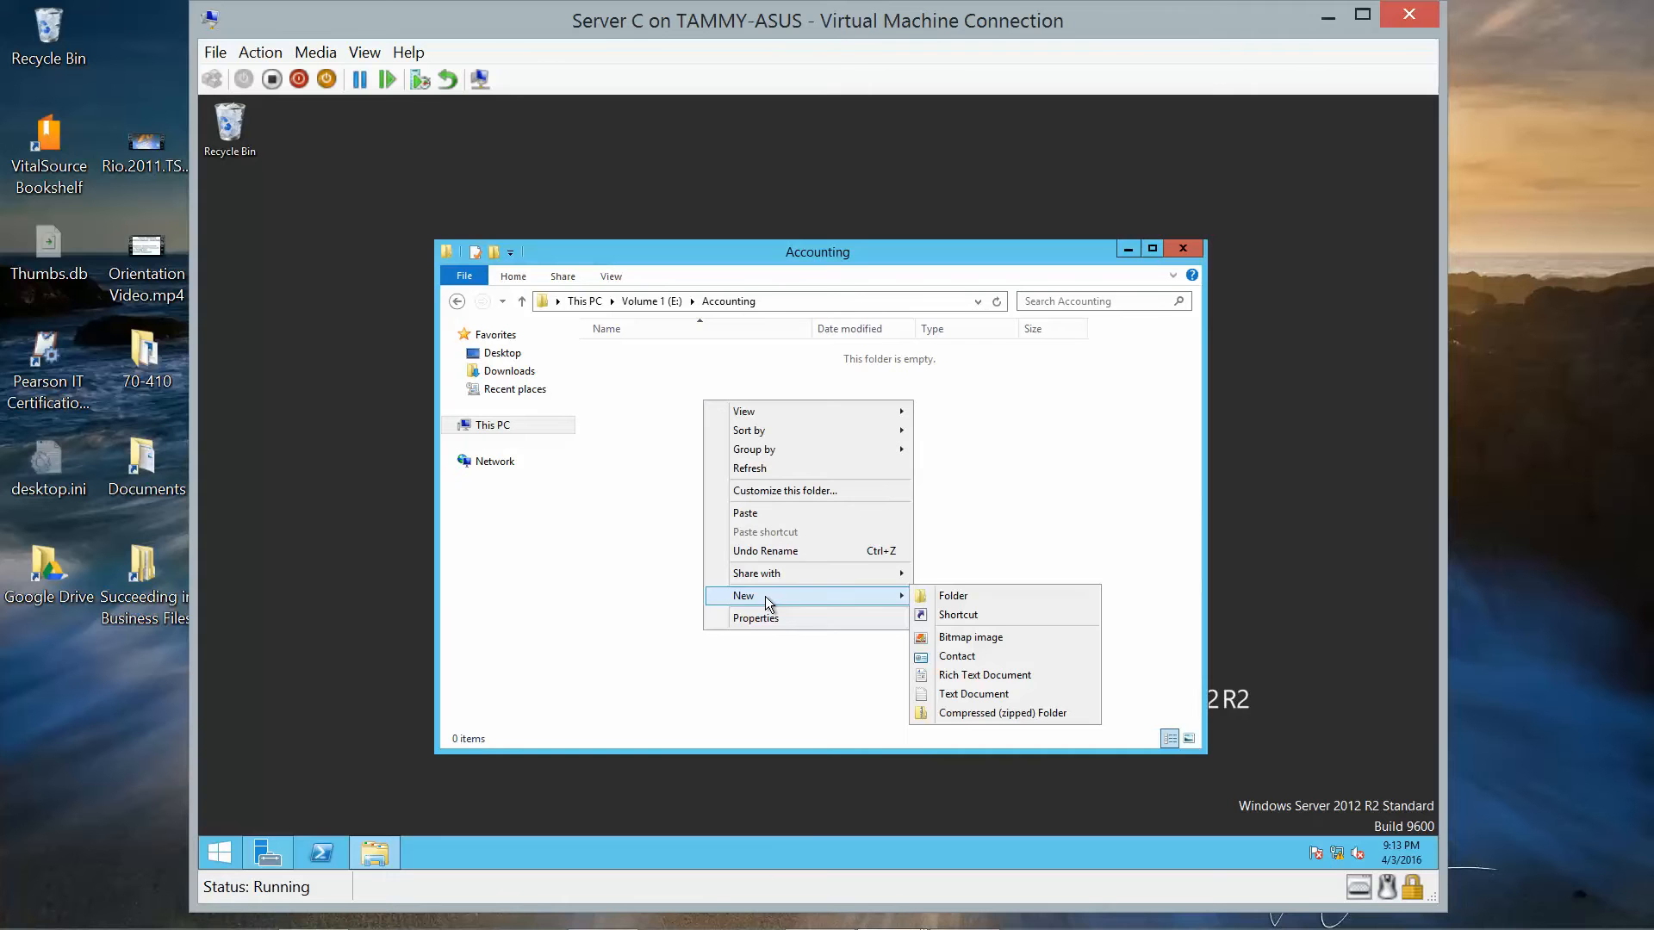
pyautogui.click(1020, 677)
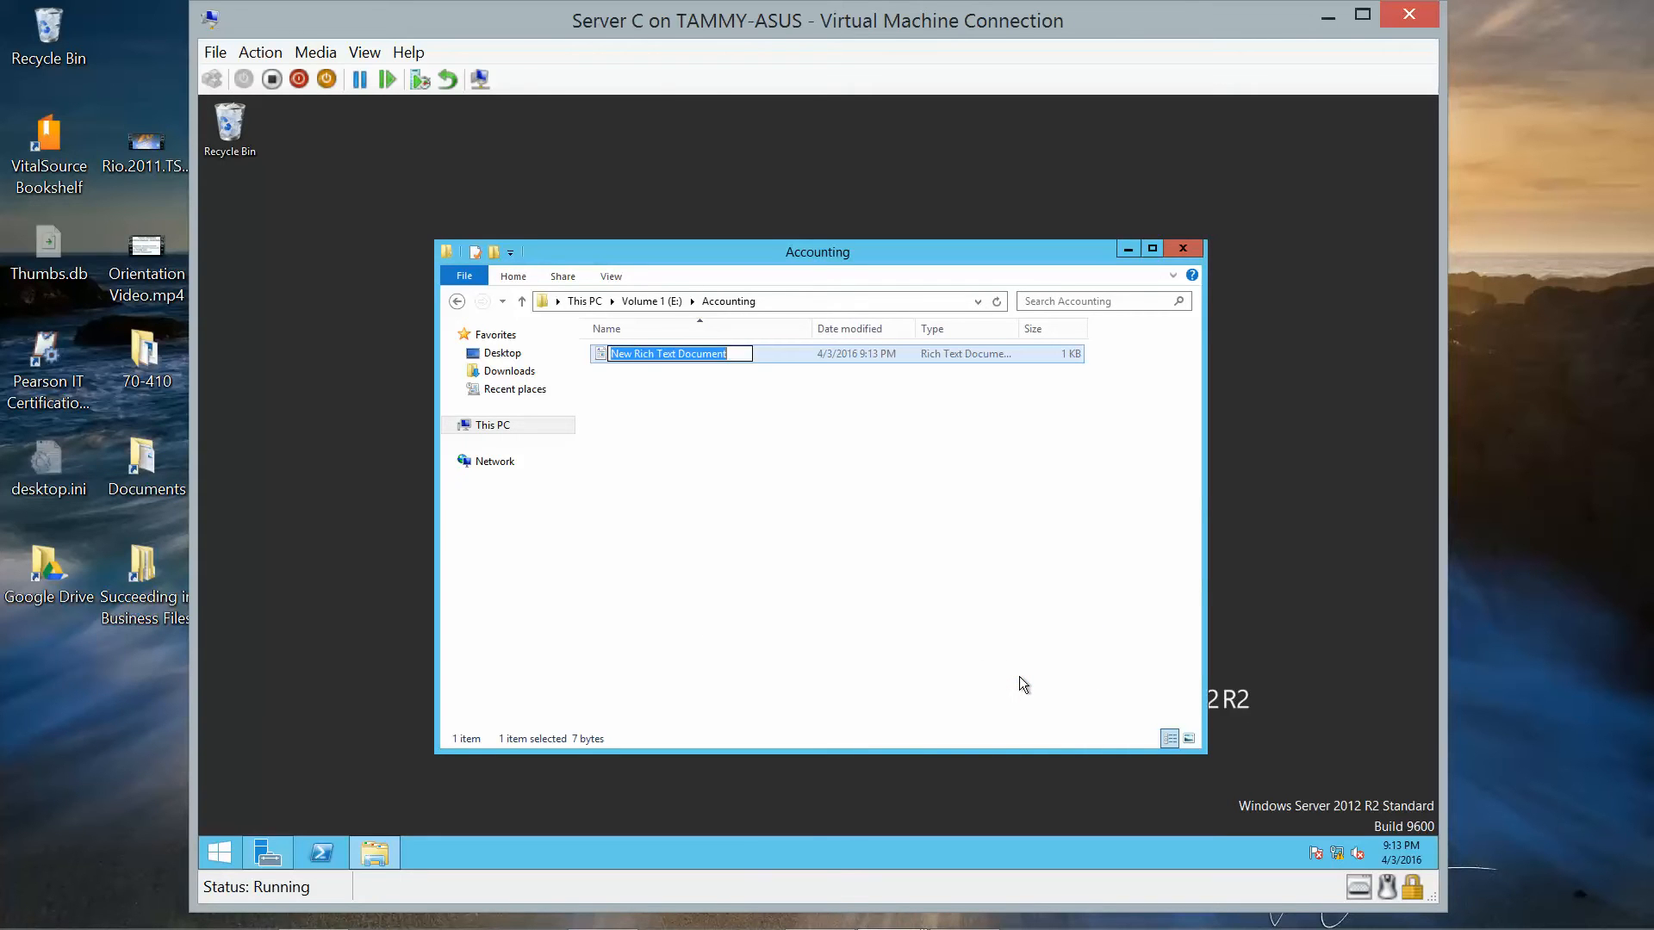
pyautogui.write('Budget')
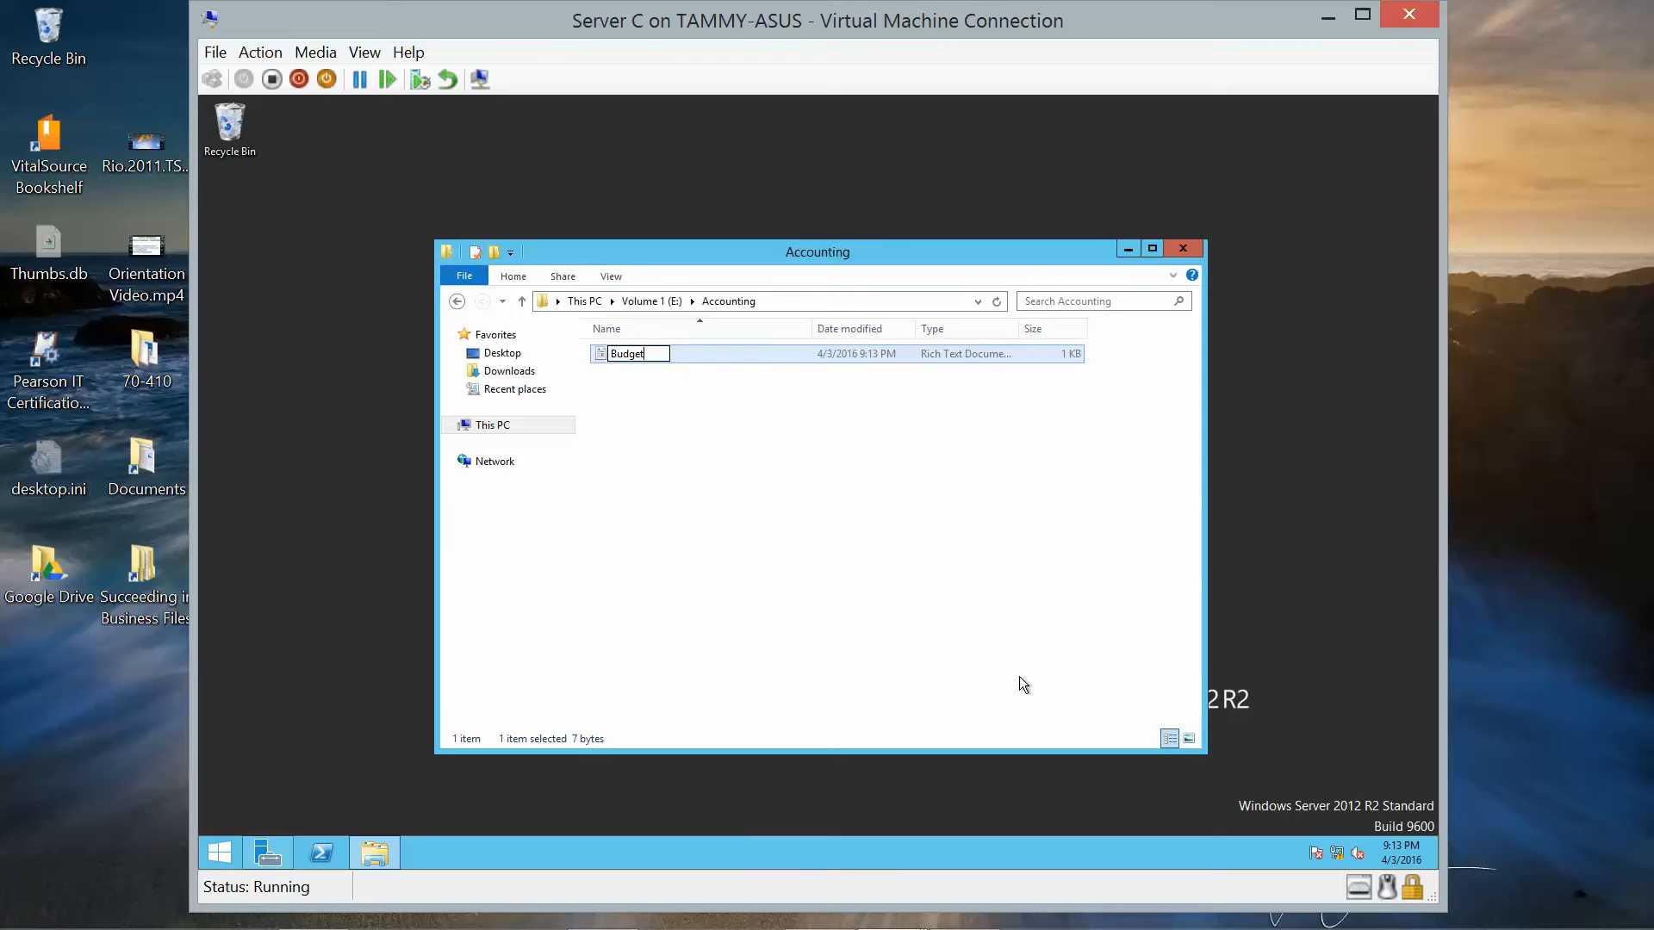
pyautogui.press('Return')
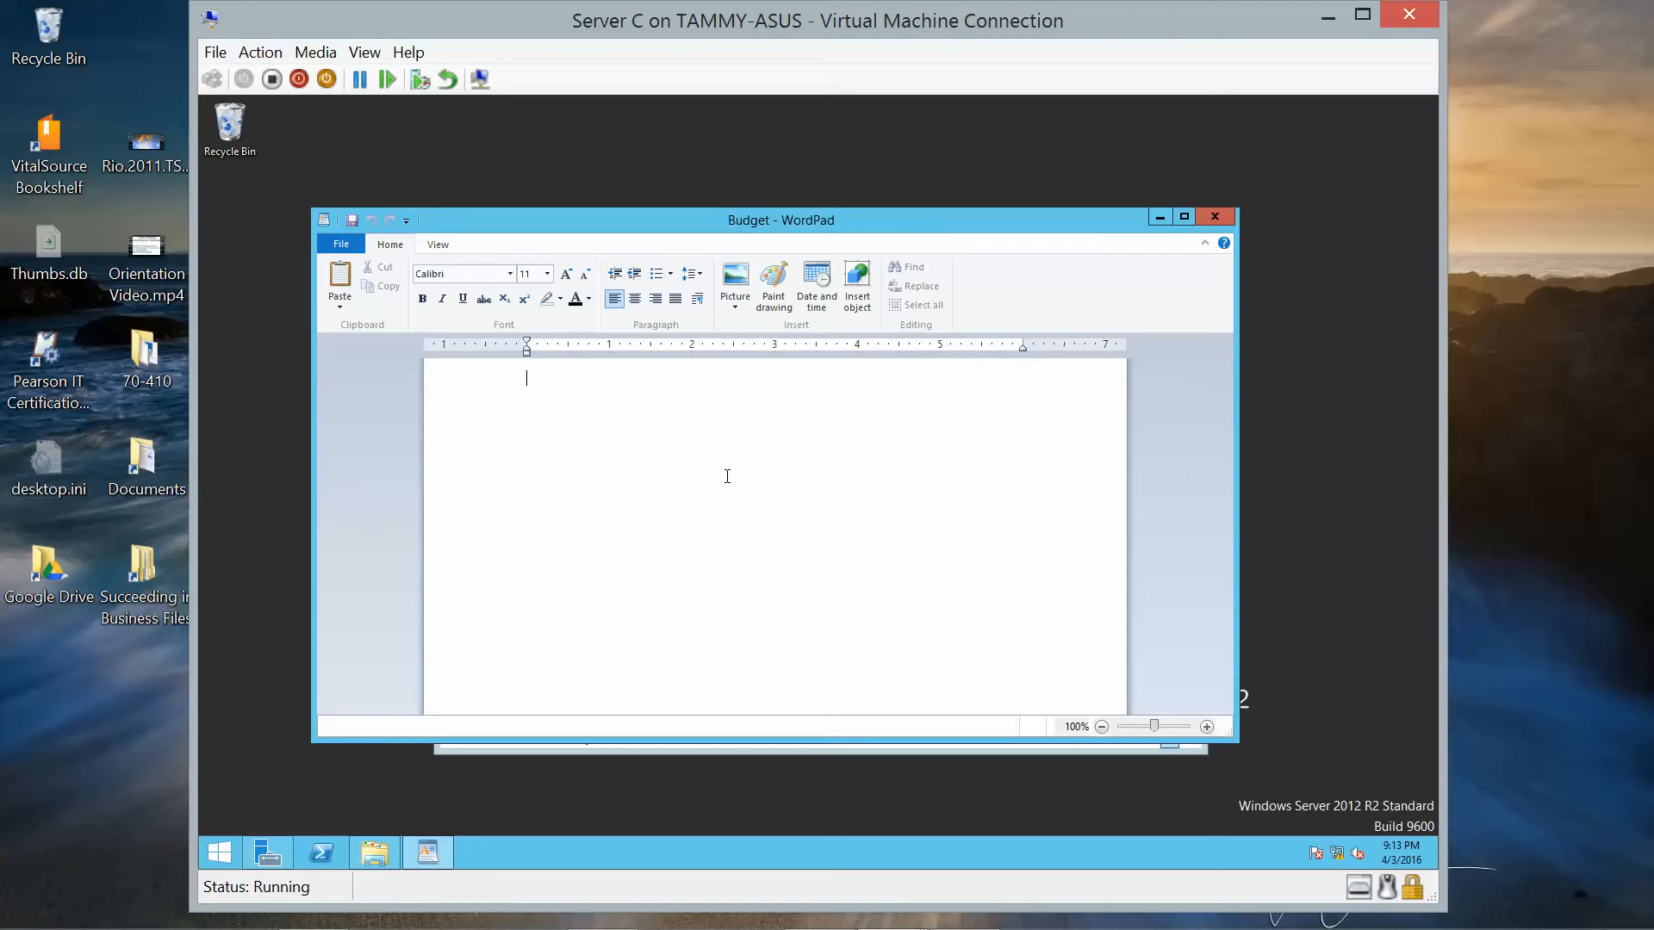
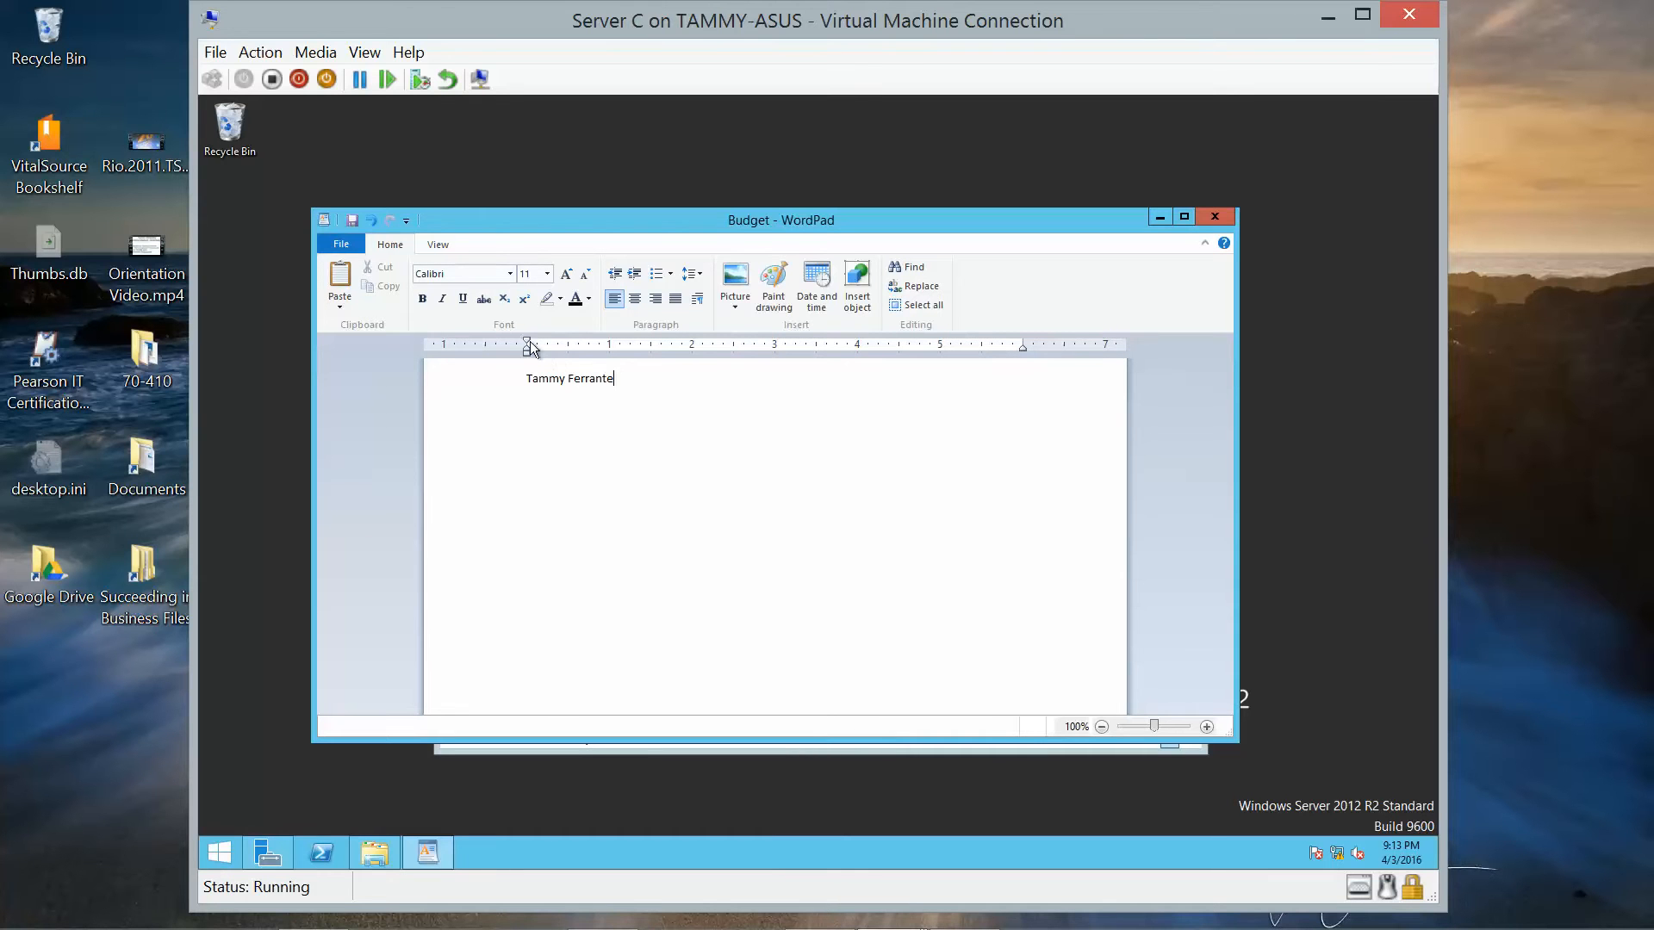
# Type a person's name into Budget in WordPad, then exit without saving.
pyautogui.click(324, 248)
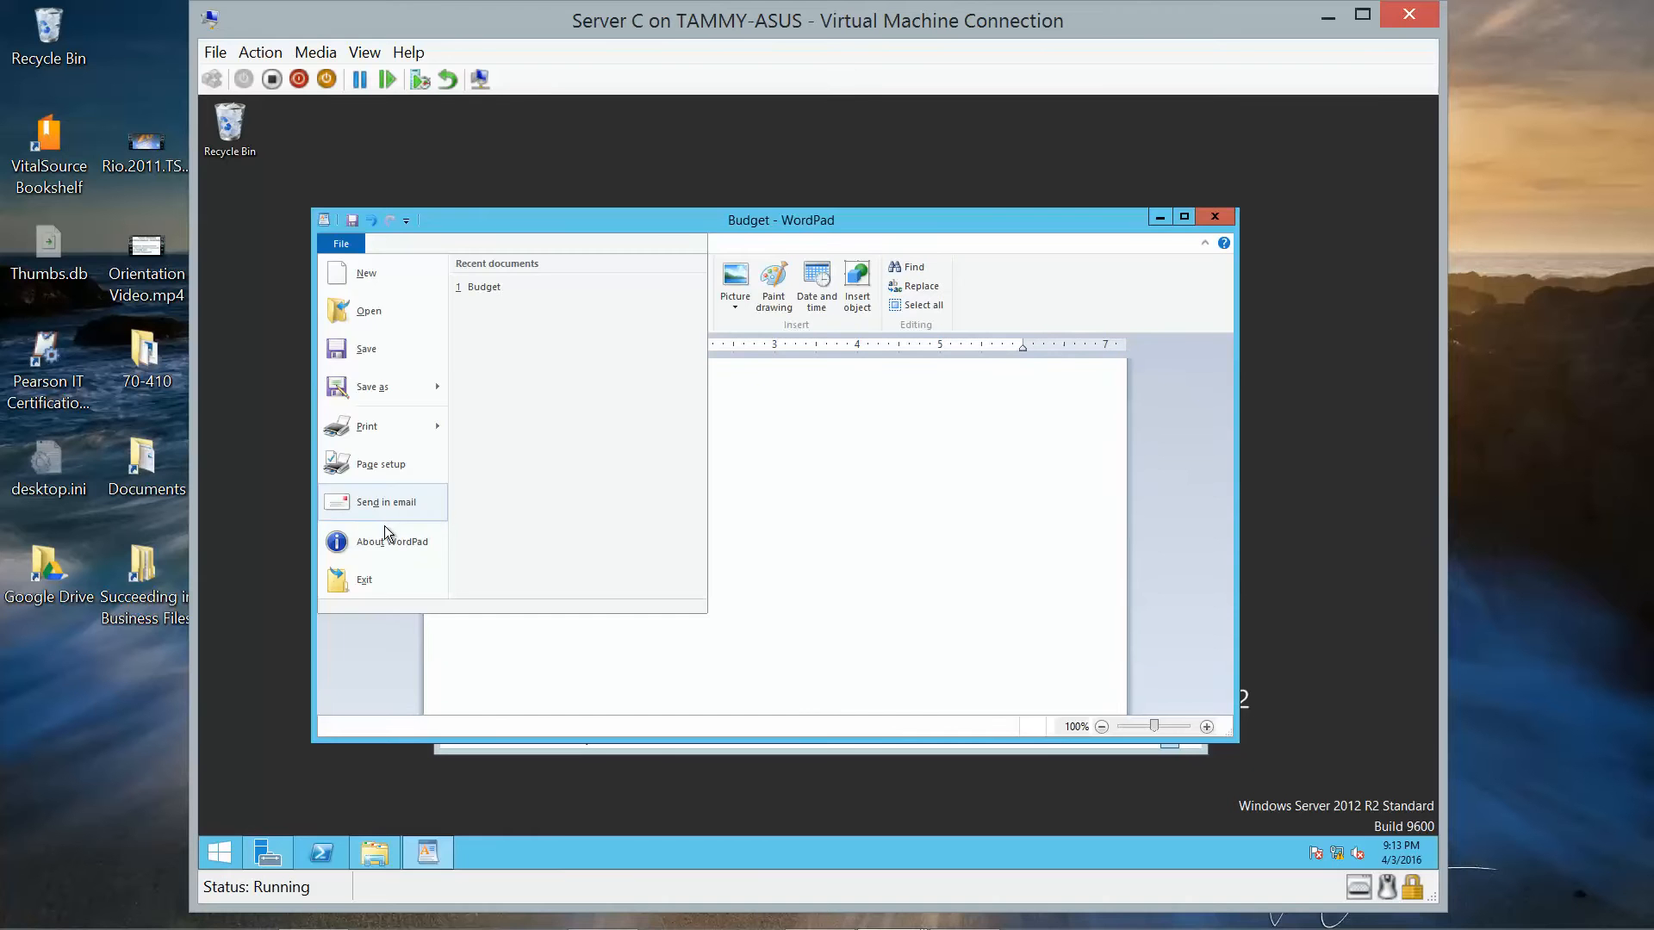
pyautogui.click(385, 573)
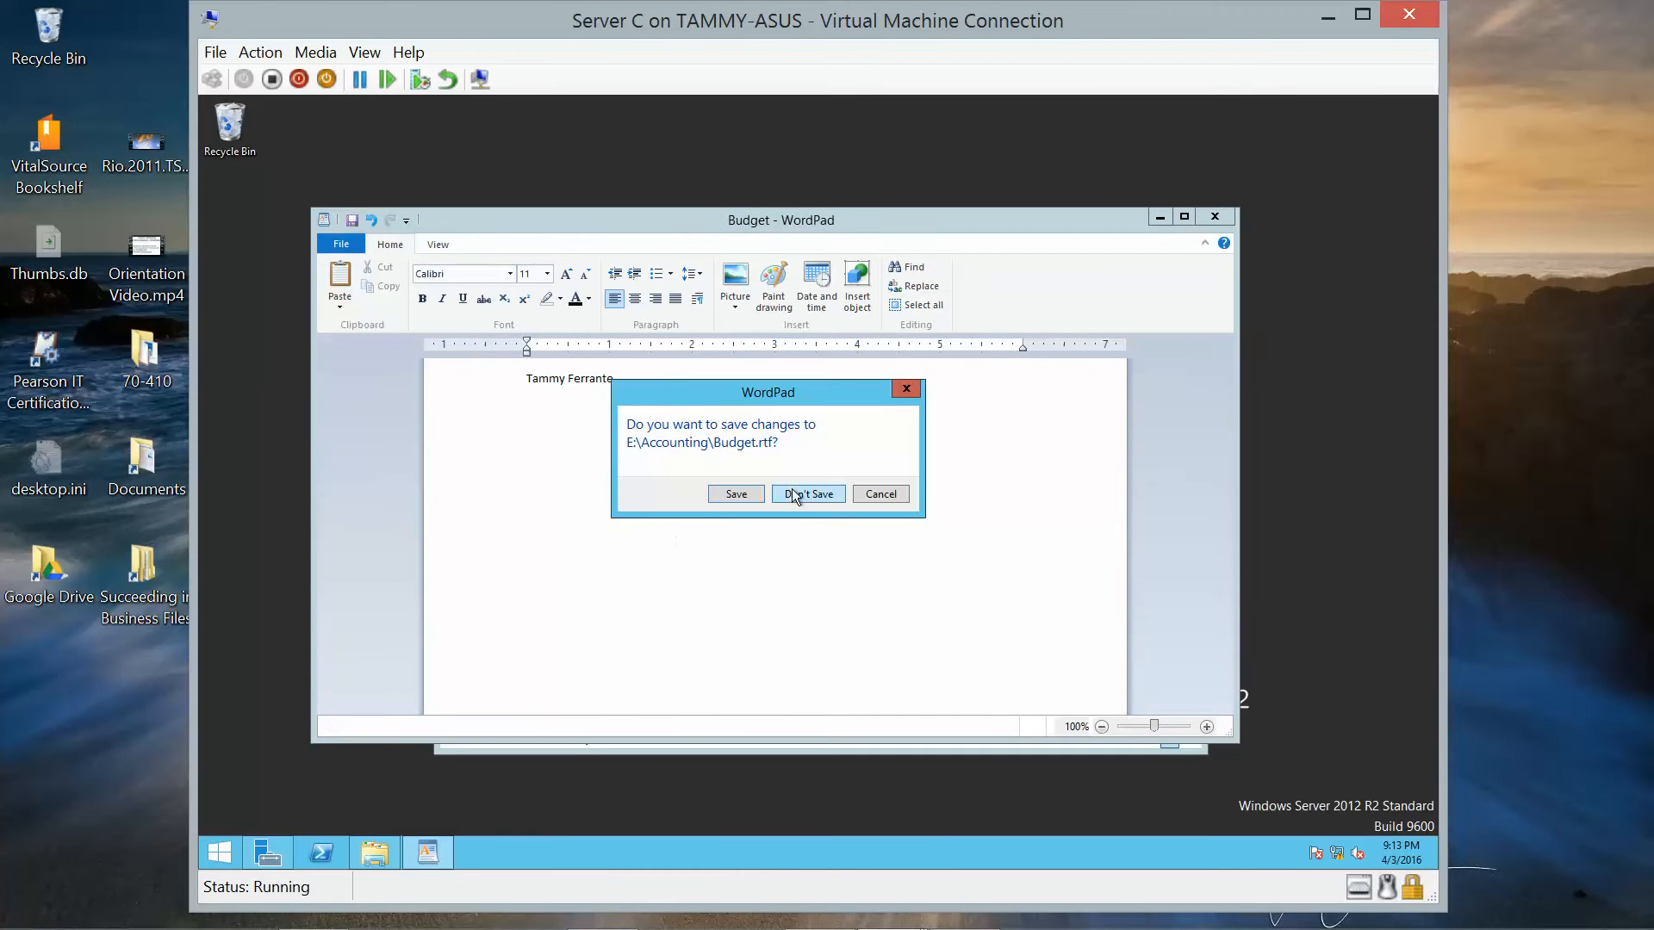
pyautogui.click(748, 496)
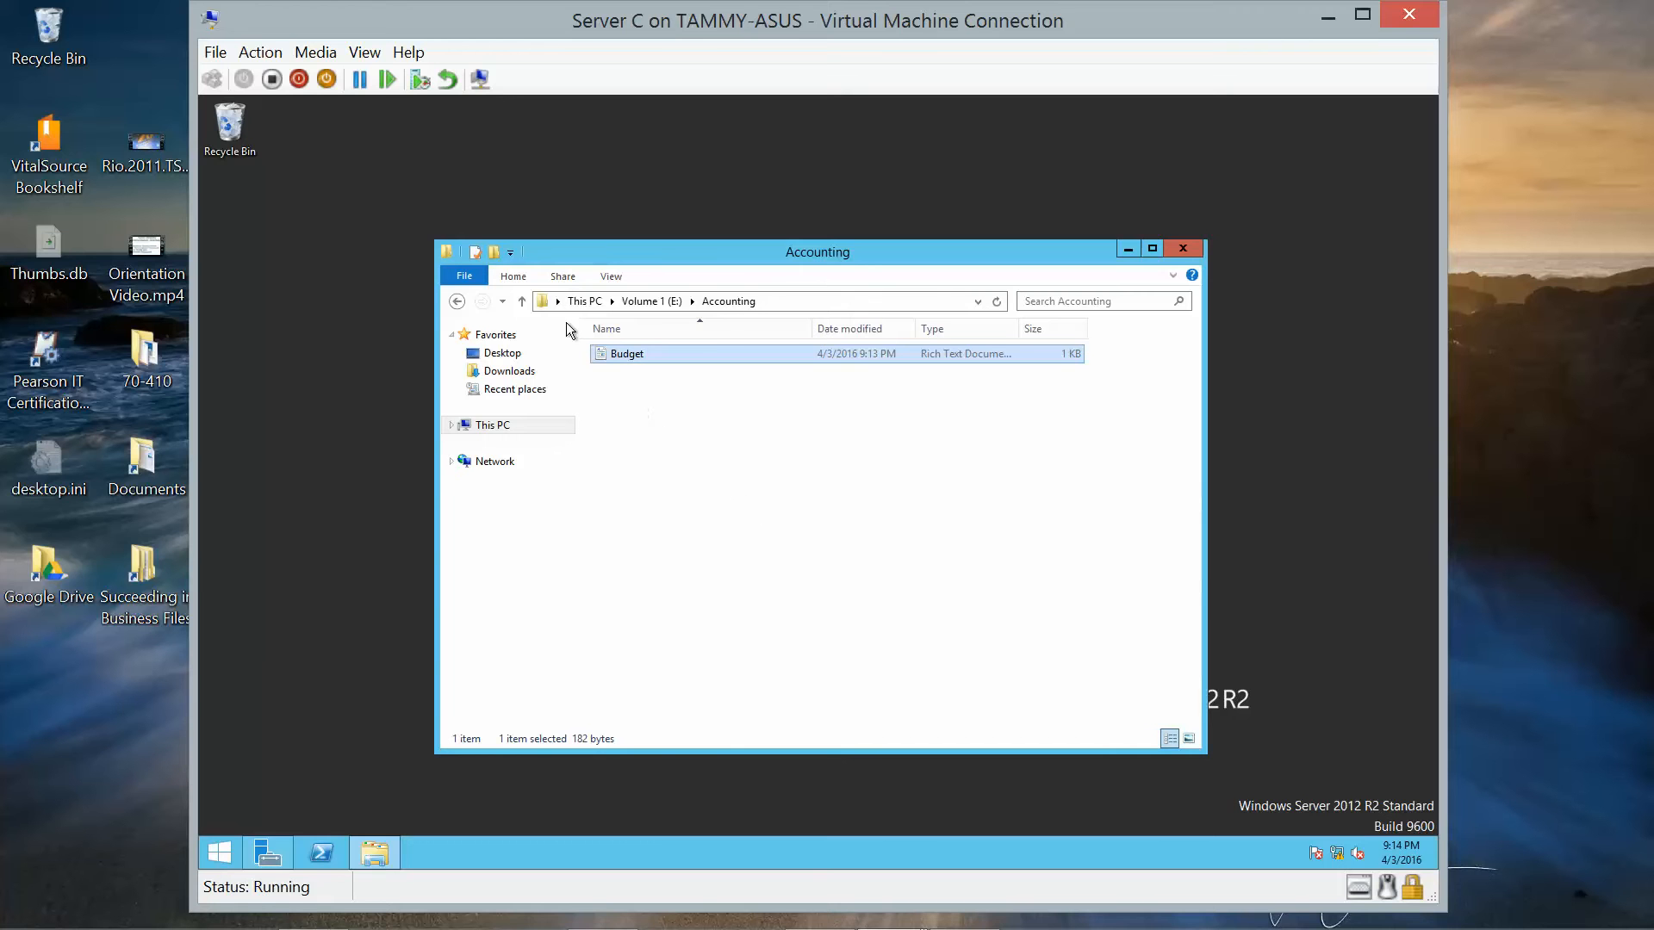
# Share the Accounting folder under the share name Spreadsheets using Advanced Sharing.
pyautogui.click(643, 302)
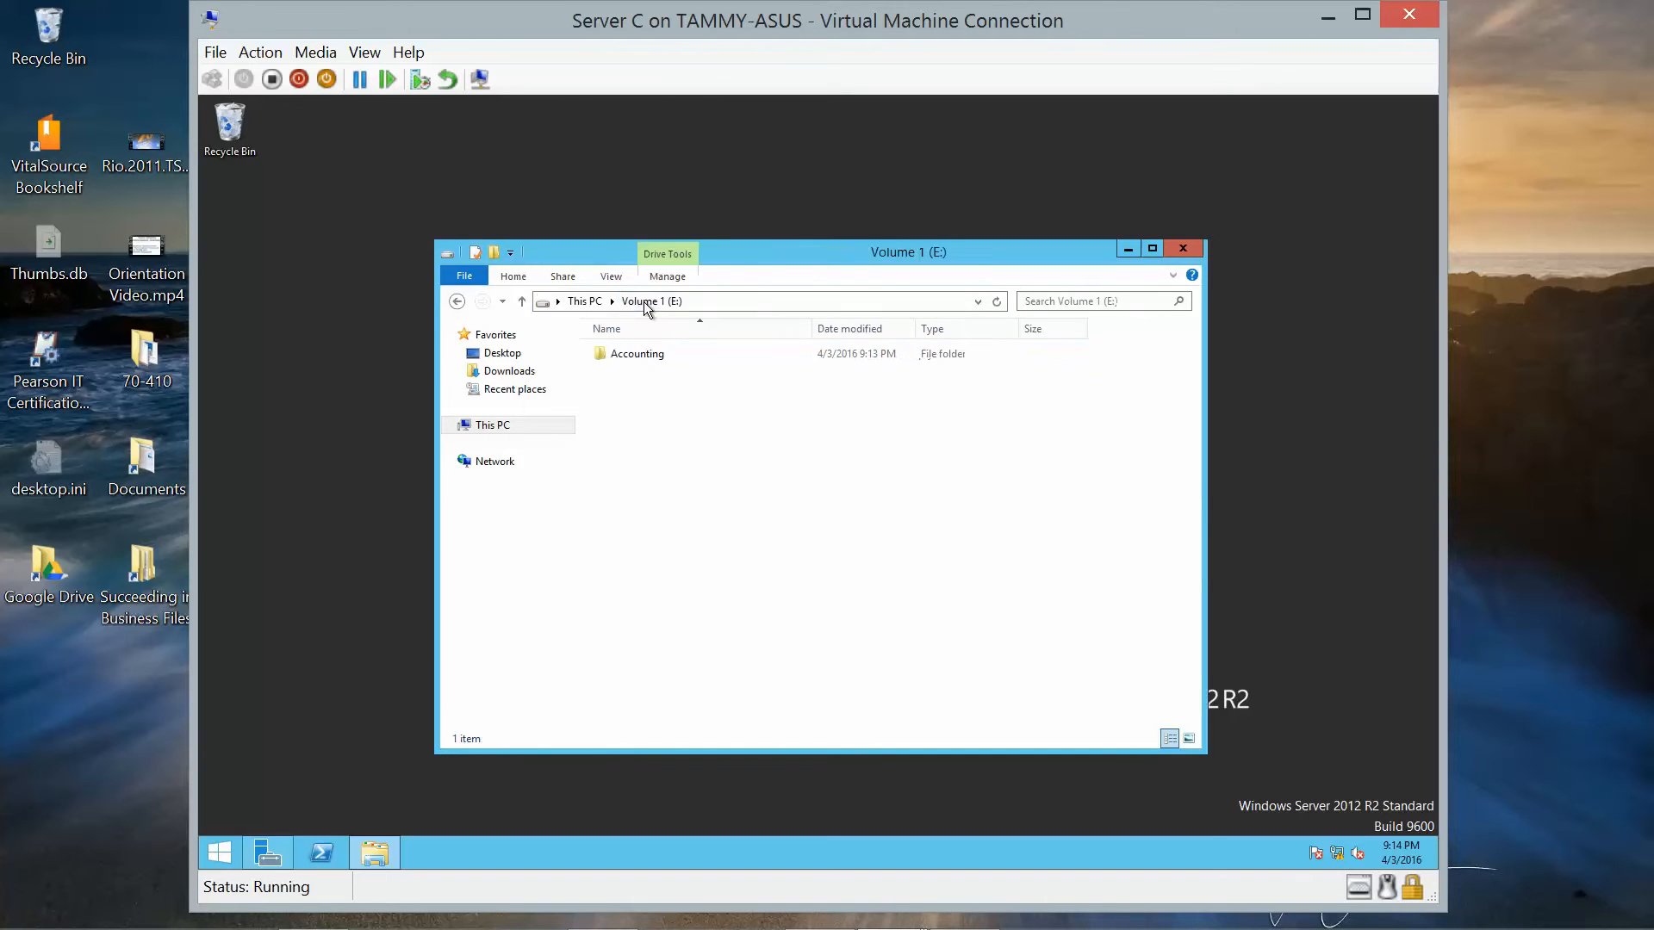
pyautogui.rightClick(618, 354)
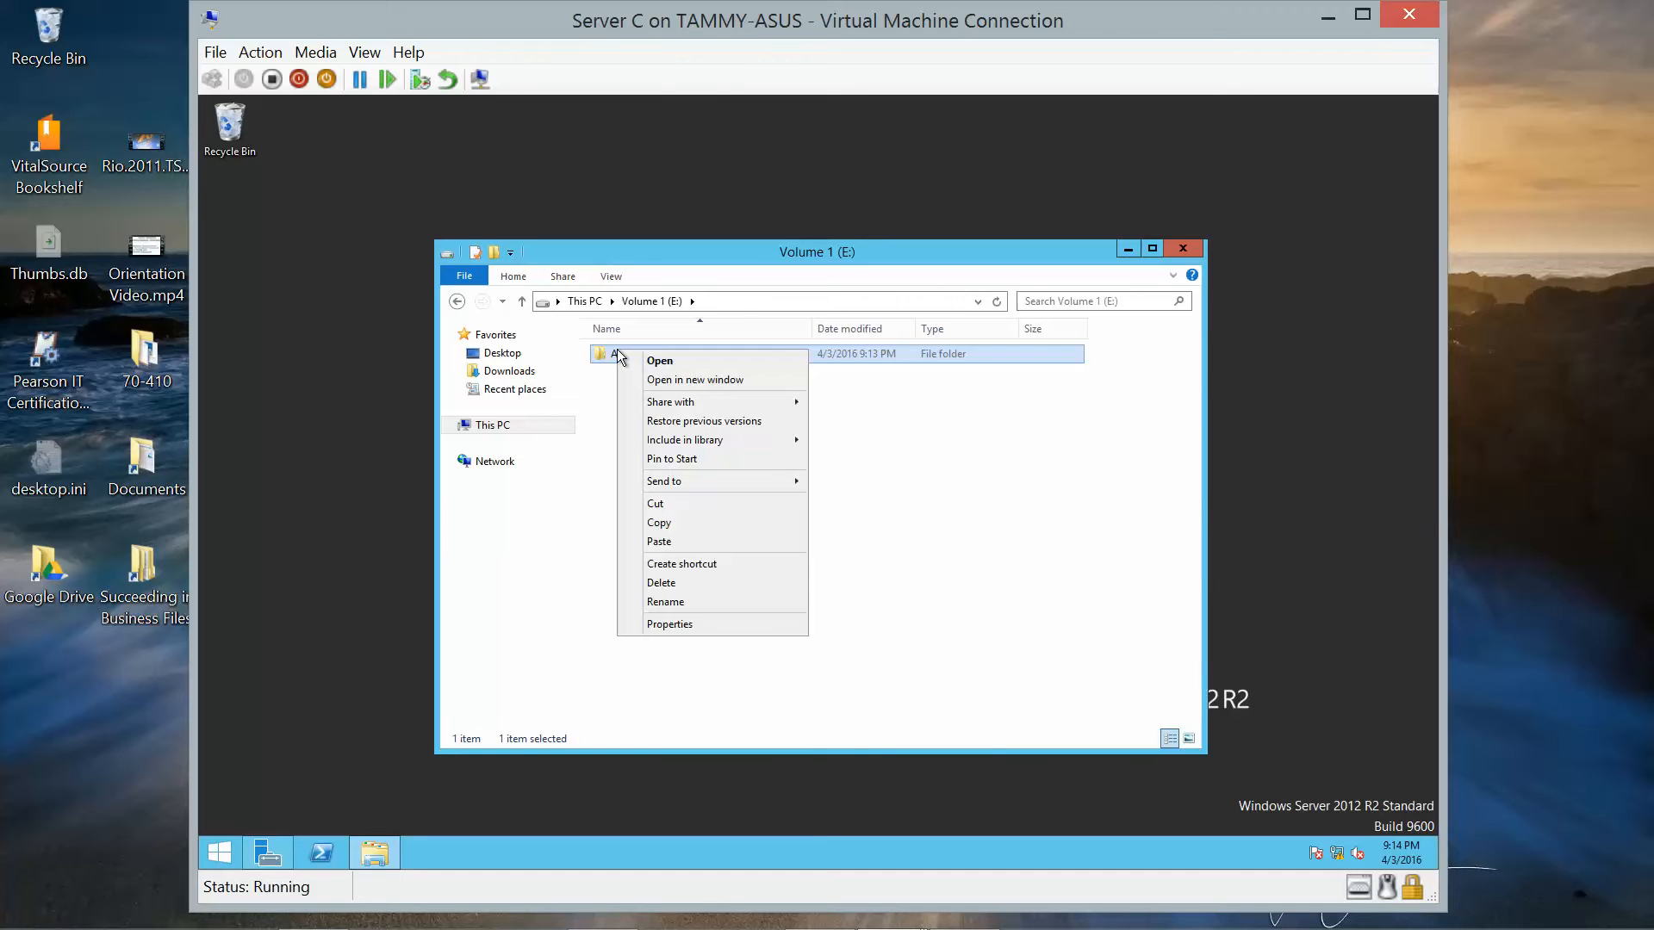
pyautogui.click(675, 622)
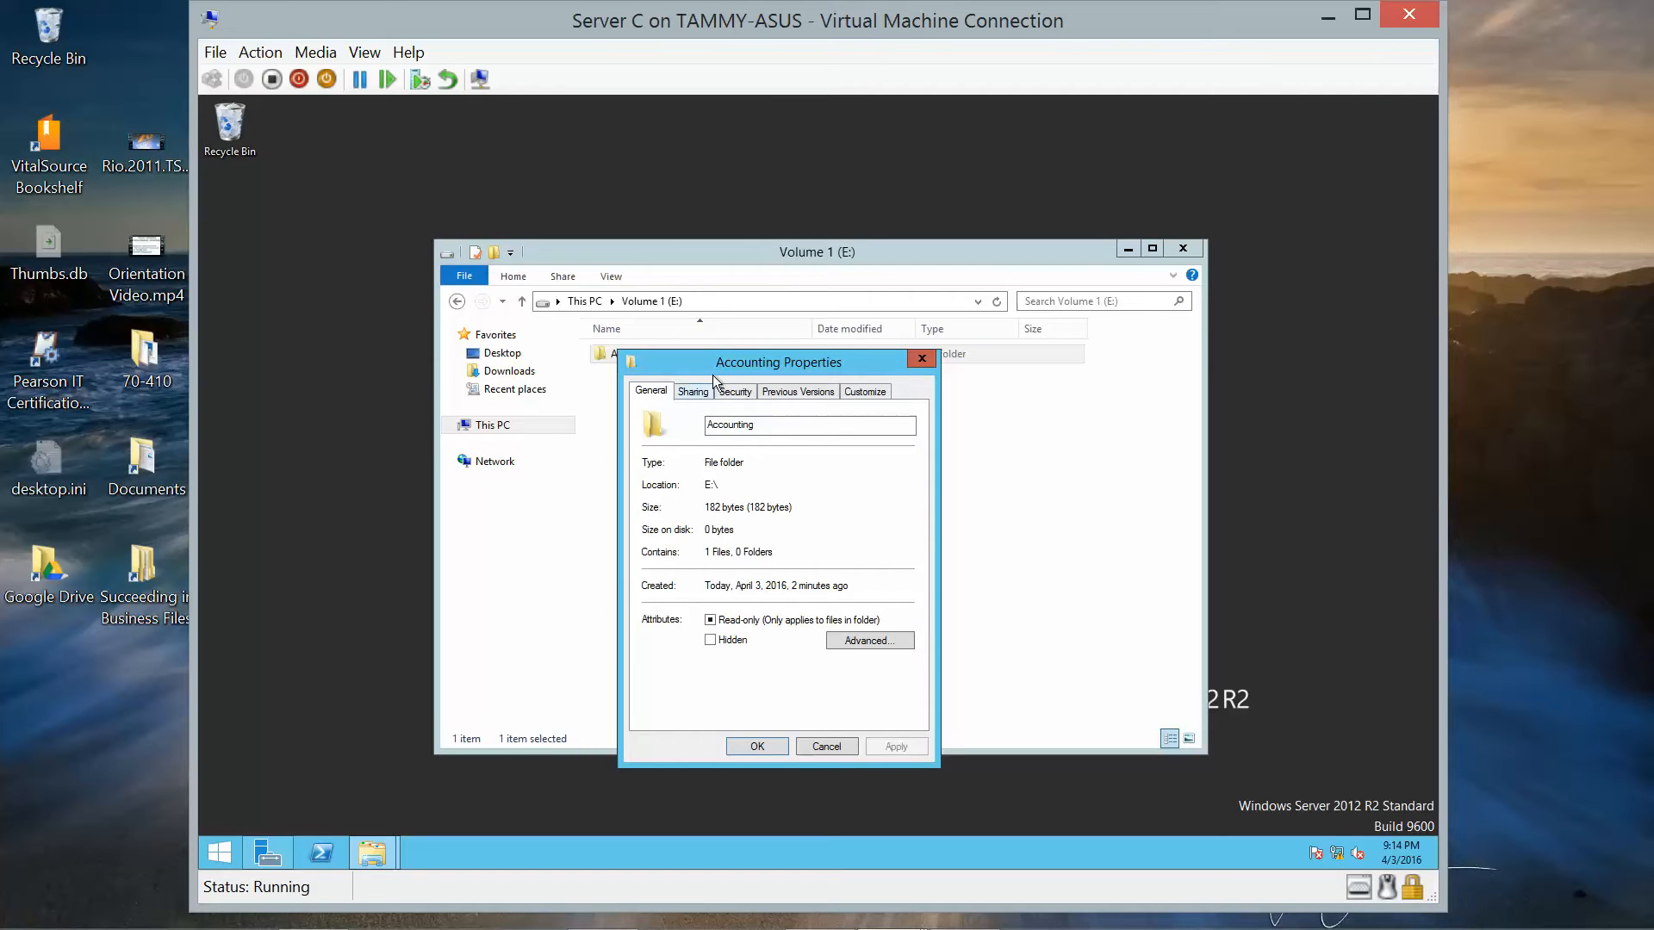
pyautogui.click(691, 391)
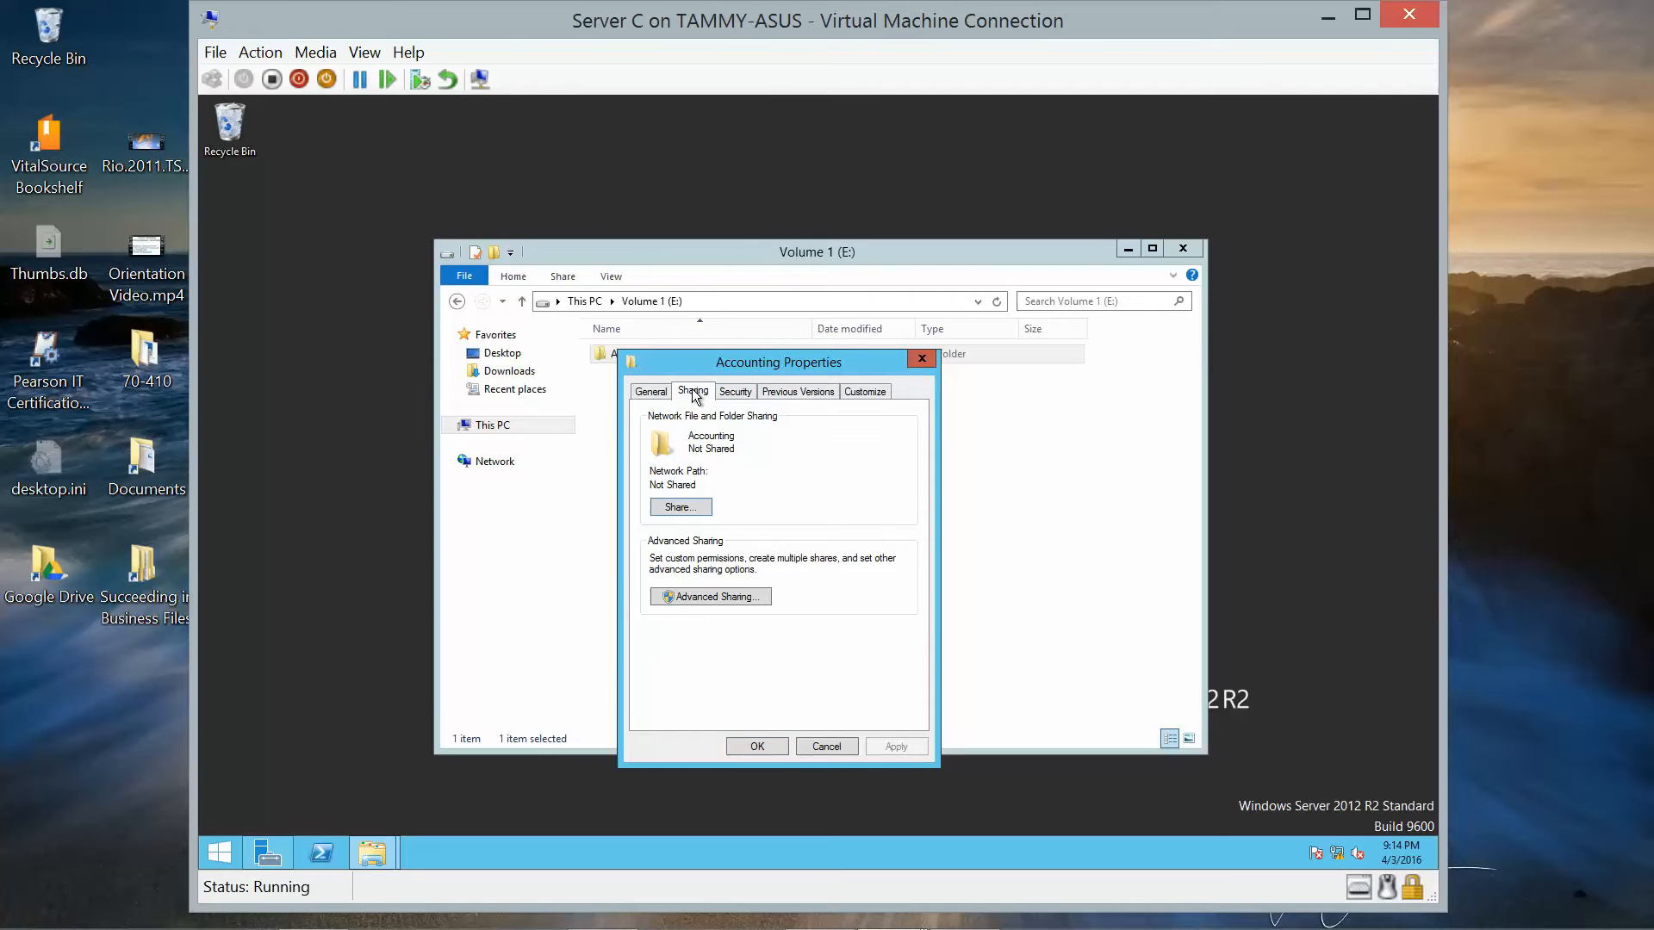
pyautogui.click(712, 594)
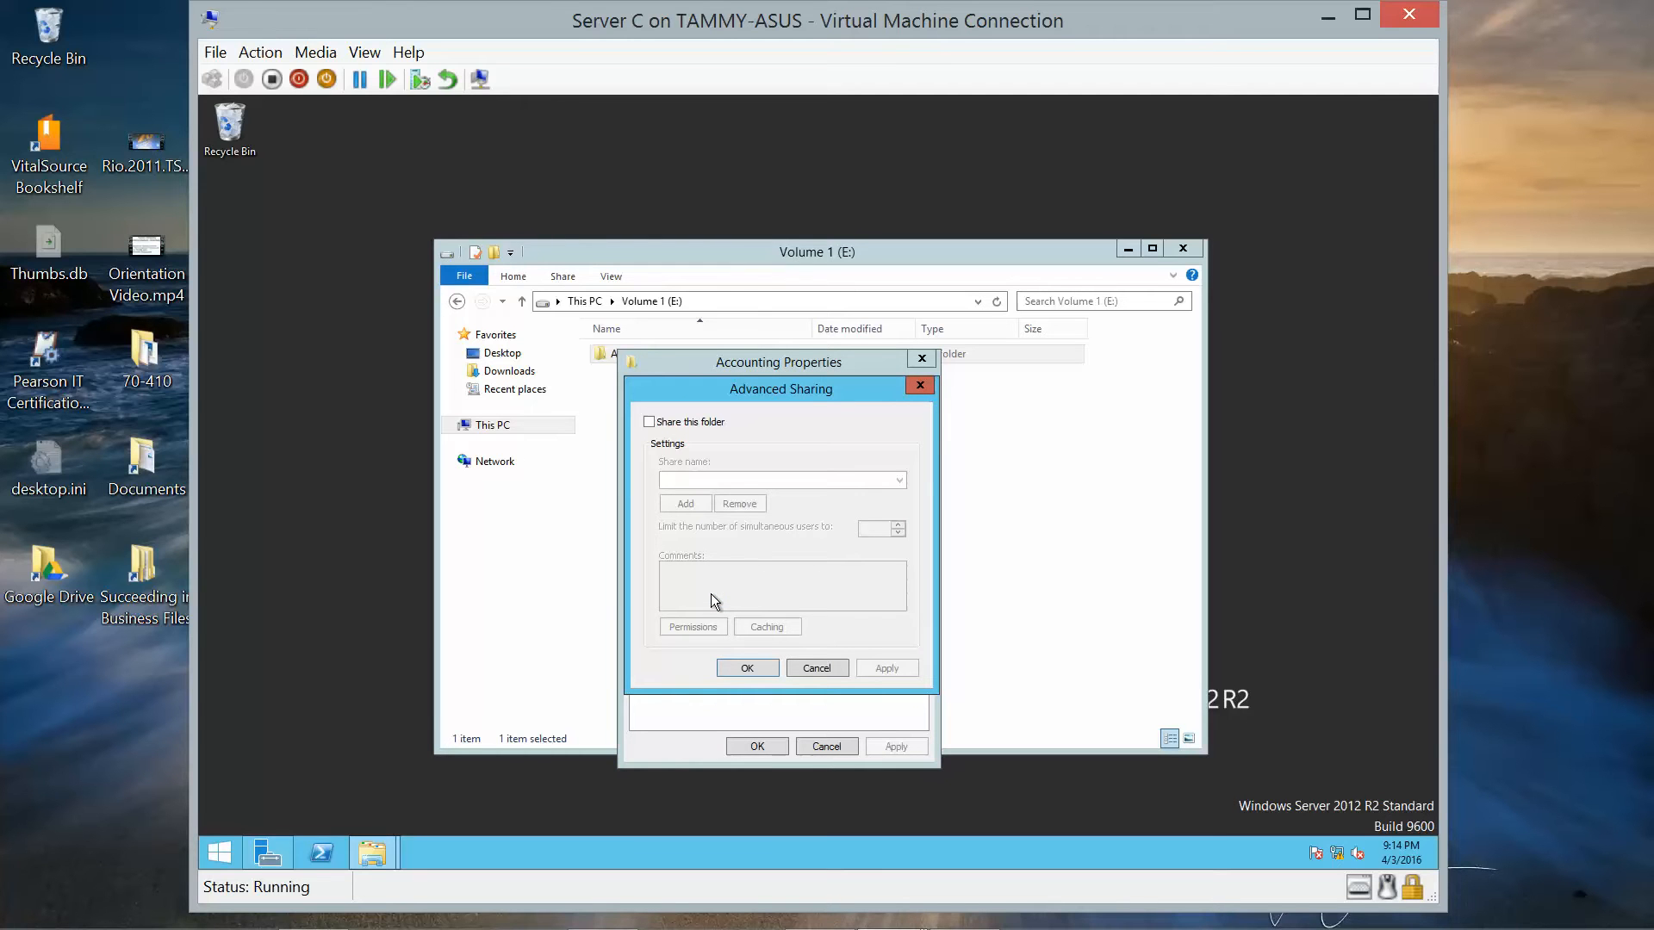
pyautogui.click(649, 422)
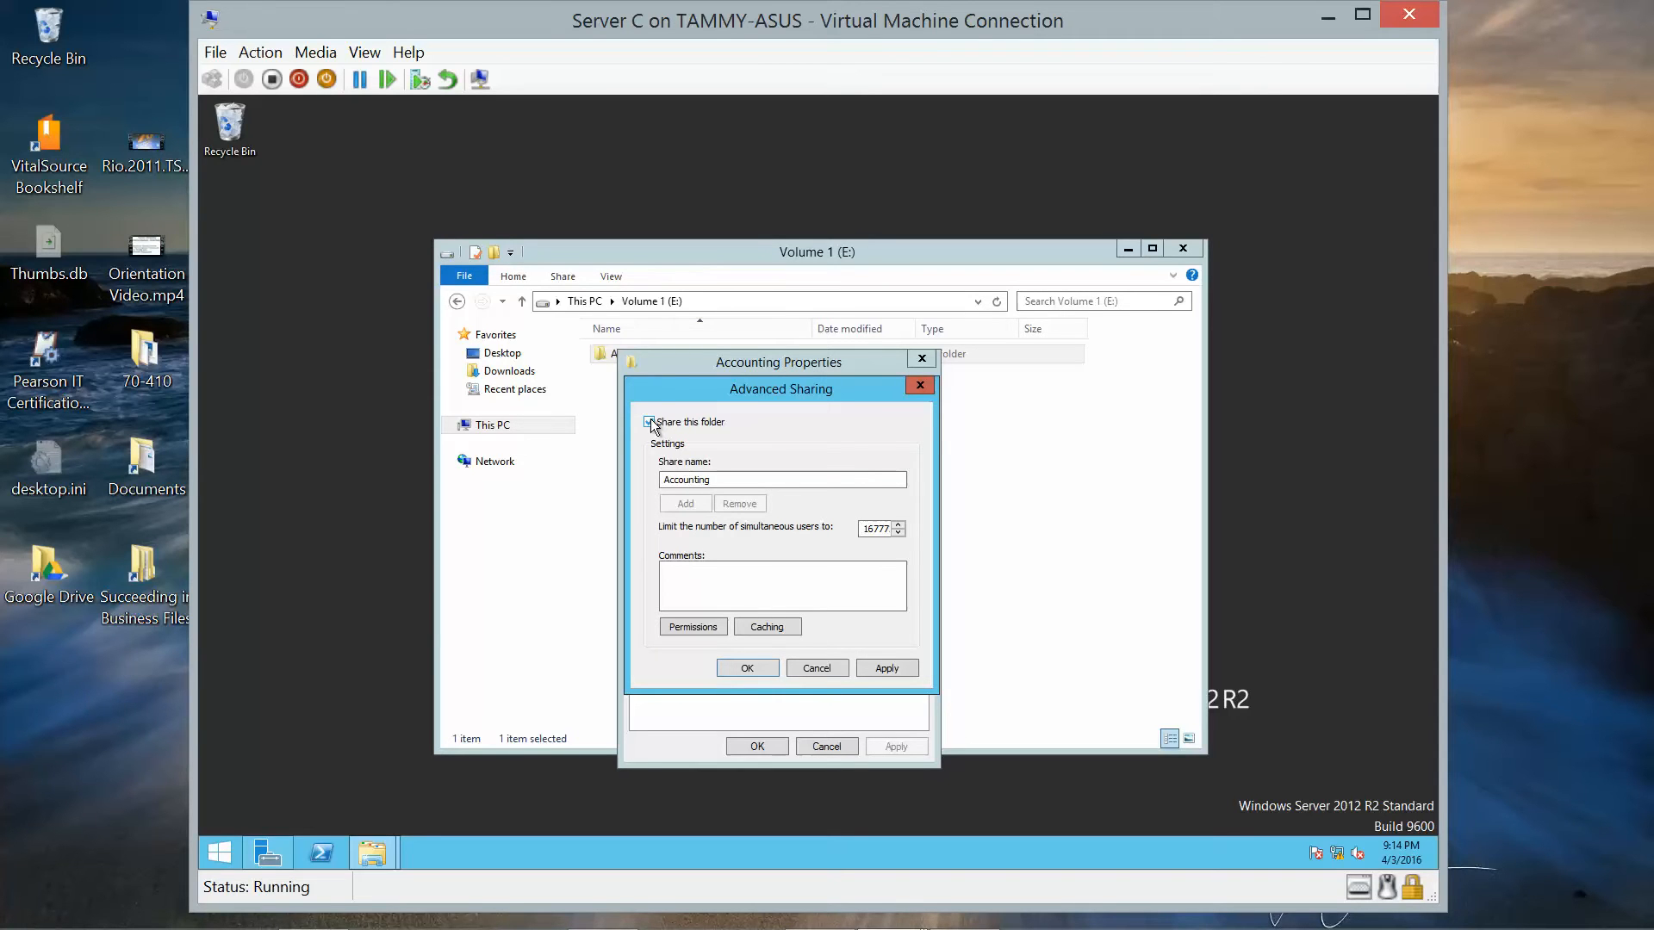
pyautogui.click(740, 473)
pyautogui.hotkey('ctrl', 'a')
pyautogui.write('Sprea')
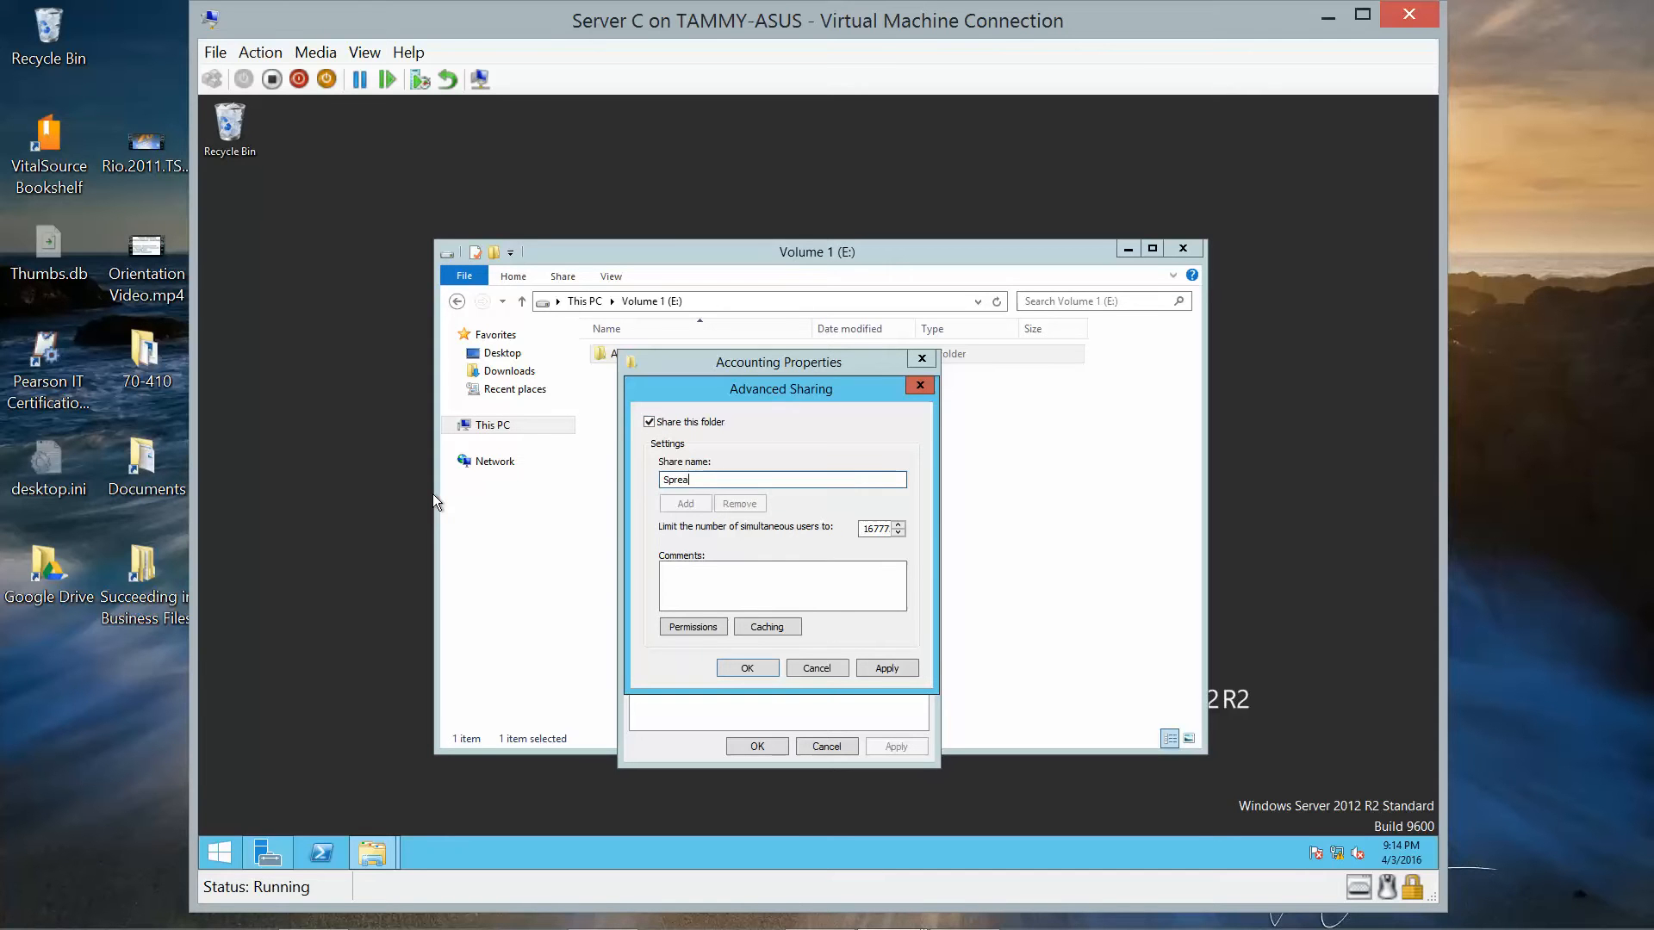
pyautogui.write('dsheets')
# In the share permissions, remove Everyone and give Domain Admins Full Control.
pyautogui.click(707, 630)
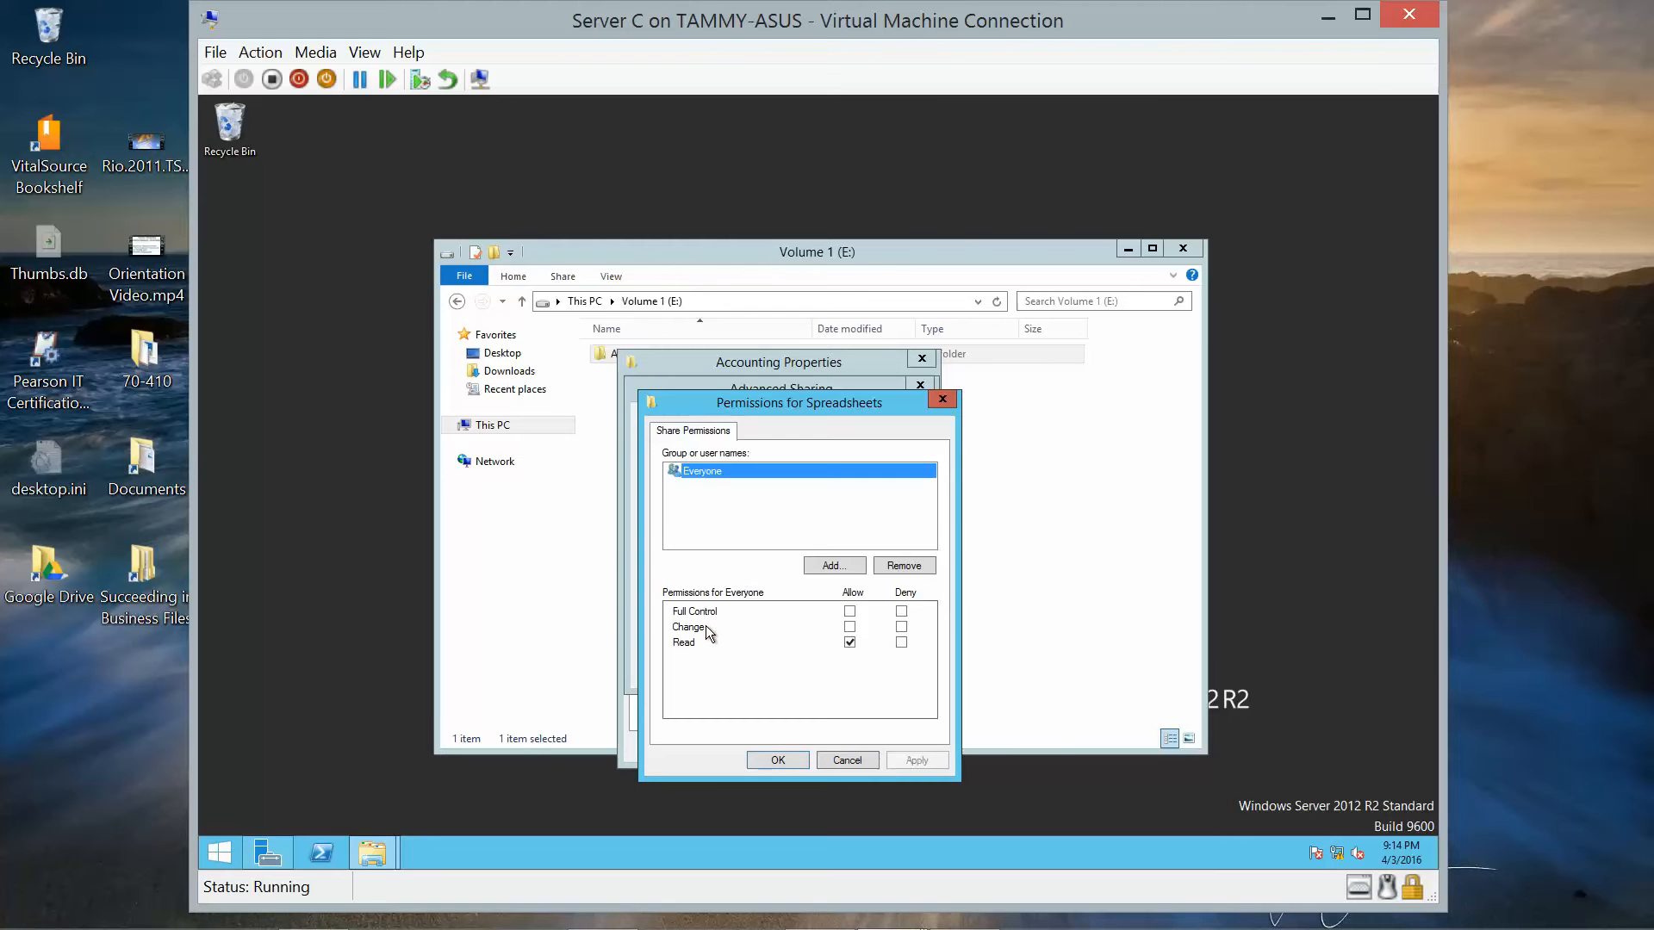
pyautogui.click(848, 642)
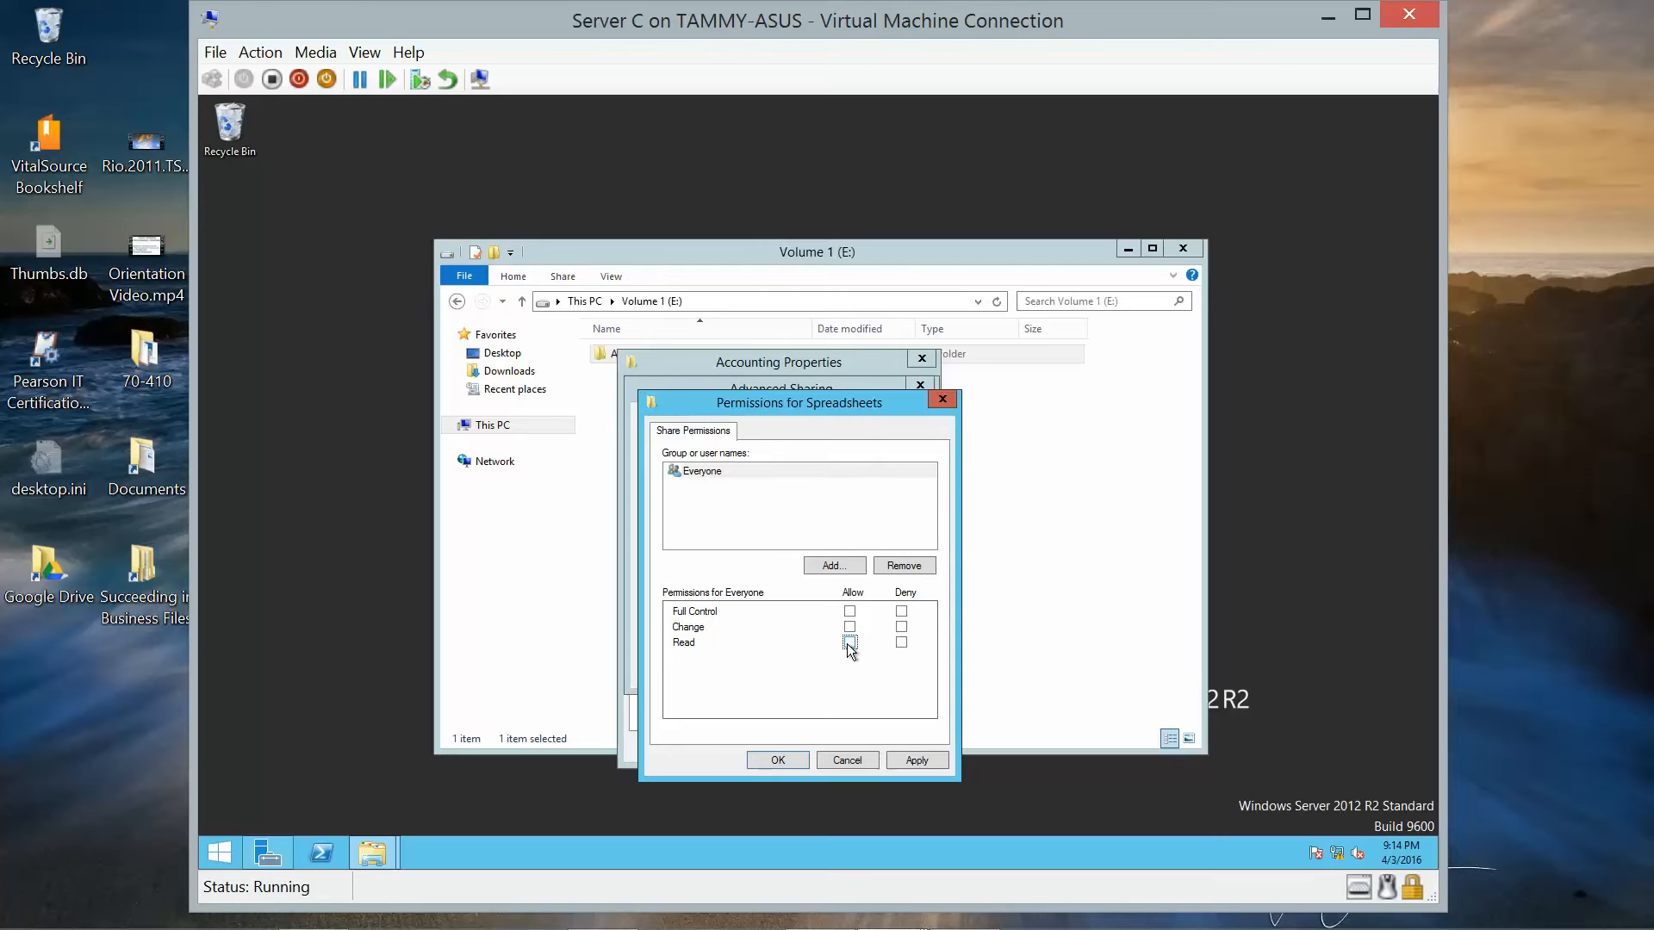
pyautogui.click(831, 565)
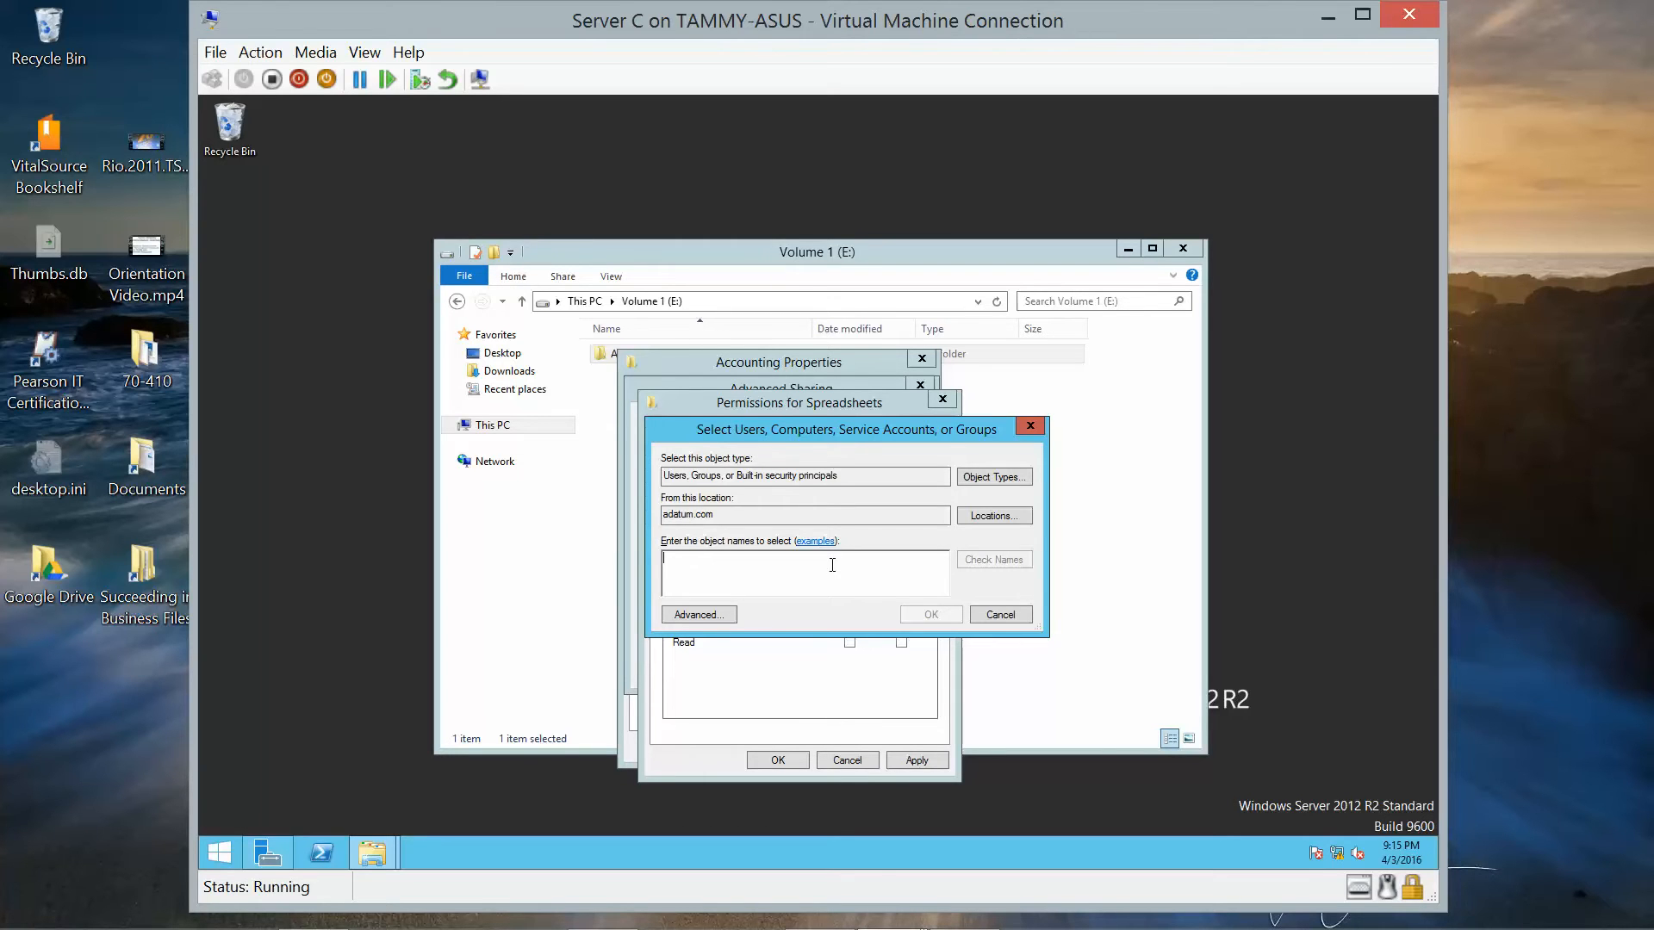
pyautogui.write('Domain')
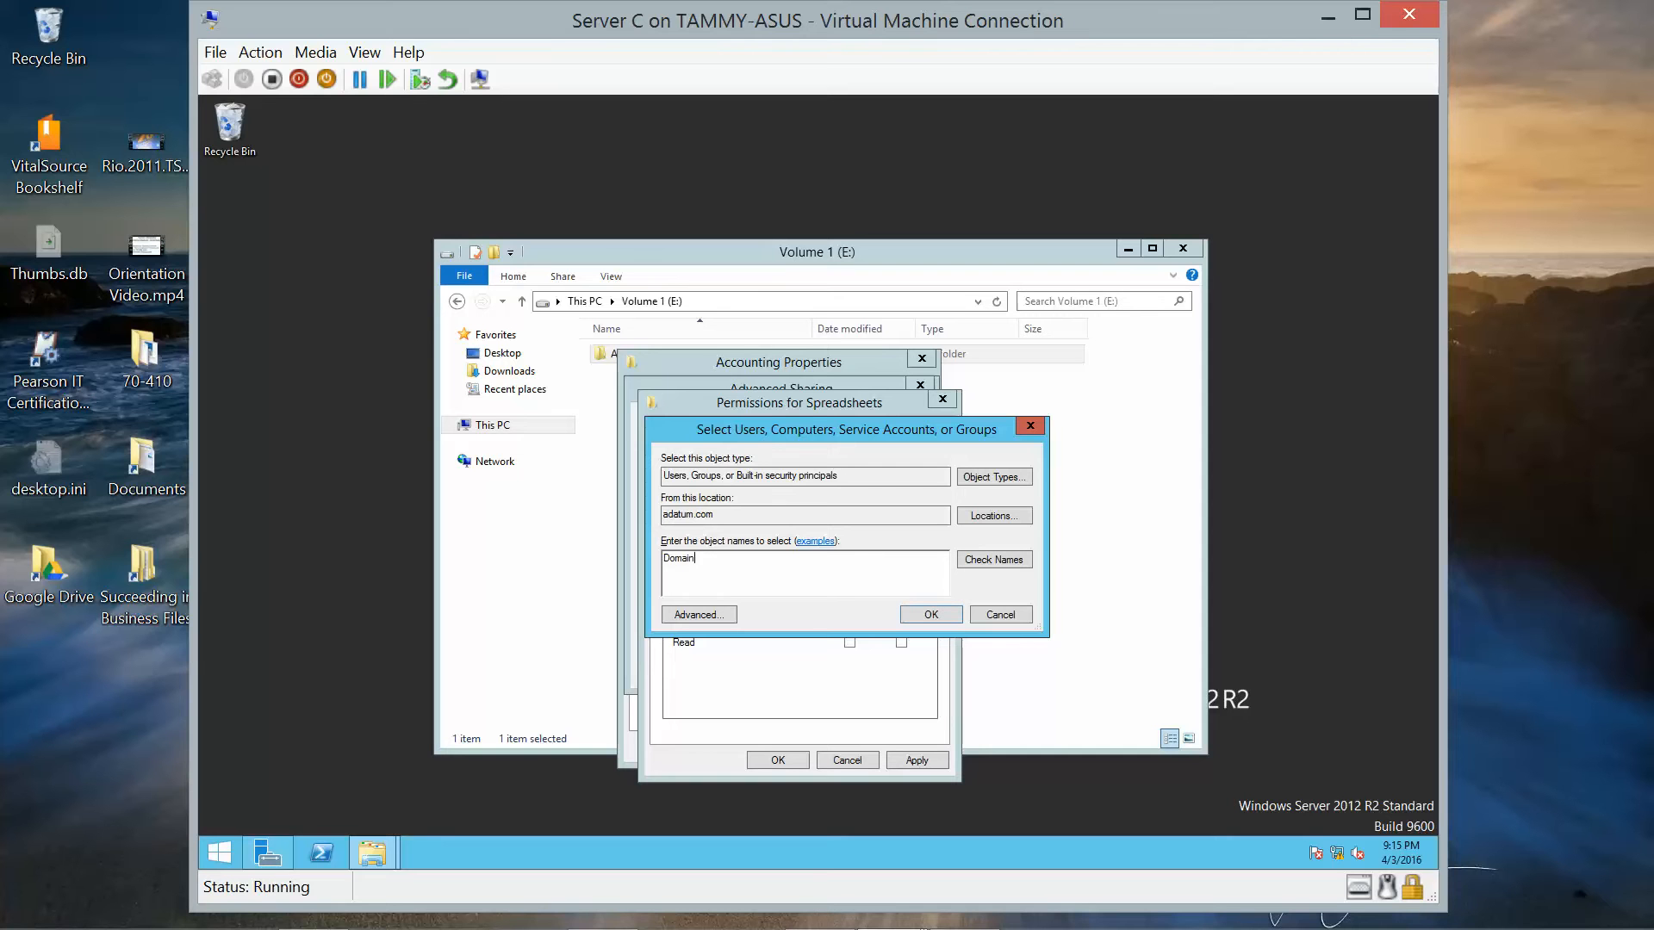
pyautogui.write(' Admins')
pyautogui.click(930, 615)
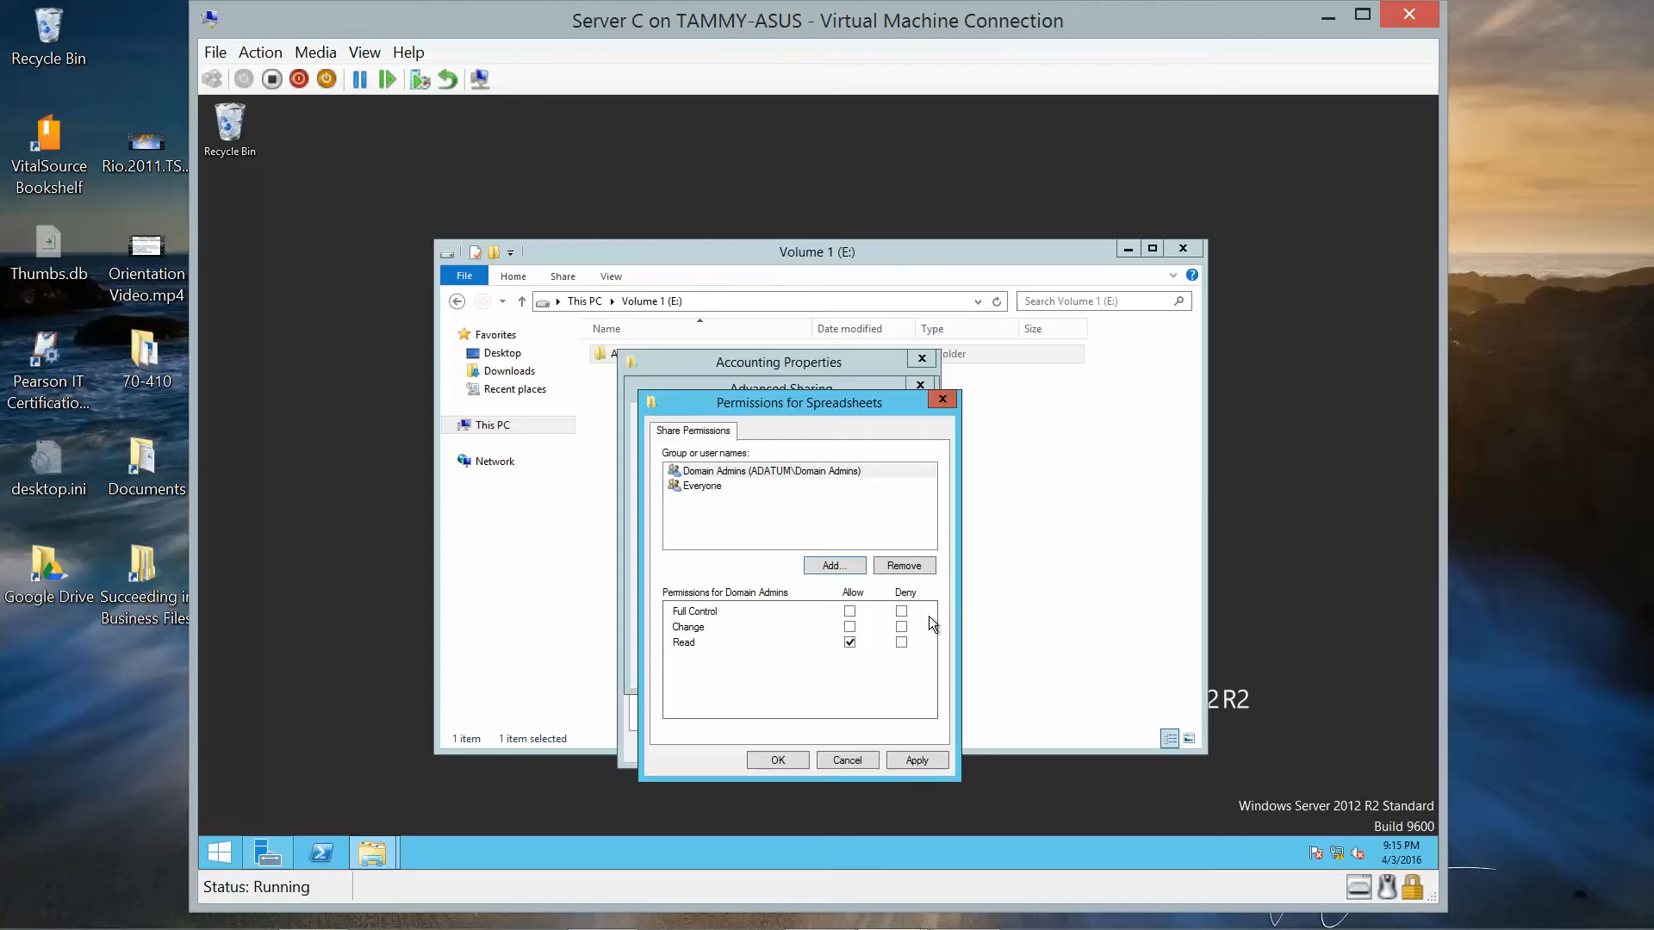
pyautogui.click(720, 470)
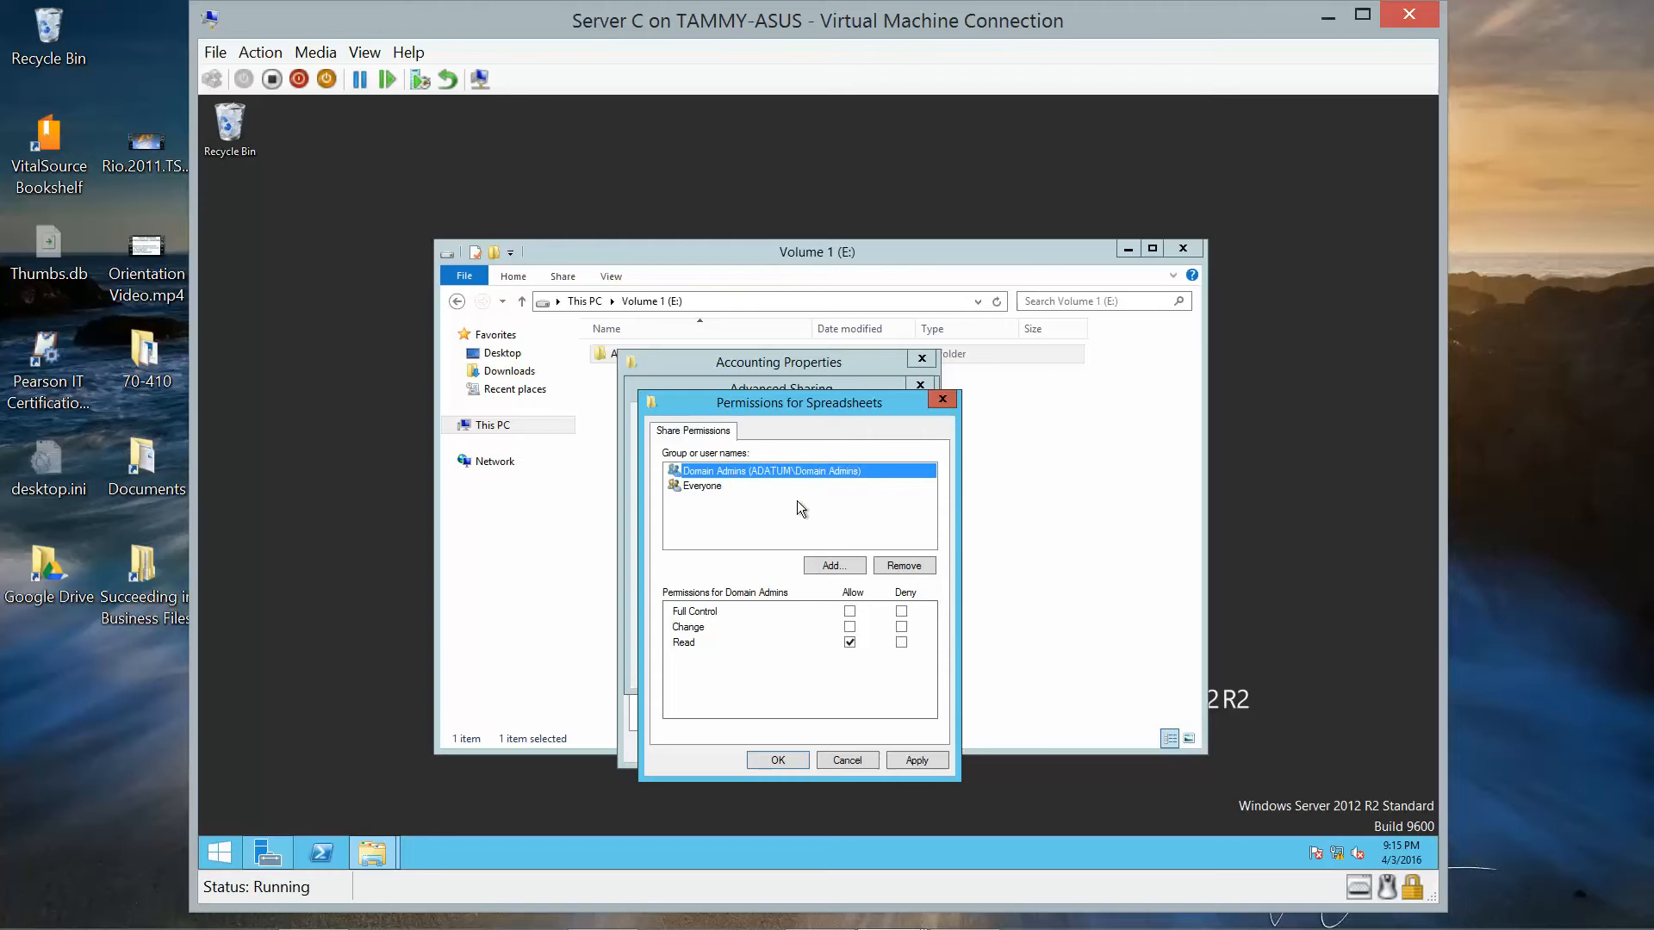
pyautogui.click(850, 611)
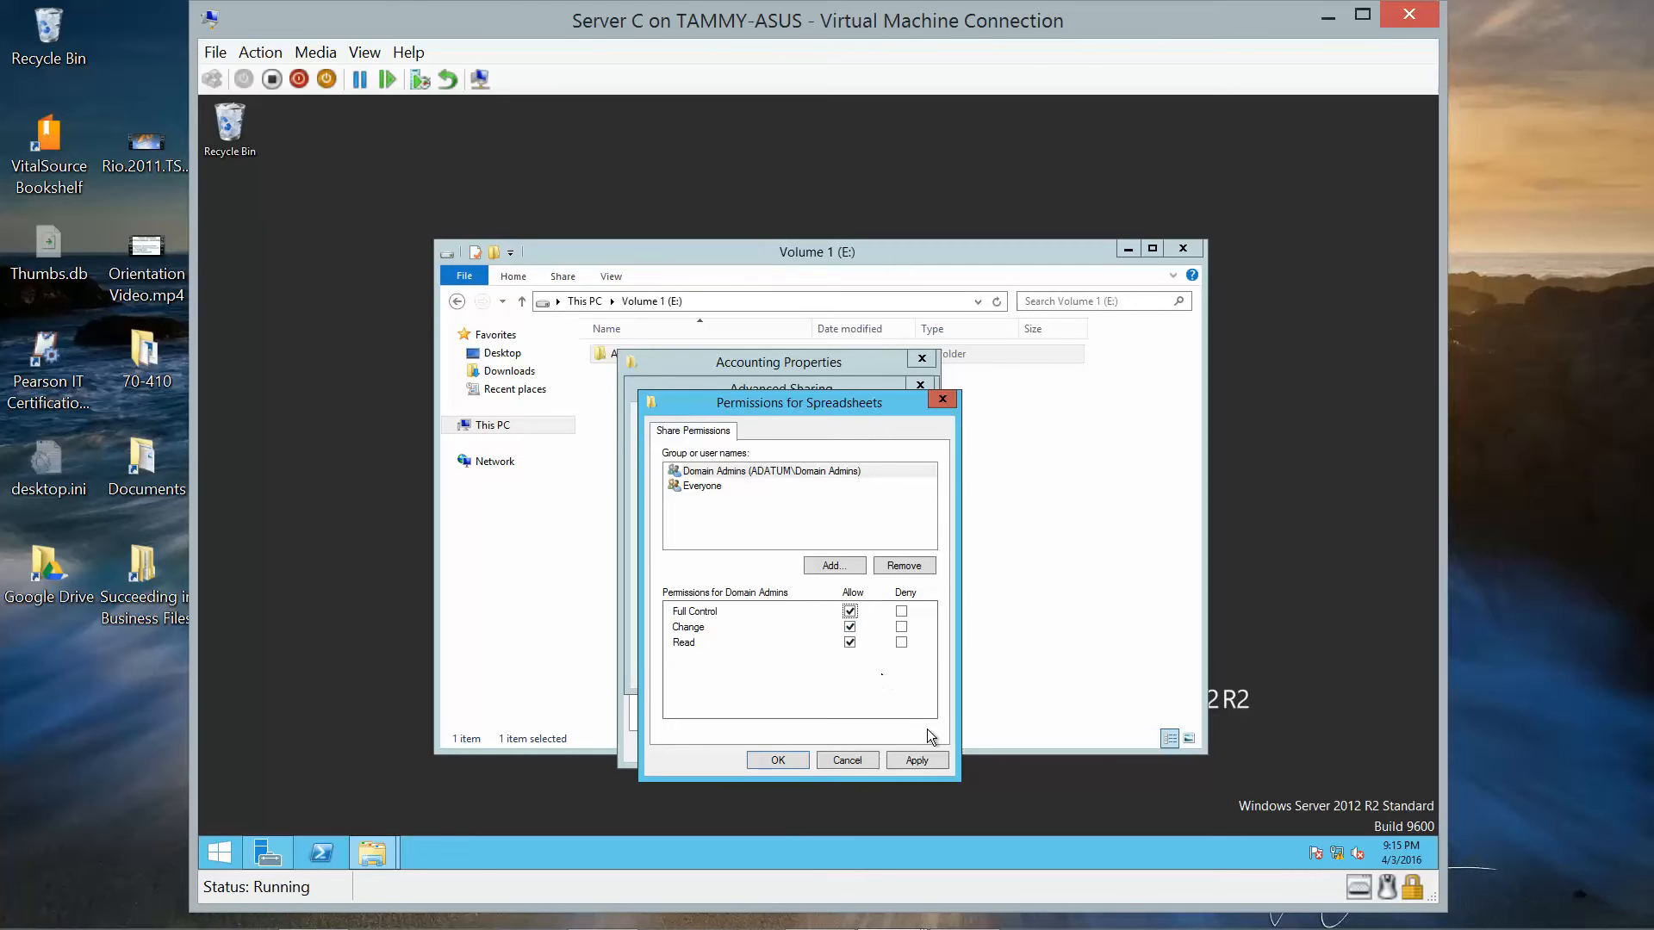
# Apply the permissions, then reopen them to confirm Domain Admins has Full Control.
pyautogui.click(908, 760)
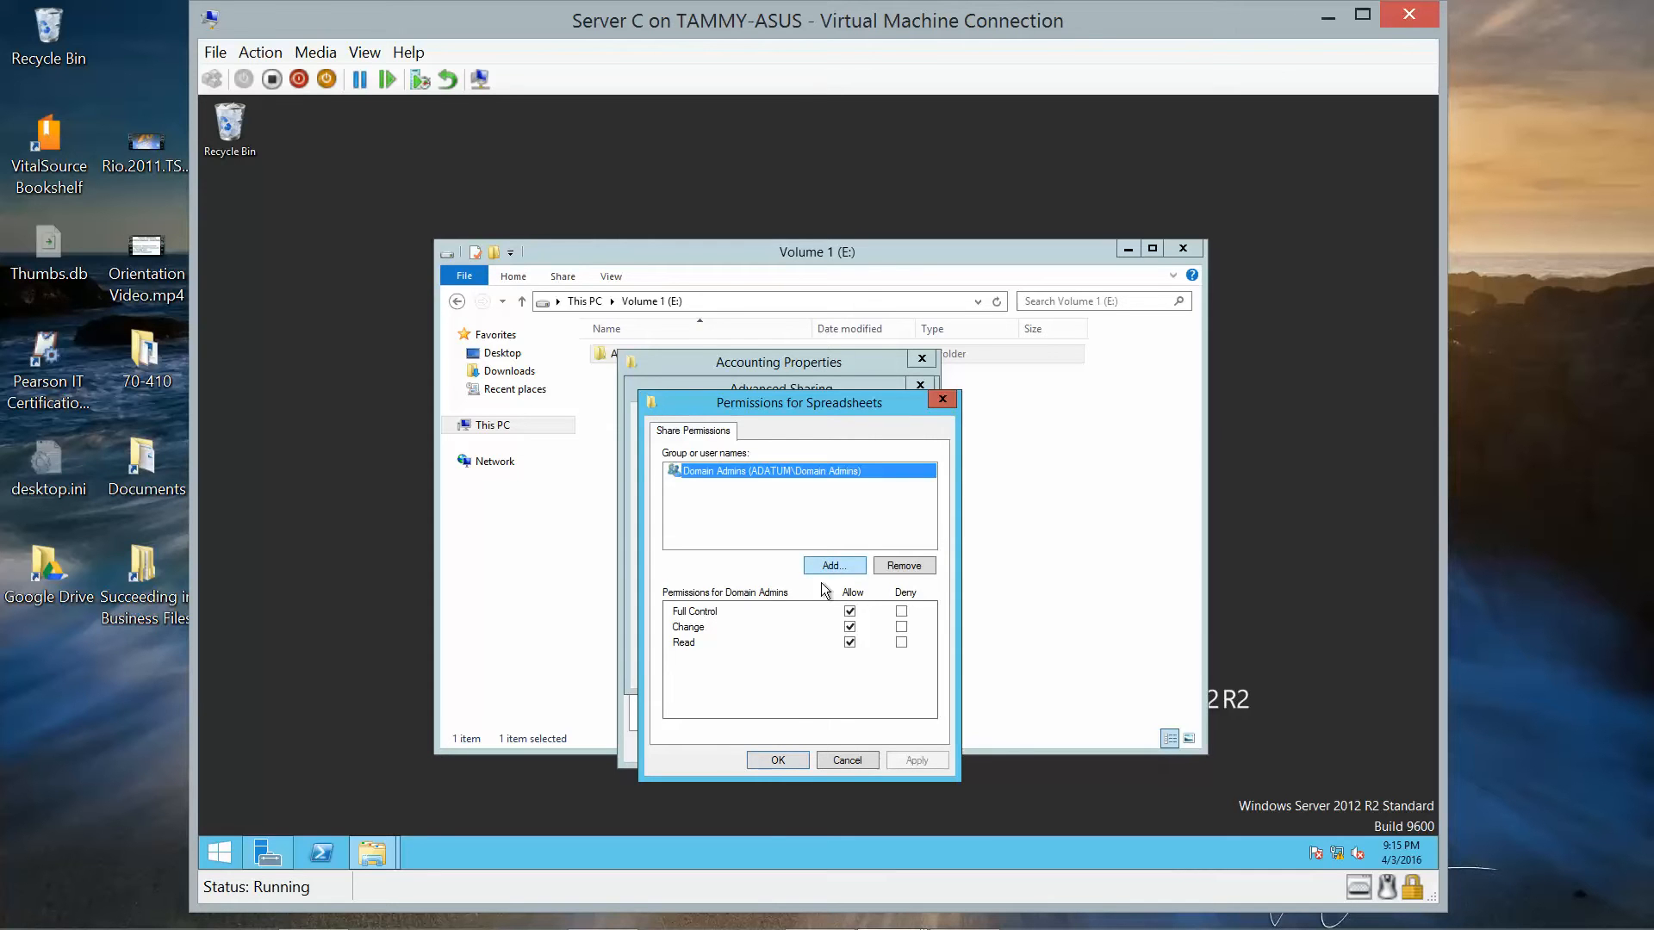
pyautogui.click(796, 754)
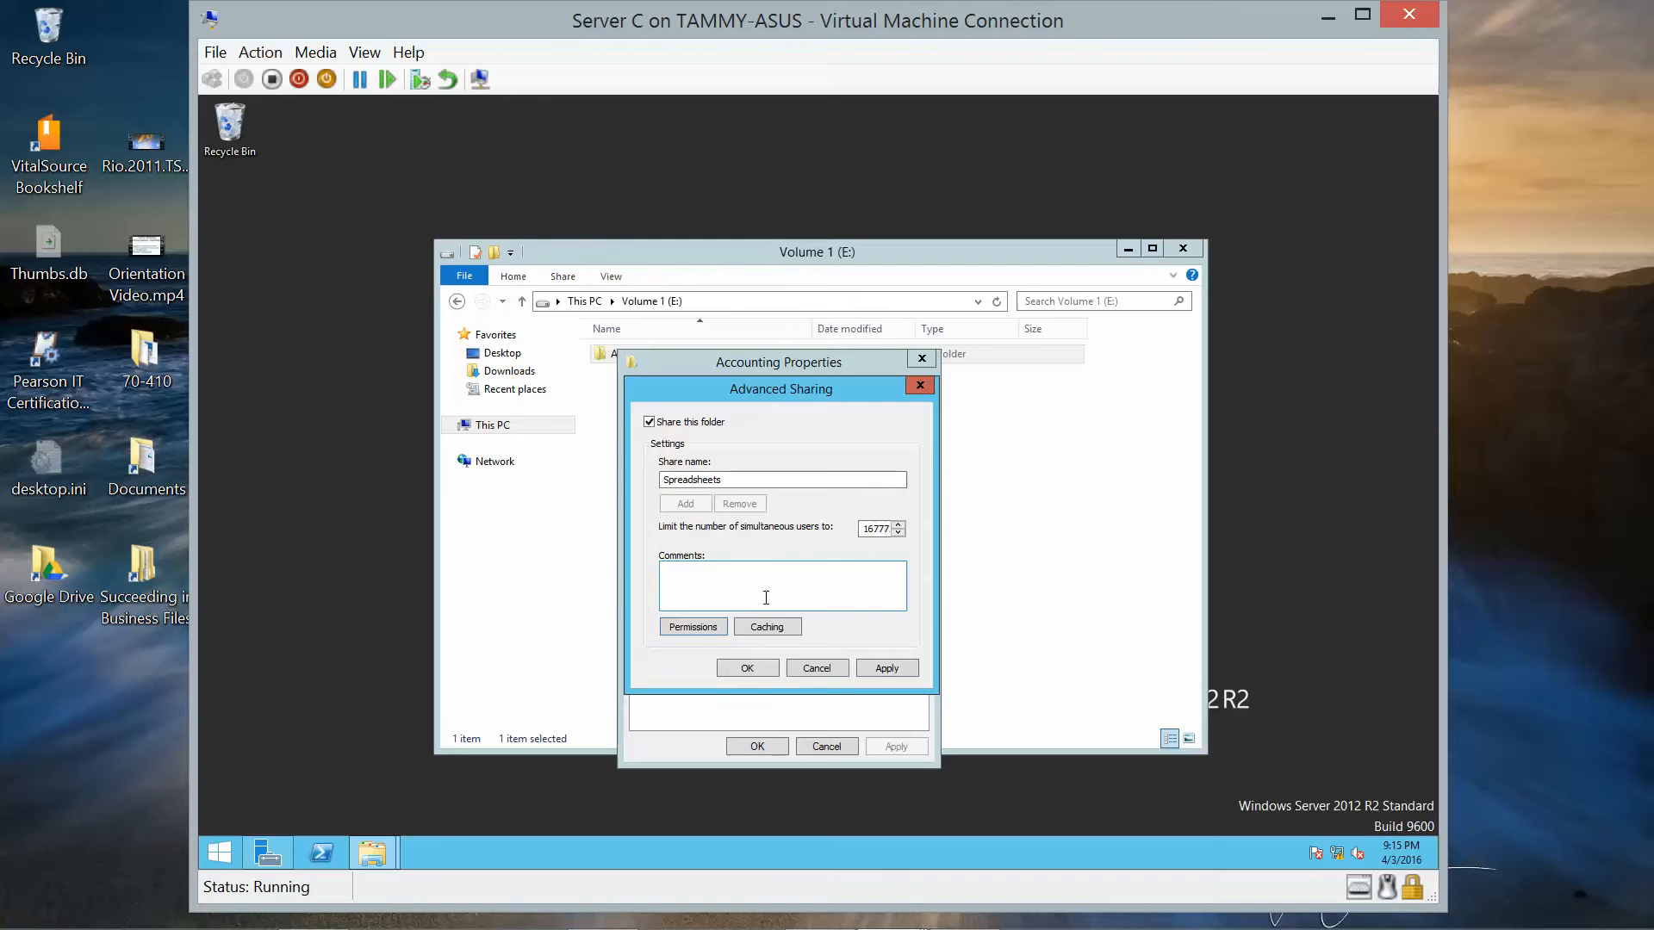
pyautogui.click(710, 628)
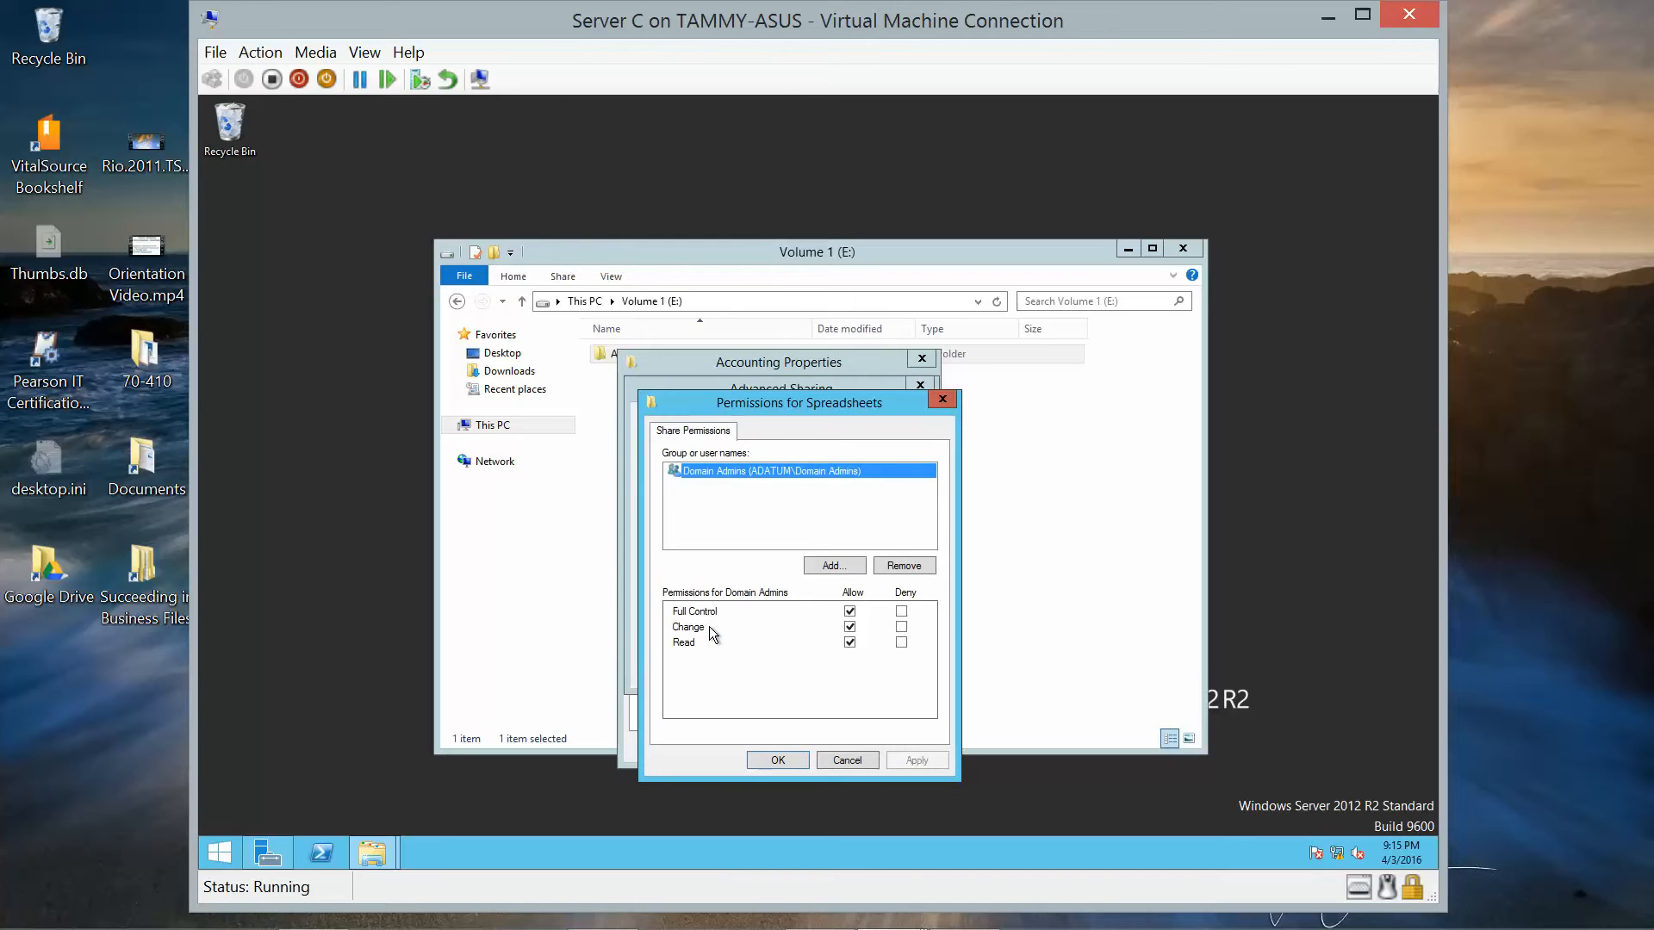
# Add Domain Users to the Spreadsheets share permissions with Read access and confirm both dialogs.
pyautogui.click(823, 561)
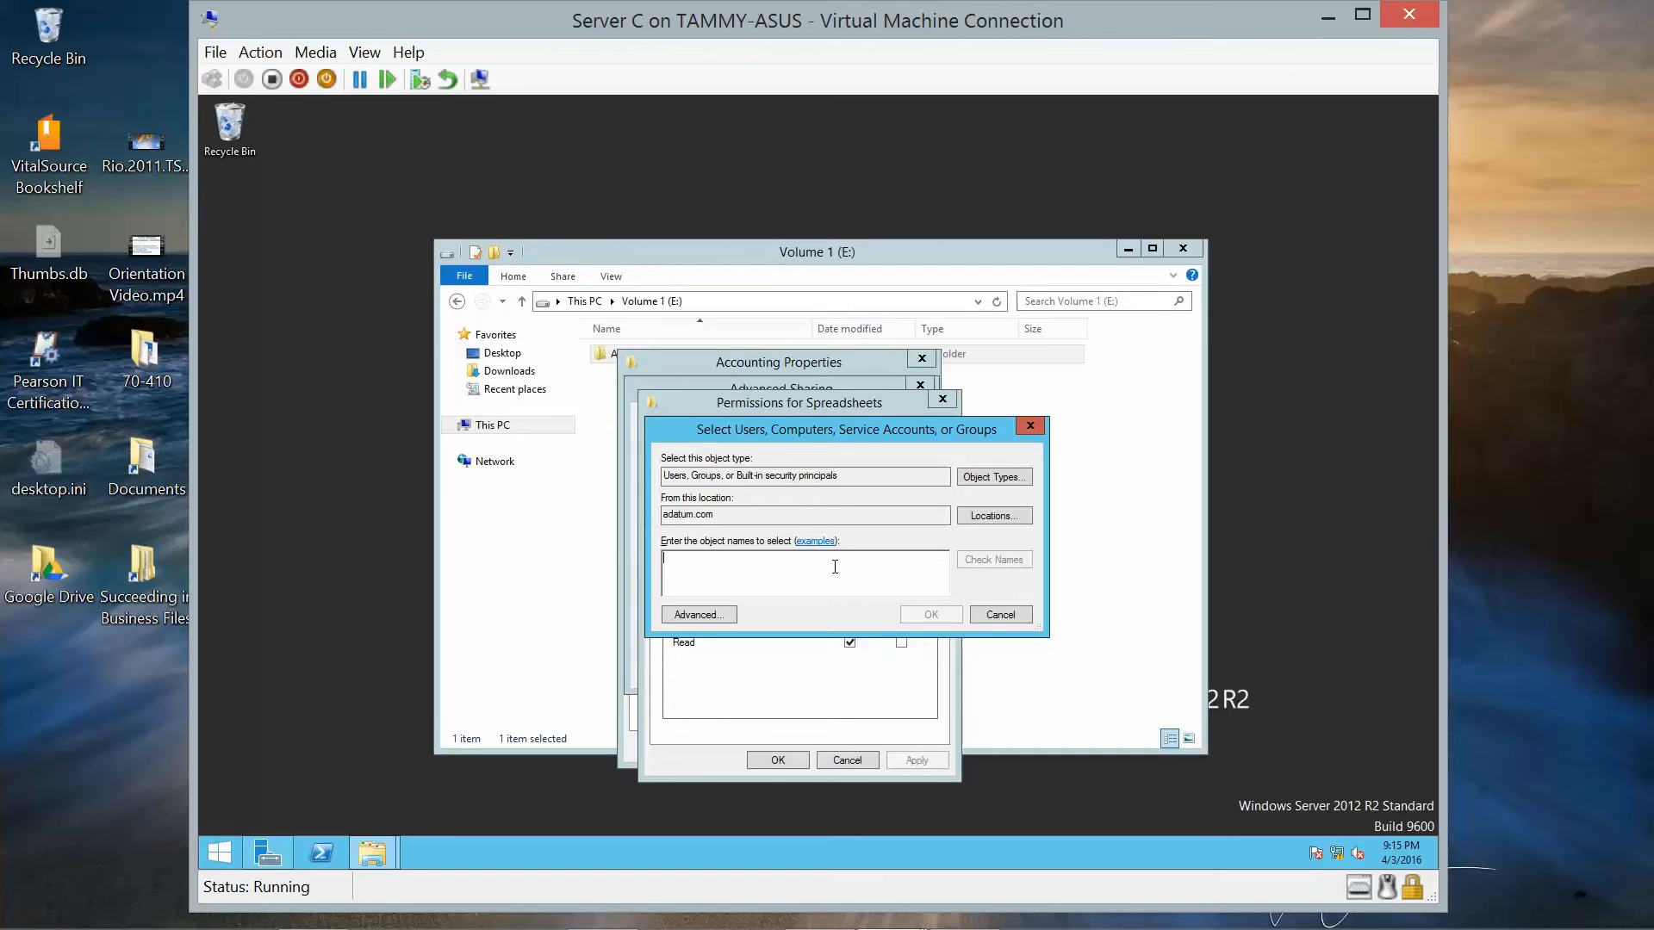
pyautogui.write('Domain U')
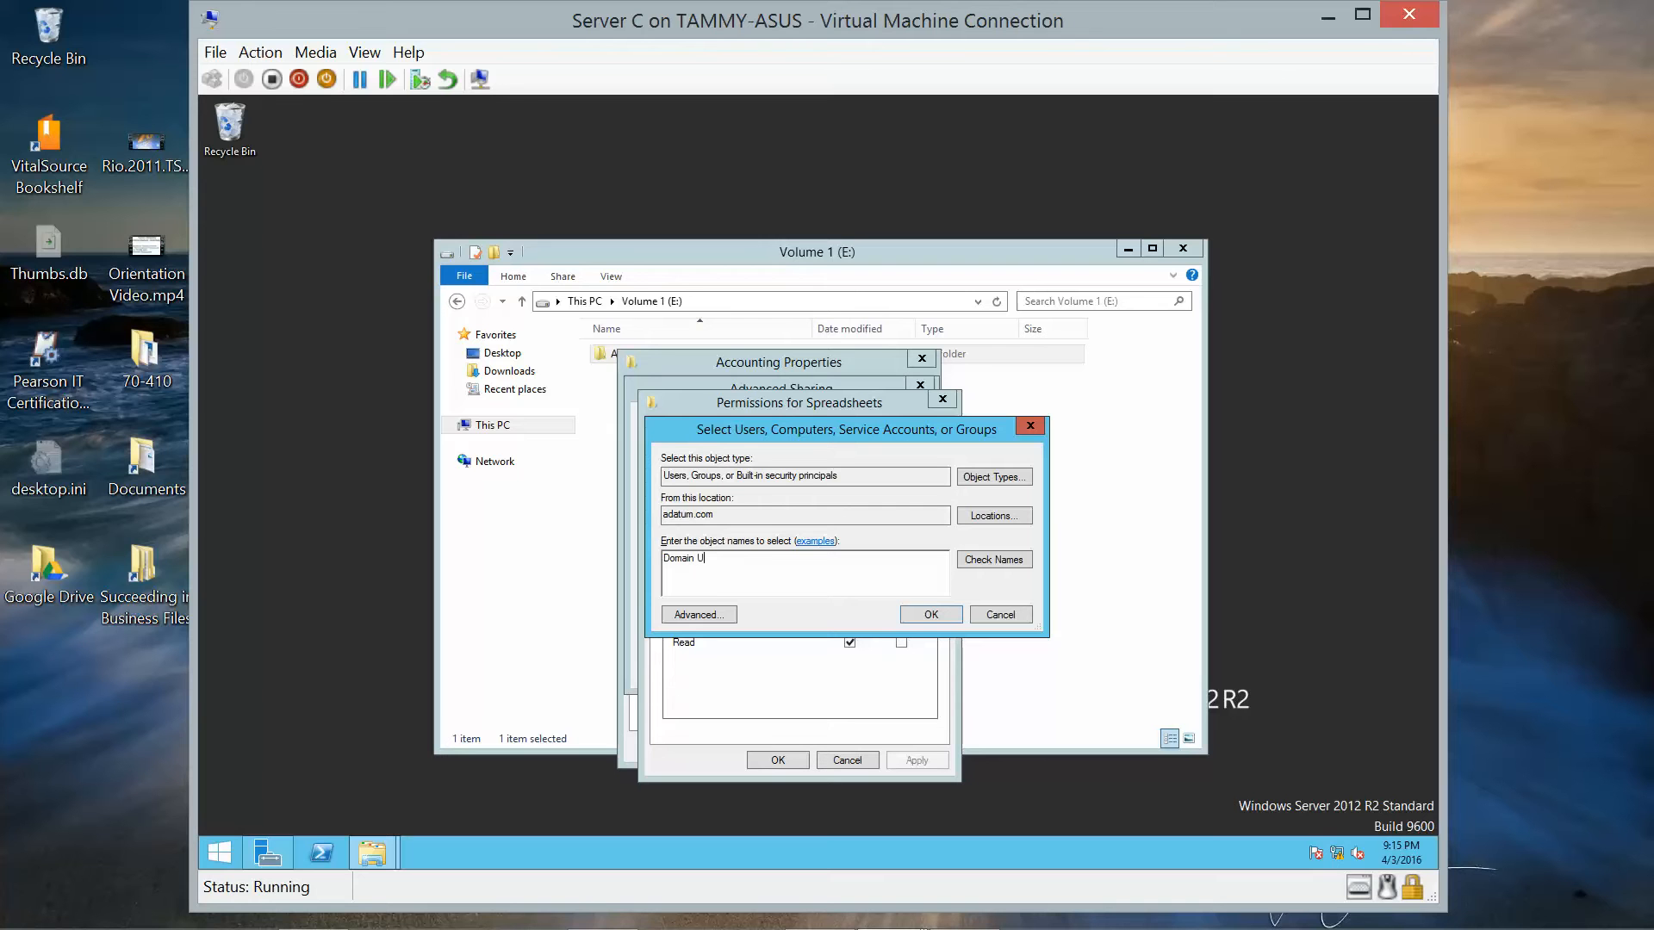
pyautogui.write('sers')
pyautogui.click(923, 610)
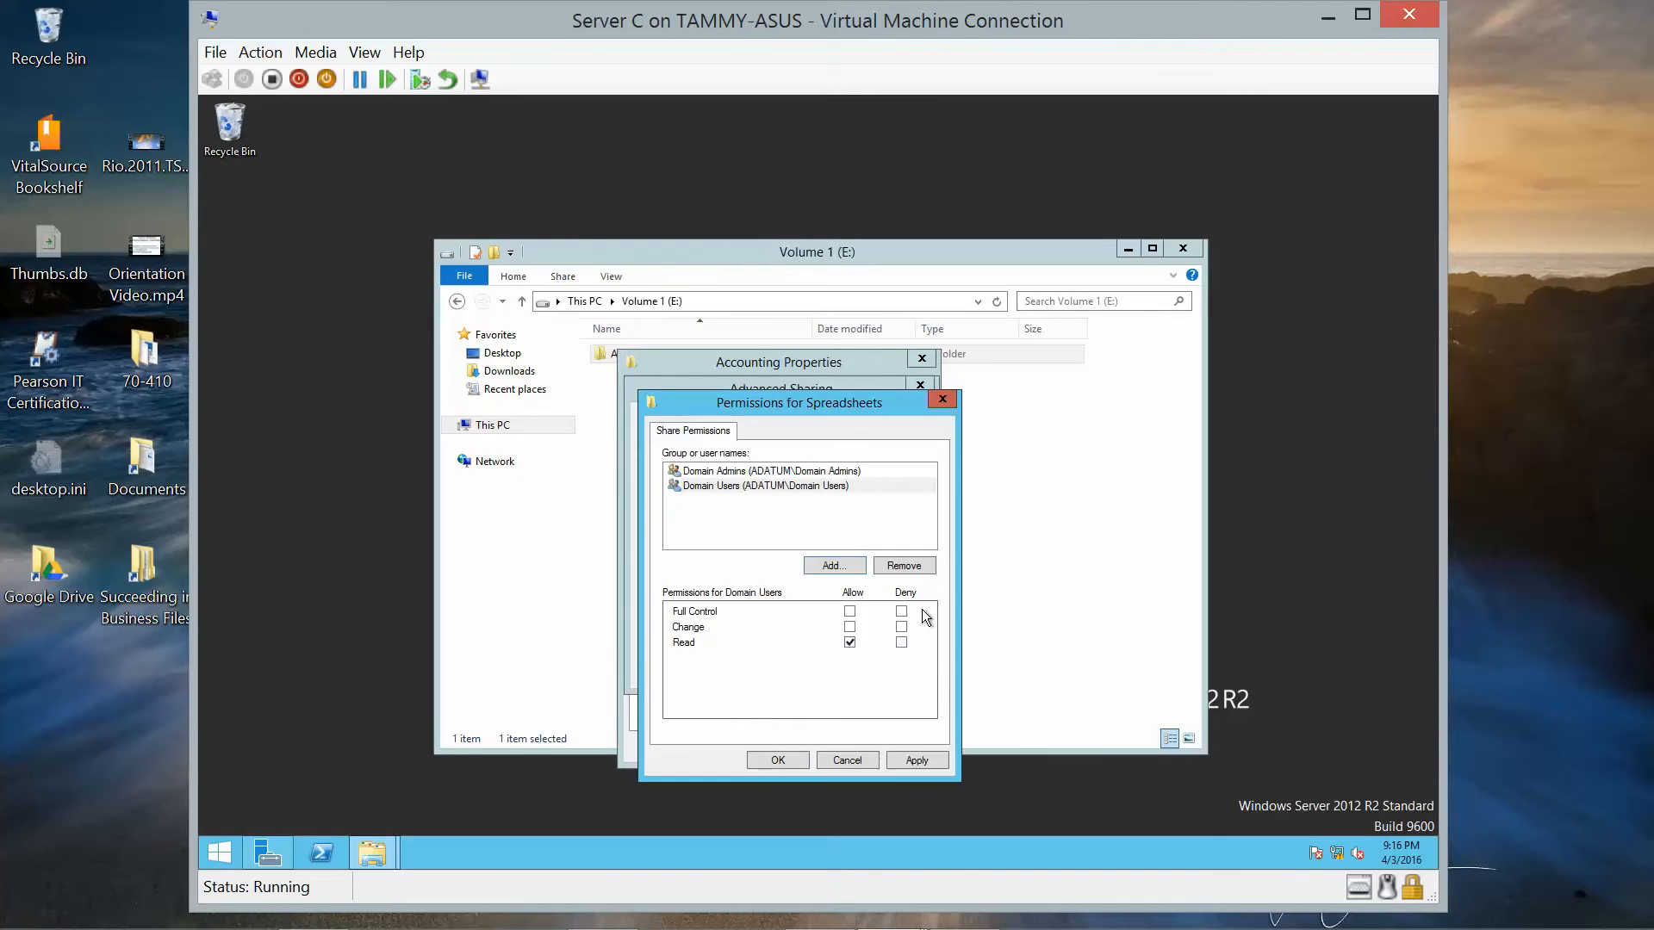
pyautogui.click(717, 489)
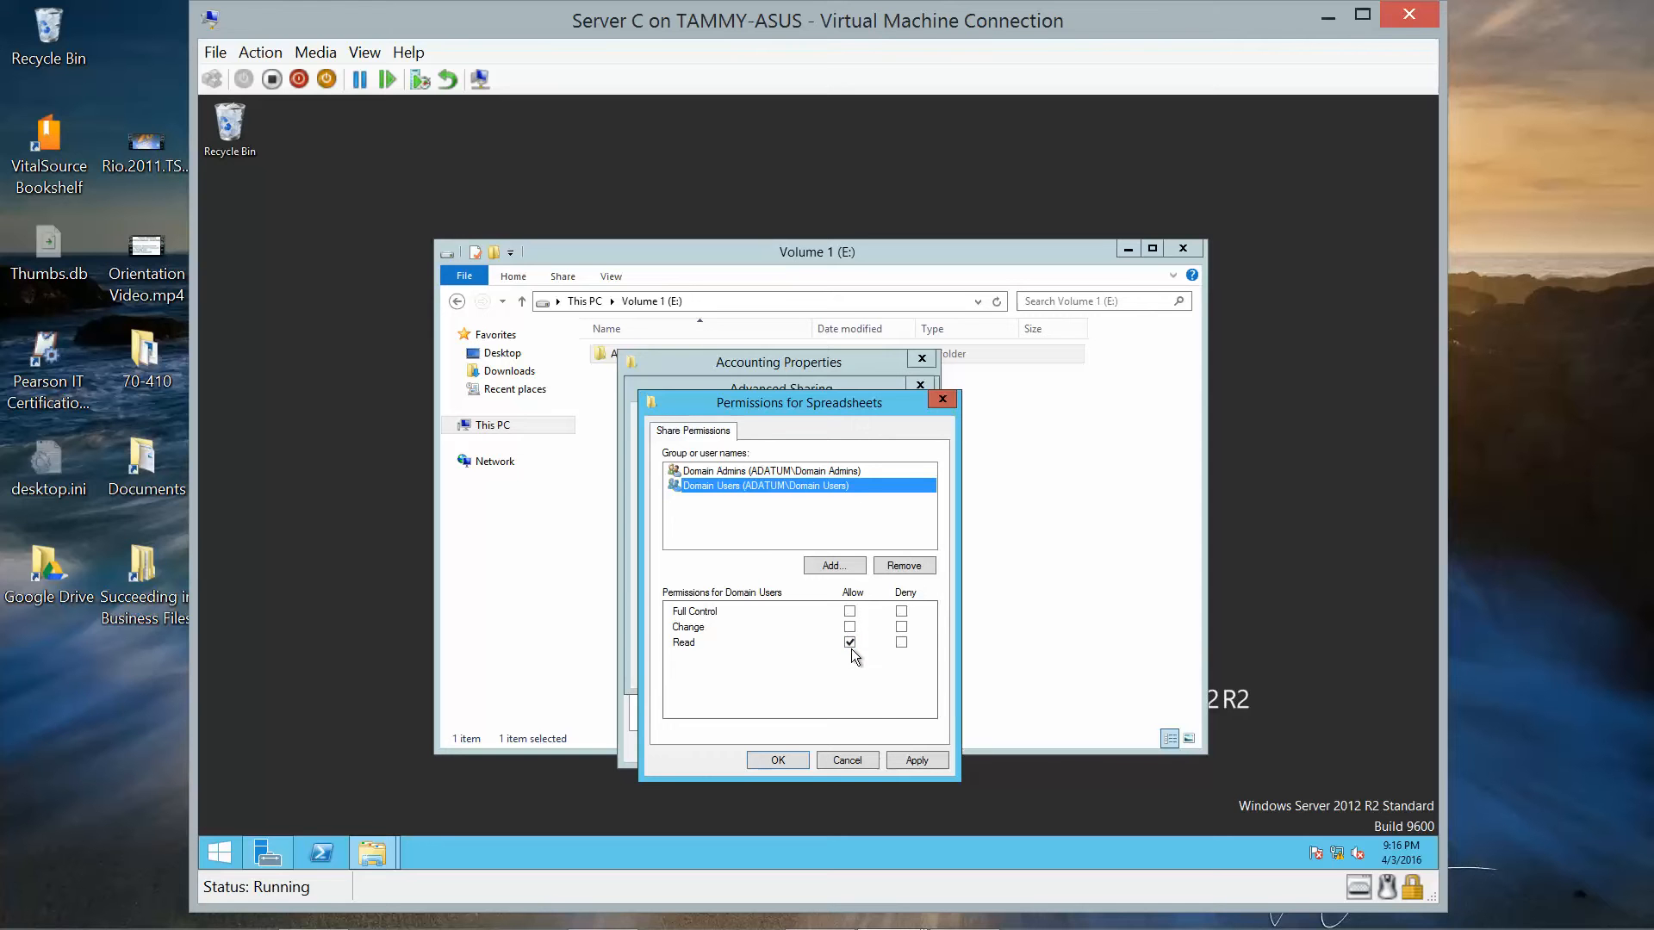
pyautogui.click(784, 757)
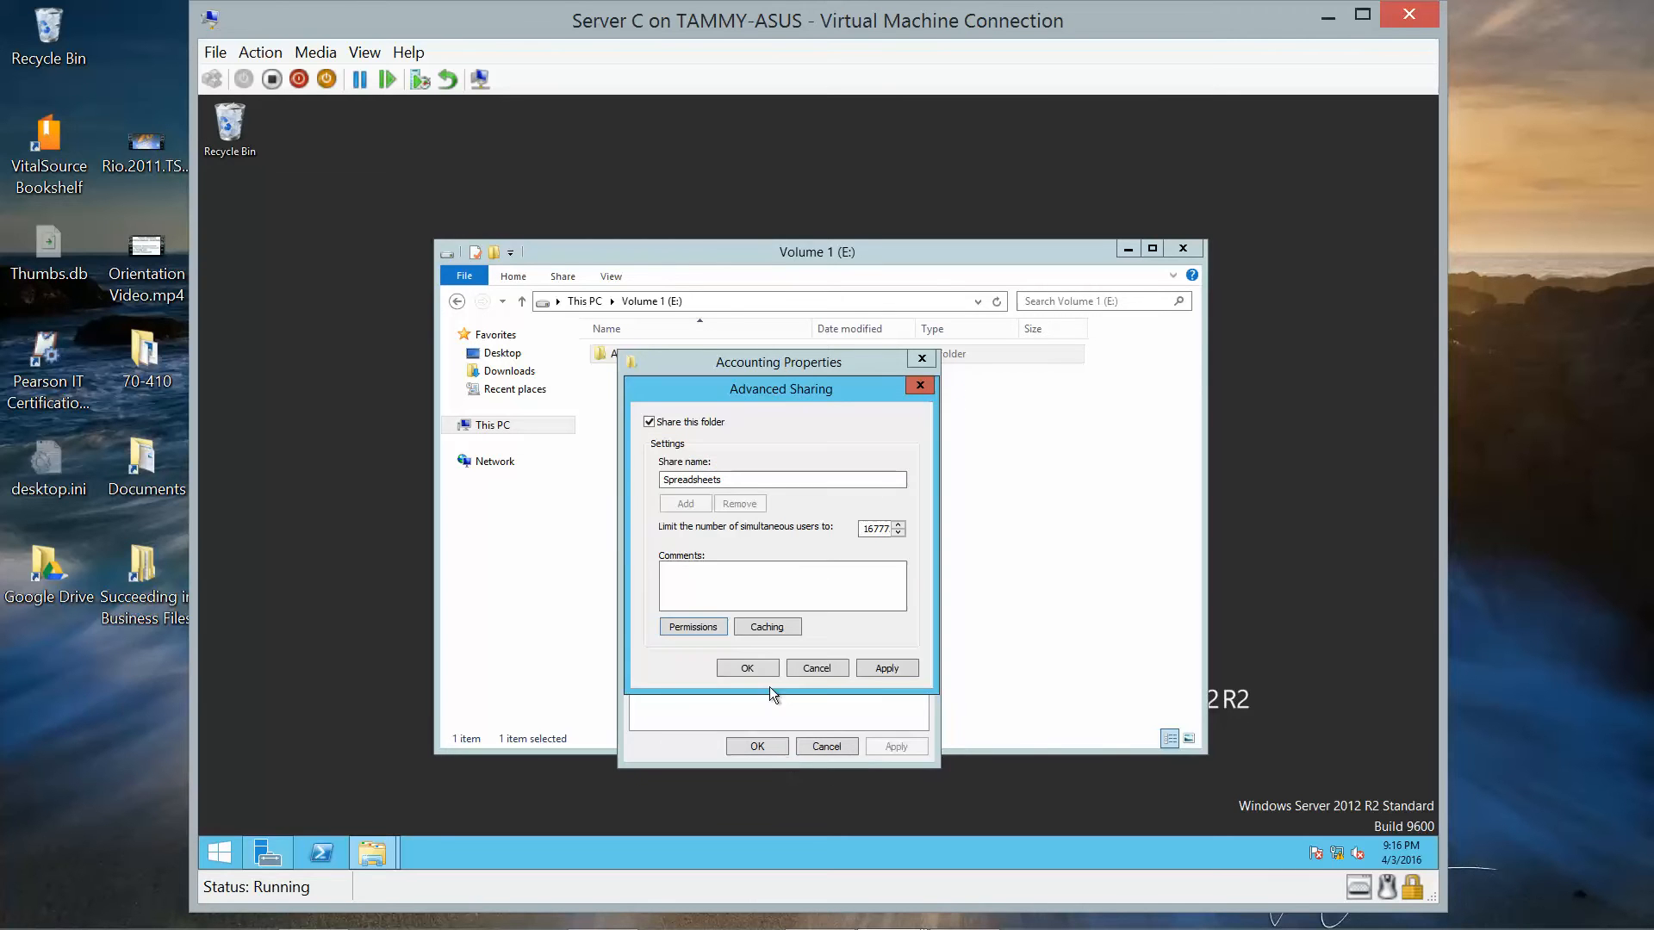
pyautogui.click(753, 671)
# Close the Accounting properties and the Volume 1 (E:) window, then minimise Server C's console.
pyautogui.click(756, 746)
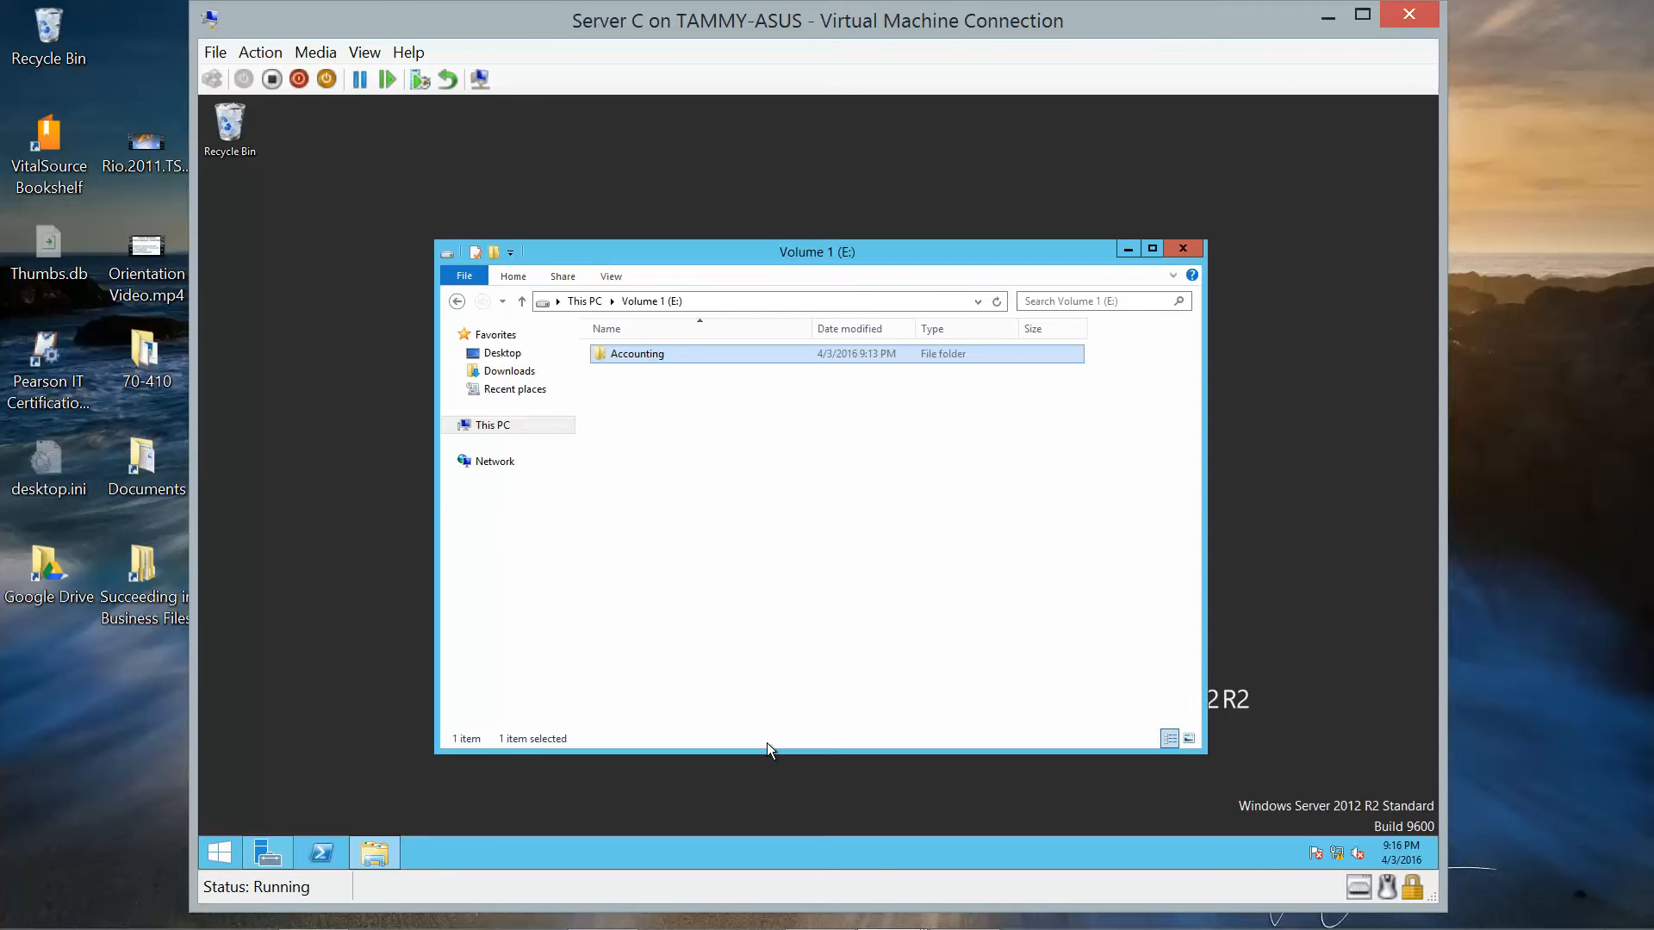
pyautogui.click(1182, 248)
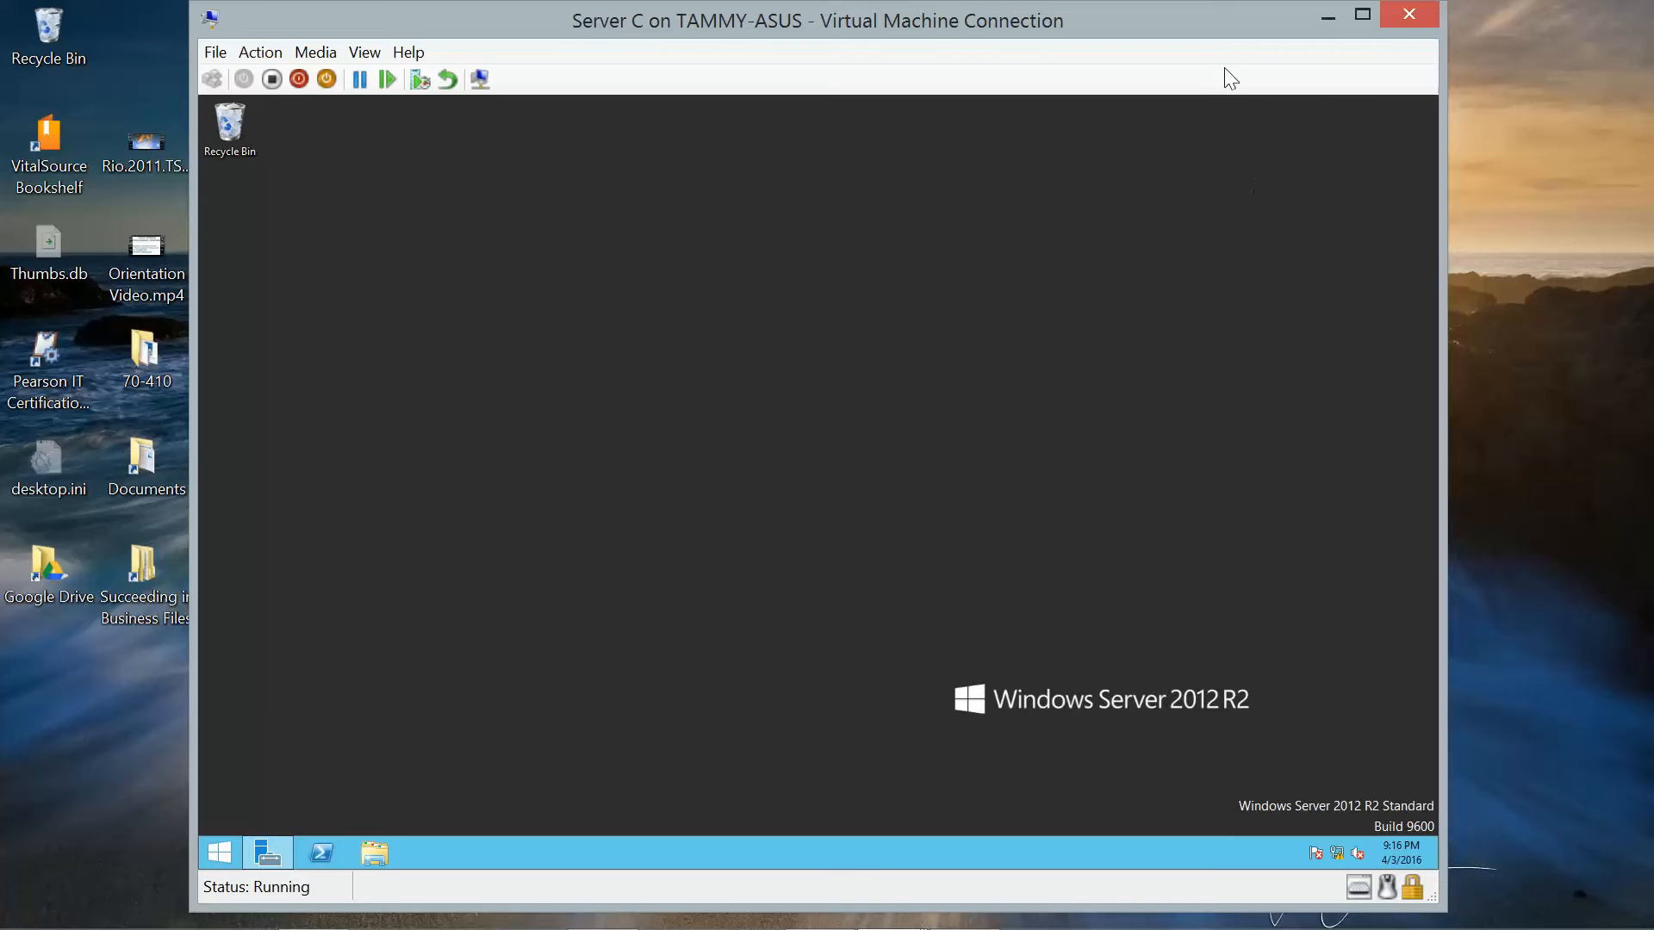
pyautogui.click(1326, 19)
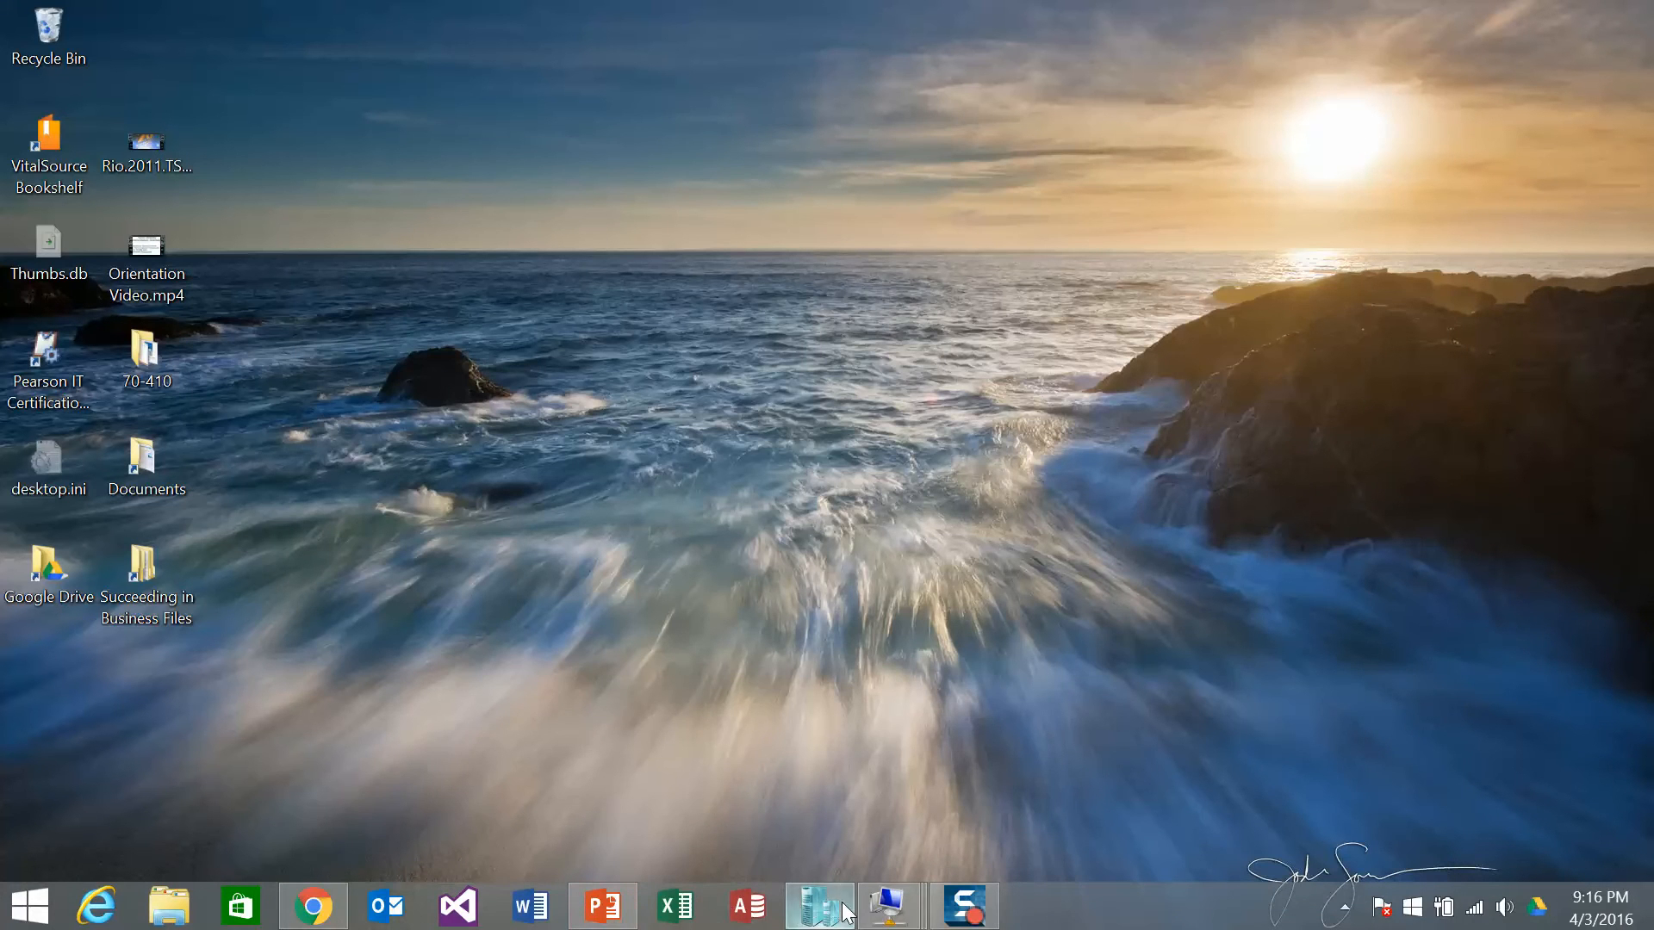
pyautogui.moveTo(906, 912)
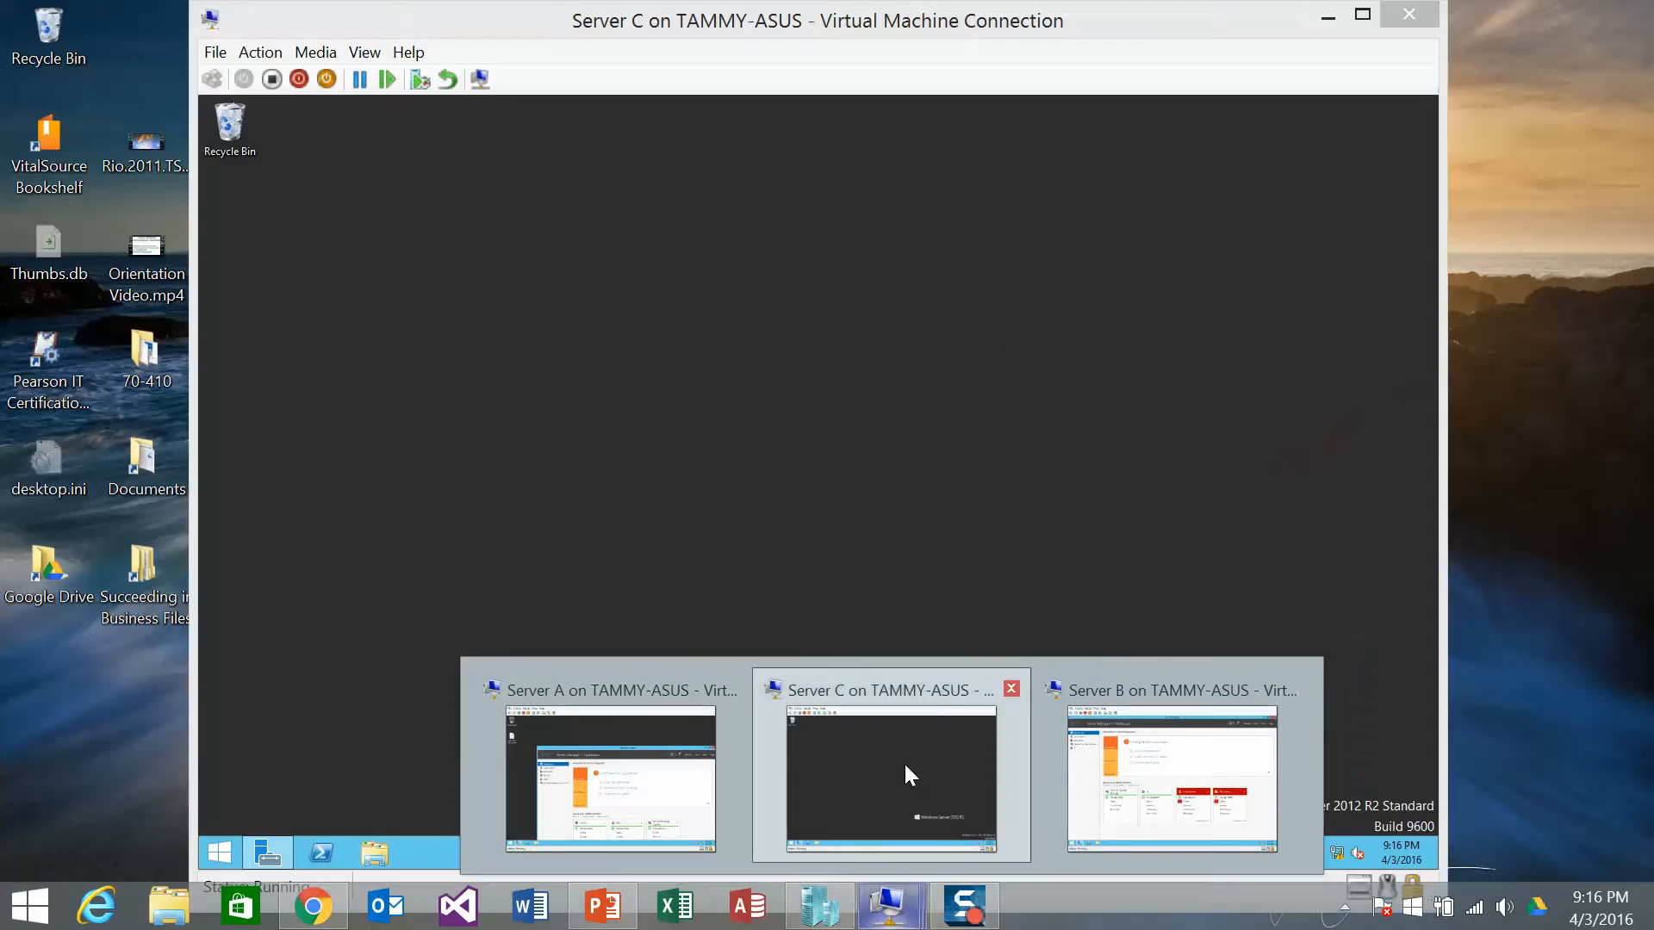
pyautogui.click(902, 762)
pyautogui.click(1327, 17)
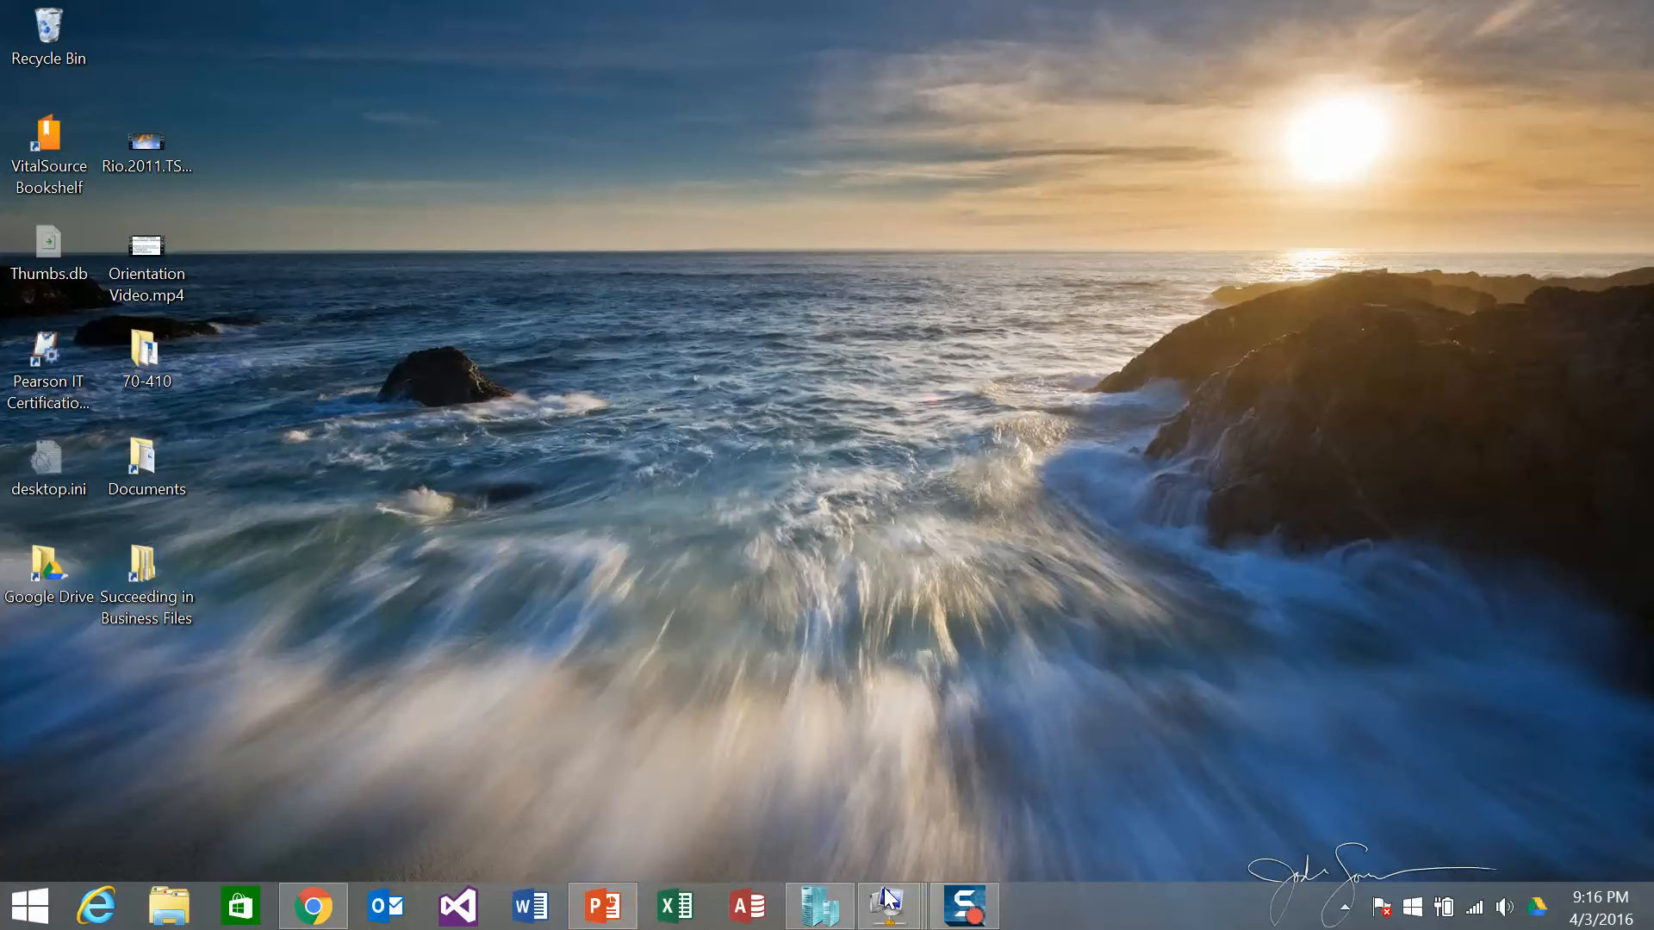
# On Server B's console, minimise Server Manager, then minimise the console window.
pyautogui.moveTo(896, 902)
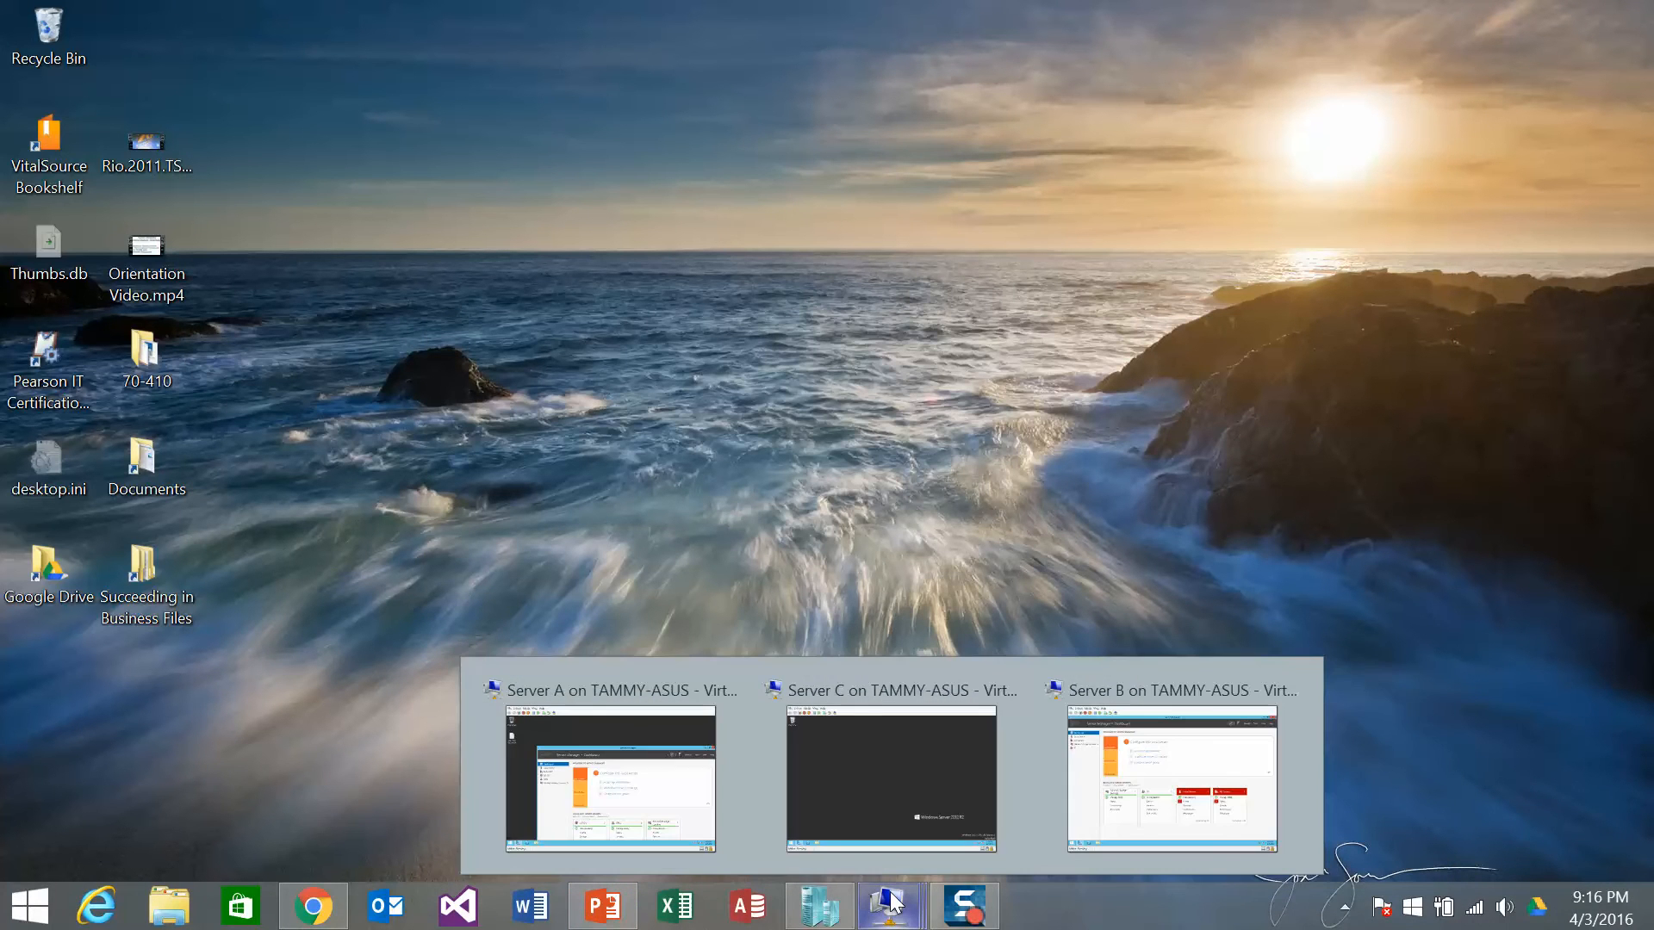
pyautogui.click(1137, 767)
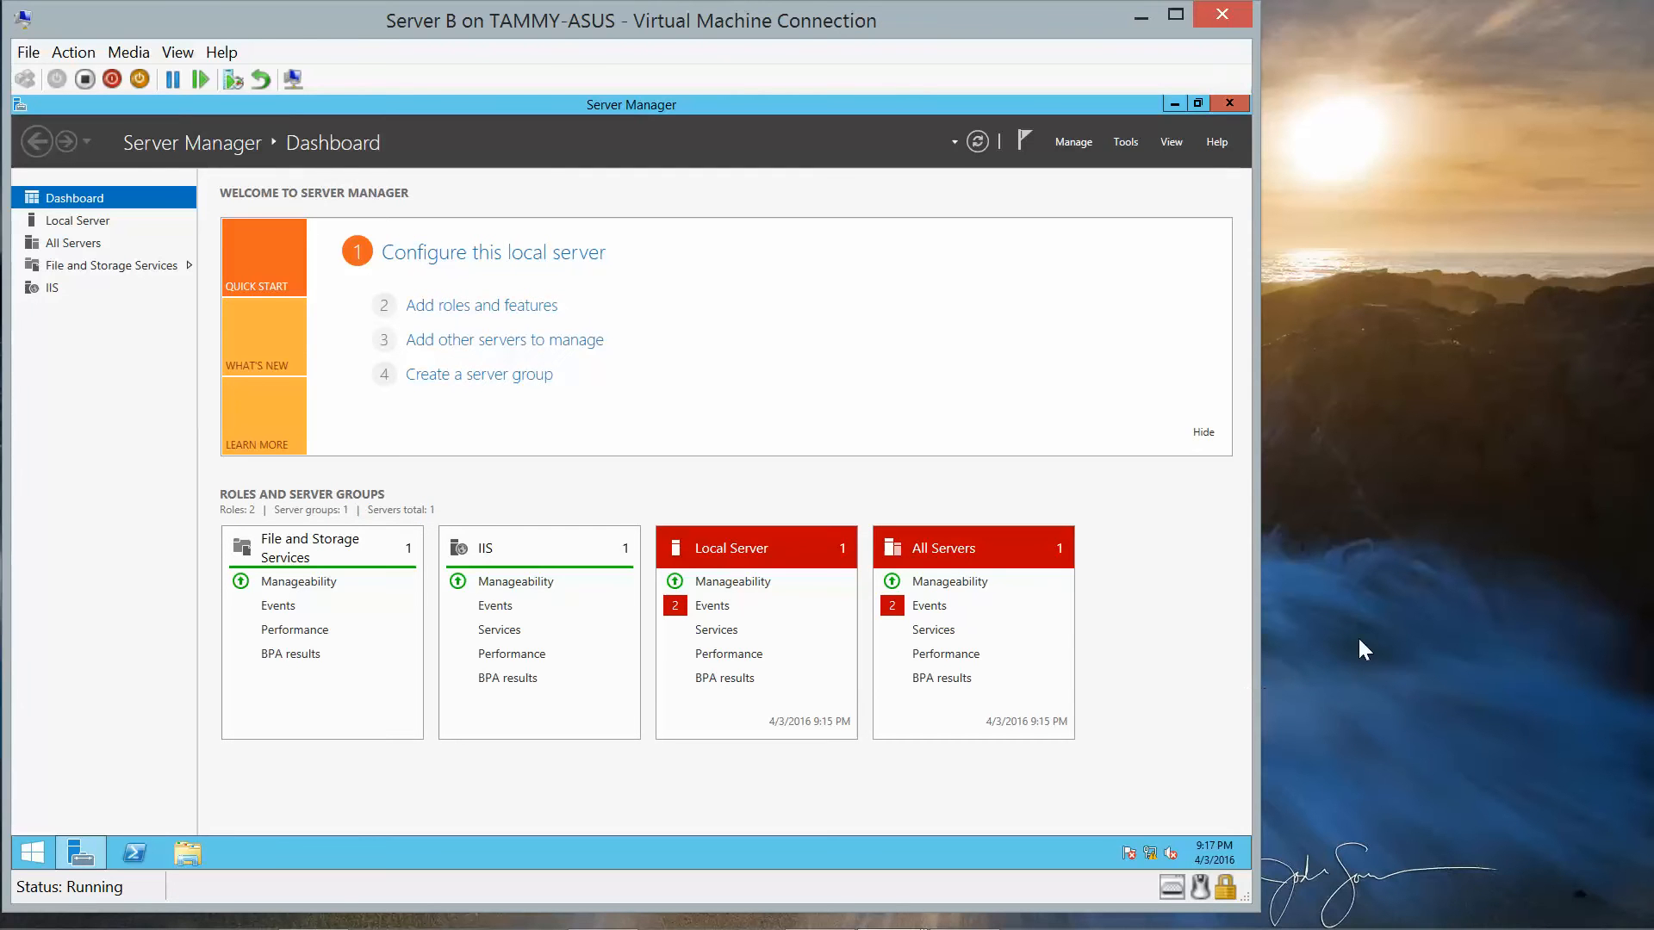
pyautogui.click(1173, 105)
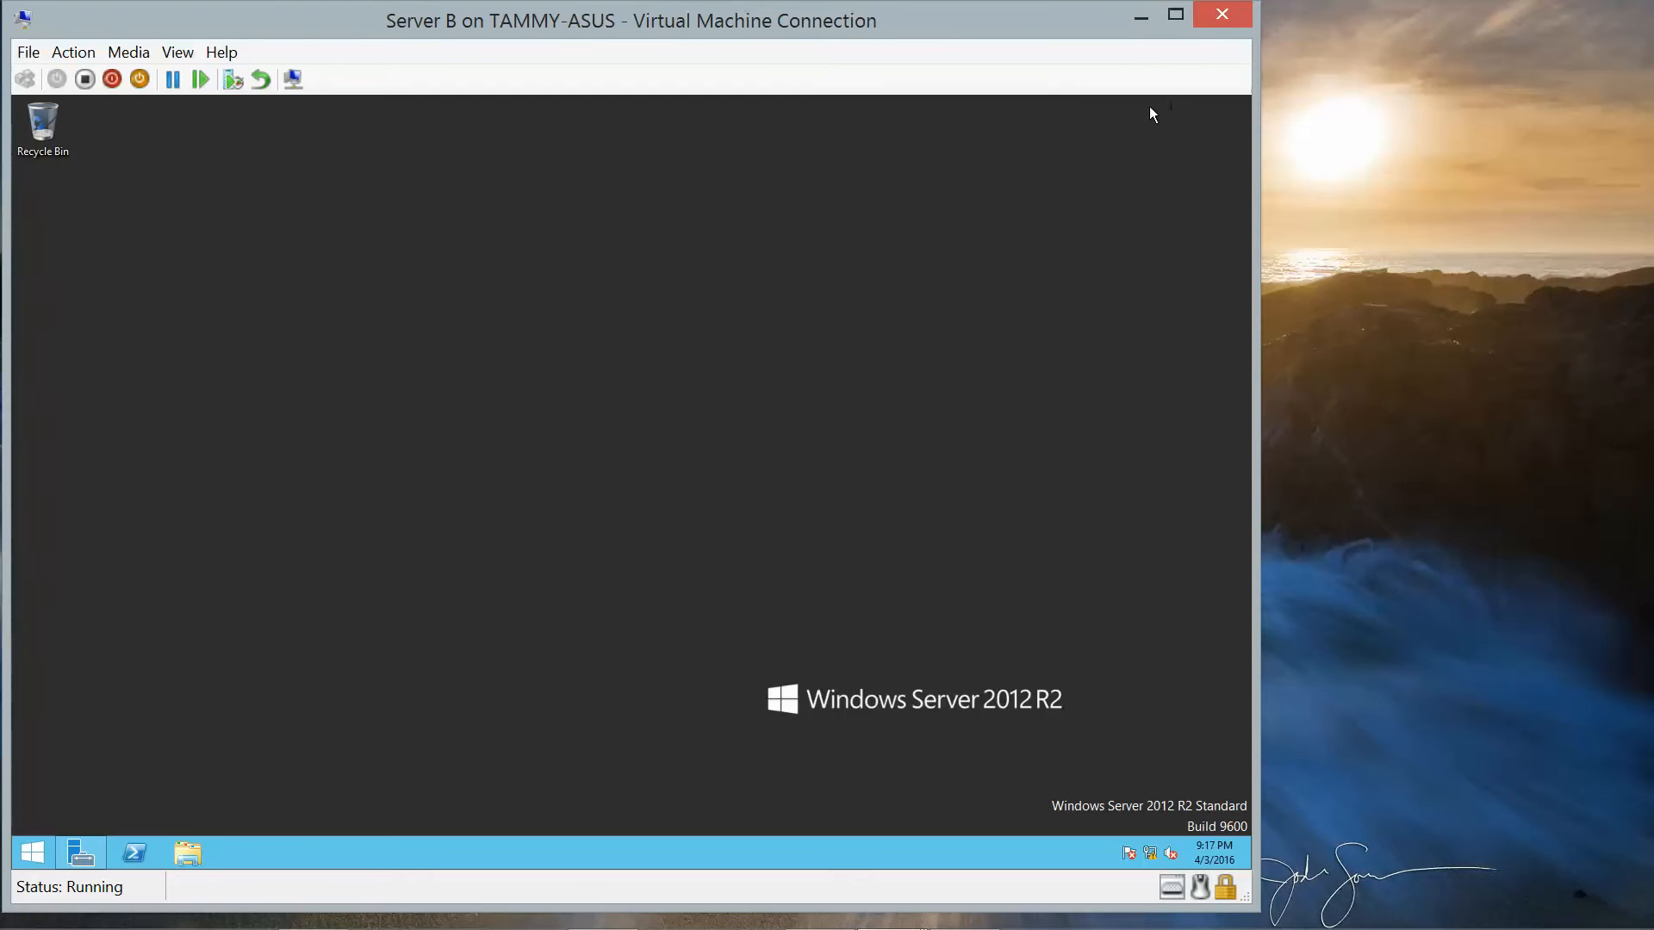
pyautogui.click(1133, 19)
# Switch to Server A's console and launch Server Manager, viewing the AD DS and Local Server pages.
pyautogui.moveTo(569, 926)
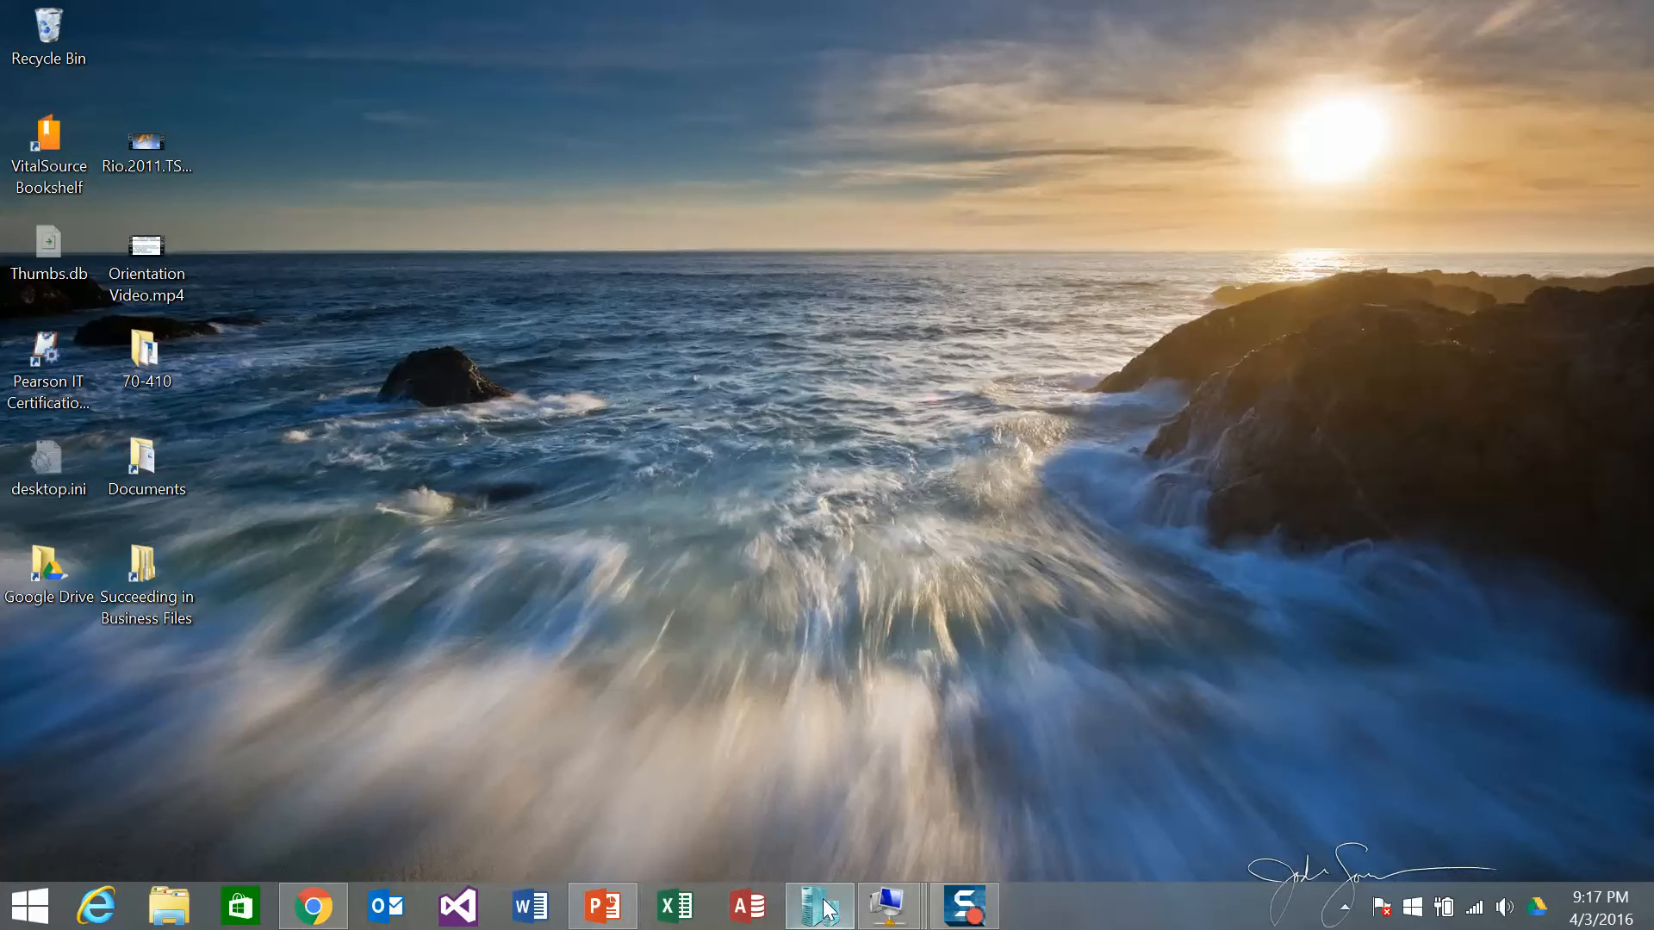
pyautogui.moveTo(887, 907)
pyautogui.click(676, 779)
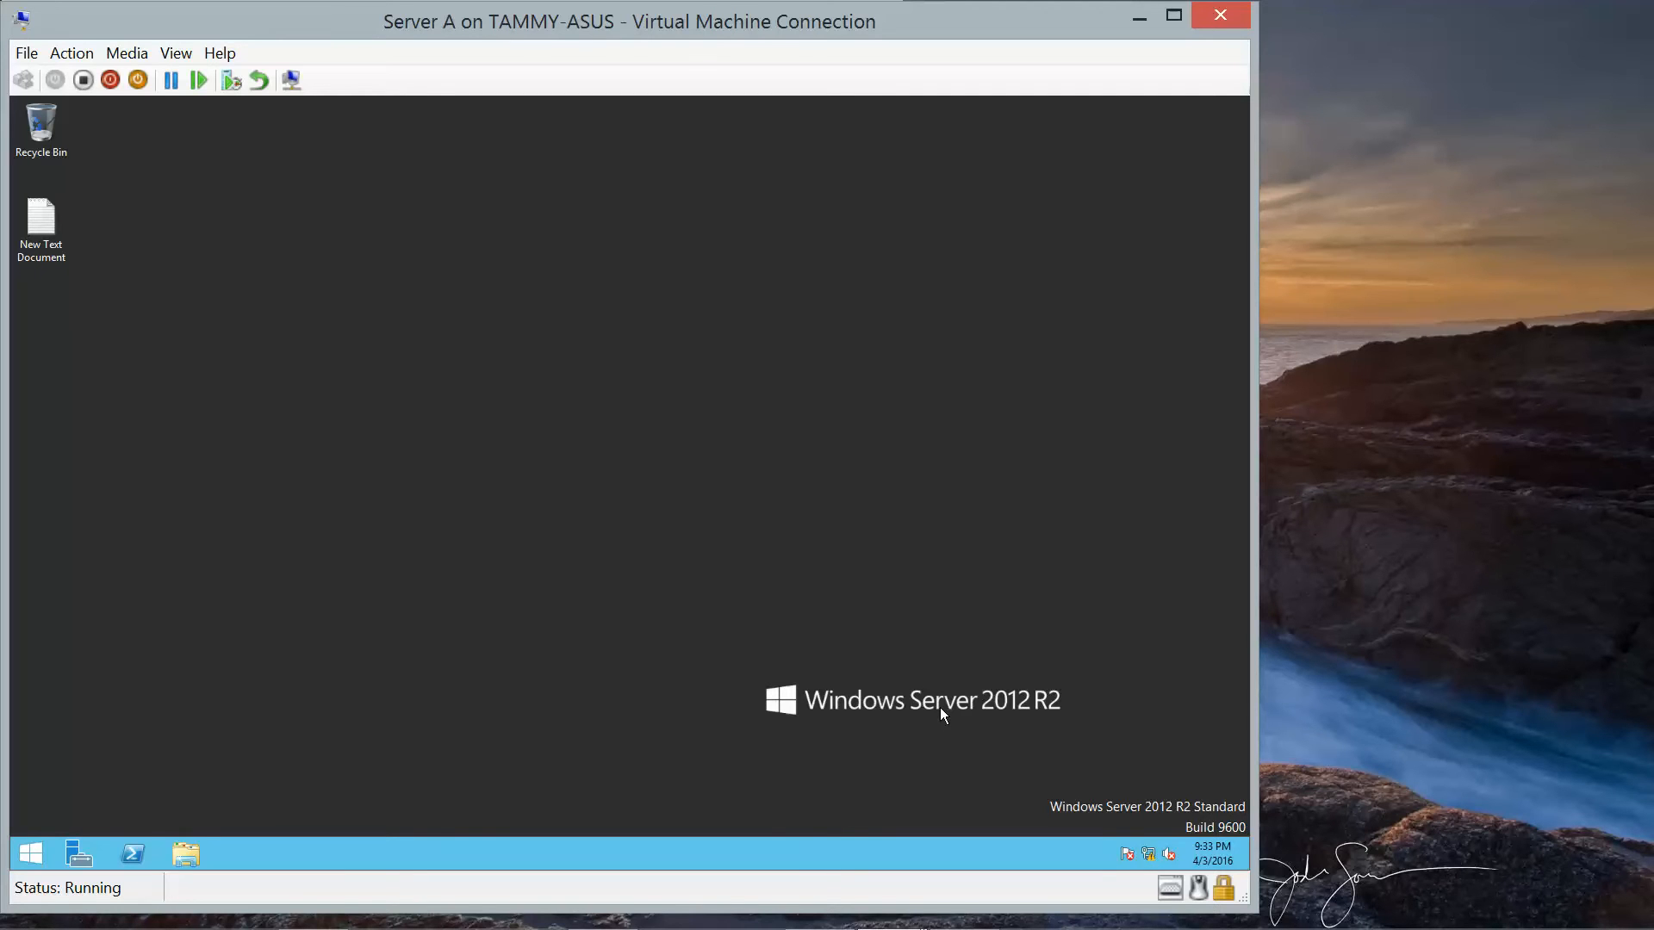
pyautogui.click(76, 854)
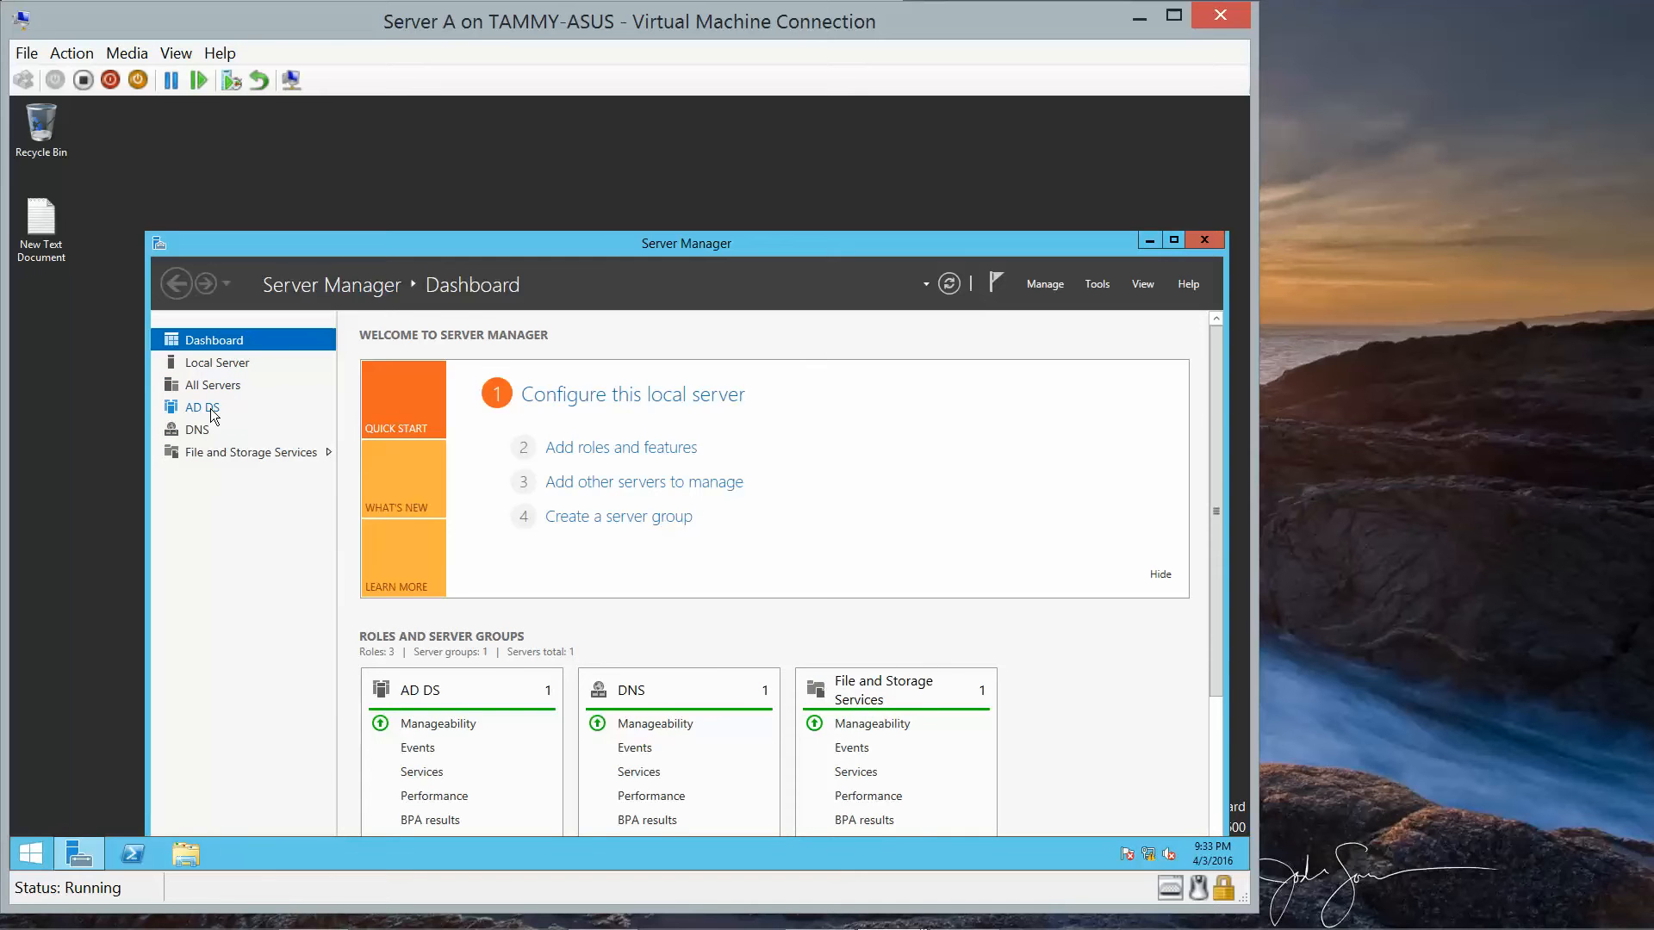
pyautogui.click(213, 414)
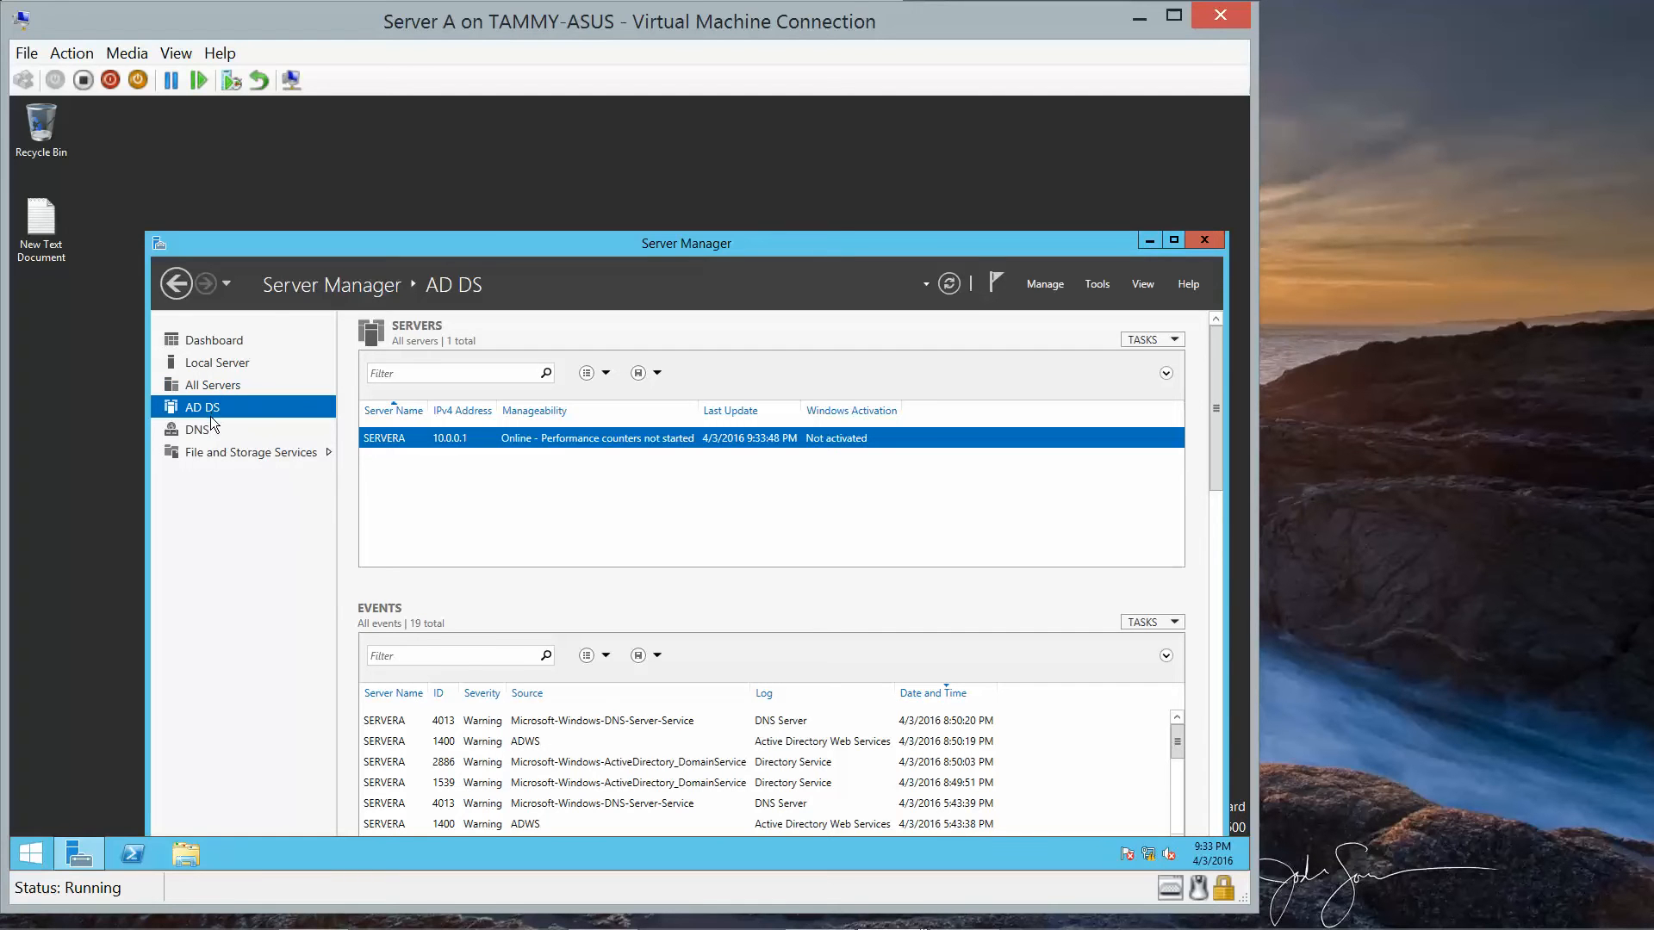
pyautogui.click(231, 361)
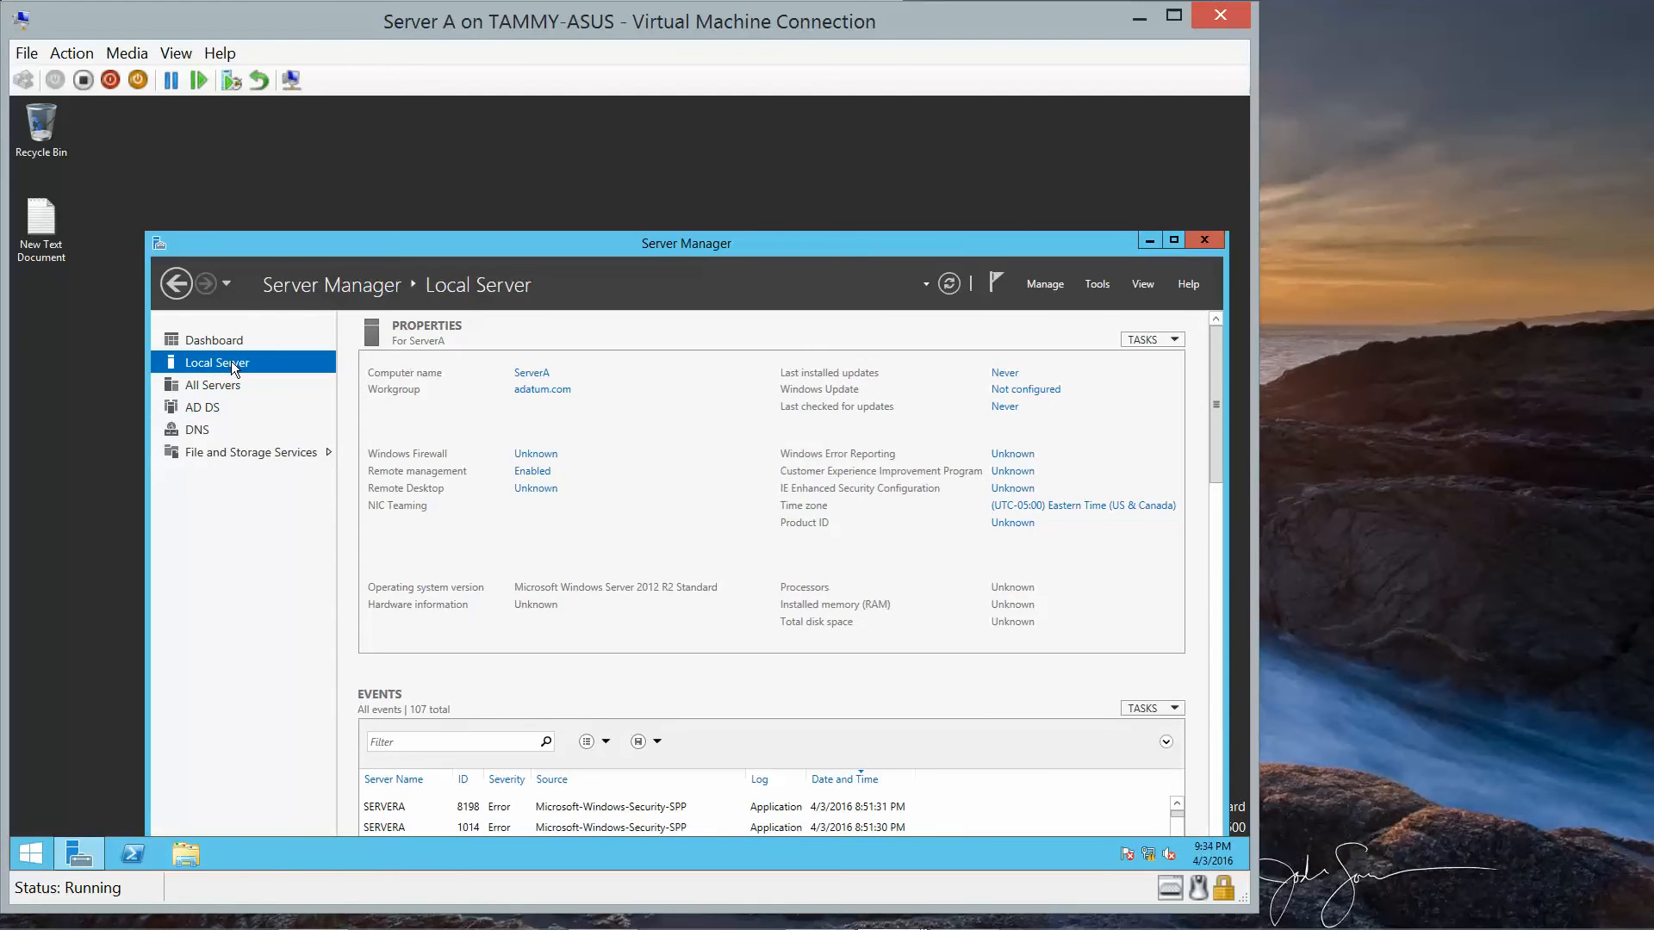
# Launch Active Directory Domains and Trusts from Server Manager's Tools menu.
pyautogui.press('super')
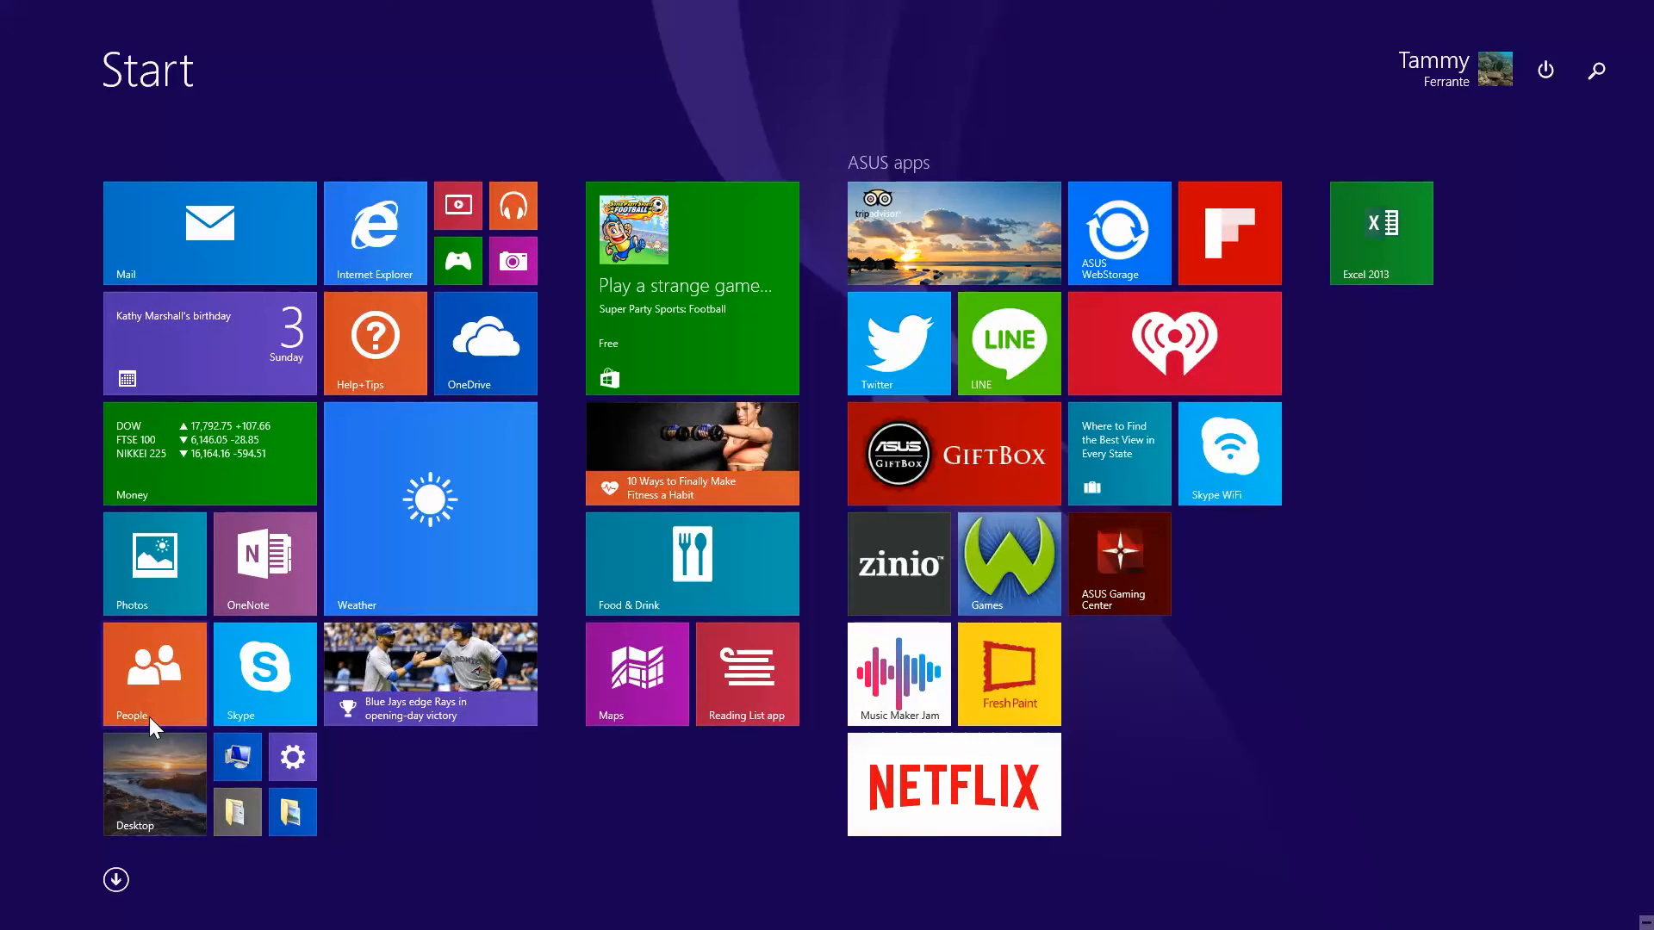
pyautogui.click(155, 764)
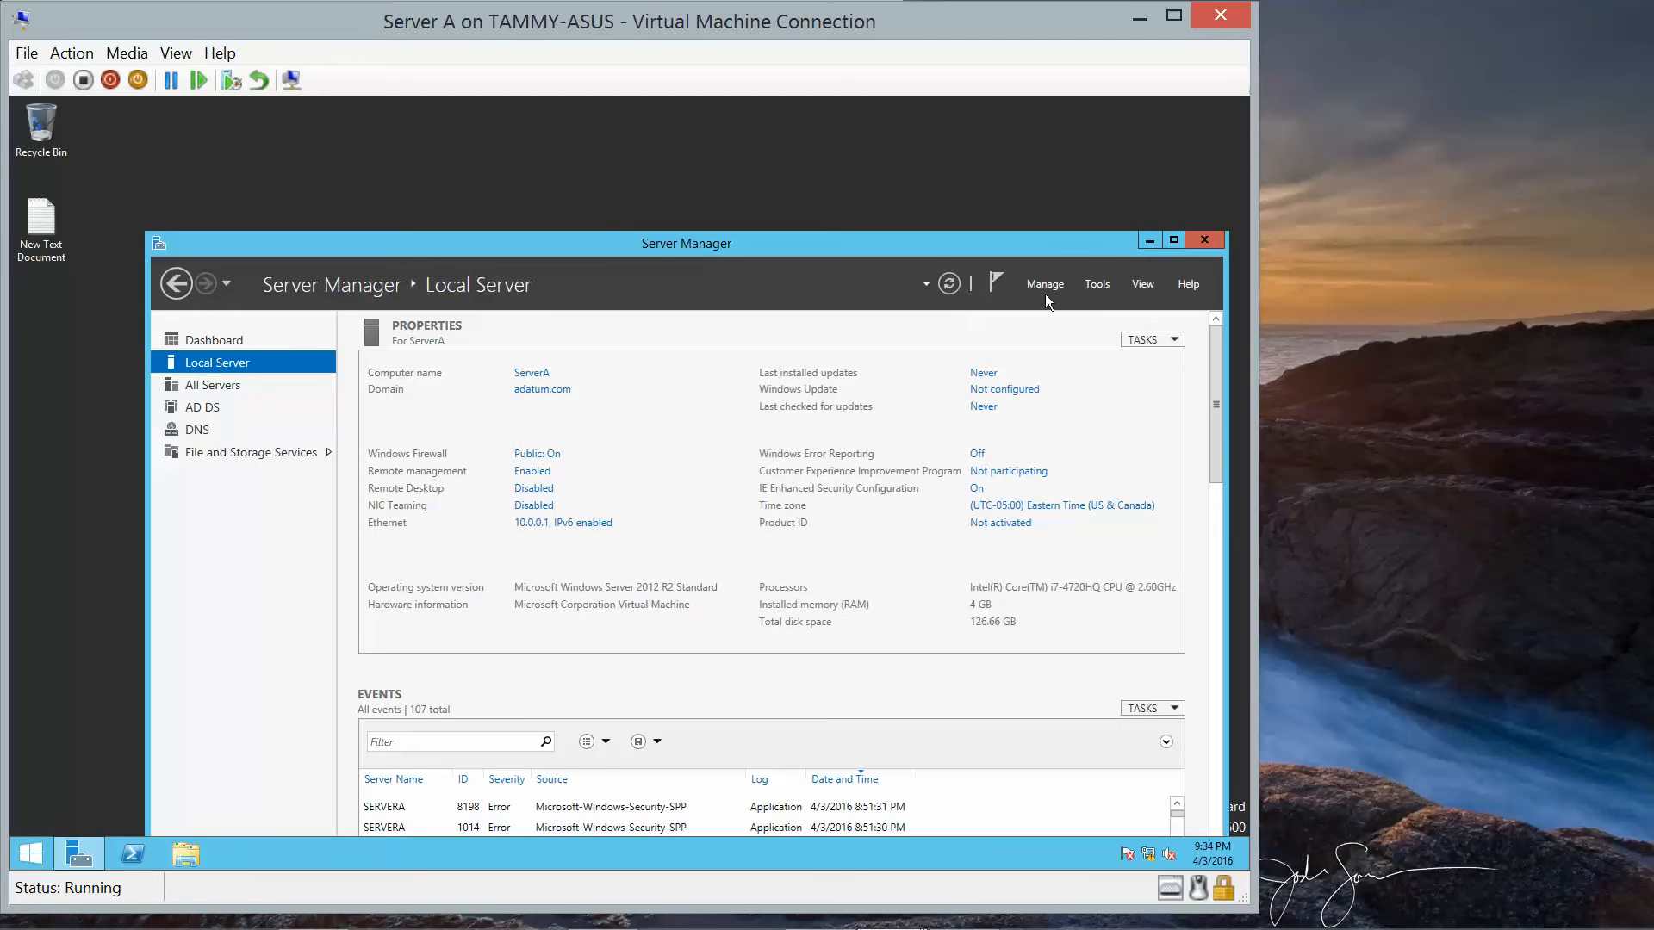
pyautogui.click(1098, 285)
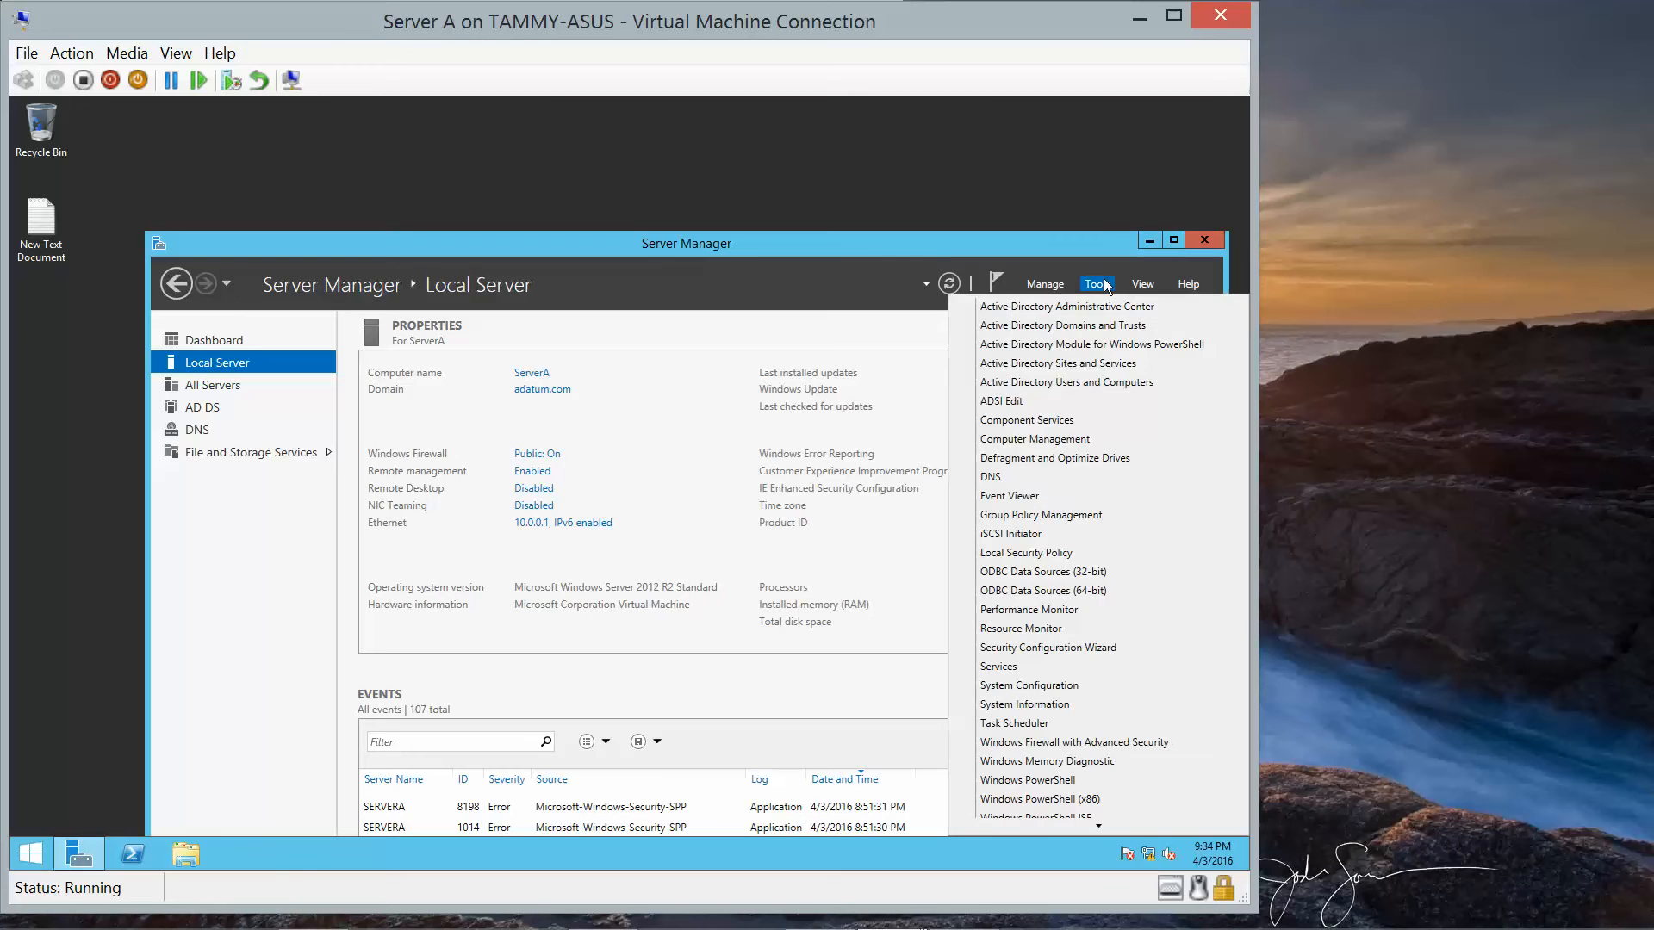
pyautogui.click(1064, 329)
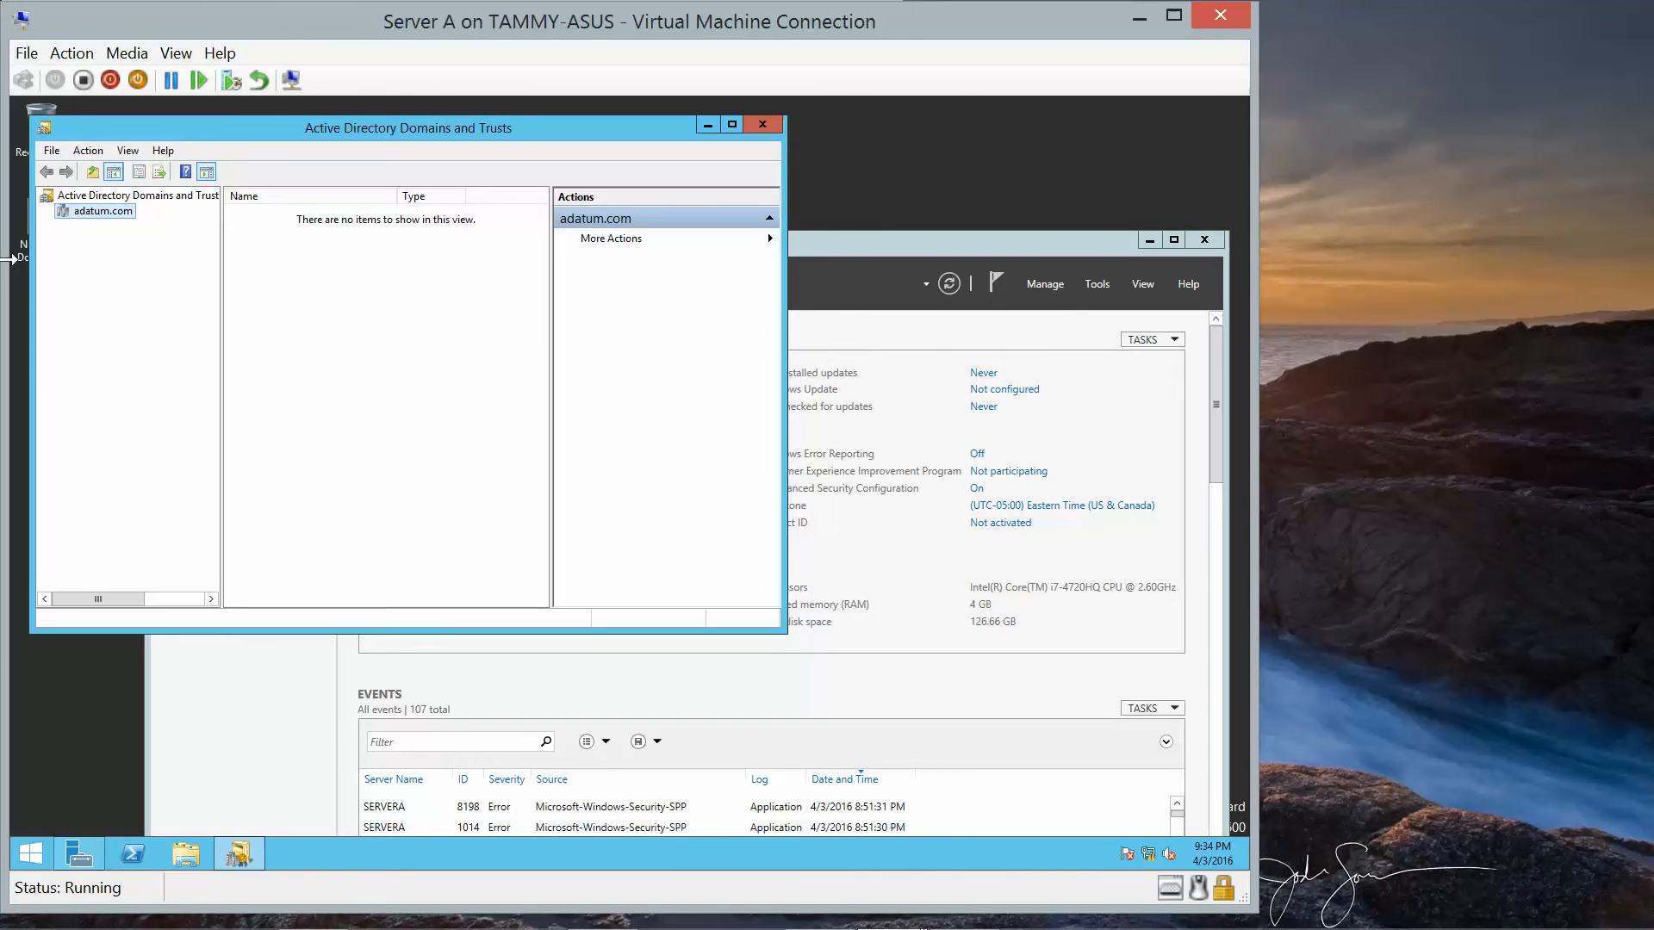
# Choose Manage on the adatum.com domain to open Active Directory Users and Computers.
pyautogui.click(93, 195)
pyautogui.click(98, 211)
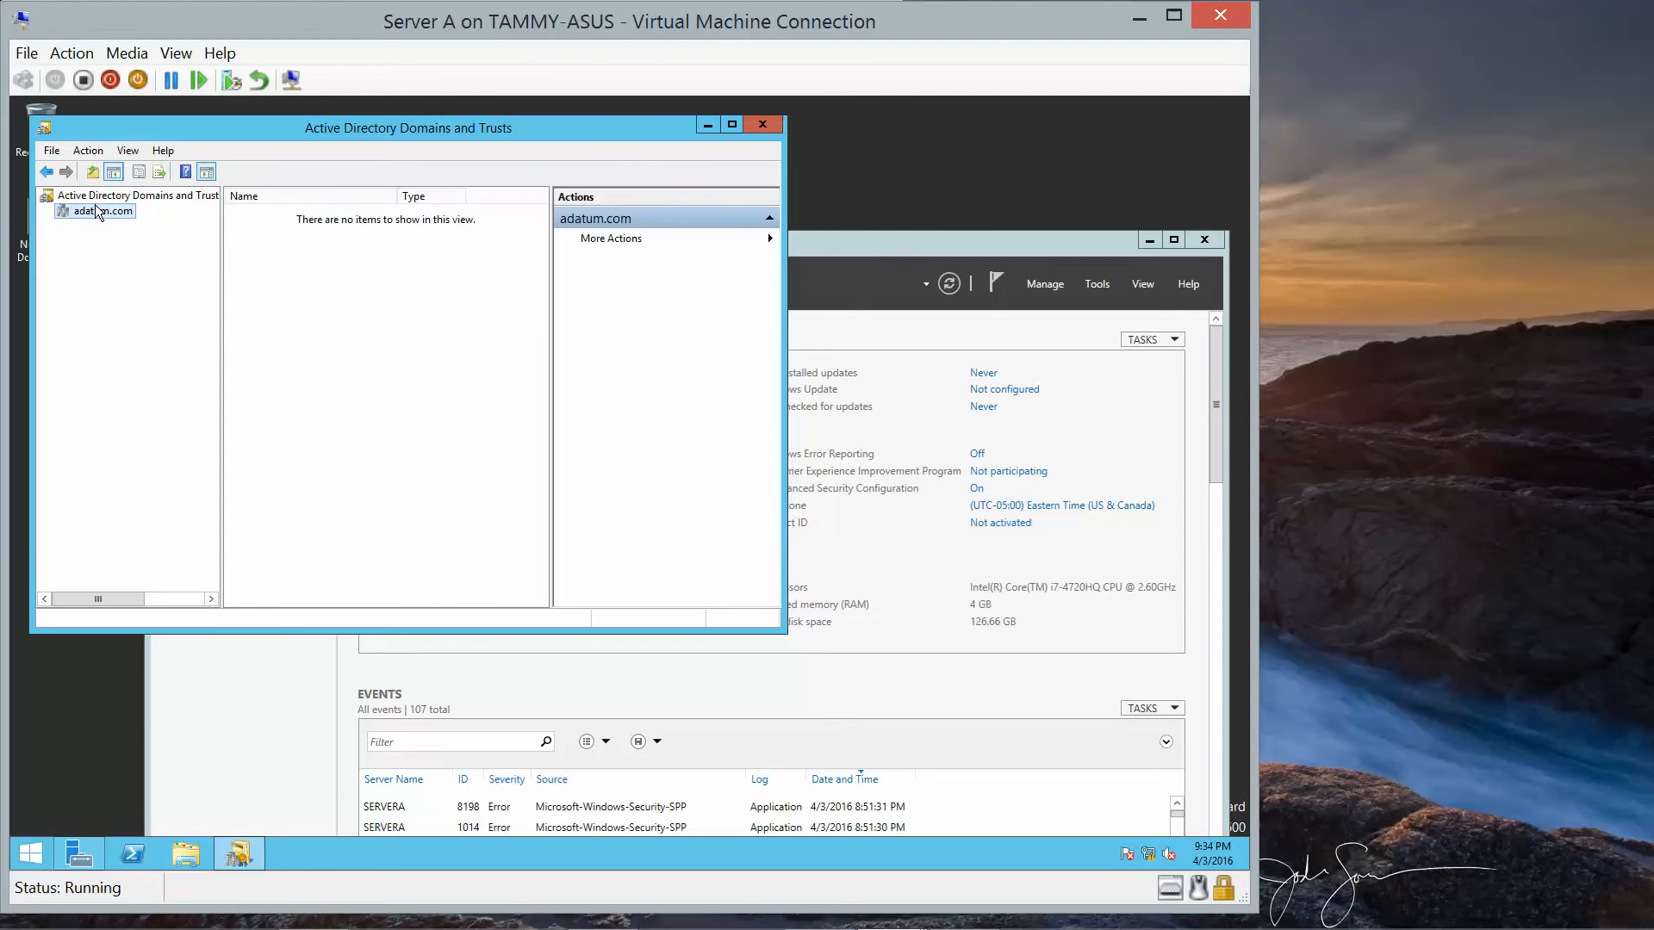
pyautogui.rightClick(97, 211)
pyautogui.click(157, 219)
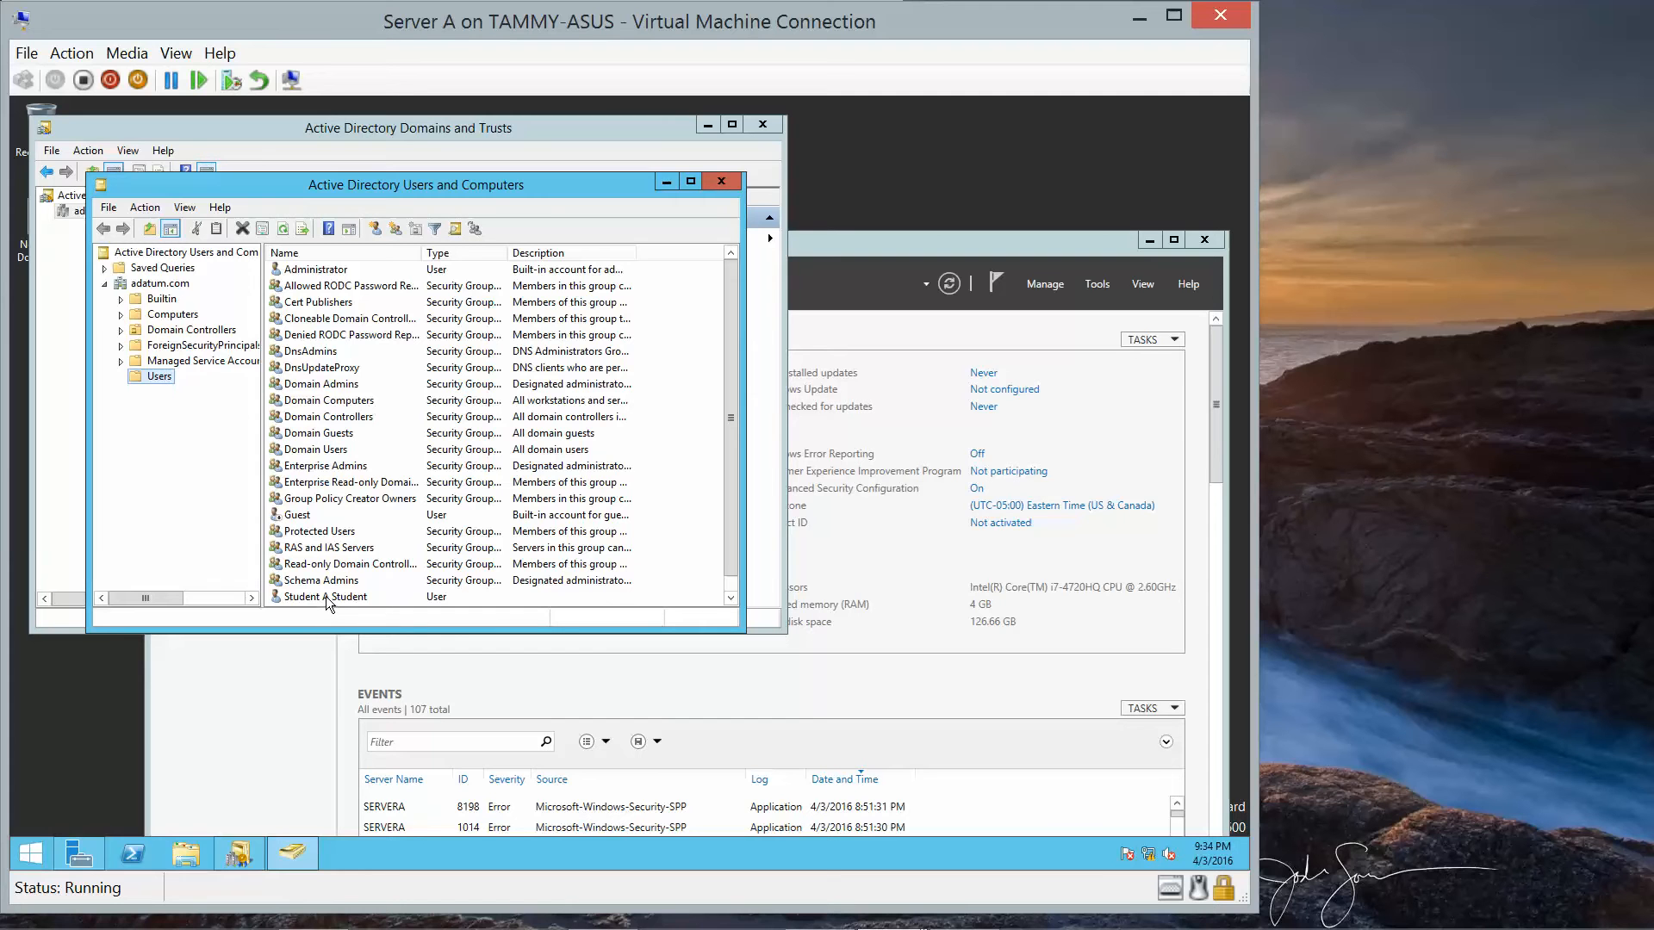
# Start a new user in Users with first name Student B, last name Student and a logon name.
pyautogui.rightClick(149, 377)
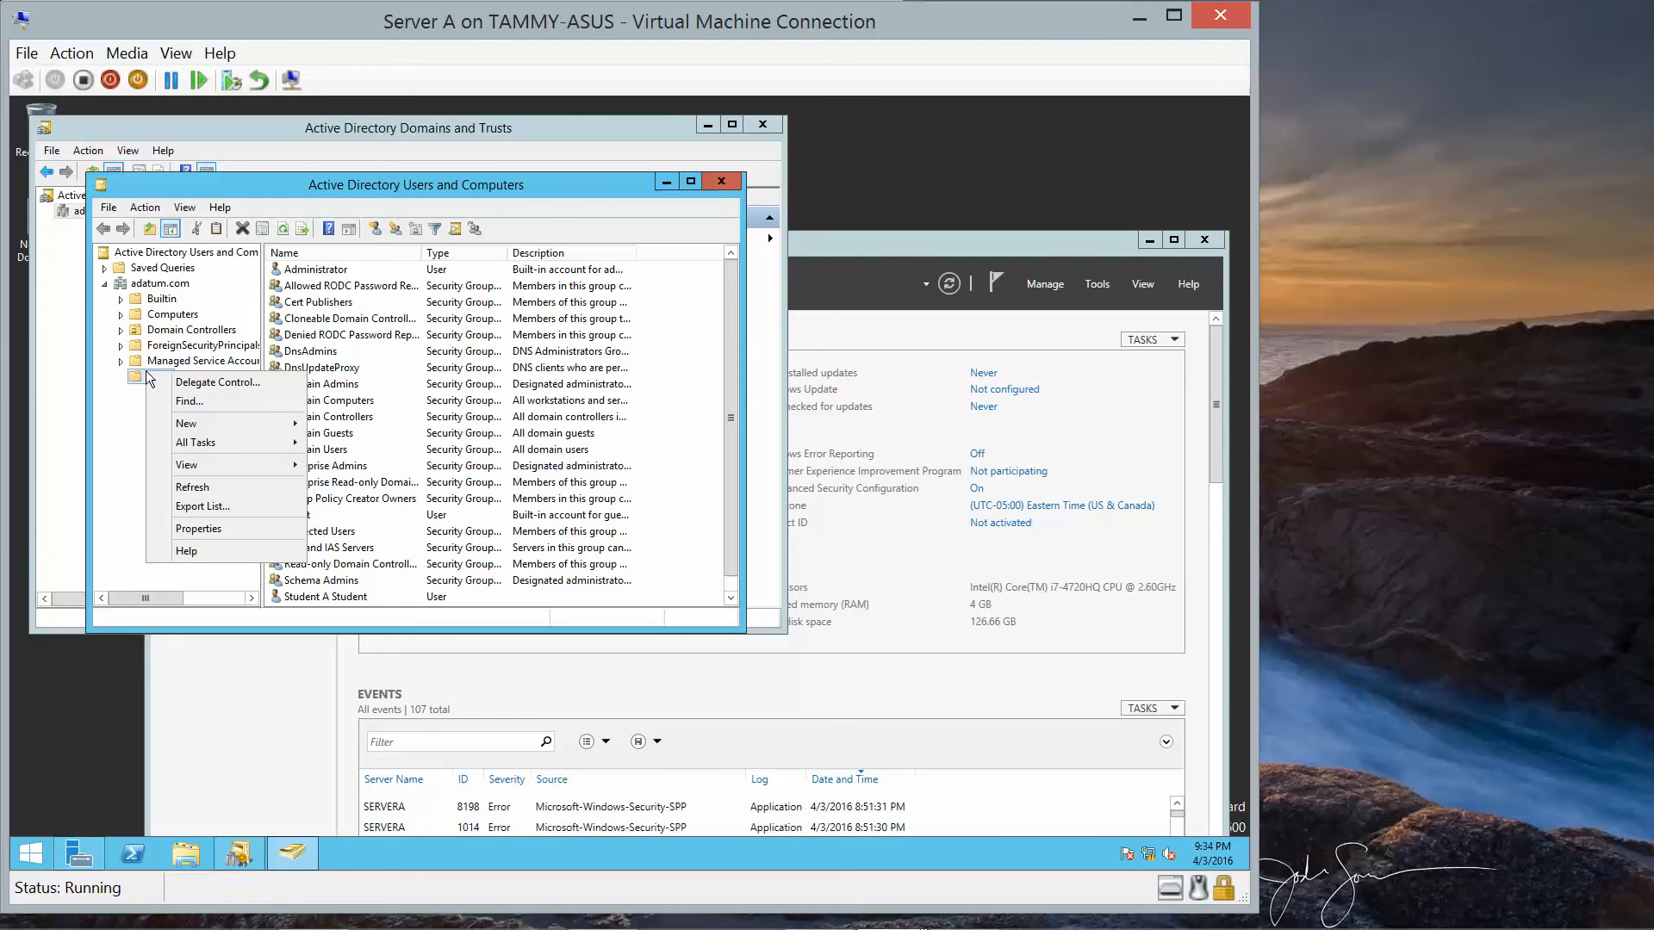
pyautogui.moveTo(202, 432)
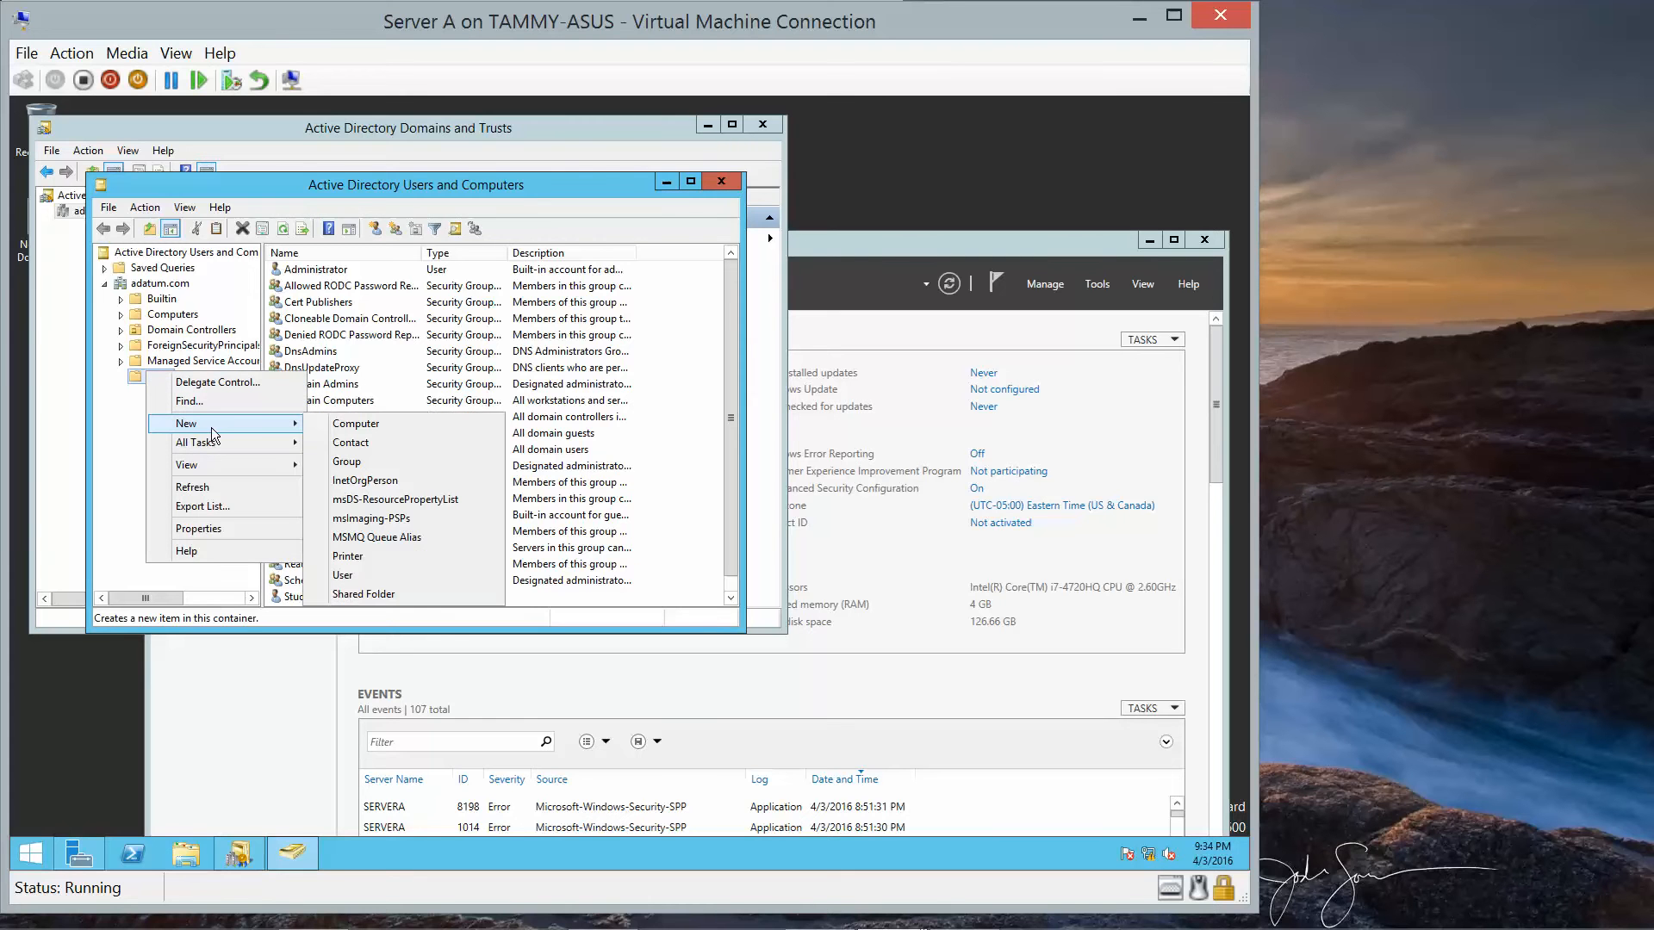
pyautogui.click(374, 576)
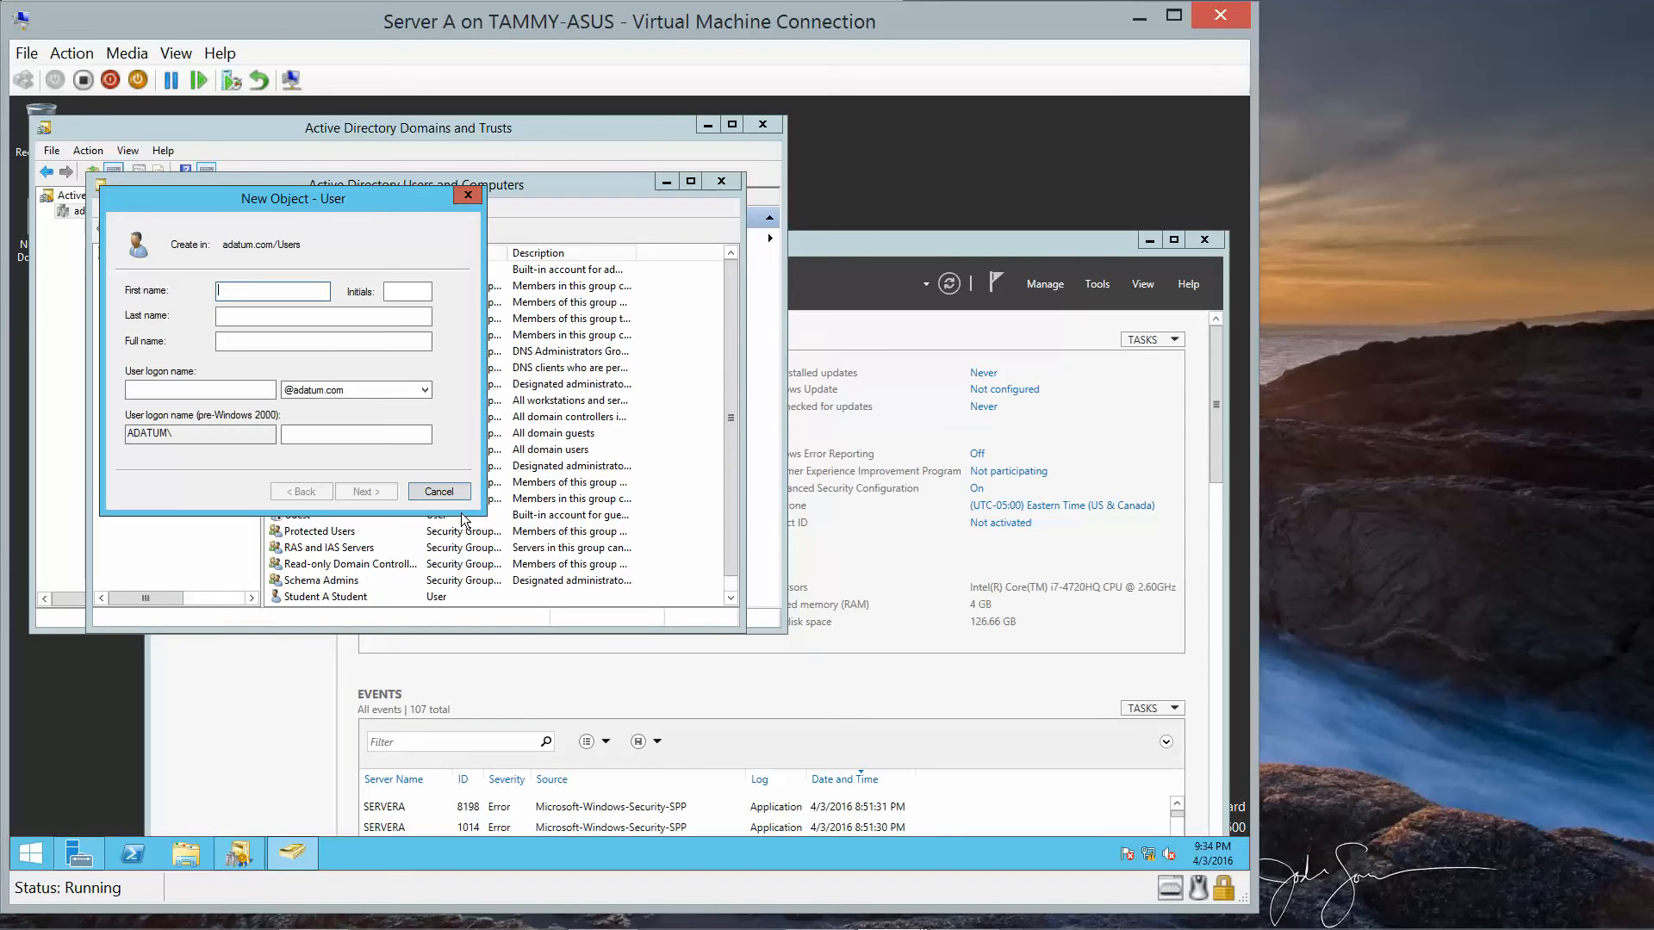
pyautogui.write('Student B')
pyautogui.click(202, 388)
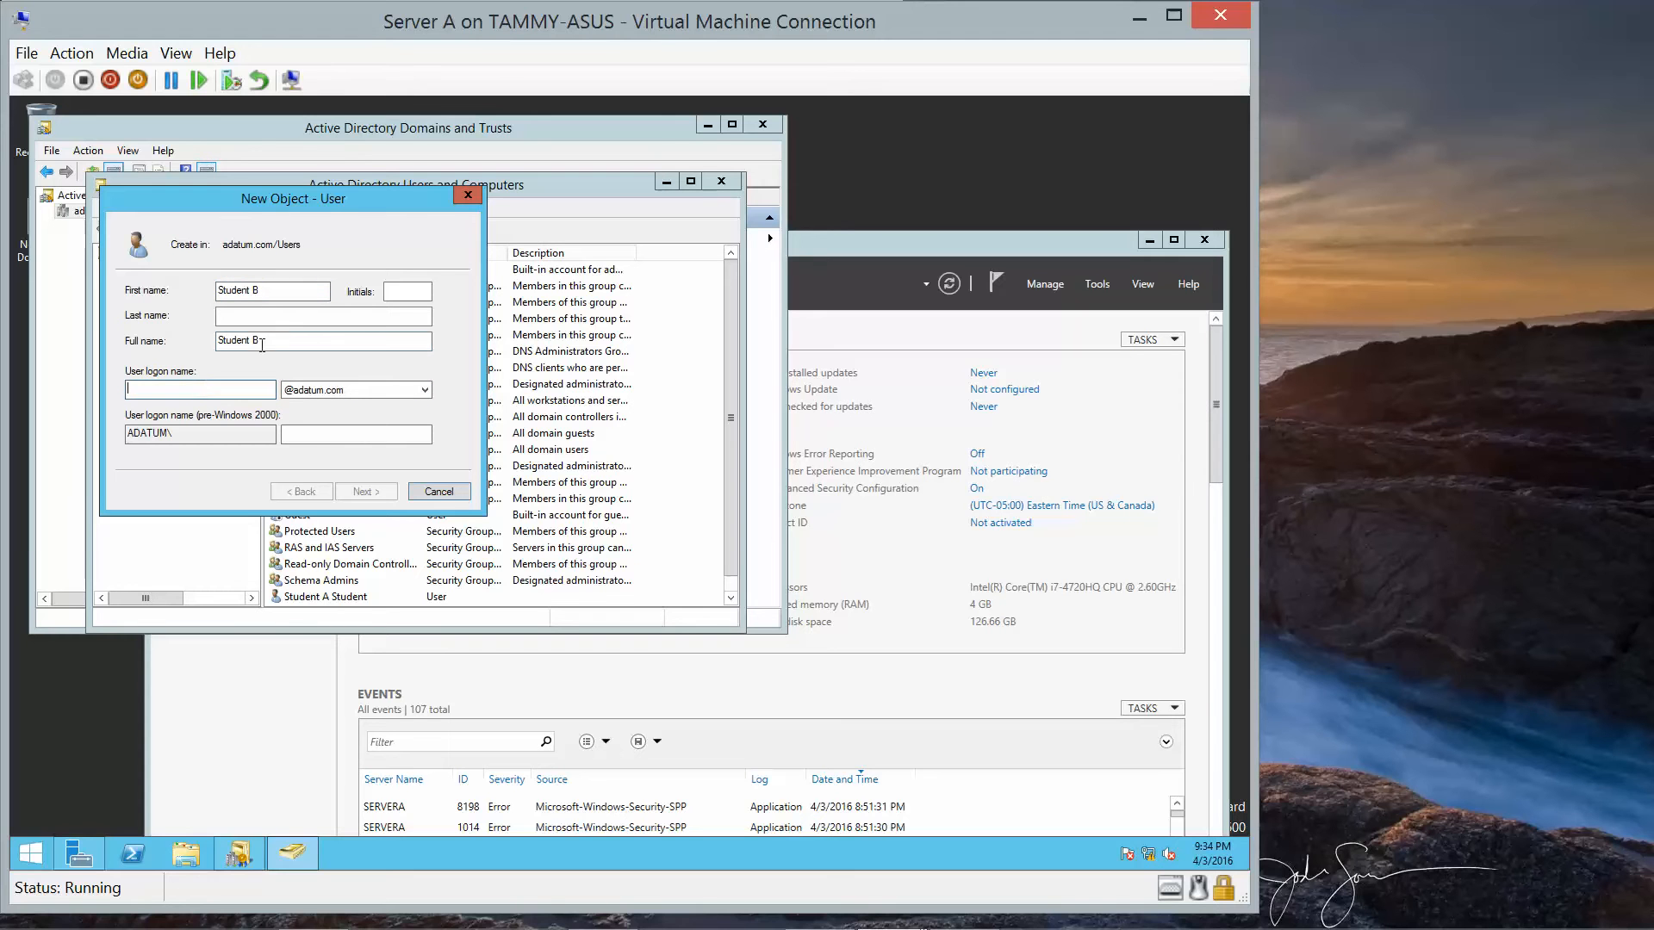
pyautogui.click(273, 316)
pyautogui.write('Student')
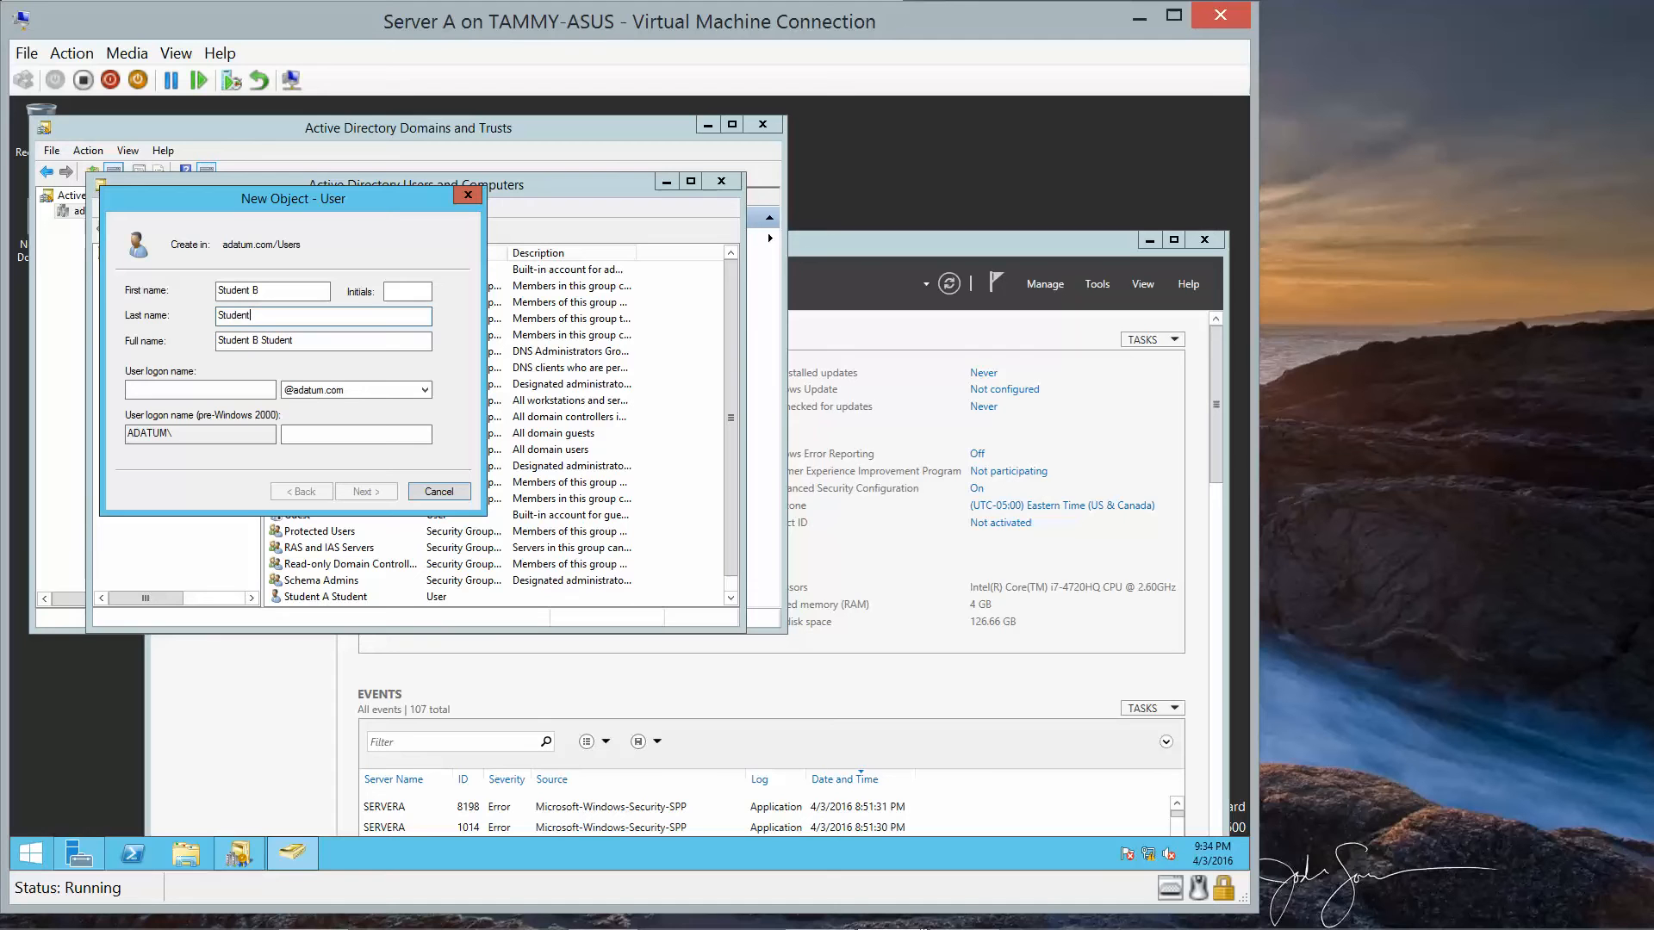
pyautogui.click(209, 390)
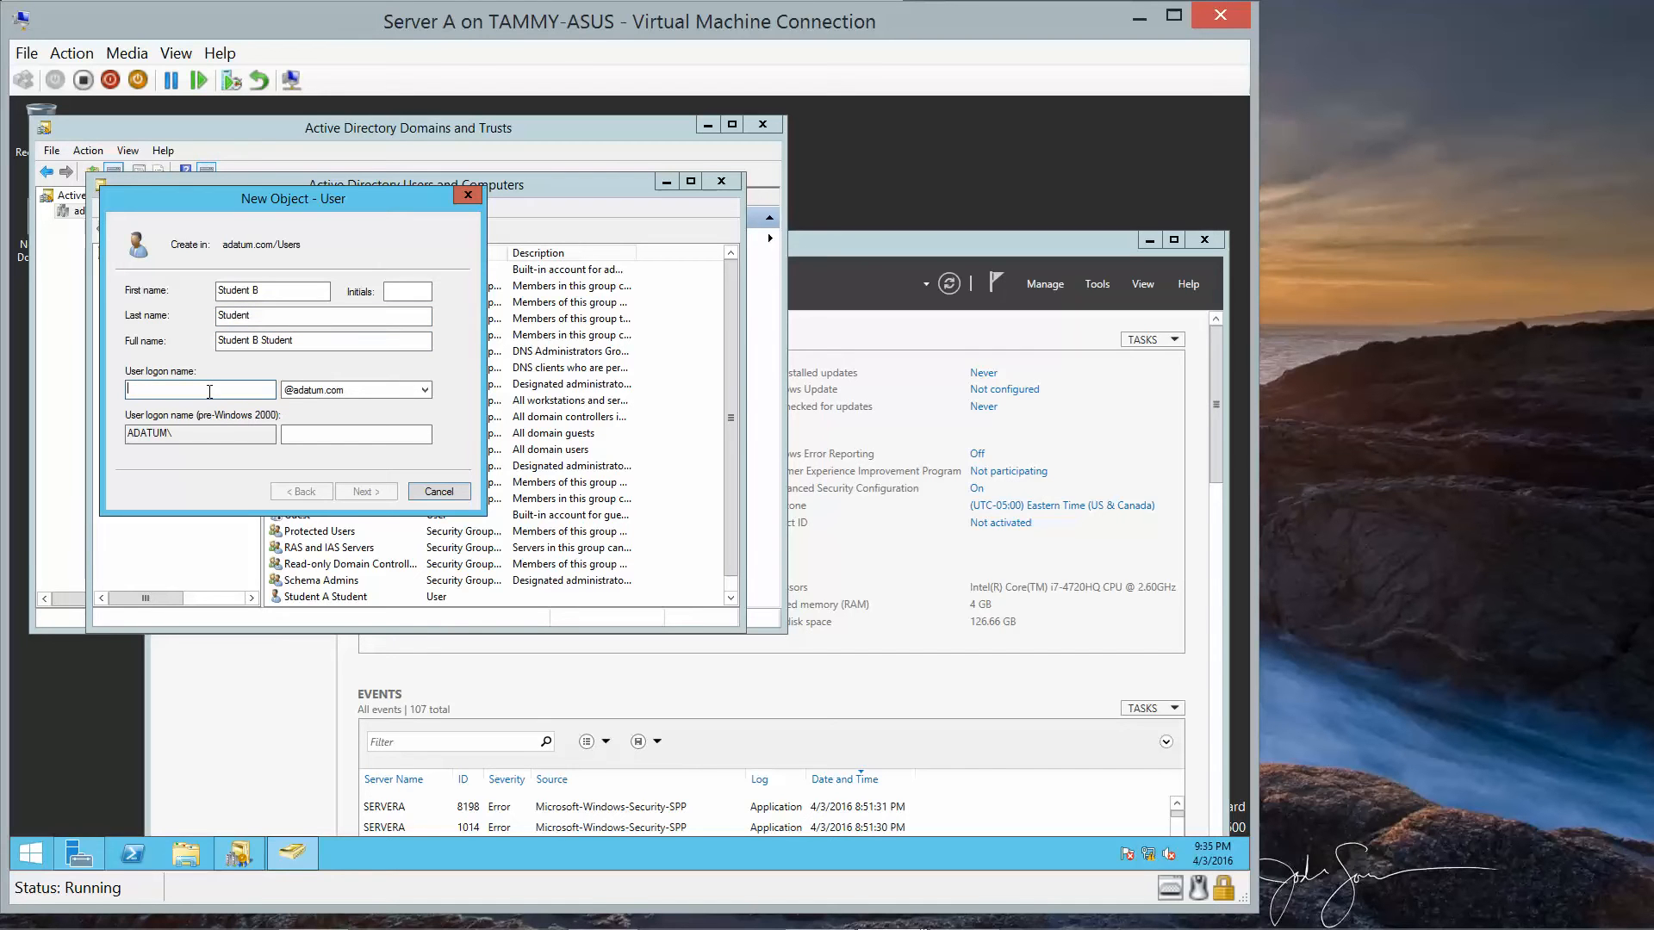
pyautogui.write('StudentB')
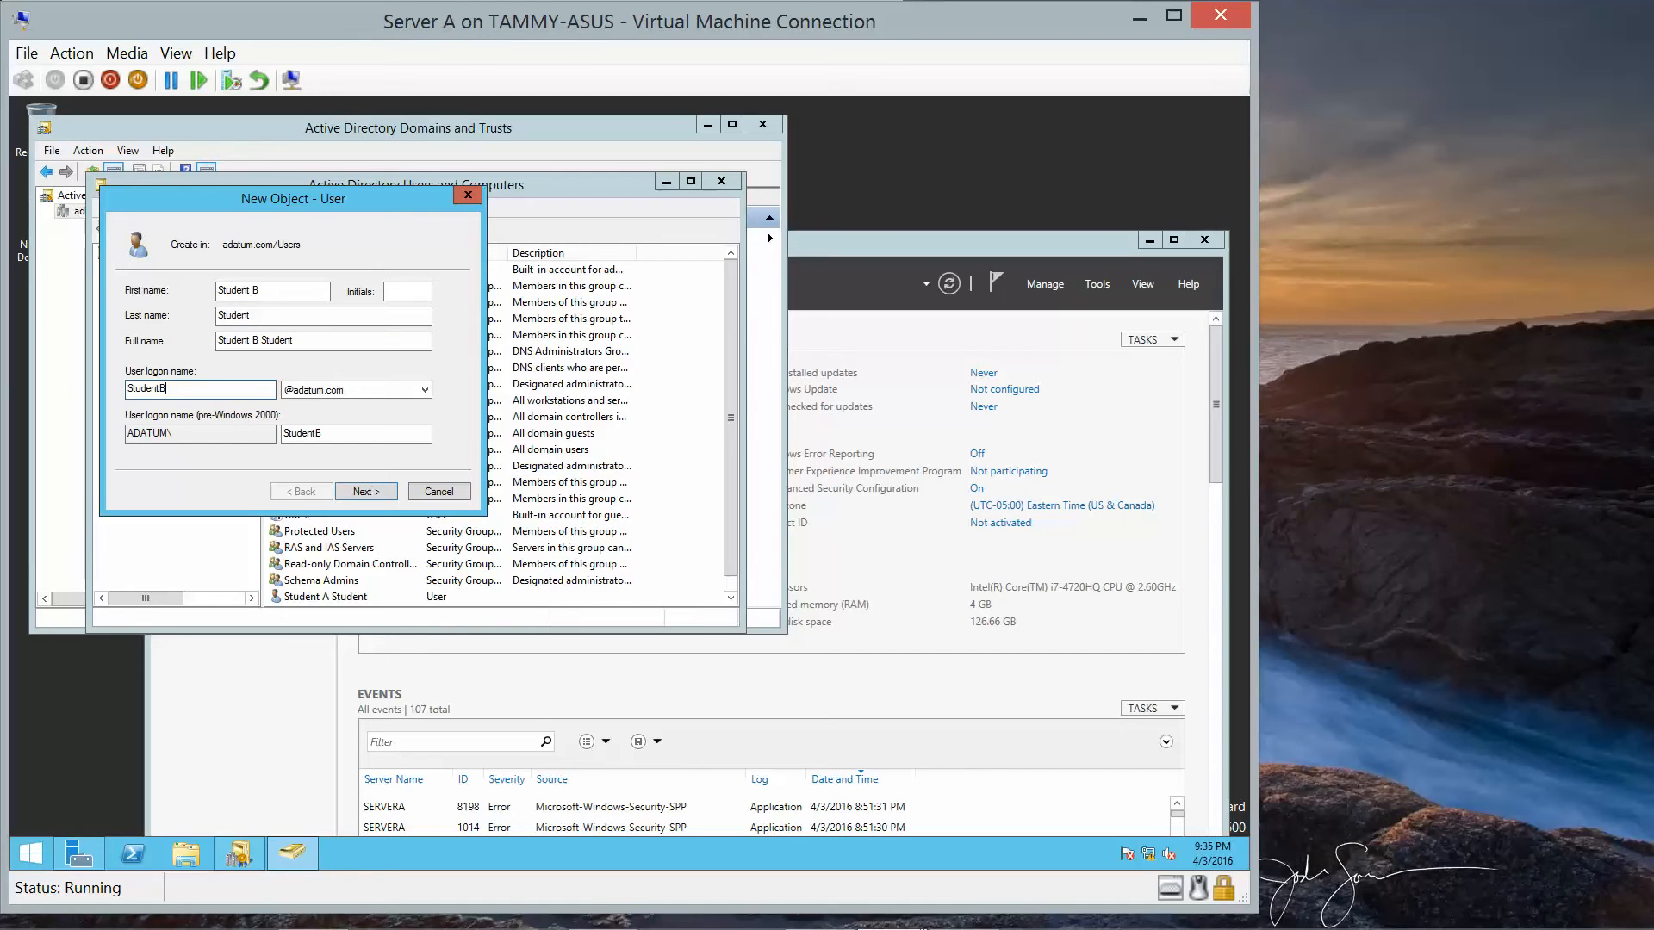
# Set the account password, tick cannot-change and never-expires instead of forced change, and finish.
pyautogui.click(362, 493)
pyautogui.click(132, 347)
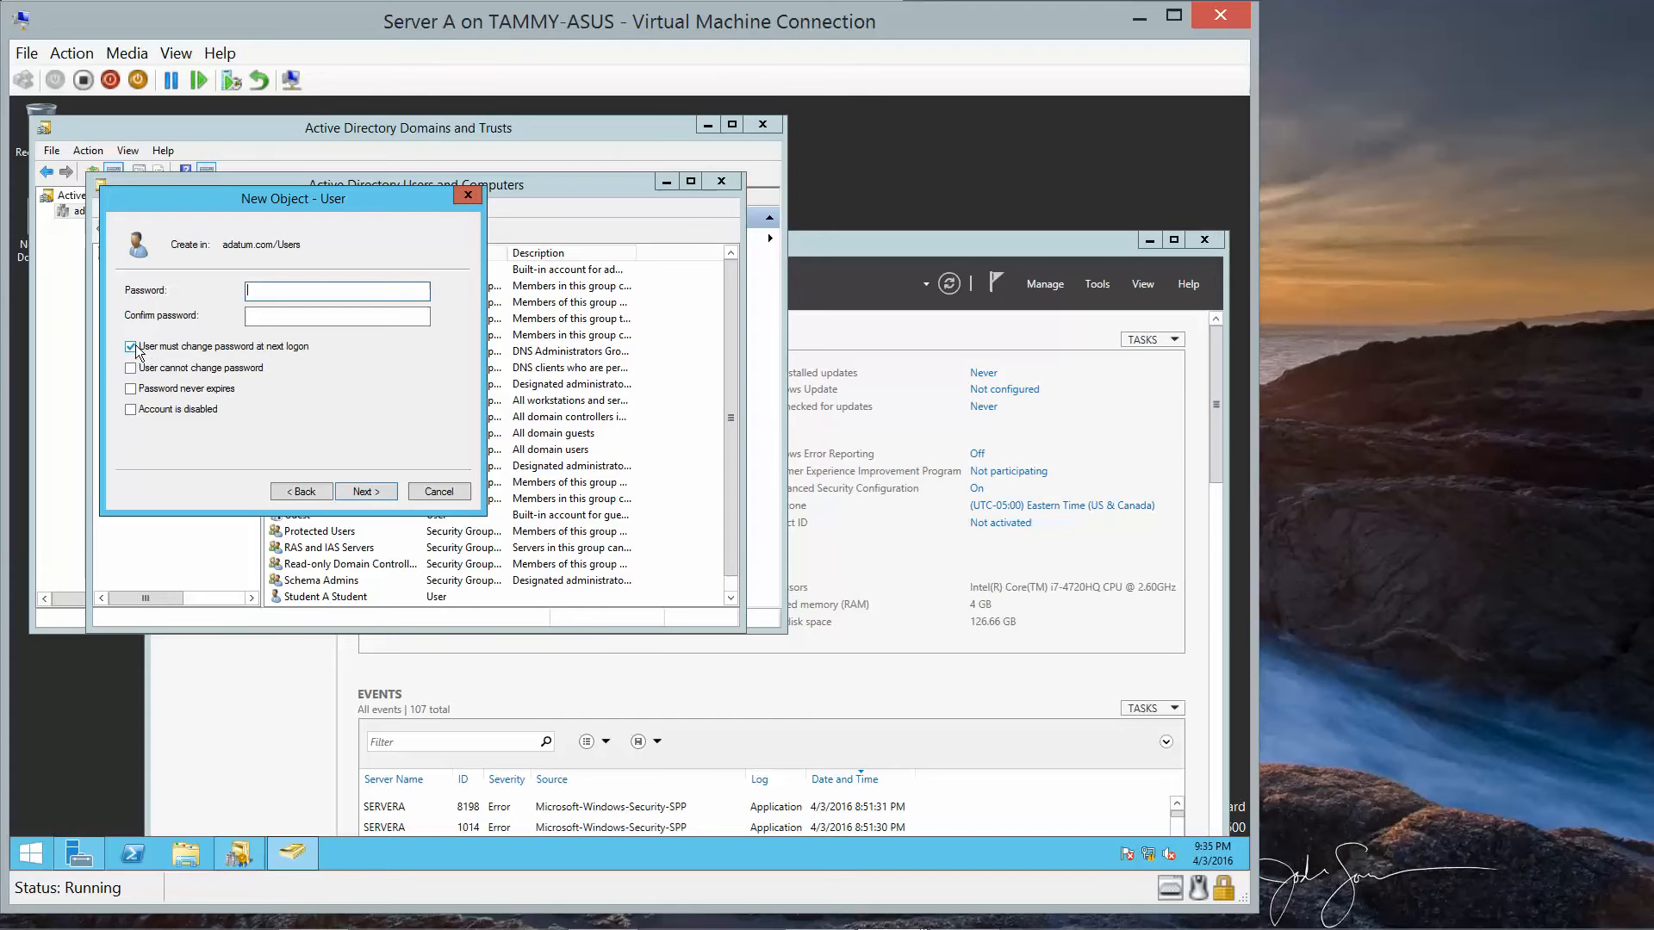
pyautogui.click(131, 369)
pyautogui.click(131, 389)
pyautogui.click(315, 290)
pyautogui.write('Pa$$w0rd')
pyautogui.press('Tab')
pyautogui.write('Pa$$')
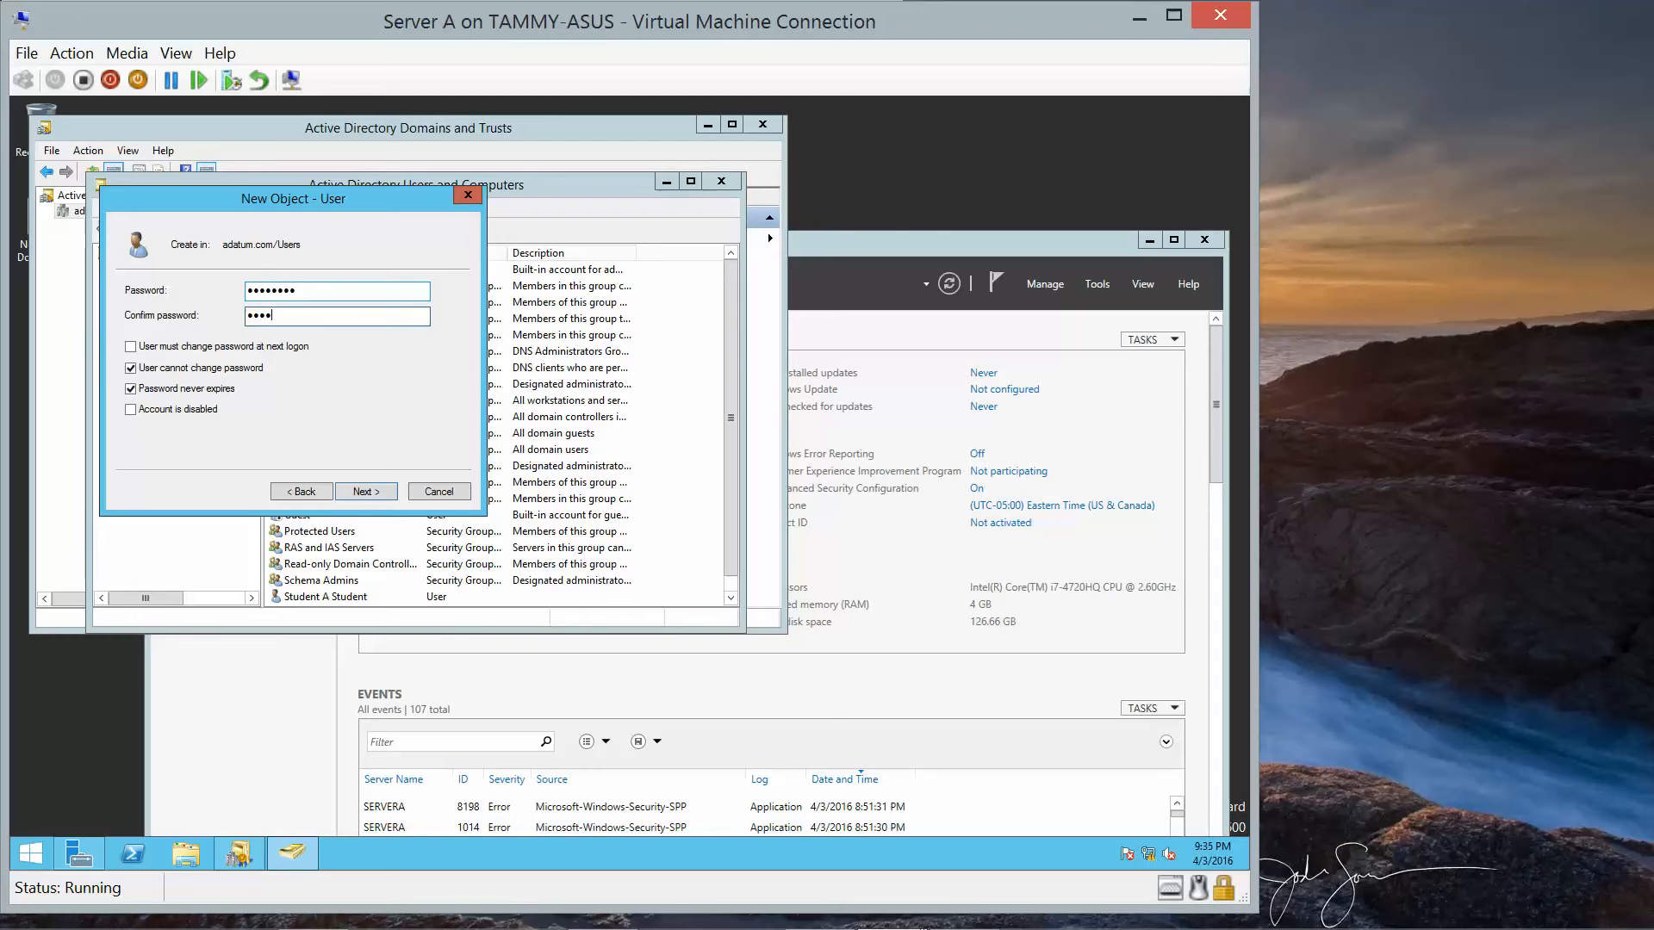
pyautogui.write('w0rd')
pyautogui.click(372, 493)
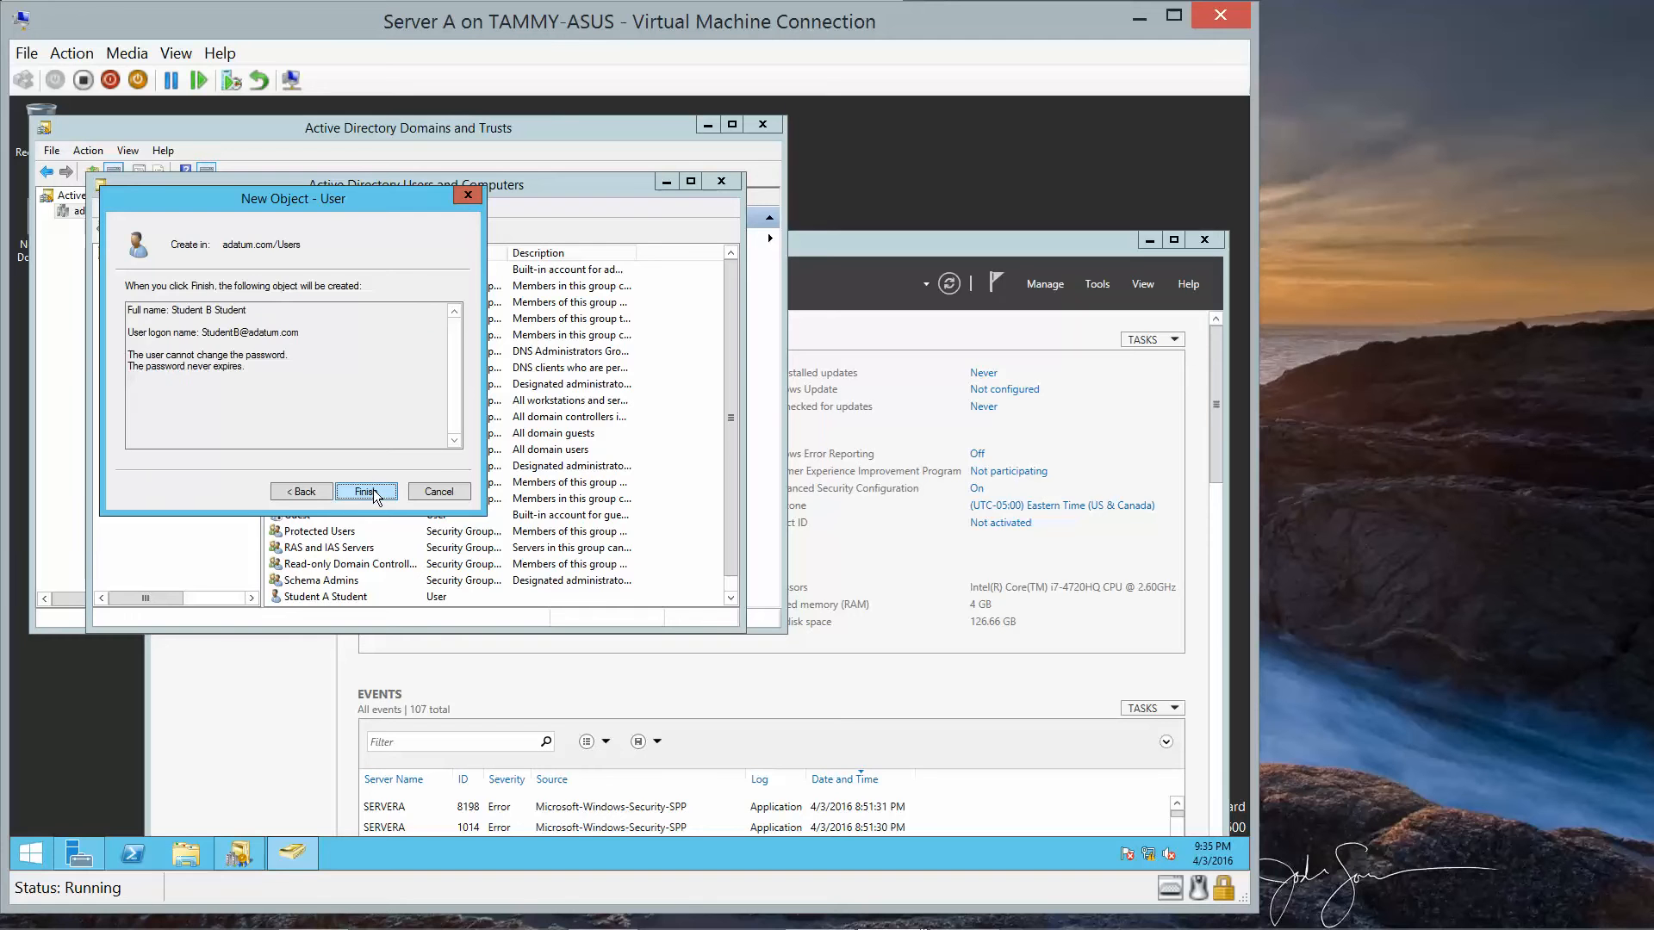
pyautogui.click(374, 492)
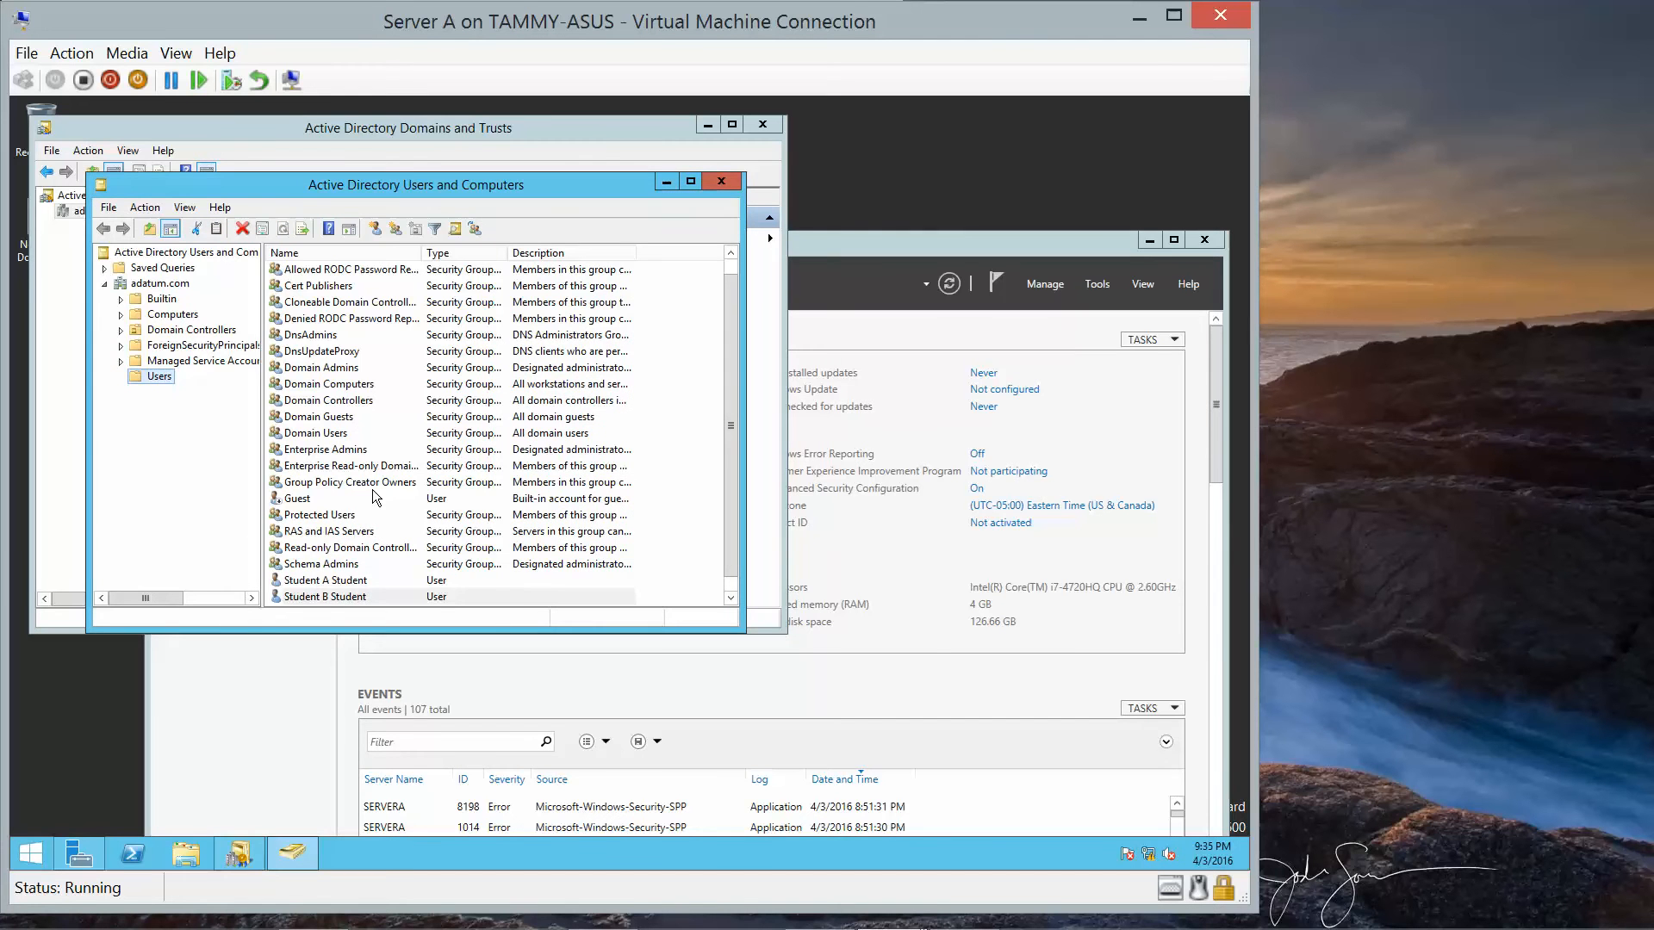
pyautogui.click(348, 580)
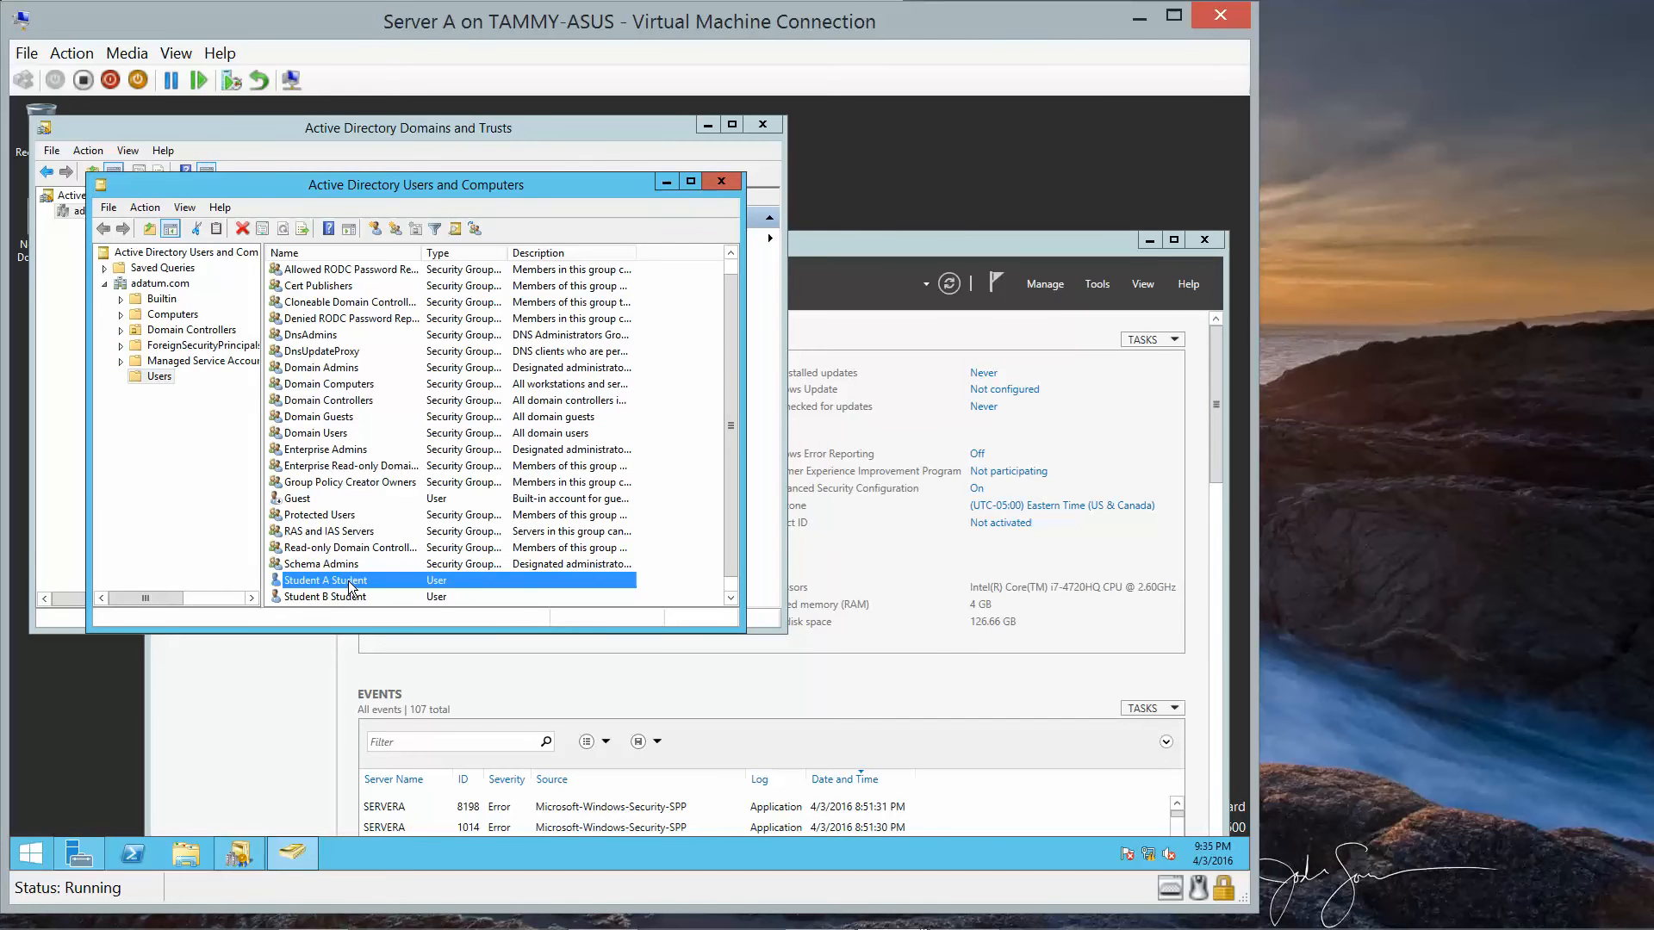
pyautogui.doubleClick(346, 581)
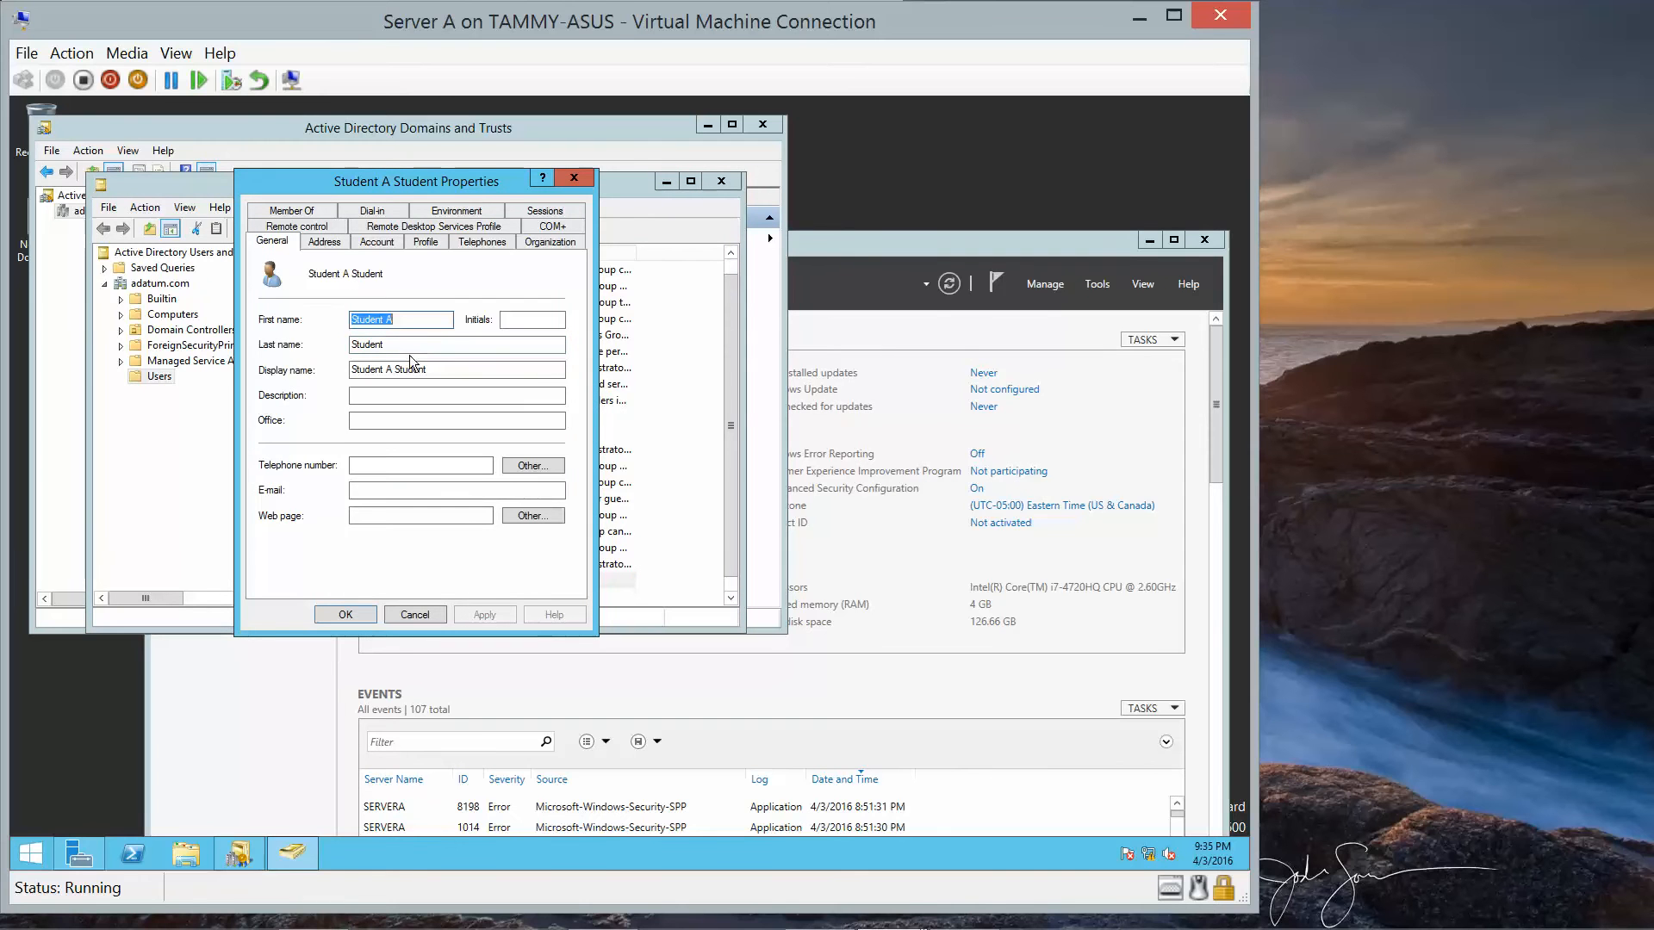
pyautogui.click(376, 242)
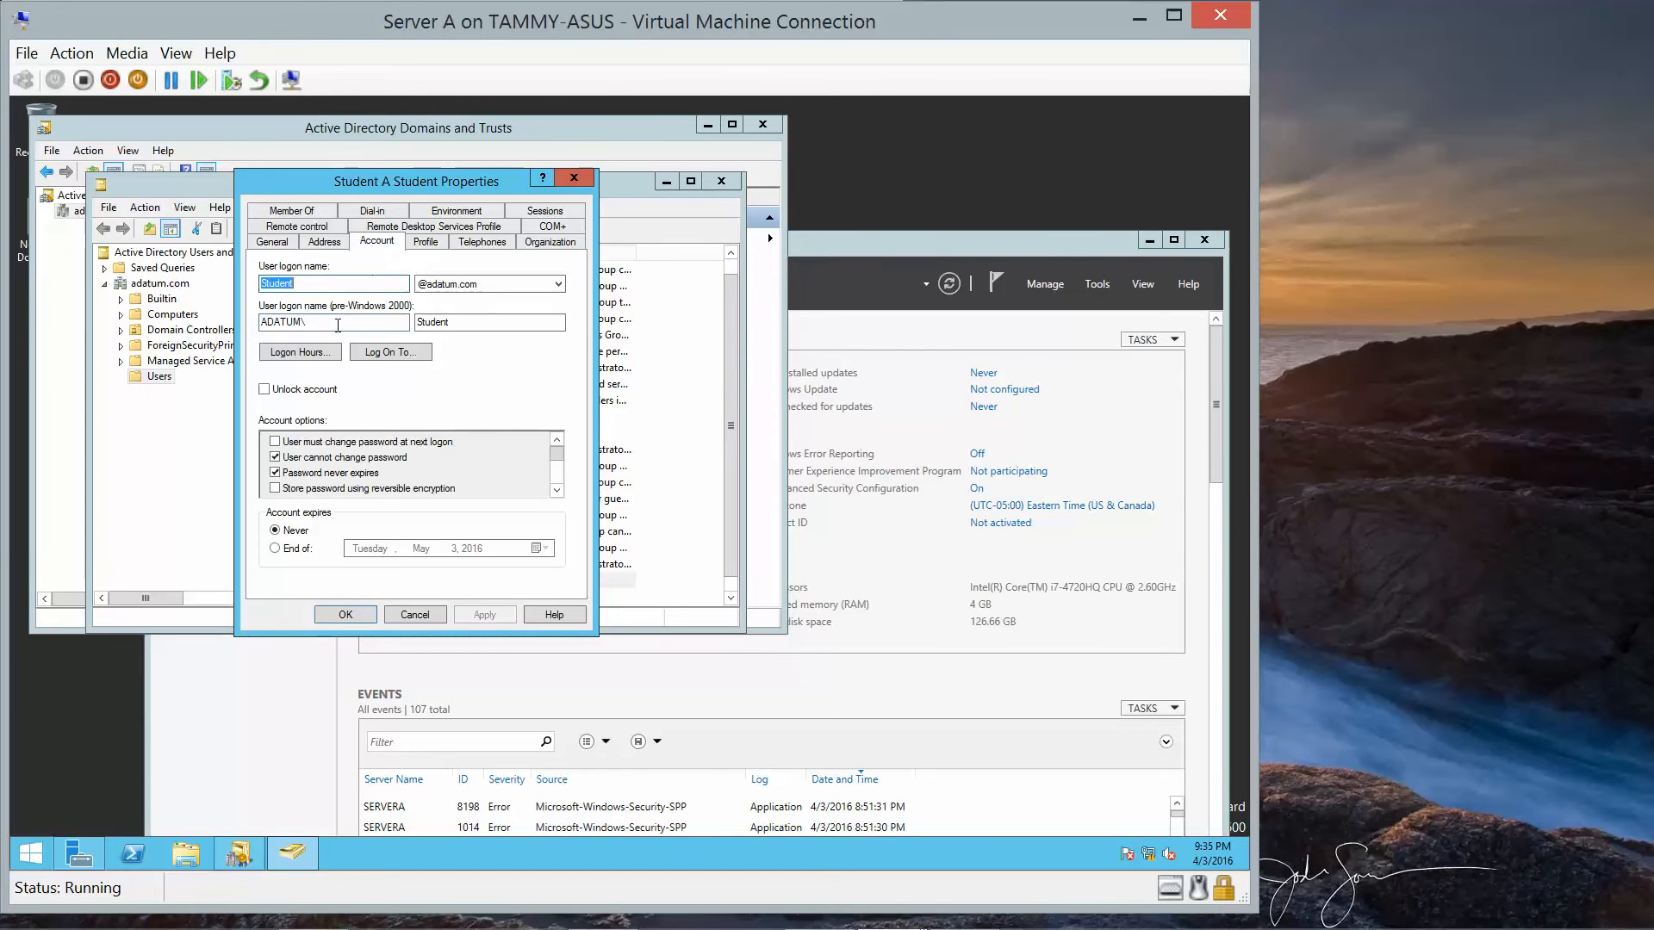
pyautogui.click(319, 285)
pyautogui.write('A')
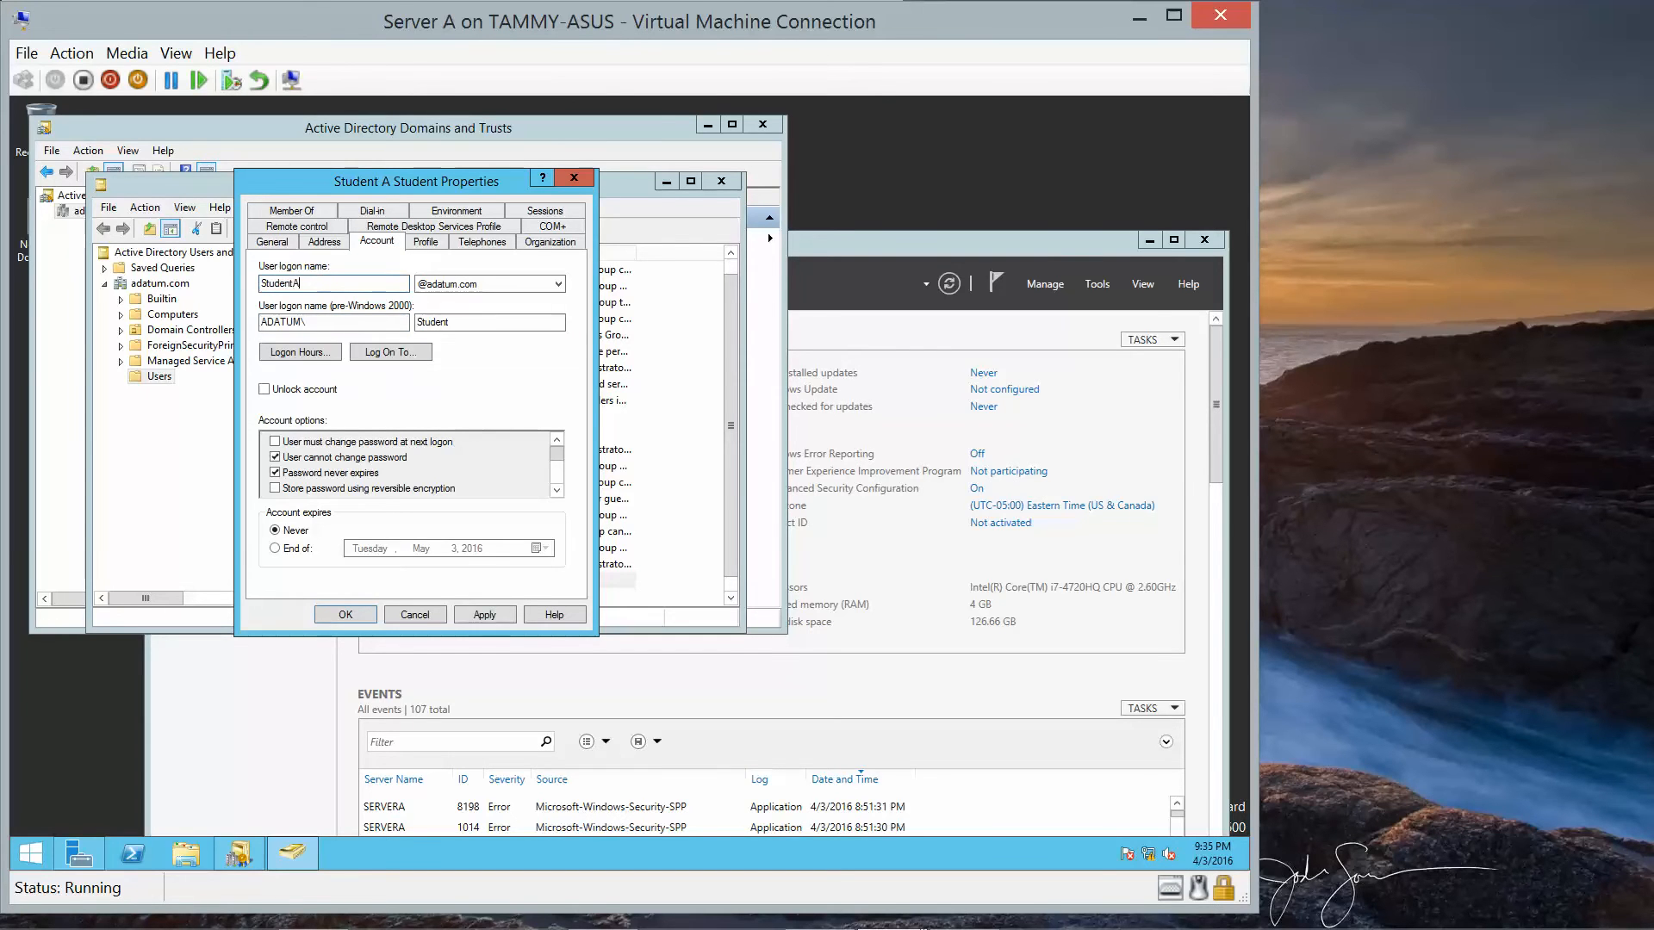
pyautogui.click(349, 613)
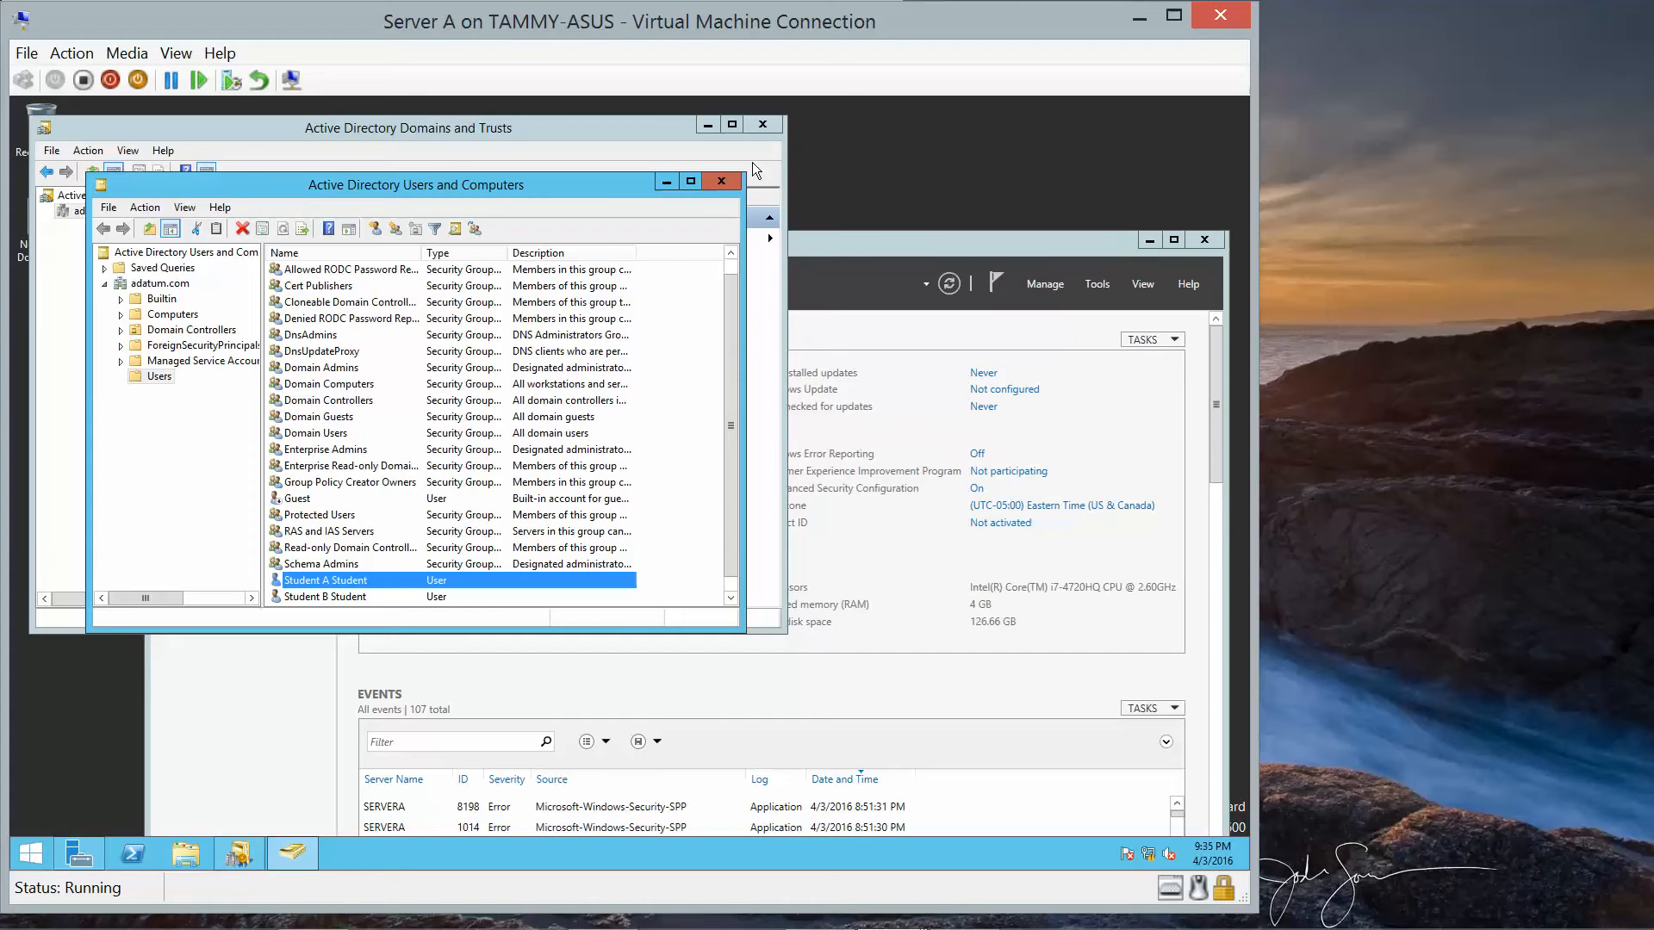
# Close Active Directory Users and Computers, Domains and Trusts, and Server Manager on Server A.
pyautogui.click(721, 182)
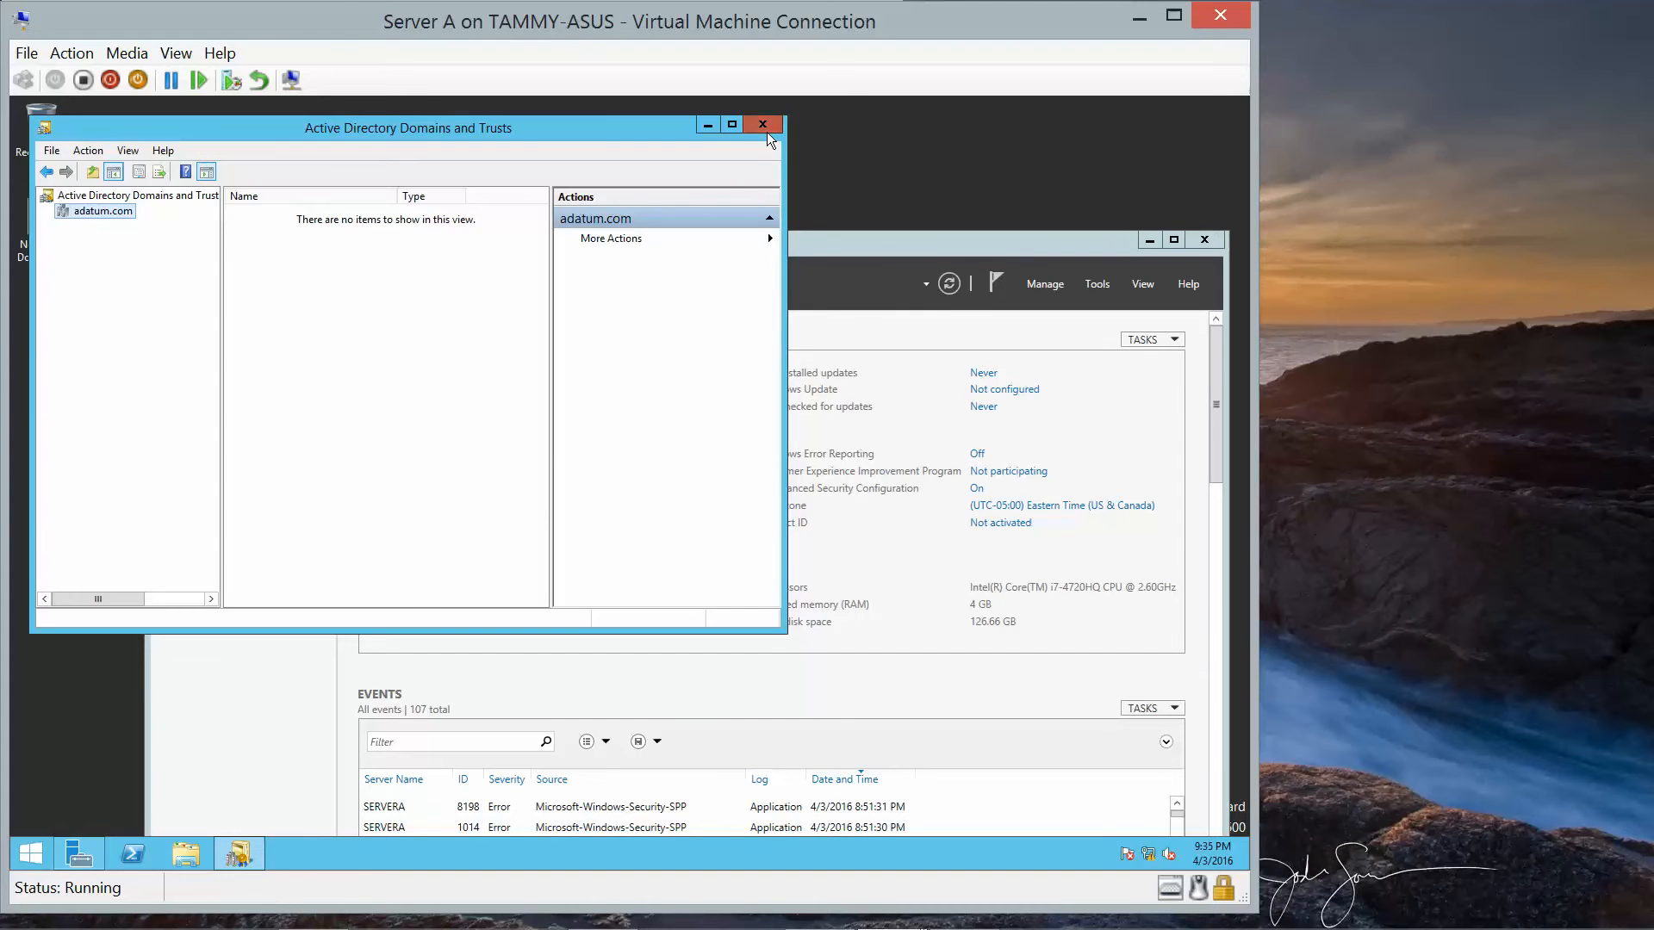
pyautogui.click(766, 131)
pyautogui.click(1205, 241)
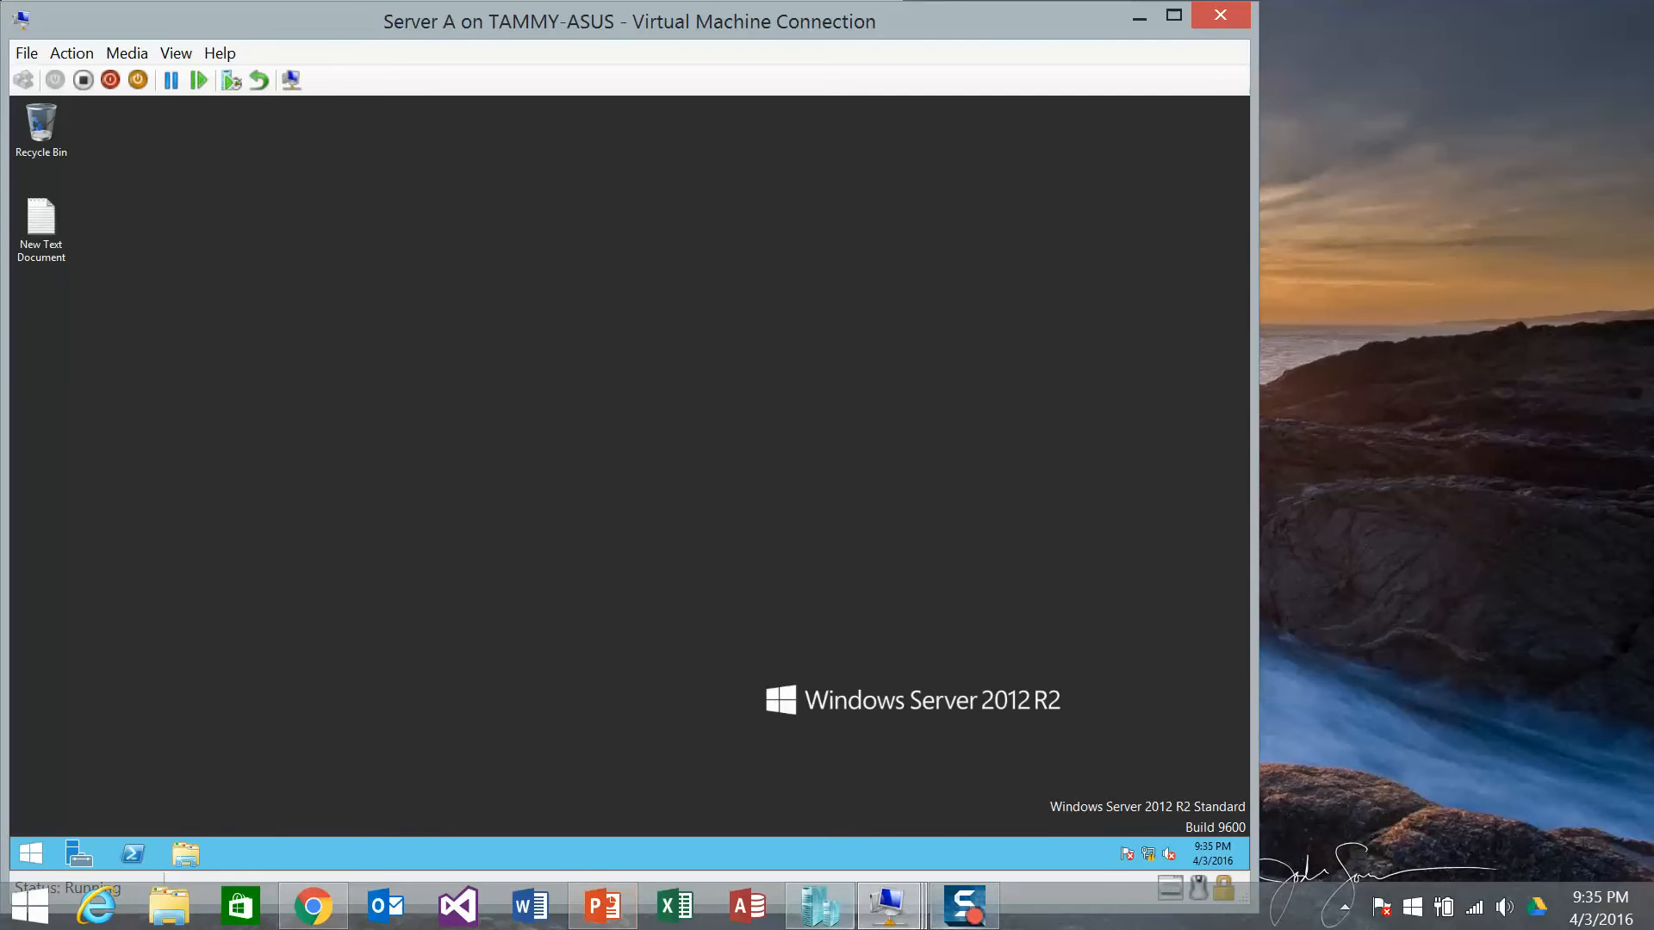
# On Server B, sign in as Other user adatum\studenta with the account password.
pyautogui.moveTo(906, 918)
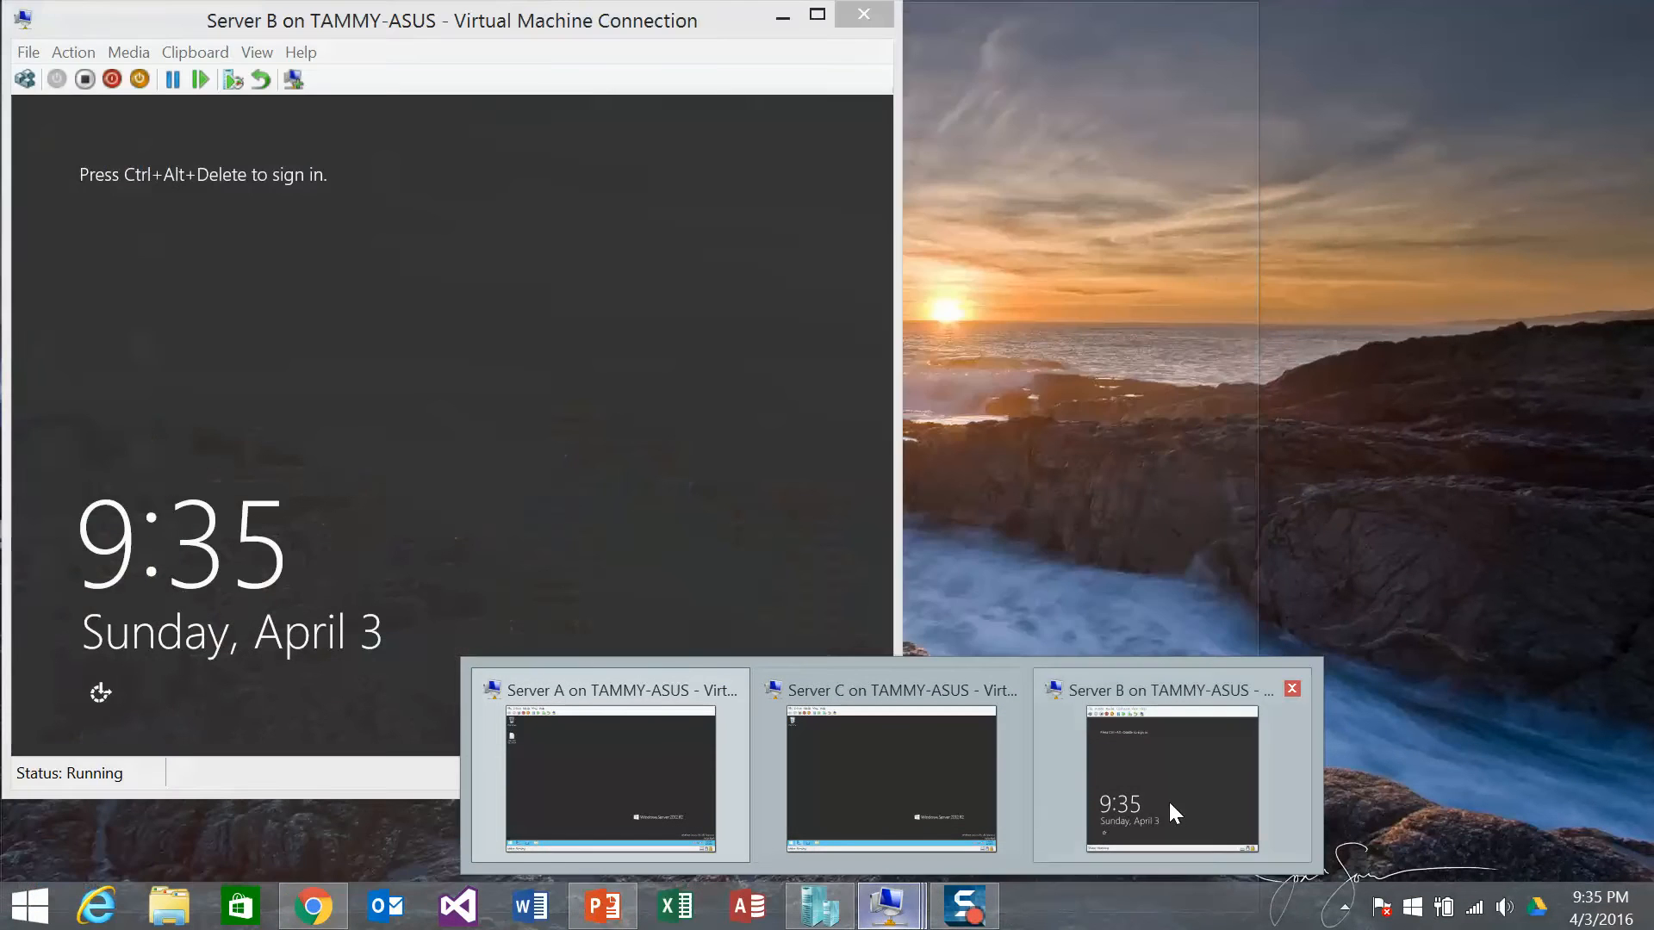
pyautogui.click(1170, 805)
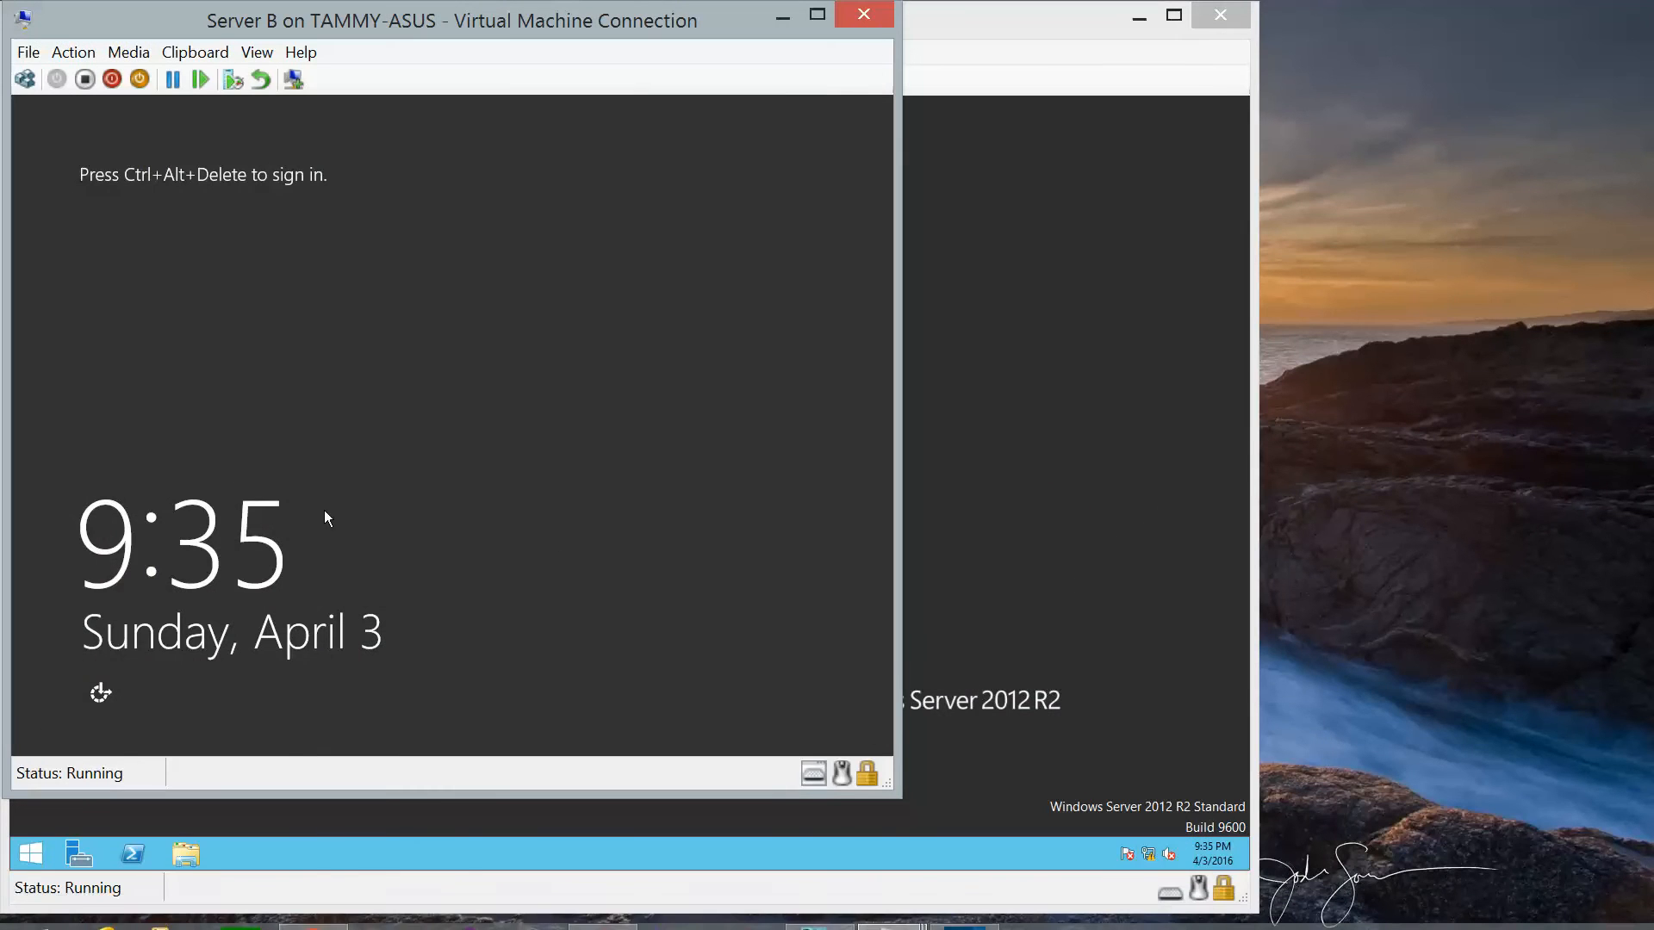
pyautogui.click(26, 80)
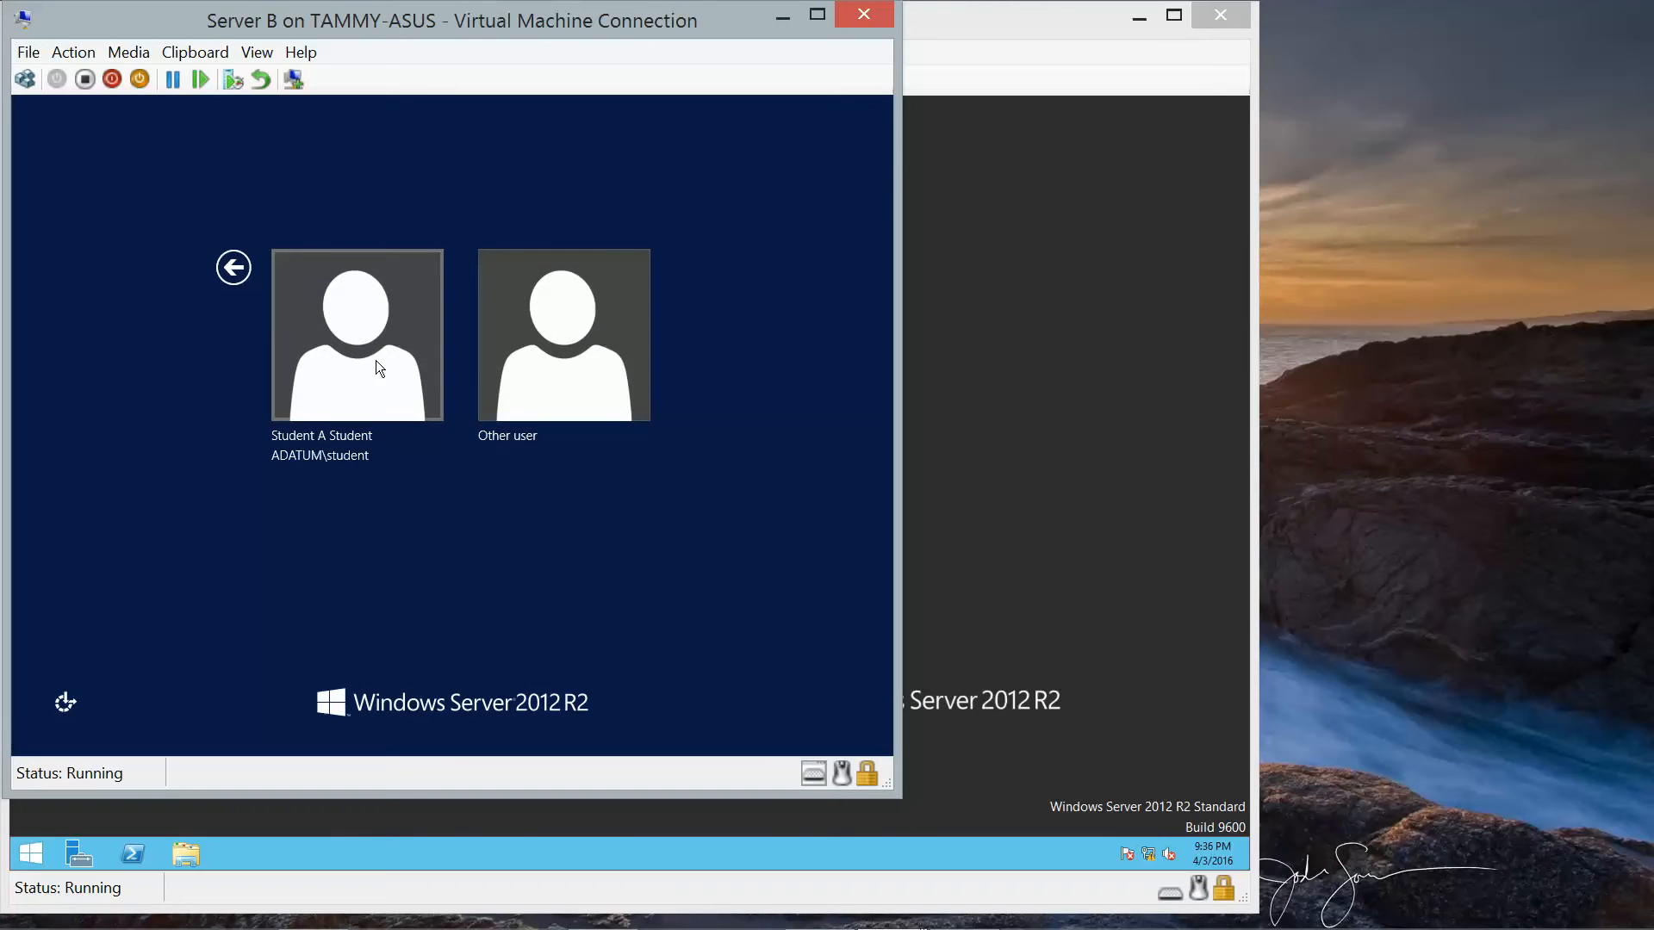
pyautogui.click(548, 398)
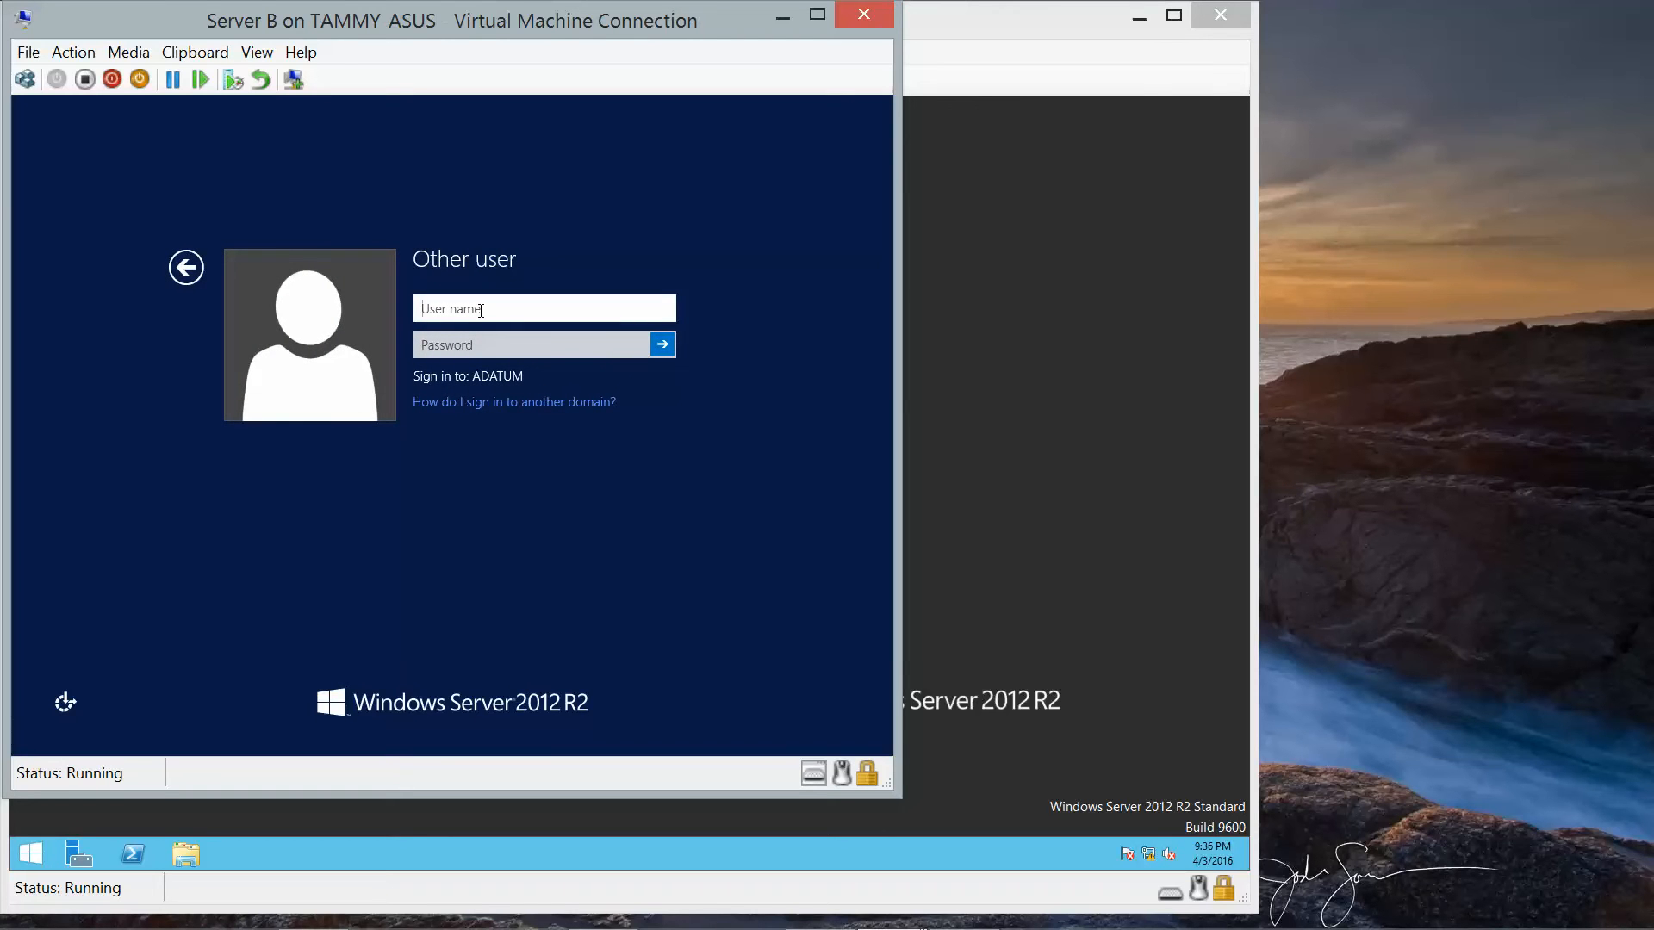
pyautogui.write('adatum\\studenta')
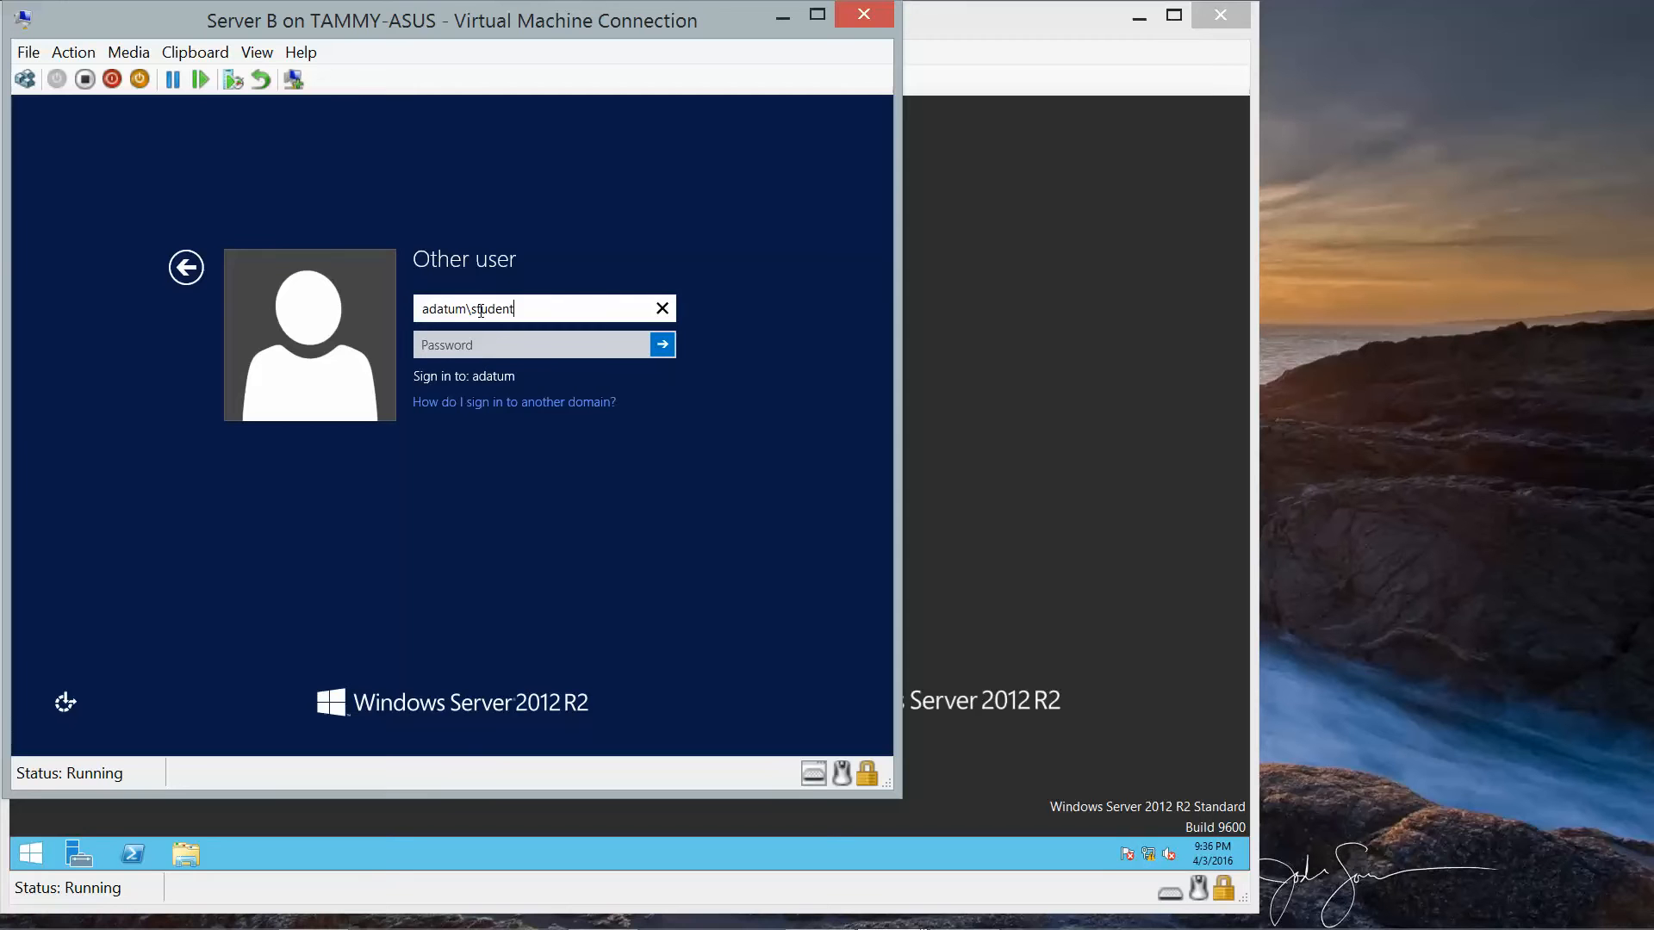
pyautogui.press('Tab')
pyautogui.write('Pa')
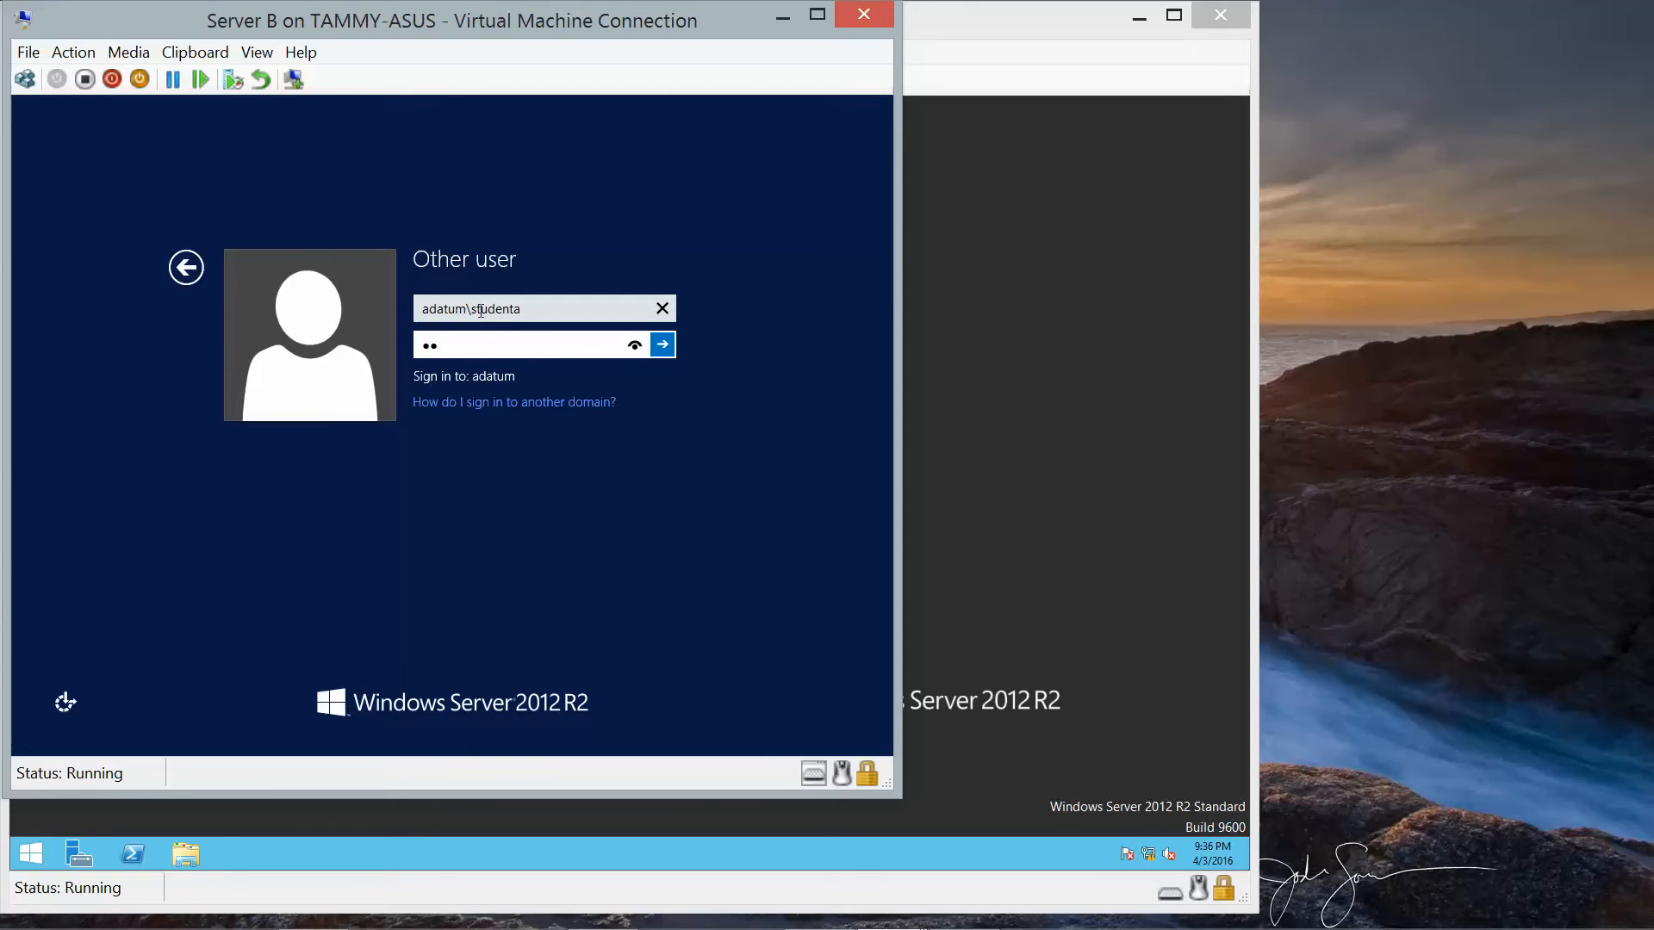
pyautogui.write('$$w0r')
pyautogui.press('BackSpace')
pyautogui.press('BackSpace')
pyautogui.press('BackSpace')
pyautogui.press('BackSpace')
pyautogui.press('BackSpace')
pyautogui.press('BackSpace')
pyautogui.press('BackSpace')
pyautogui.write('Pa$')
pyautogui.press('BackSpace')
pyautogui.press('BackSpace')
pyautogui.press('BackSpace')
pyautogui.write('Pa$$w')
pyautogui.press('BackSpace')
pyautogui.press('BackSpace')
pyautogui.press('BackSpace')
pyautogui.press('BackSpace')
pyautogui.press('BackSpace')
pyautogui.write('Pa$$w0rd')
pyautogui.press('Return')
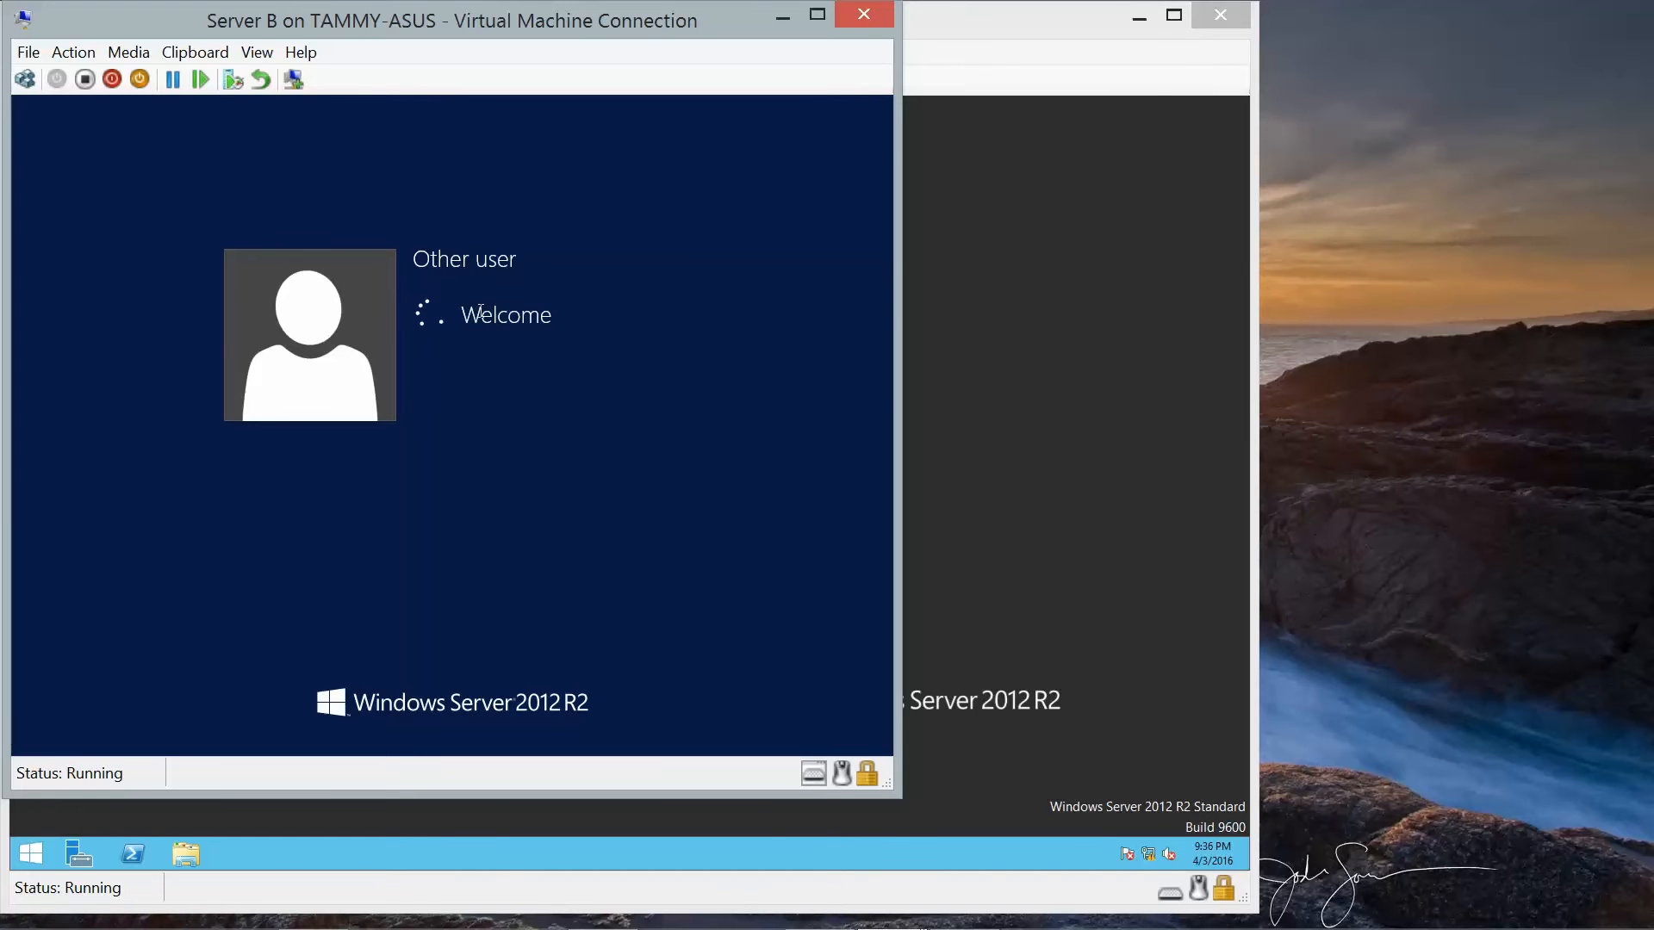
# Dismiss the sign-in error and retry as Adatum\studentA with the account password.
pyautogui.click(463, 338)
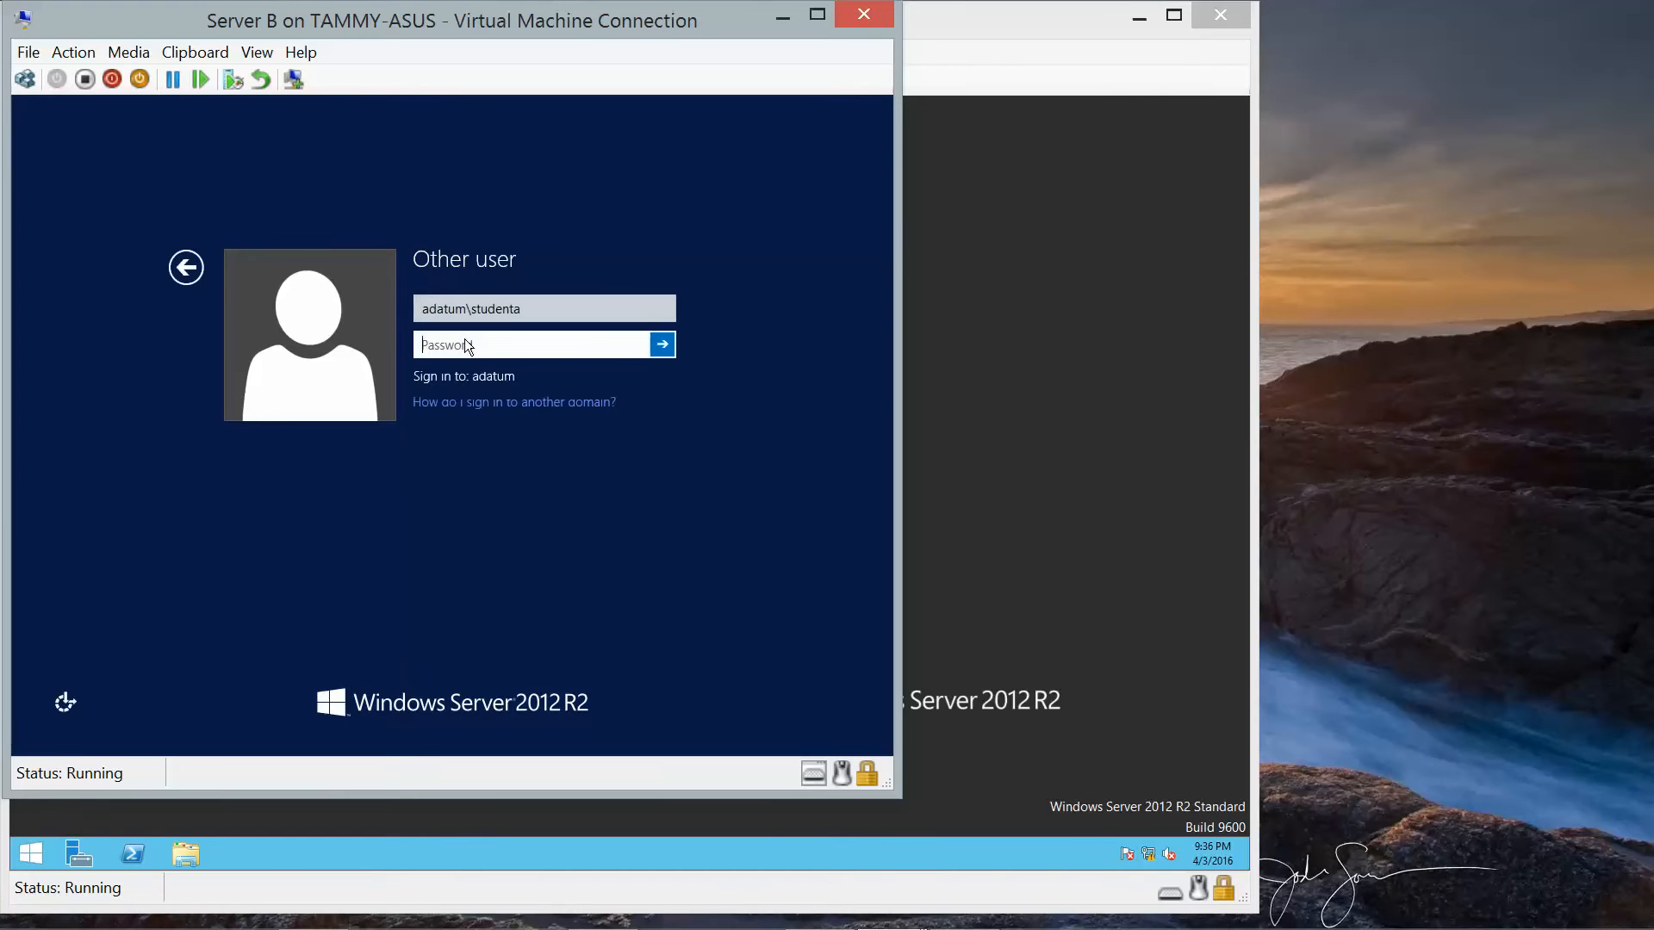
pyautogui.moveTo(535, 306); pyautogui.dragTo(263, 303)
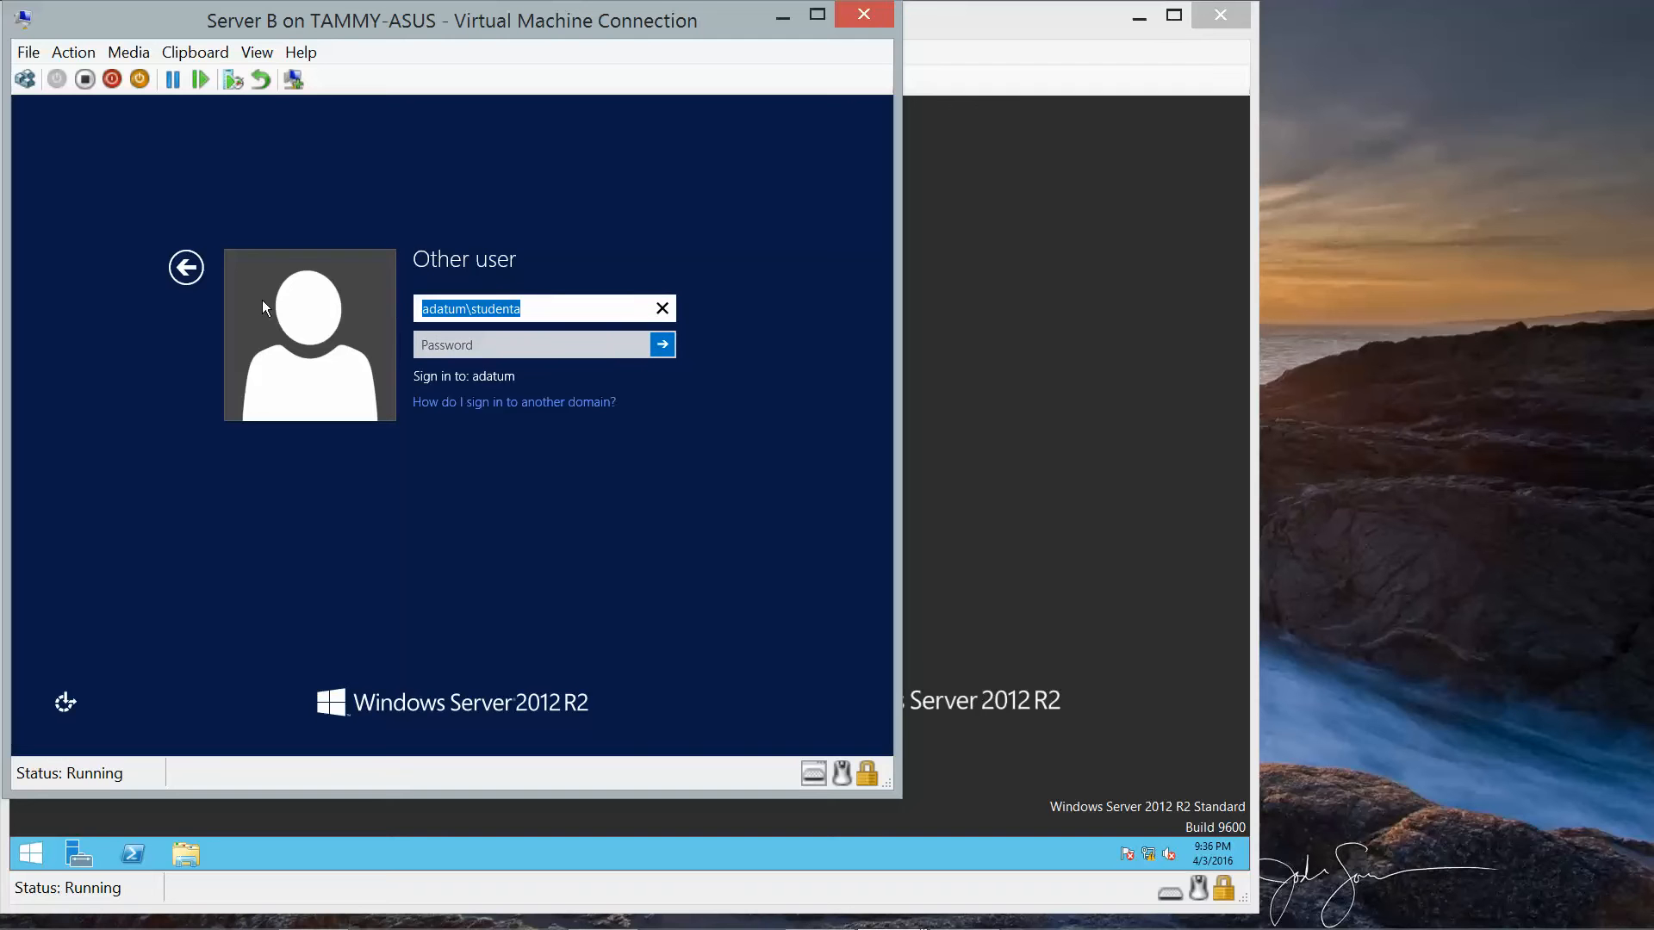
pyautogui.write('Adat')
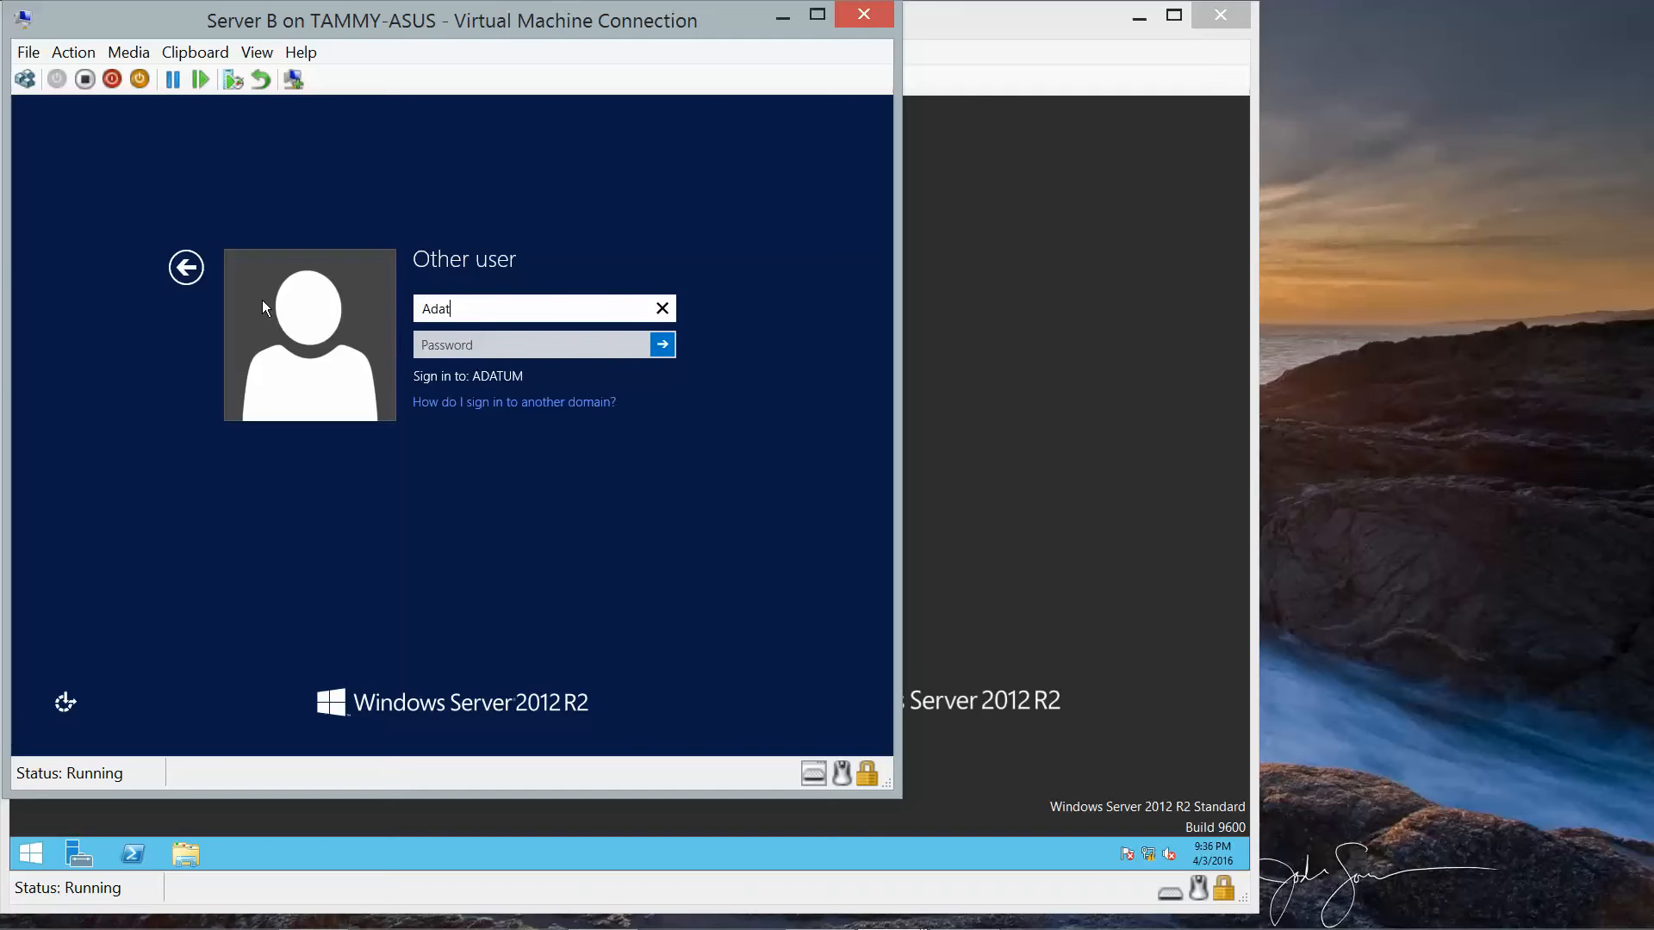
pyautogui.write('um\\student')
pyautogui.write('A')
pyautogui.press('Tab')
pyautogui.write('Pa')
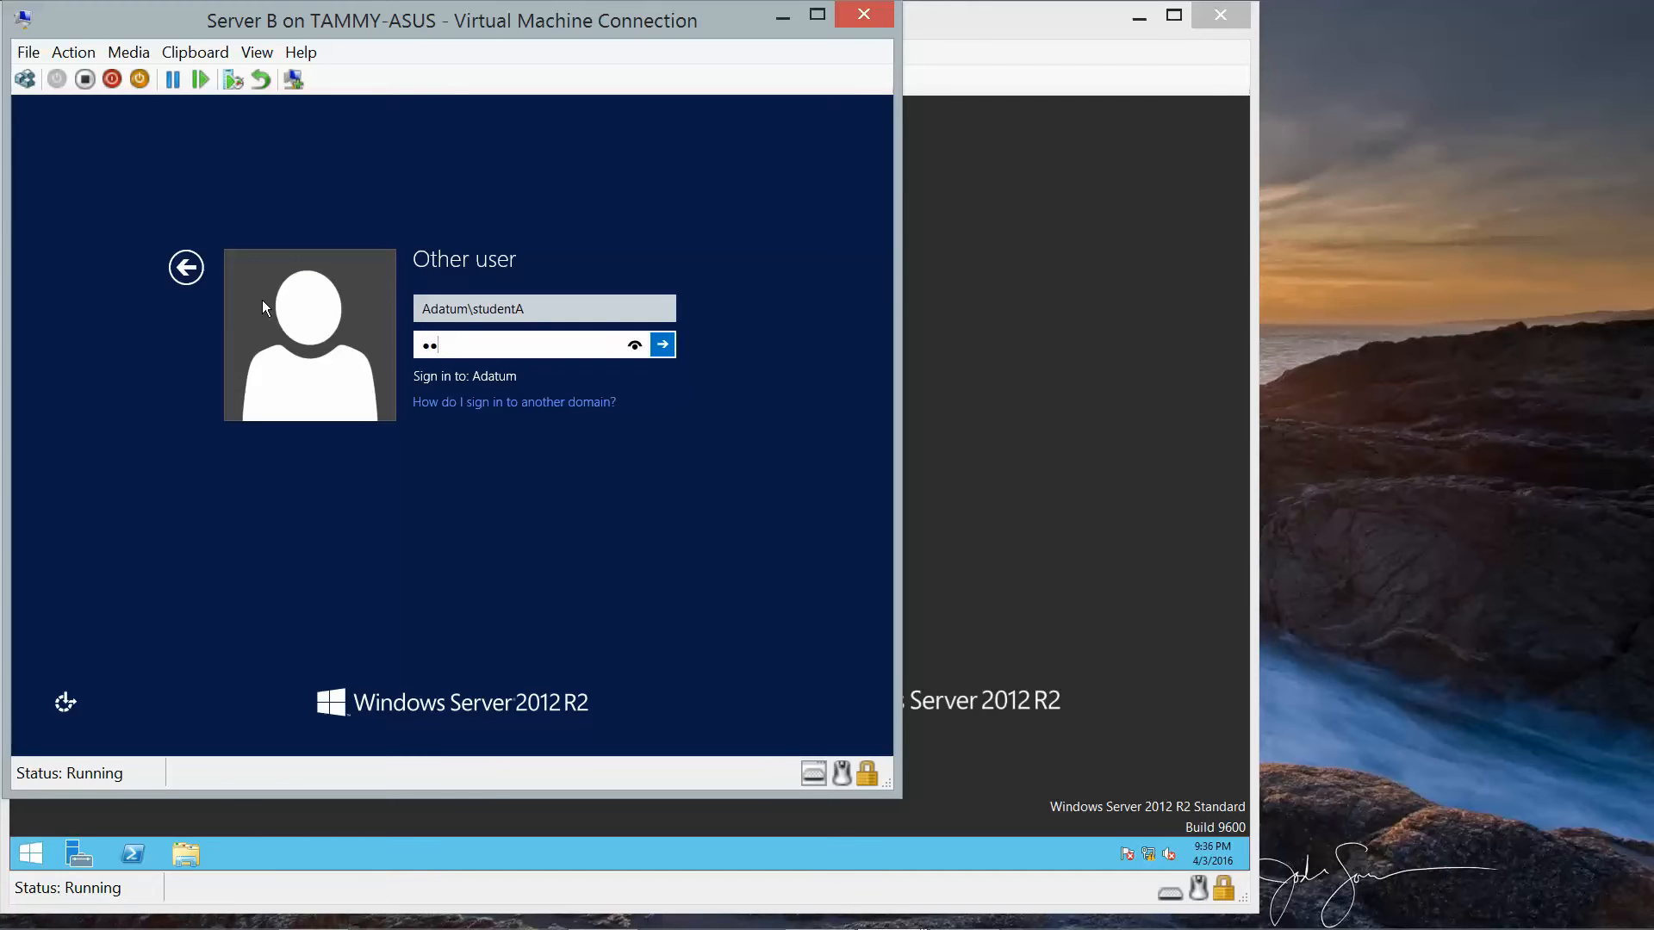
pyautogui.write('$$w0rd')
pyautogui.press('Return')
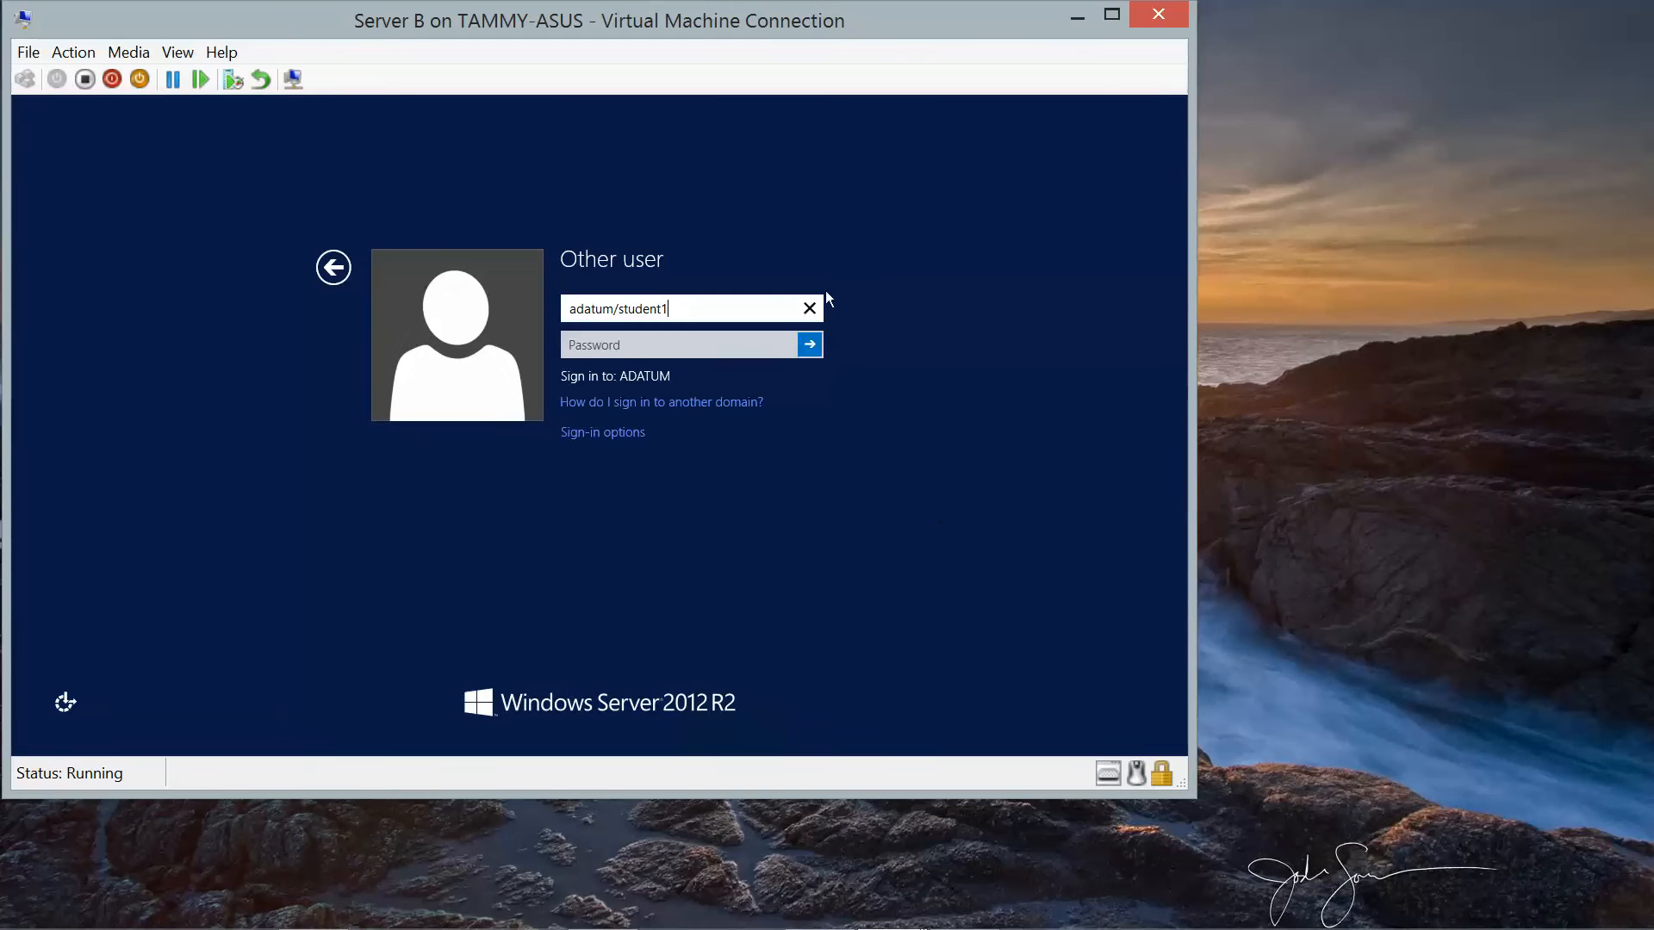
# Correct the username's last letter to A, re-enter and reveal the password, submit, and dismiss the error.
pyautogui.press('BackSpace')
pyautogui.write('A')
pyautogui.press('Tab')
pyautogui.write('Pa')
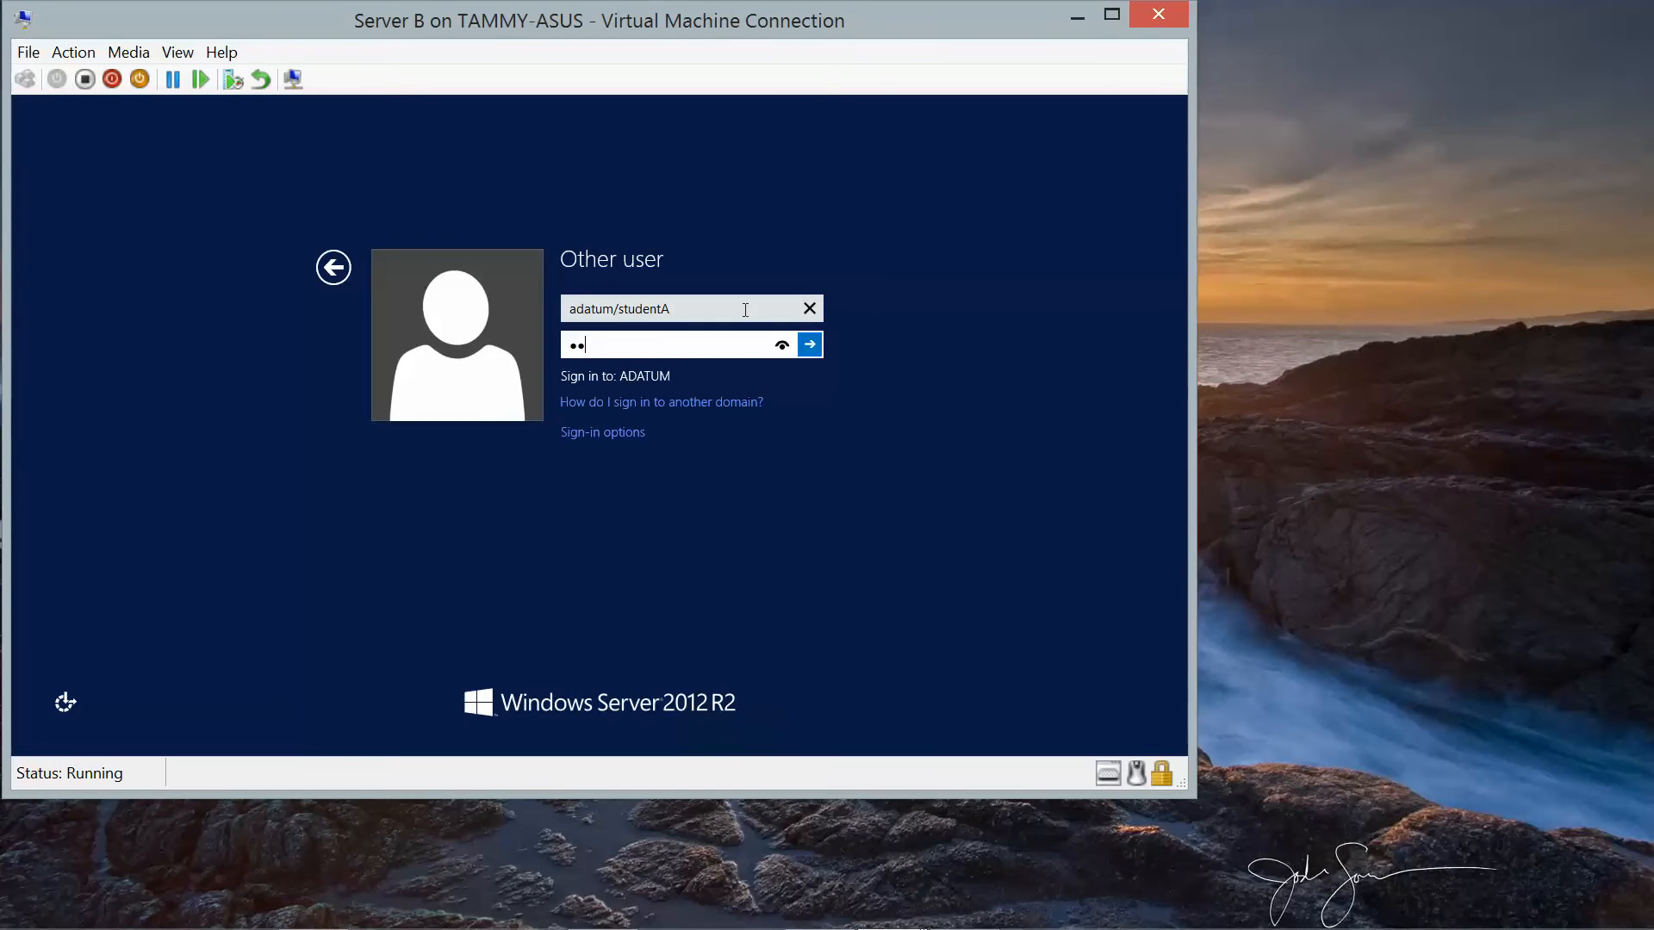
pyautogui.write('$$w0rd')
pyautogui.click(779, 352)
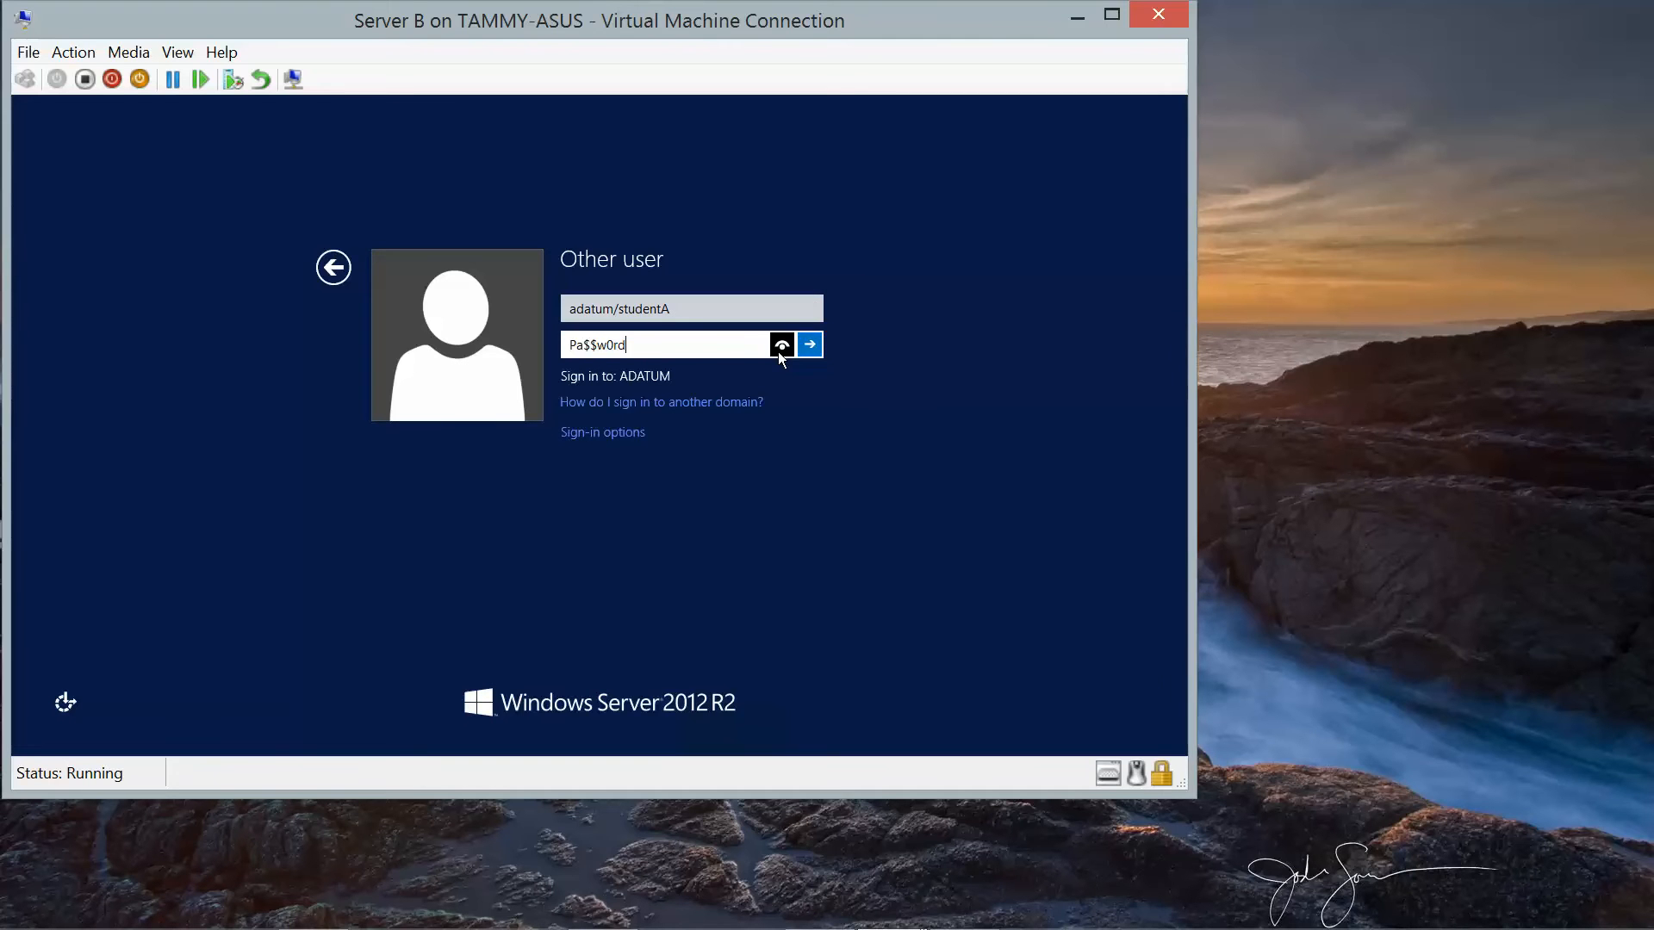
pyautogui.click(820, 346)
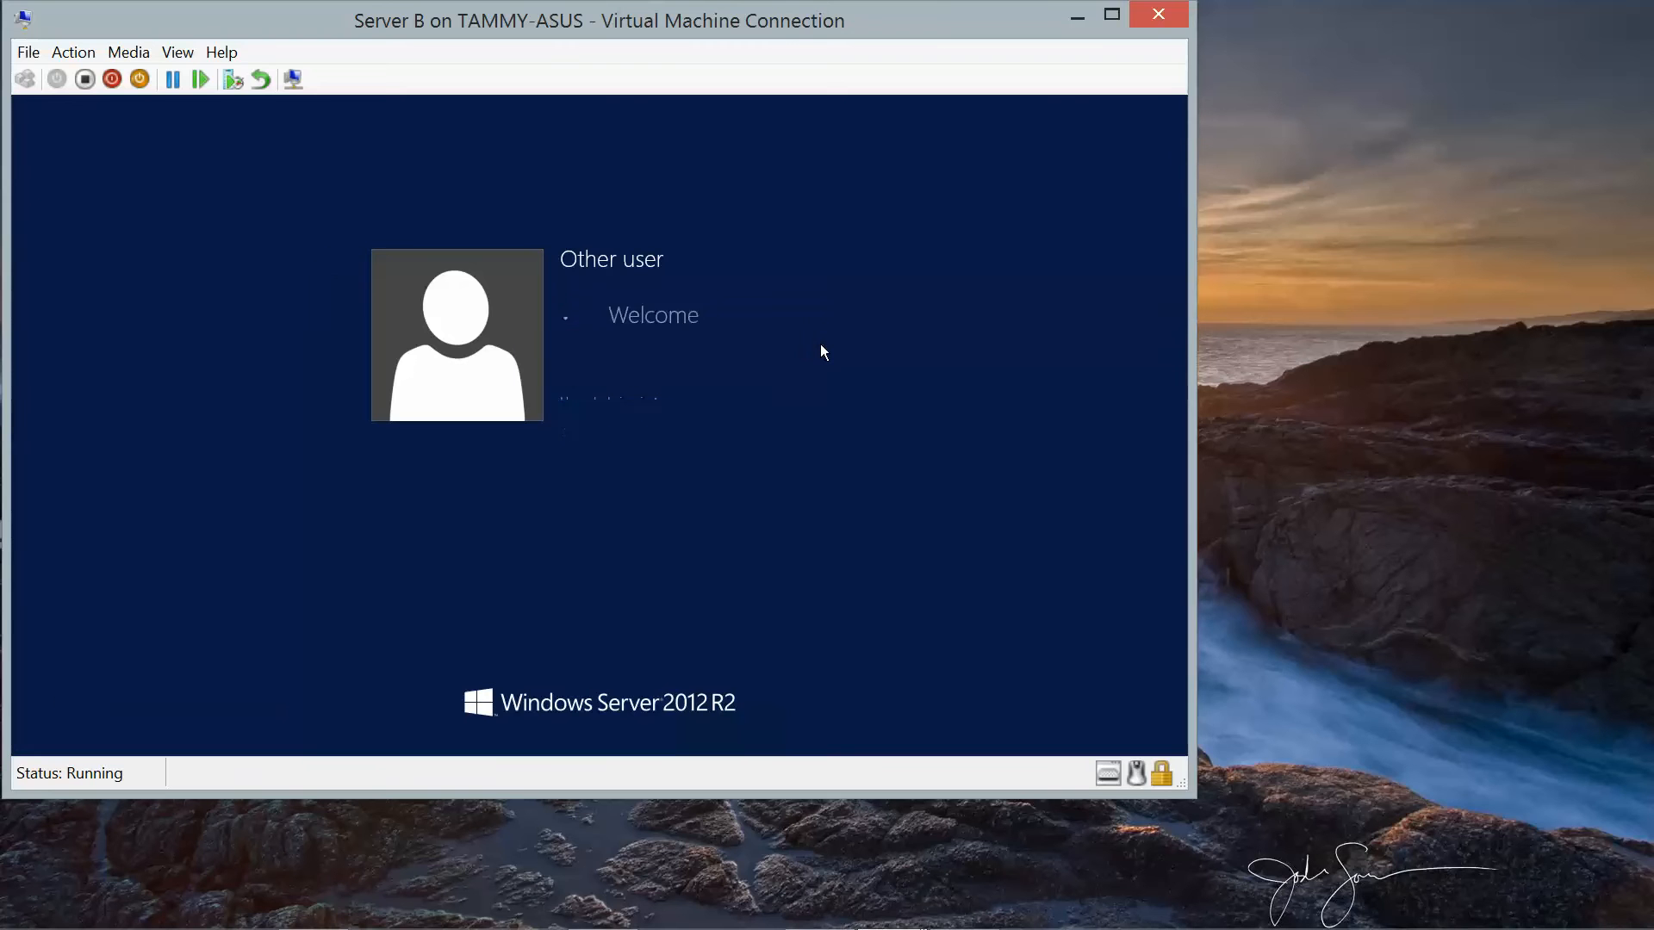
pyautogui.click(606, 341)
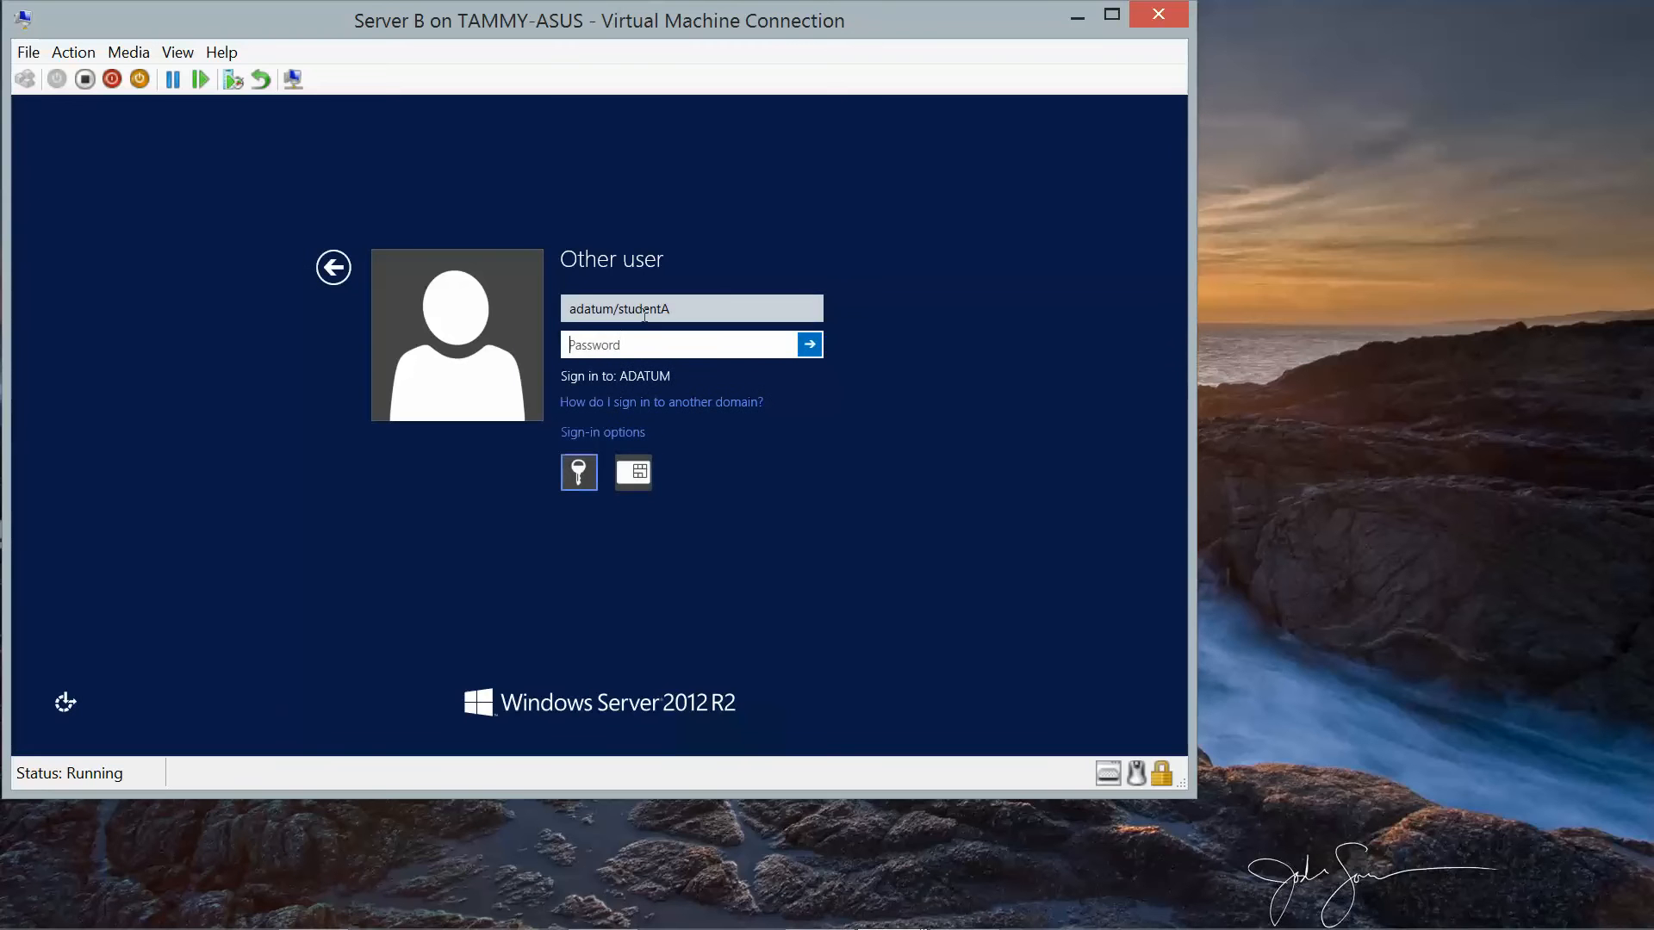
# Fix the username's slash to read adatum\studentA and resubmit with the password.
pyautogui.click(706, 307)
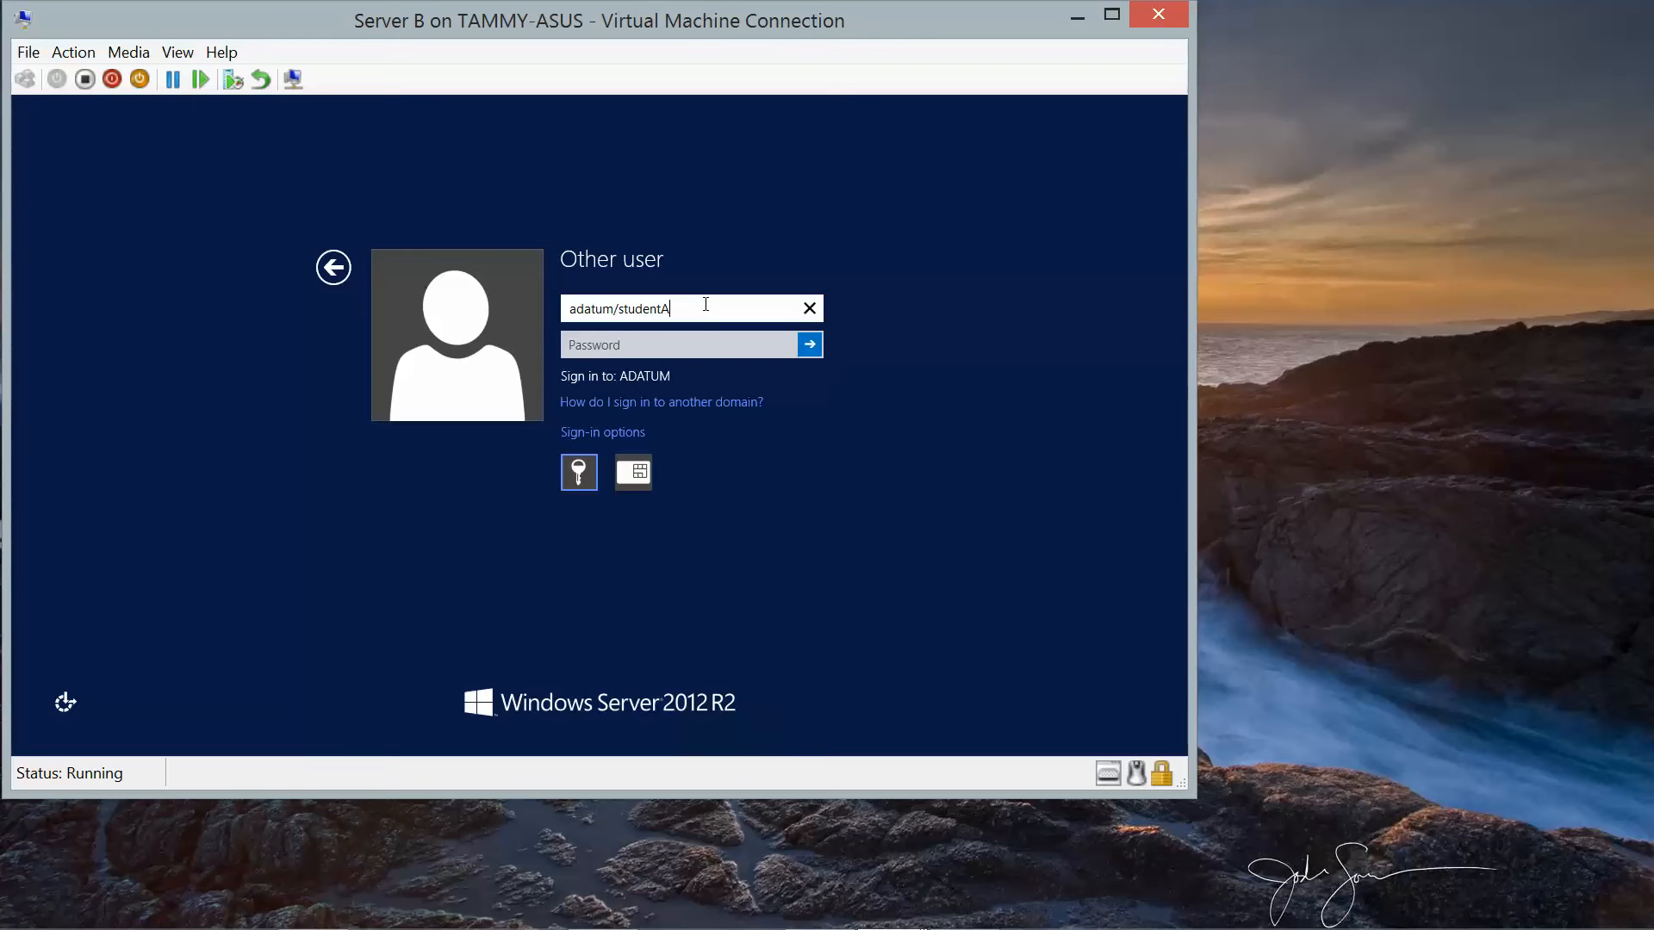
pyautogui.press('Left')
pyautogui.press('Left')
pyautogui.press('Left')
pyautogui.press('Left')
pyautogui.press('Left')
pyautogui.press('Left')
pyautogui.press('BackSpace')
pyautogui.write('\\')
pyautogui.press('Tab')
pyautogui.write('Pa$')
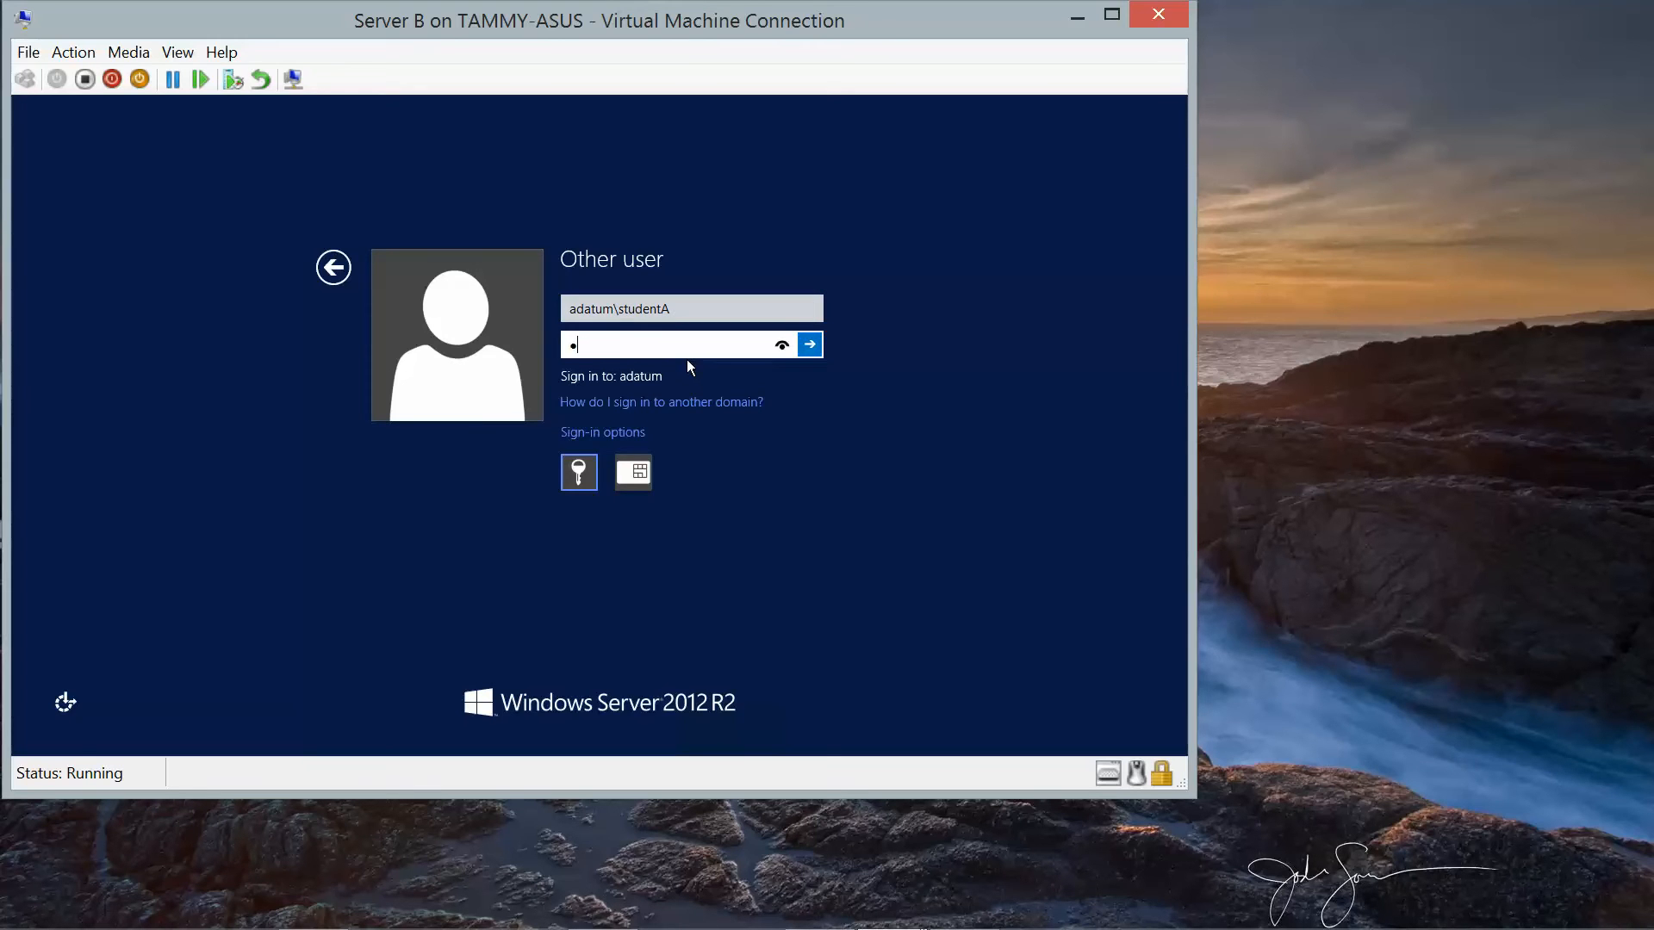
pyautogui.write('$w0rd')
pyautogui.press('Return')
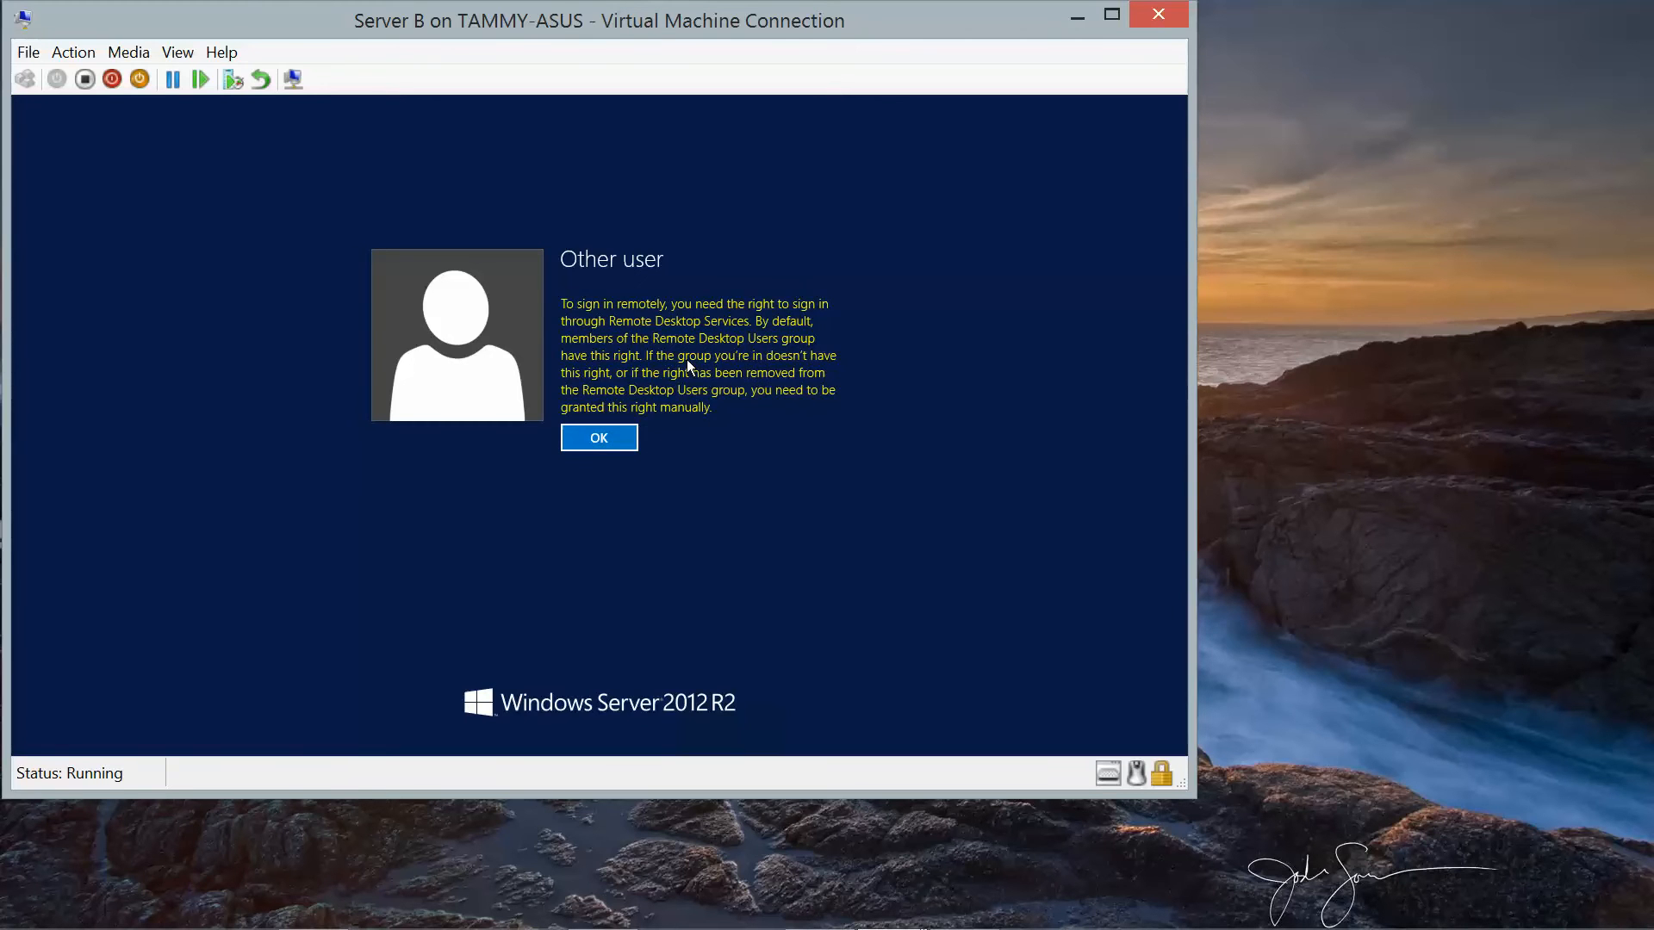
# Retry the sign-in as adatum\studentB with its password and dismiss the Remote Desktop rights message.
pyautogui.click(587, 446)
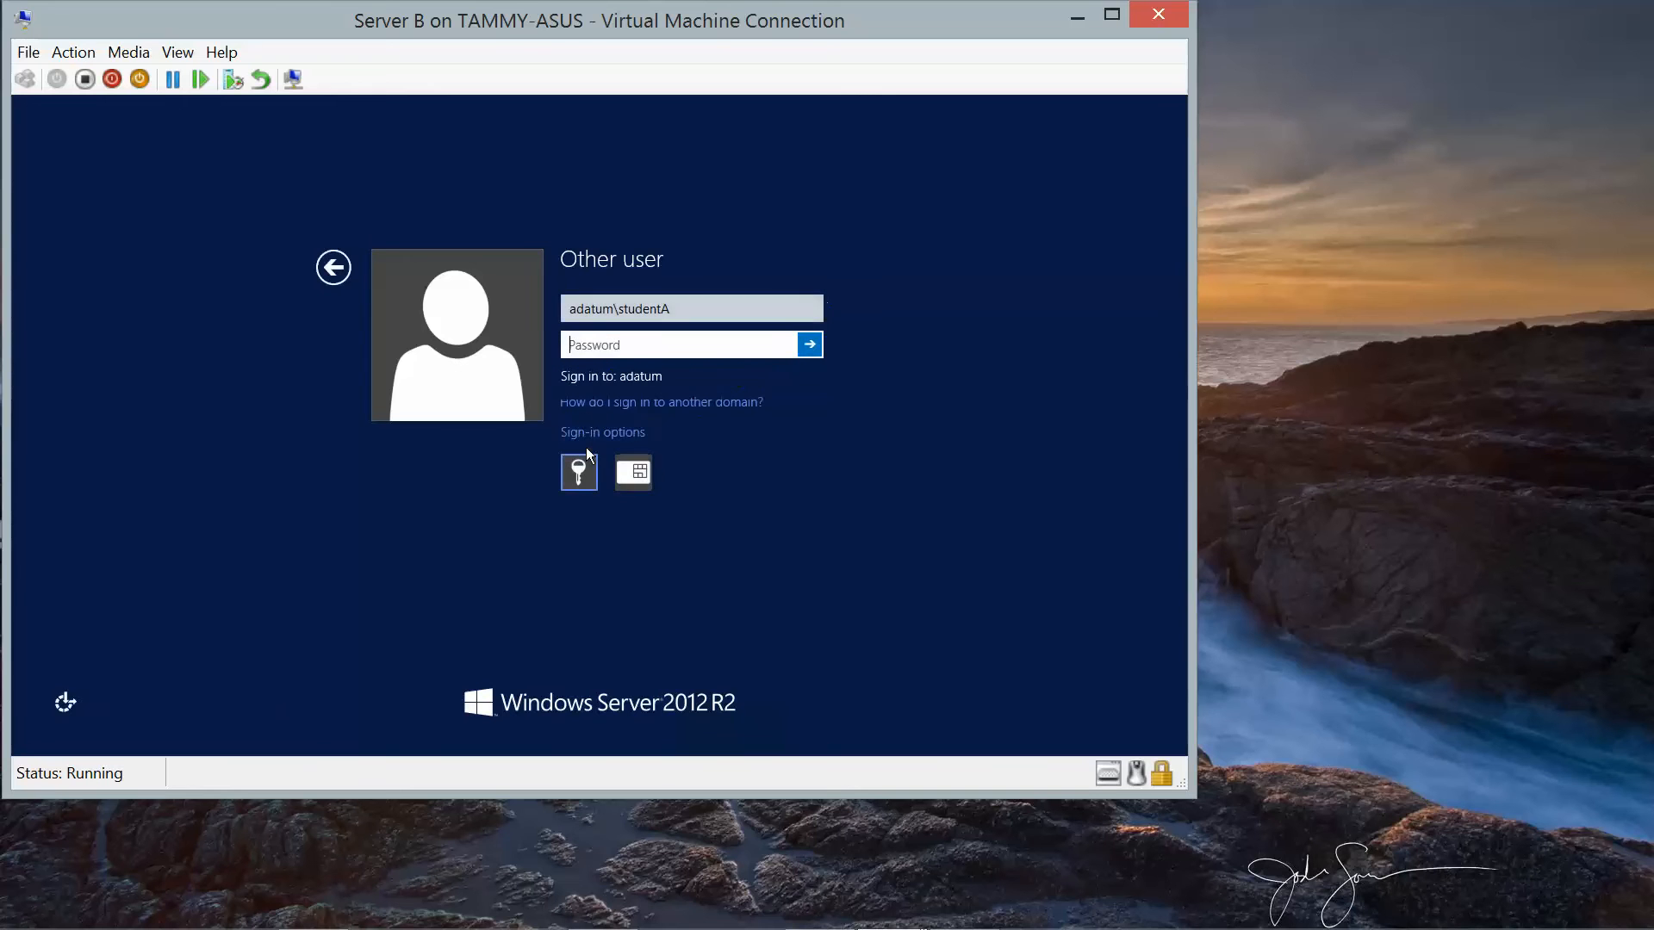
pyautogui.click(707, 306)
pyautogui.press('BackSpace')
pyautogui.write('B')
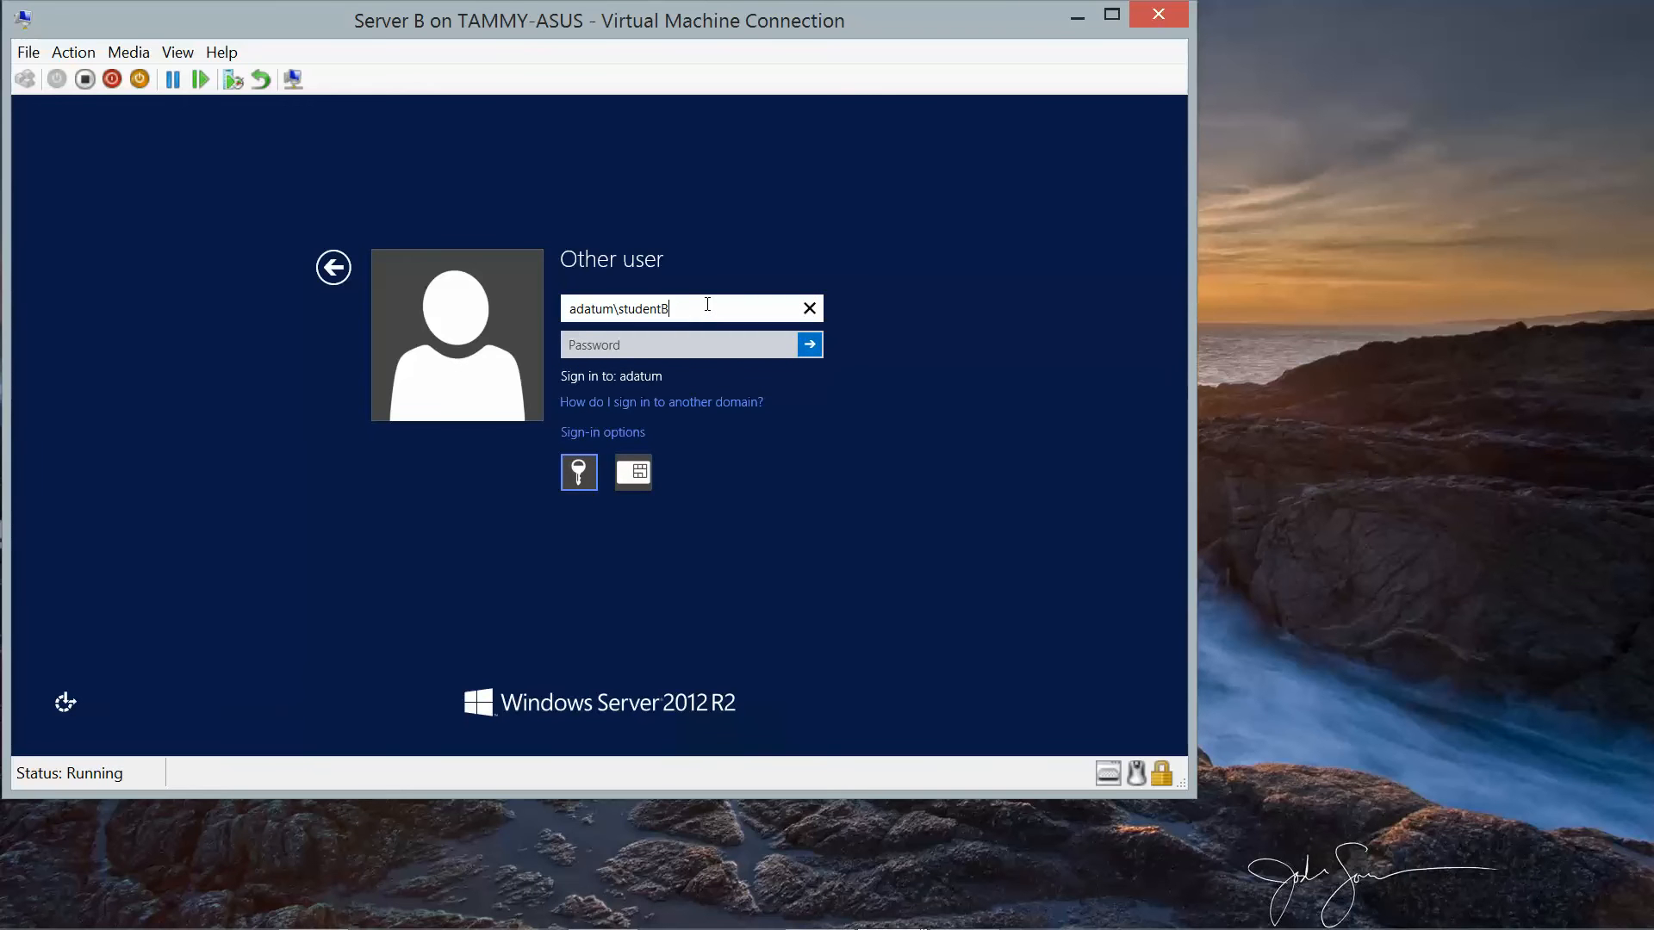
pyautogui.press('Tab')
pyautogui.write('Pa')
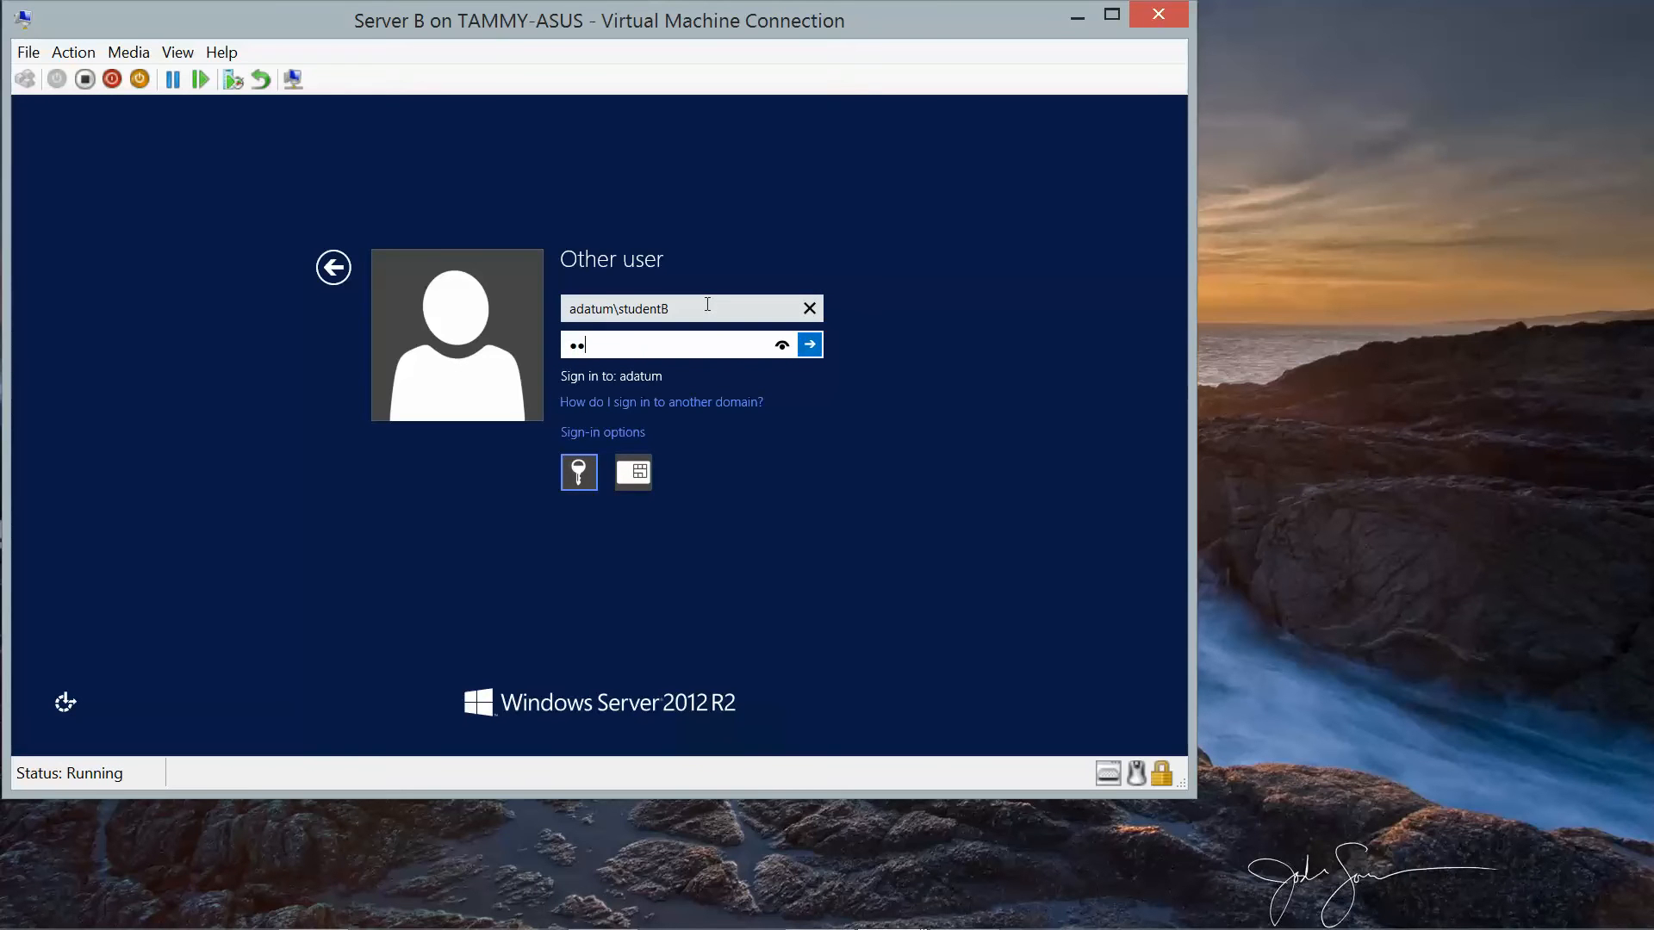
pyautogui.write('$$w0rd')
pyautogui.press('Return')
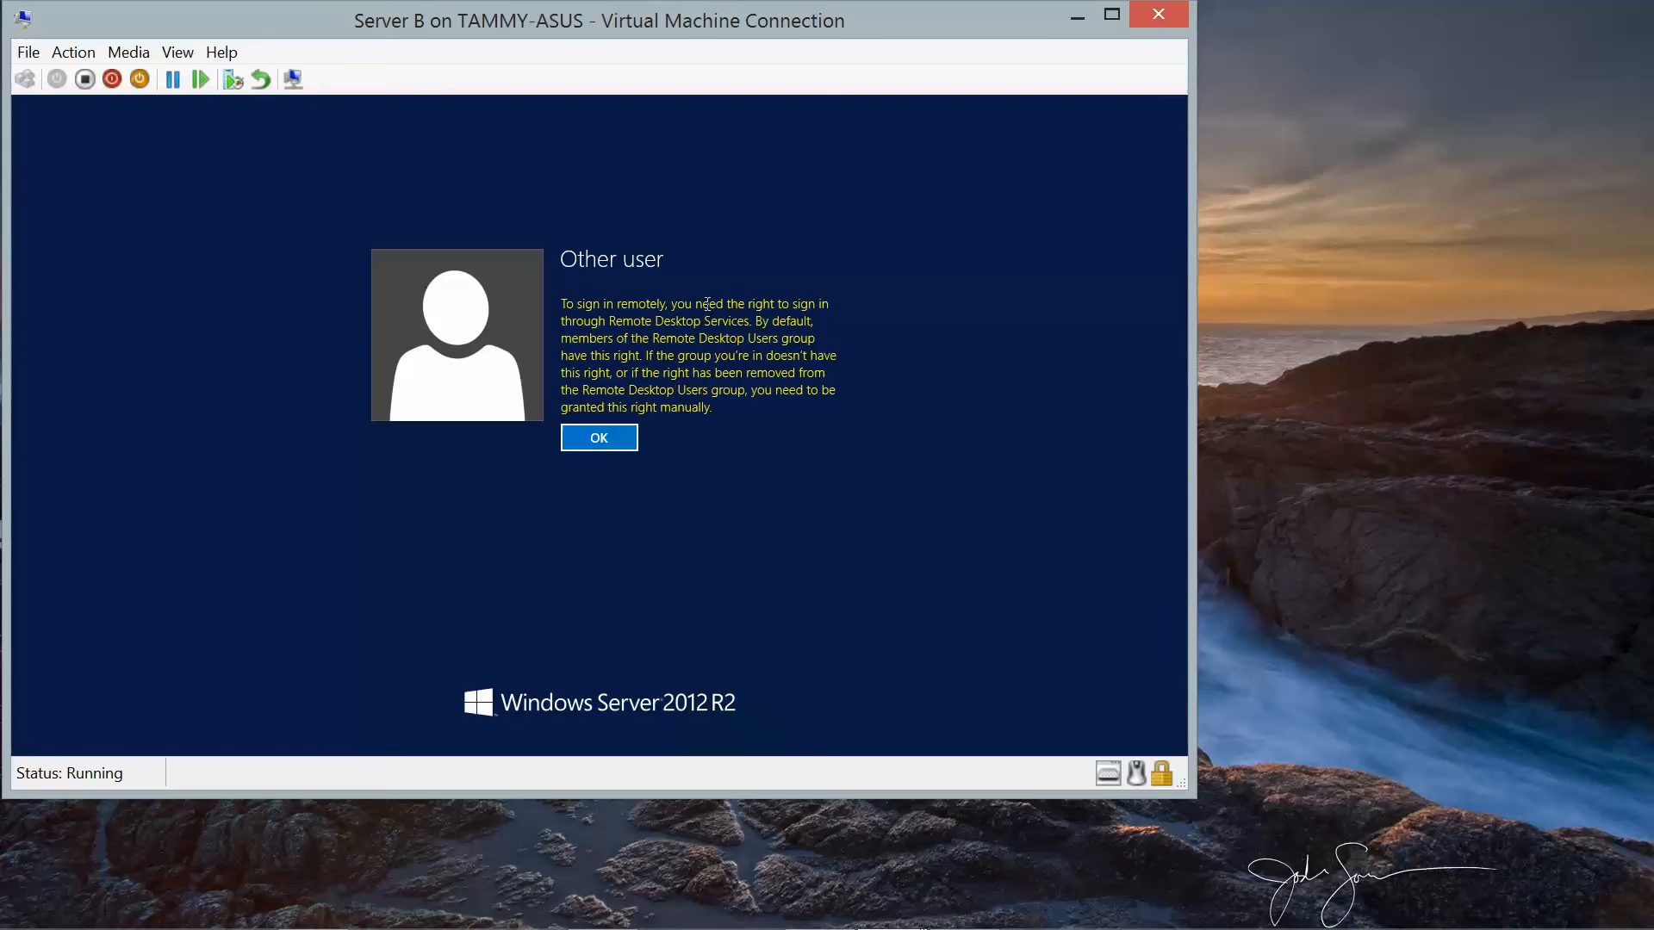
pyautogui.click(616, 439)
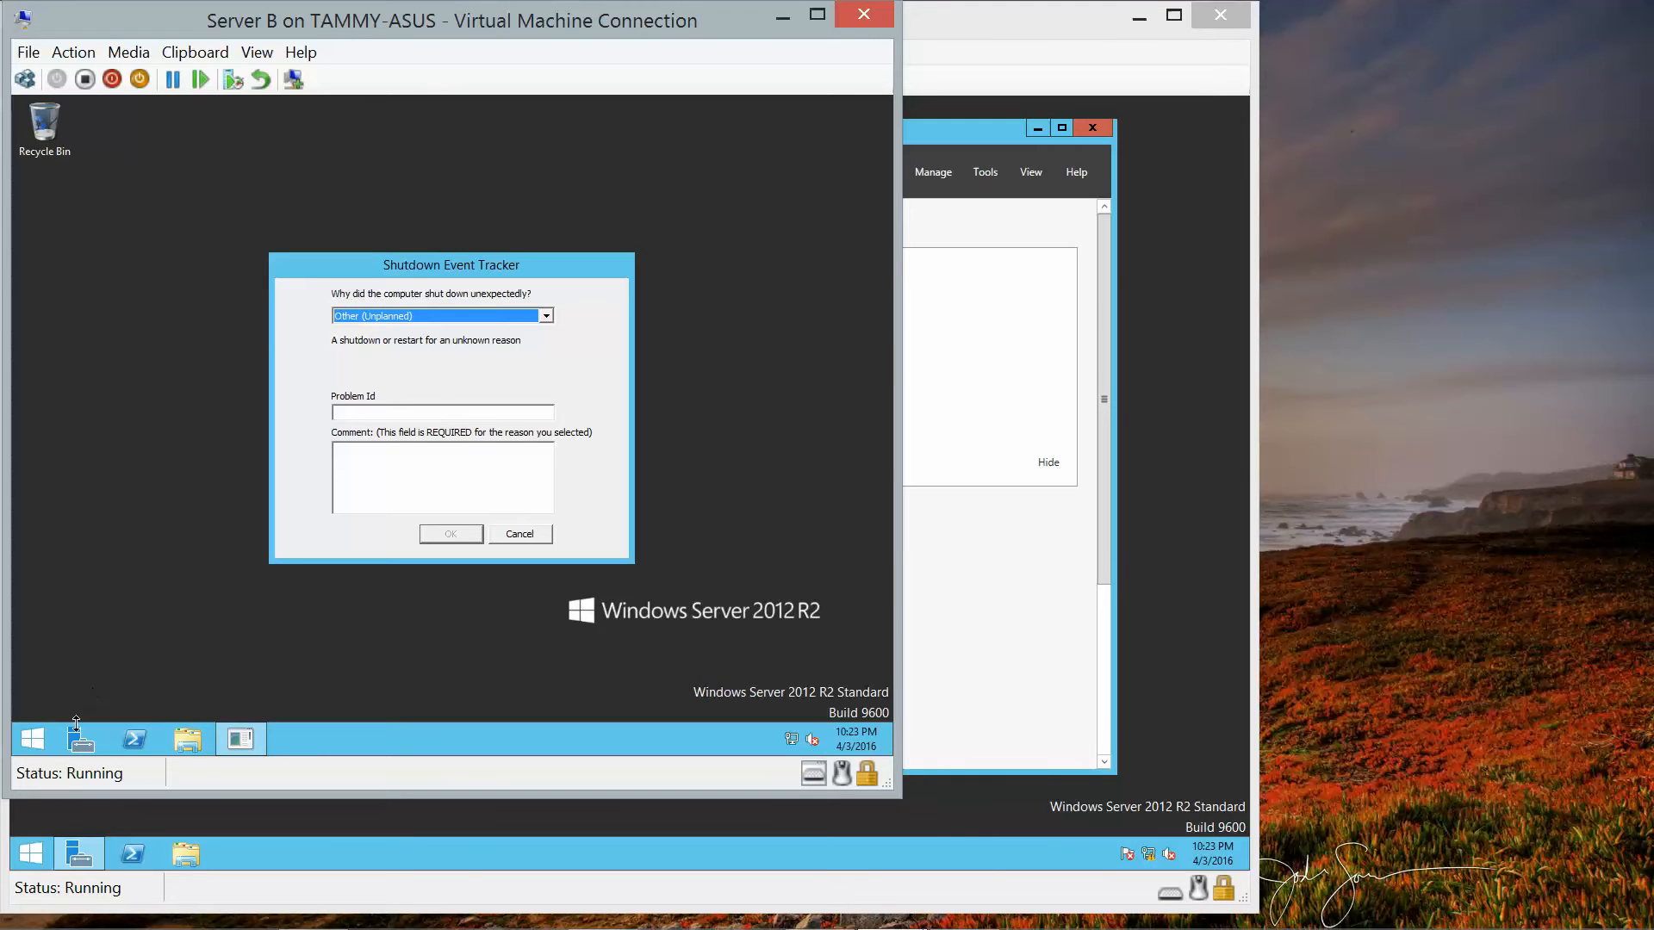
# Cancel the Shutdown Event Tracker on Server B to reveal its empty desktop.
pyautogui.click(33, 739)
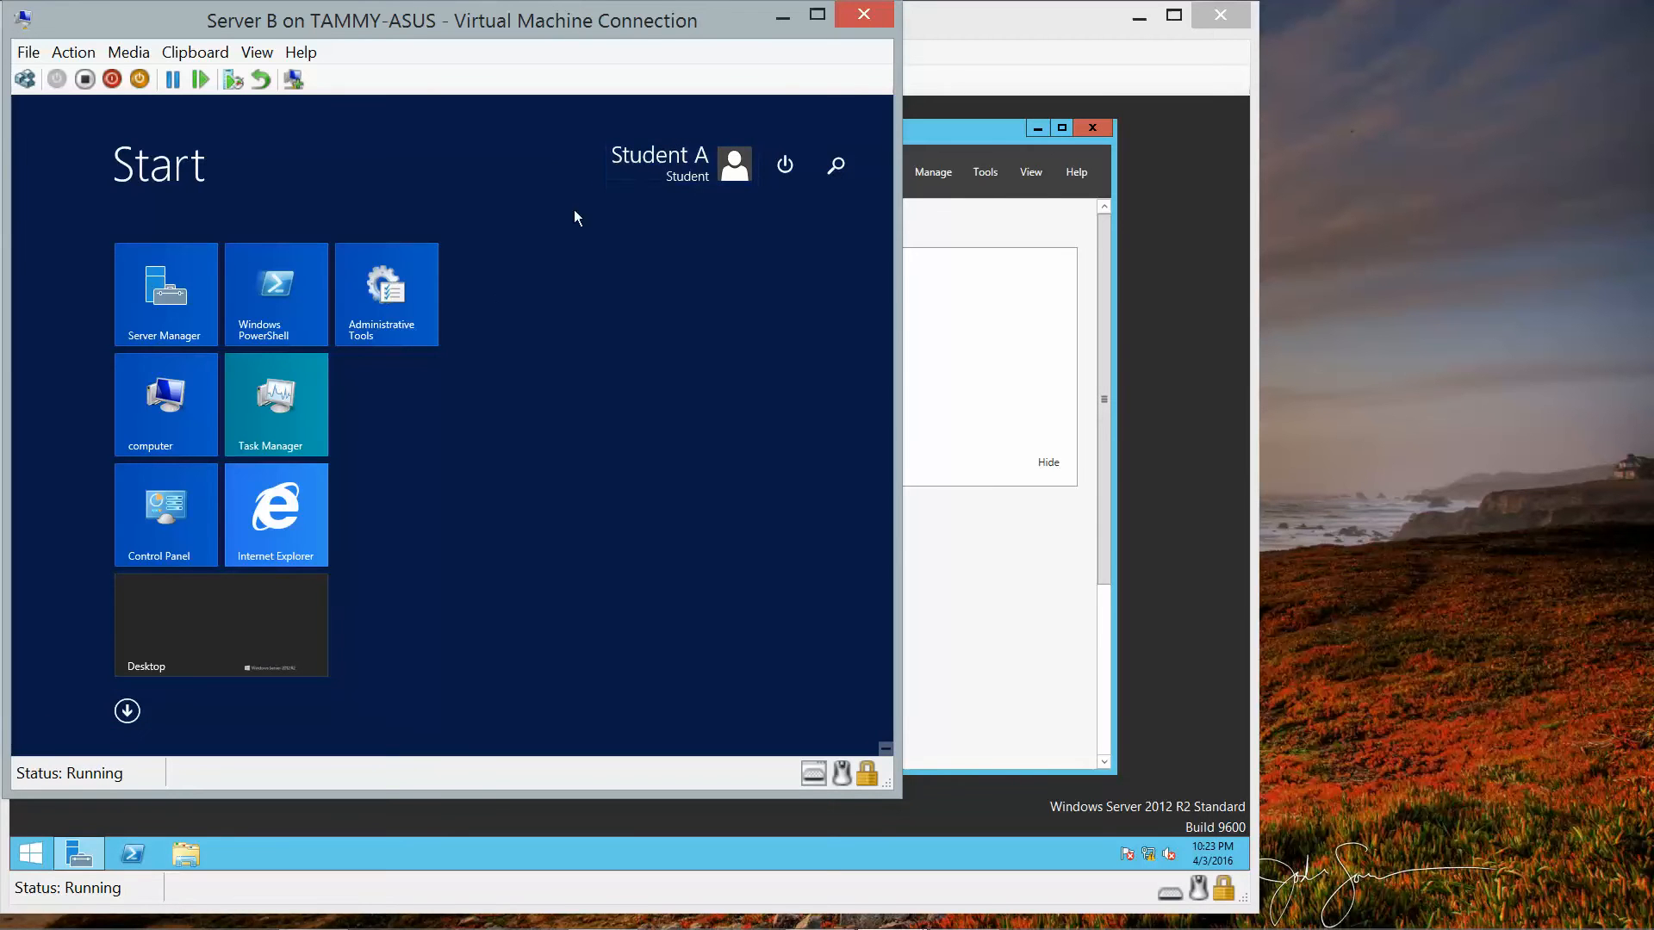
pyautogui.click(174, 638)
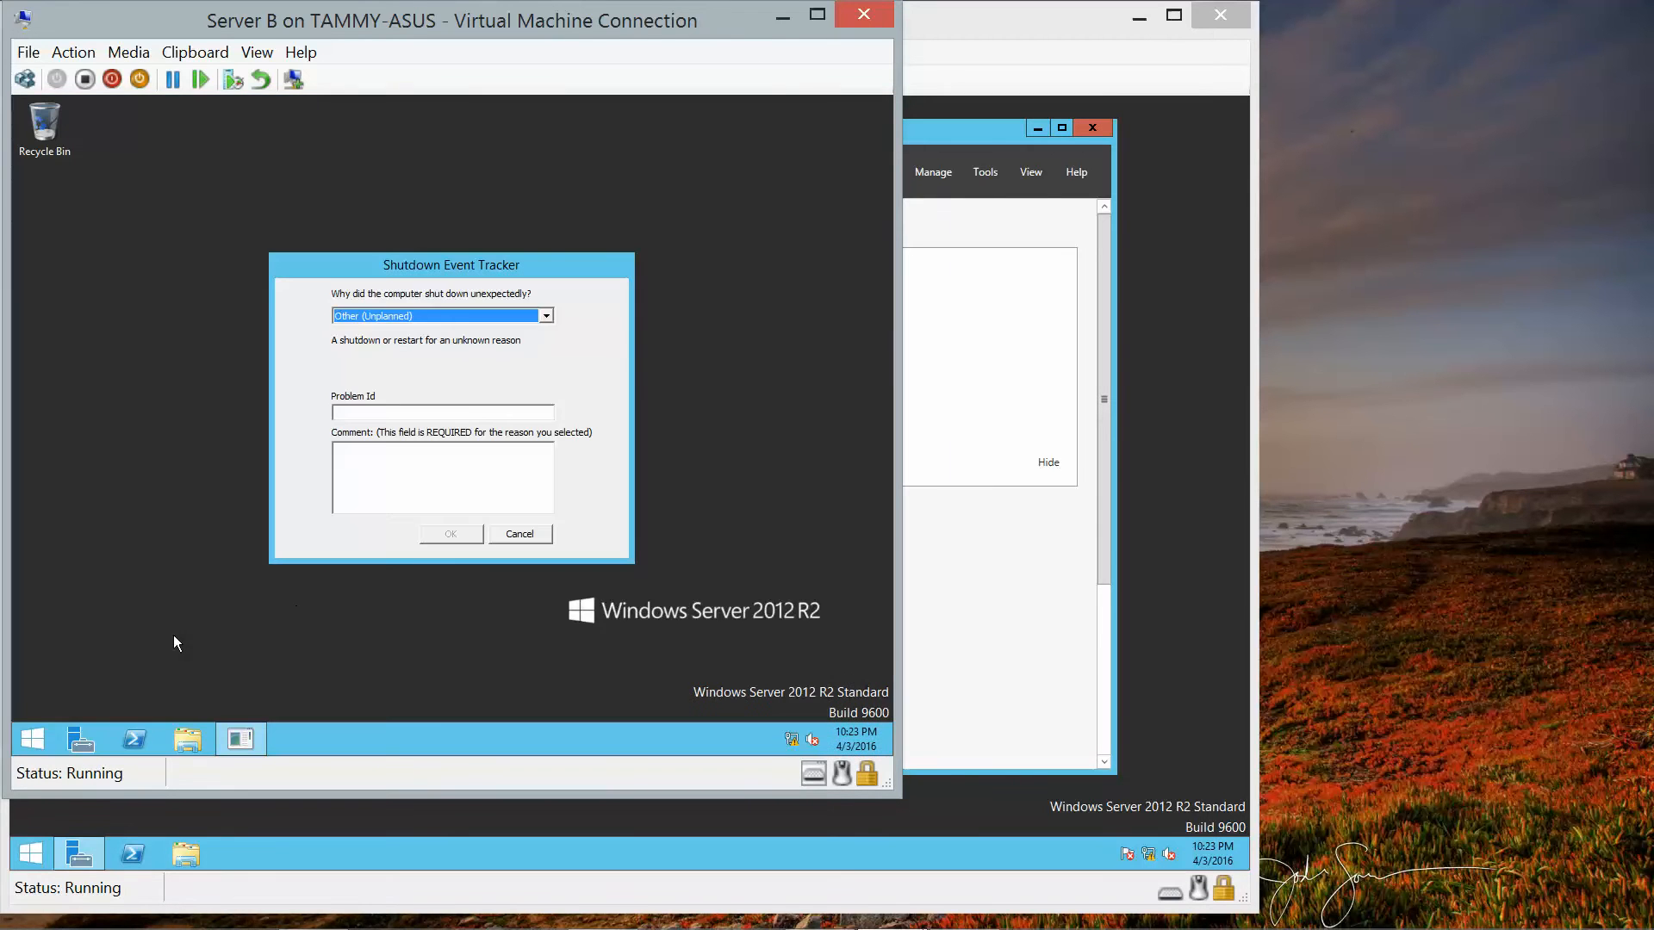
pyautogui.click(515, 537)
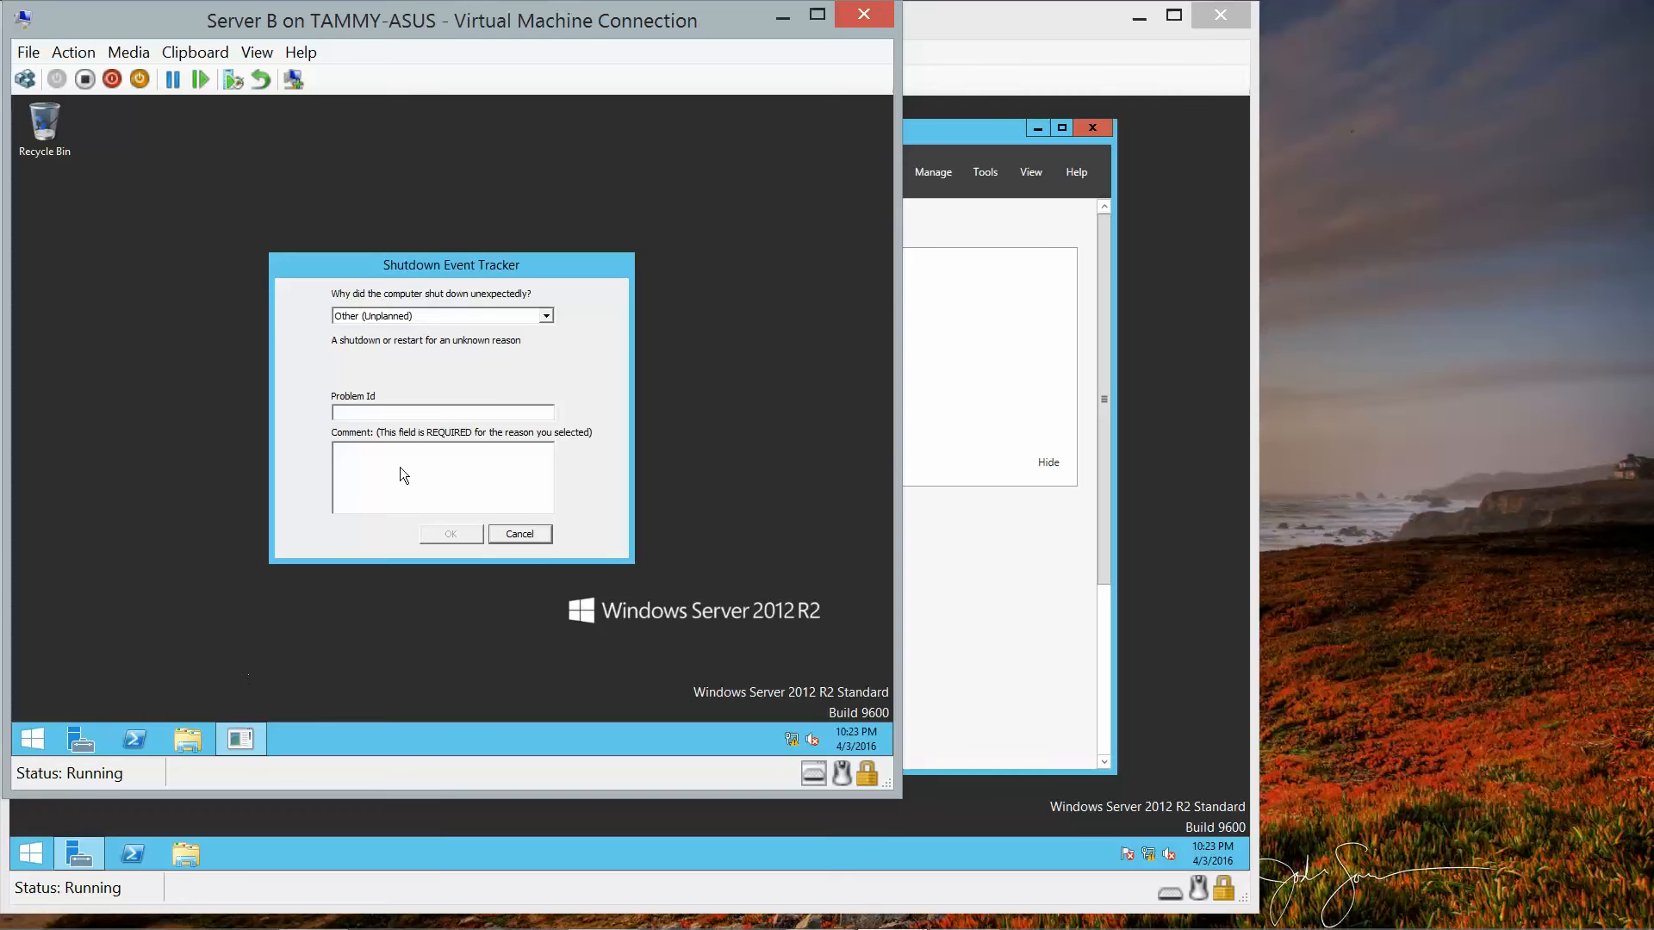
pyautogui.moveTo(546, 24); pyautogui.dragTo(639, 70)
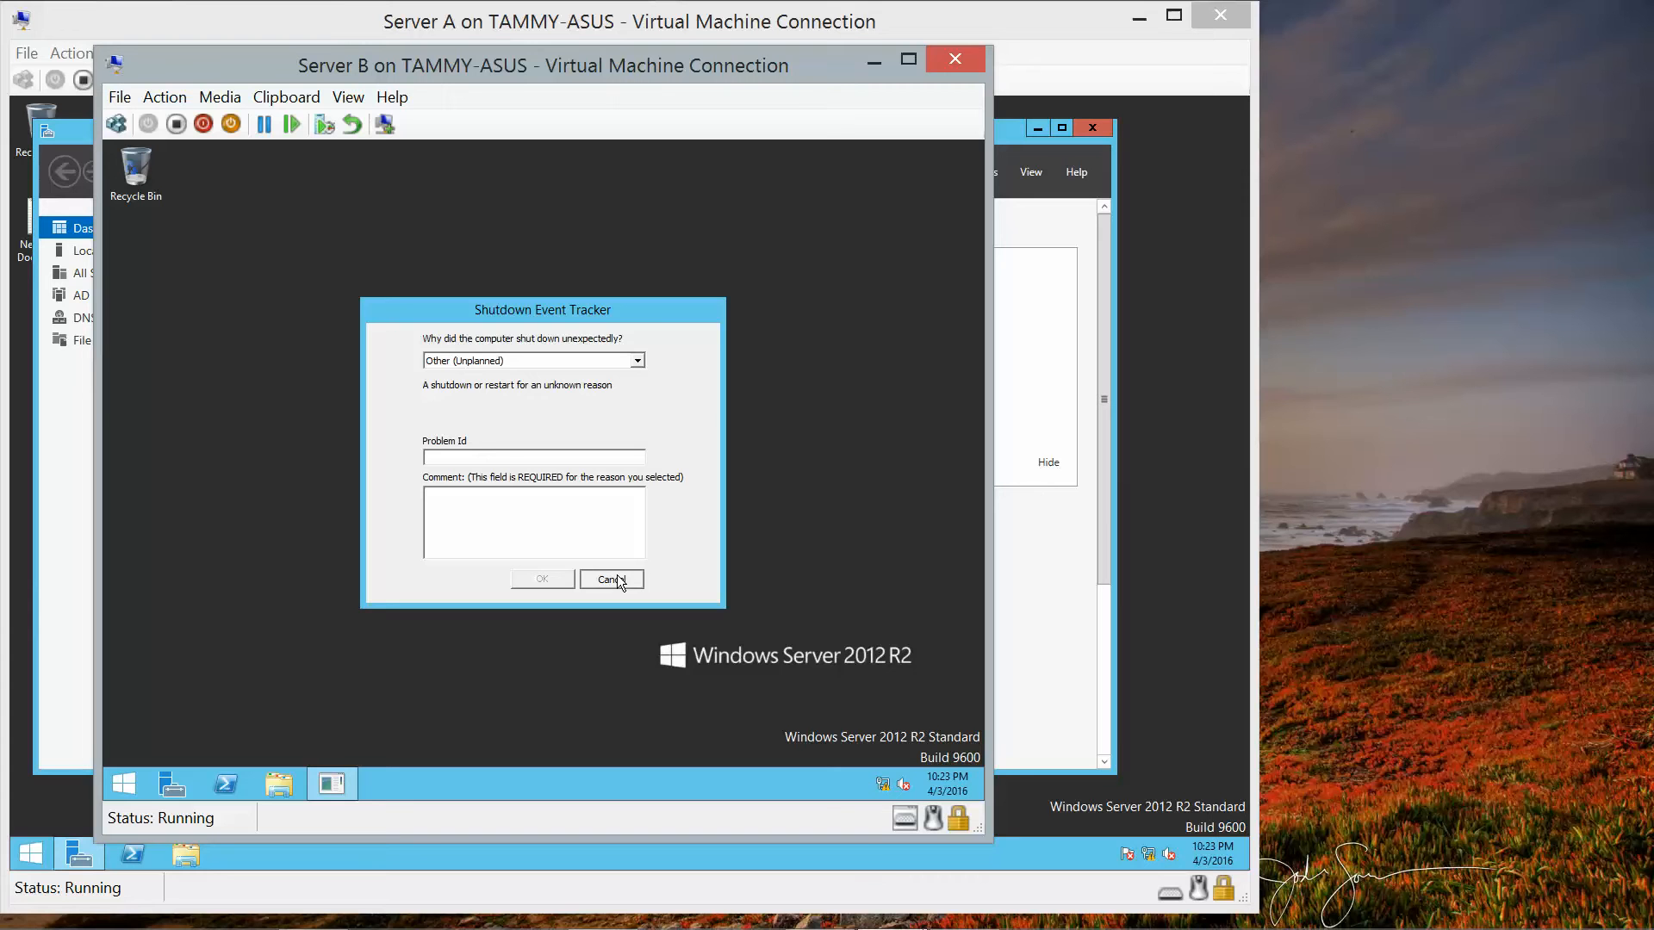
pyautogui.press('Tab')
pyautogui.press('Tab')
pyautogui.click(617, 575)
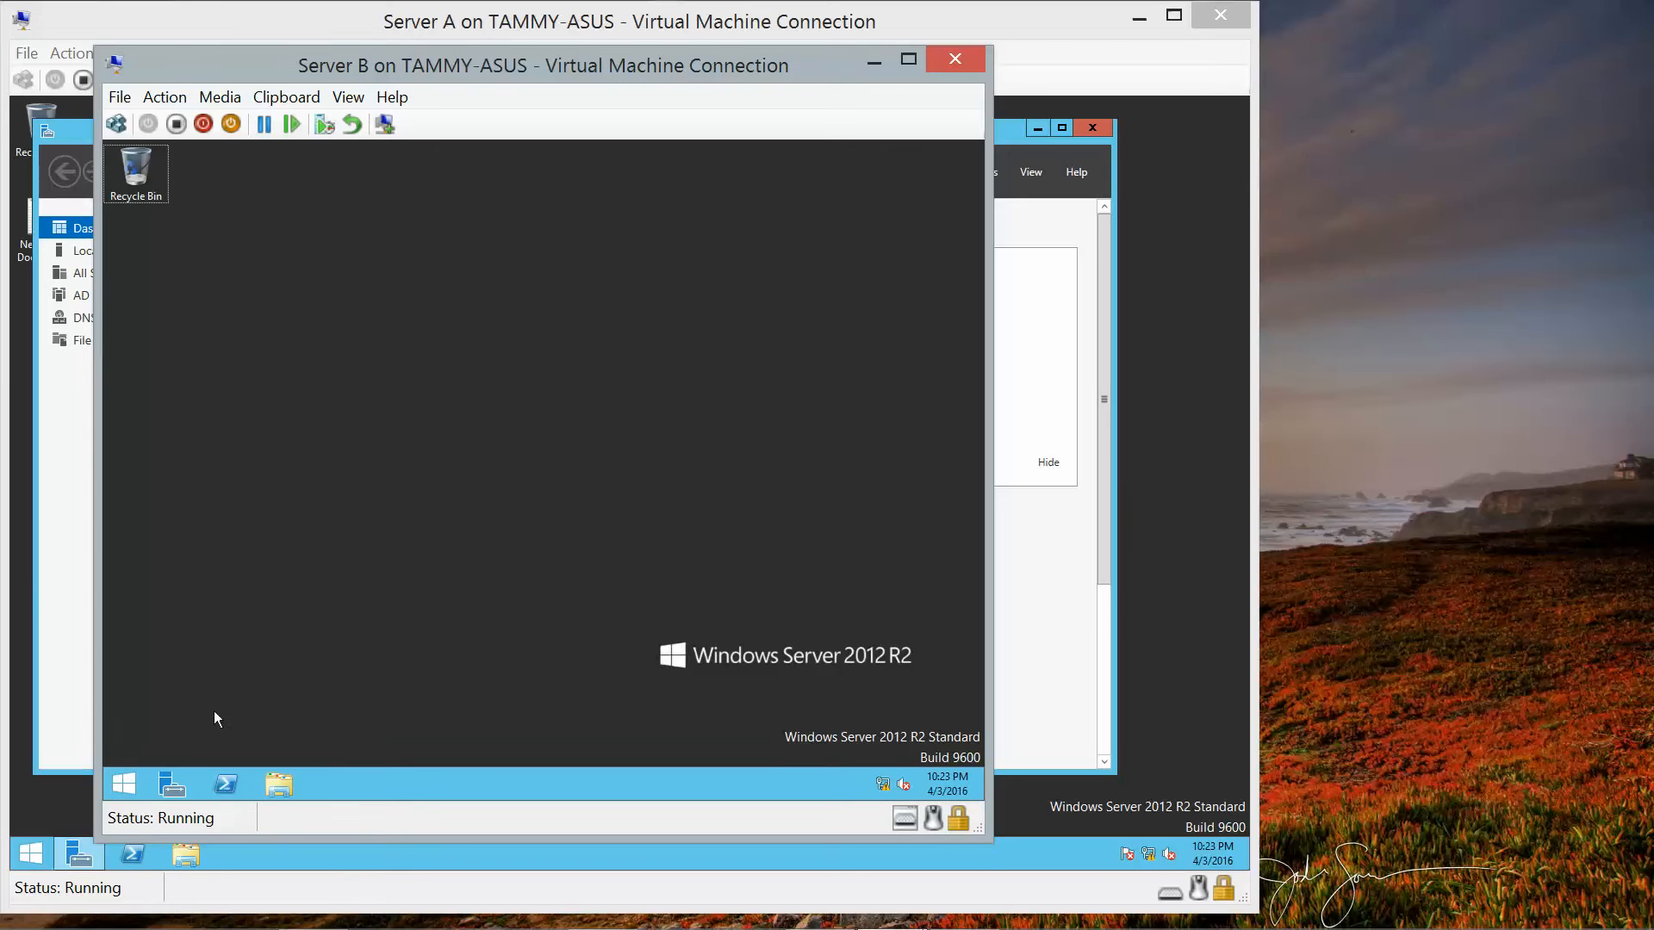
# Run explorer \\ServerC\Spreadsheets in PowerShell to browse the share listing Budget.
pyautogui.moveTo(827, 929)
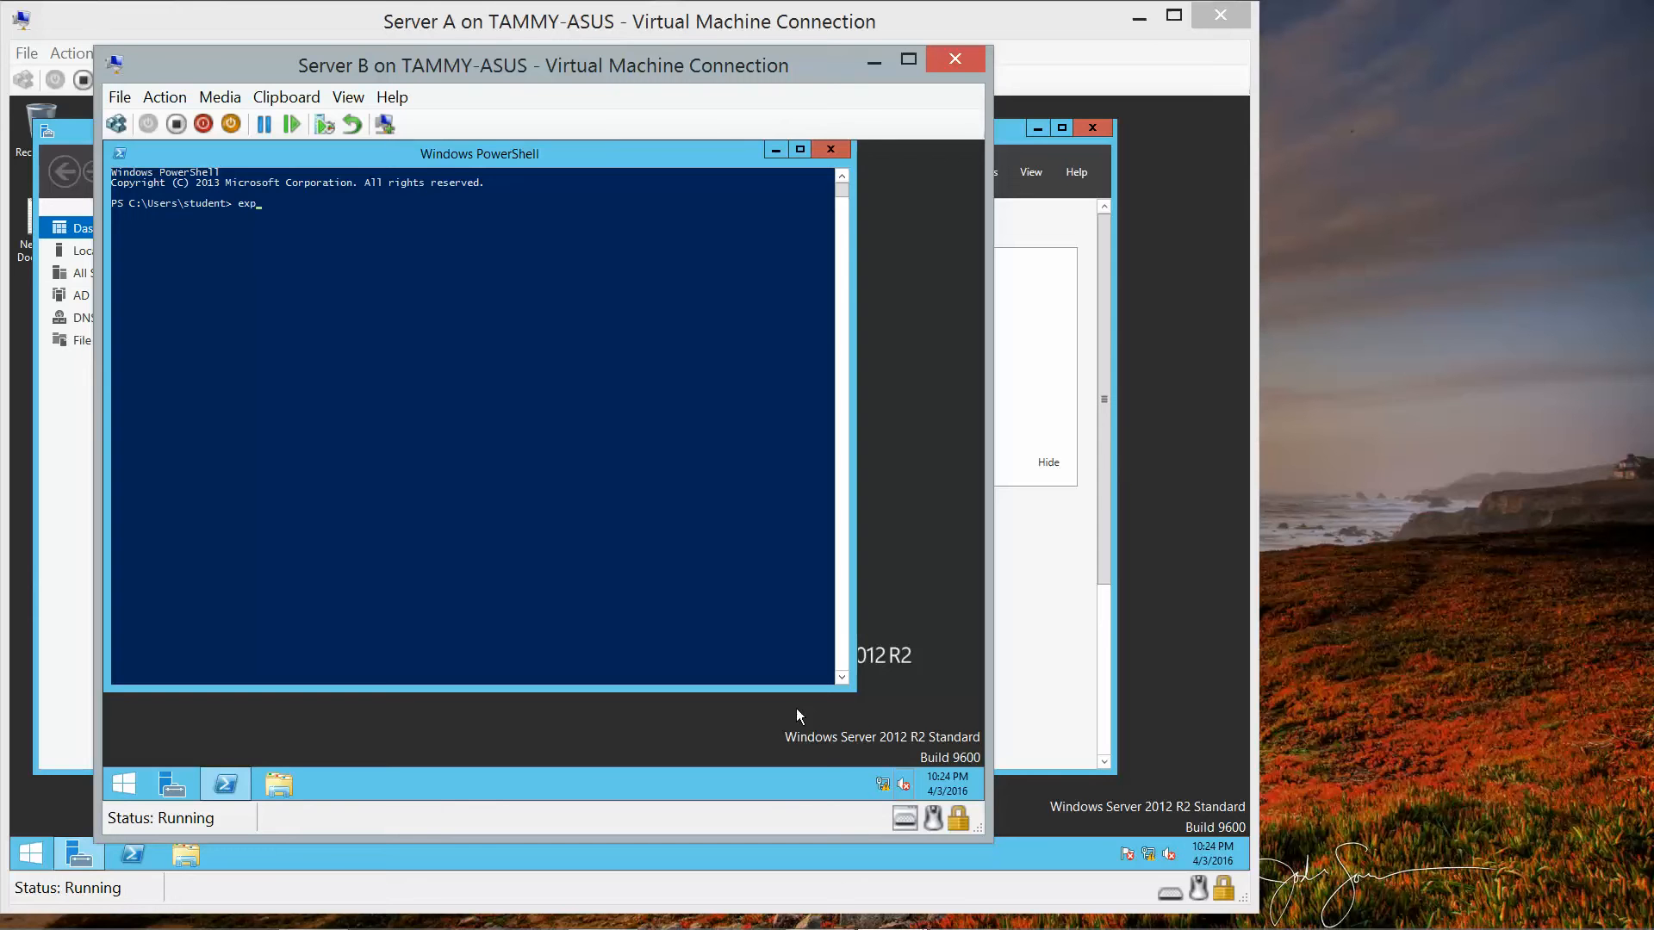
pyautogui.write('lo')
pyautogui.write('rer \\ser')
pyautogui.write('ServerC')
pyautogui.write('\\Spreadsheets')
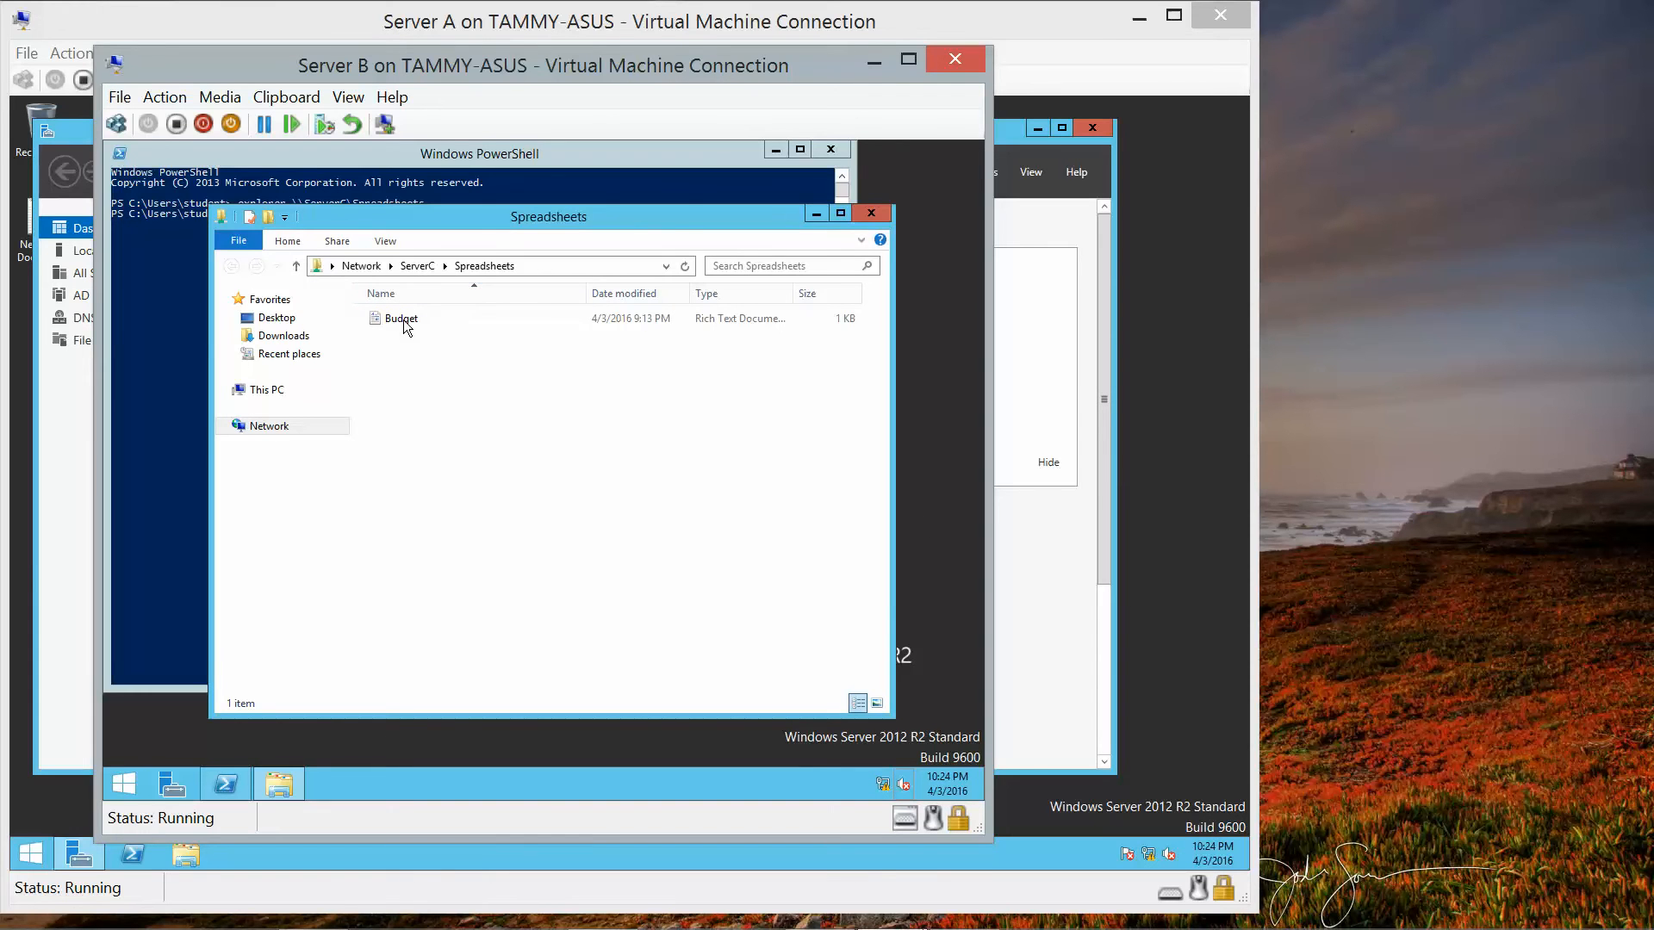
# Open Budget in WordPad and add a new line reading April 3, 2016.
pyautogui.hotkey('ctrl', 'e')
pyautogui.press('Tab')
pyautogui.press('Tab')
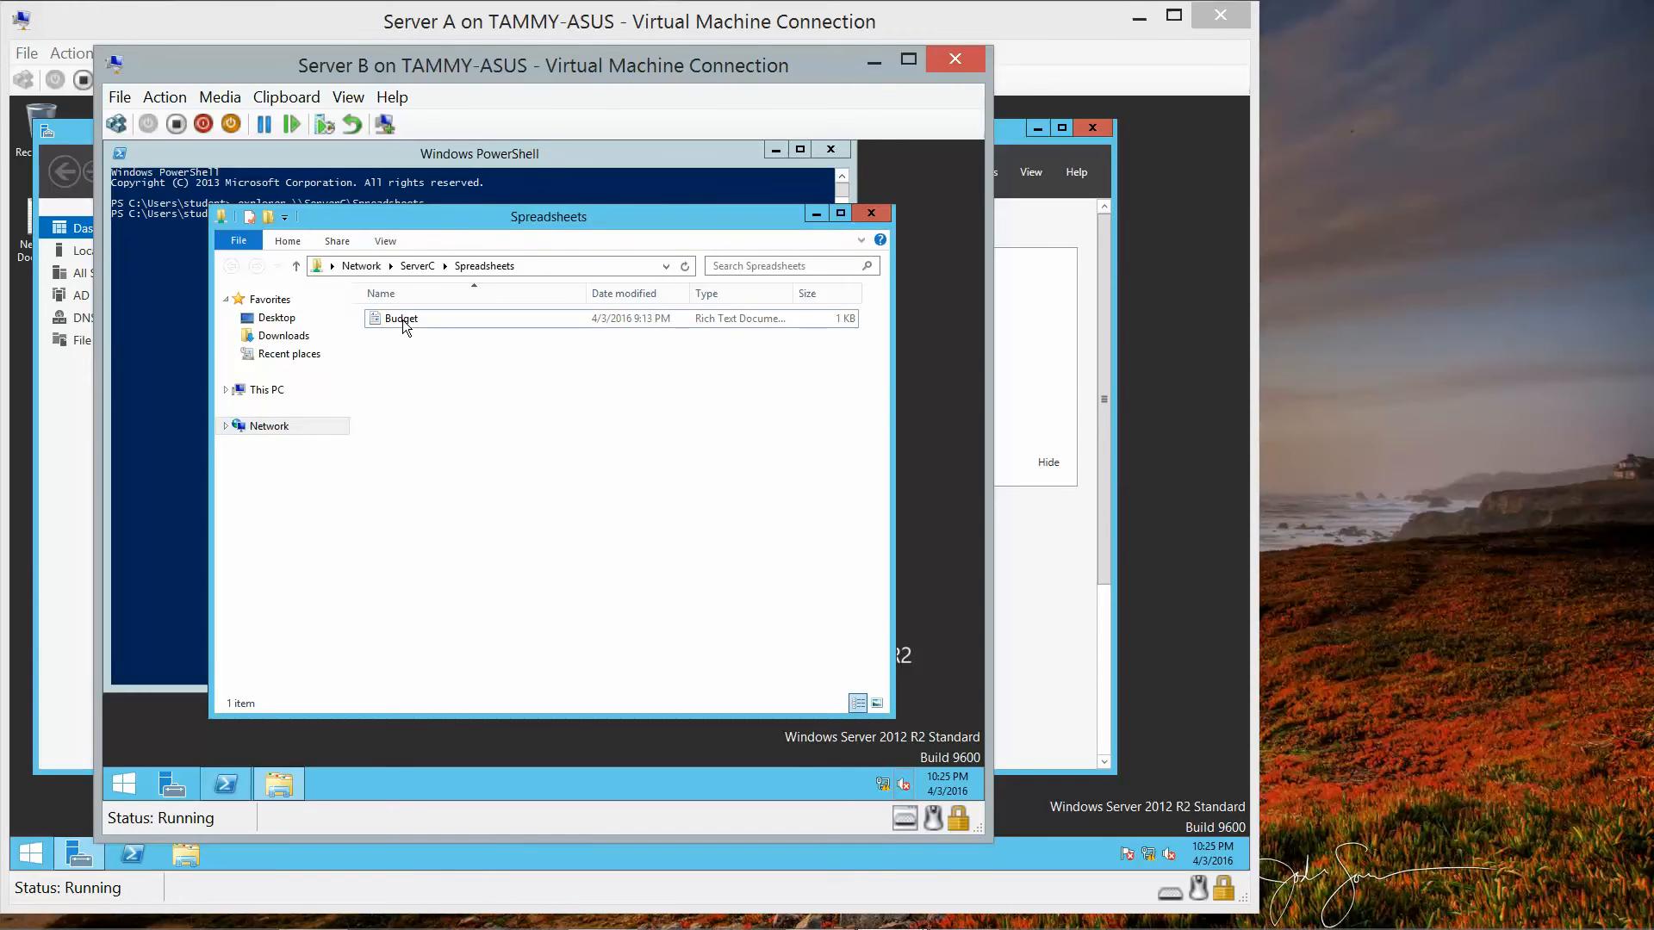
pyautogui.press('space')
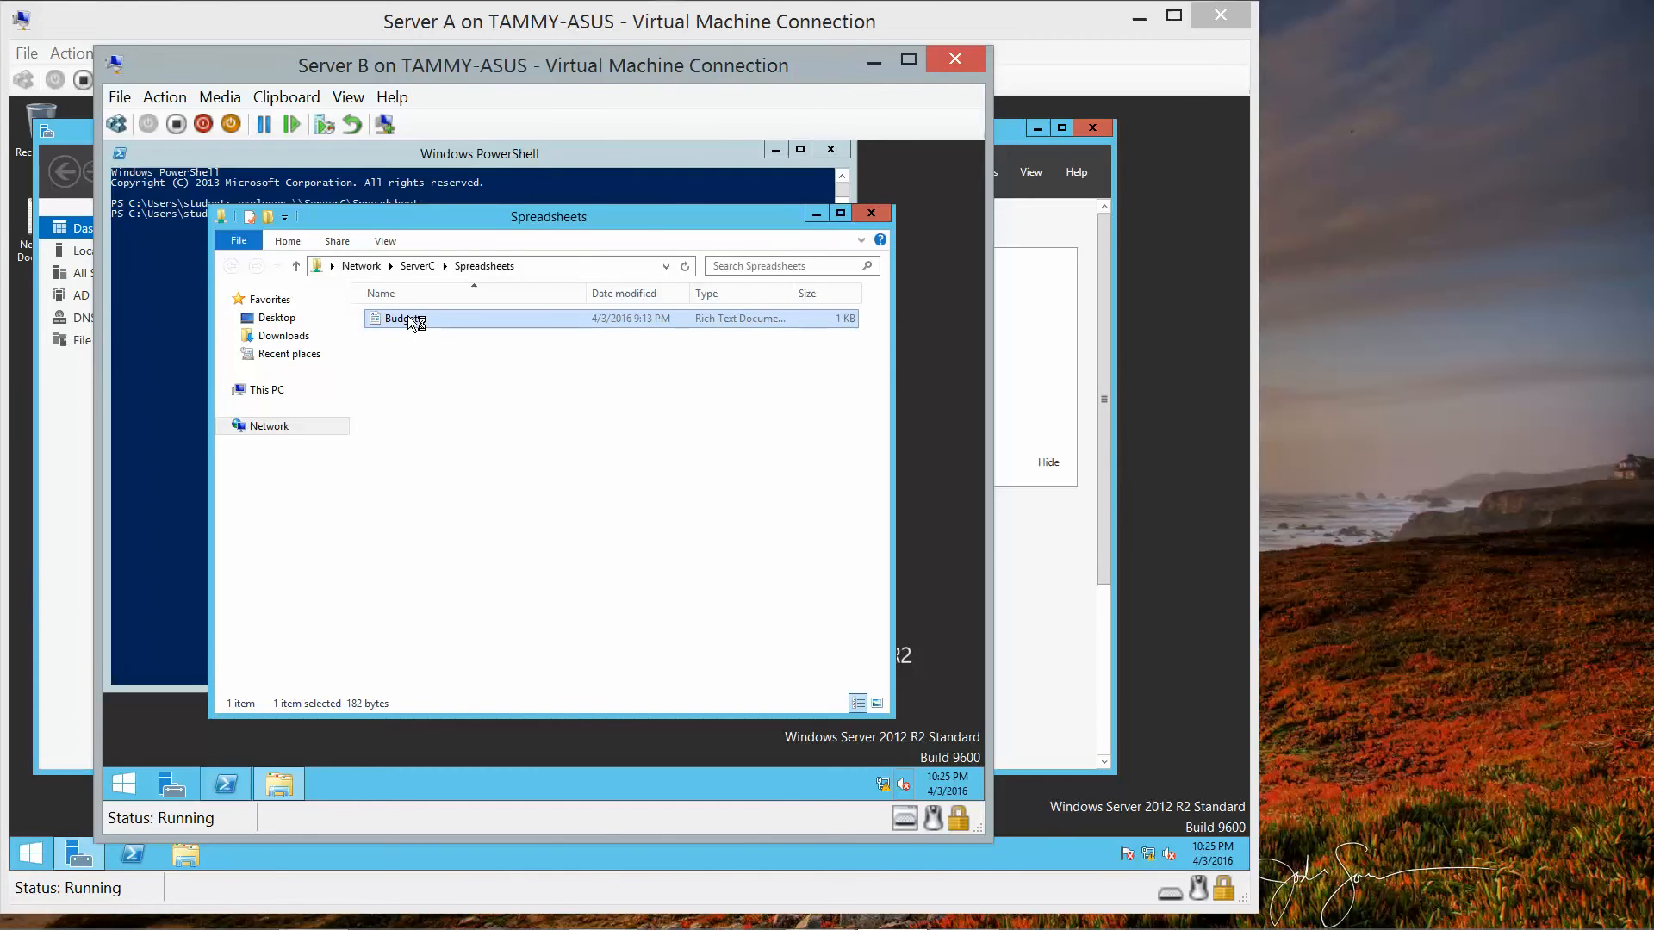
pyautogui.press('Return')
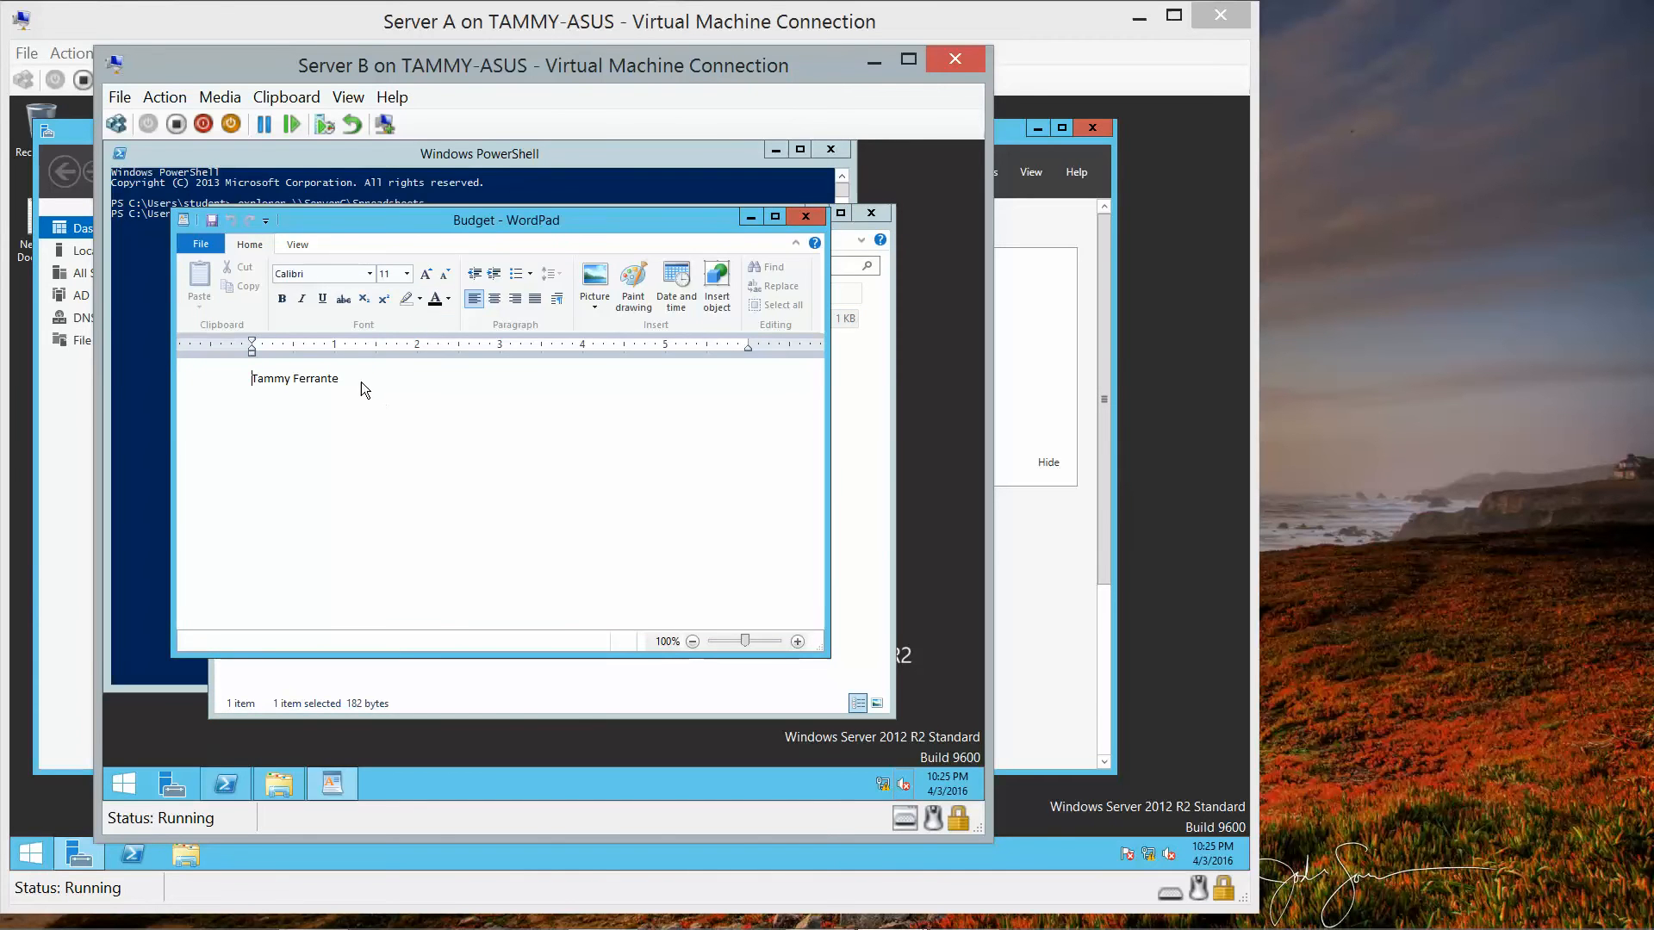
pyautogui.press('Right')
pyautogui.press('Return')
pyautogui.write('April 3, 201')
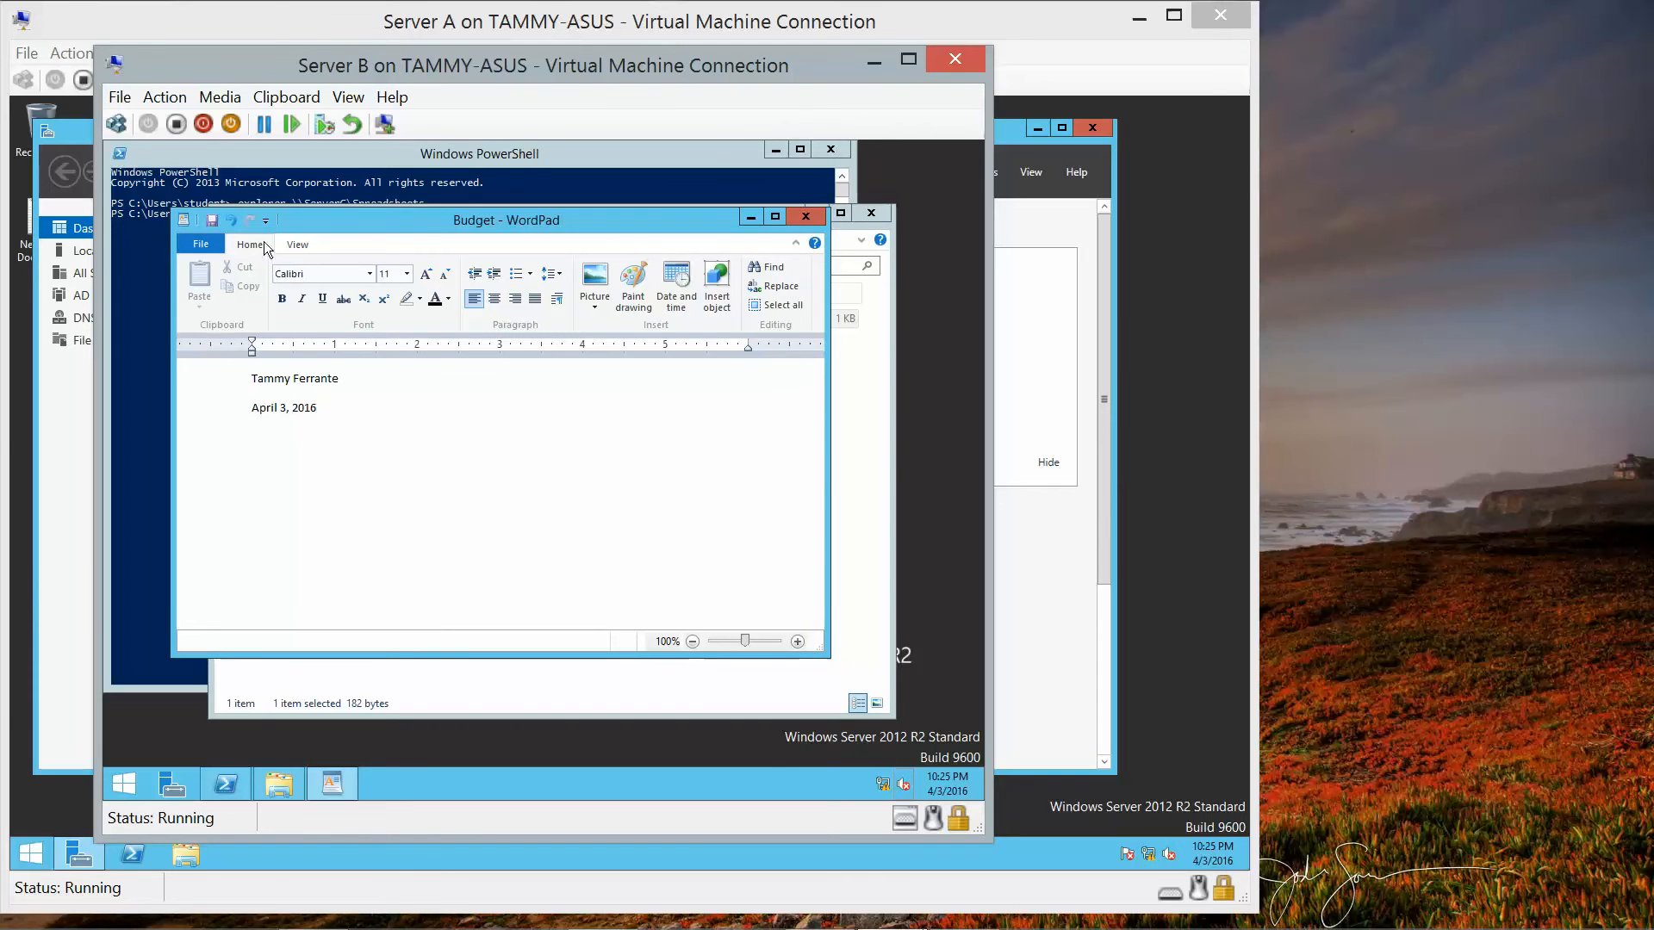
# Try saving Budget.rtf back to the share, which fails with access denied.
pyautogui.press('alt')
pyautogui.press('h')
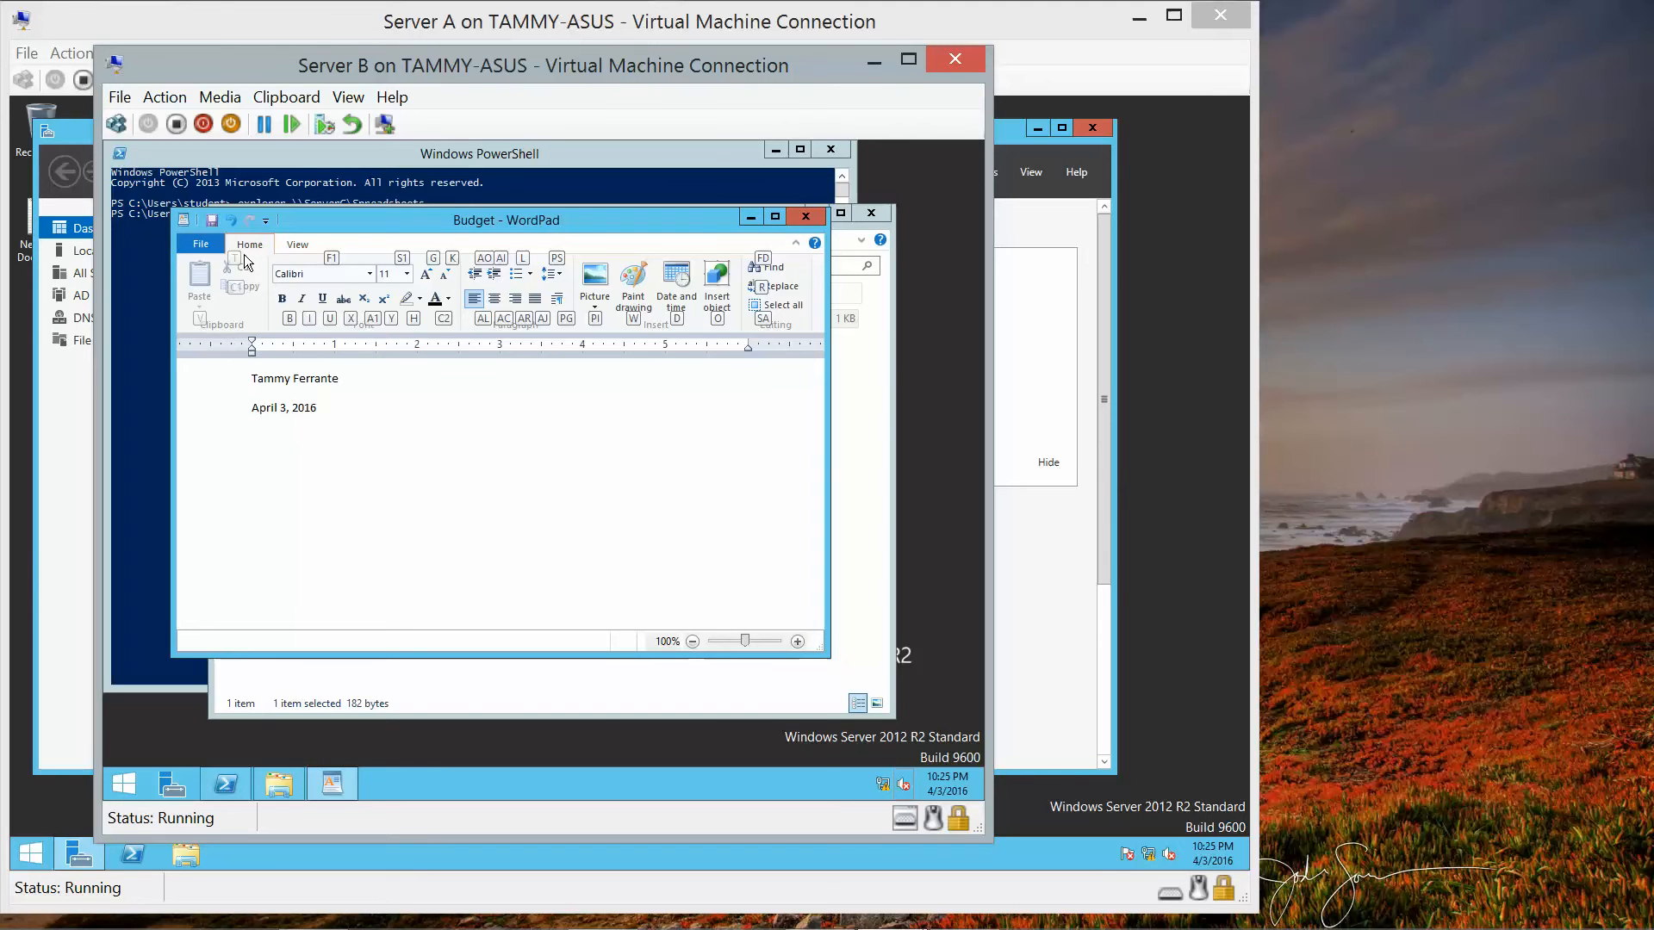
pyautogui.press('Escape')
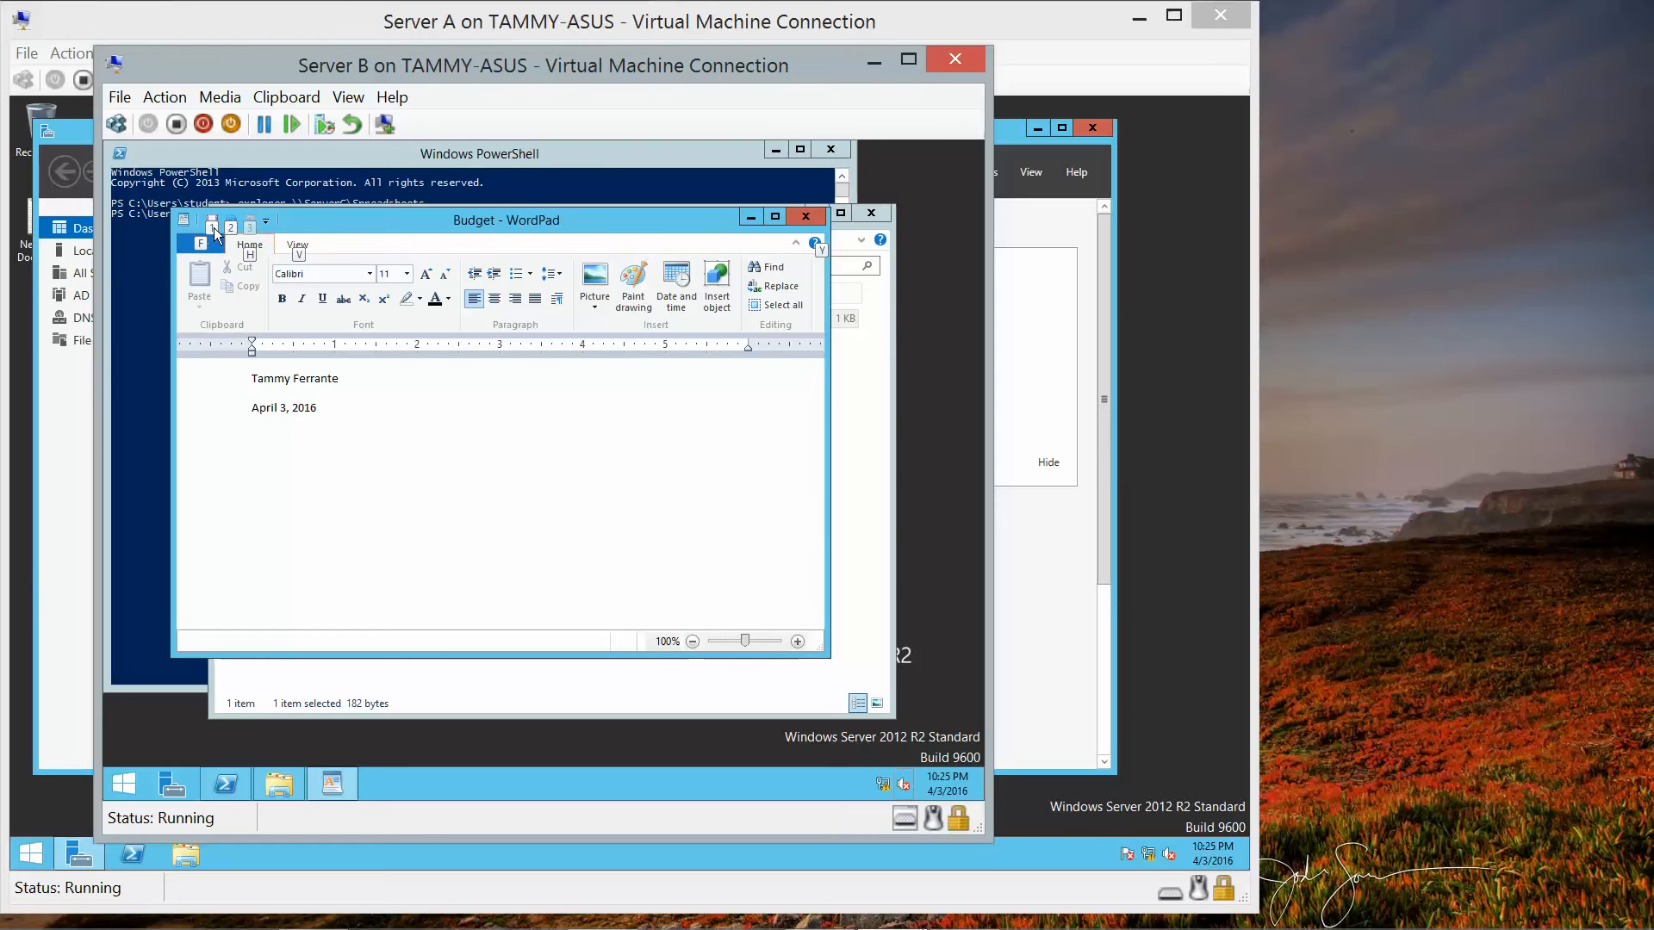
pyautogui.press('1')
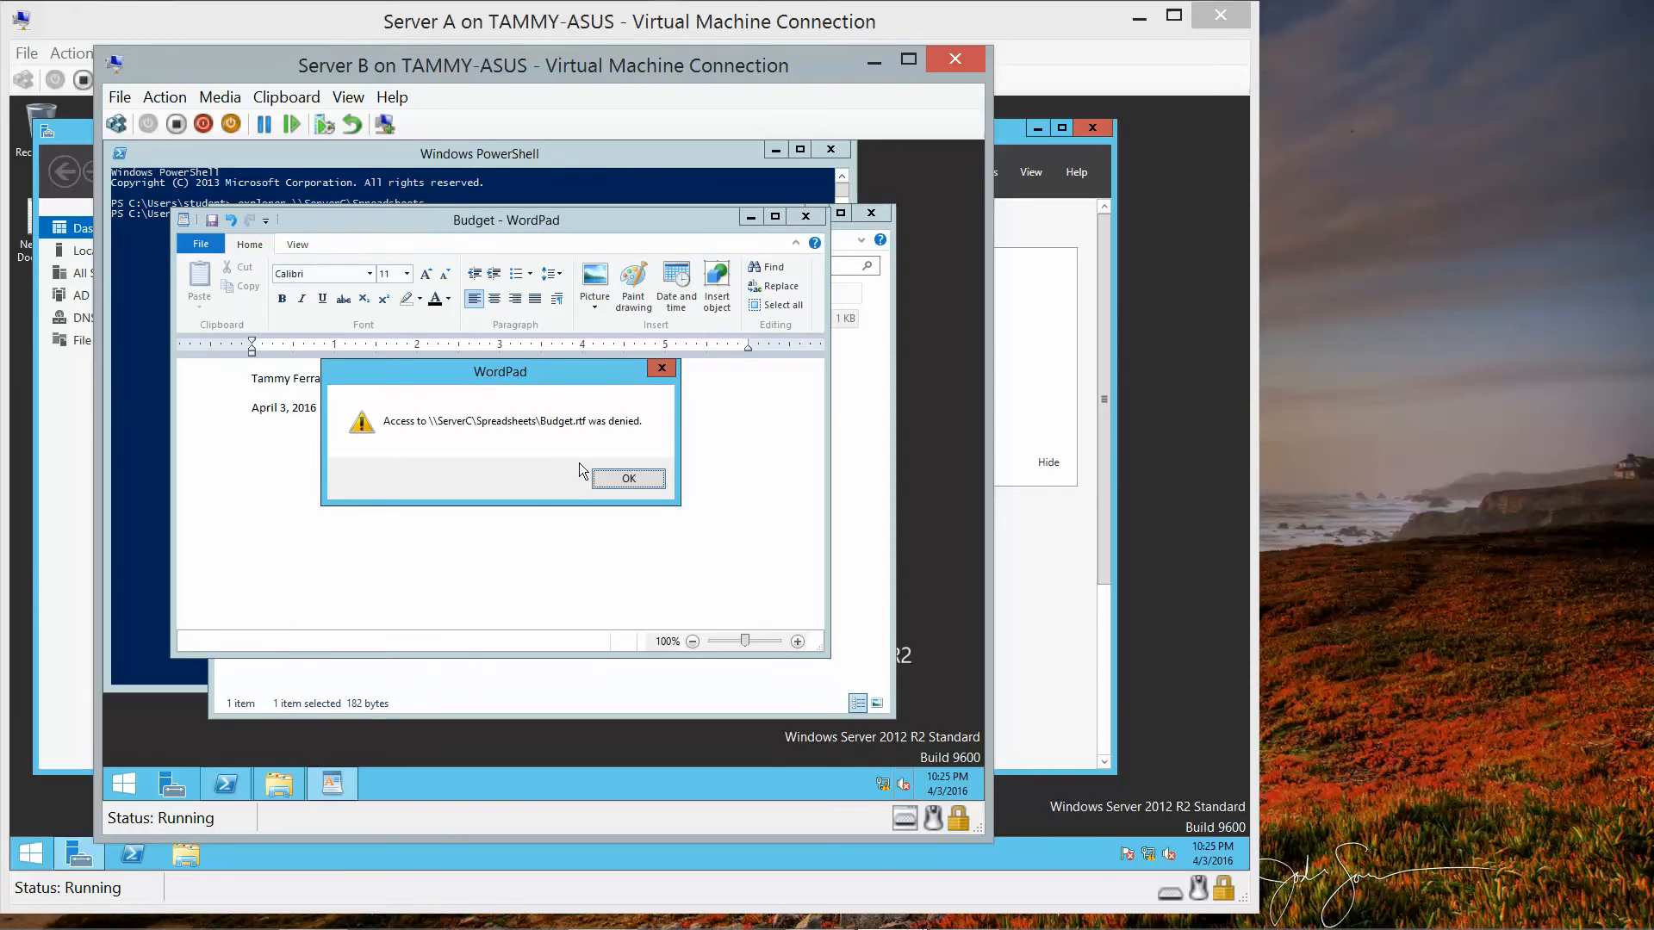
# Dismiss the access-denied message and exit WordPad choosing Don't Save.
pyautogui.click(622, 480)
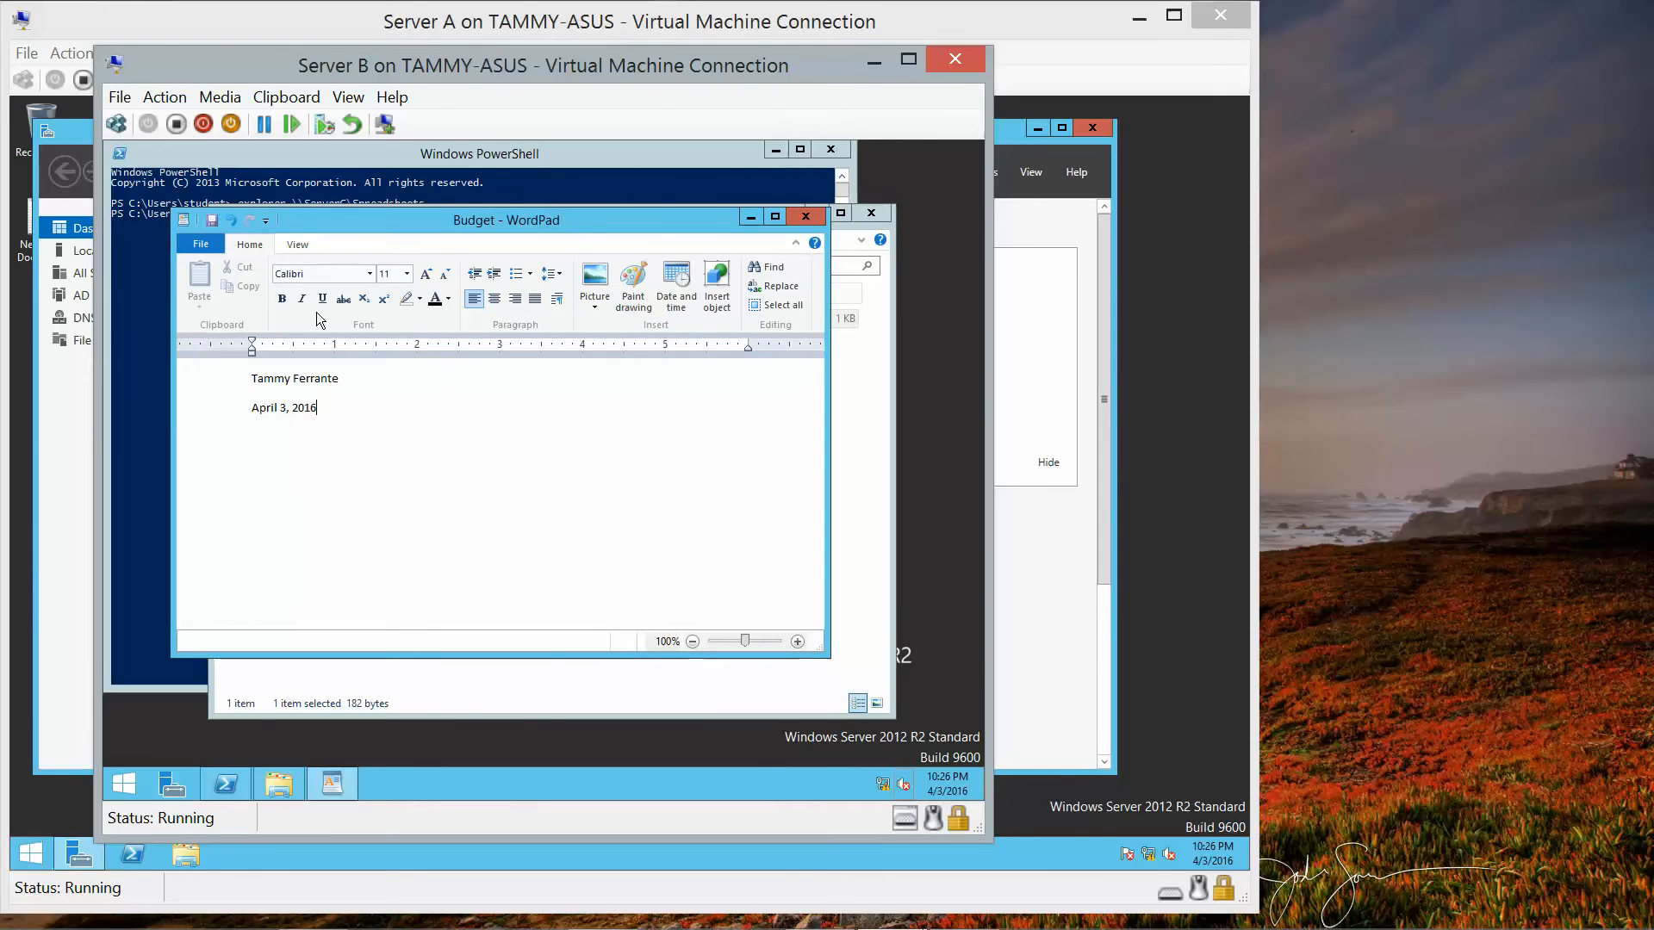
pyautogui.press('alt')
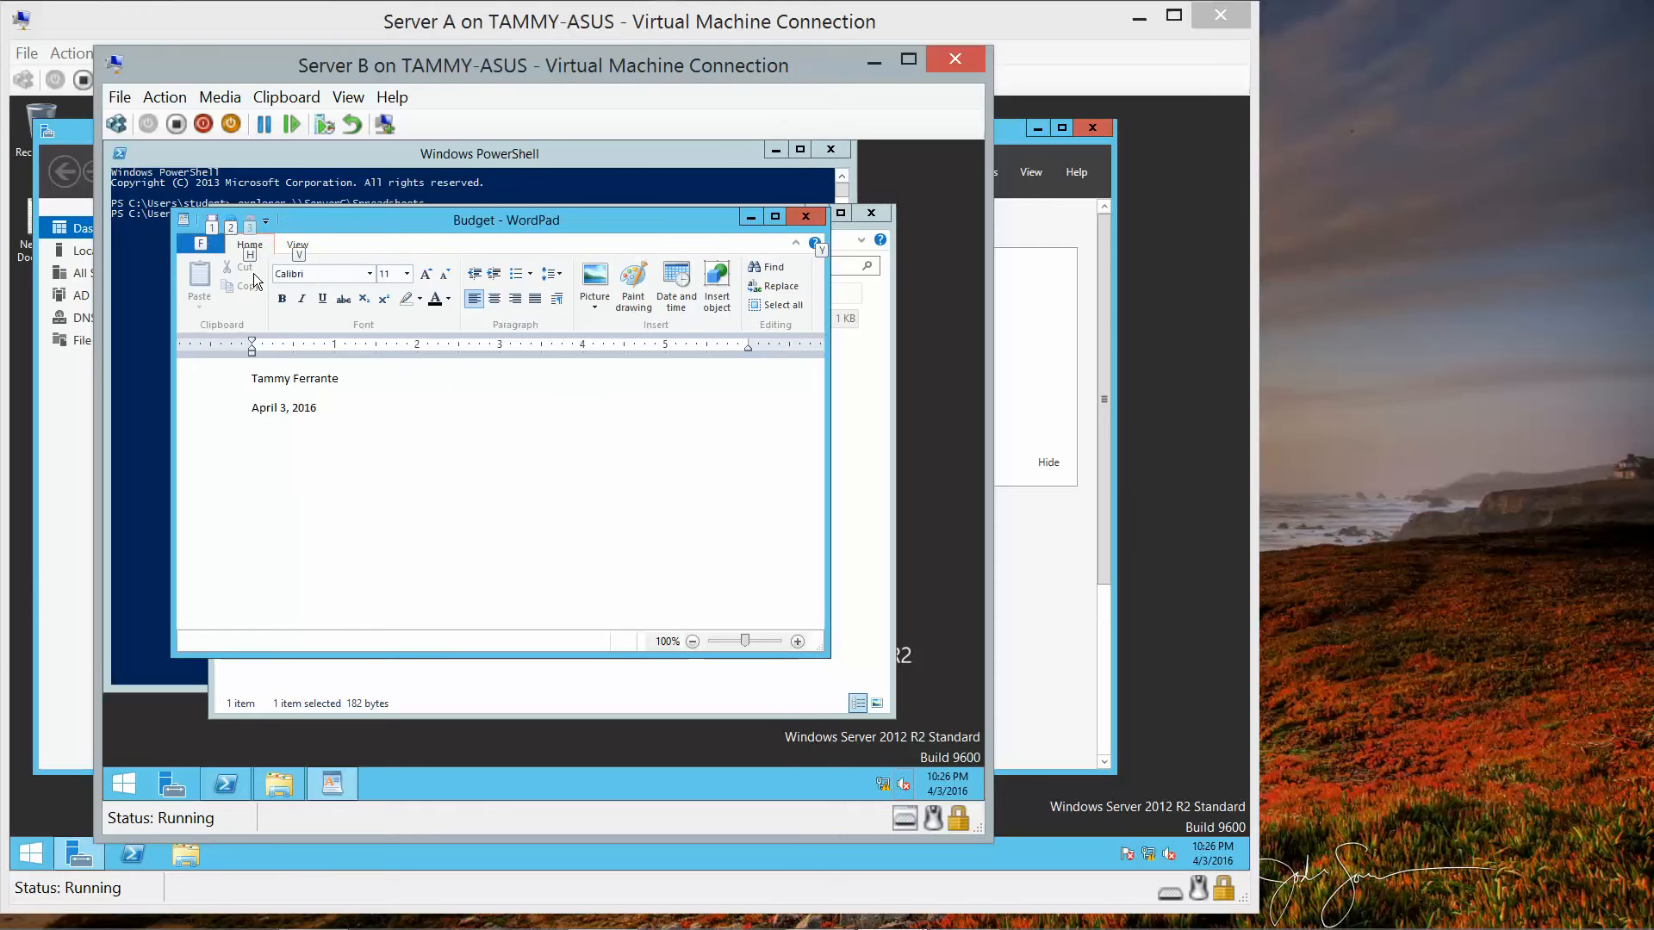
pyautogui.press('f')
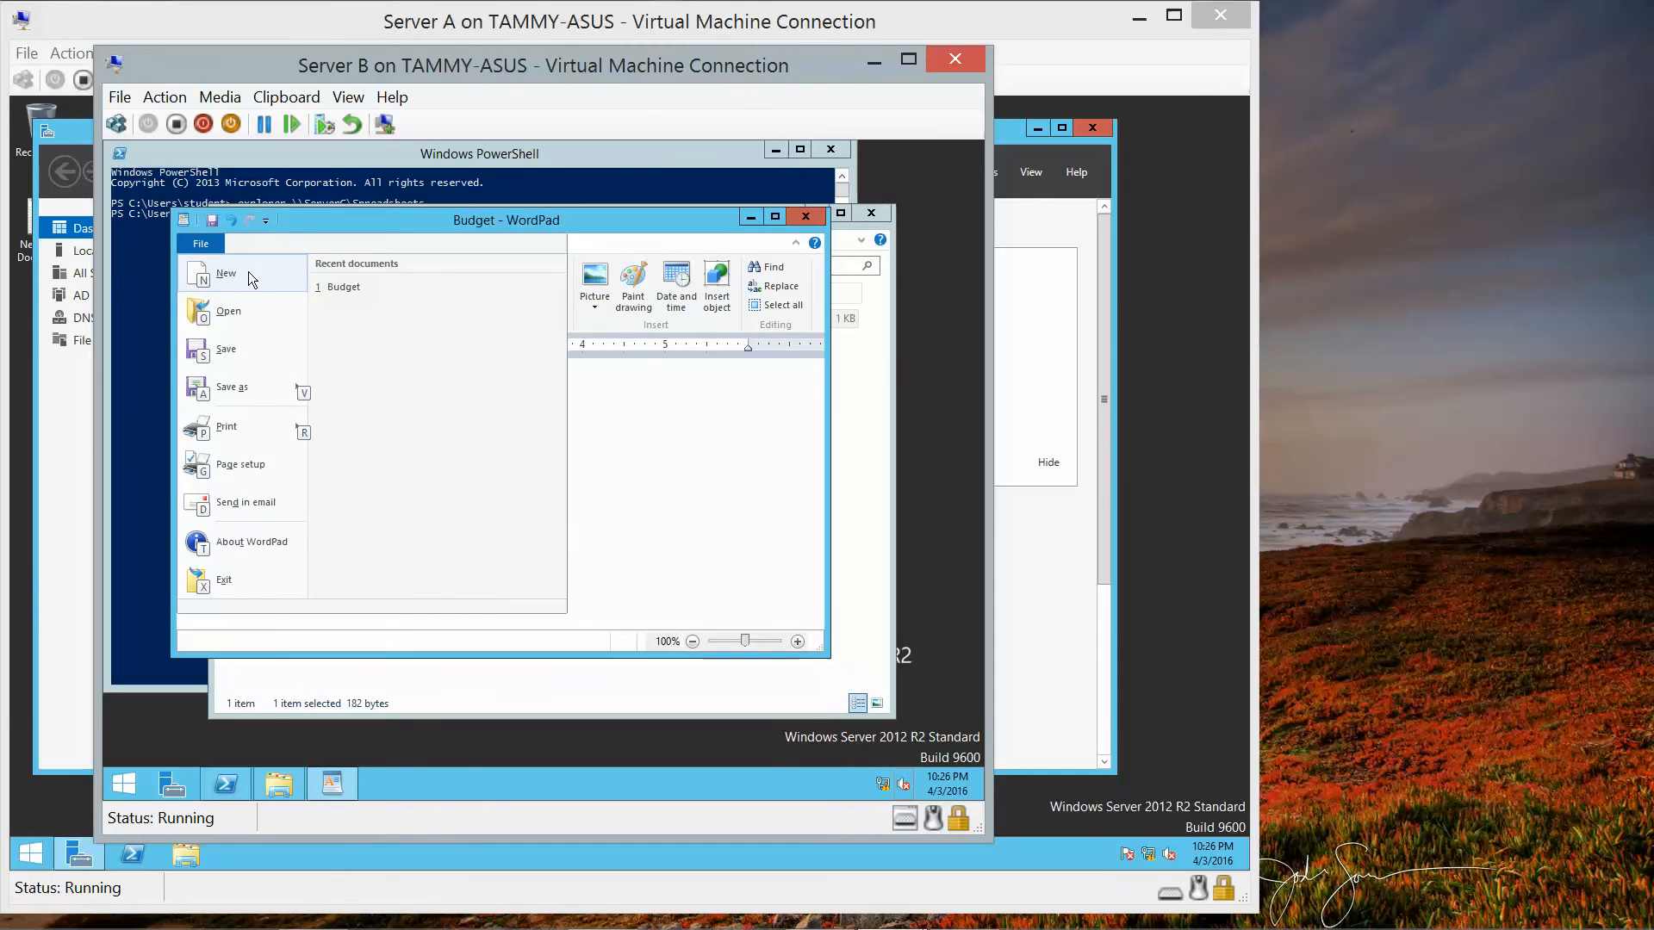
pyautogui.press('x')
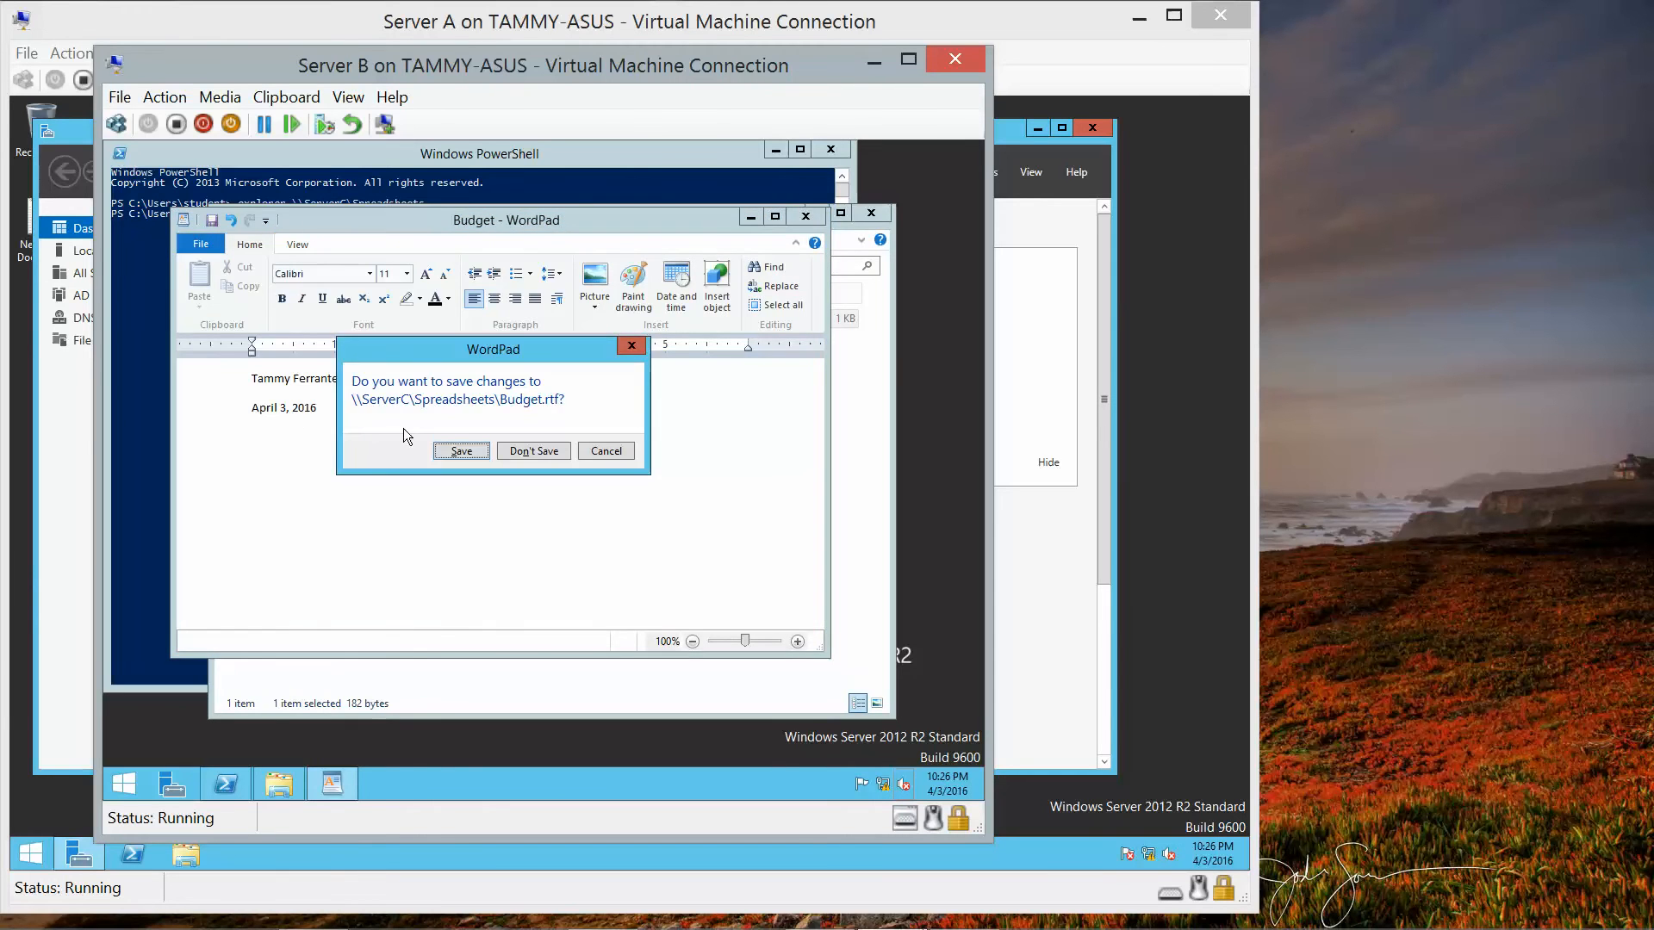
pyautogui.click(557, 462)
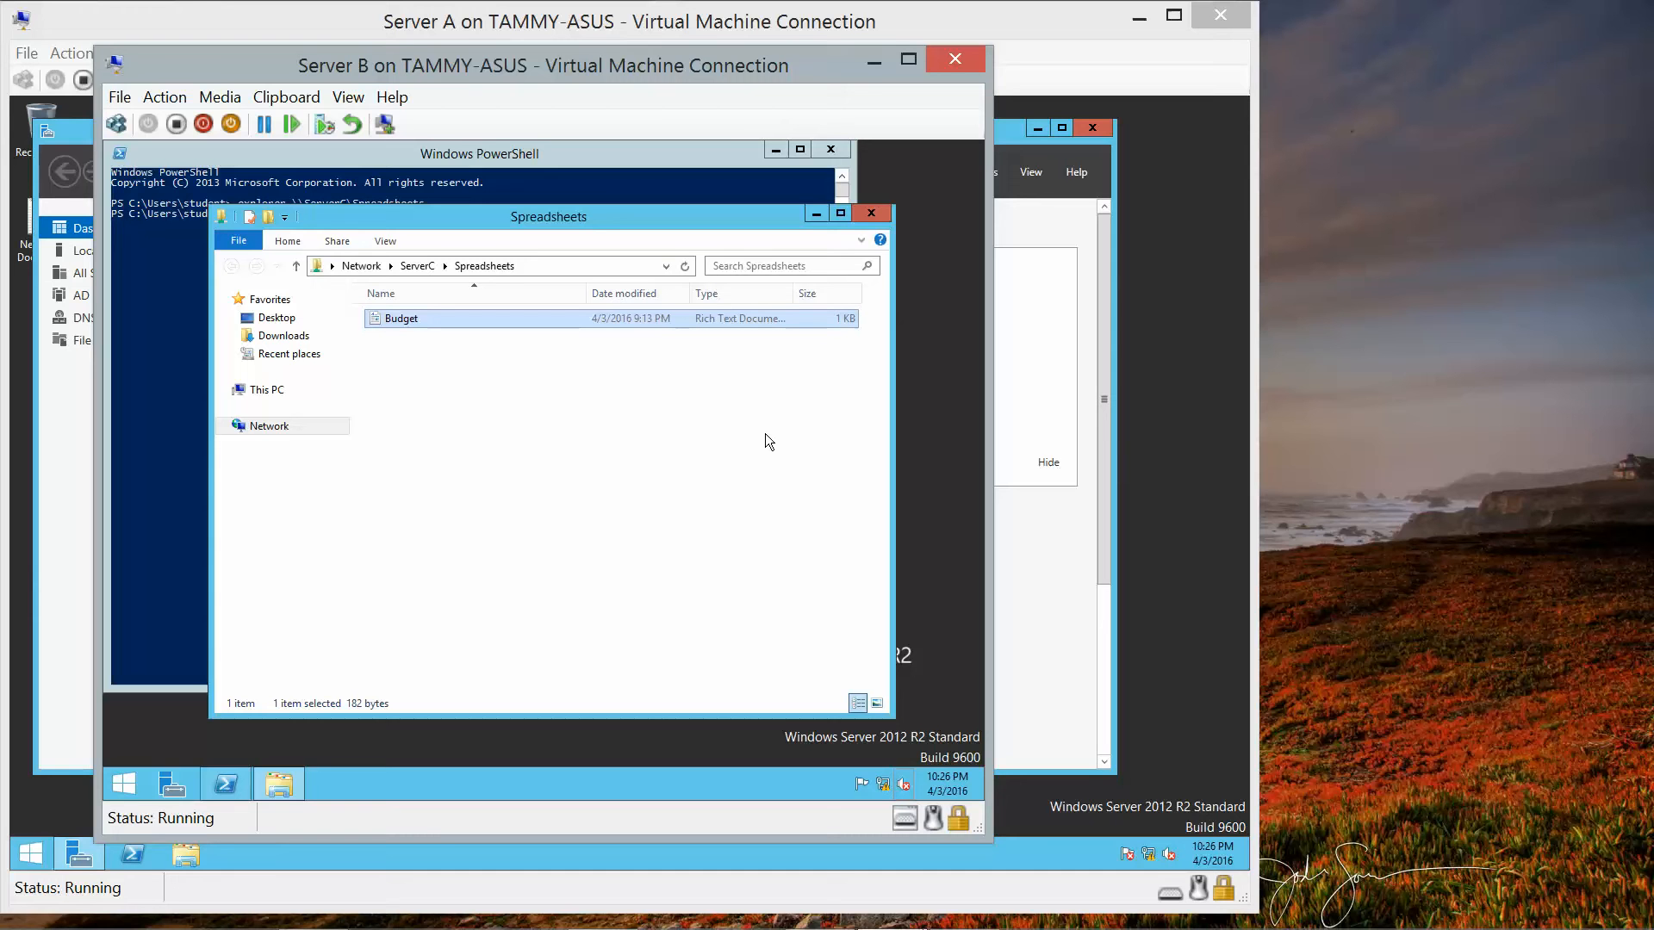
pyautogui.moveTo(1038, 926)
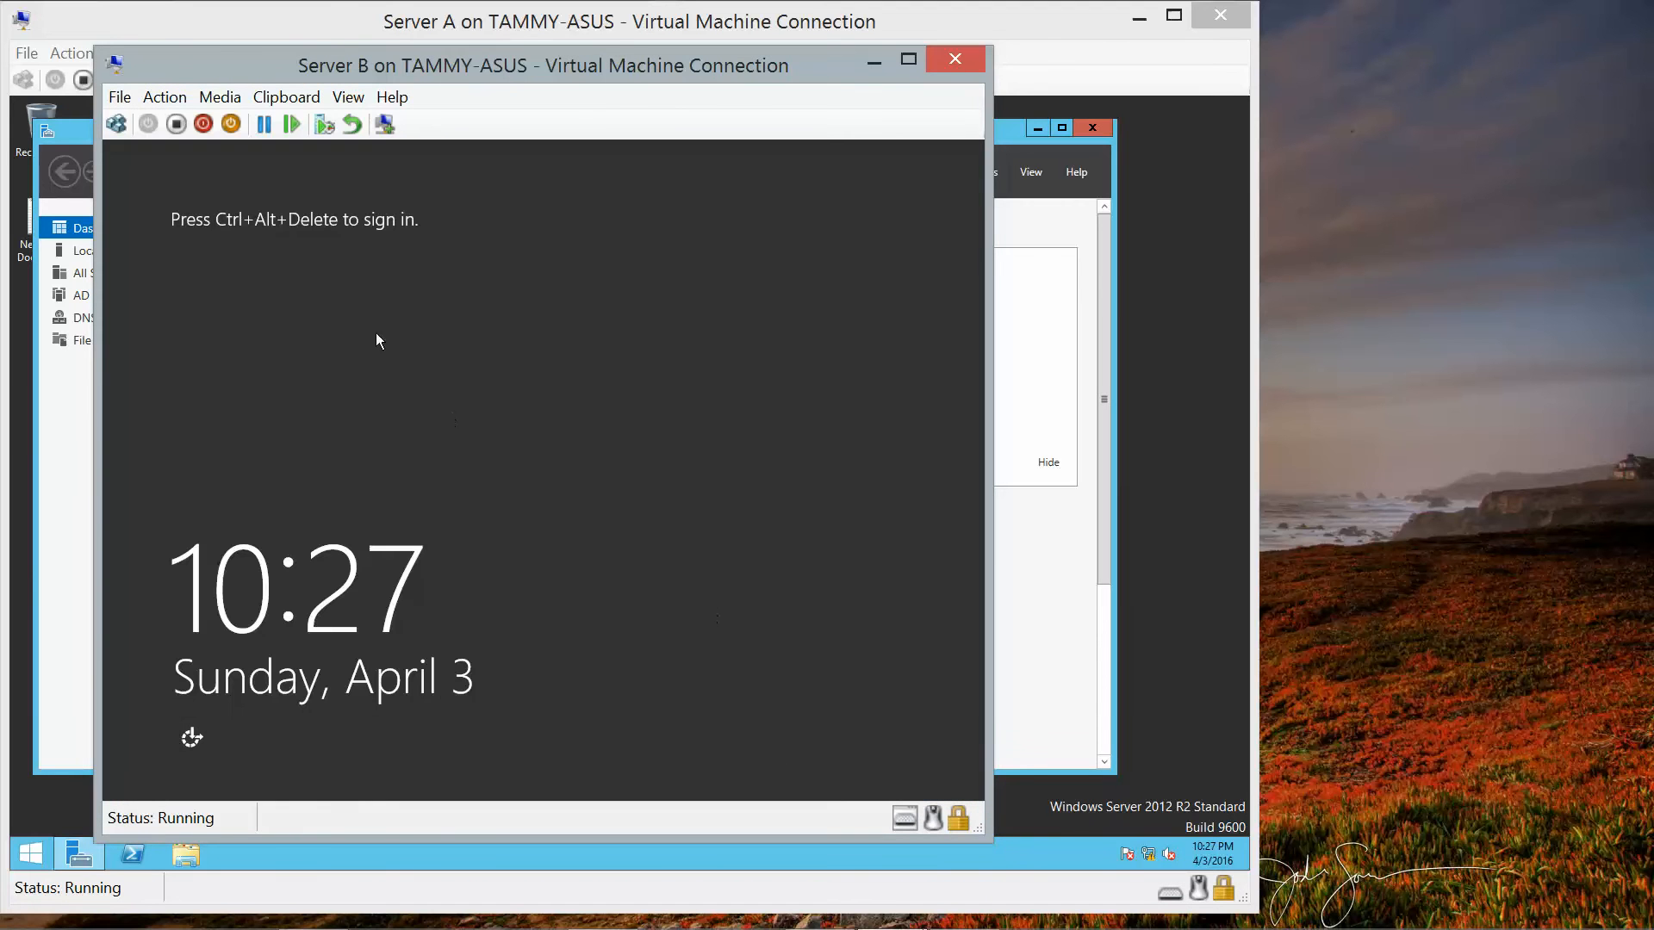
# Attempt signing in to Server B as Other user adatum/administrator with the account password.
pyautogui.click(122, 130)
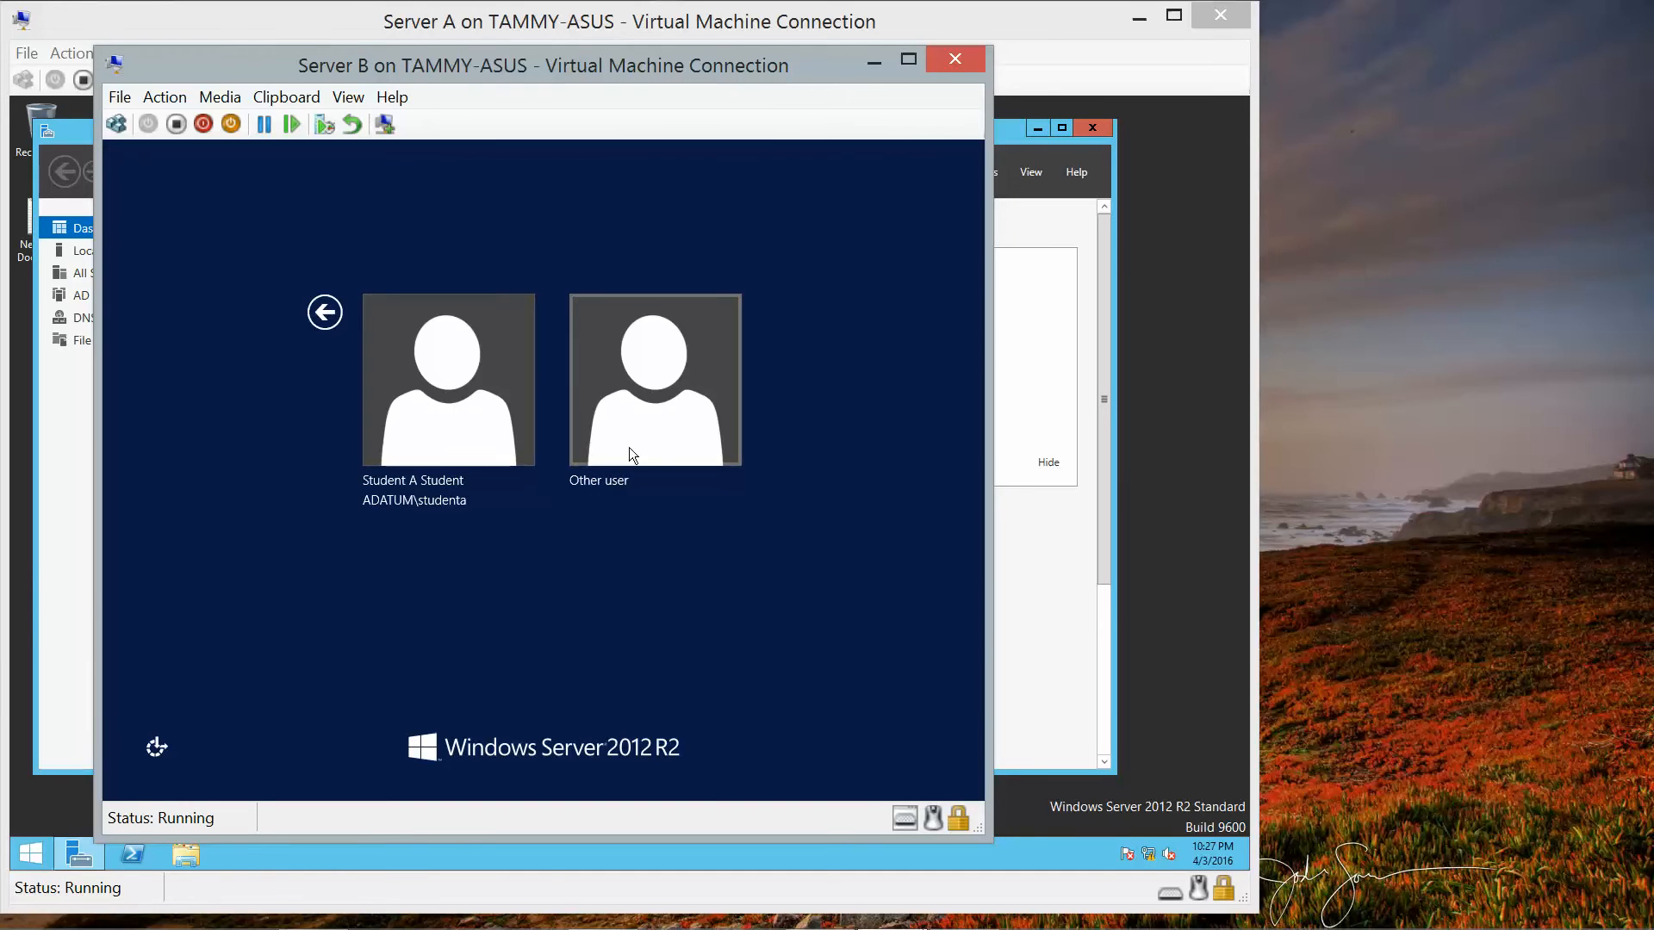
pyautogui.moveTo(965, 922)
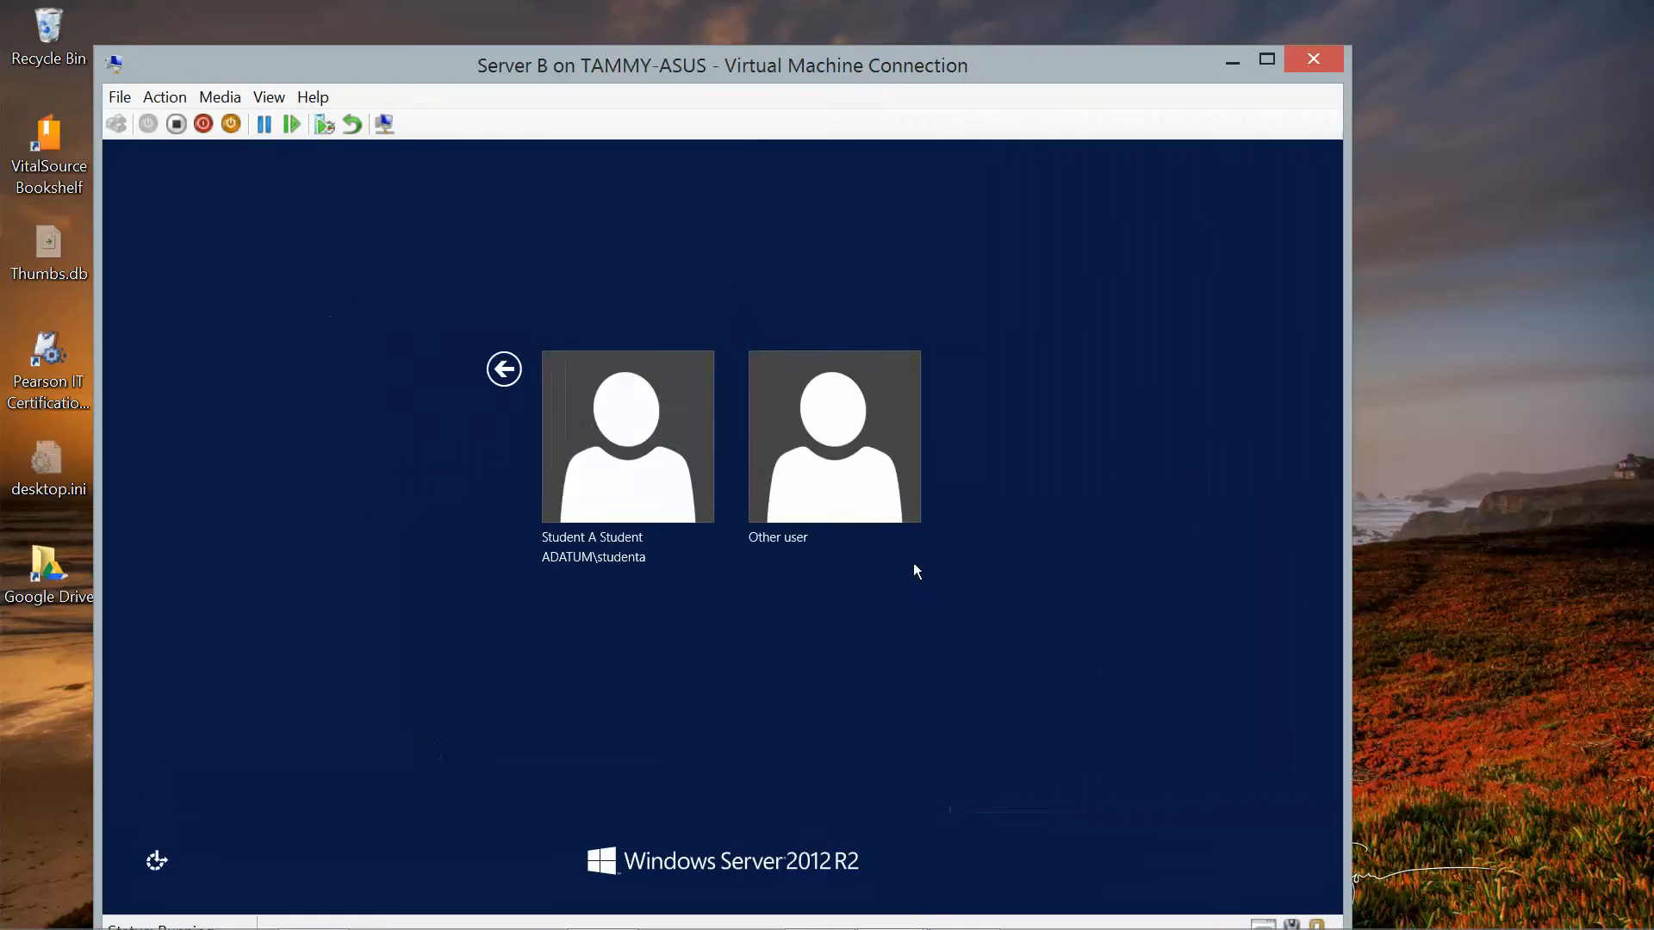
pyautogui.click(839, 483)
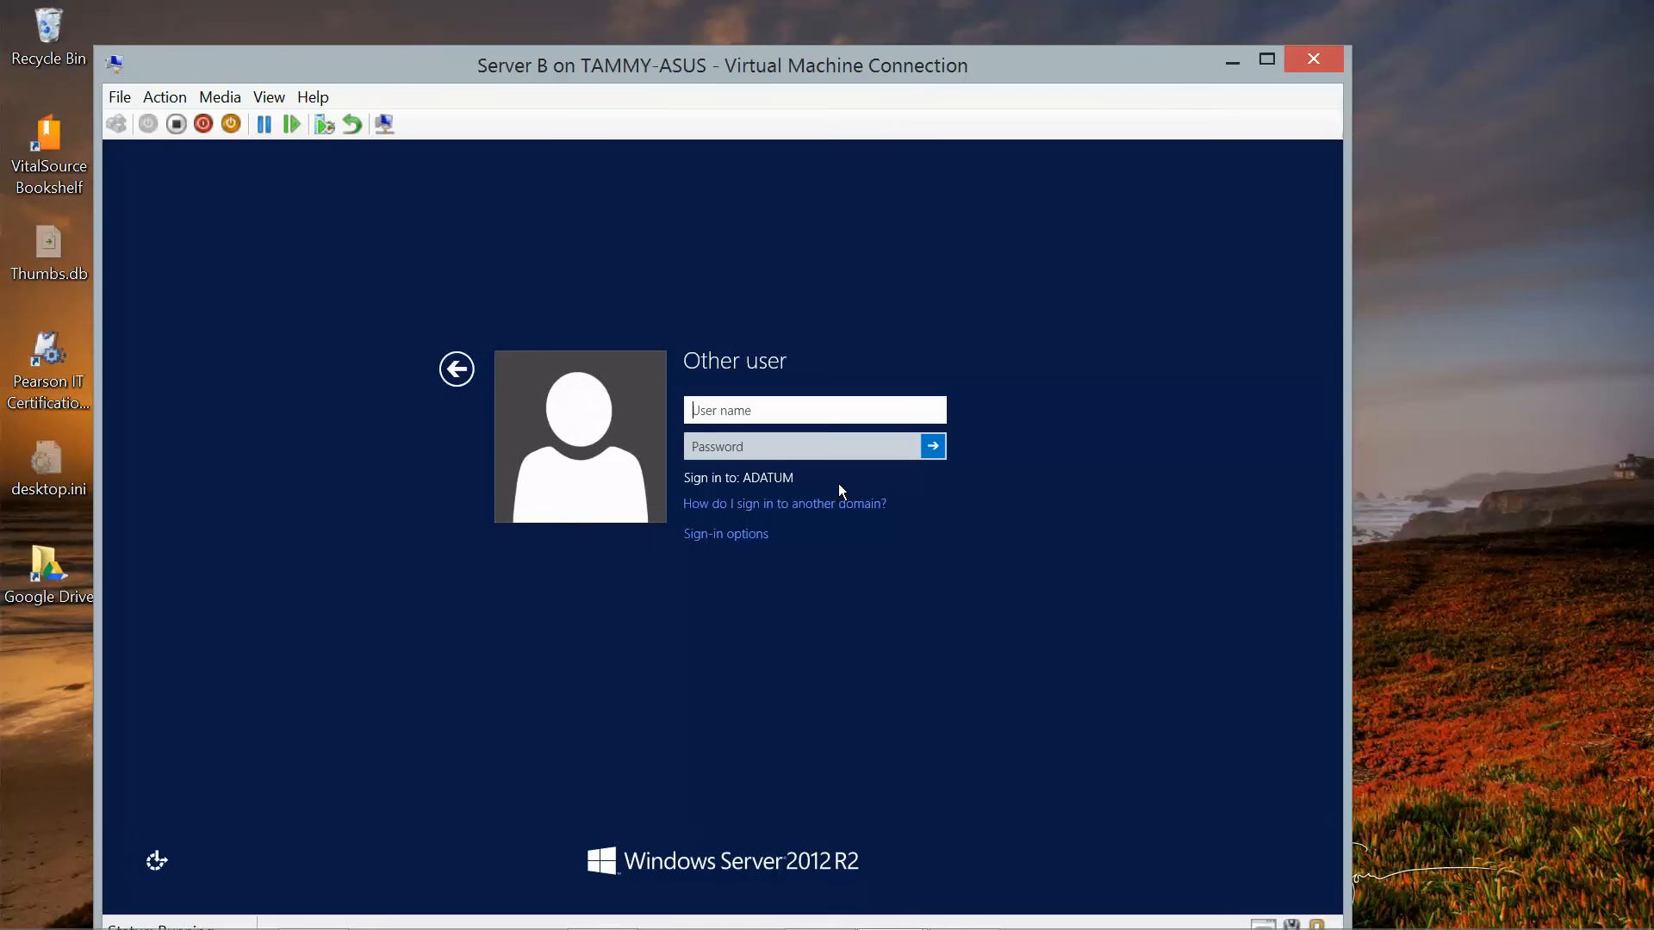
pyautogui.write('adatum/administrator')
pyautogui.press('Tab')
pyautogui.write('Pa')
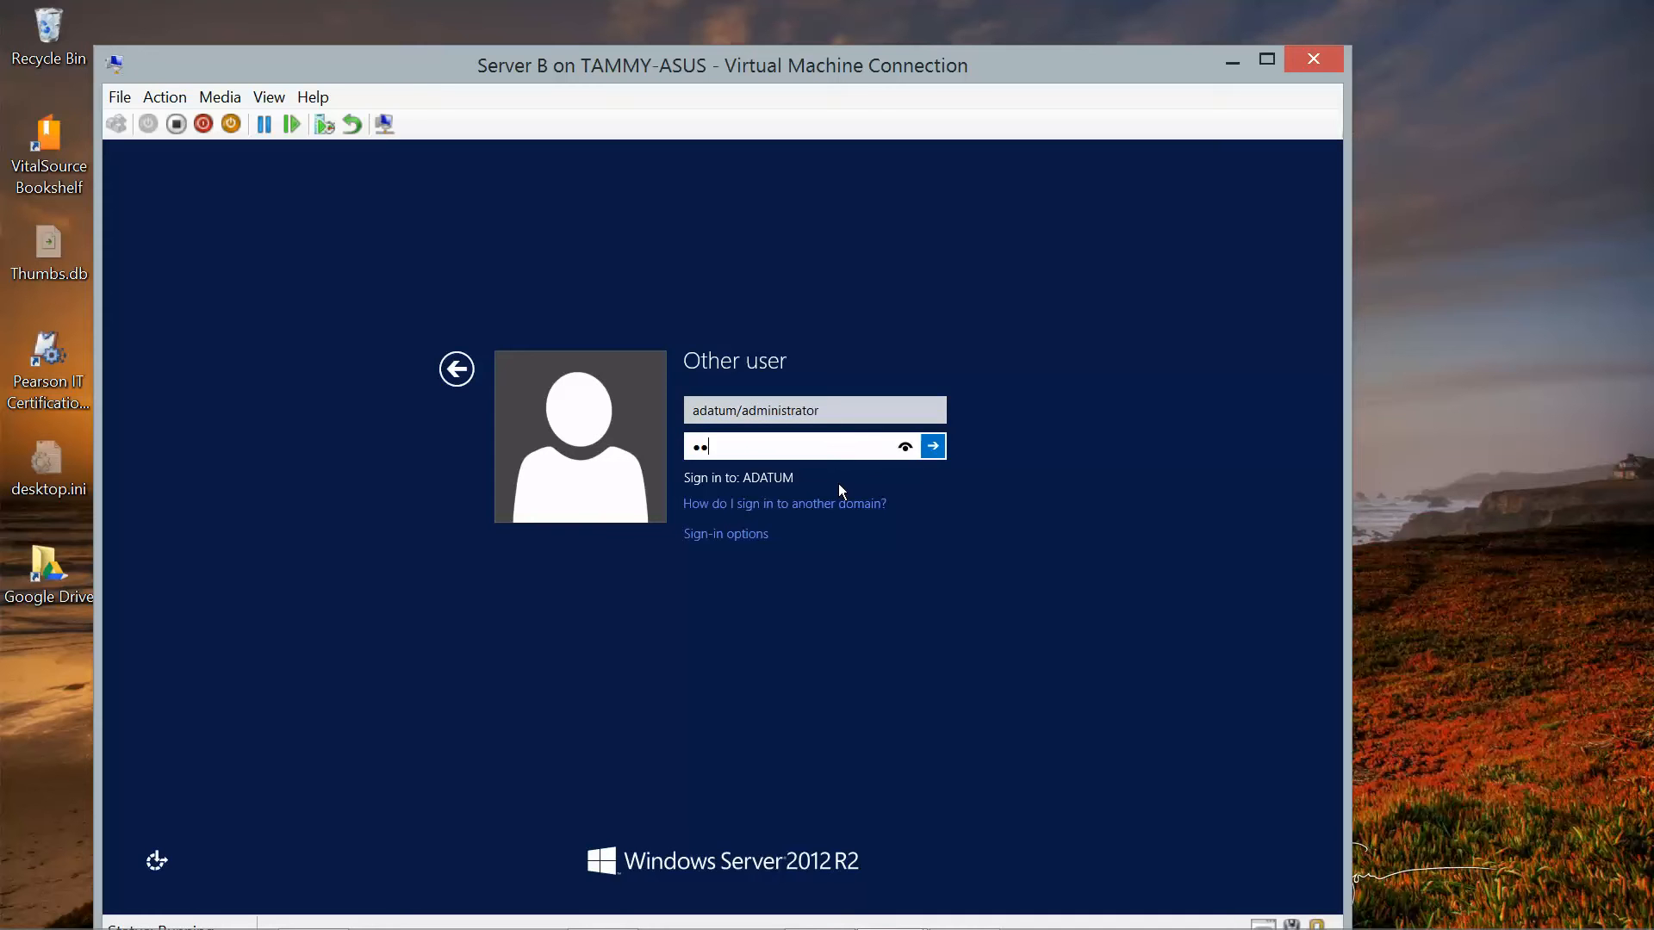
pyautogui.write('$$w0rd')
pyautogui.press('Return')
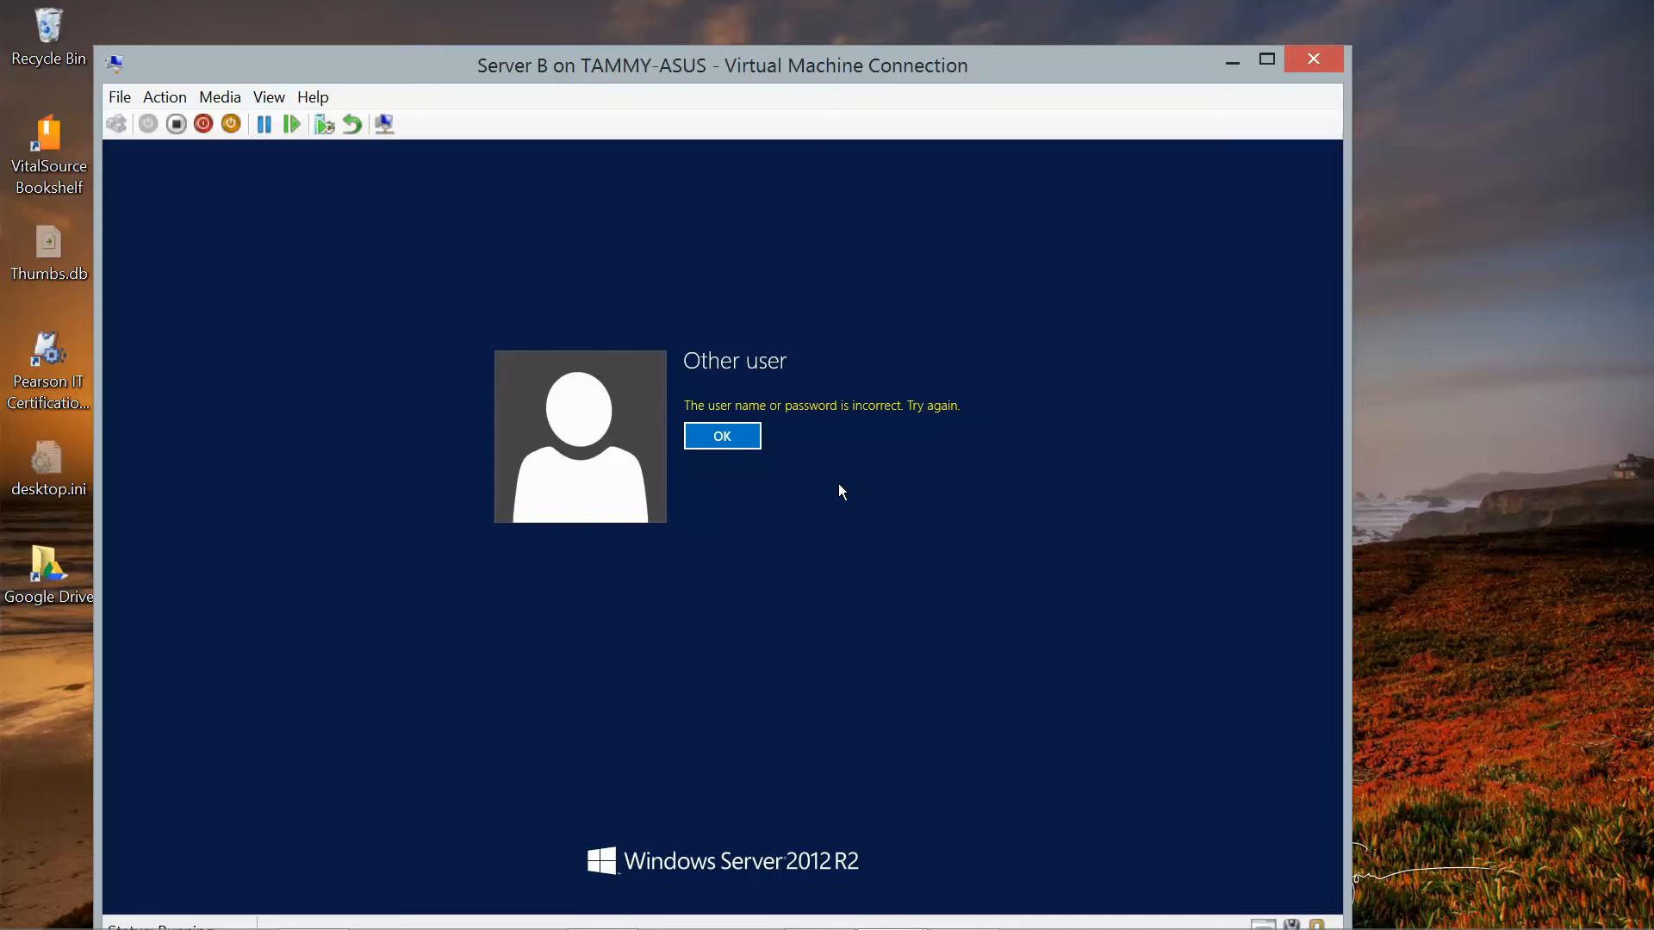
# Correct the username to adatum\administrator, re-enter the password, and sign in.
pyautogui.click(722, 437)
pyautogui.click(738, 410)
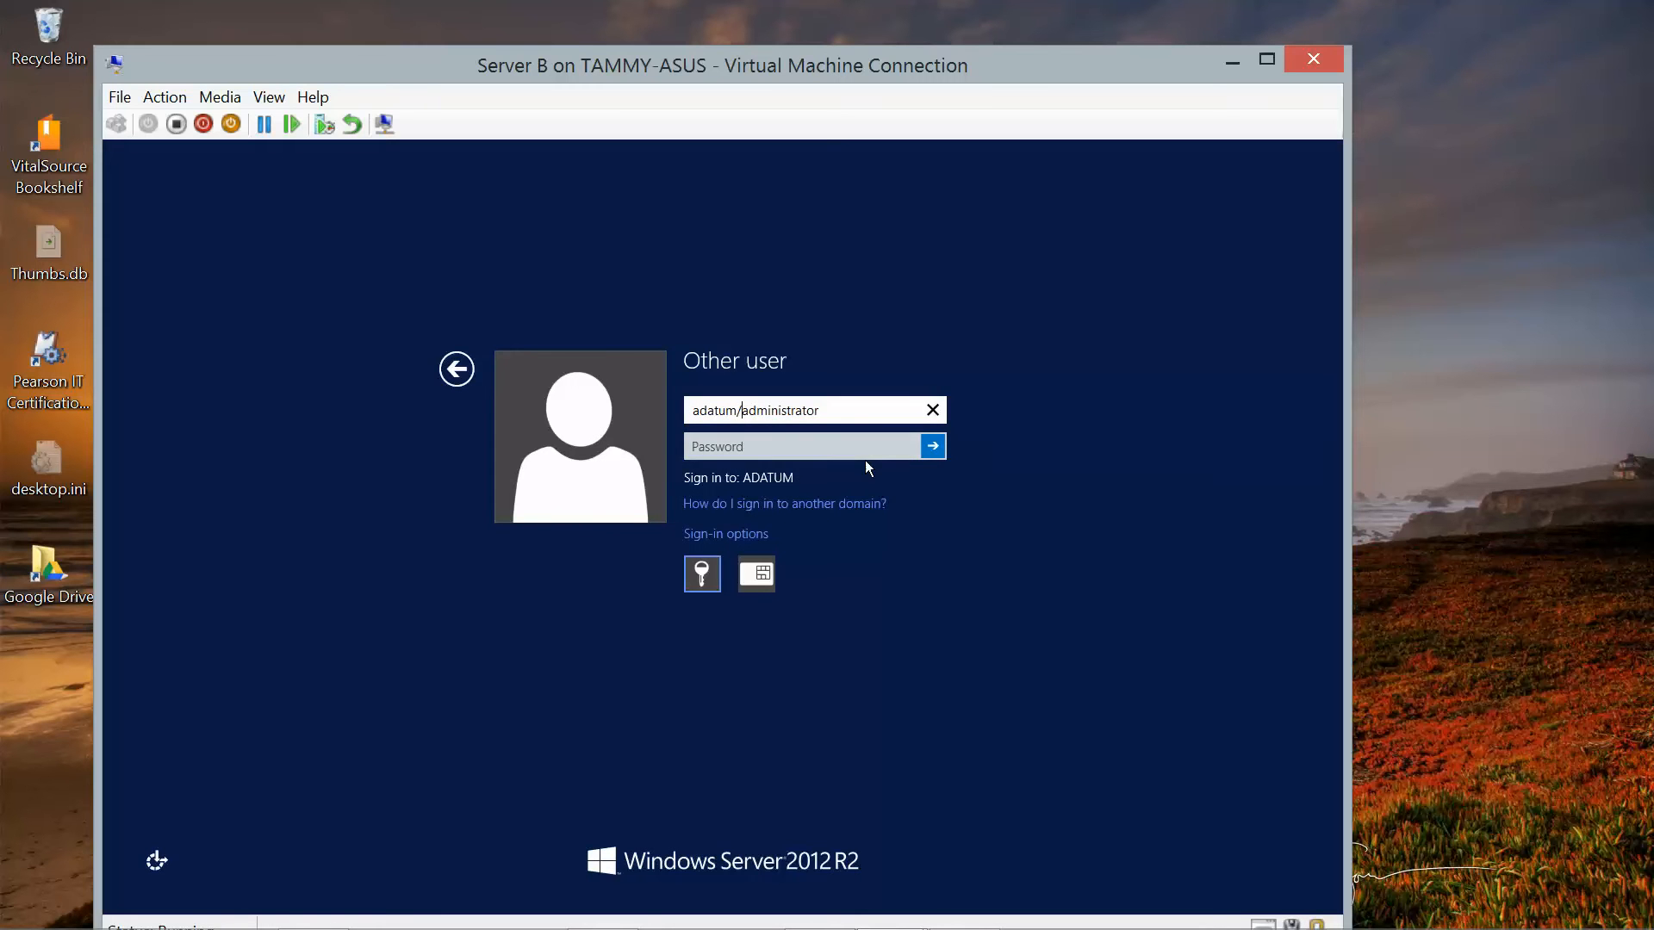
pyautogui.press('BackSpace')
pyautogui.write('\\')
pyautogui.click(787, 454)
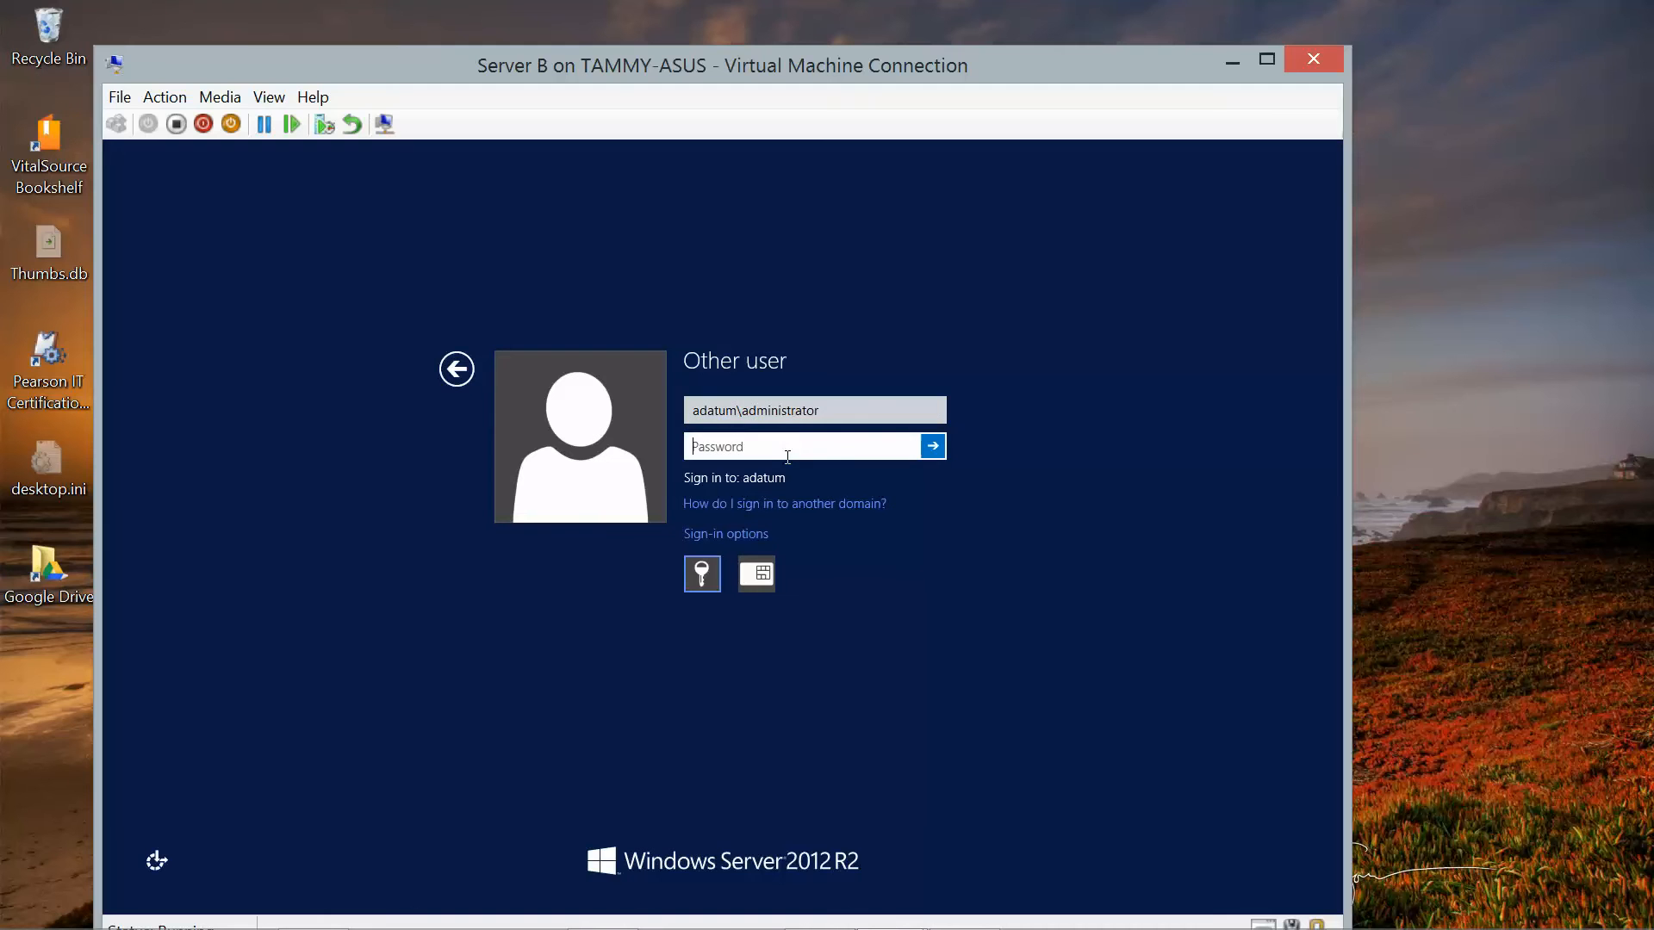
pyautogui.write('Pa$$')
pyautogui.press('BackSpace')
pyautogui.press('BackSpace')
pyautogui.press('BackSpace')
pyautogui.press('BackSpace')
pyautogui.write('Pa$$w0rd')
pyautogui.press('Return')
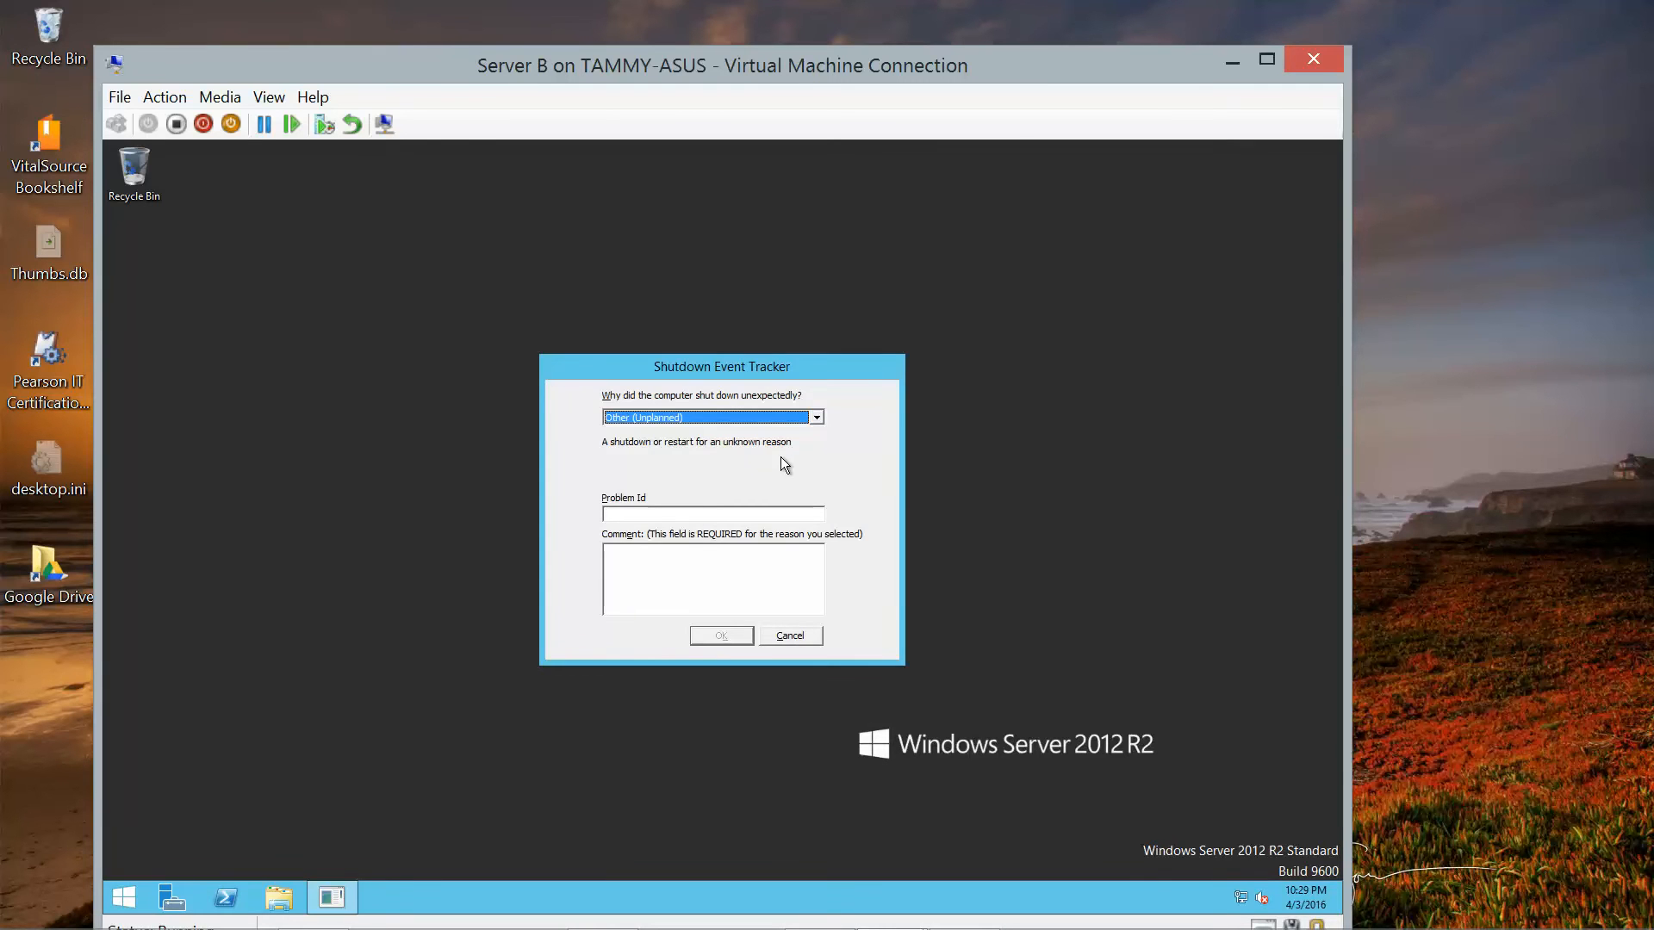
# Cancel the shutdown prompt, open Network in File Explorer, and enter \\serverc\ as the path.
pyautogui.click(785, 636)
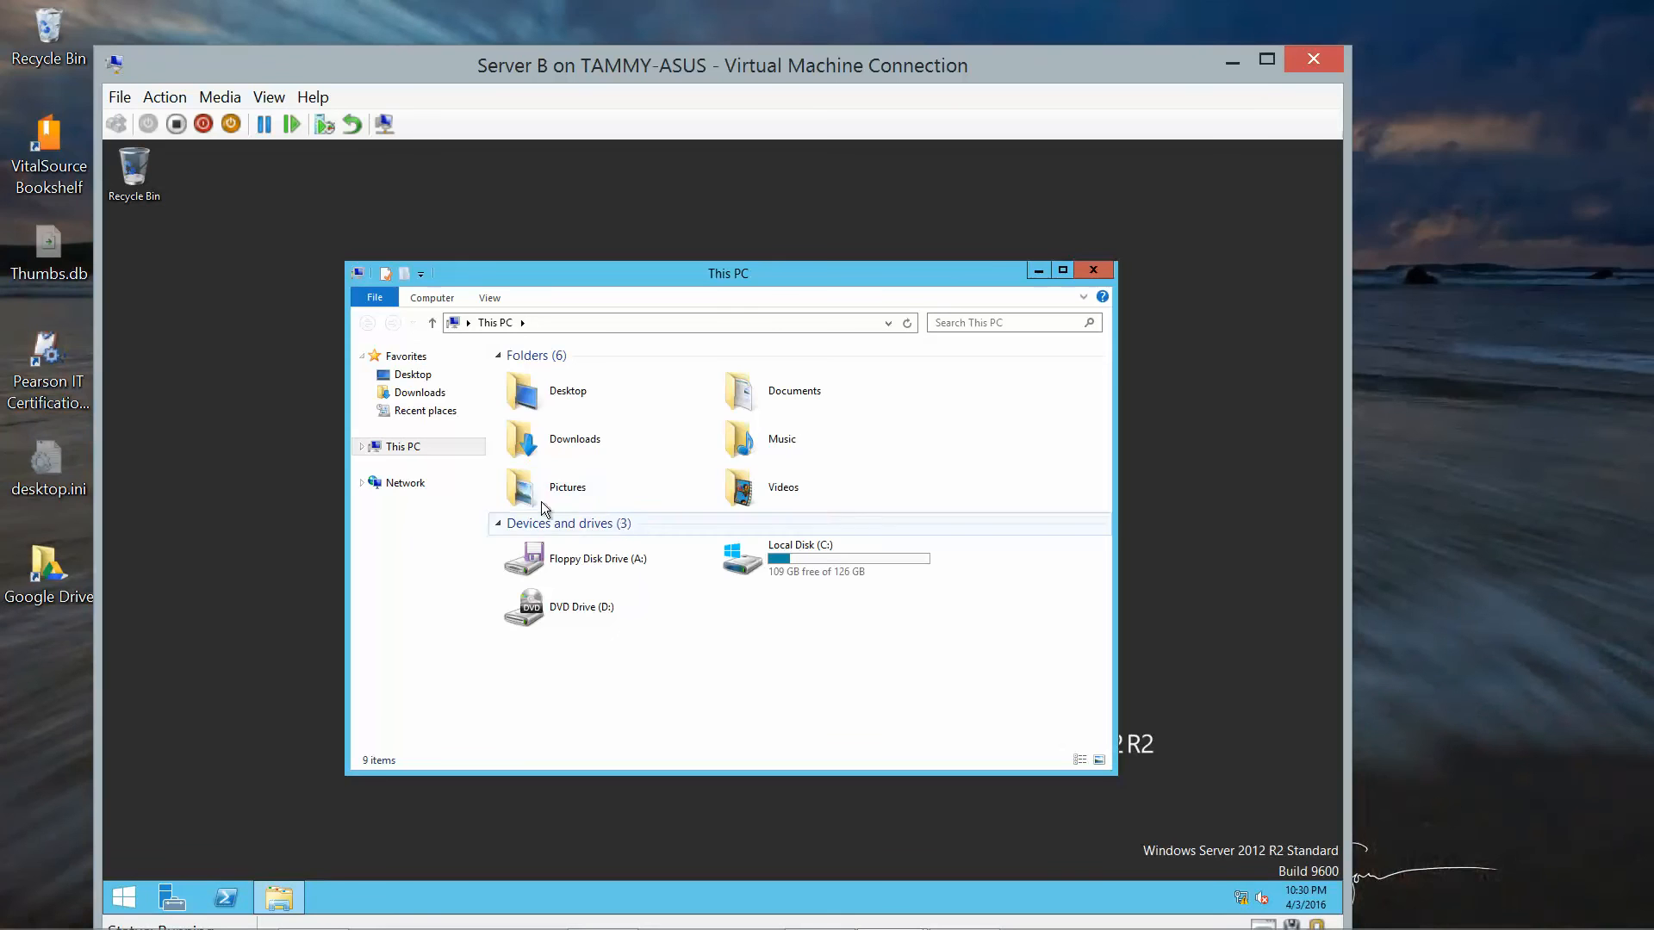
pyautogui.click(399, 488)
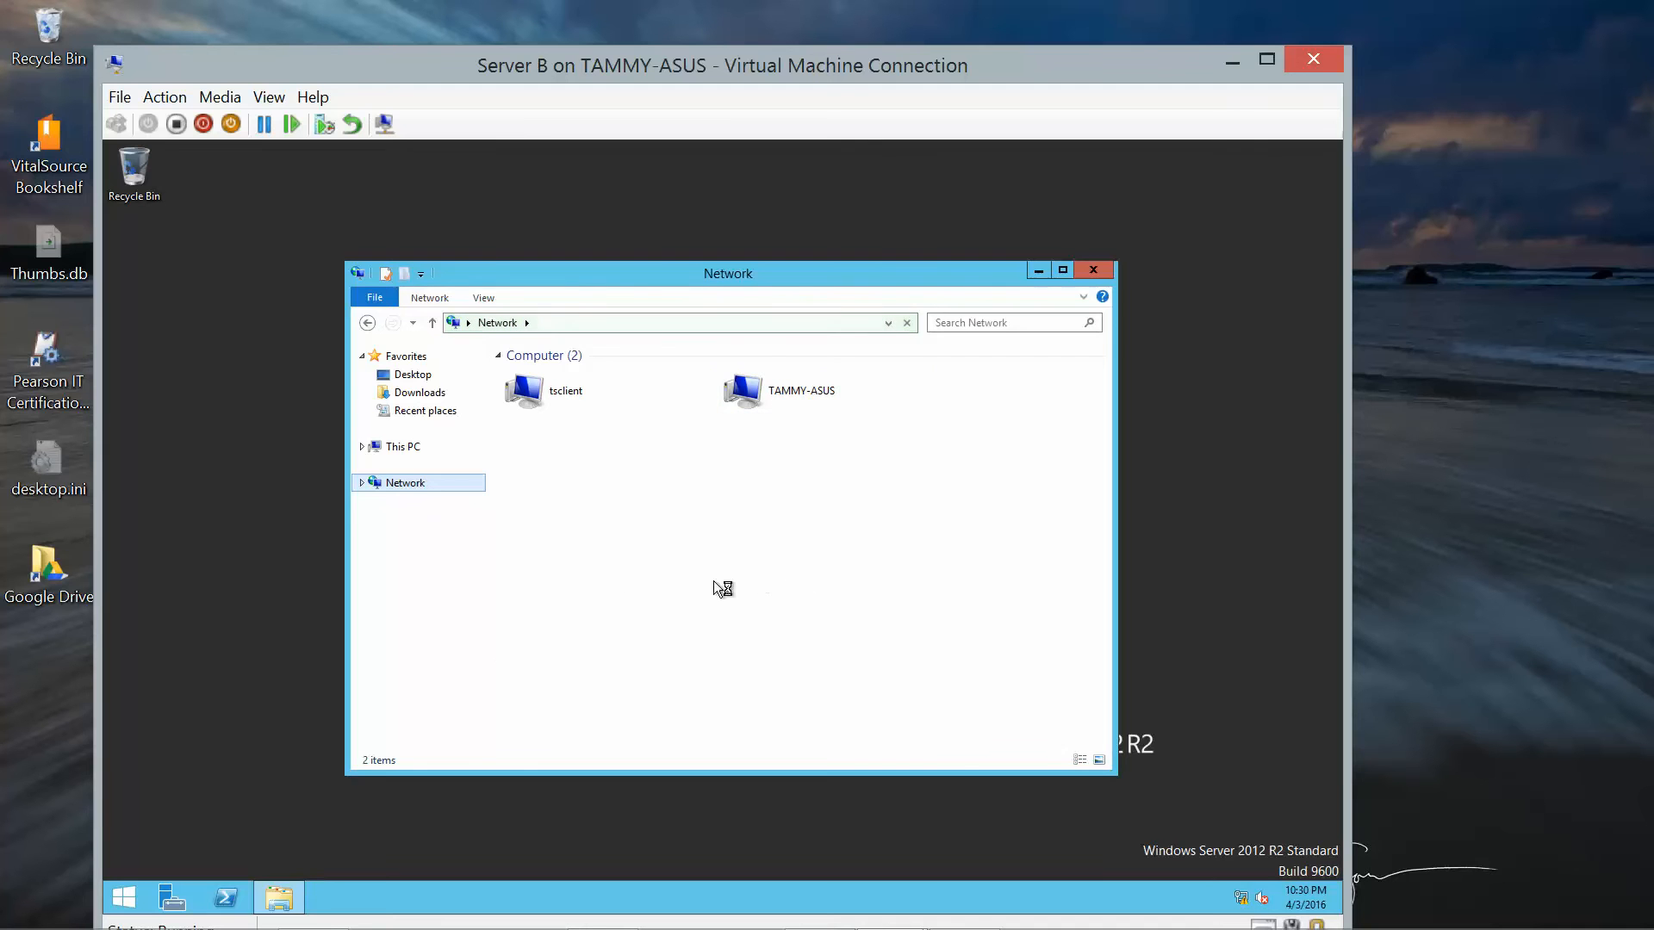
pyautogui.click(574, 322)
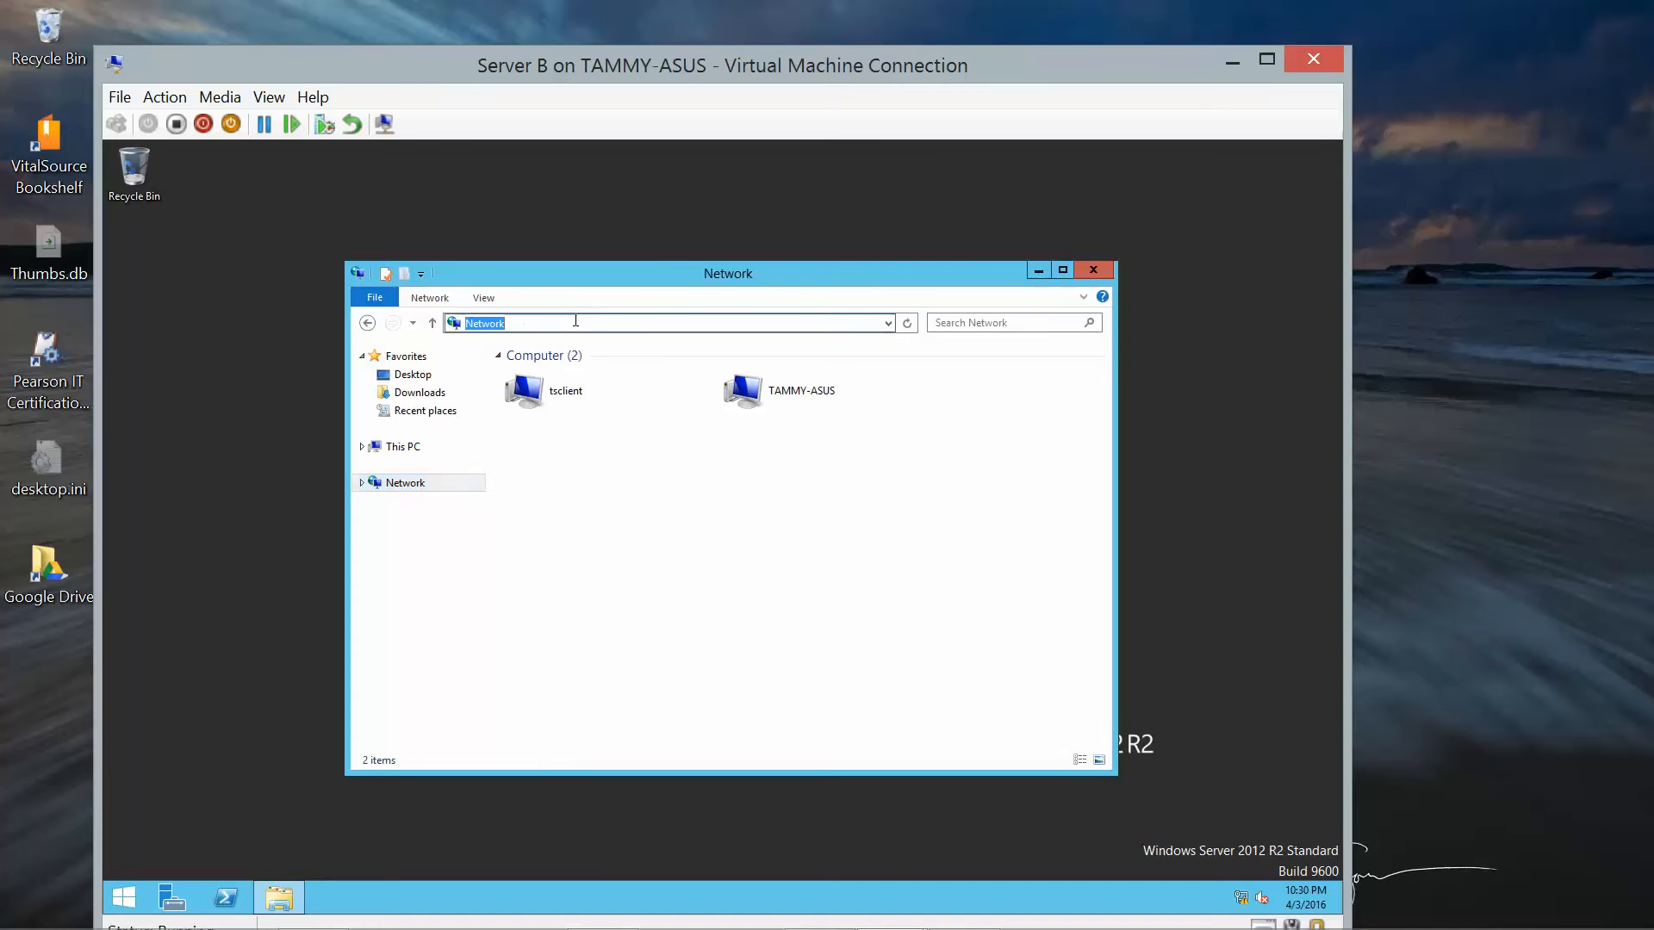
pyautogui.write('\\\\')
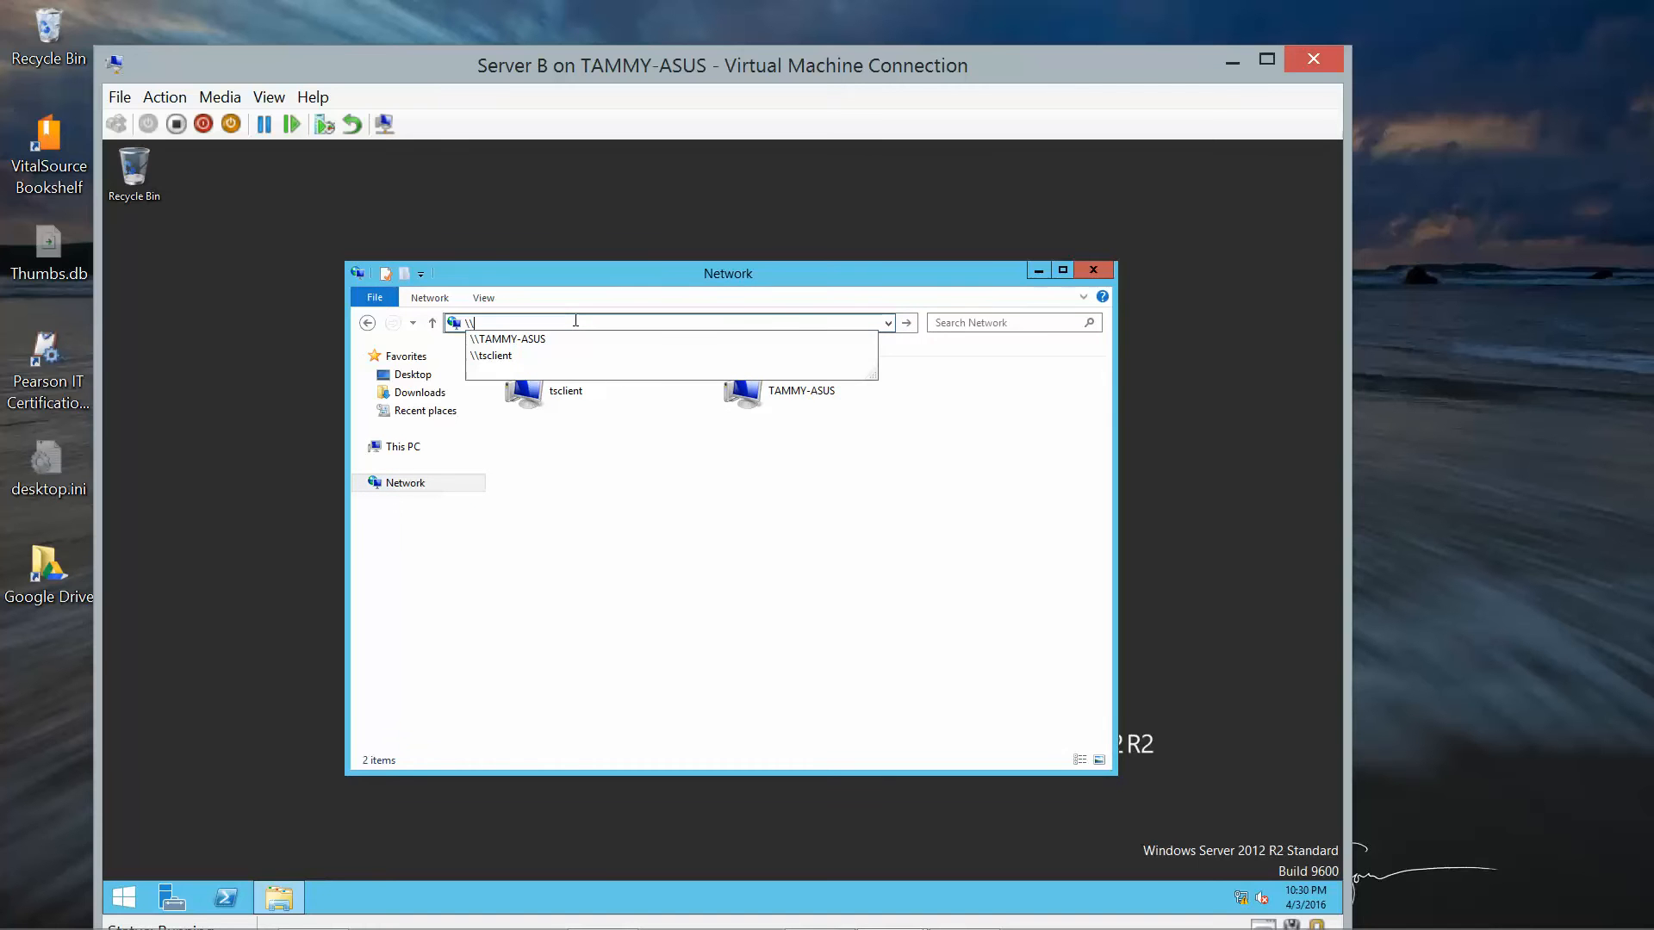
pyautogui.write('serverc')
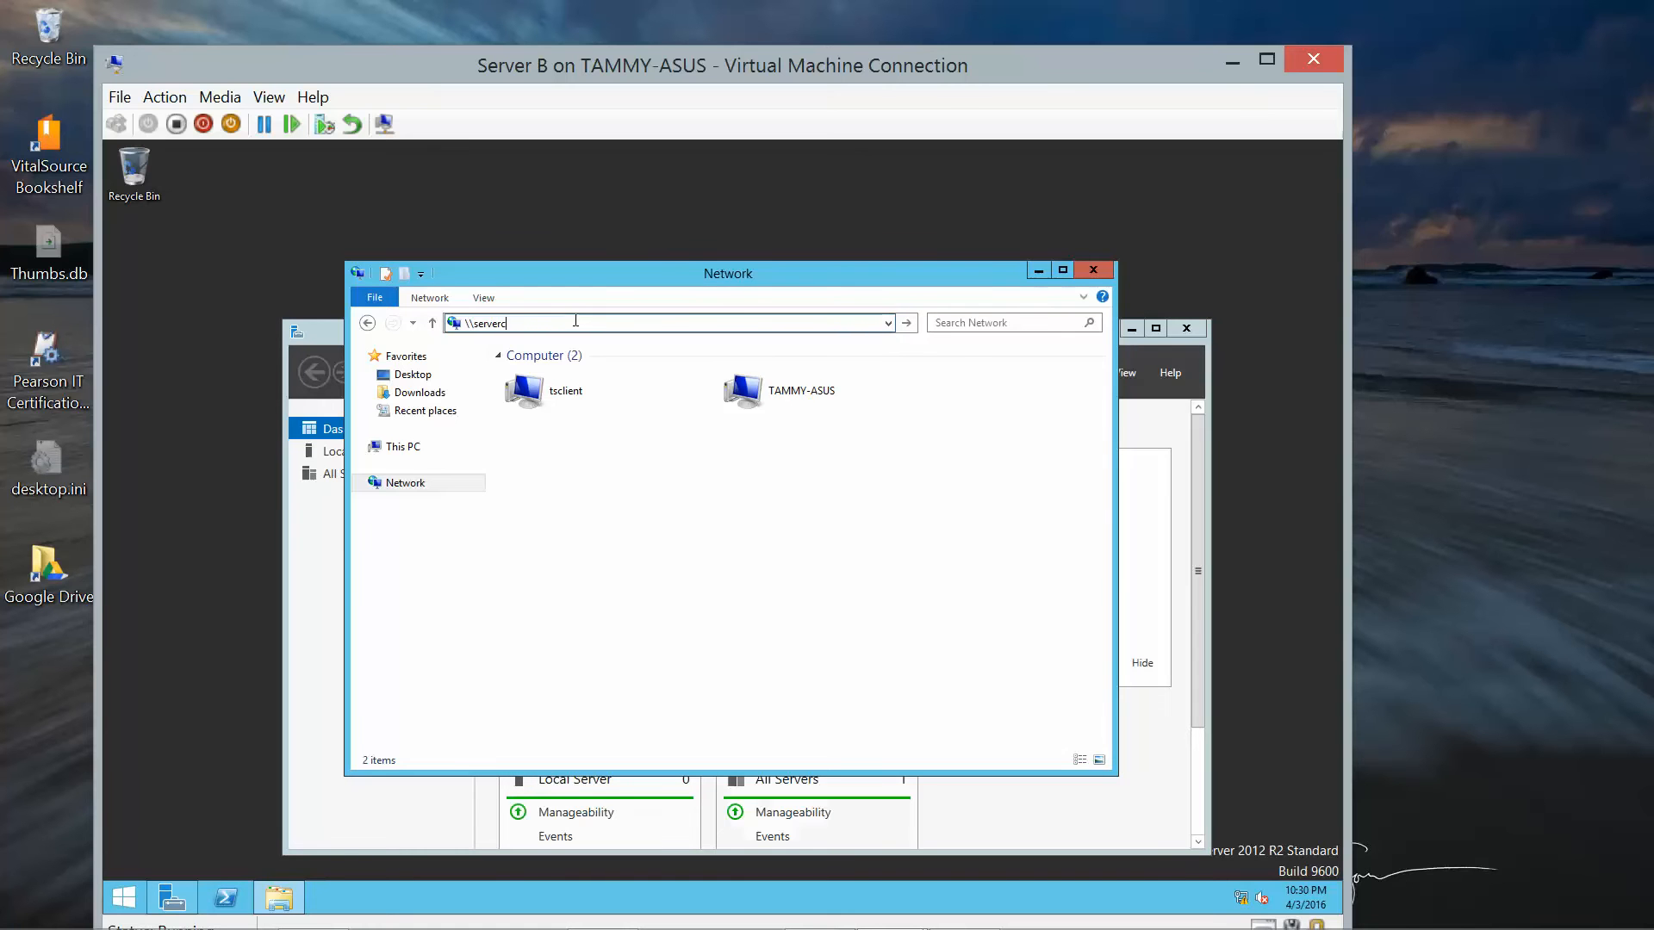
pyautogui.write('\\')
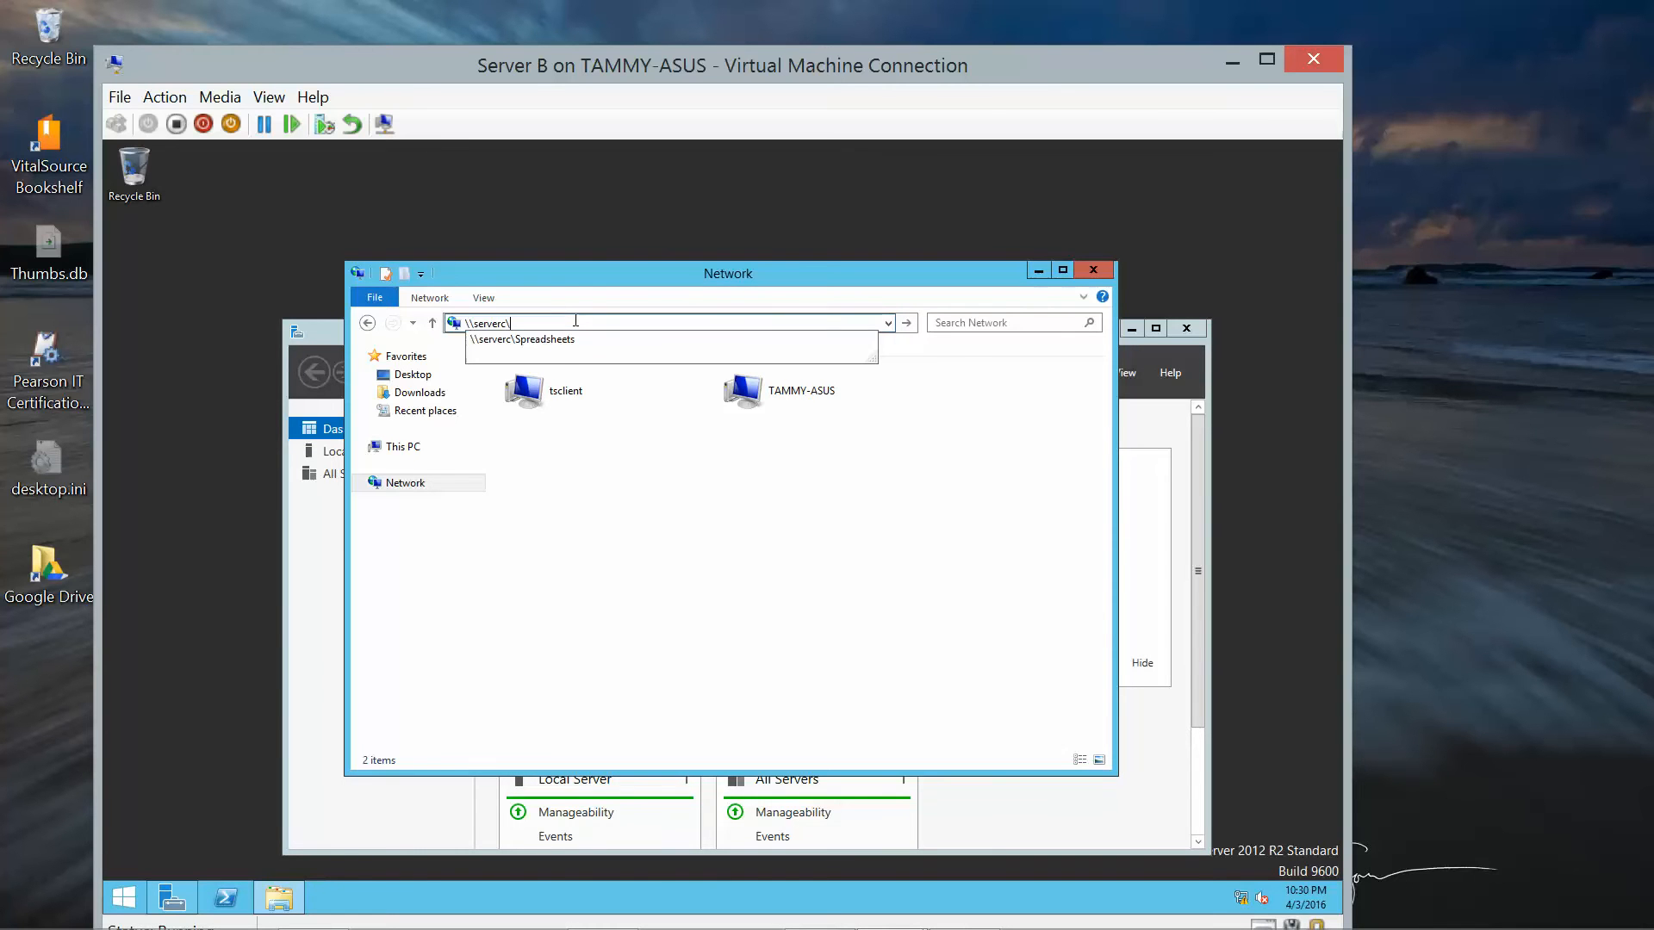
# Open Budget from \\serverc\Spreadsheets in WordPad and add the line April 3, 2016.
pyautogui.click(555, 340)
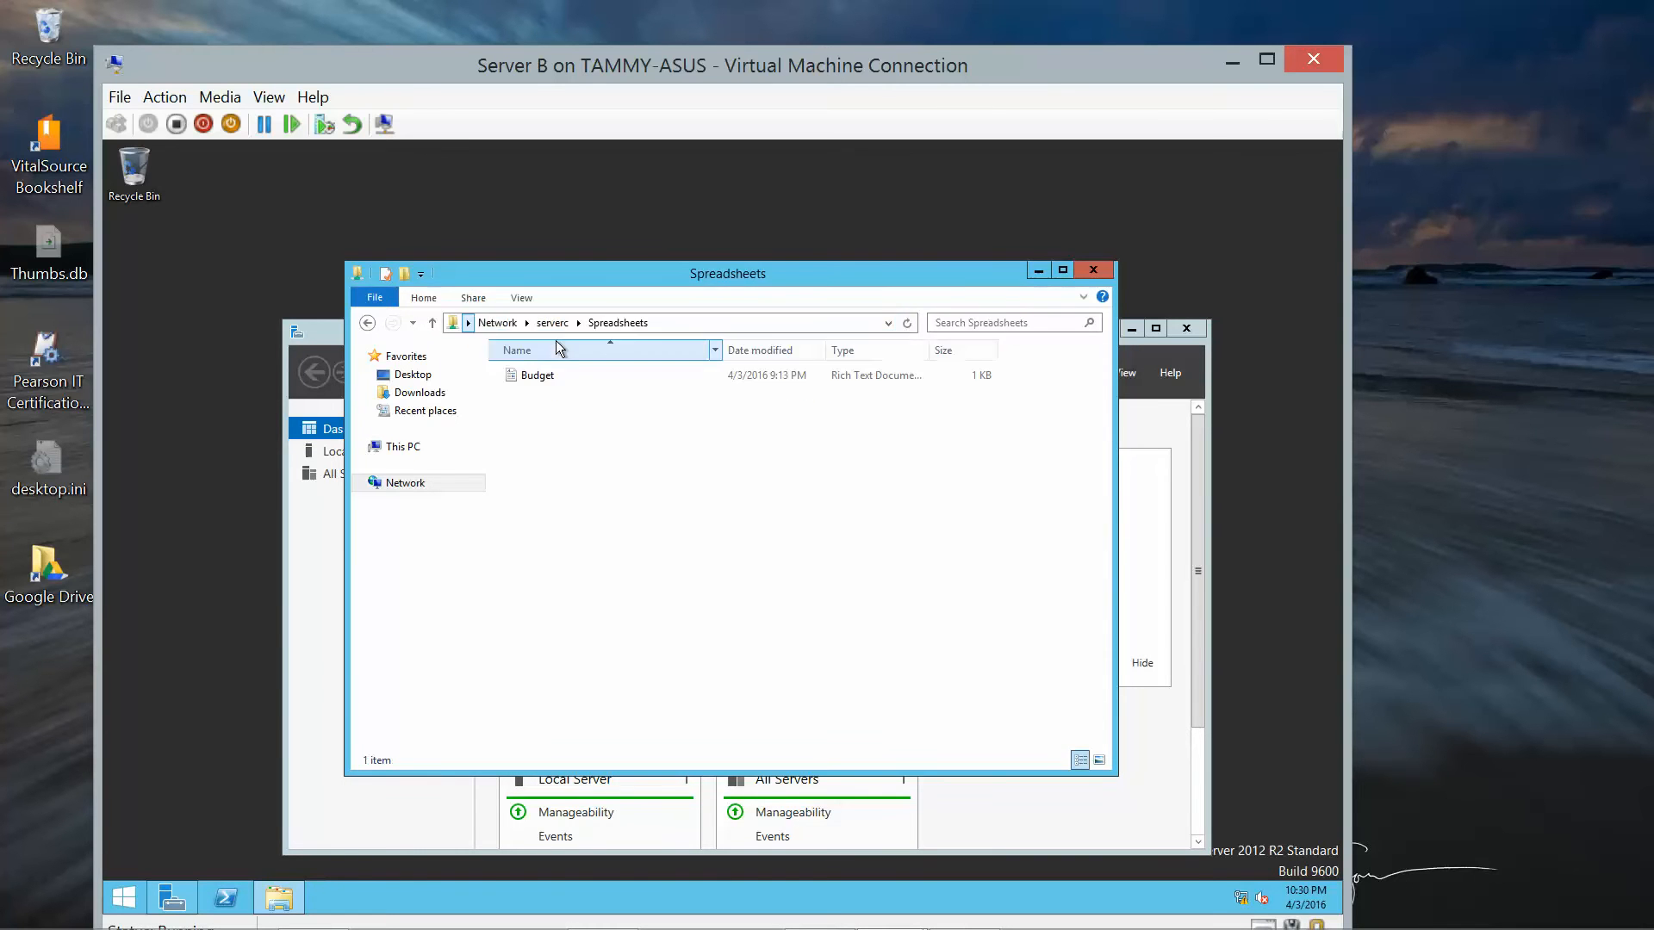
pyautogui.click(529, 377)
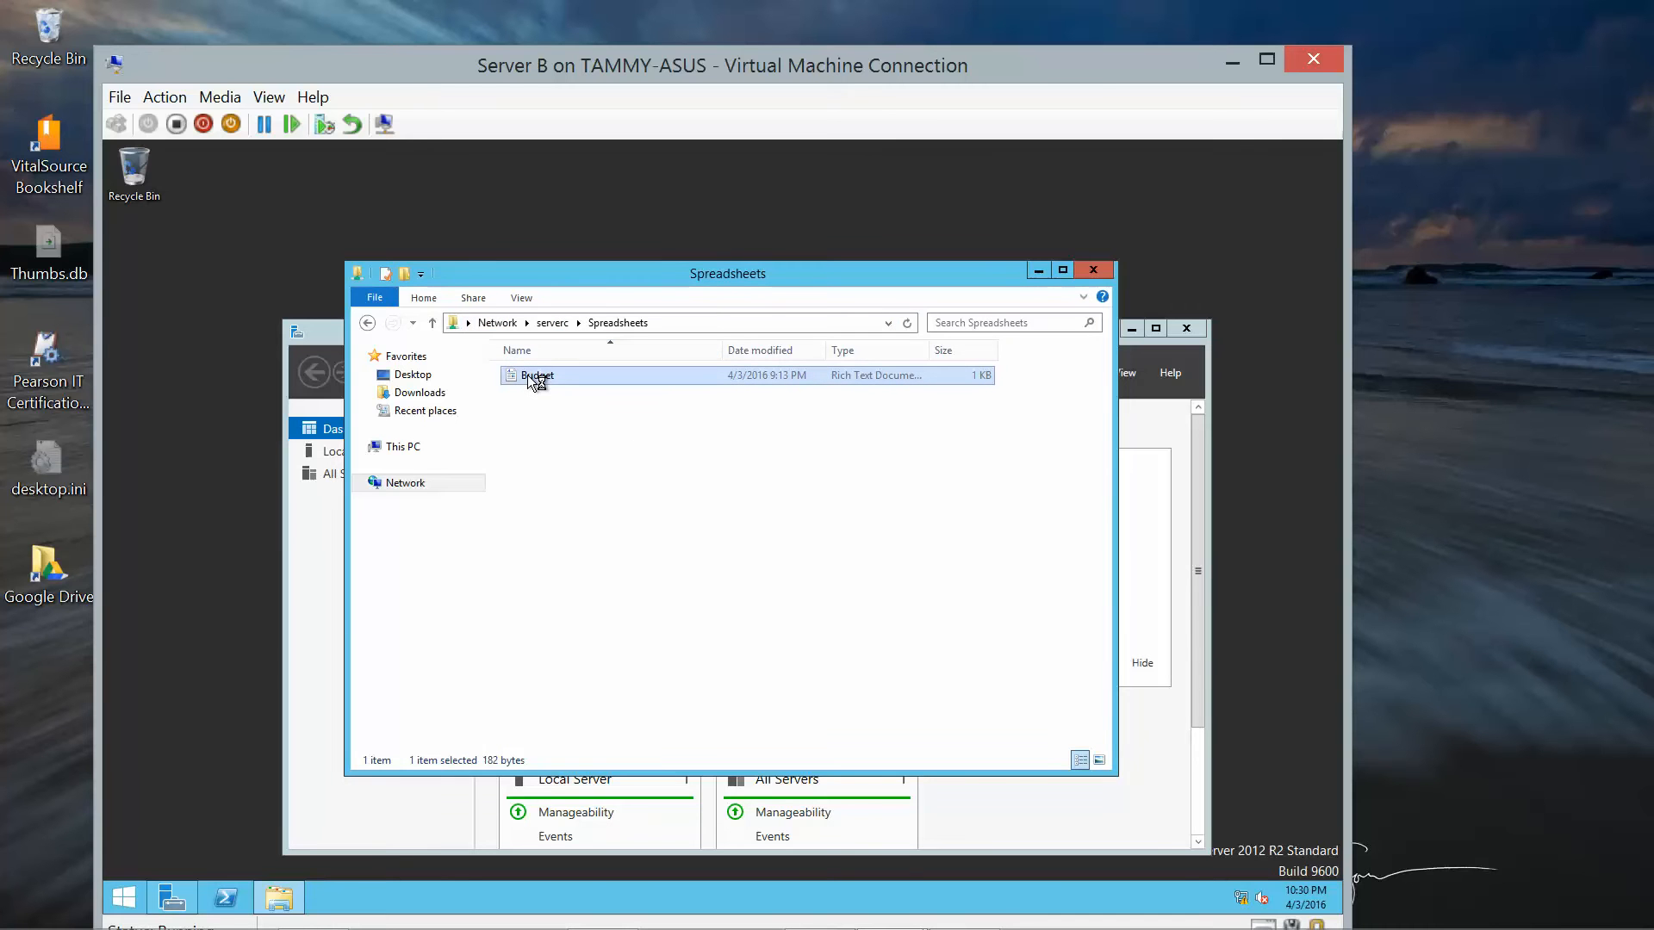
pyautogui.doubleClick(529, 375)
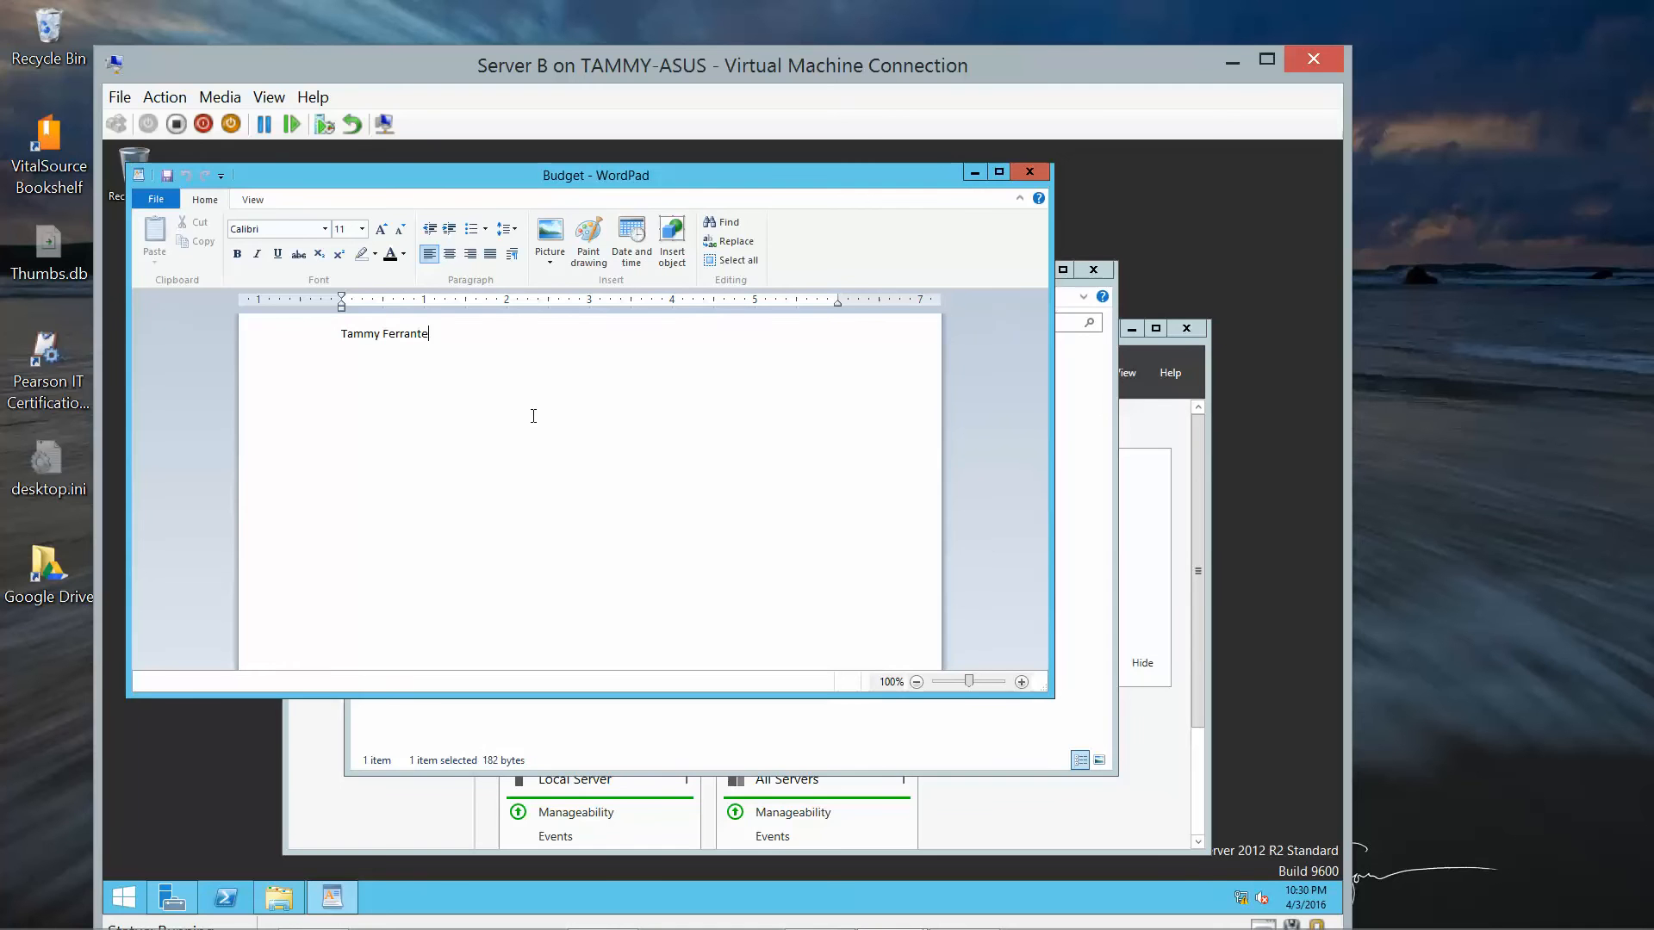
pyautogui.press('Return')
pyautogui.write('April 3, 2016')
# Save Budget.rtf while exiting WordPad, then close the Spreadsheets folder window.
pyautogui.click(157, 205)
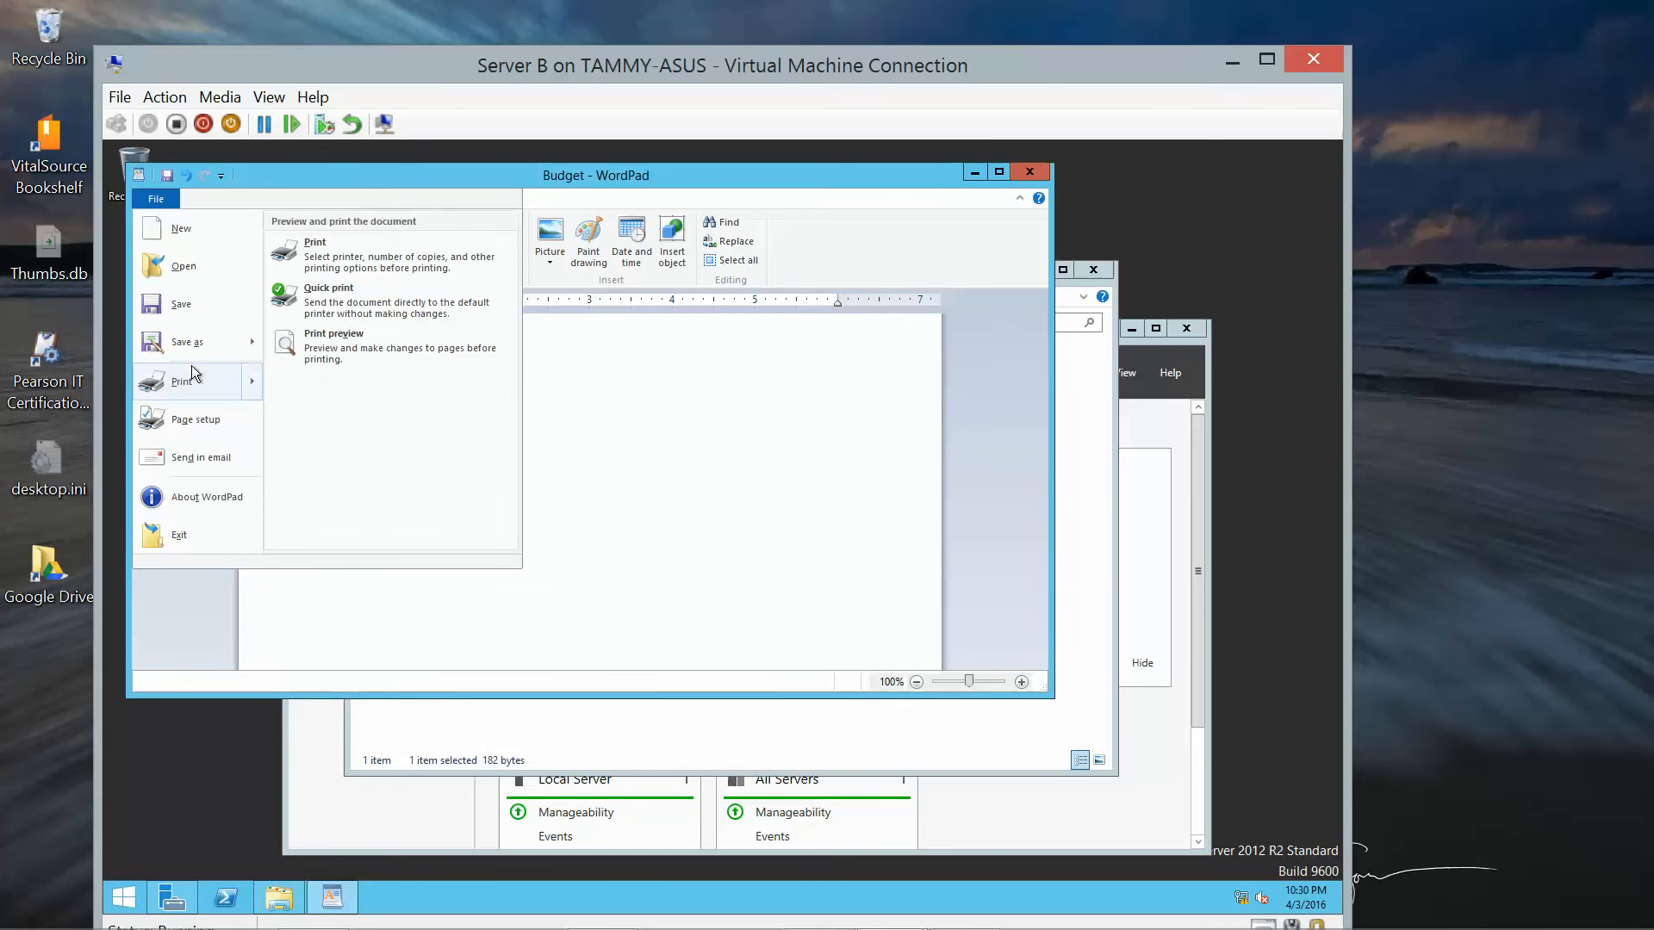
pyautogui.click(188, 534)
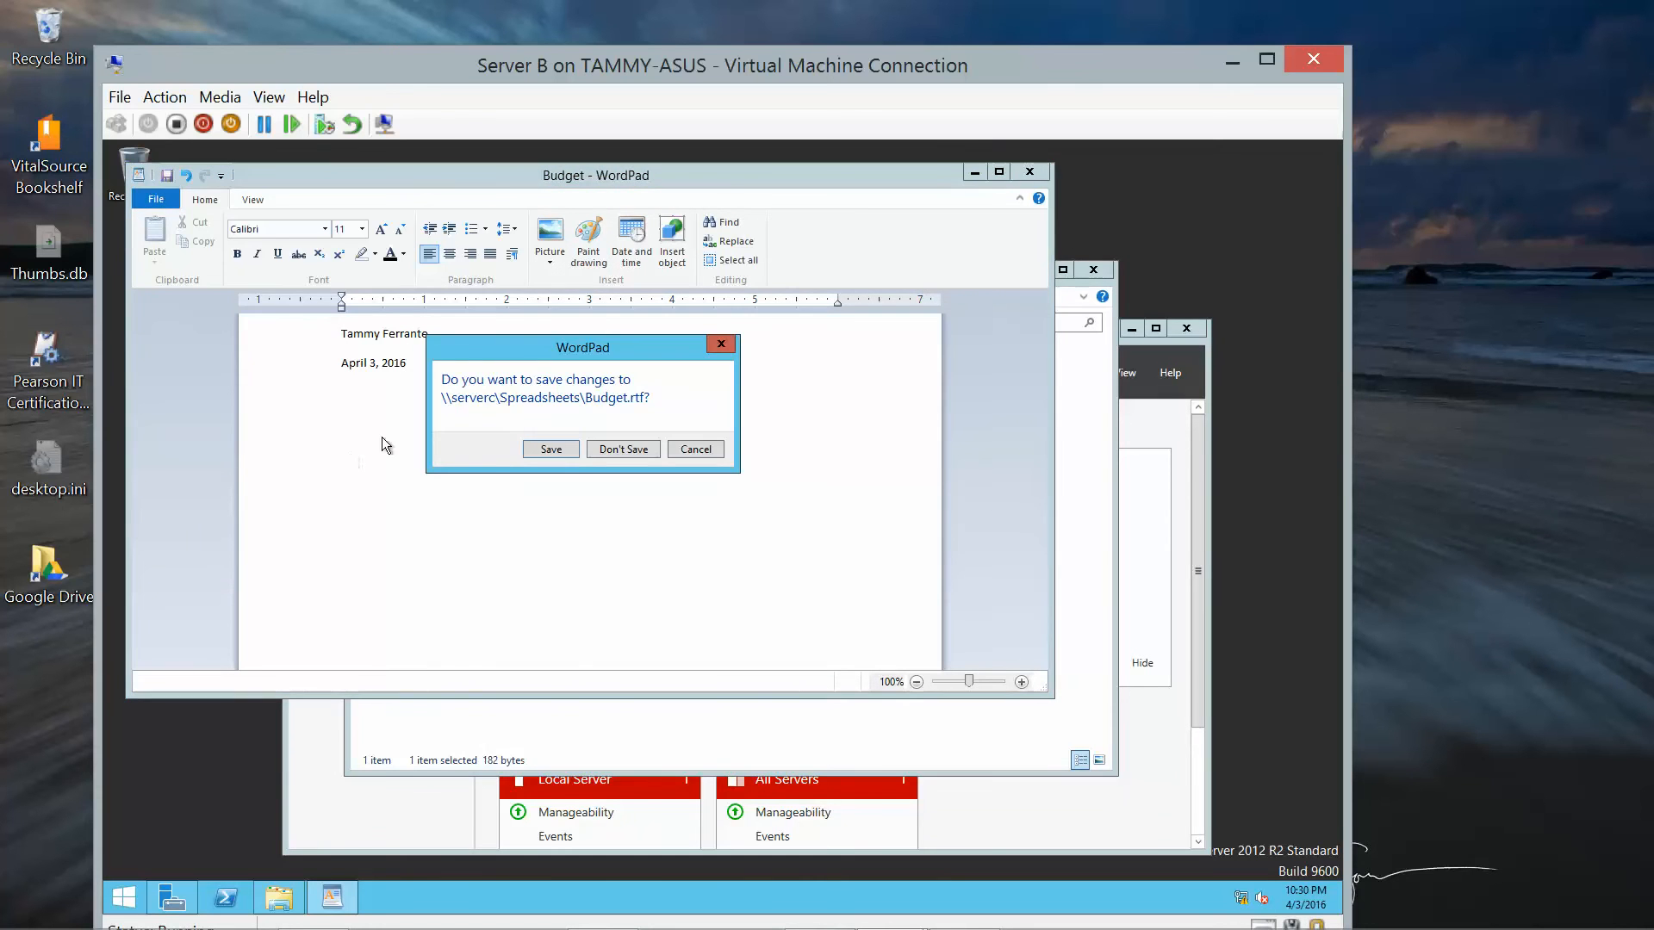
pyautogui.click(561, 452)
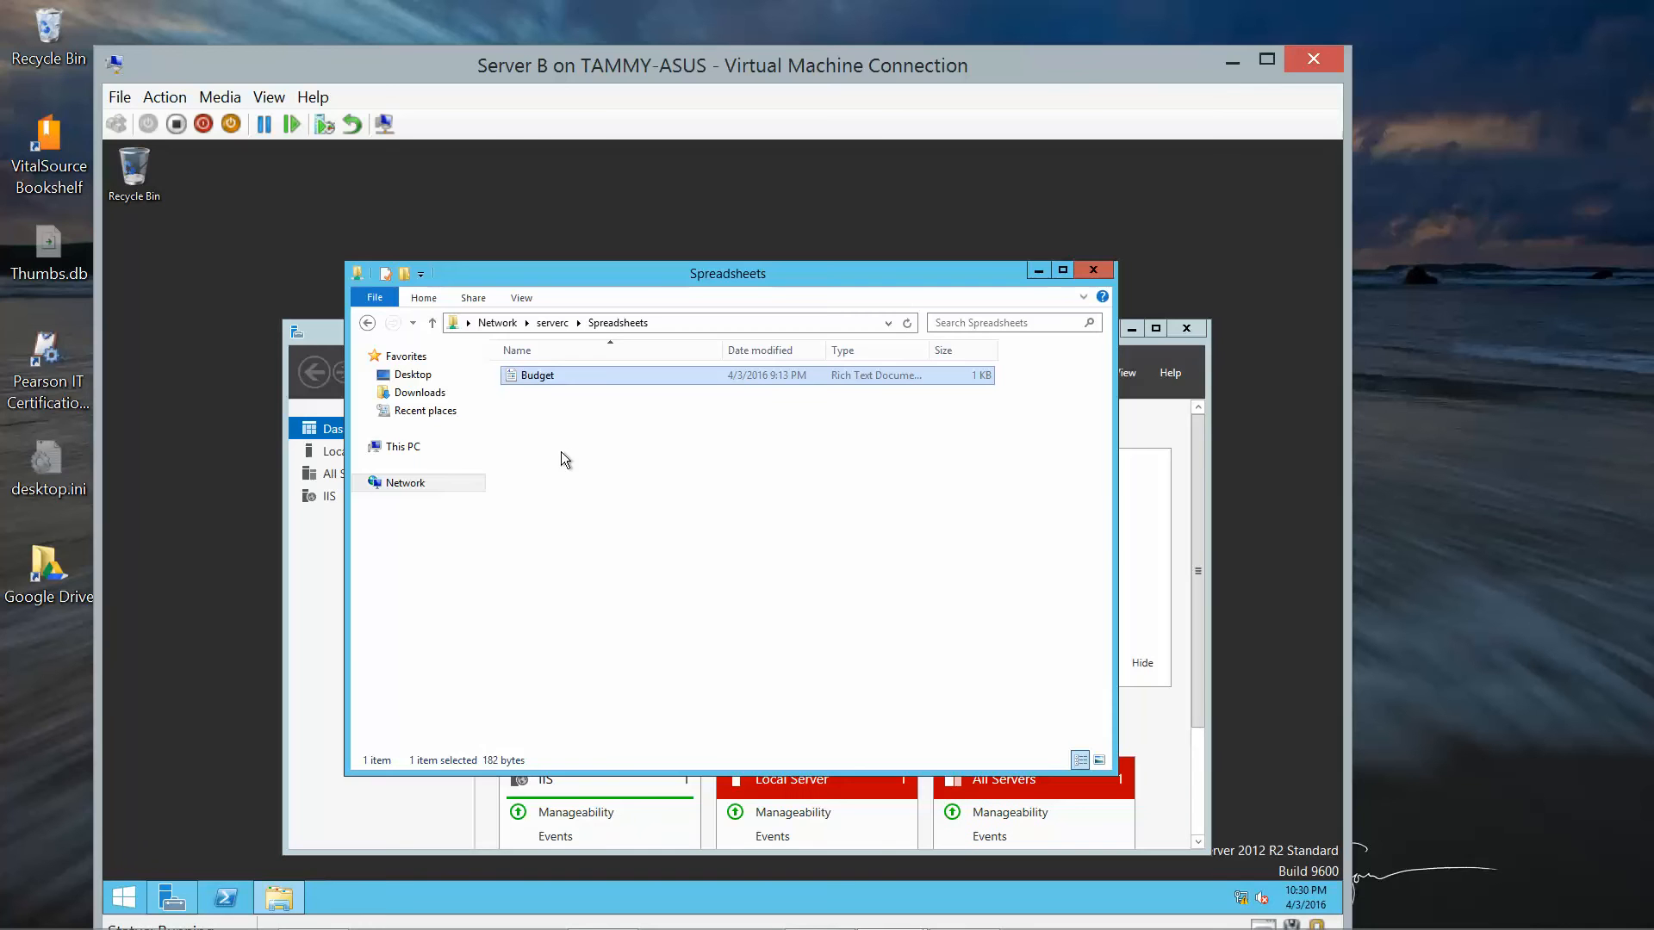
pyautogui.click(1094, 272)
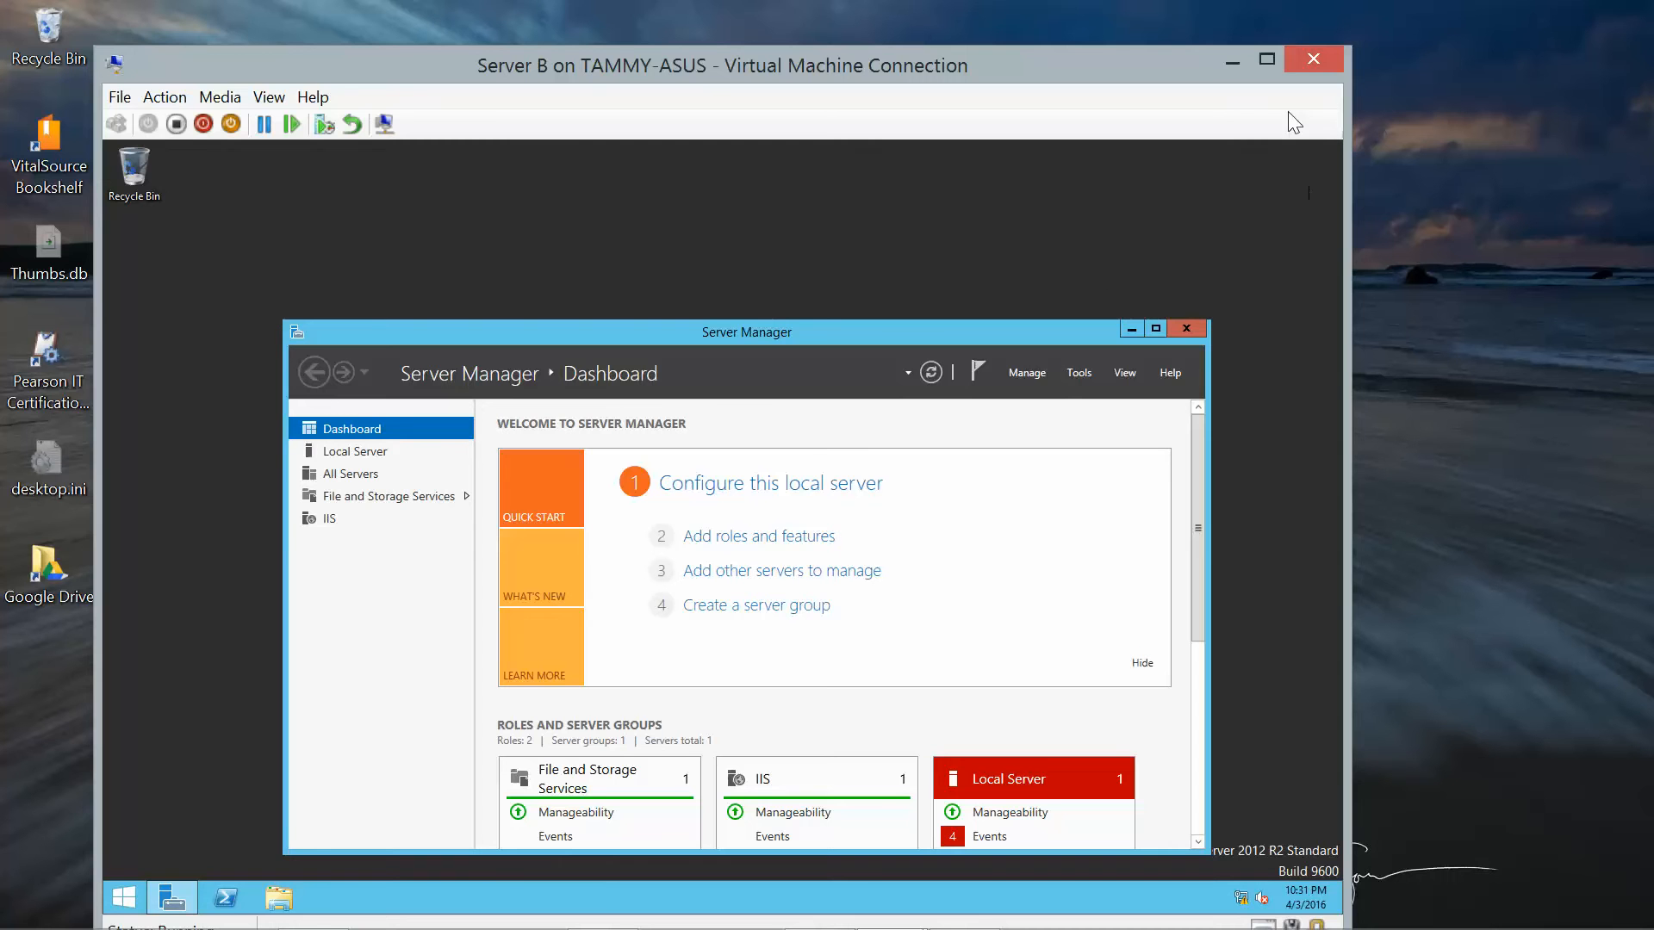
# Minimize the Server B console and select Server C in Hyper-V Manager's virtual machine list.
pyautogui.click(1233, 61)
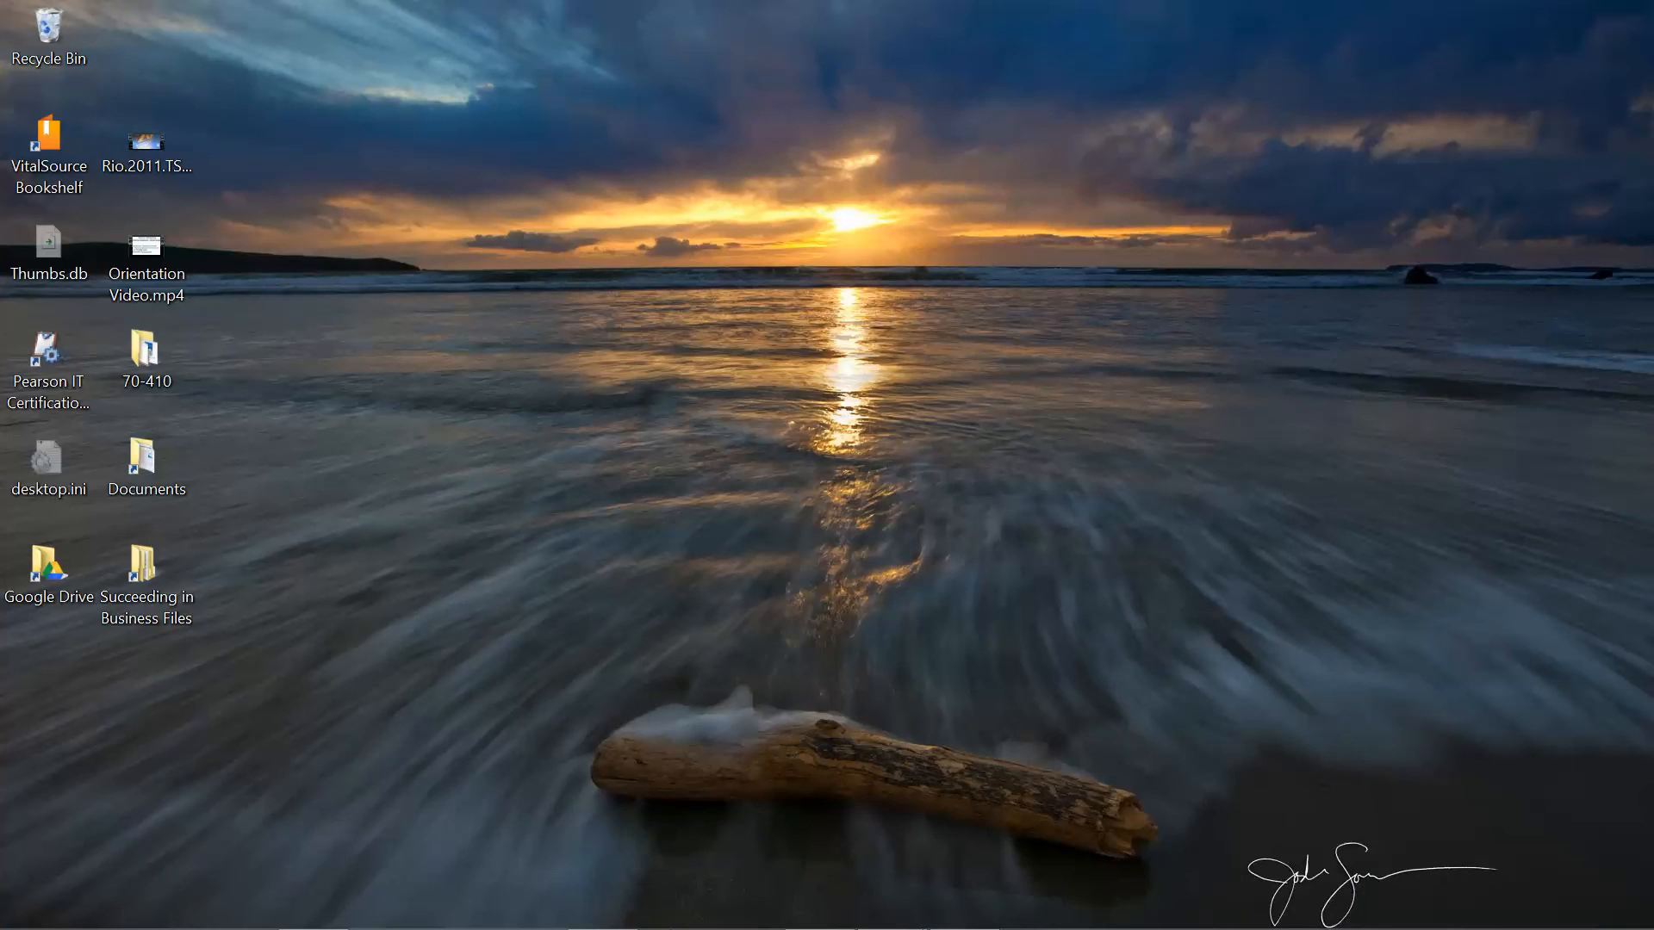
pyautogui.moveTo(896, 922)
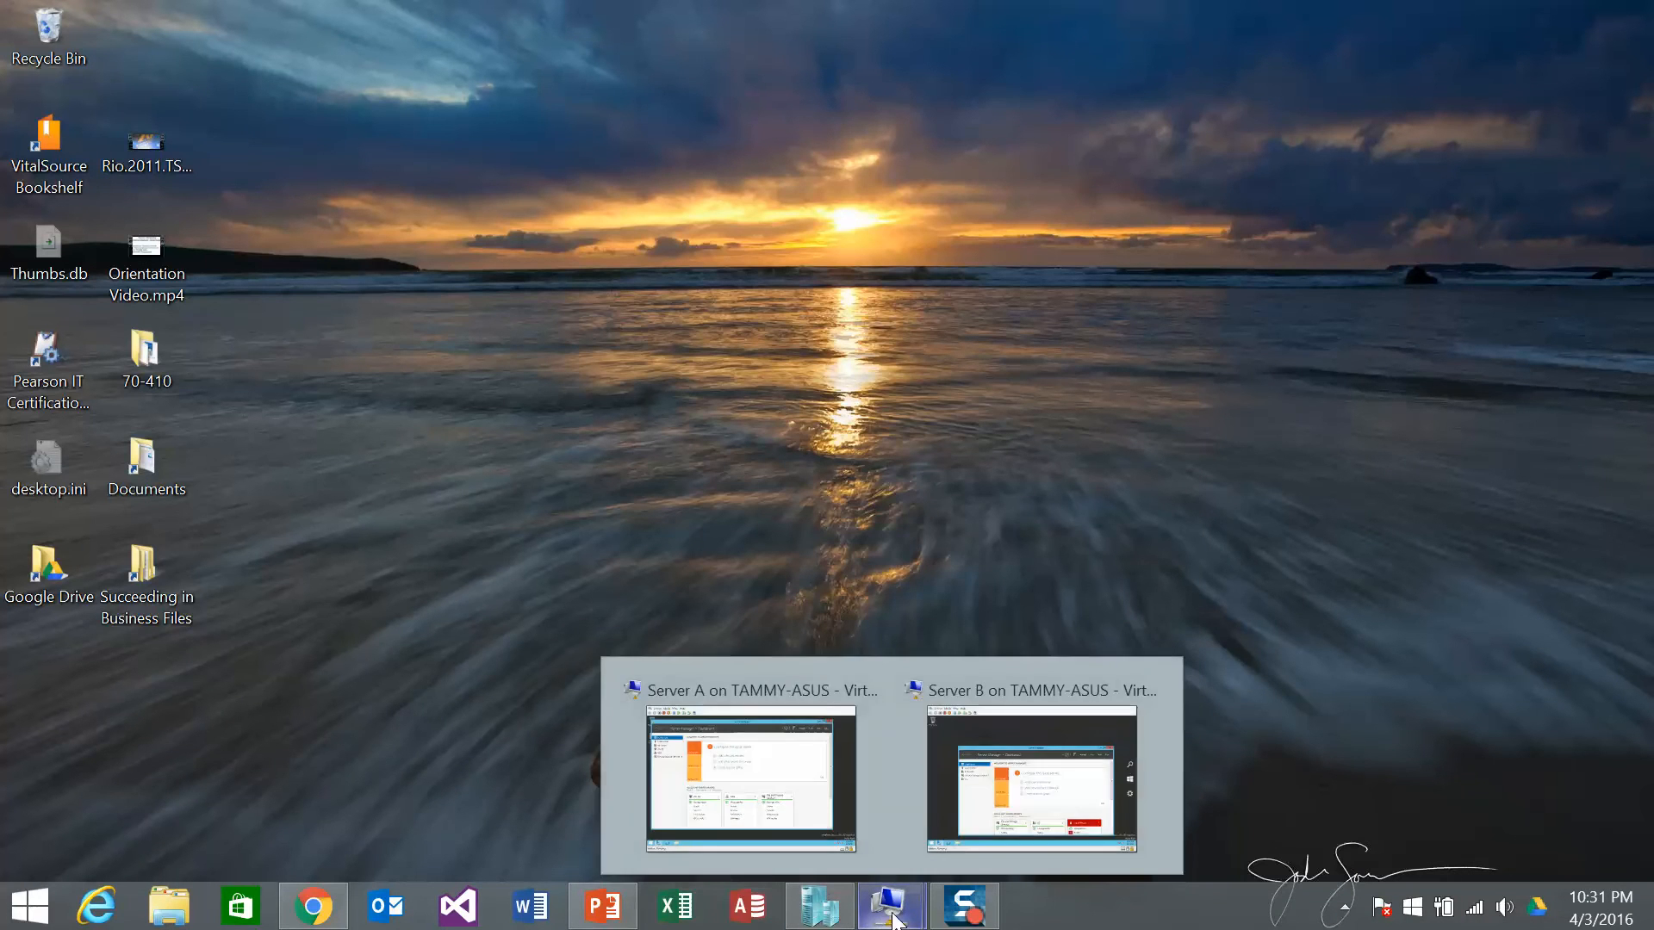
pyautogui.click(834, 913)
pyautogui.click(319, 251)
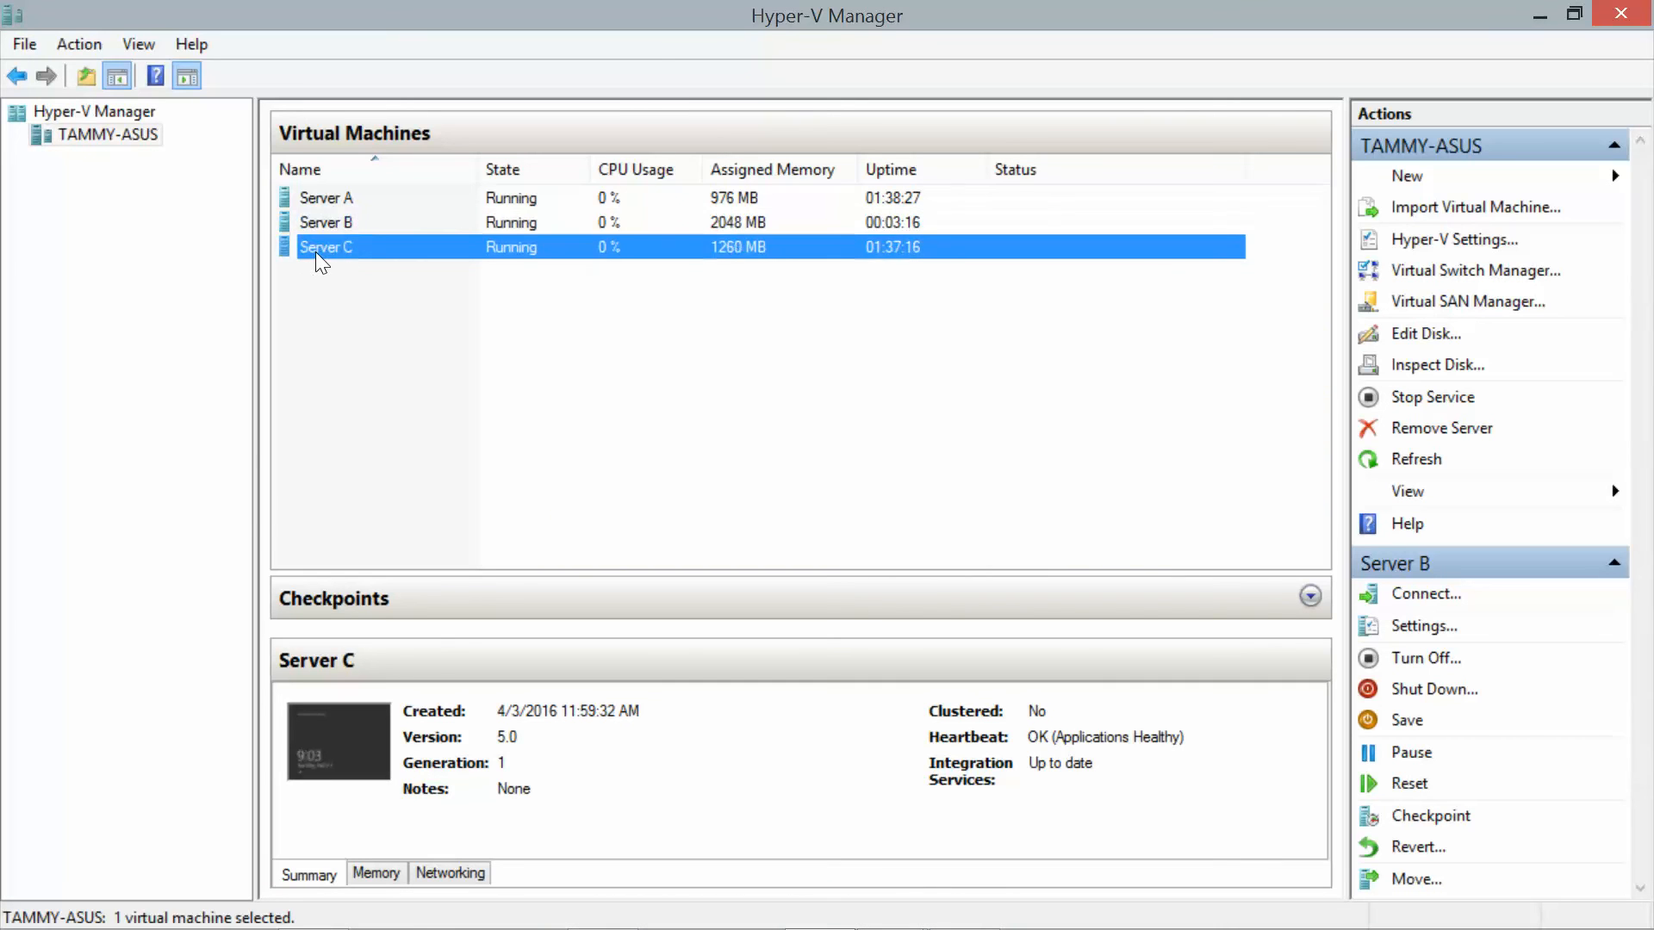
# Connect to Server C with the display set to 1440 by 900.
pyautogui.doubleClick(318, 255)
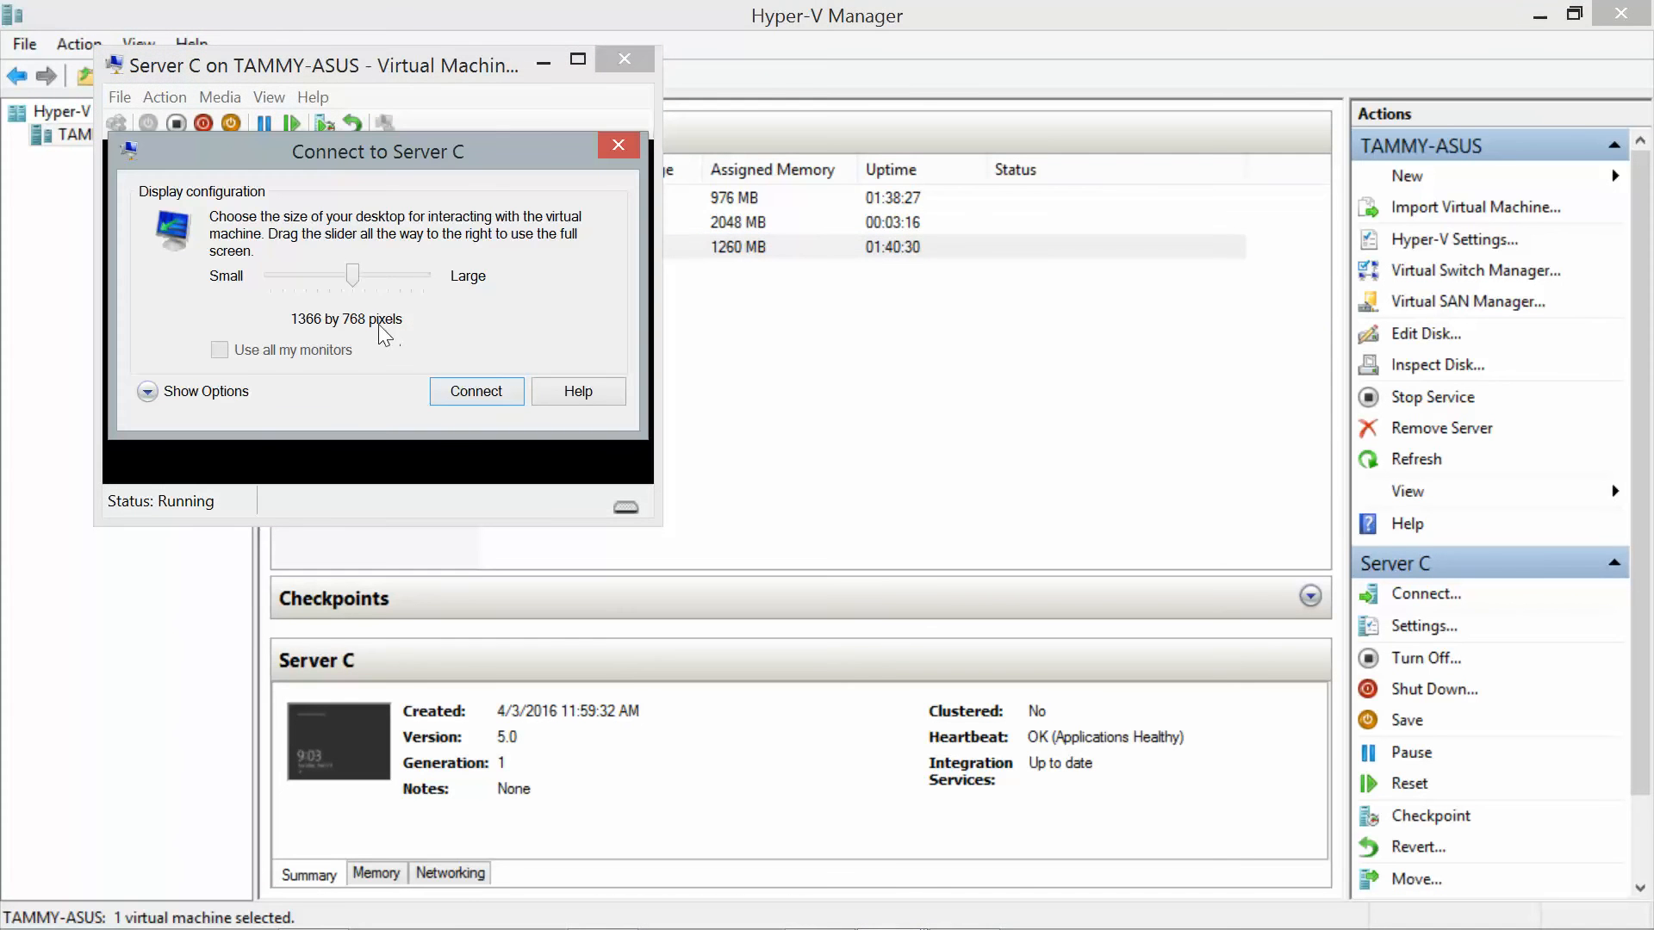
pyautogui.moveTo(353, 281); pyautogui.dragTo(366, 283)
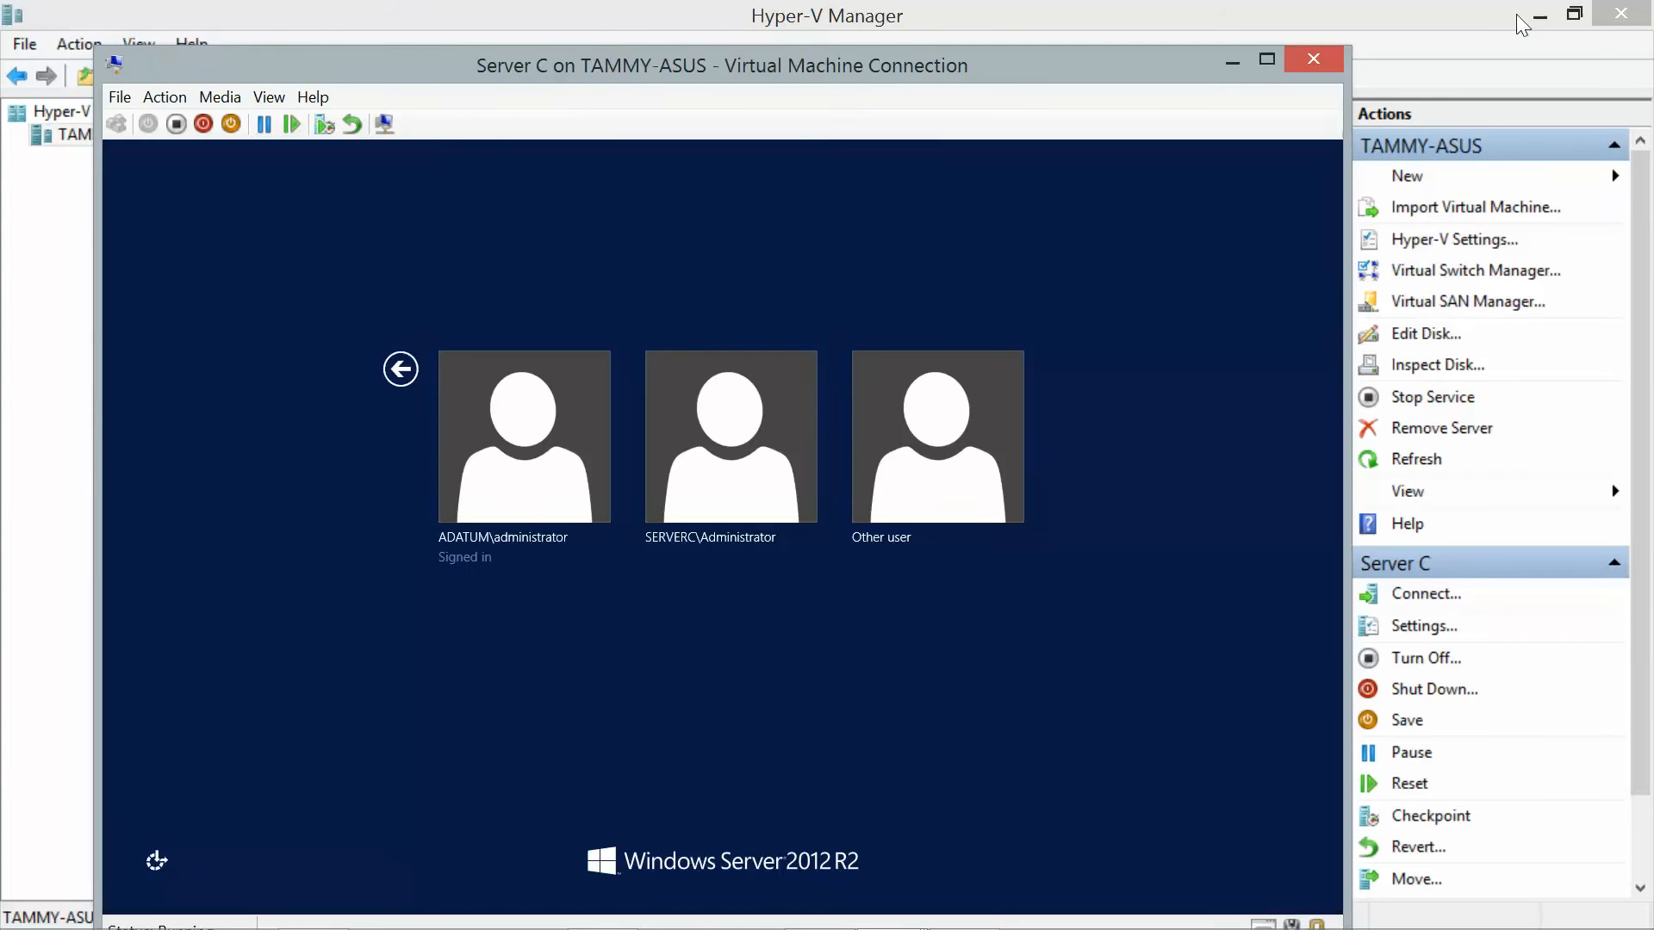
pyautogui.click(1540, 15)
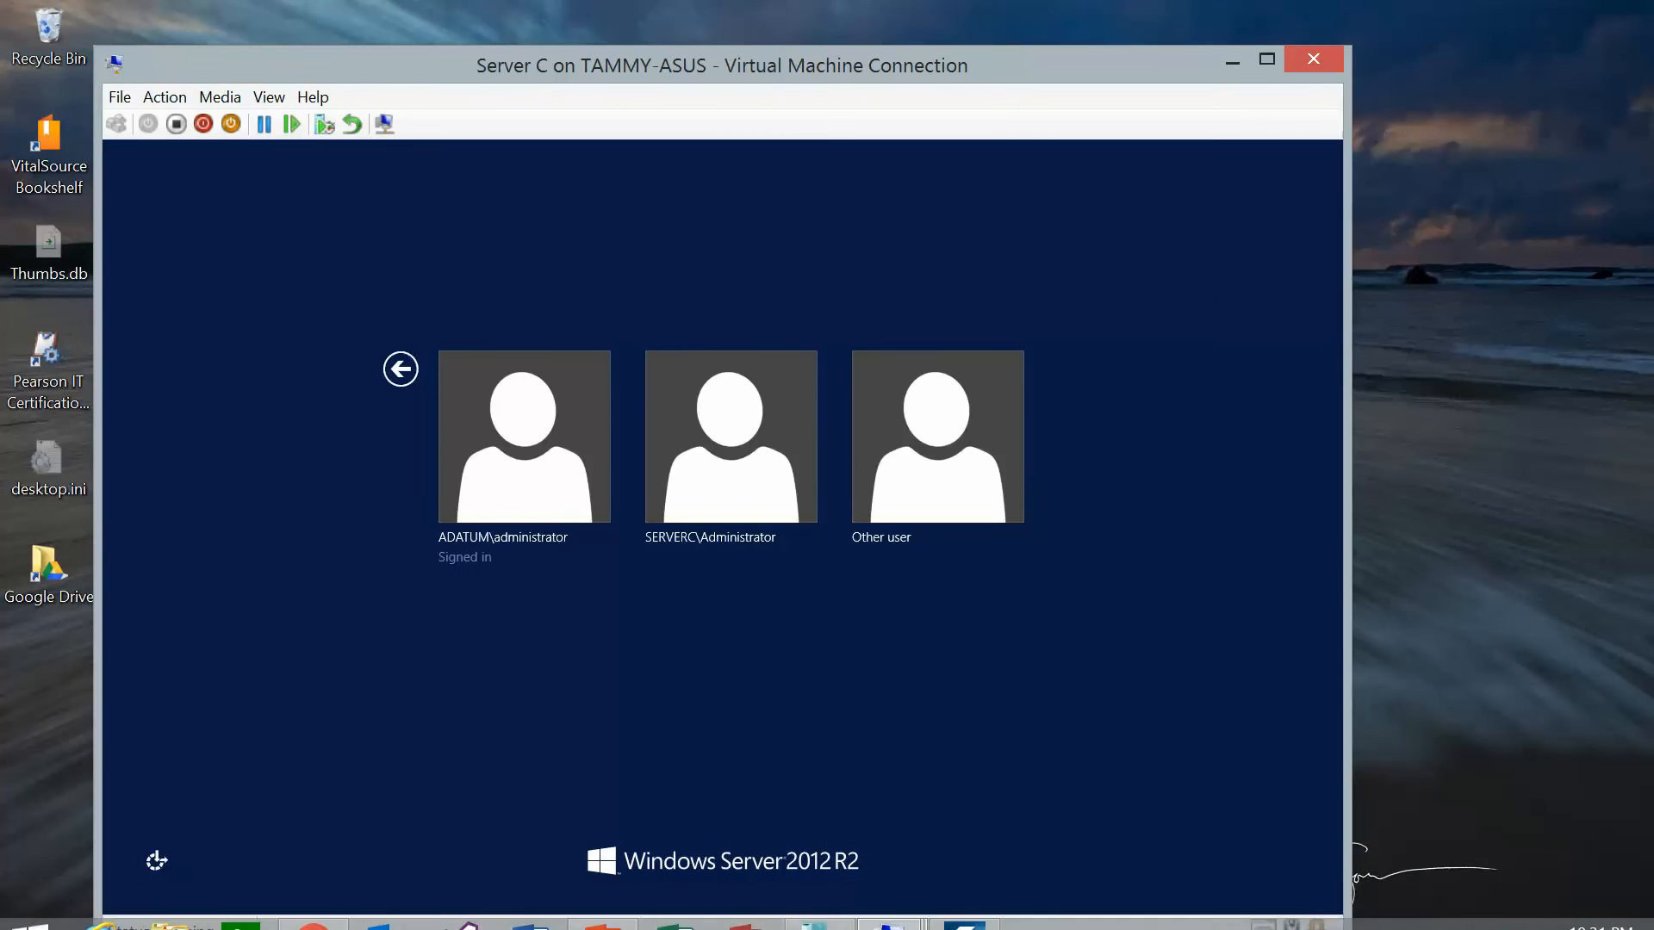
# Sign in to Server C as the domain administrator with the account password.
pyautogui.moveTo(966, 906)
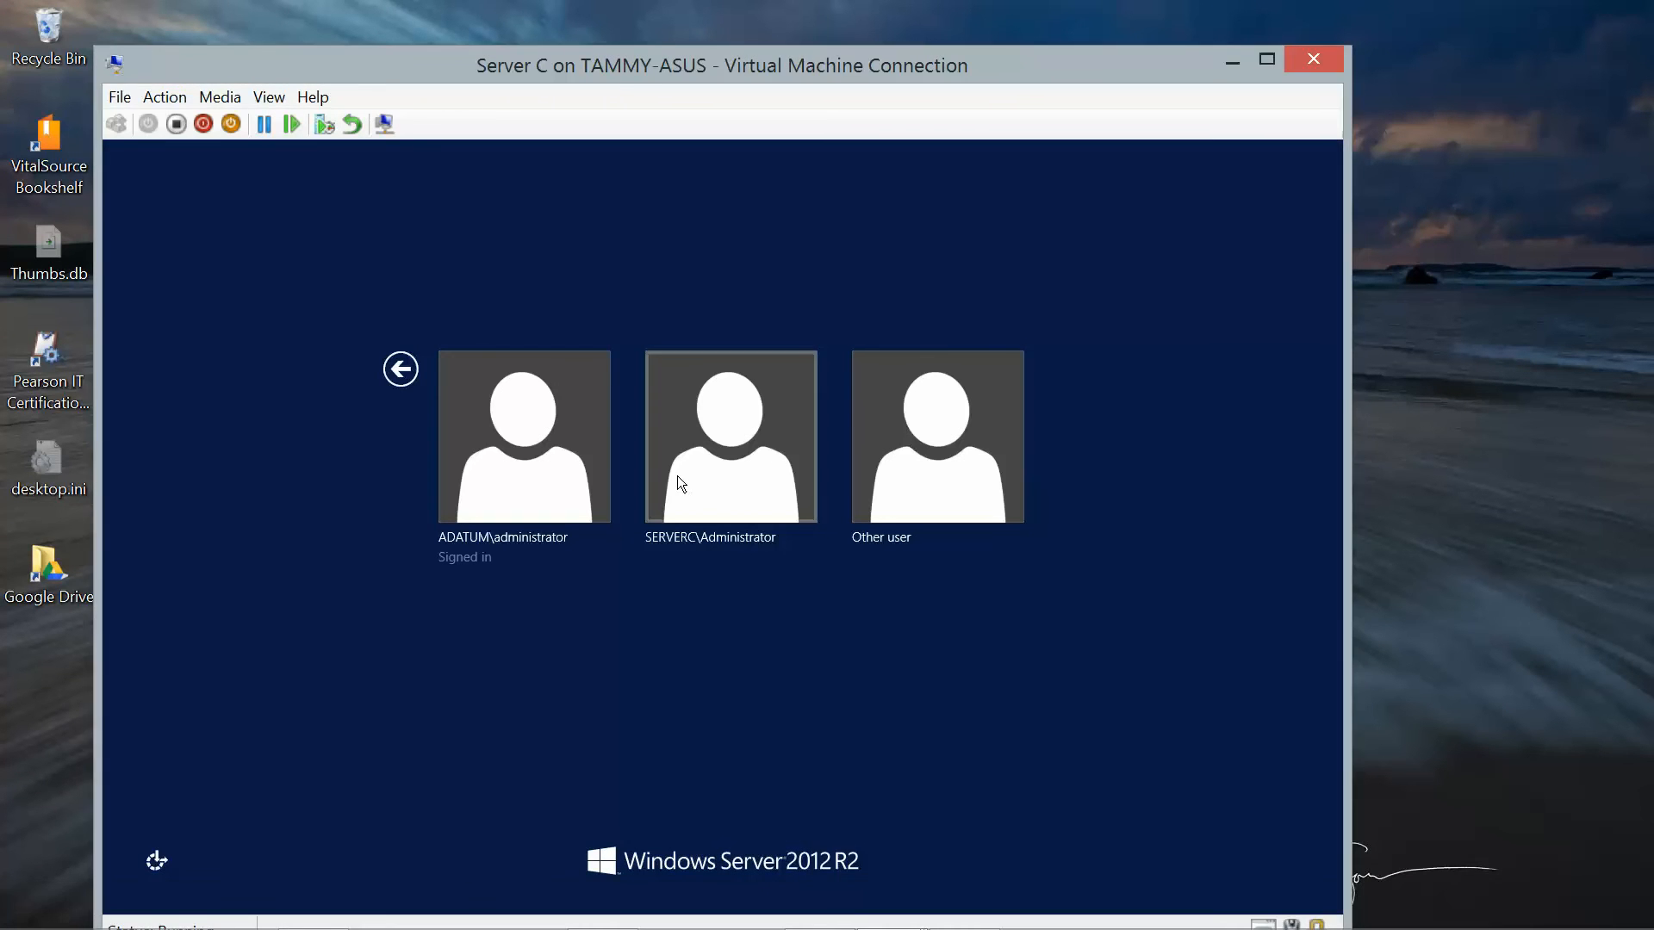
pyautogui.click(510, 456)
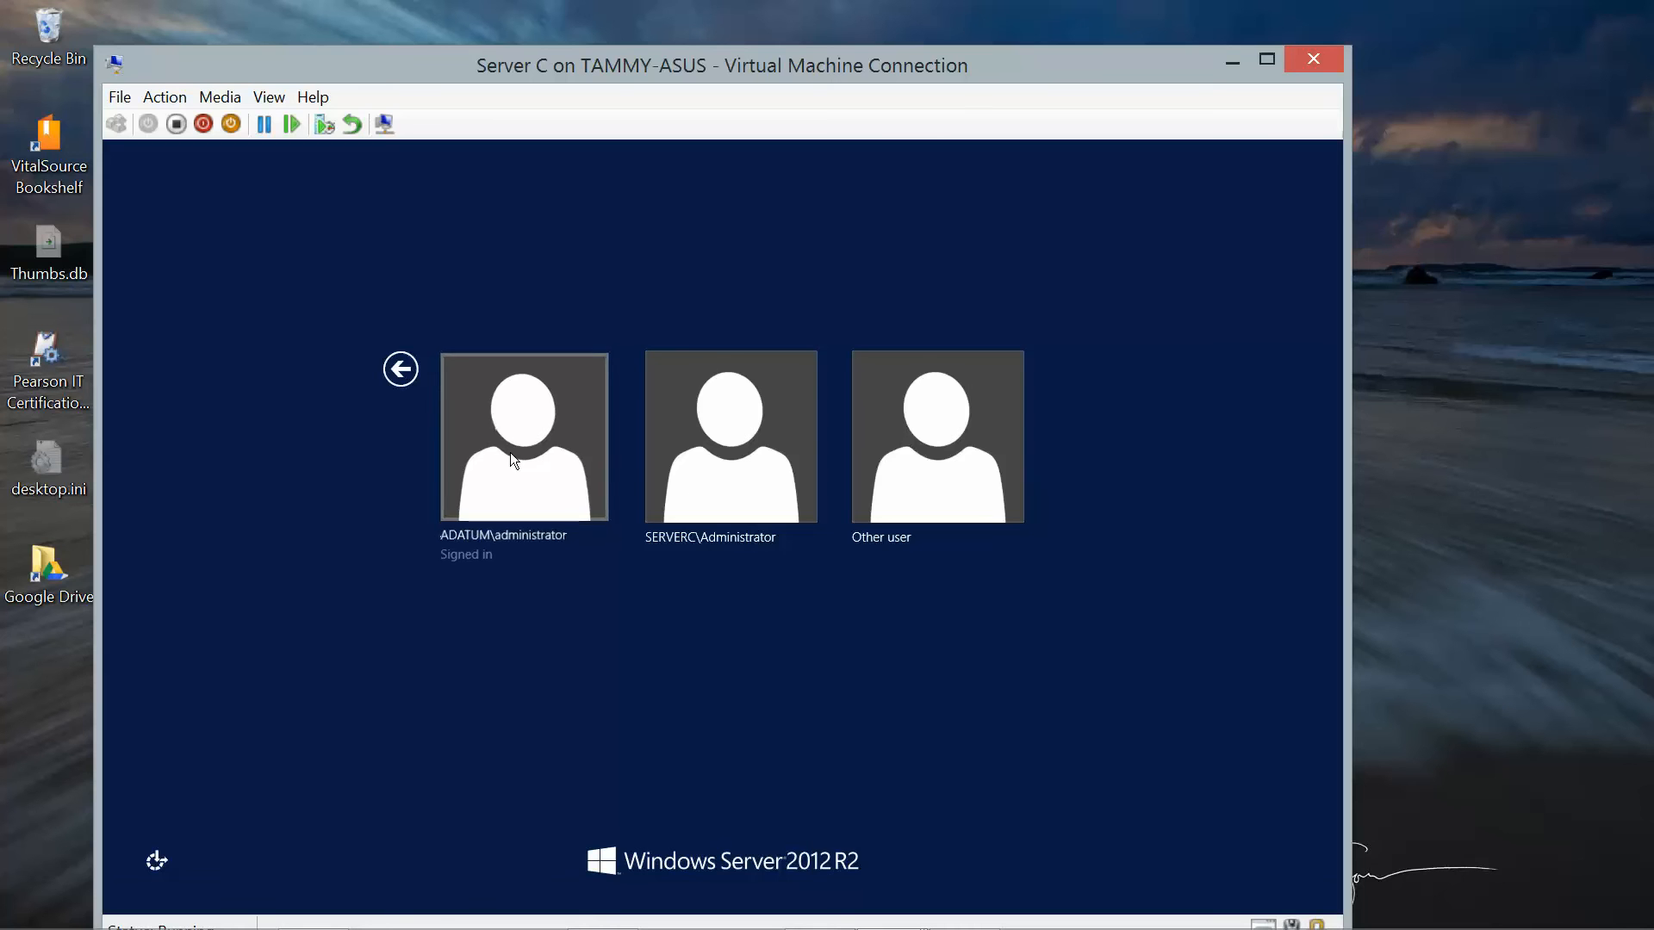
pyautogui.write('Pa$$w')
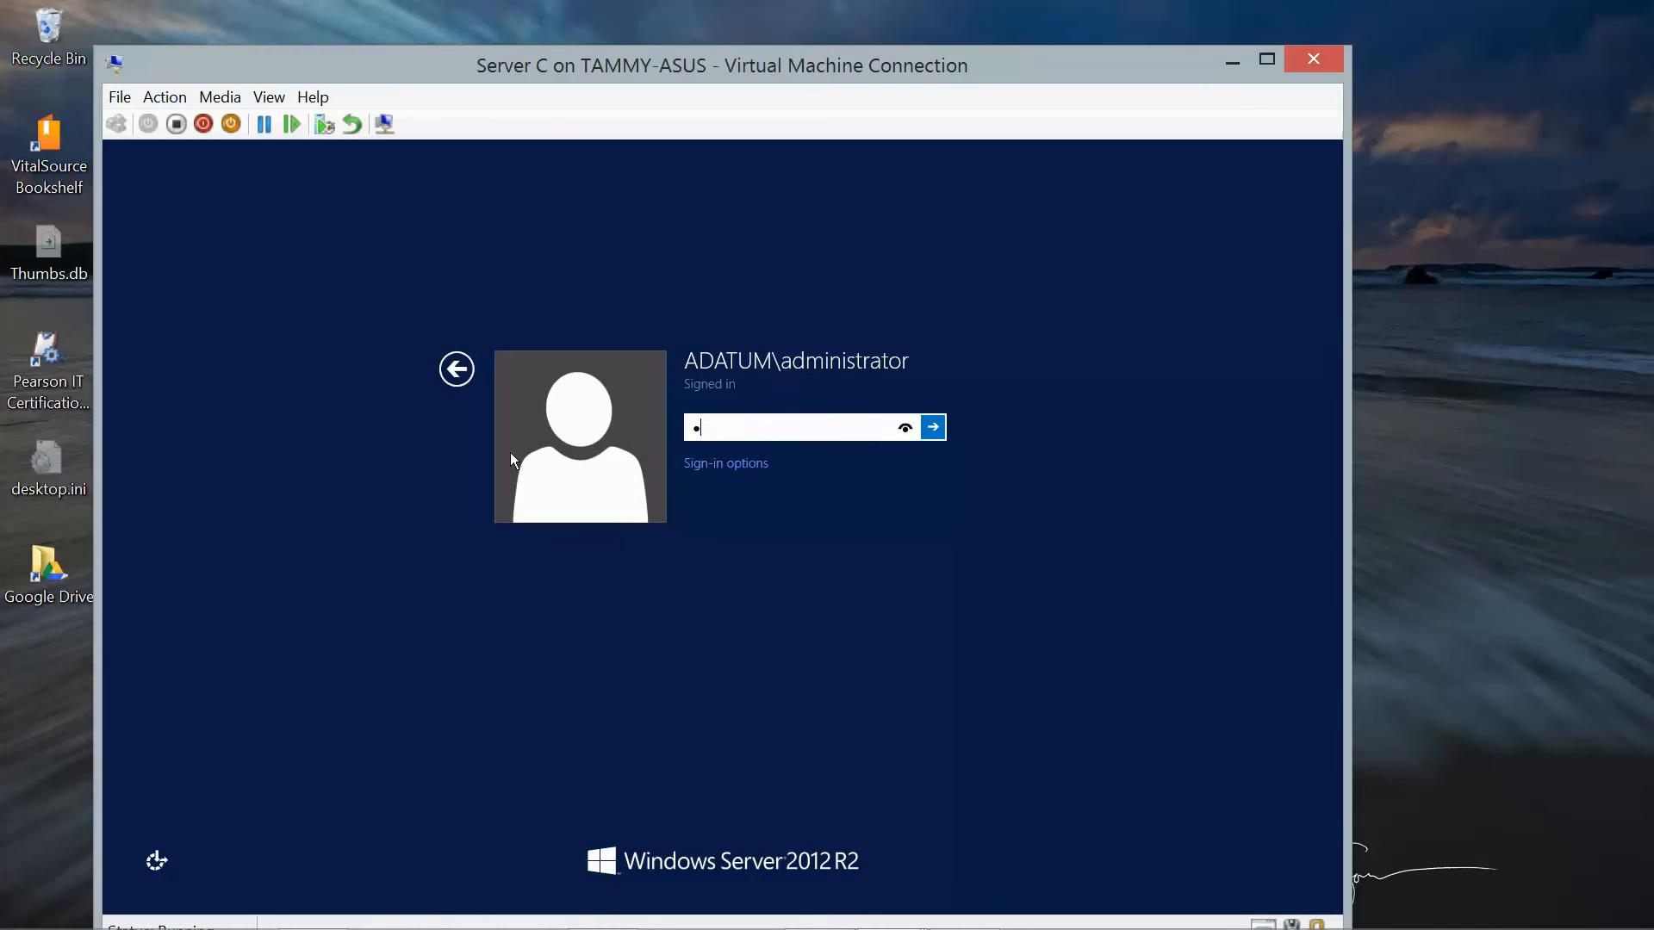
pyautogui.write('0rd')
pyautogui.press('Return')
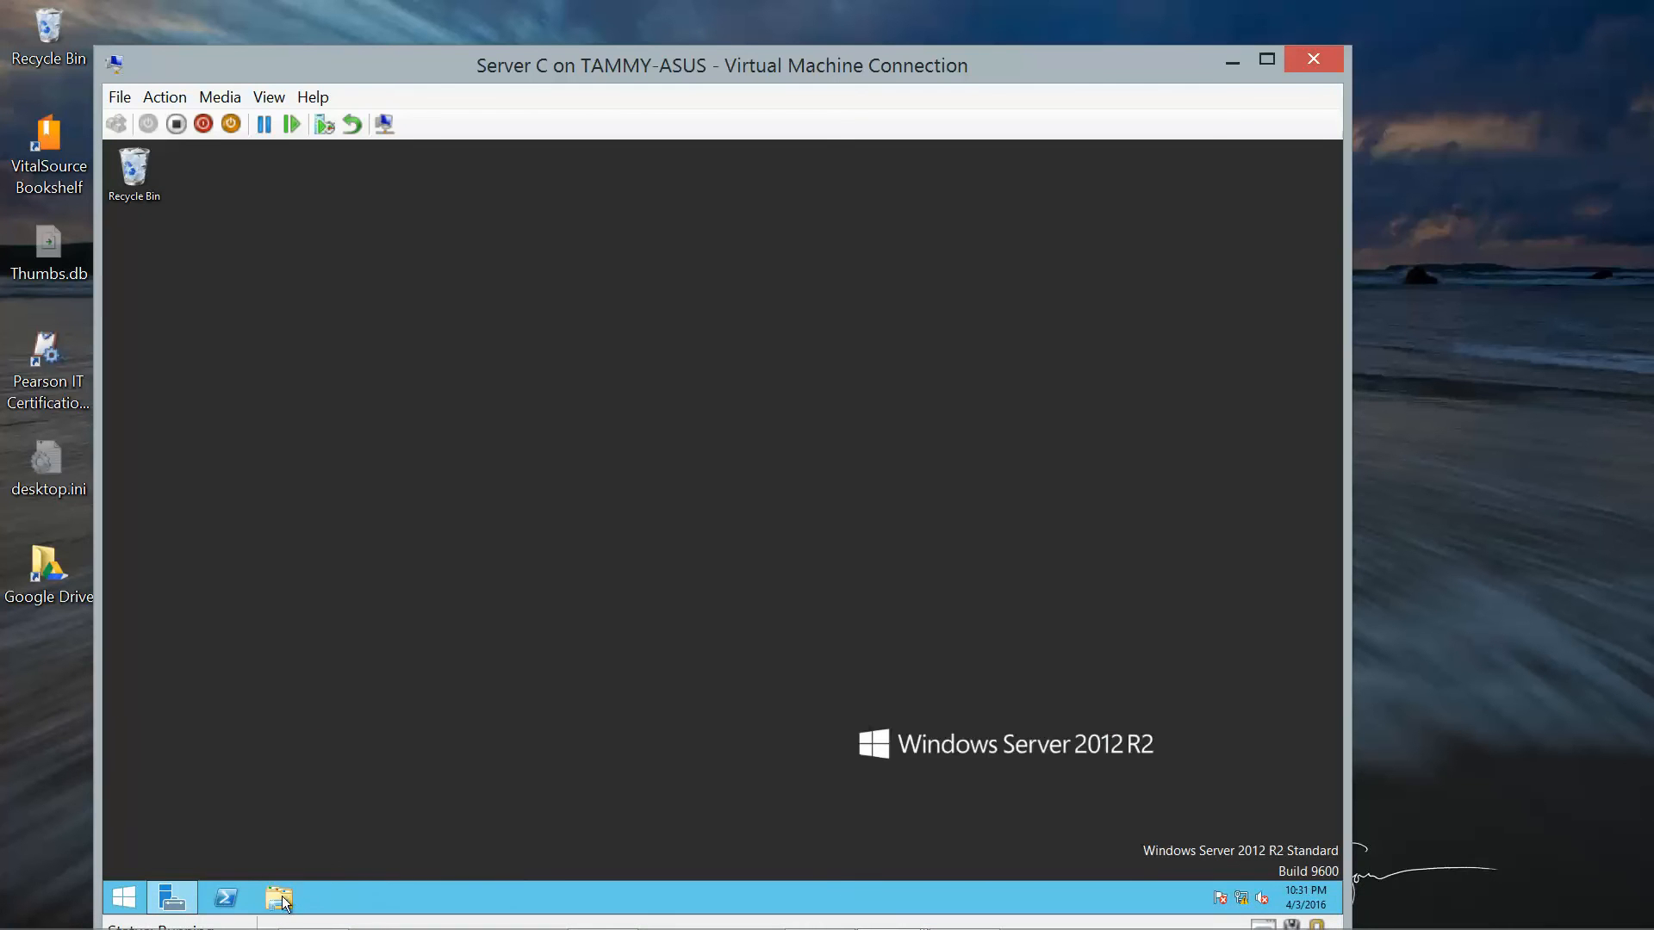
# Open the Security tab of the Accounting folder's properties on Server C's Volume 1 (E:).
pyautogui.click(283, 901)
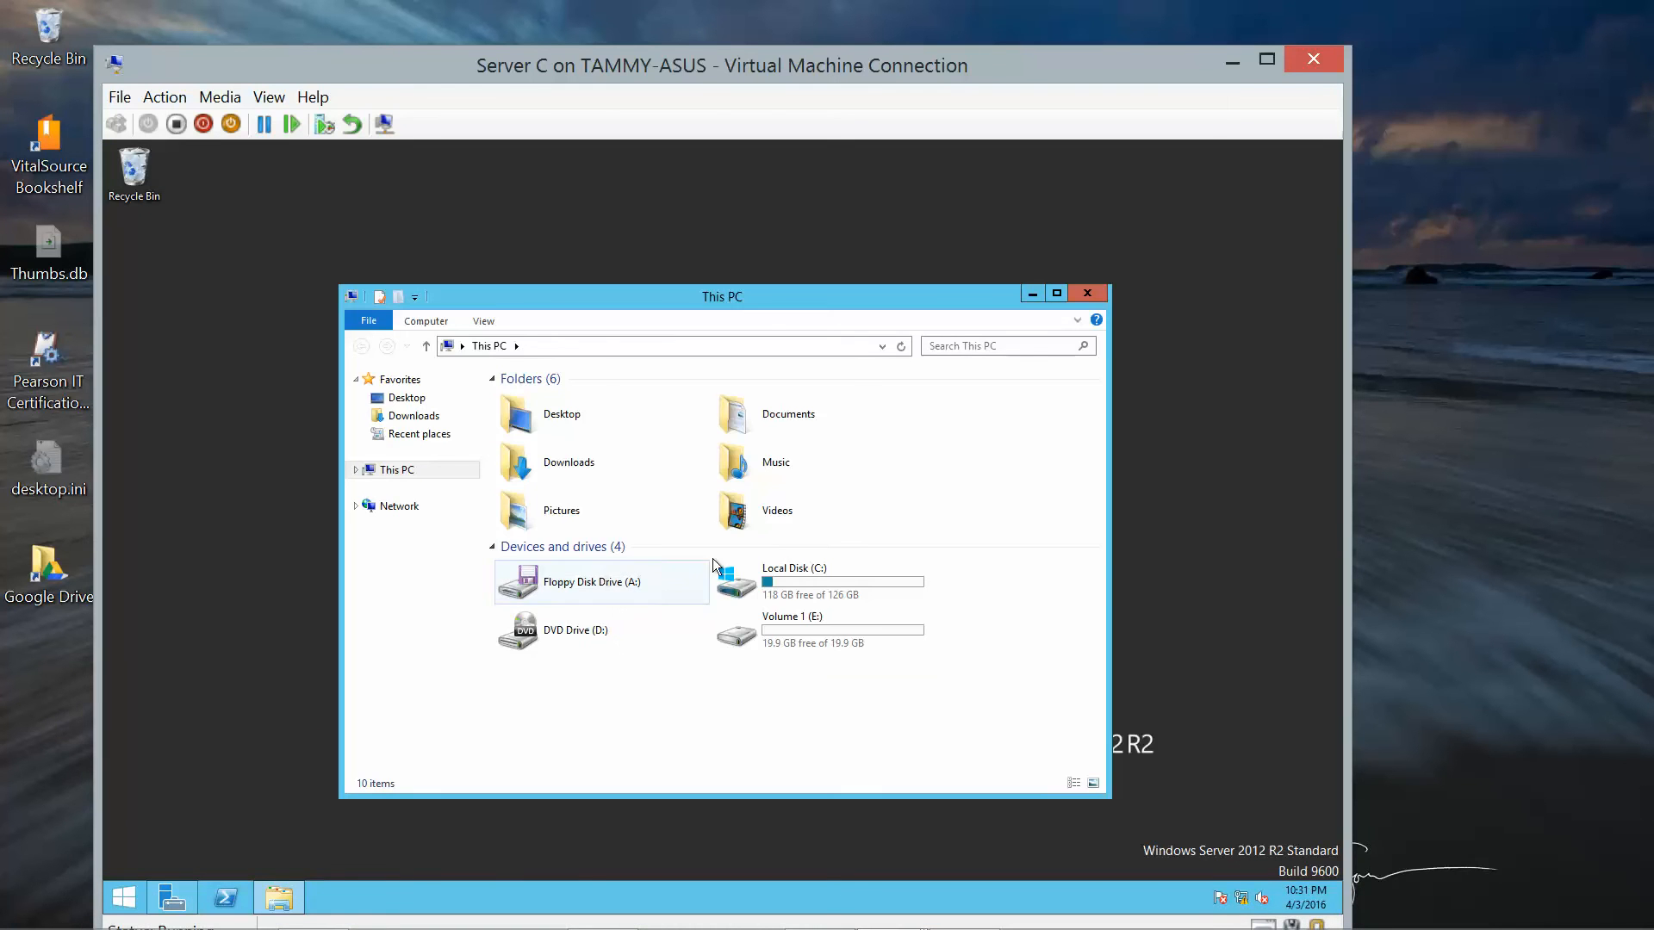
pyautogui.doubleClick(808, 620)
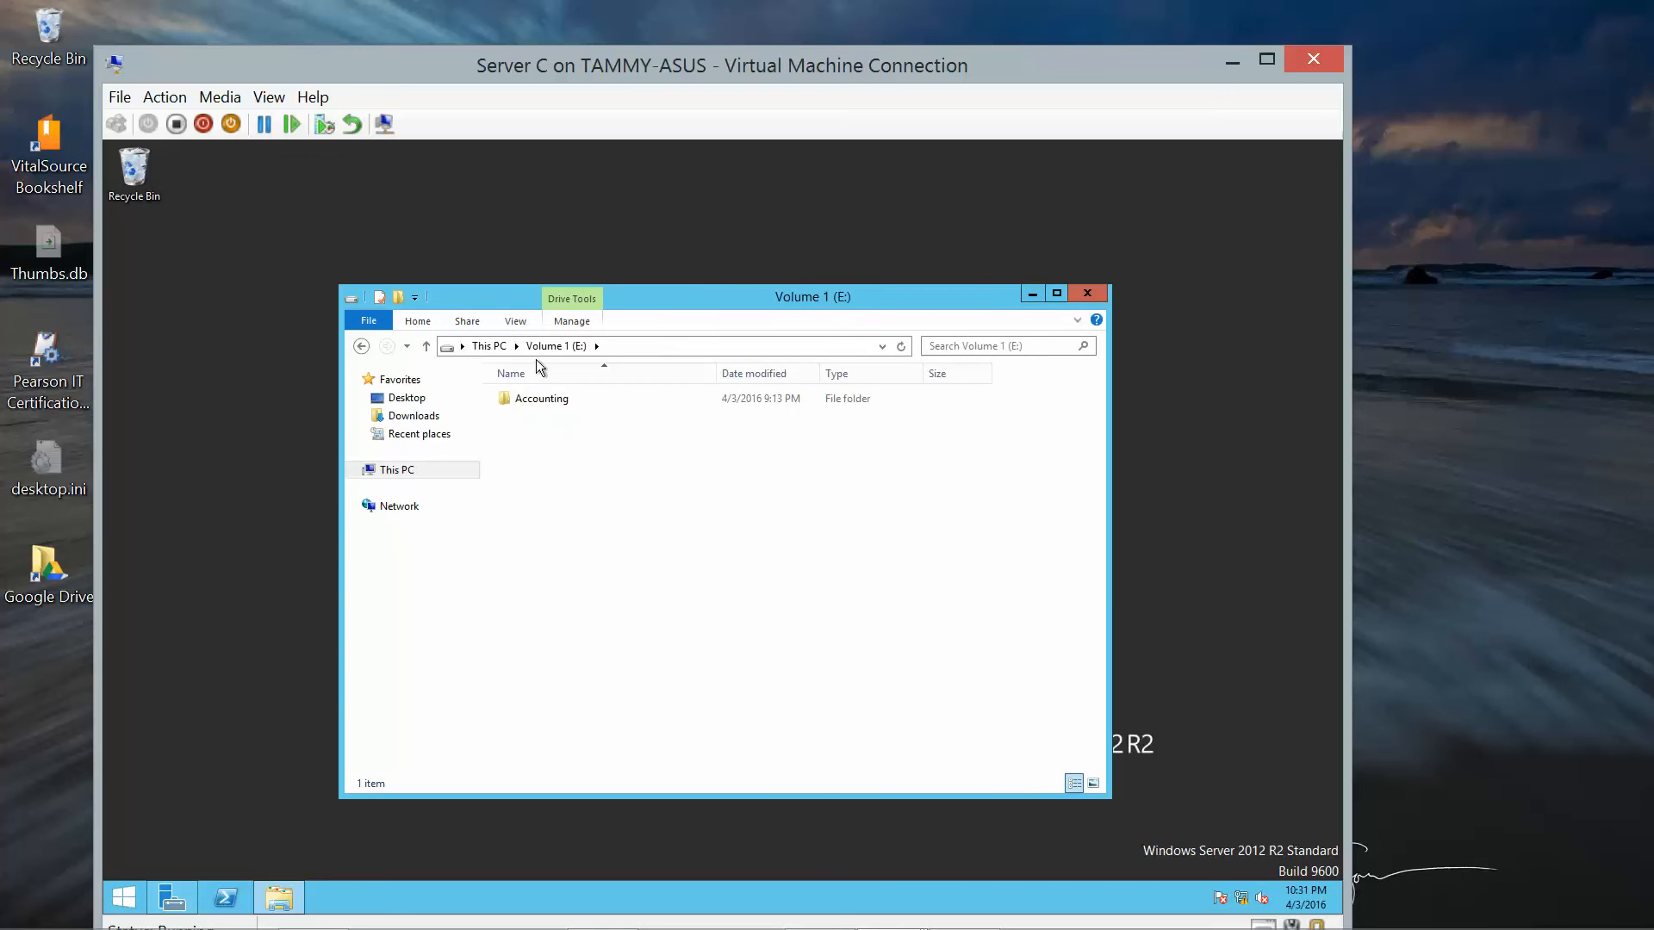
pyautogui.click(549, 400)
pyautogui.rightClick(549, 400)
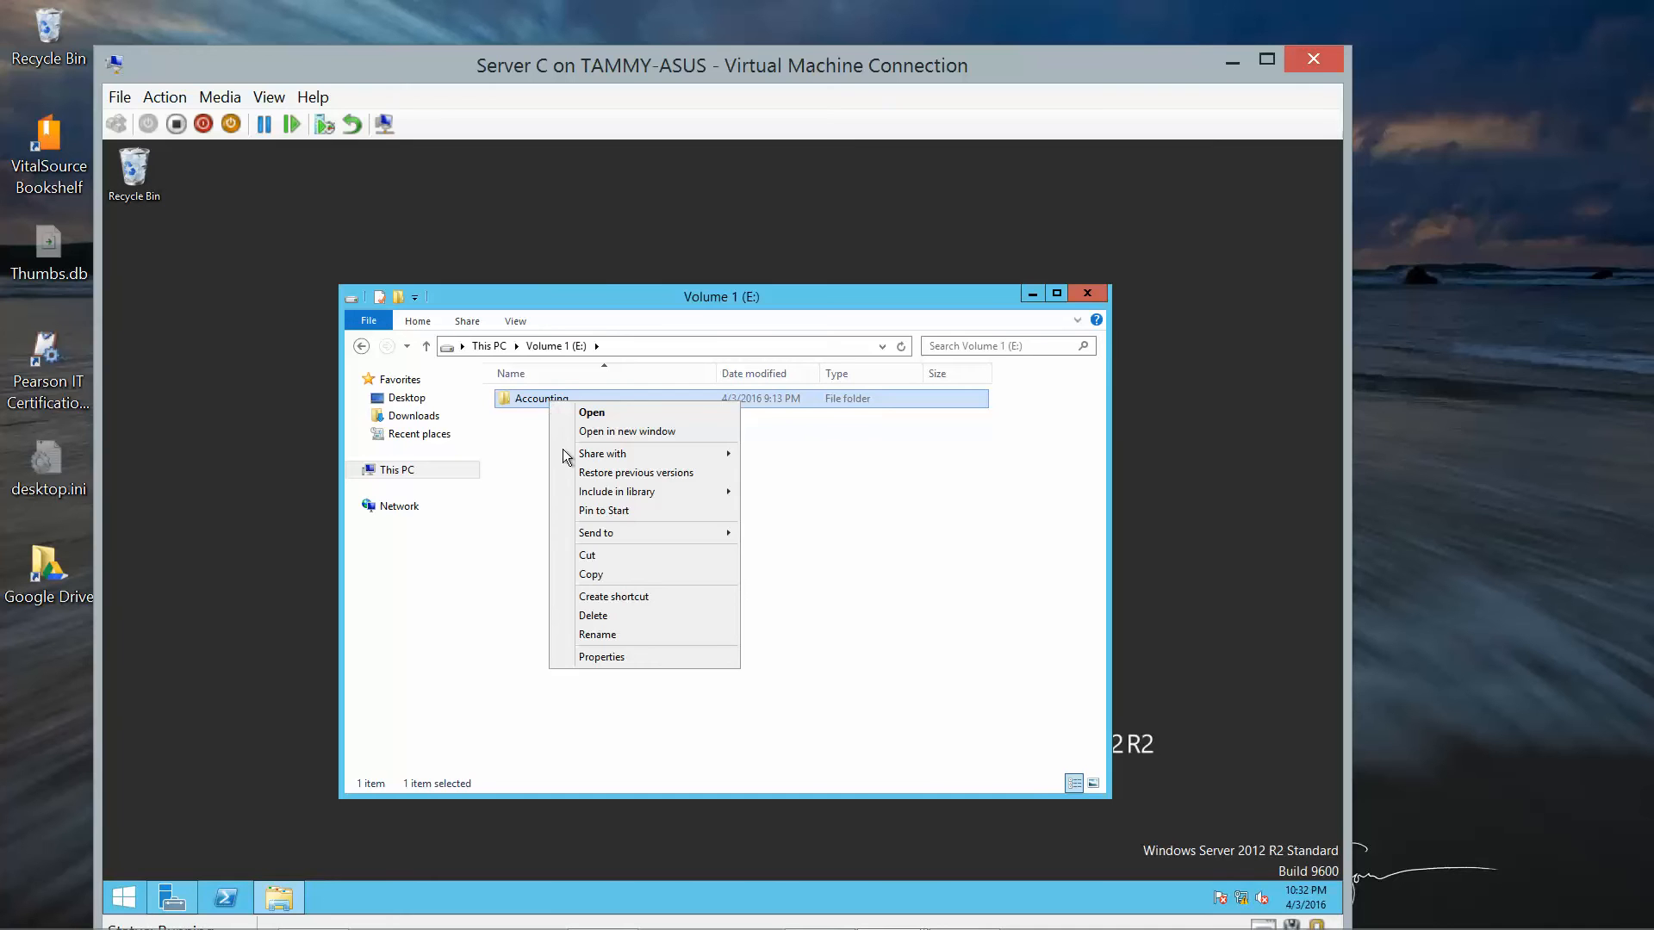
pyautogui.click(638, 663)
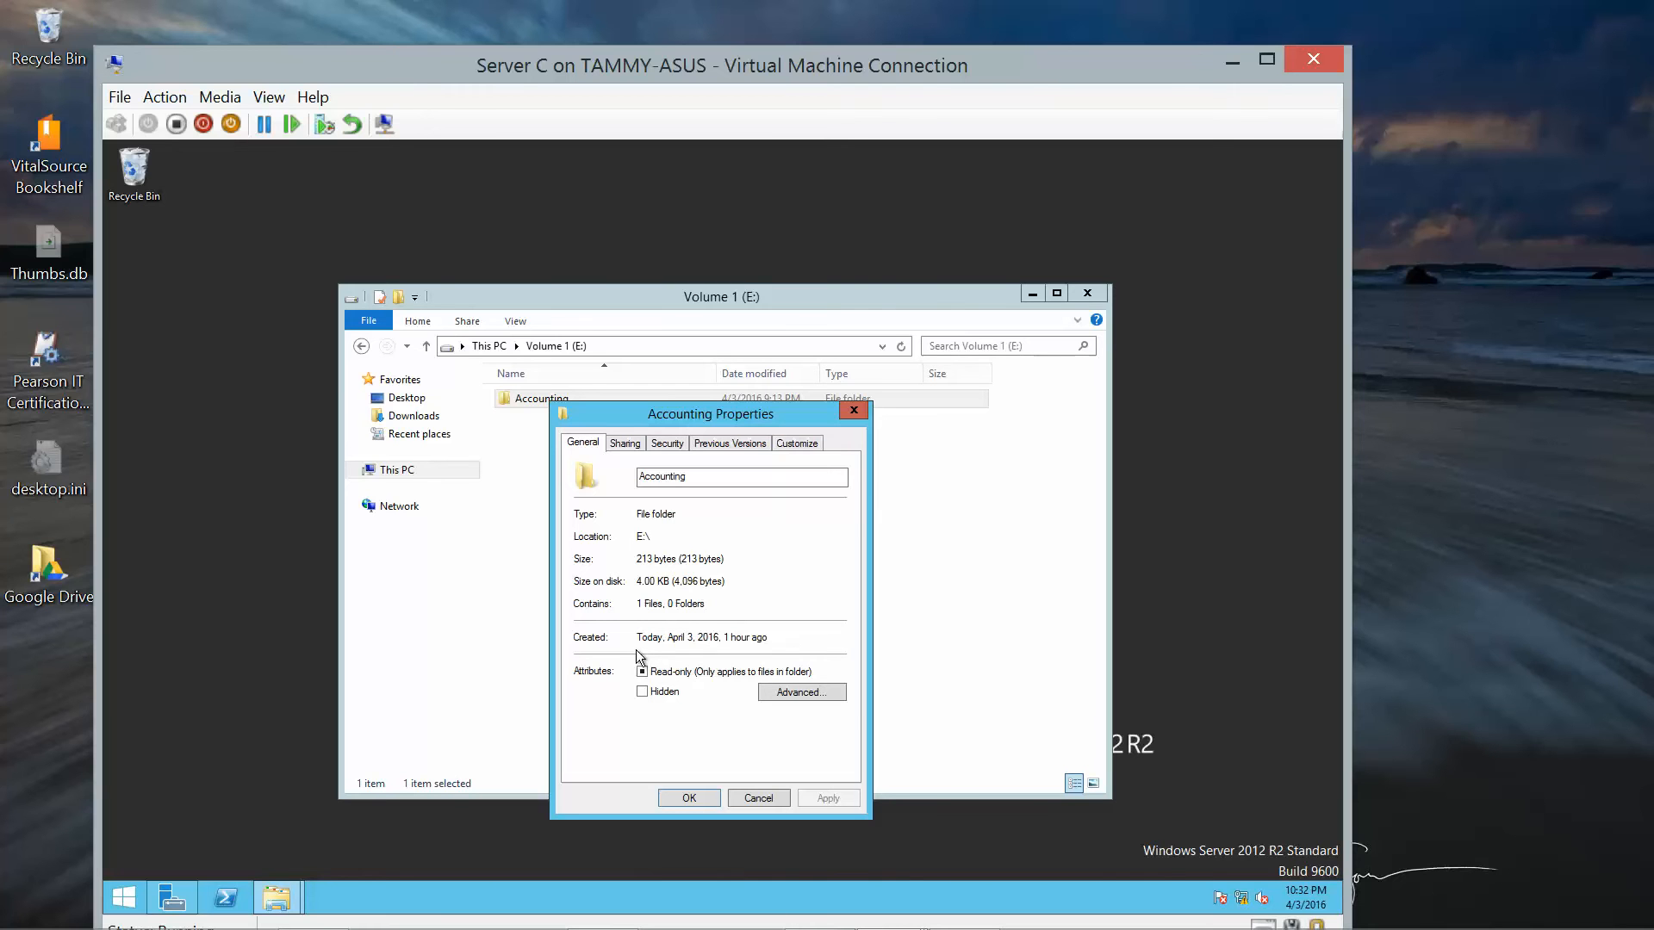
pyautogui.click(670, 444)
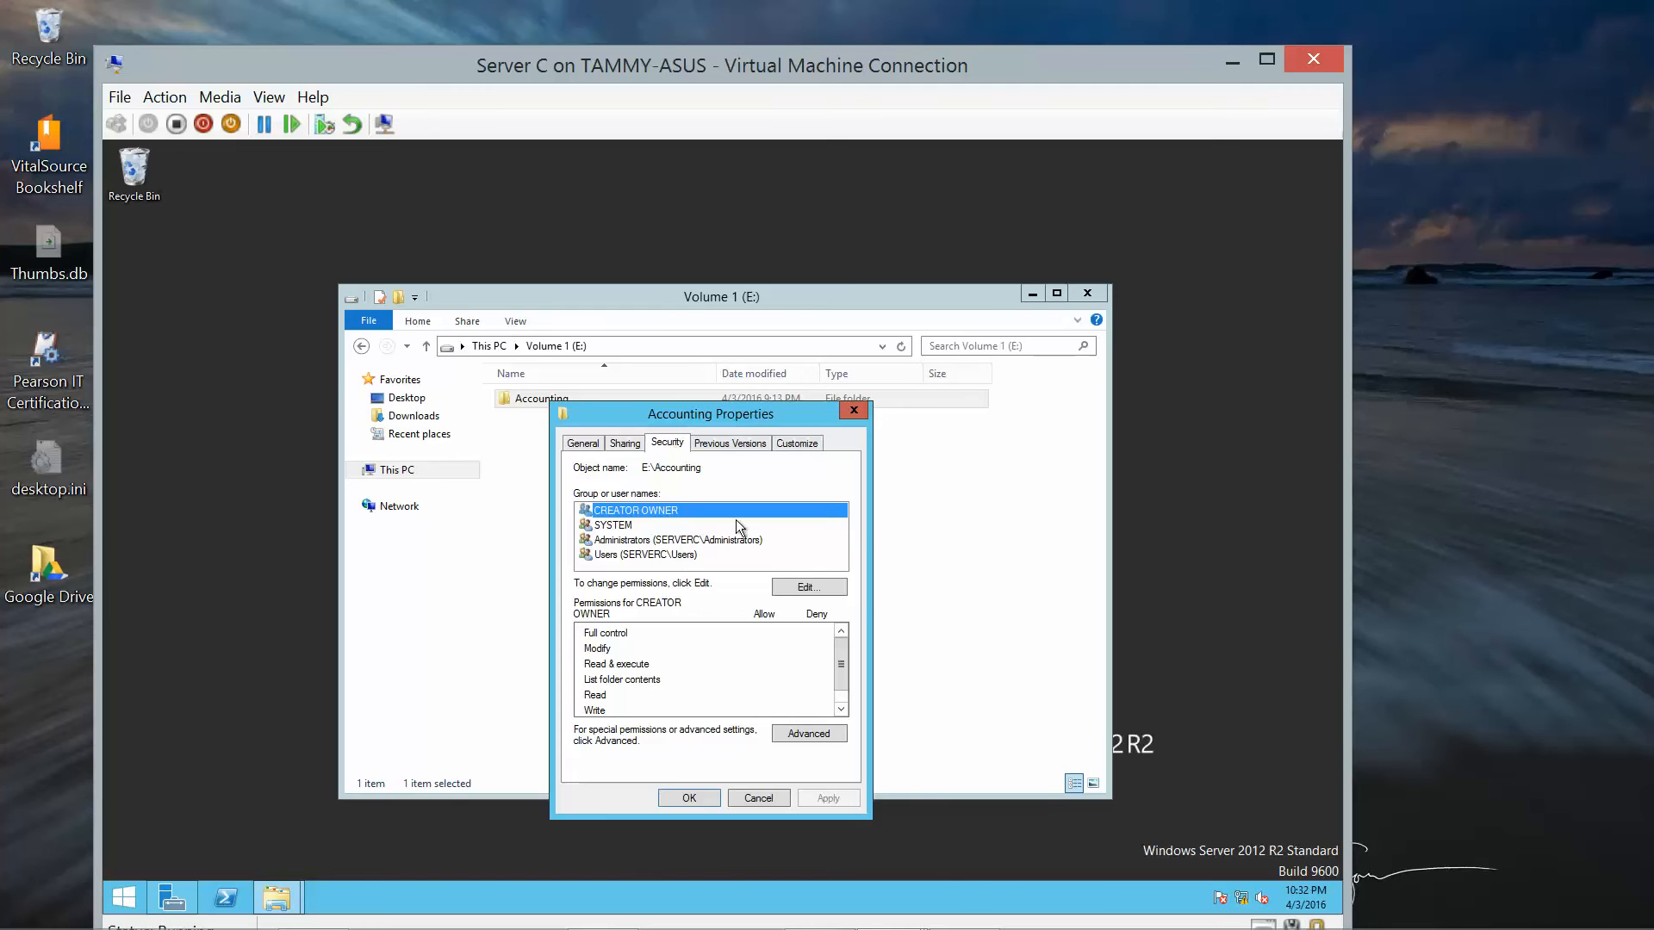
# Add the studentA account to Accounting's permissions and begin adding a second user.
pyautogui.click(801, 590)
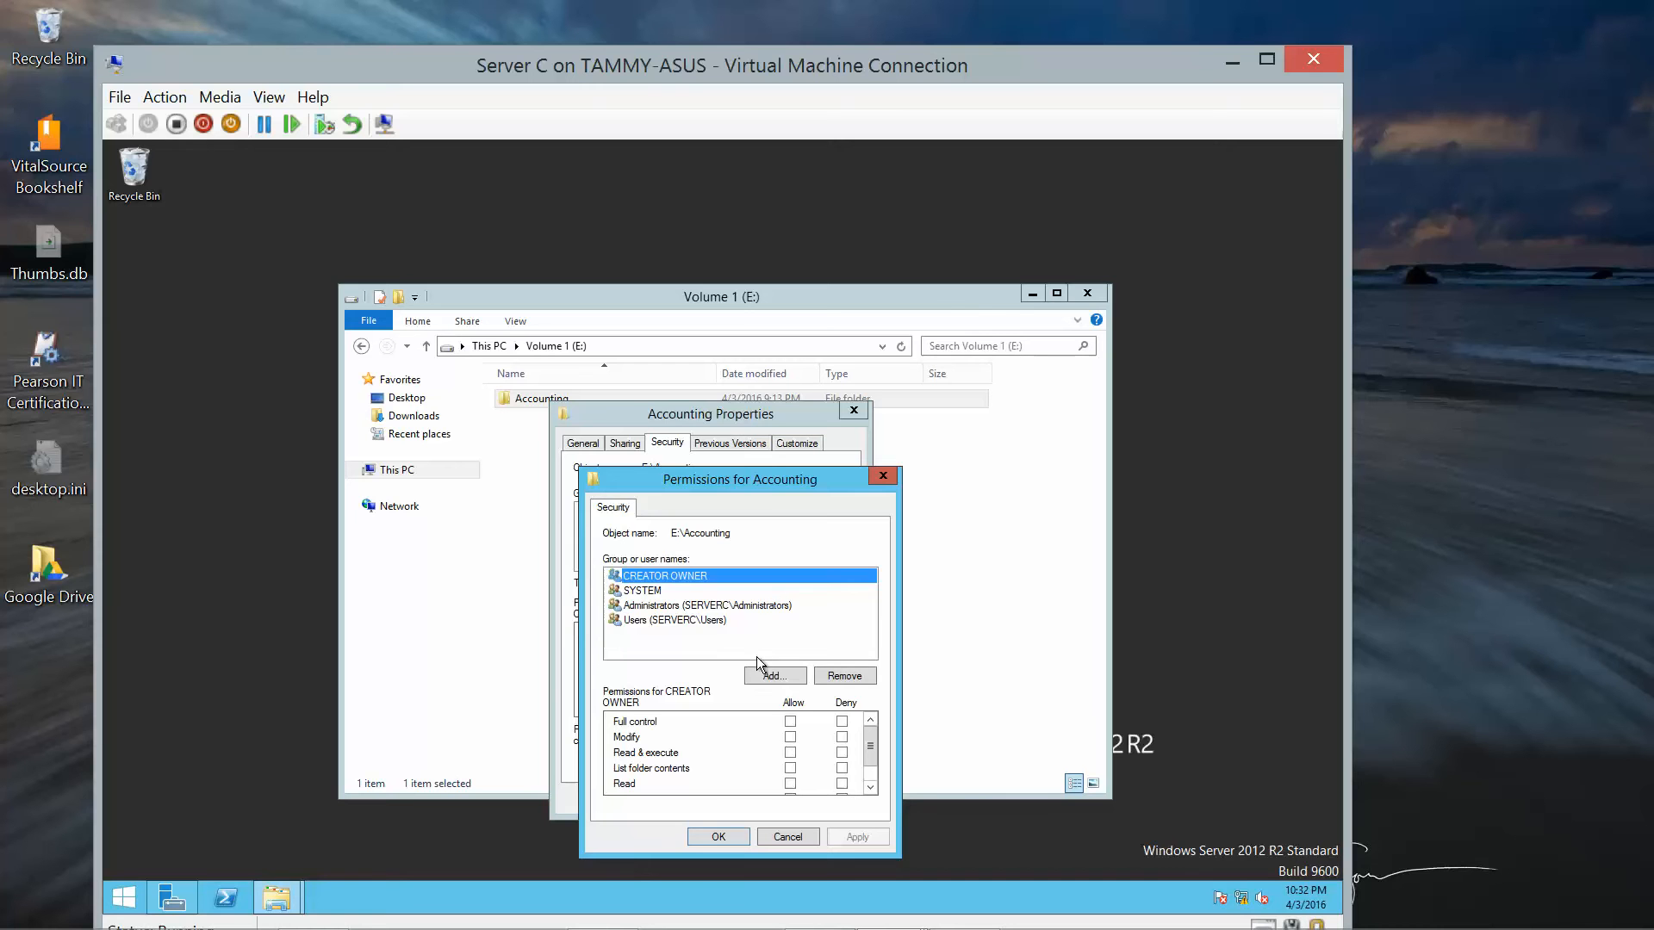
pyautogui.click(769, 675)
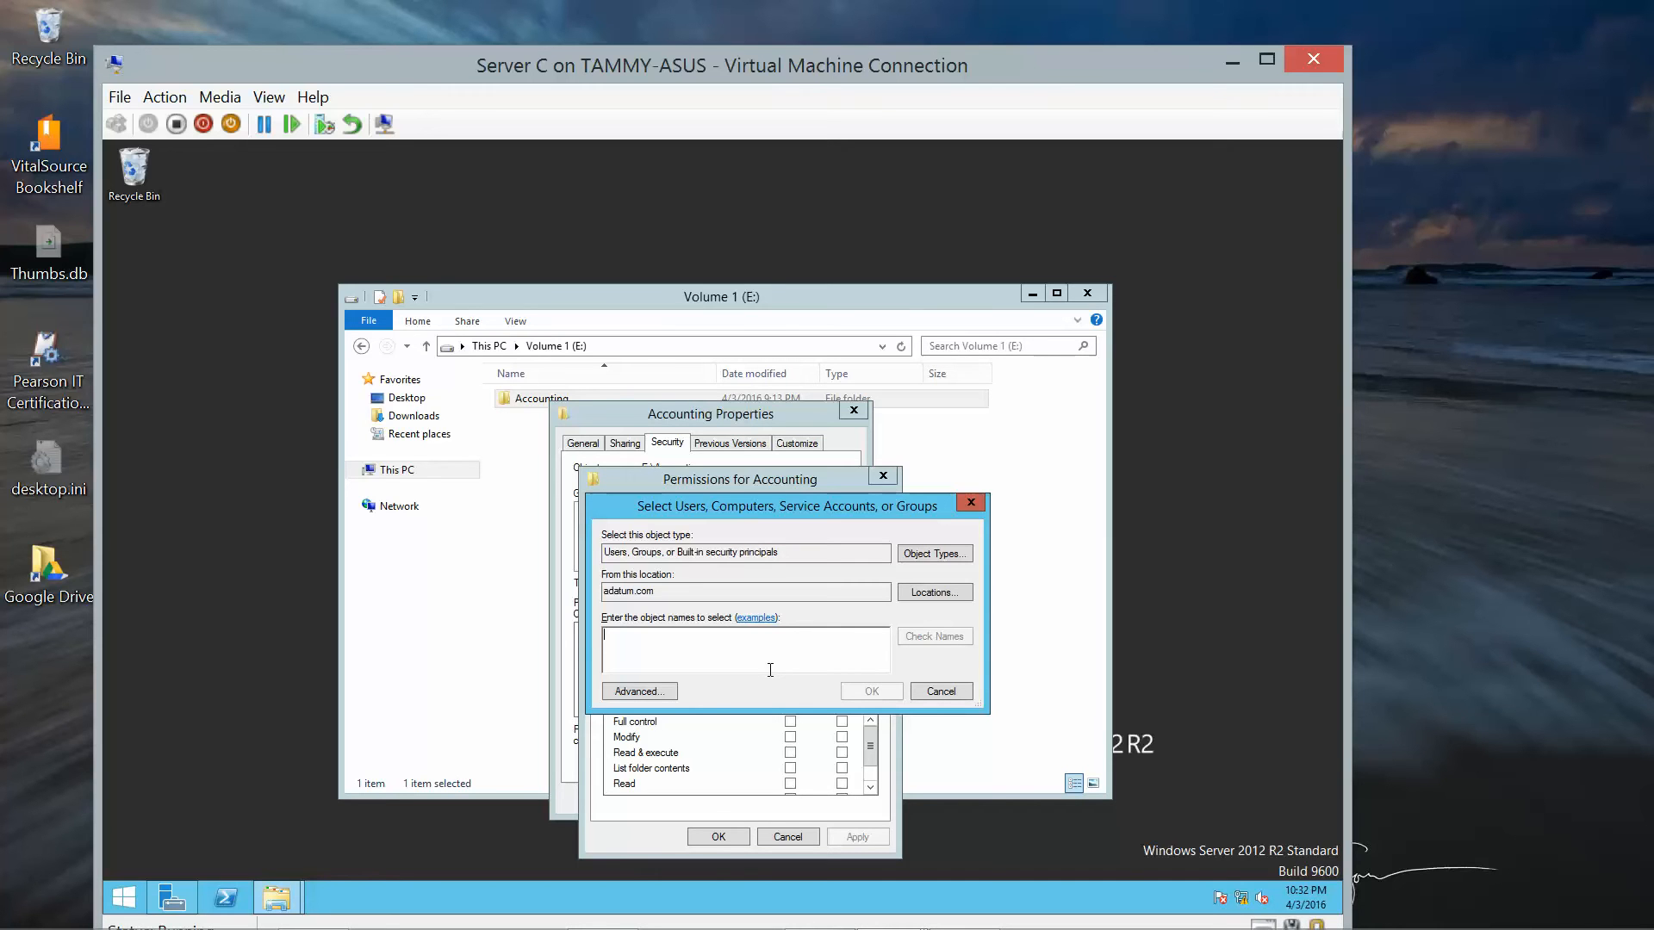
pyautogui.write('student')
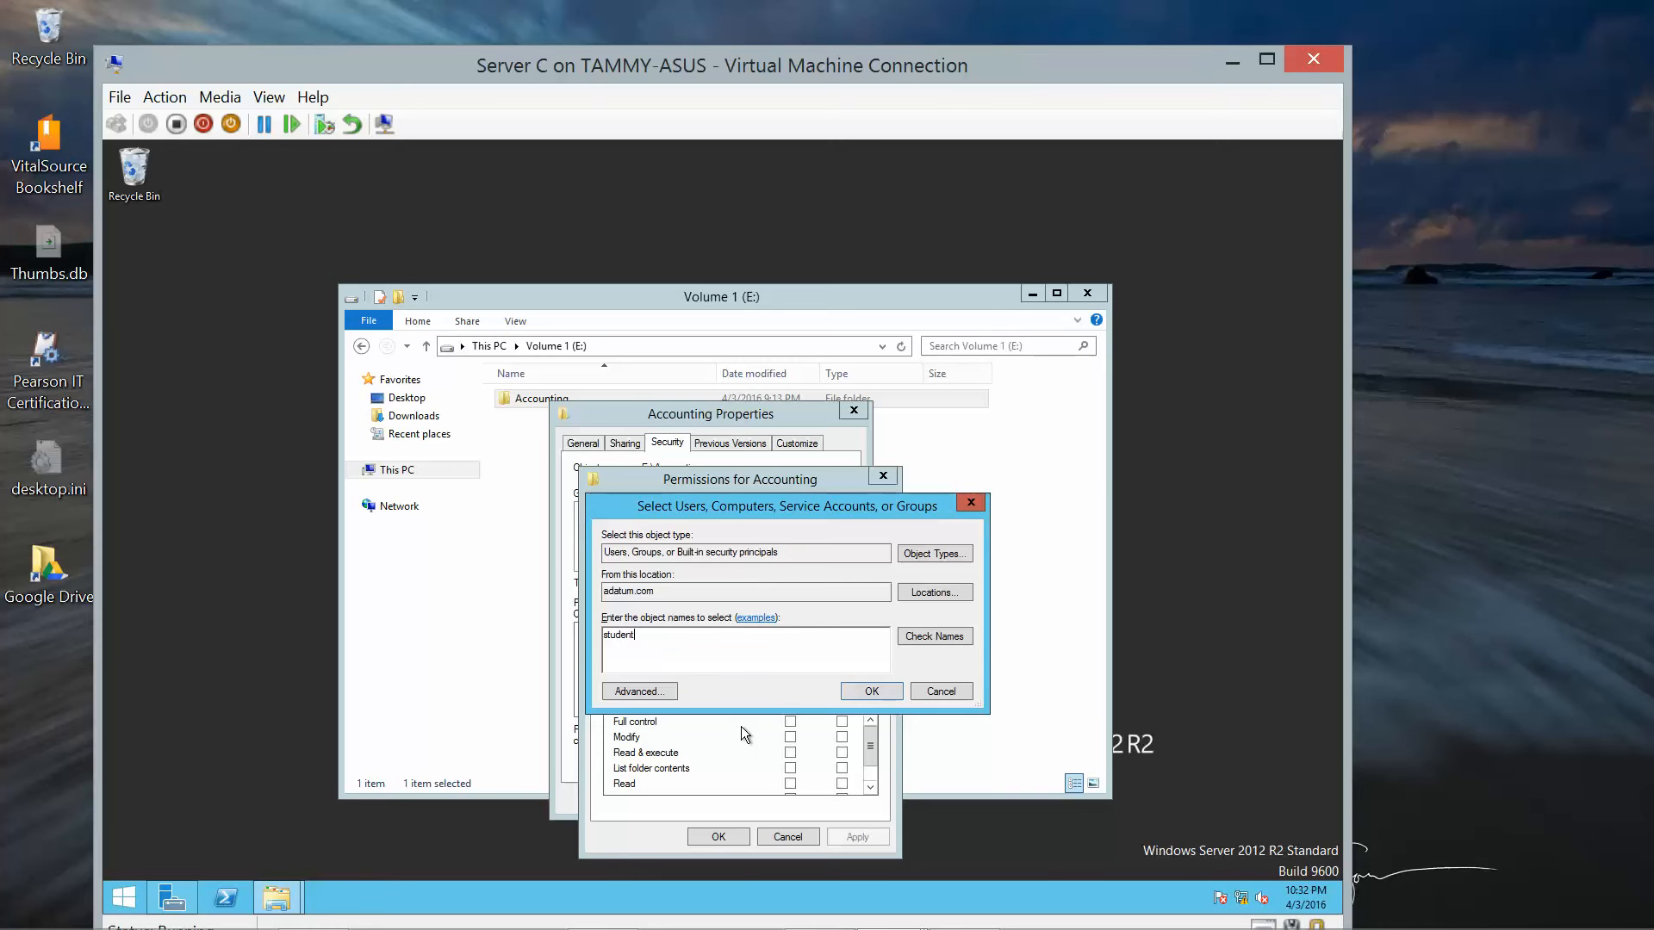
pyautogui.write('A')
pyautogui.click(930, 640)
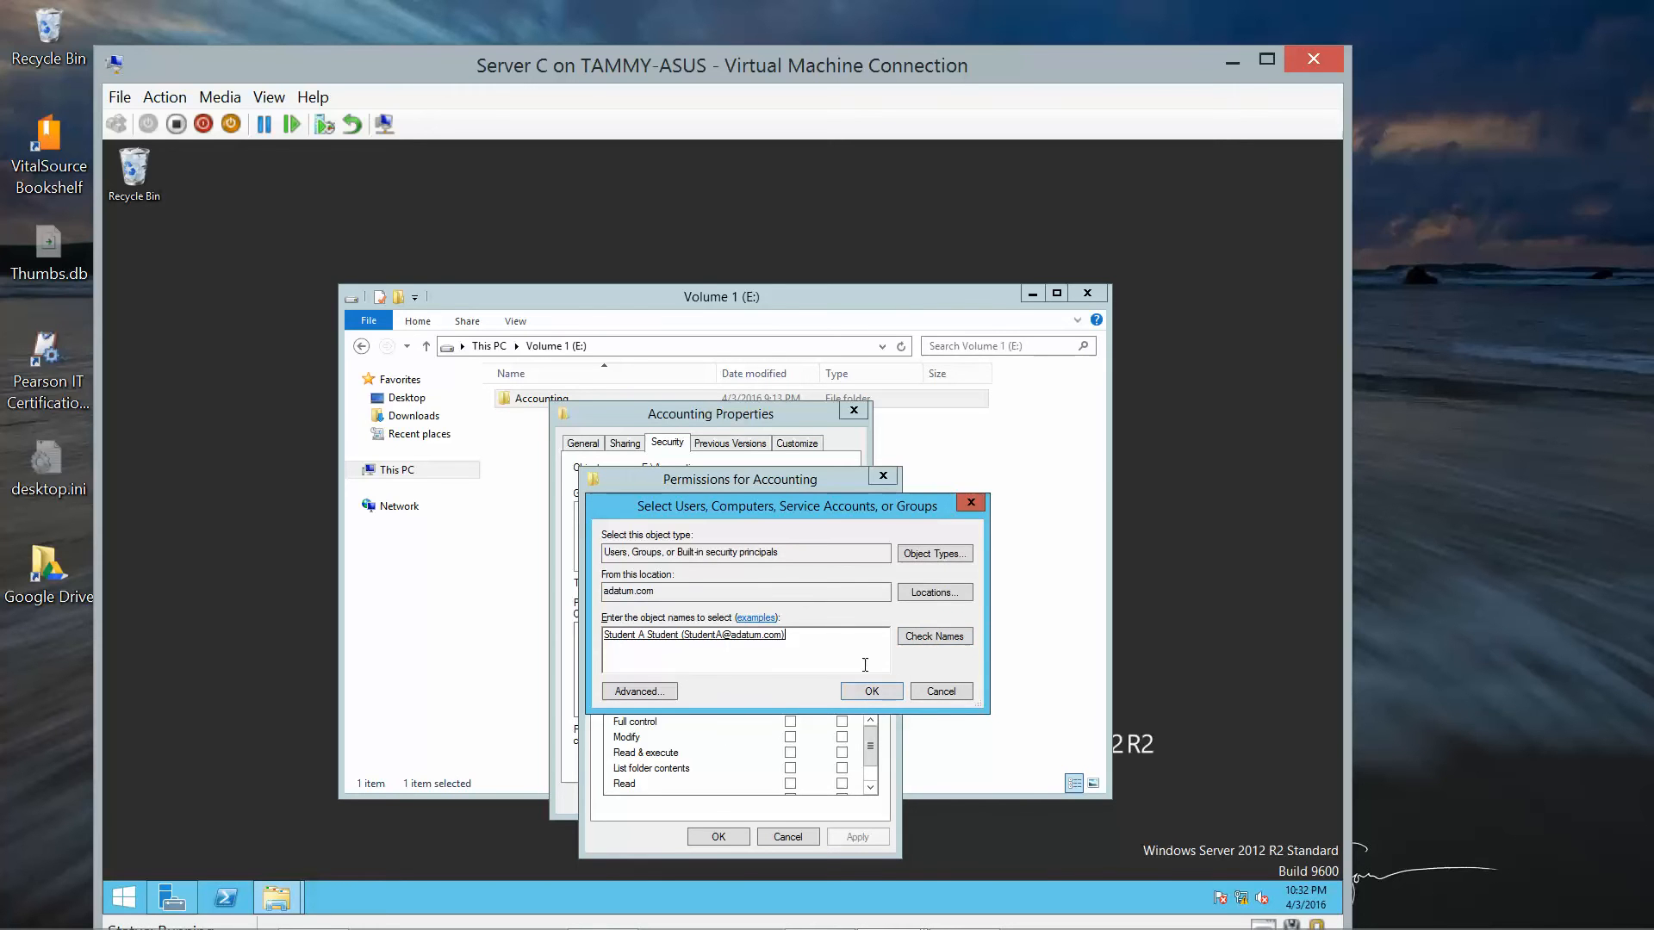
pyautogui.click(877, 690)
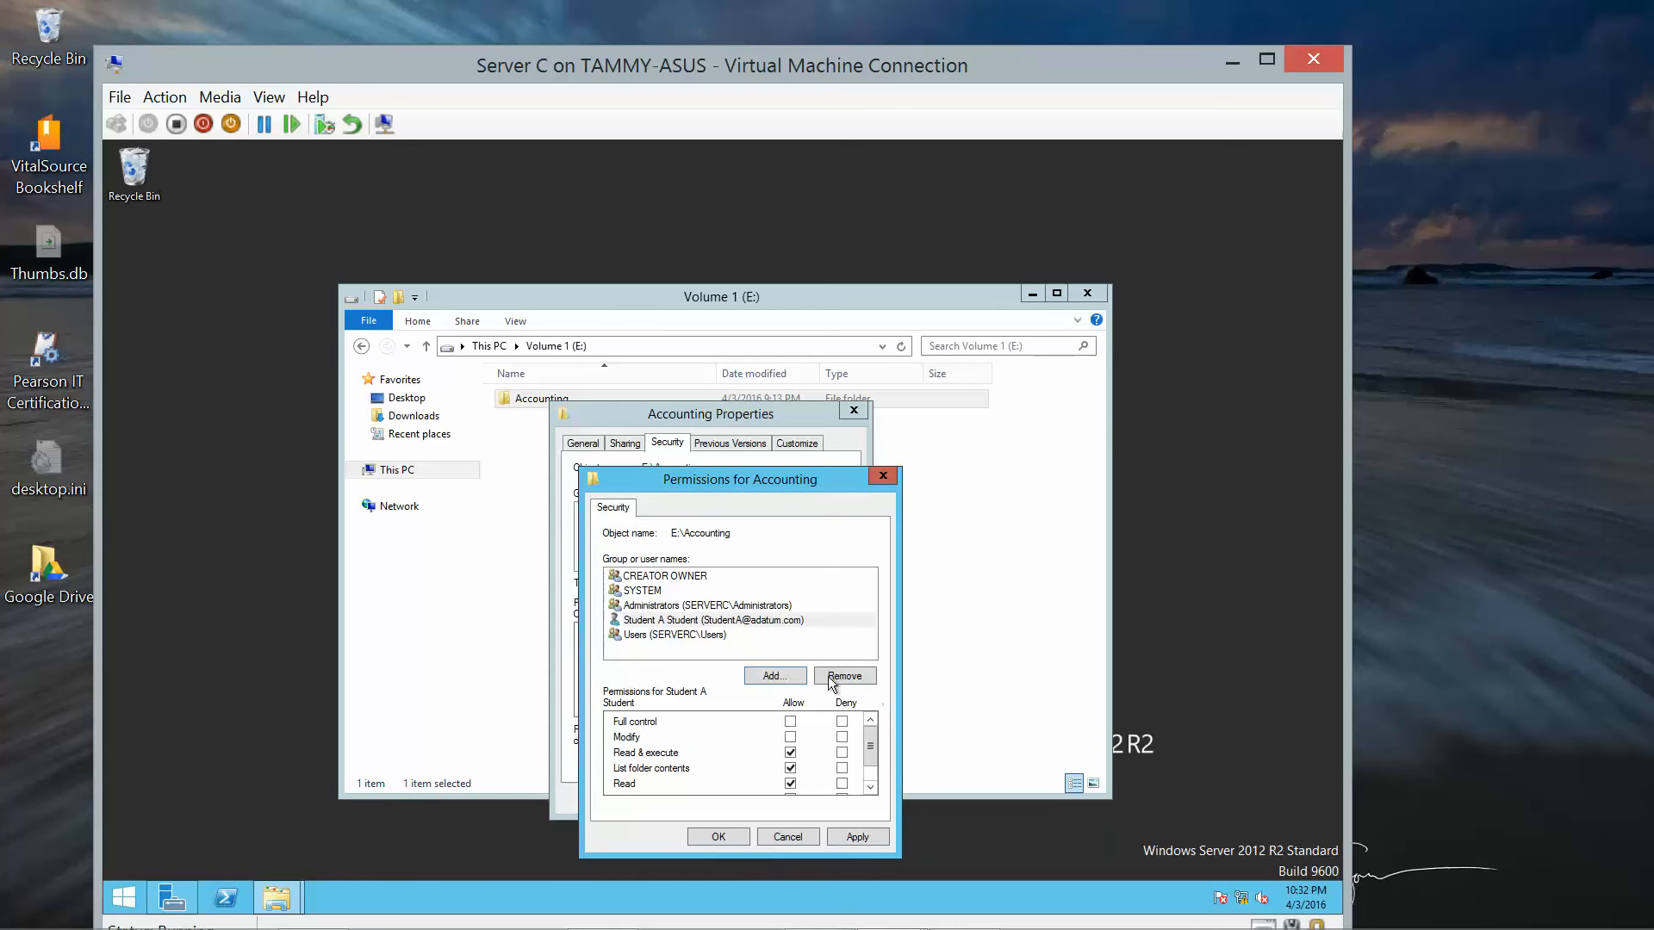
pyautogui.click(771, 676)
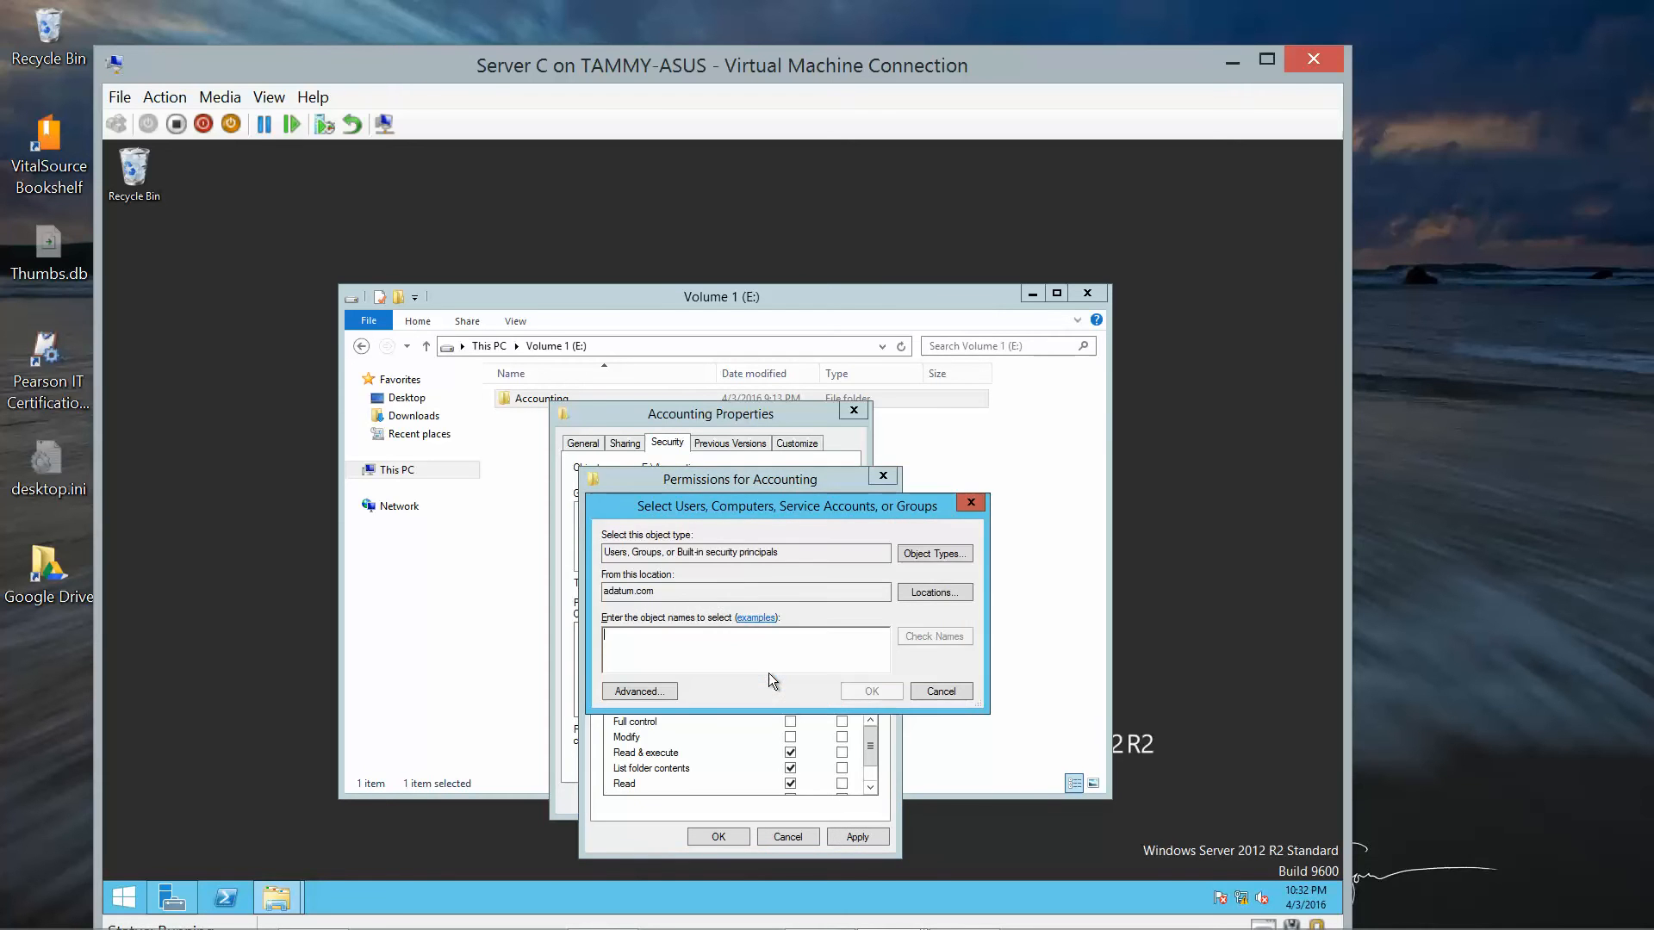
# Add the StudentB account to the Accounting folder's permissions.
pyautogui.write('Student')
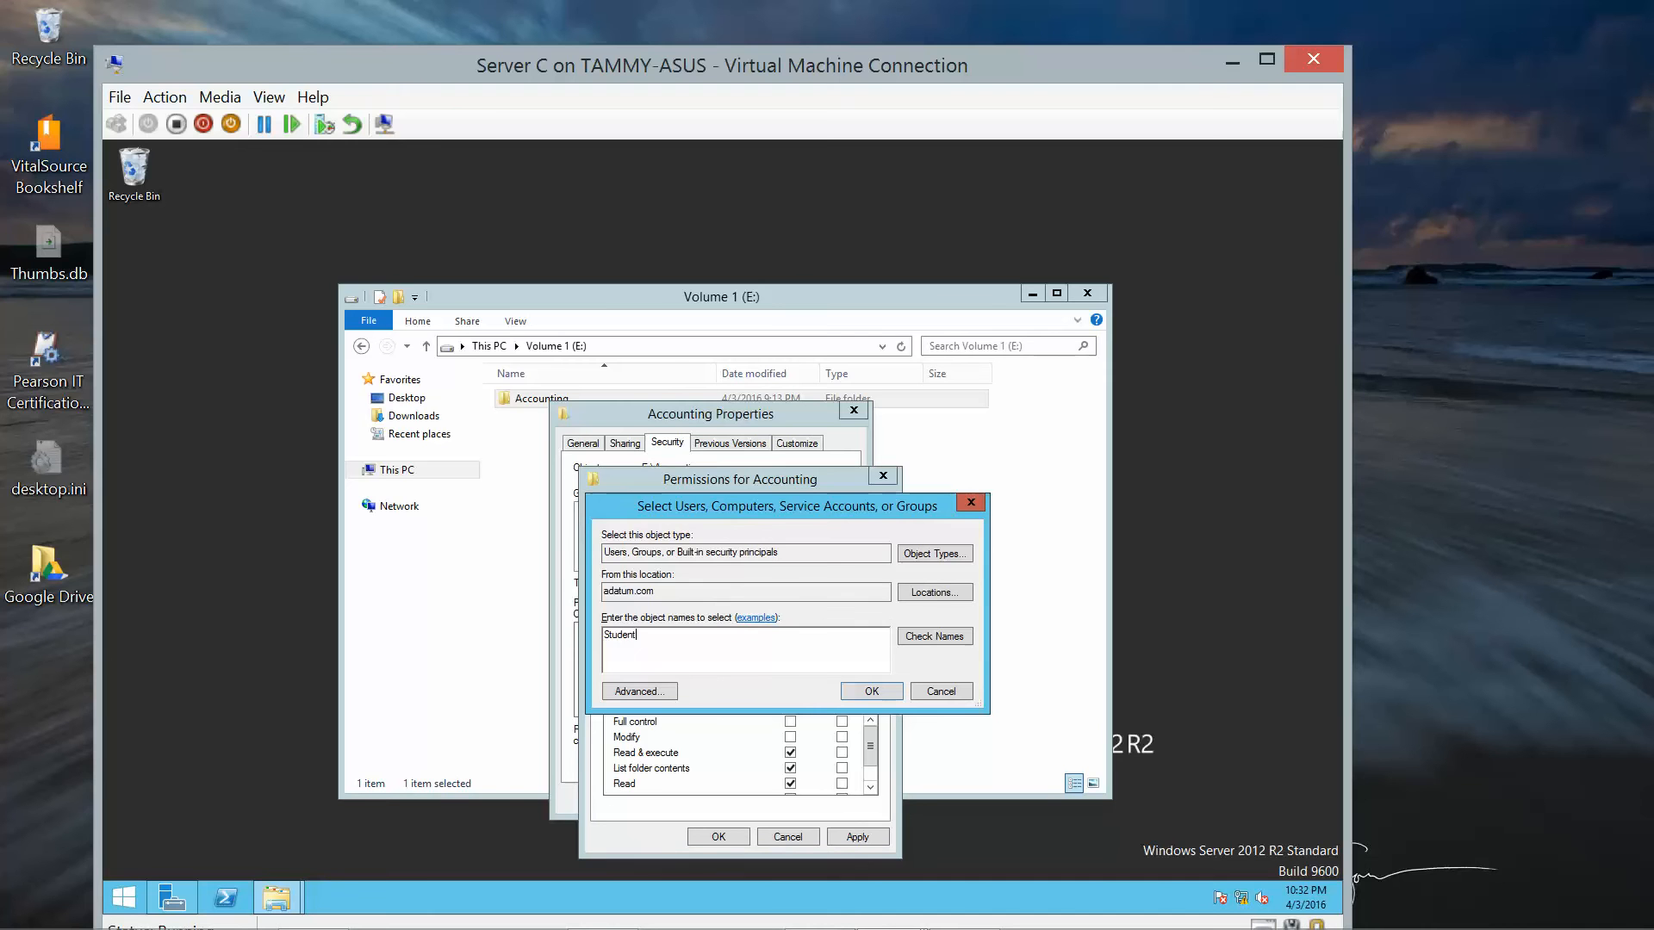
pyautogui.write('B')
pyautogui.click(919, 641)
pyautogui.click(888, 691)
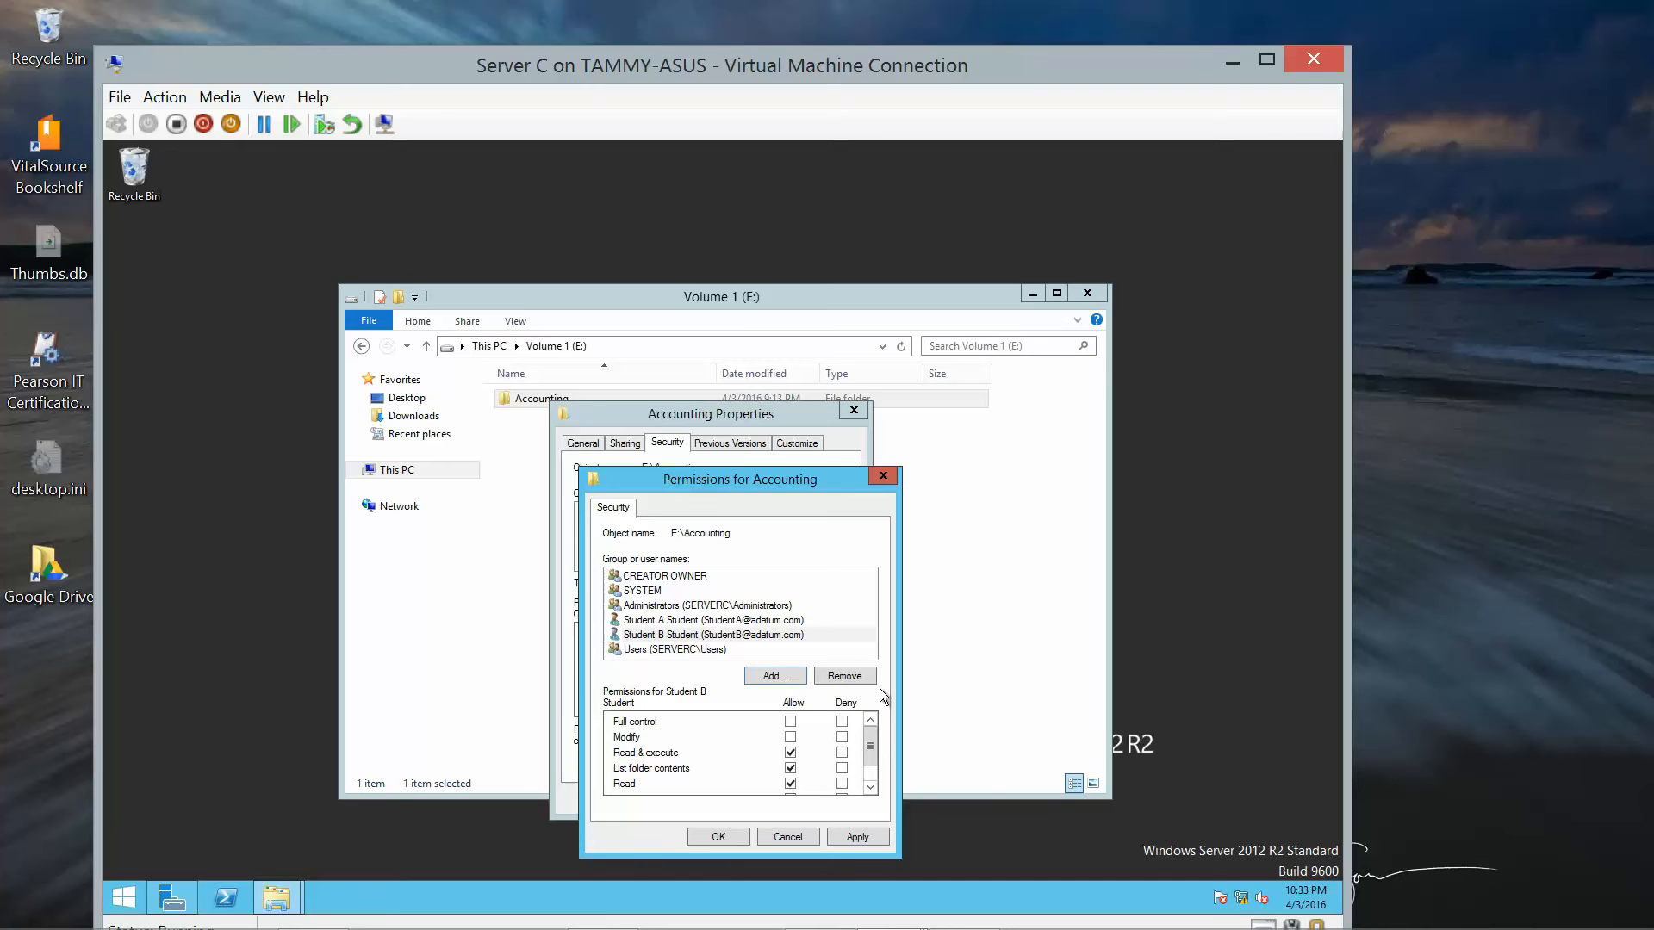
# Allow Full control for both student accounts and close the Accounting properties.
pyautogui.click(790, 722)
pyautogui.click(665, 620)
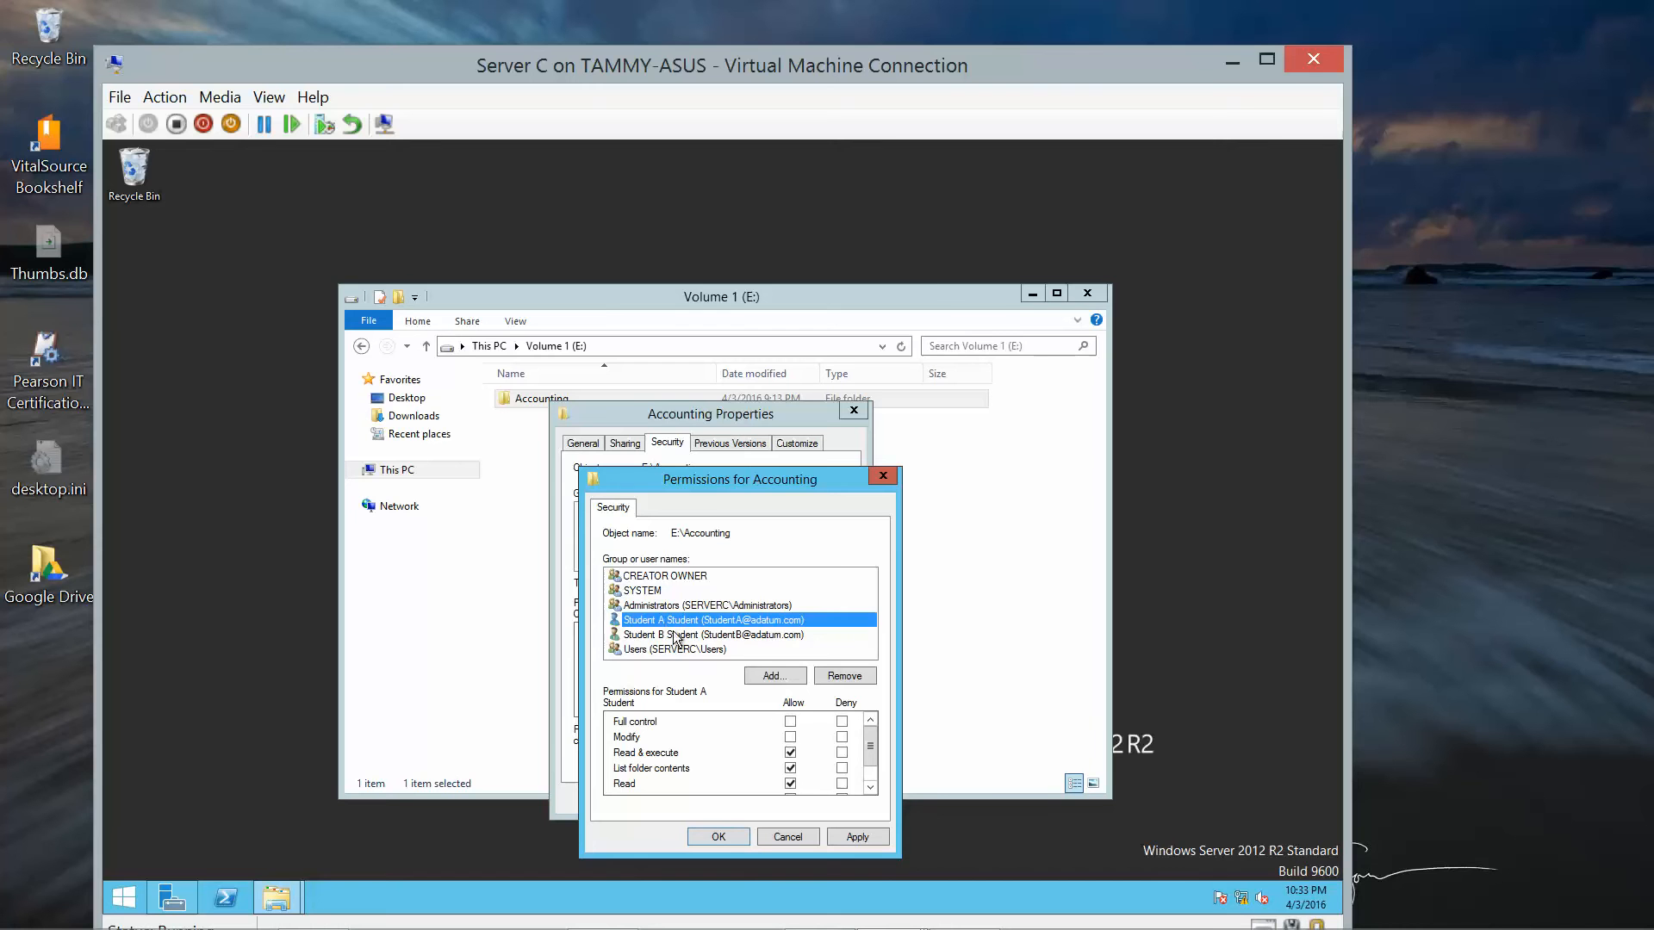
pyautogui.click(790, 722)
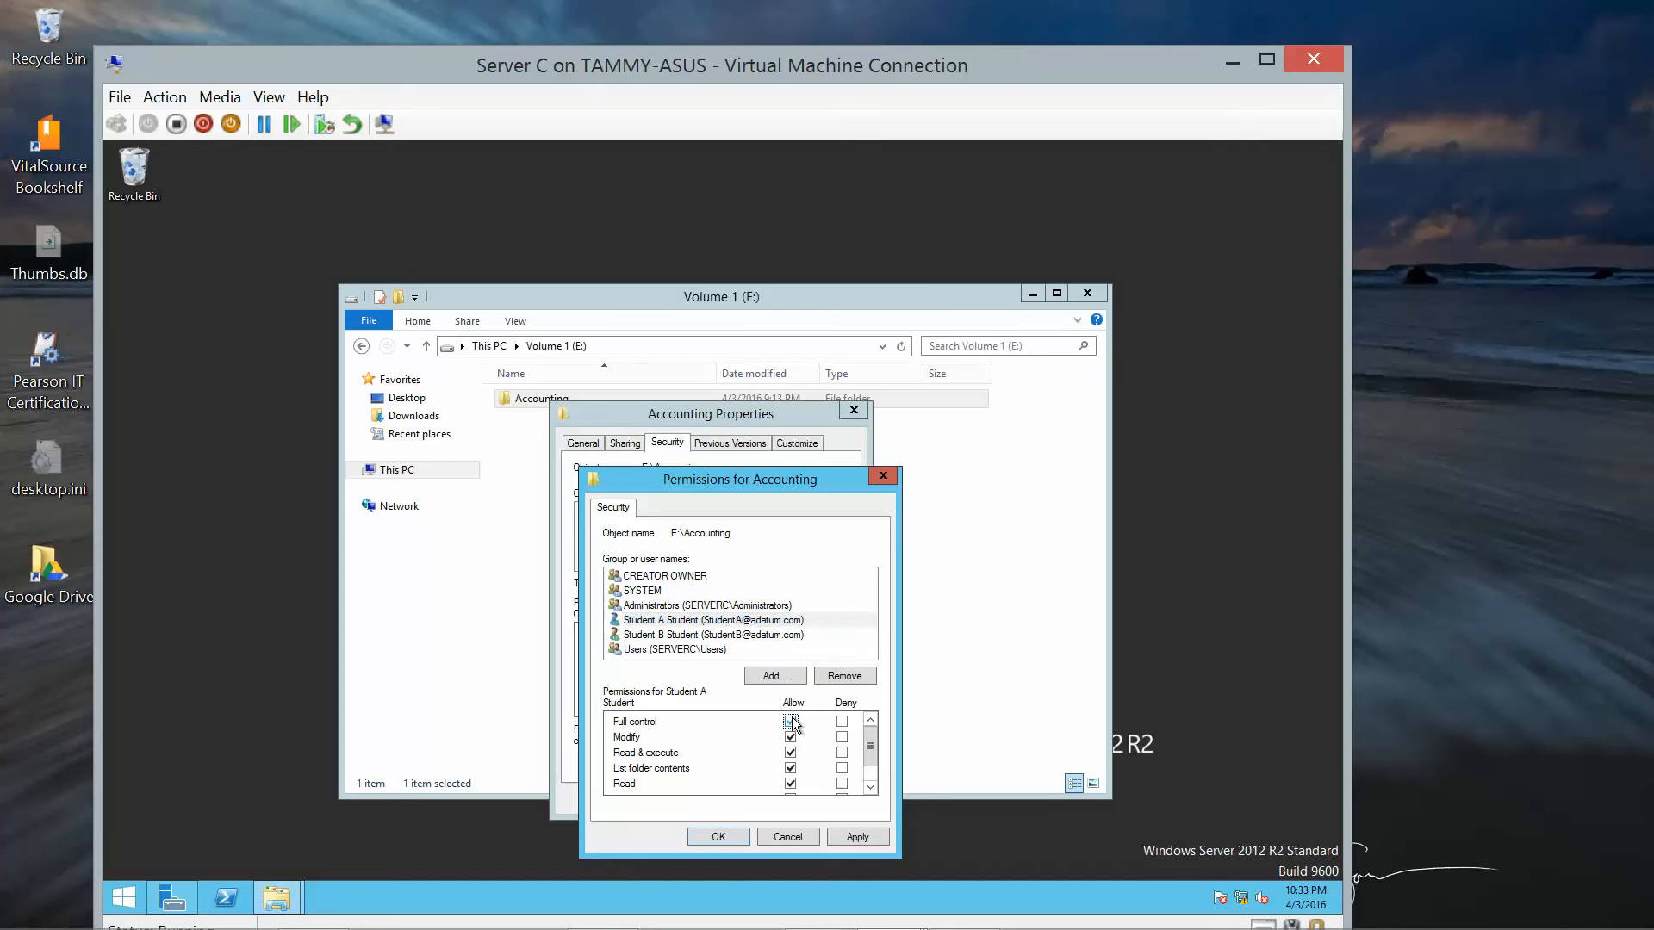
pyautogui.click(713, 839)
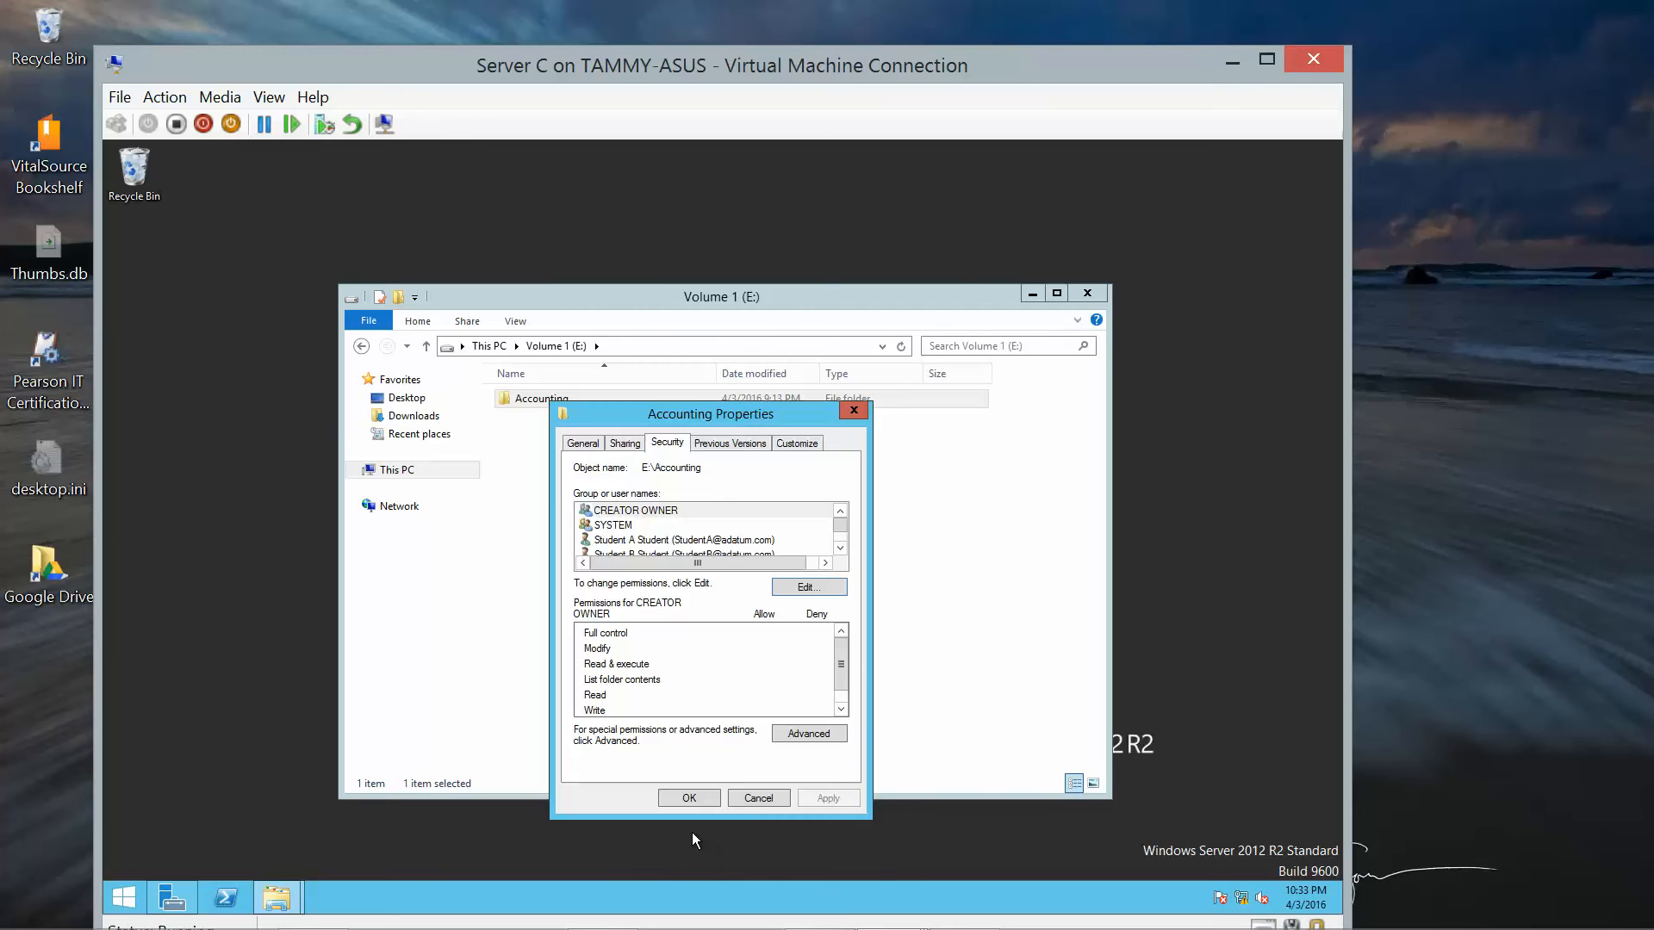
pyautogui.click(689, 797)
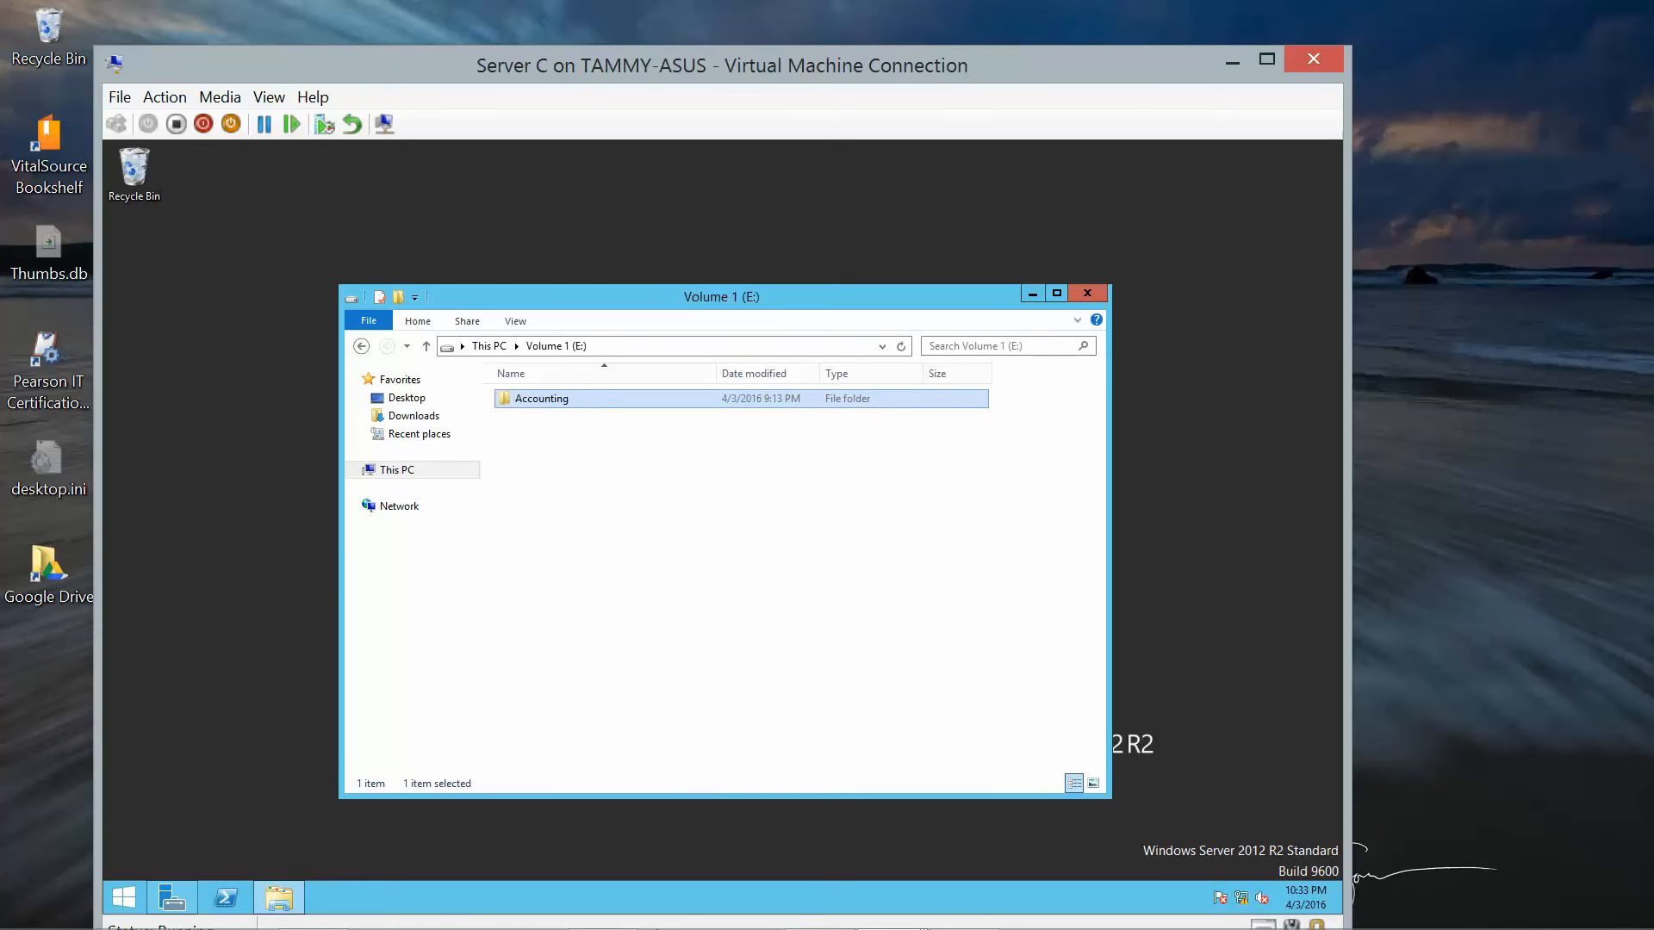
# Switch to Server B and browse to the \\serverc\Spreadsheets share.
pyautogui.moveTo(728, 922)
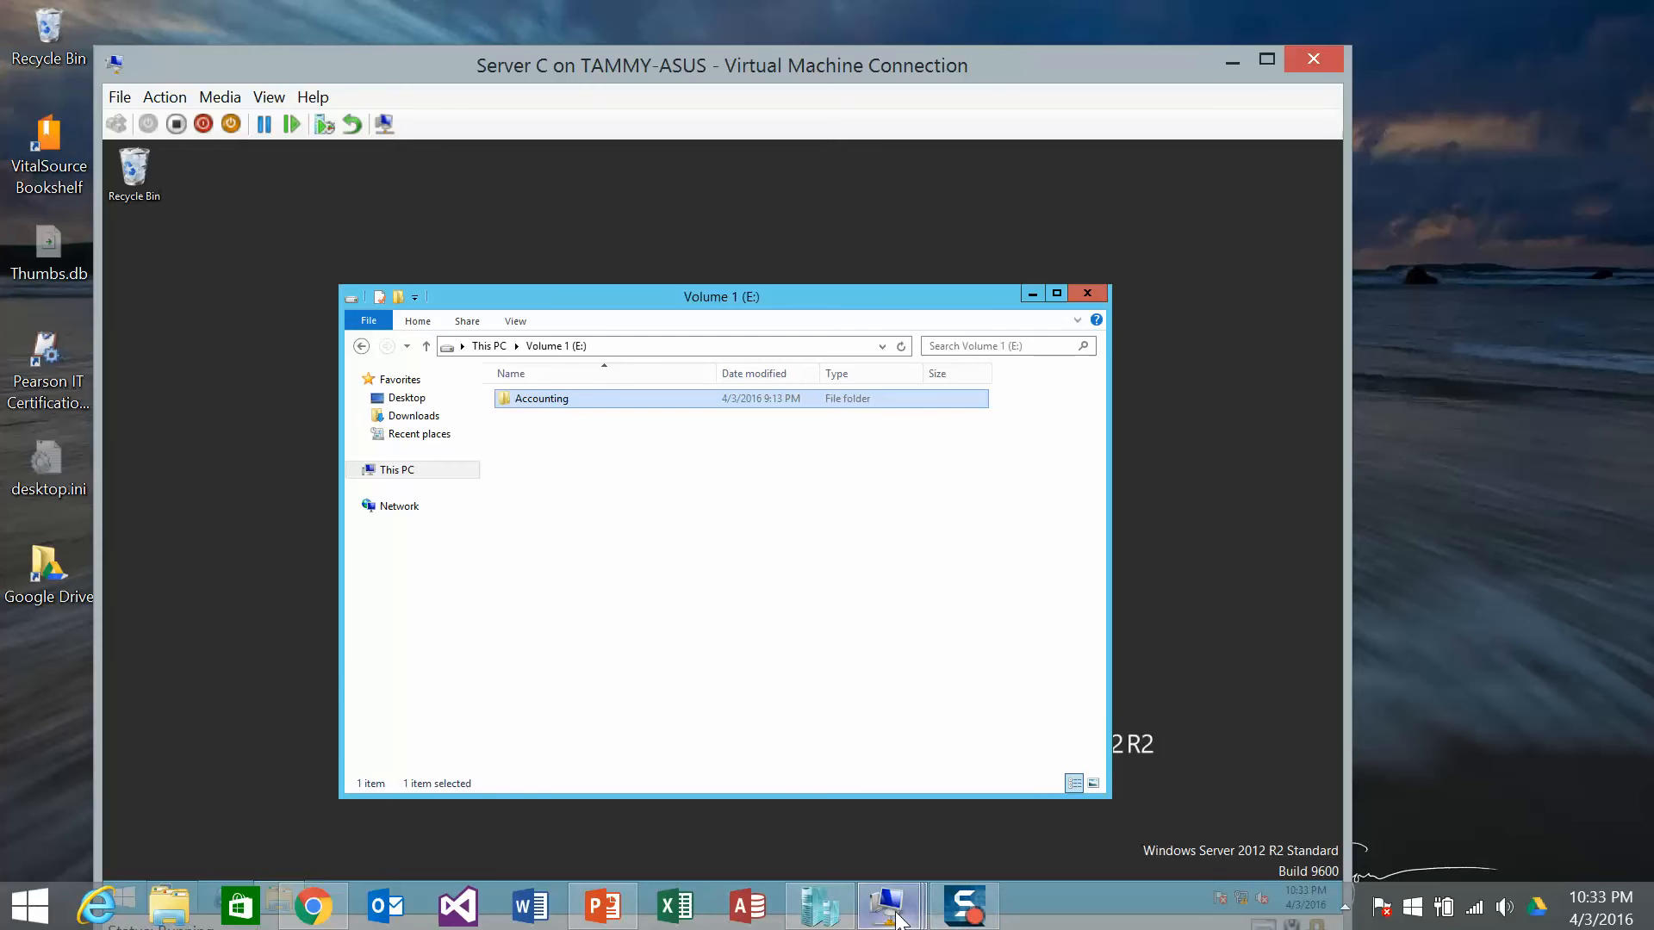
pyautogui.moveTo(887, 905)
pyautogui.click(885, 791)
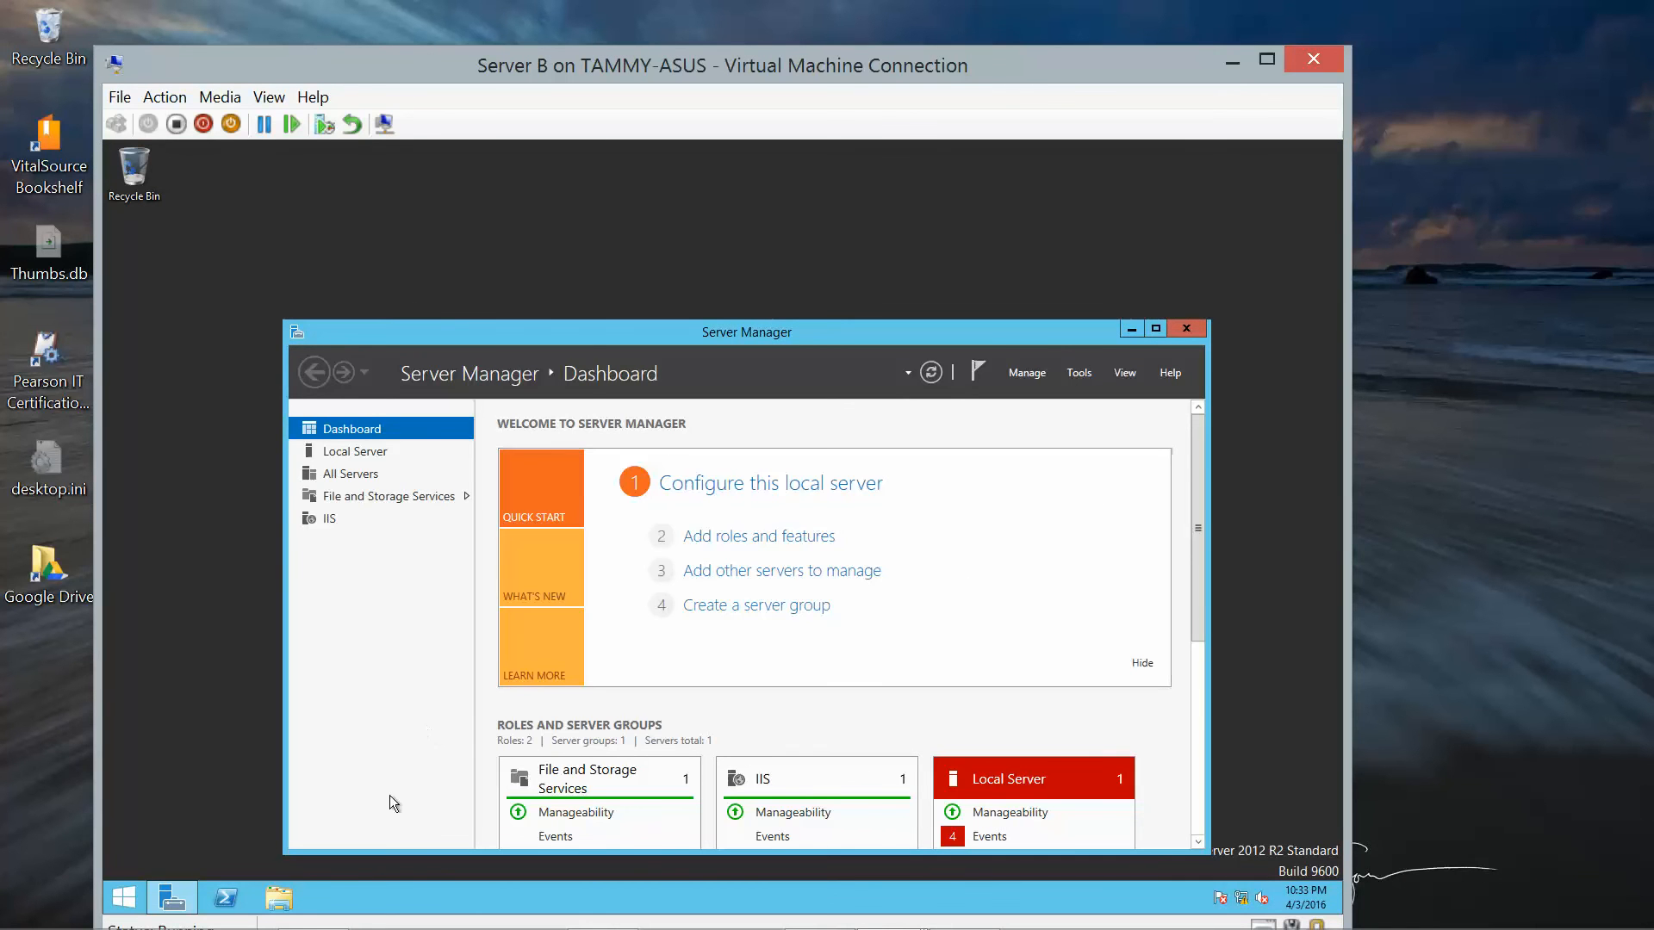
pyautogui.click(291, 899)
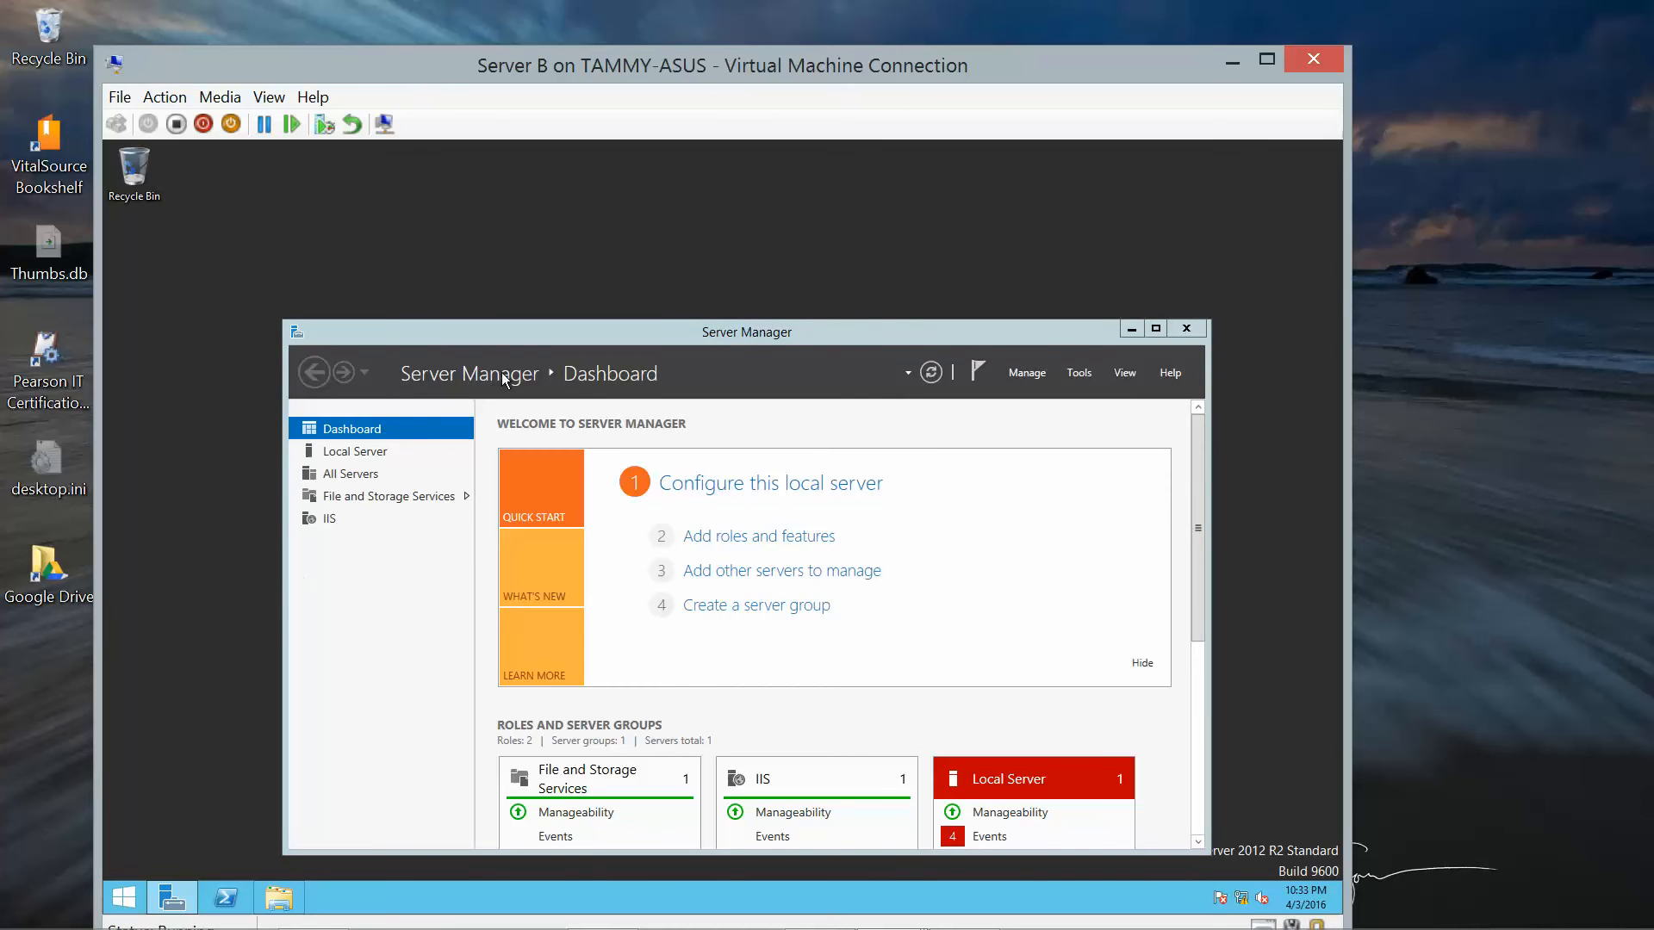
pyautogui.click(1132, 330)
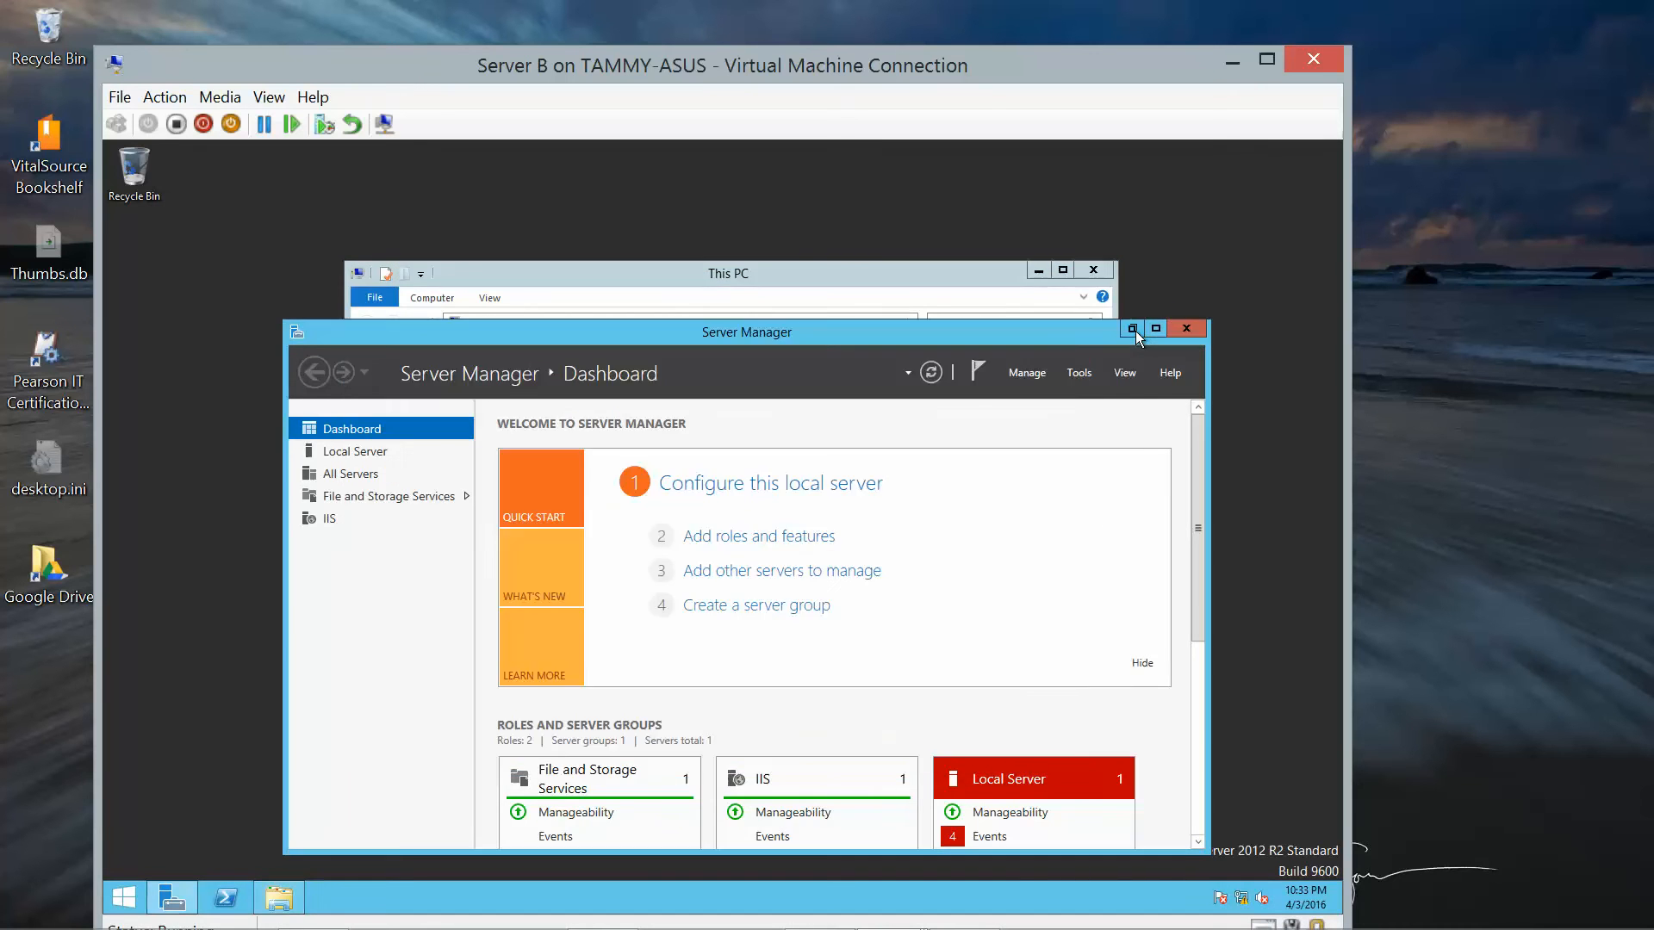
pyautogui.click(578, 324)
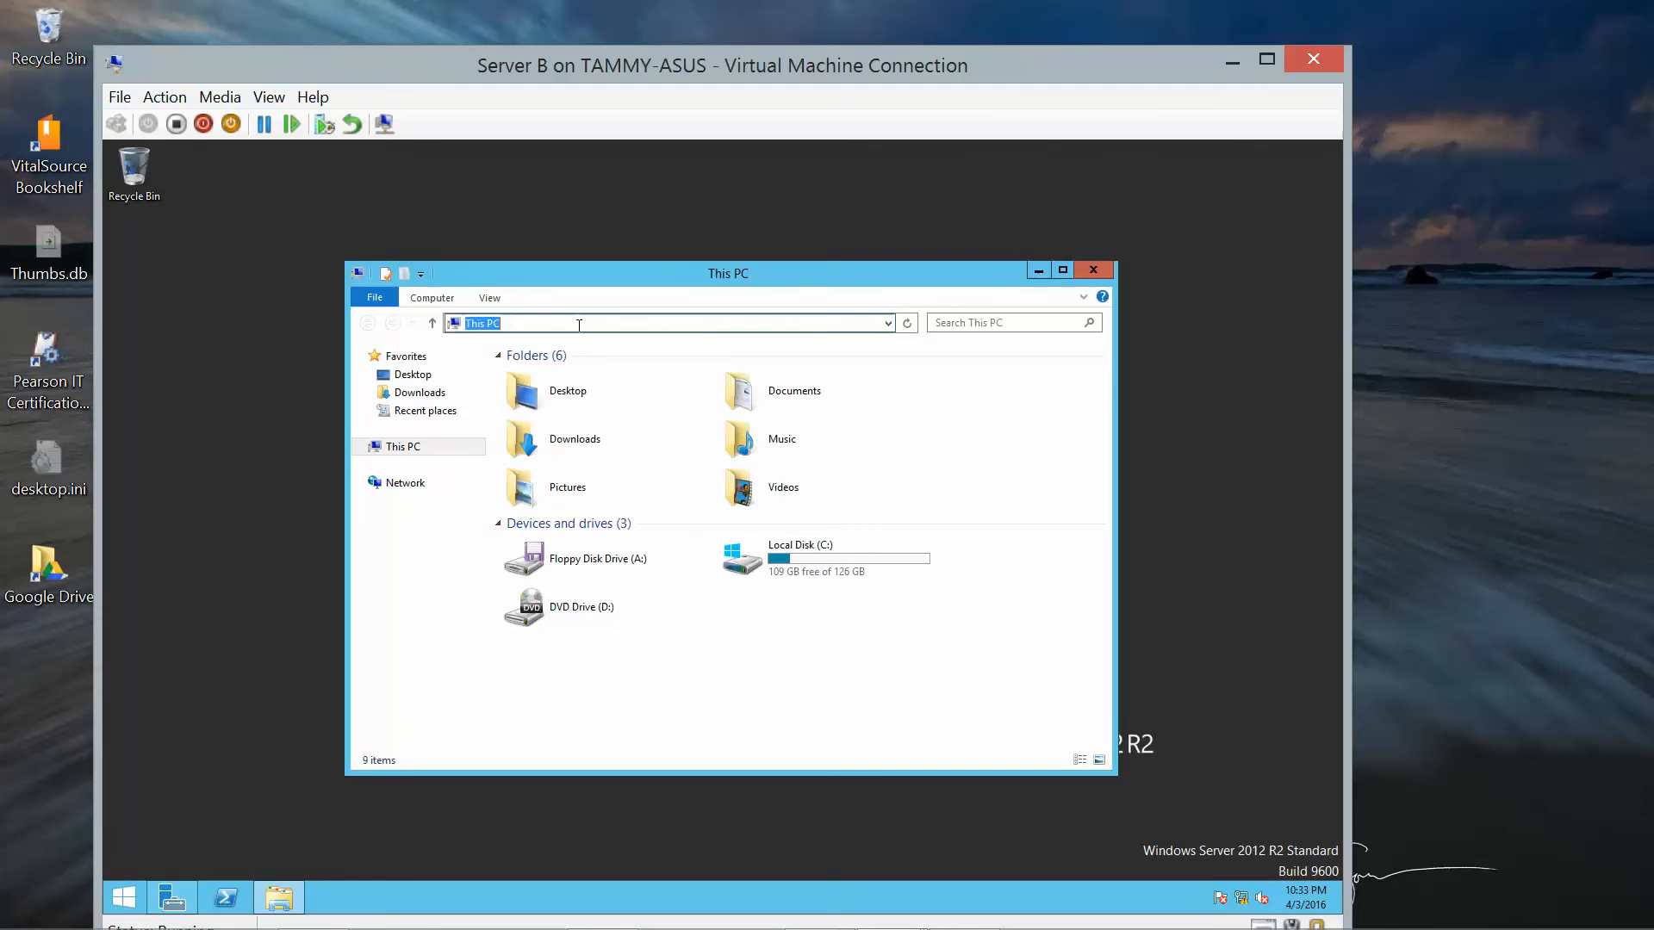
pyautogui.write('\\\\server')
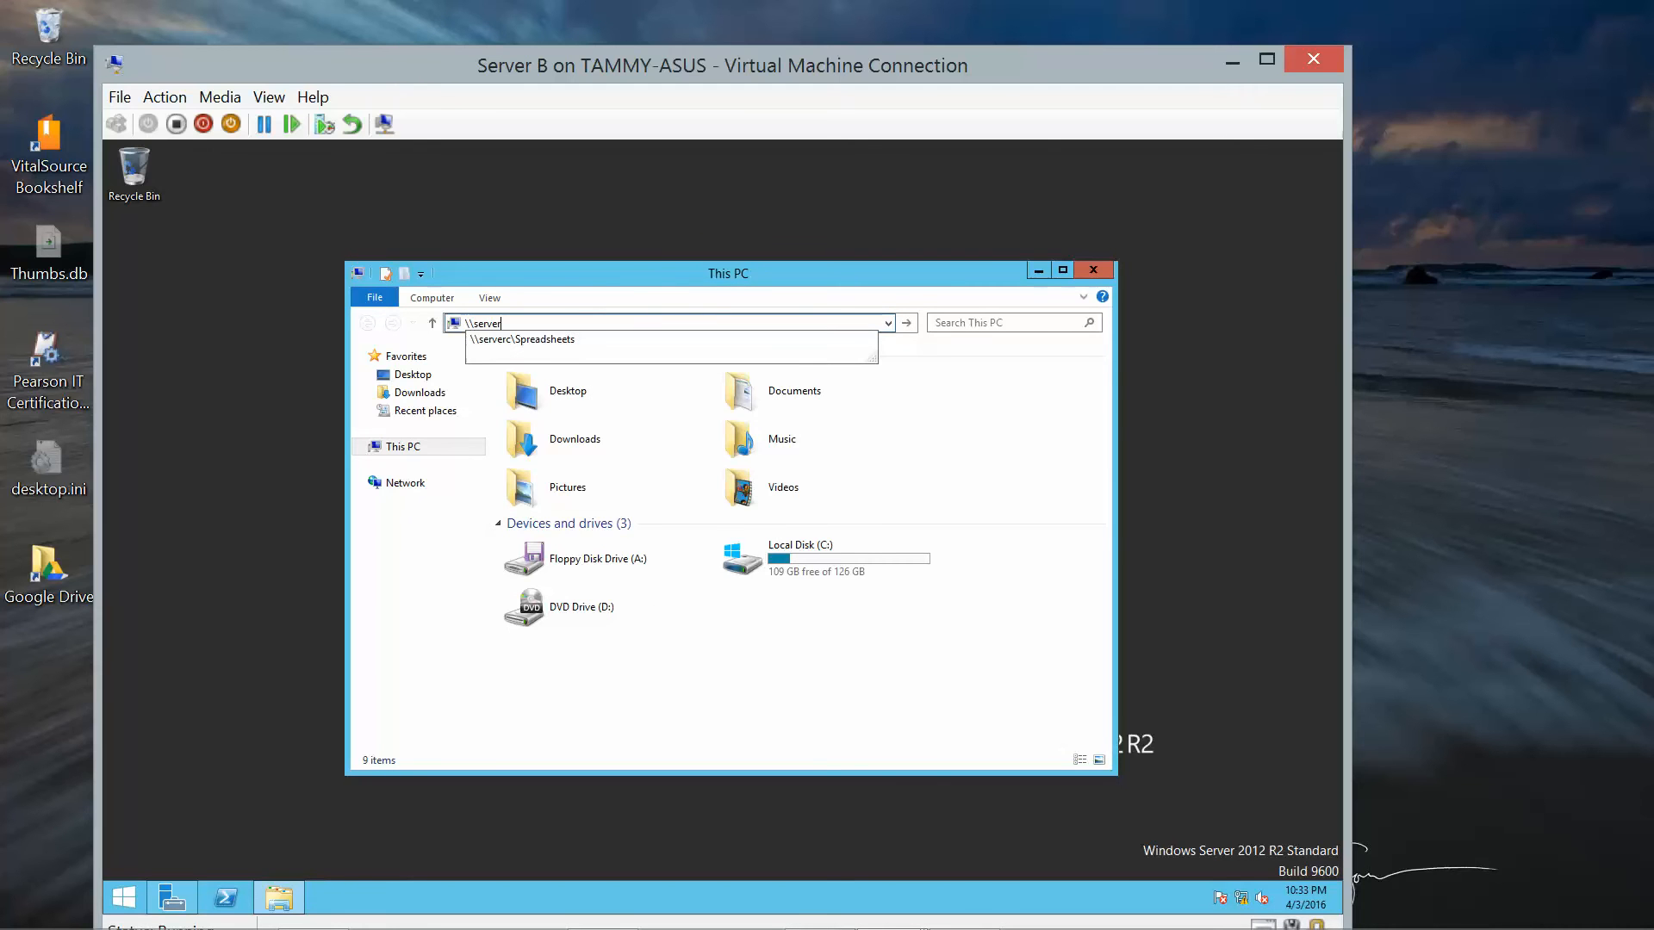
pyautogui.click(488, 338)
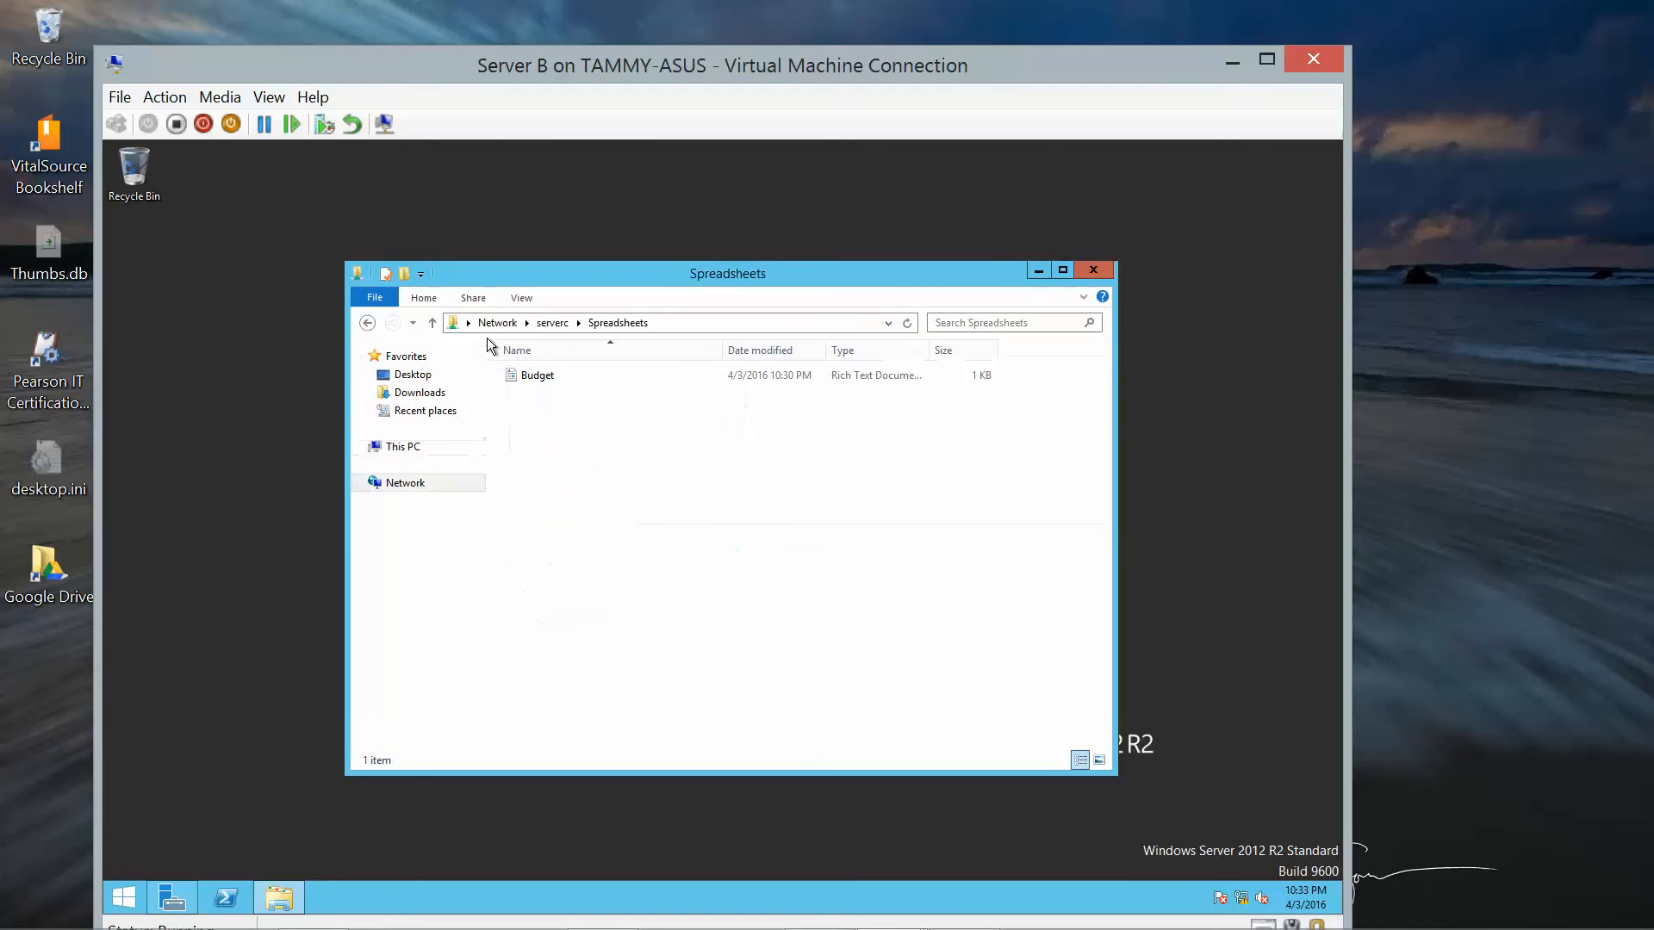
# Open Budget in WordPad, close it without saving, and close the Spreadsheets window.
pyautogui.doubleClick(531, 375)
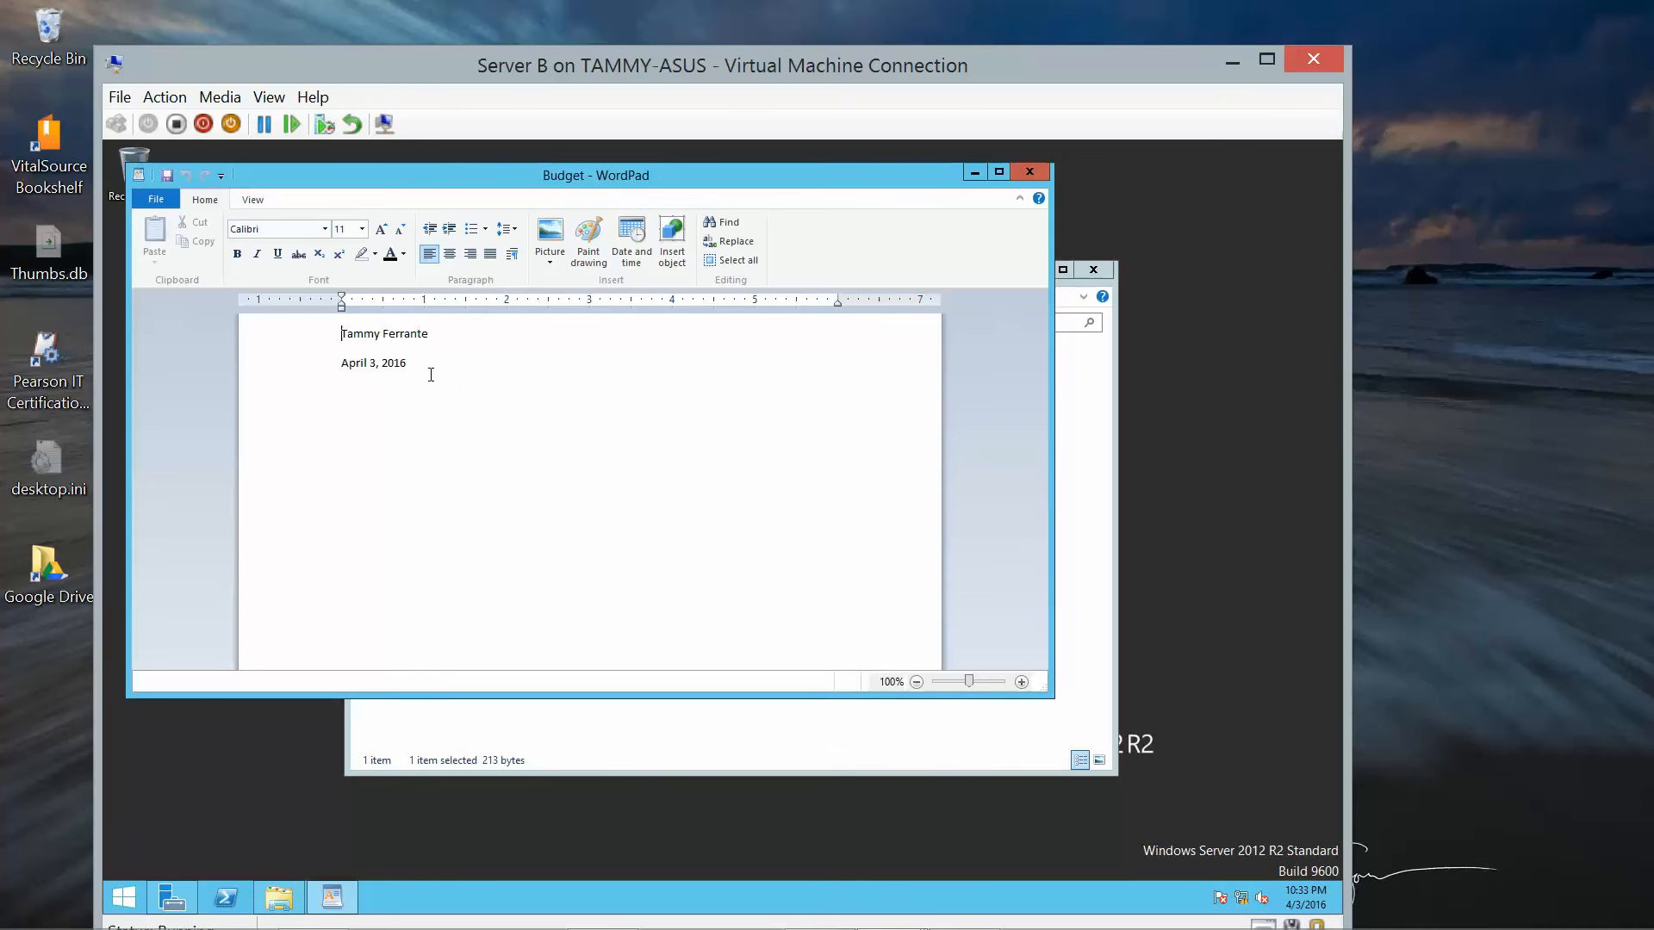
pyautogui.press('Return')
pyautogui.write('S')
pyautogui.press('BackSpace')
pyautogui.click(1026, 182)
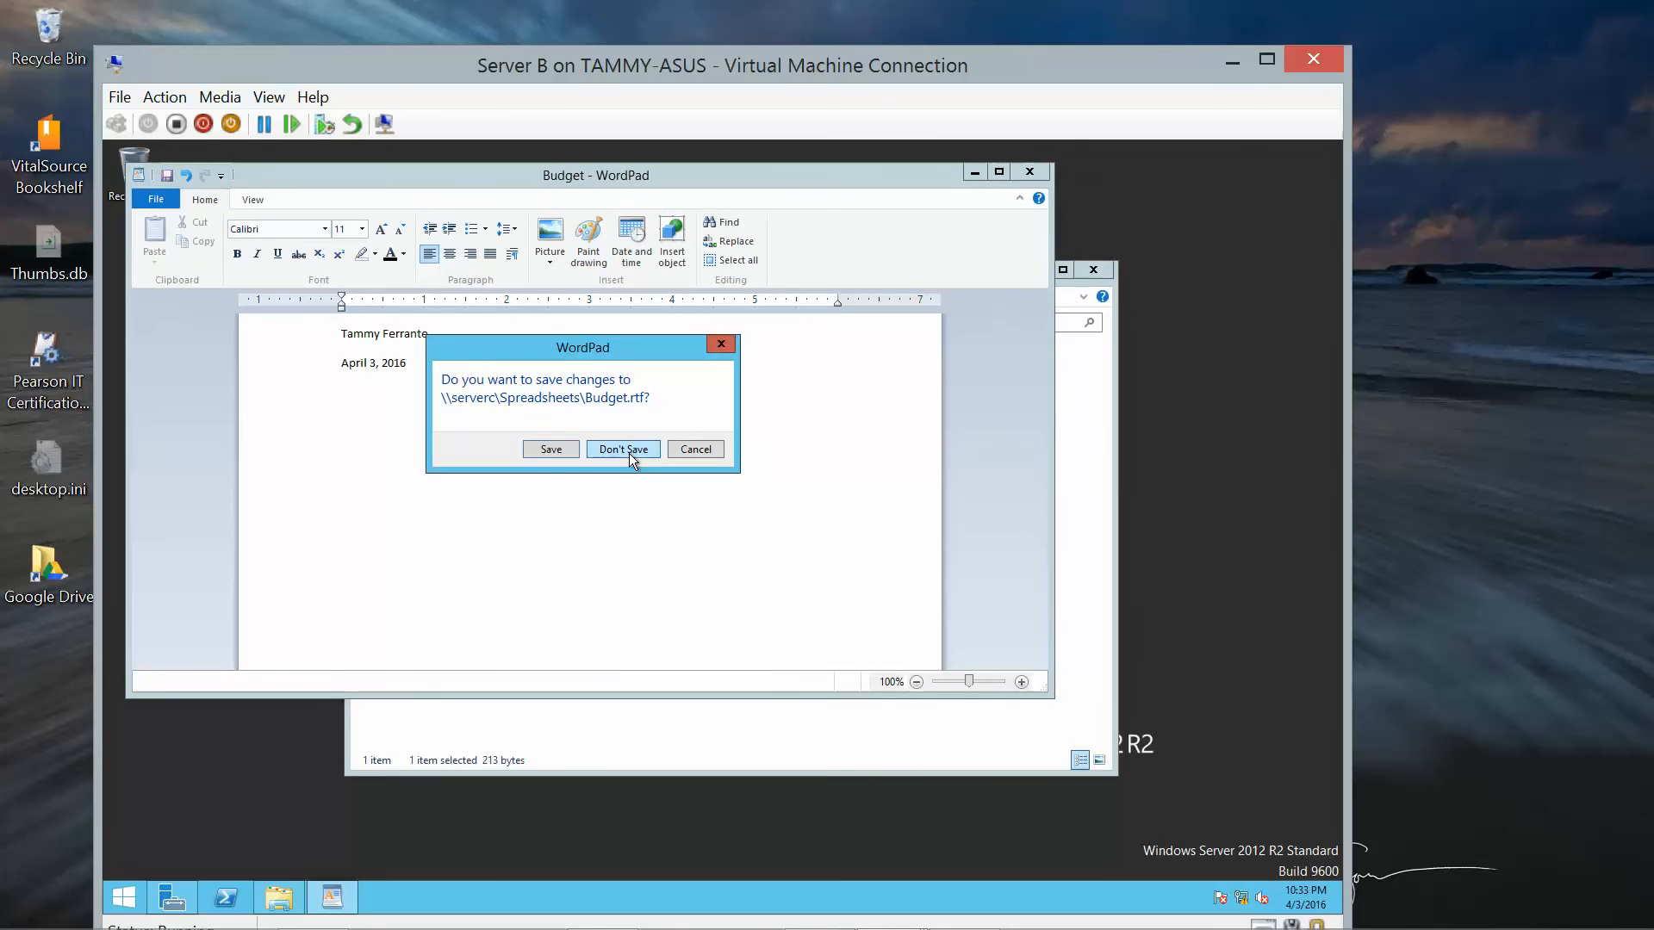
pyautogui.click(629, 453)
pyautogui.click(1094, 272)
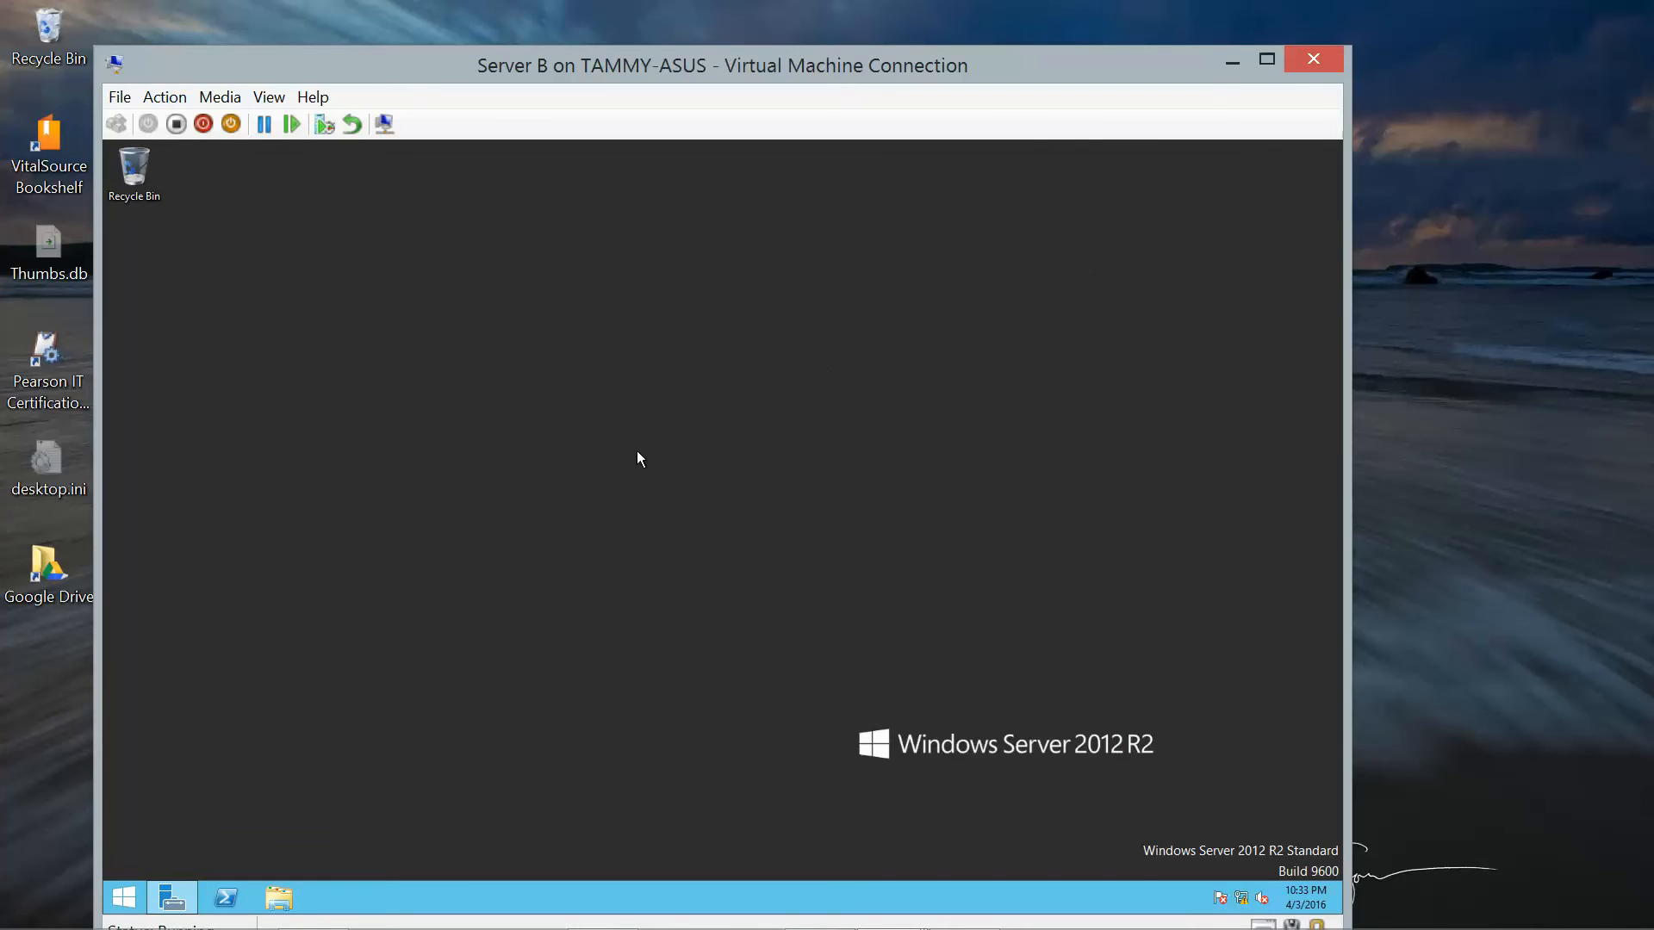
# Sign out of Server B from the Start quick menu.
pyautogui.rightClick(126, 894)
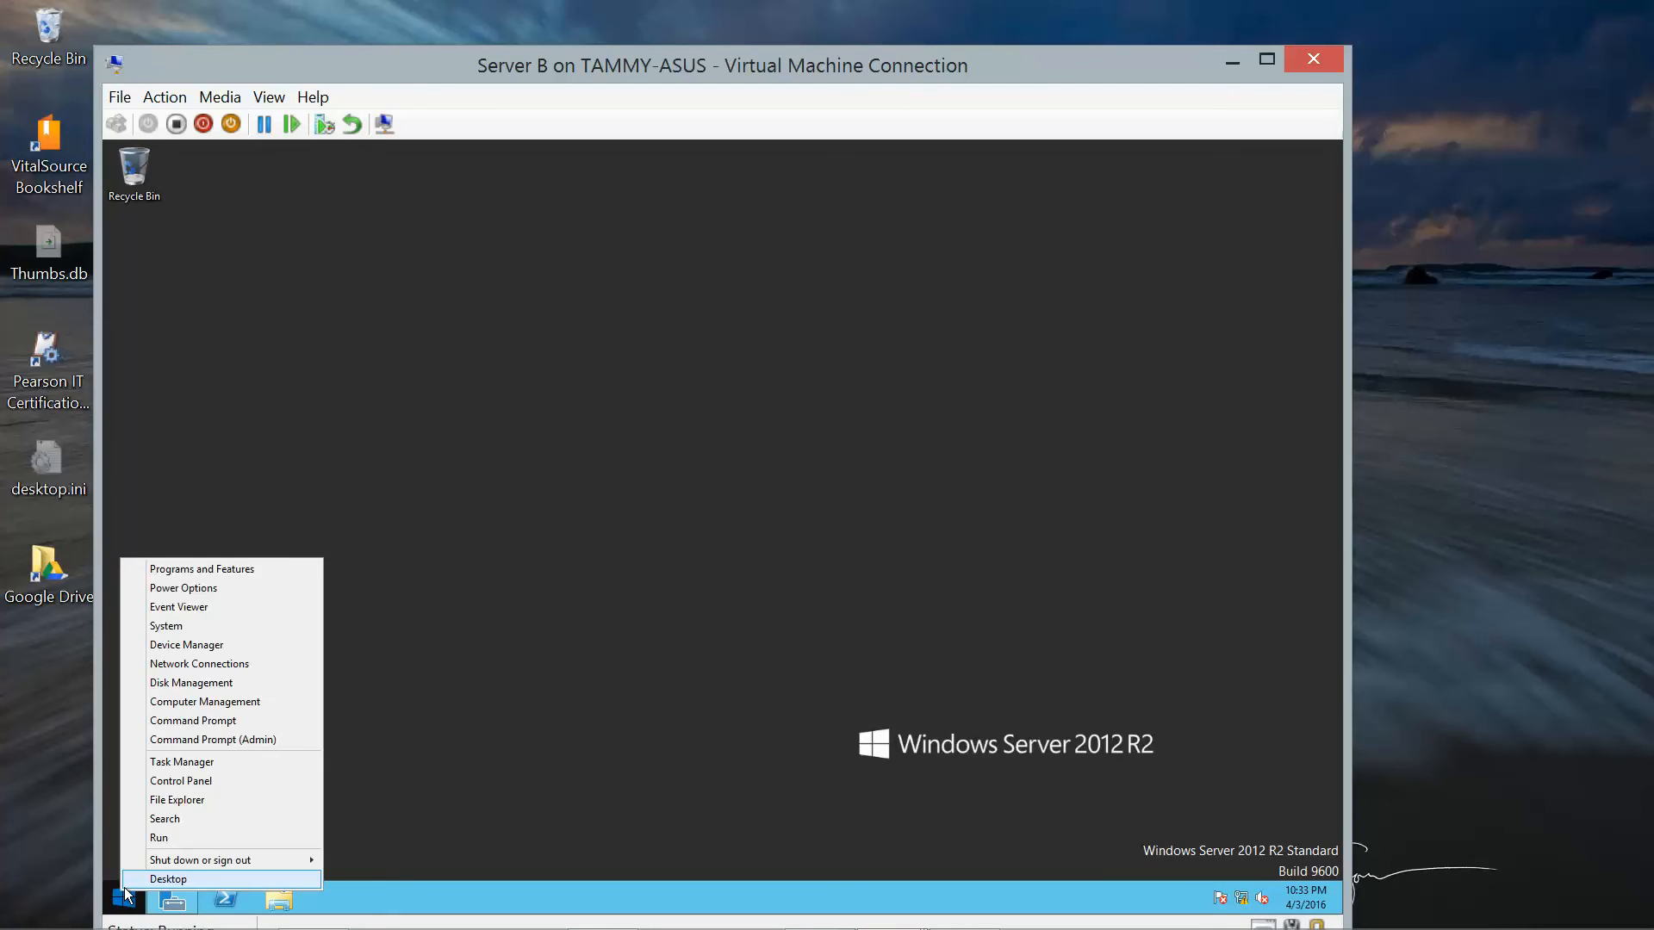
pyautogui.press('Escape')
pyautogui.rightClick(126, 894)
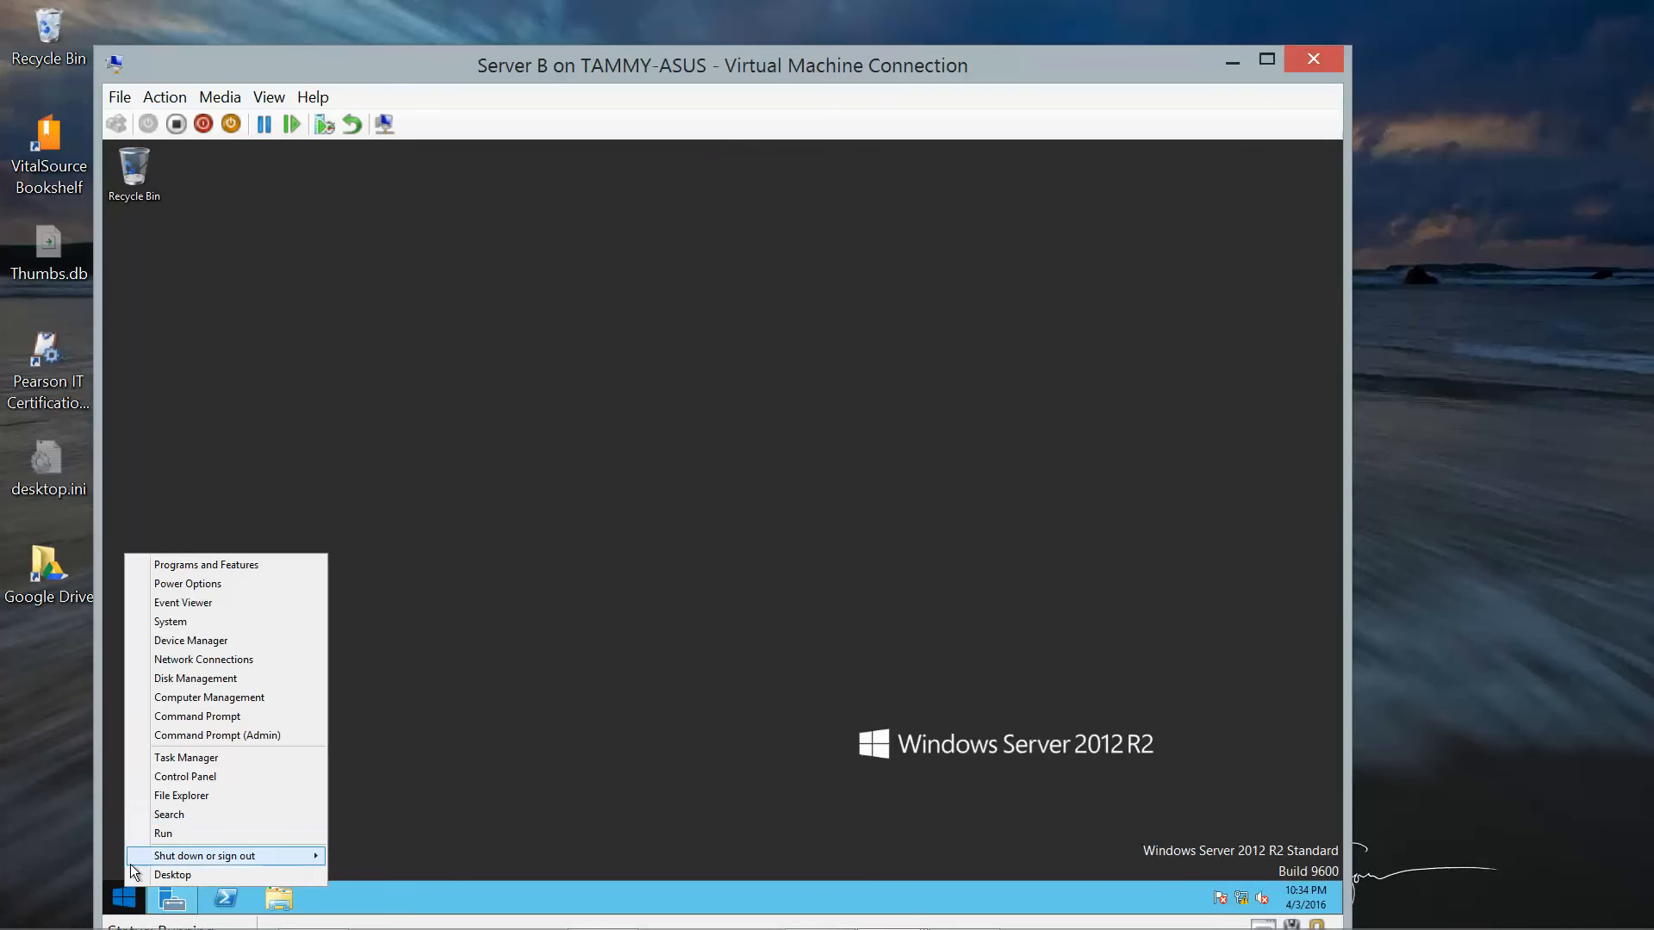
pyautogui.moveTo(225, 855)
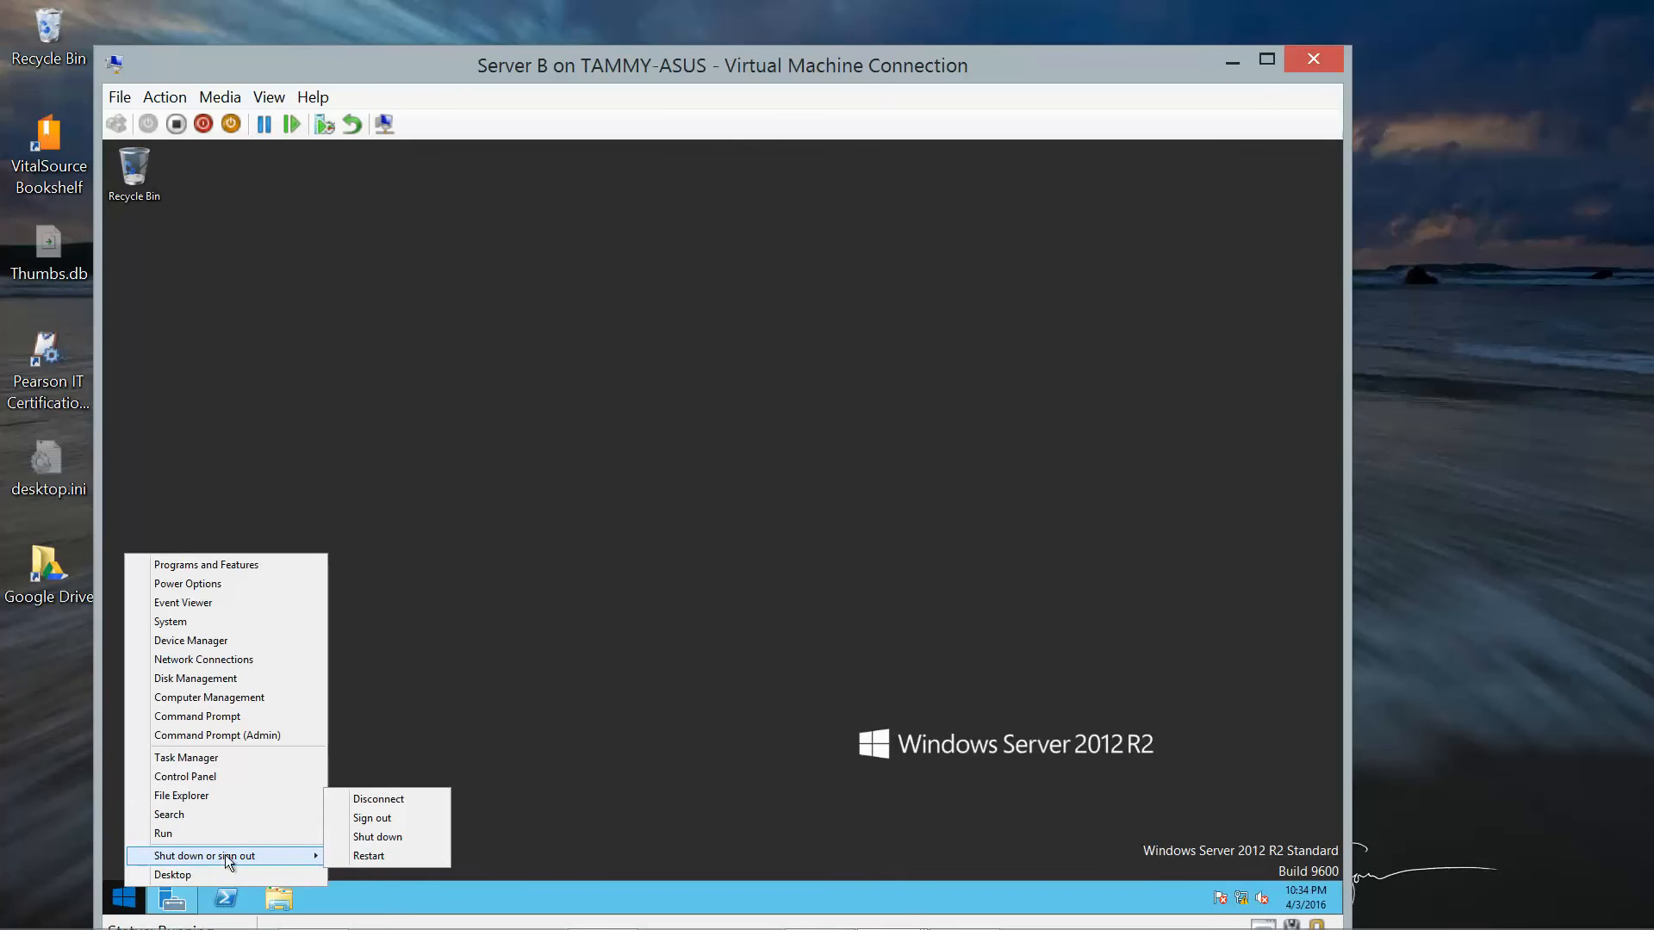
pyautogui.click(400, 819)
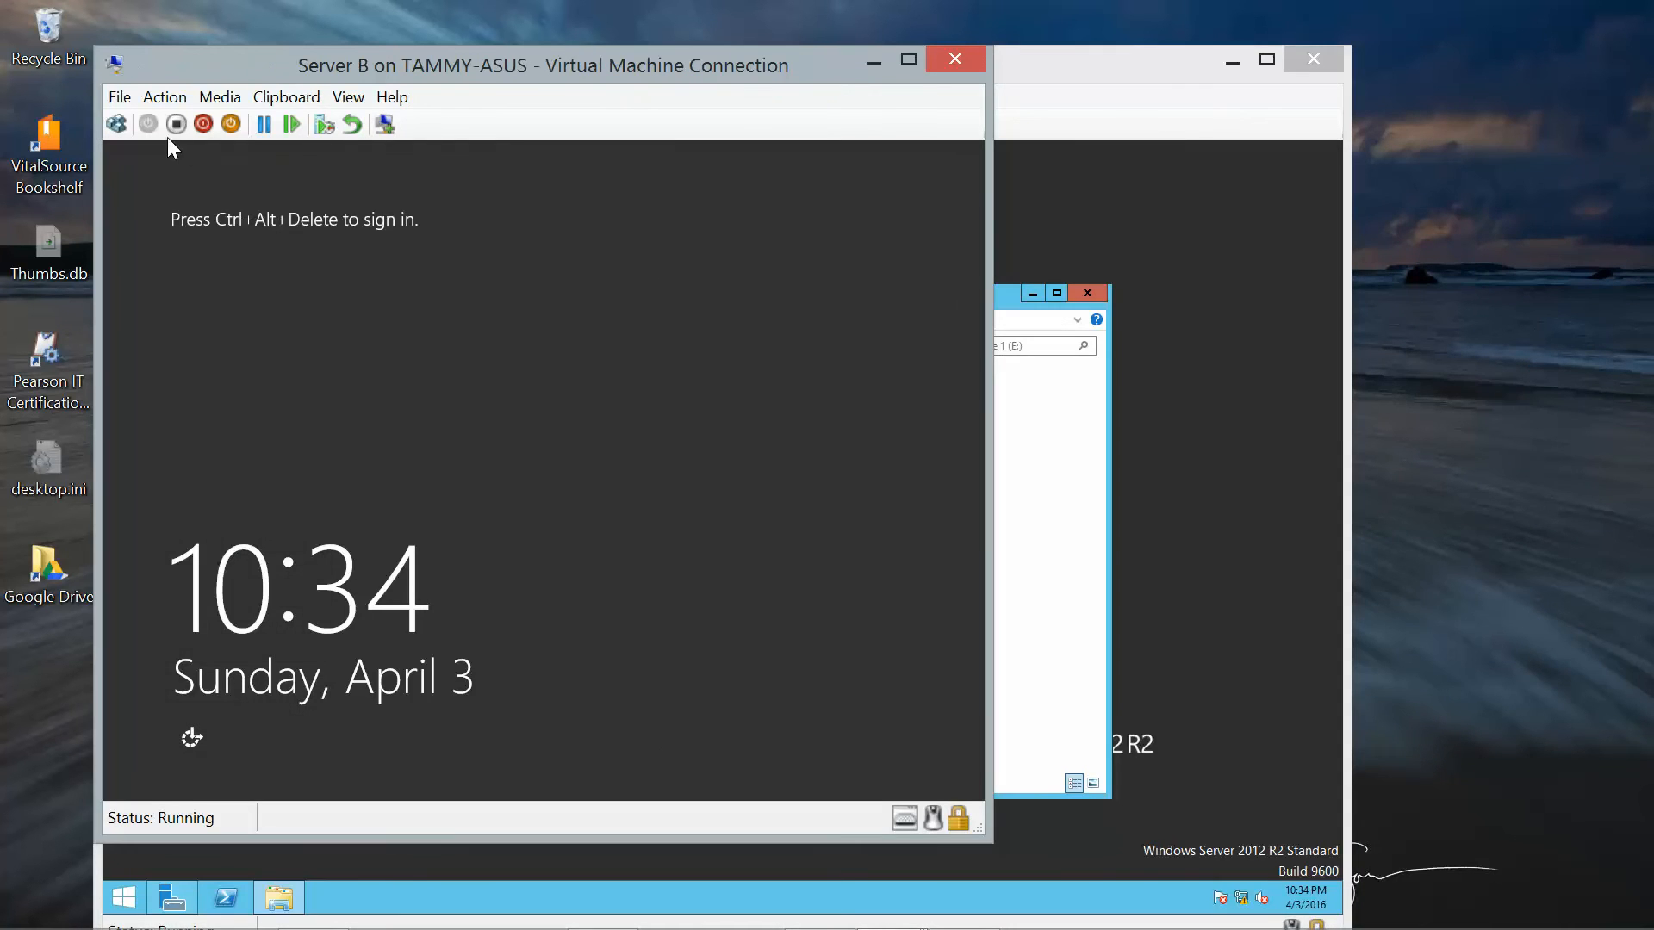
# Sign back in to Server B as the first student account.
pyautogui.click(116, 124)
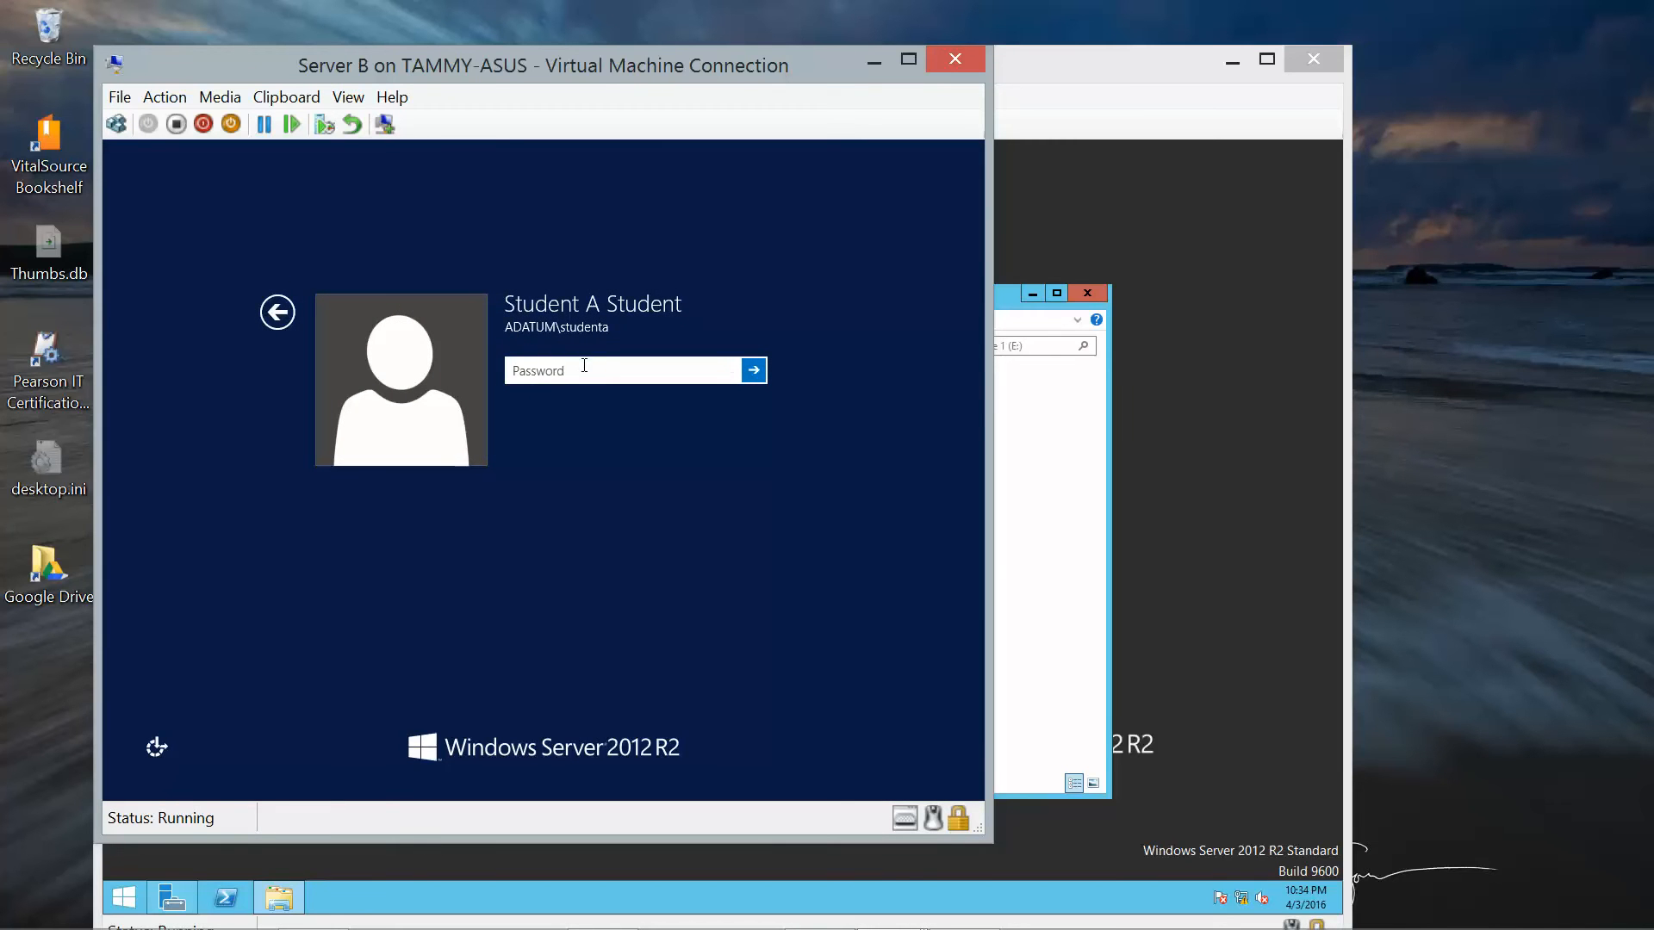
pyautogui.write('Pa$$w0rd')
pyautogui.press('Return')
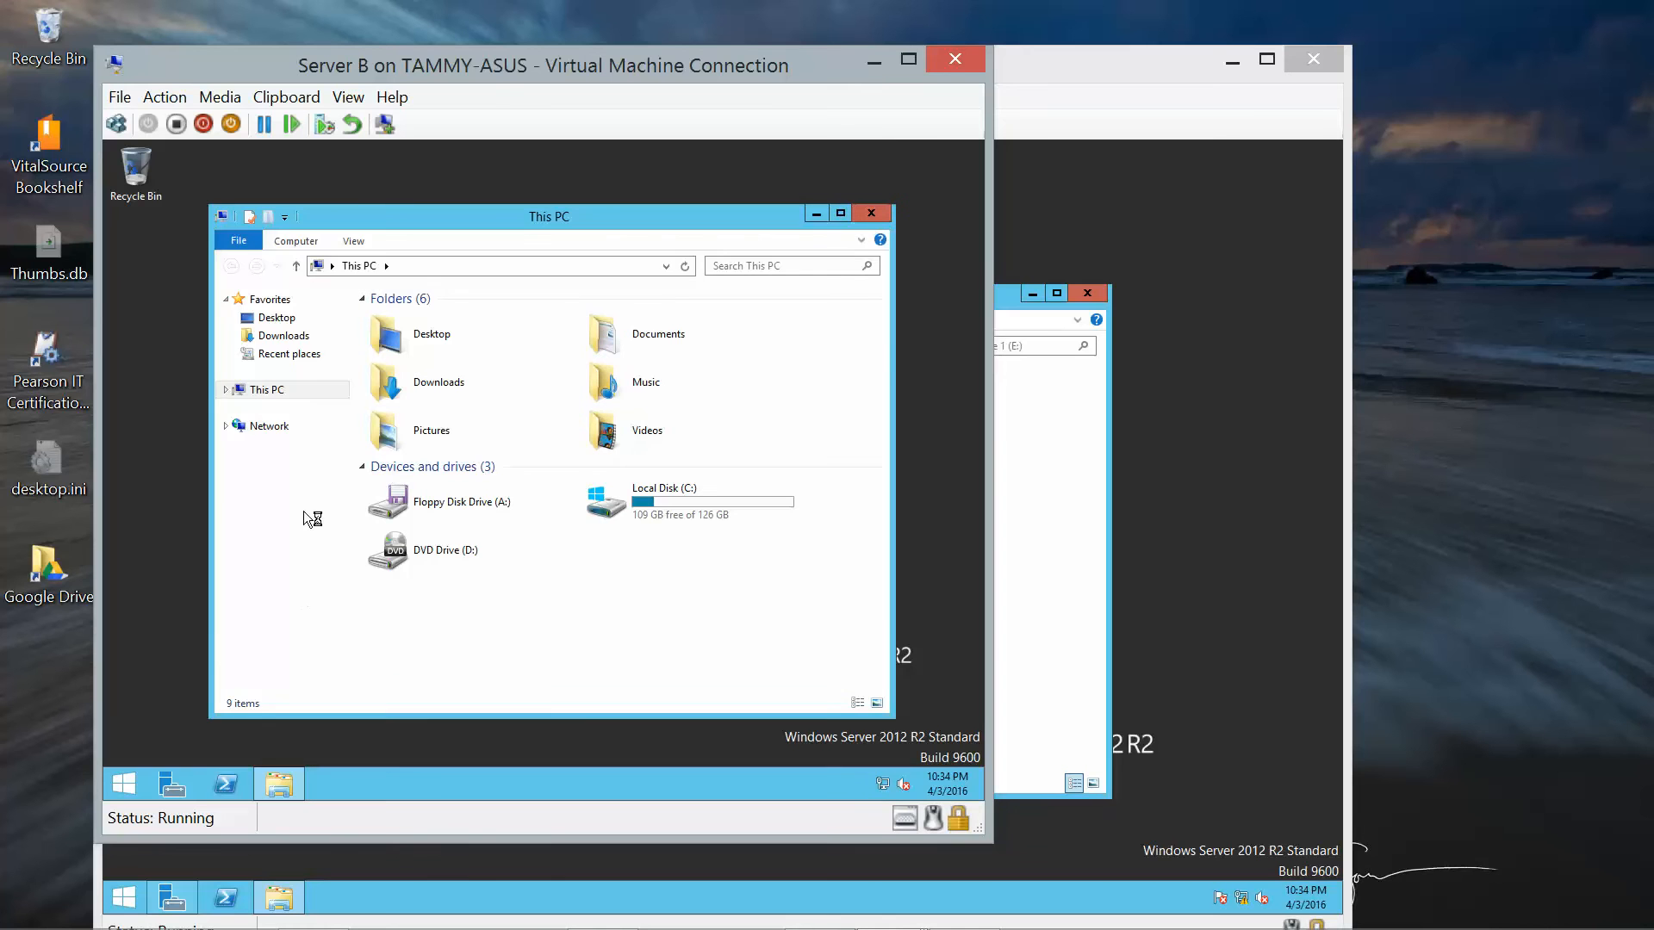
# Open Budget from \\serverC\Spreadsheets and add the line 'Signed by: Student A'.
pyautogui.click(411, 267)
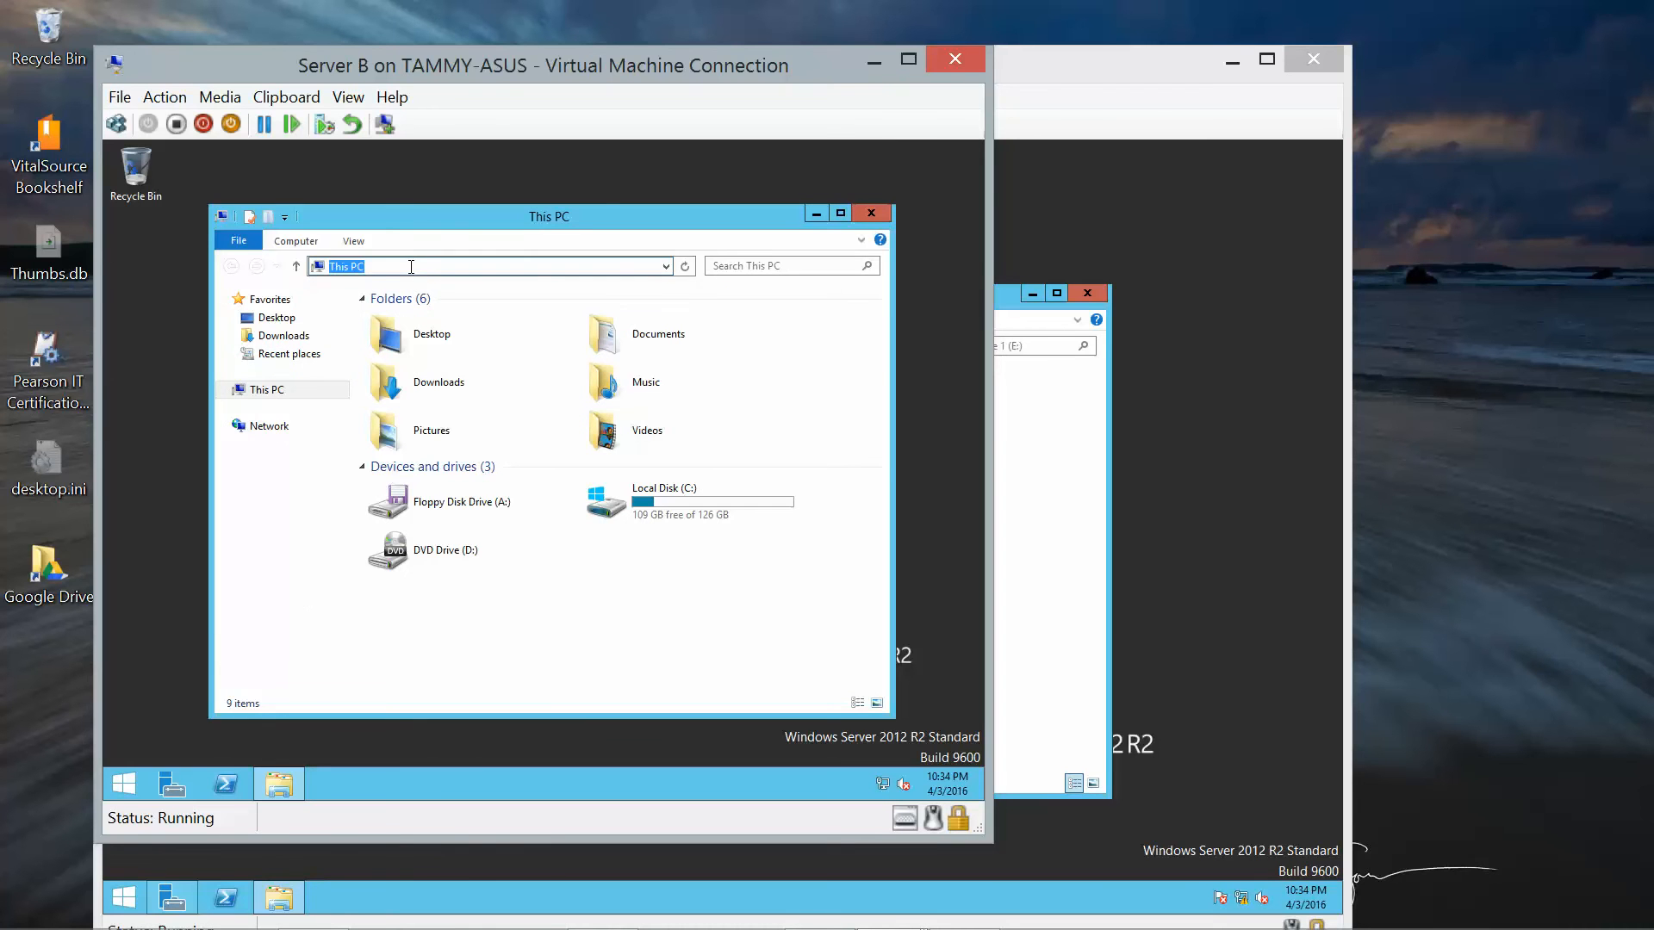
pyautogui.write('\\serverC\\s')
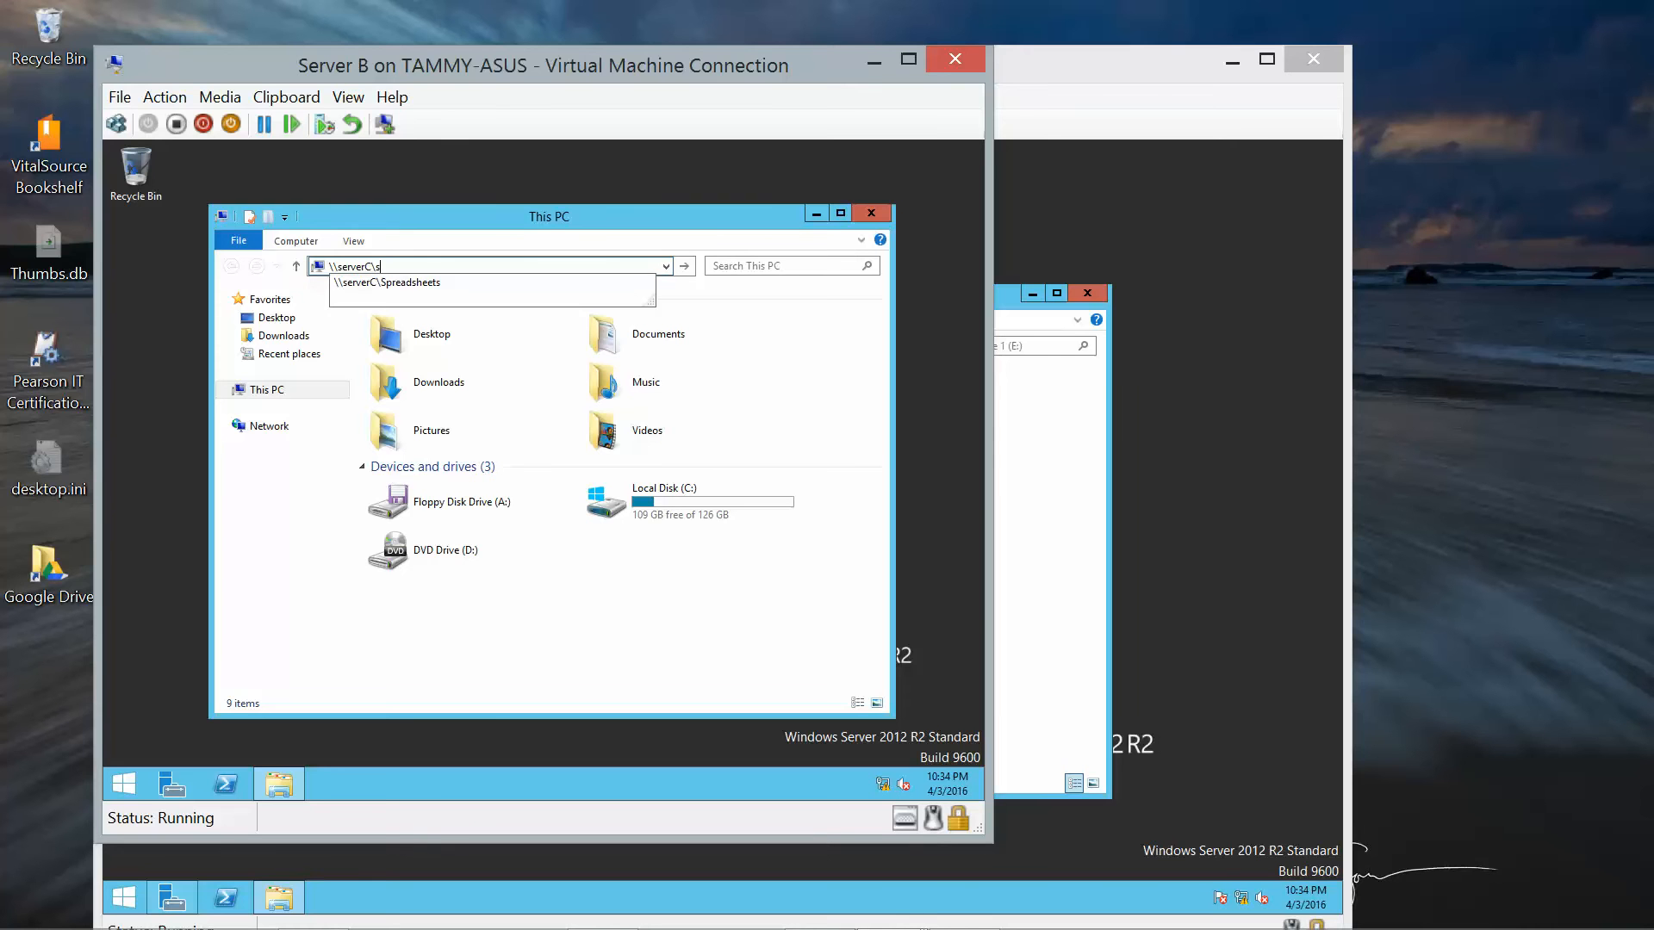
pyautogui.click(372, 282)
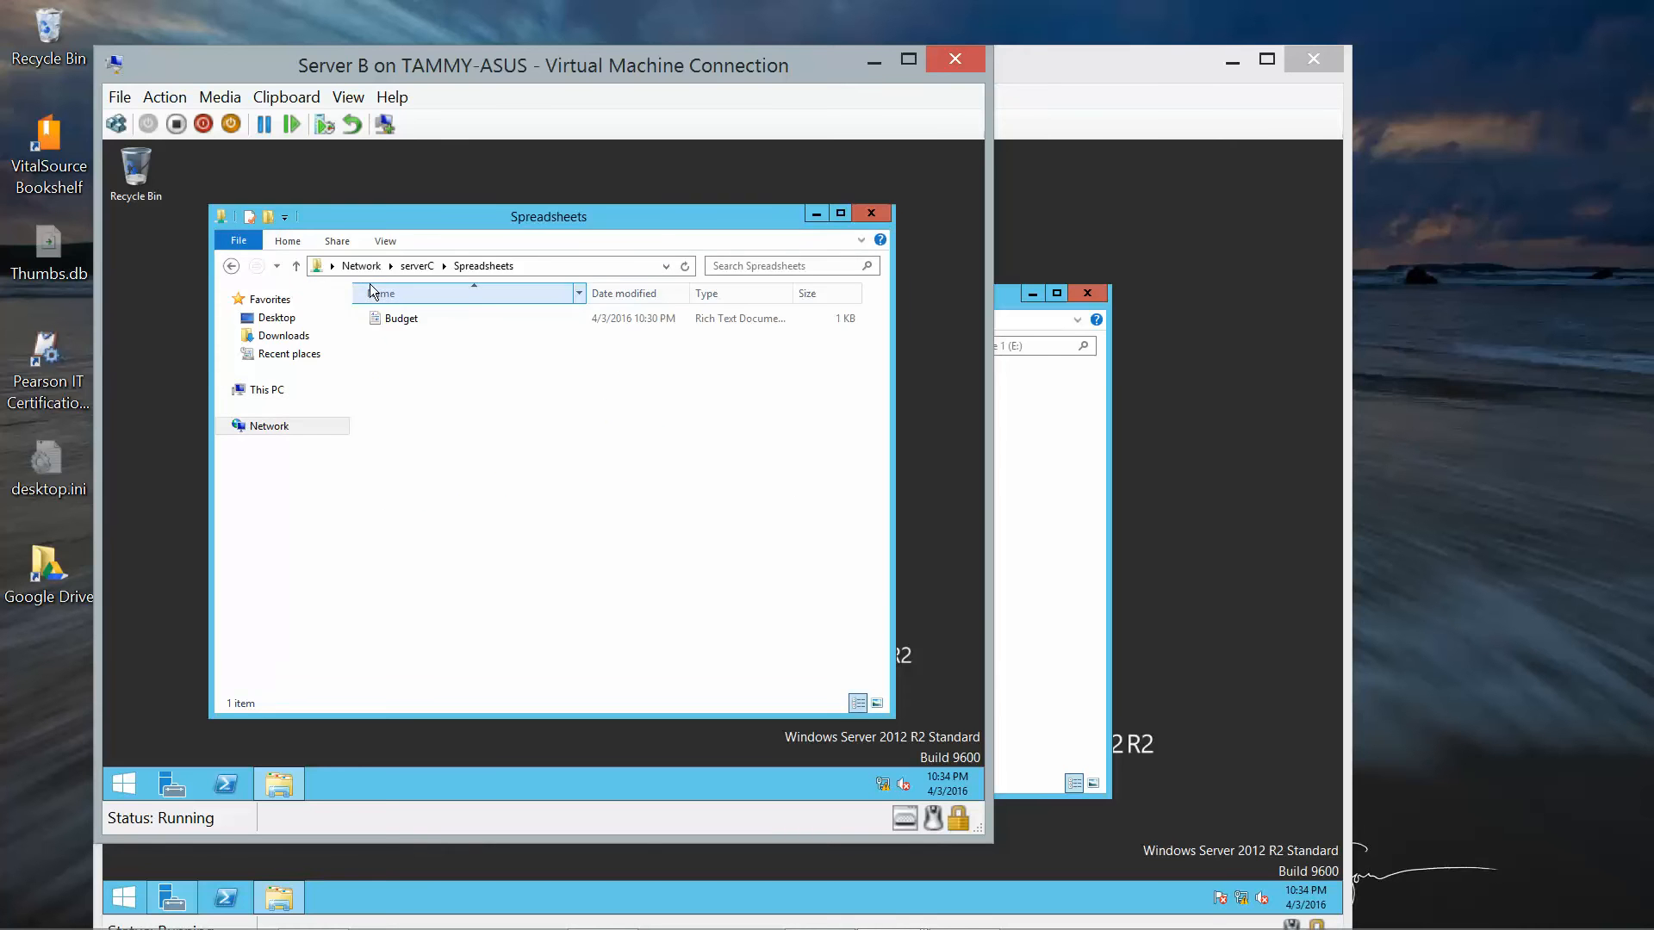
pyautogui.doubleClick(398, 321)
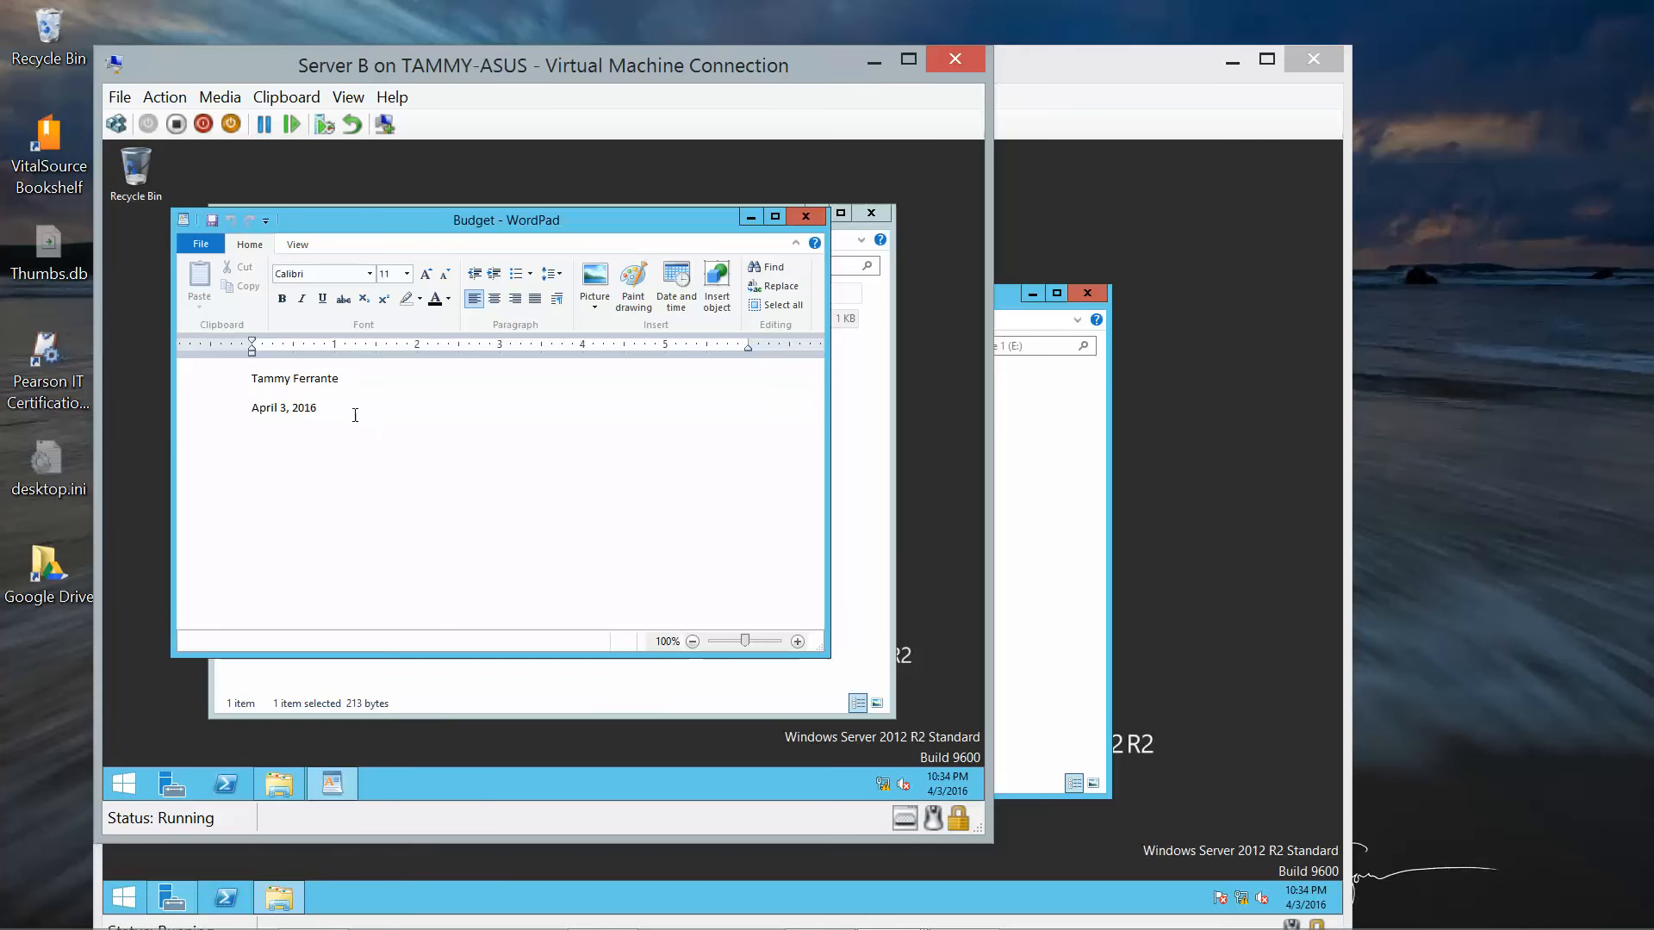
pyautogui.press('Return')
pyautogui.write('Signed by:  Student A')
# Attempt to save Budget, hit Access denied, then discard the edit and close the window.
pyautogui.click(198, 244)
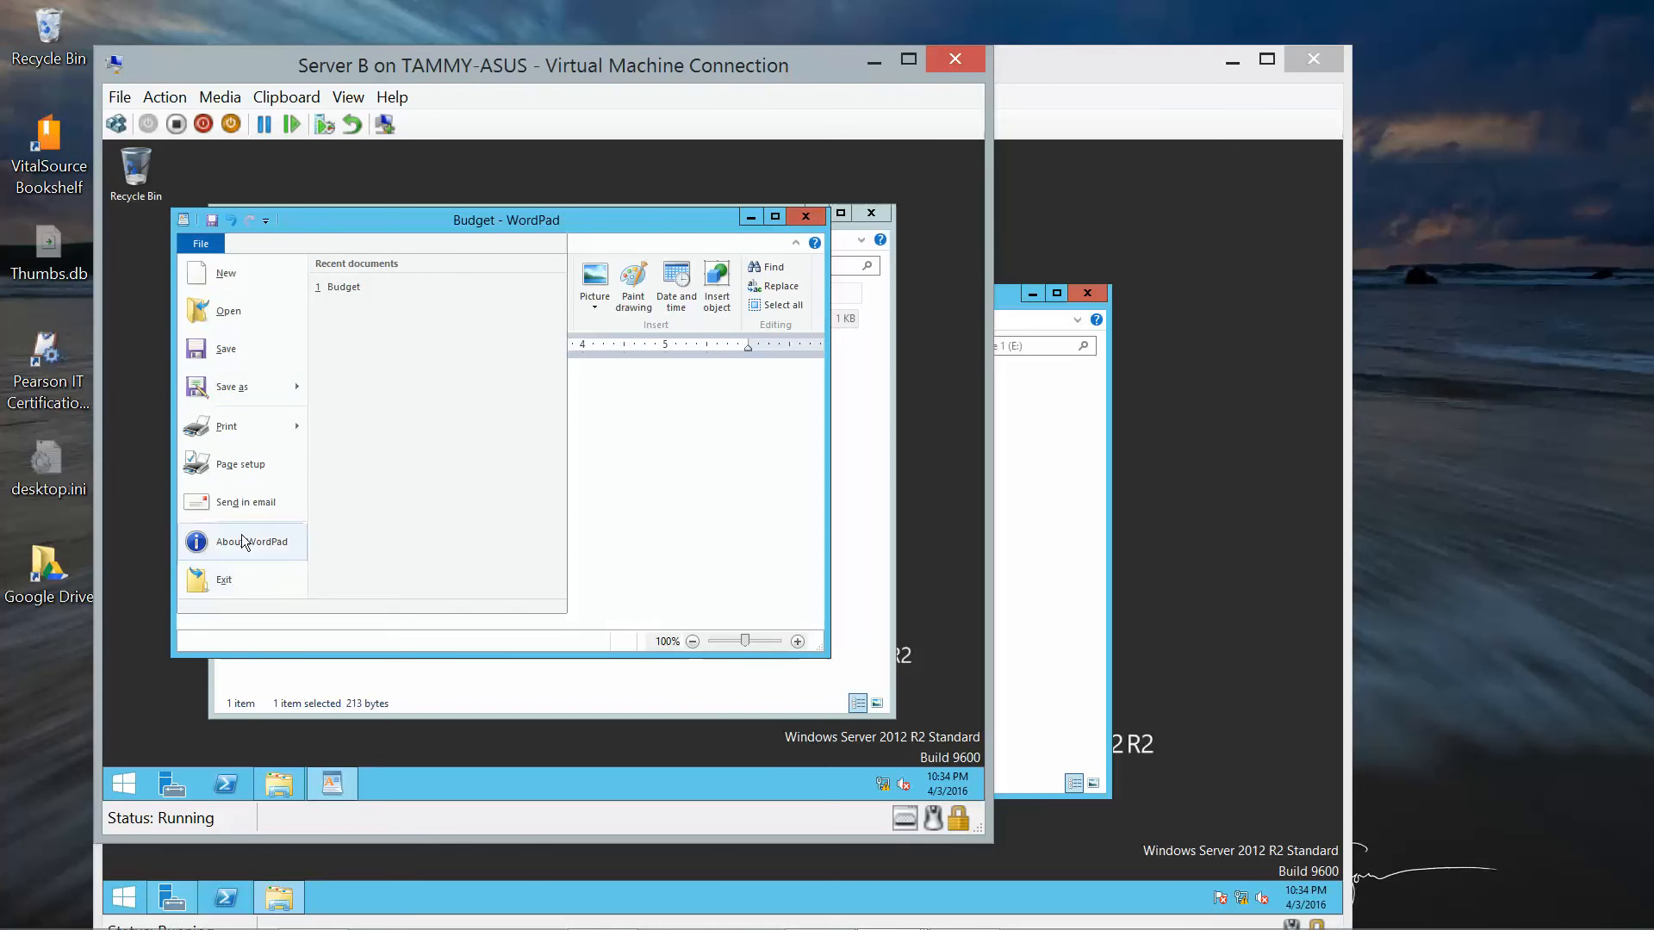
pyautogui.click(245, 354)
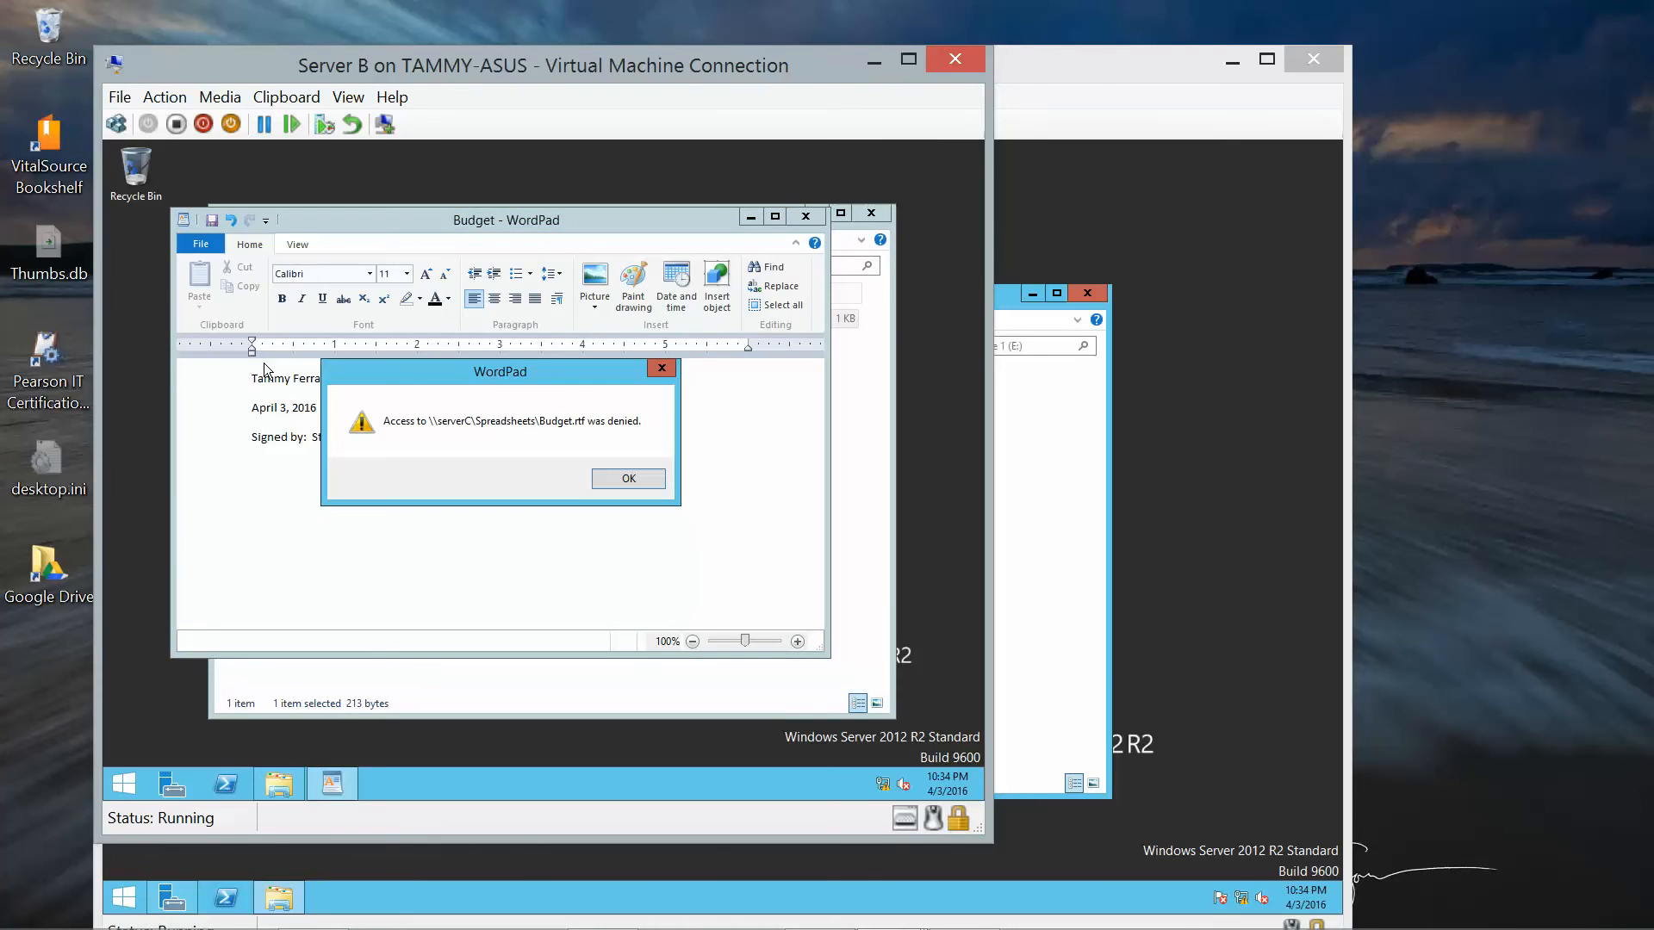
pyautogui.click(629, 478)
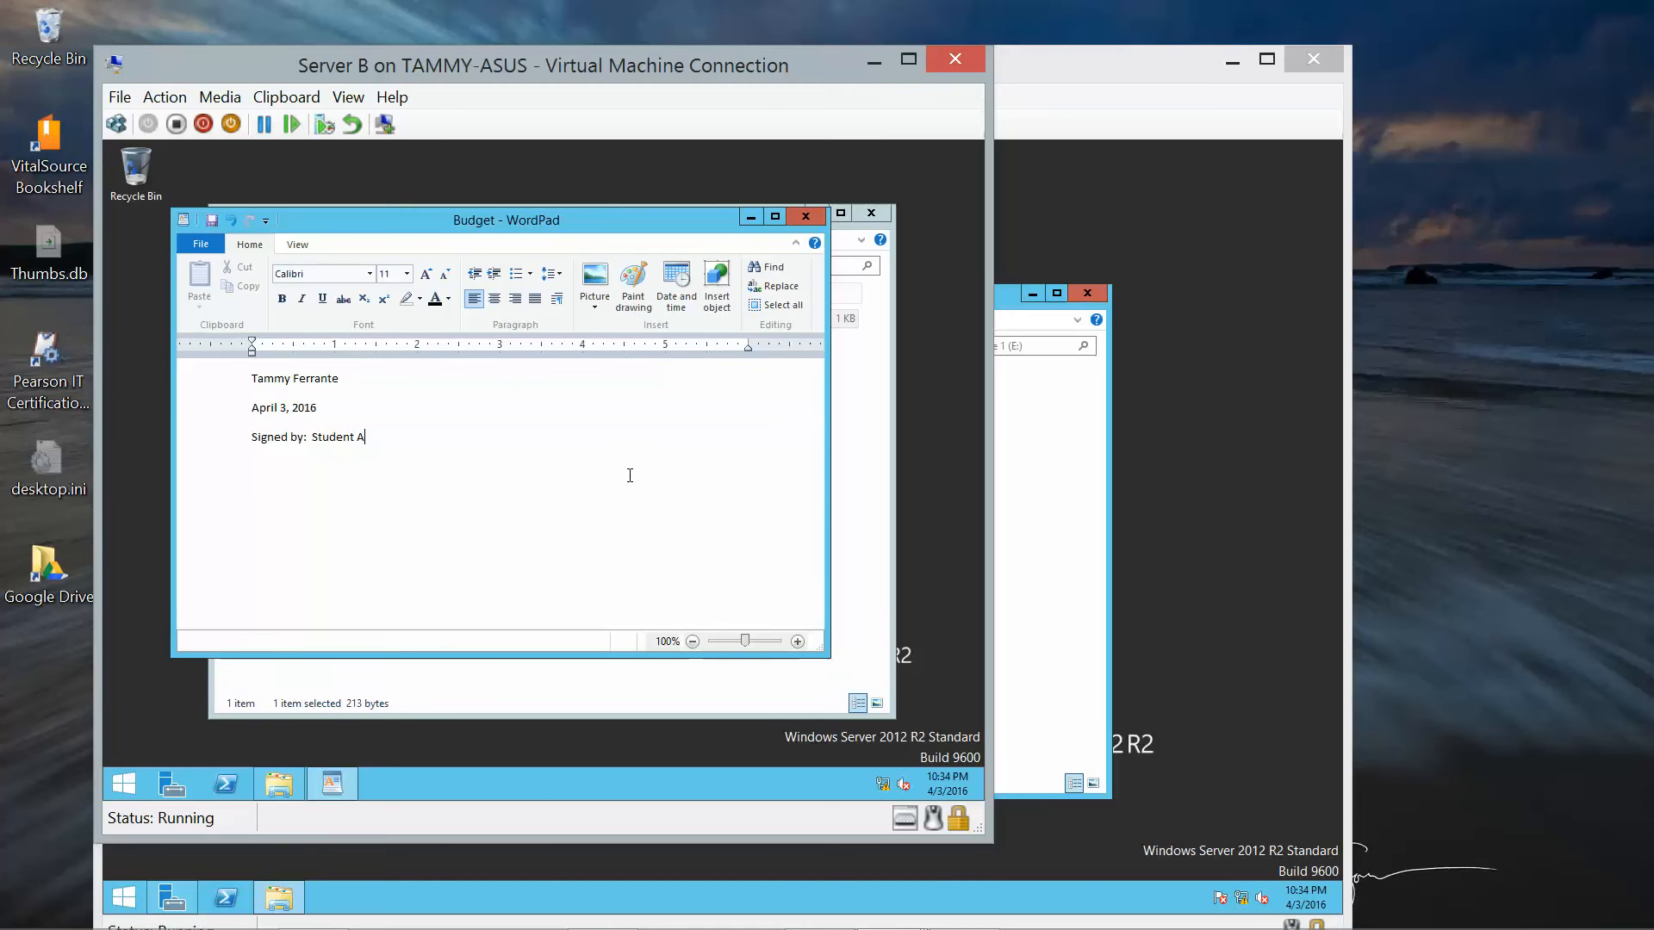
pyautogui.click(802, 218)
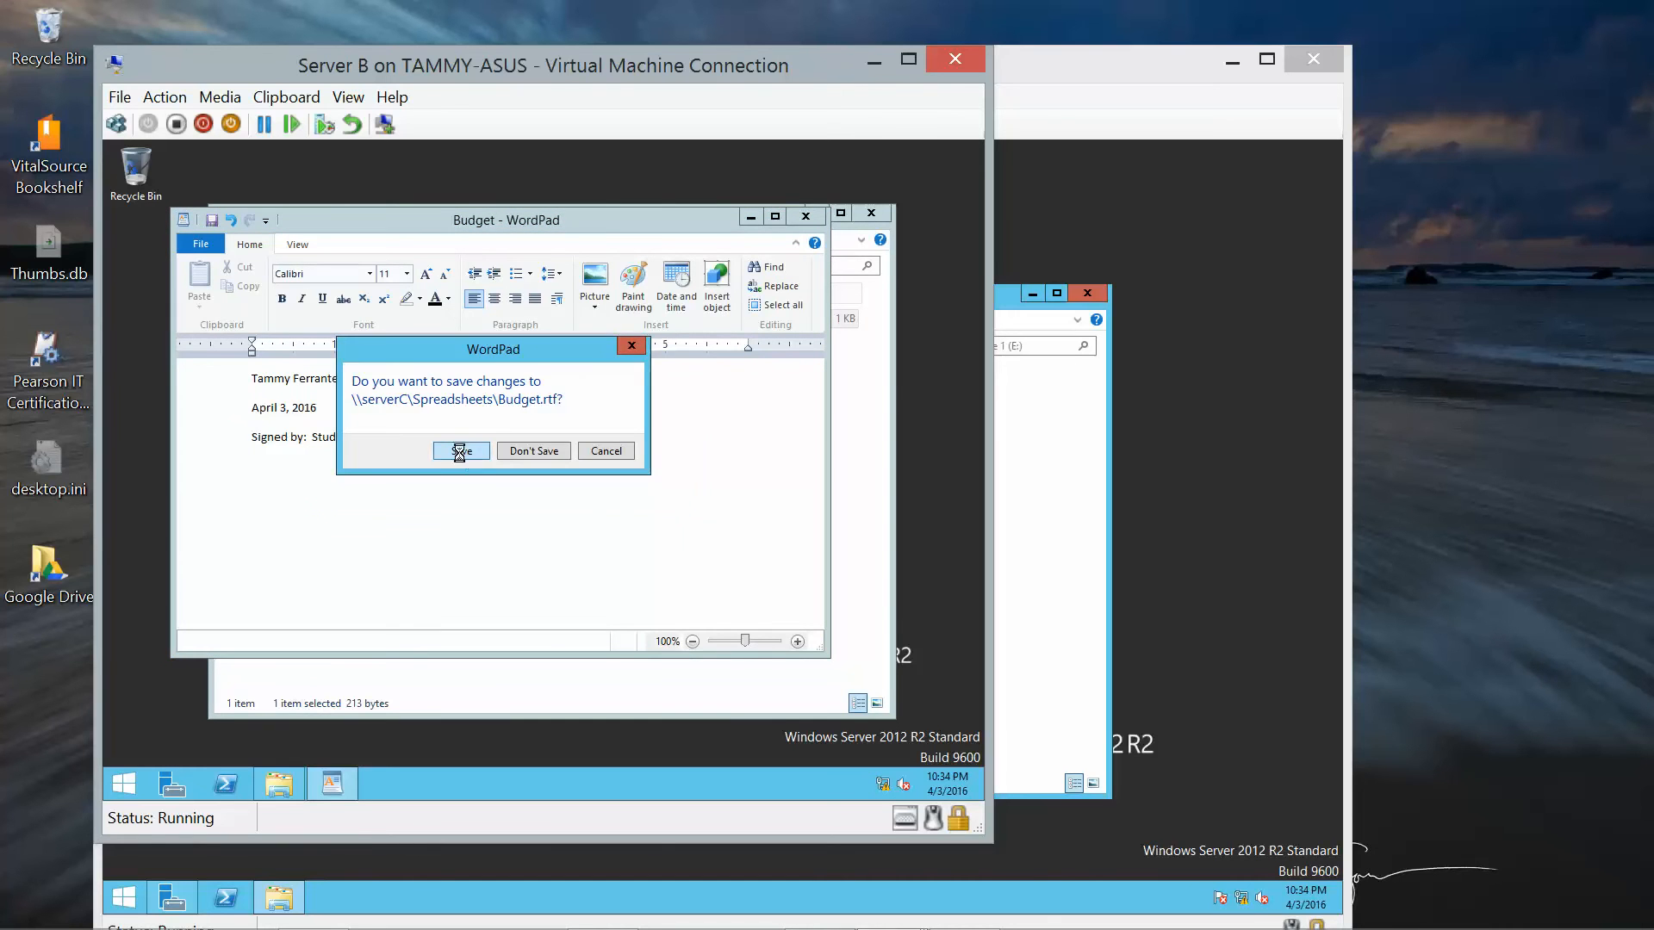
pyautogui.click(462, 453)
pyautogui.click(629, 479)
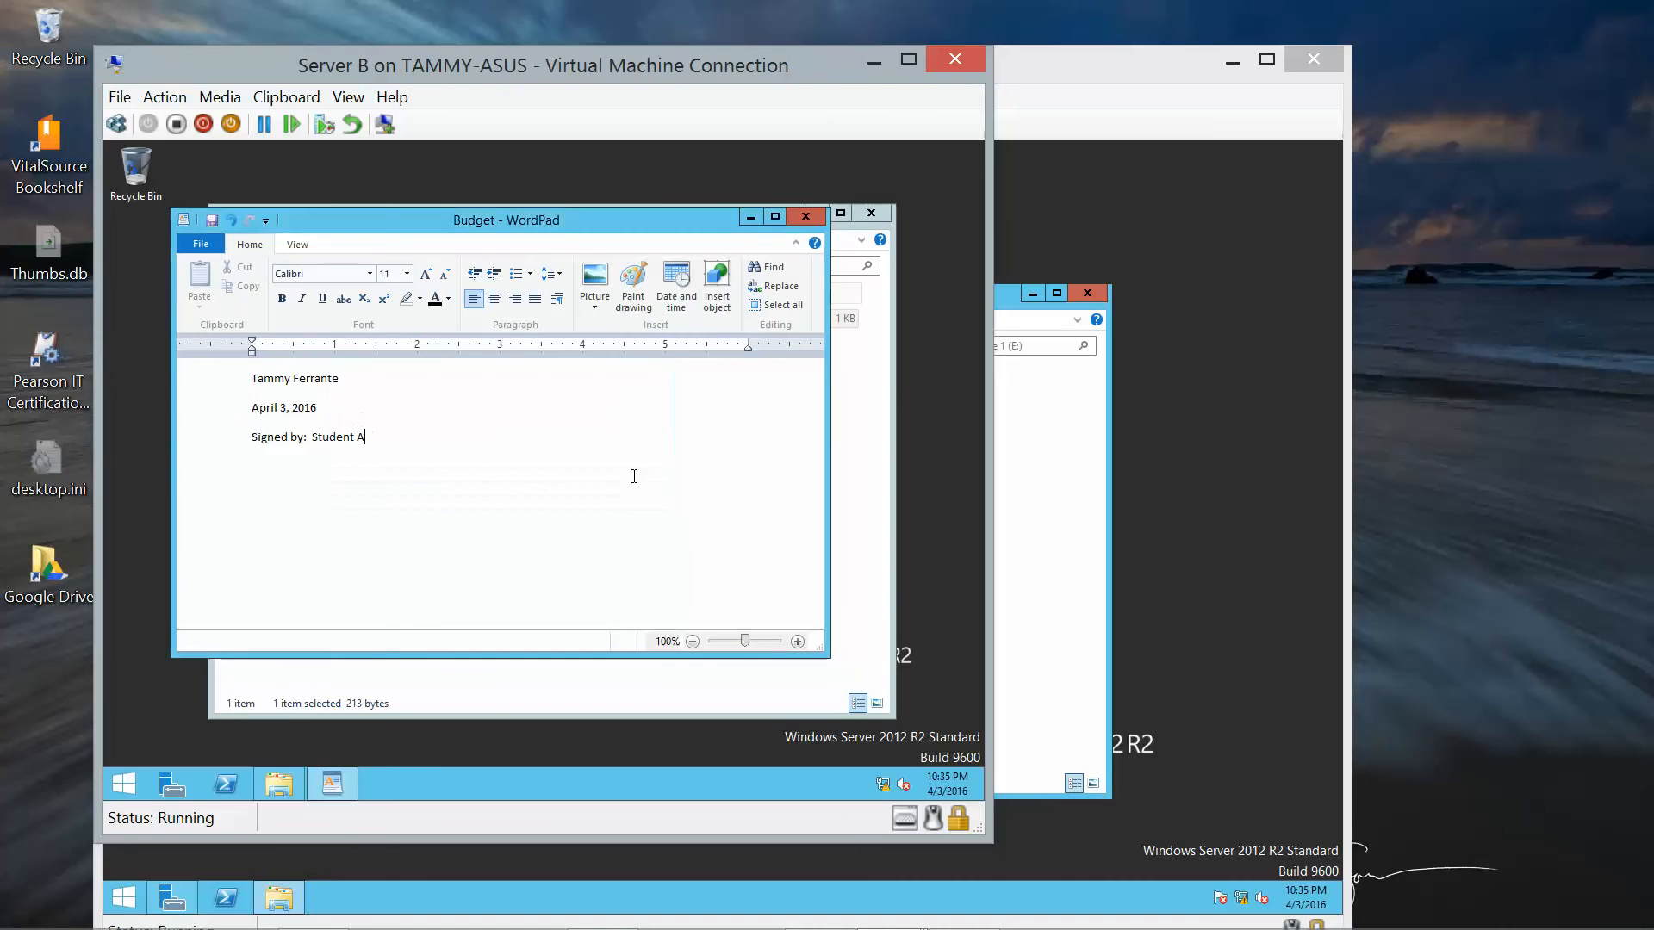
pyautogui.click(814, 218)
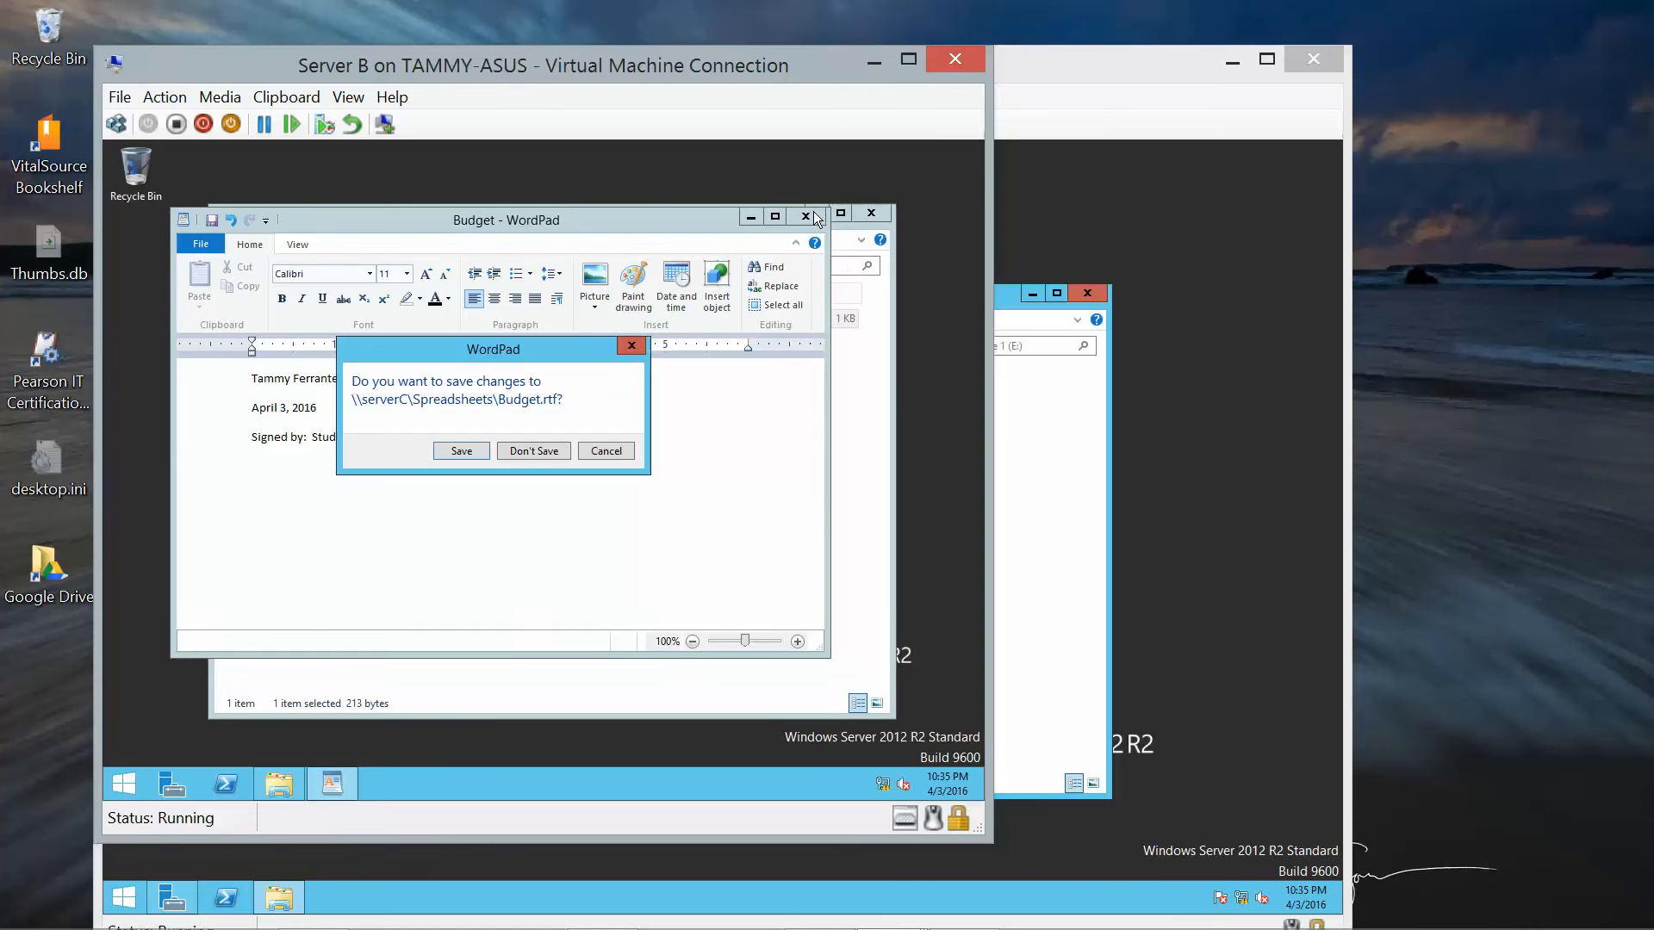
pyautogui.click(532, 449)
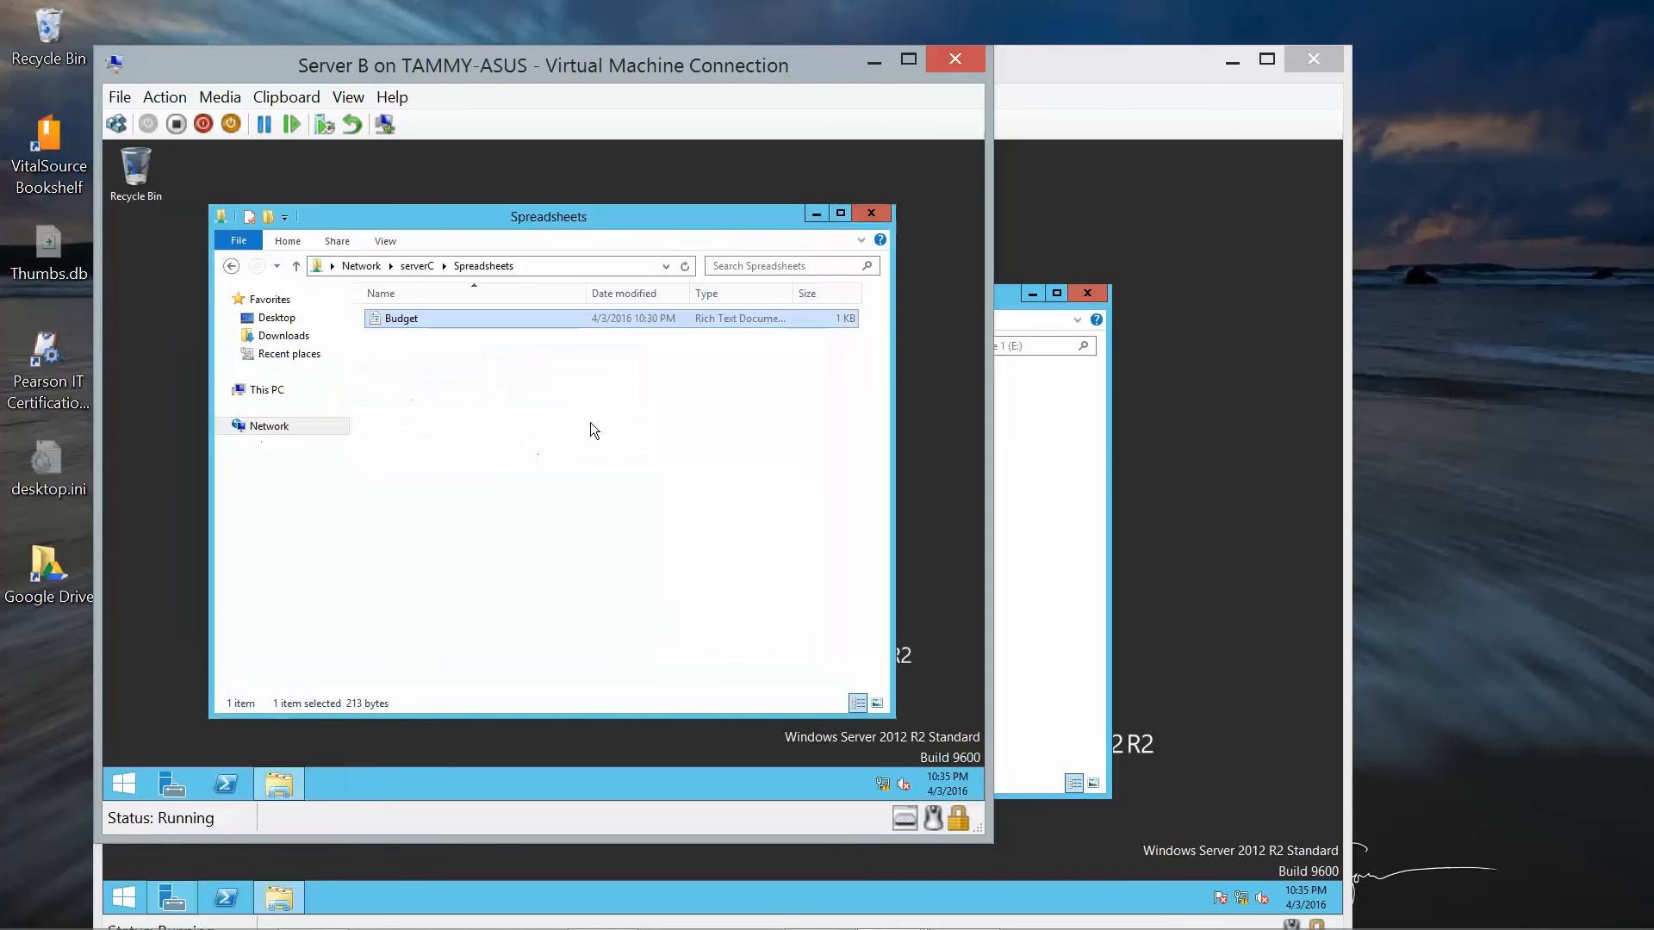
pyautogui.click(870, 215)
# On Server C, open Accounting's Security tab and view Student A's permissions.
pyautogui.click(1089, 438)
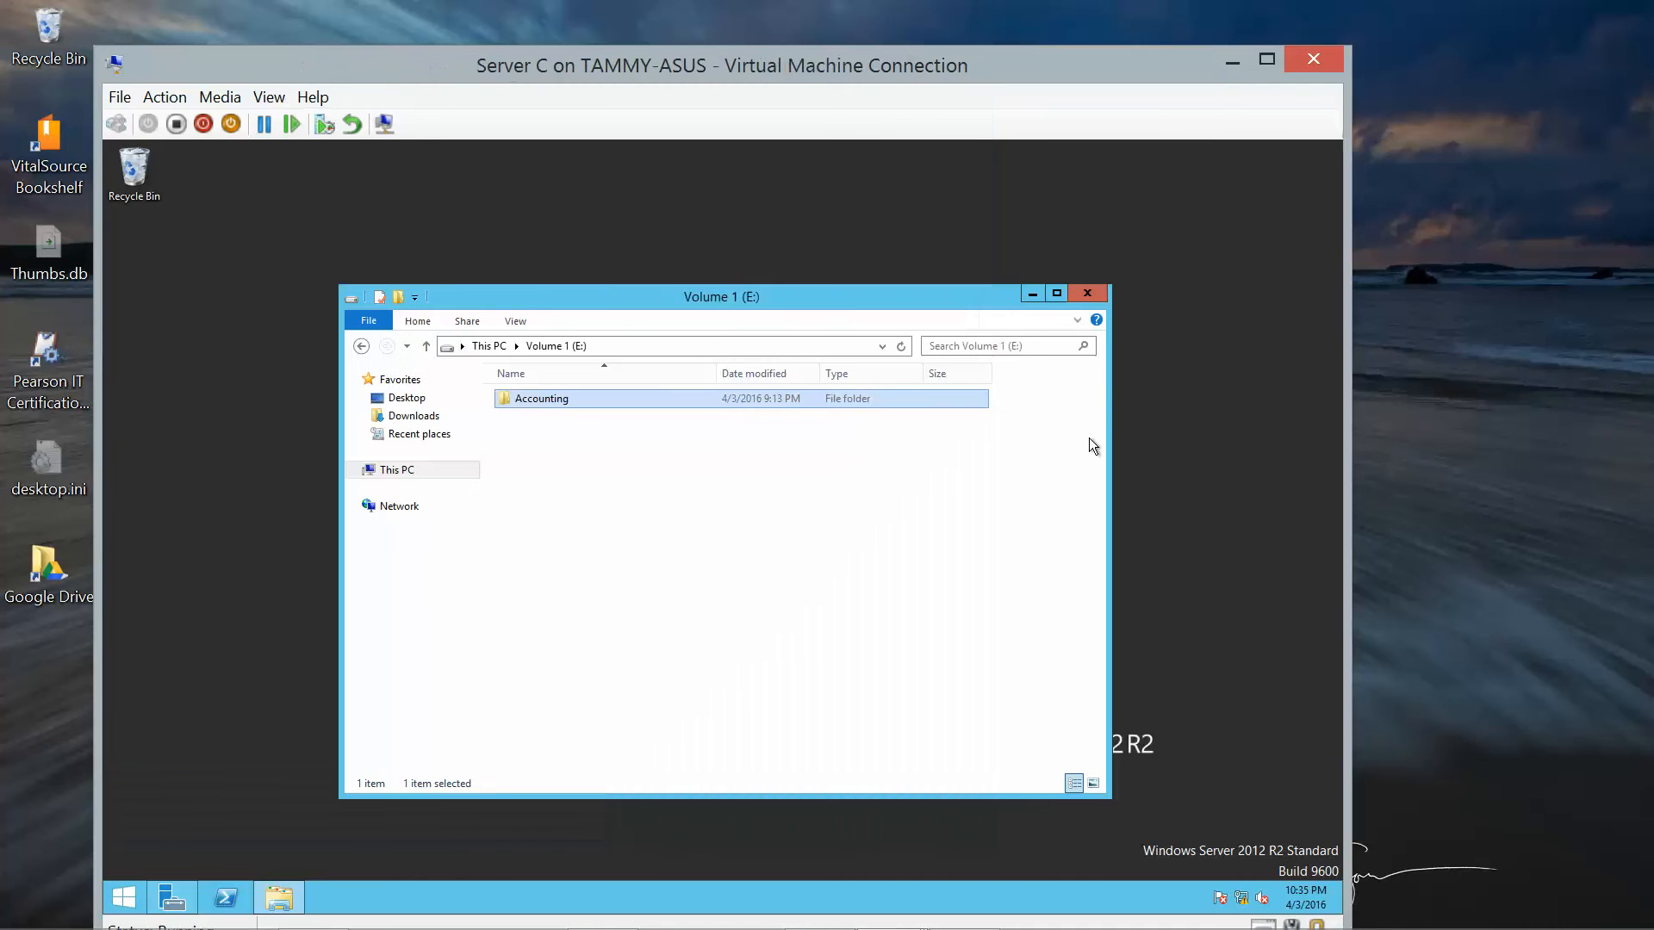
pyautogui.rightClick(524, 396)
pyautogui.doubleClick(519, 398)
pyautogui.click(362, 345)
pyautogui.rightClick(534, 402)
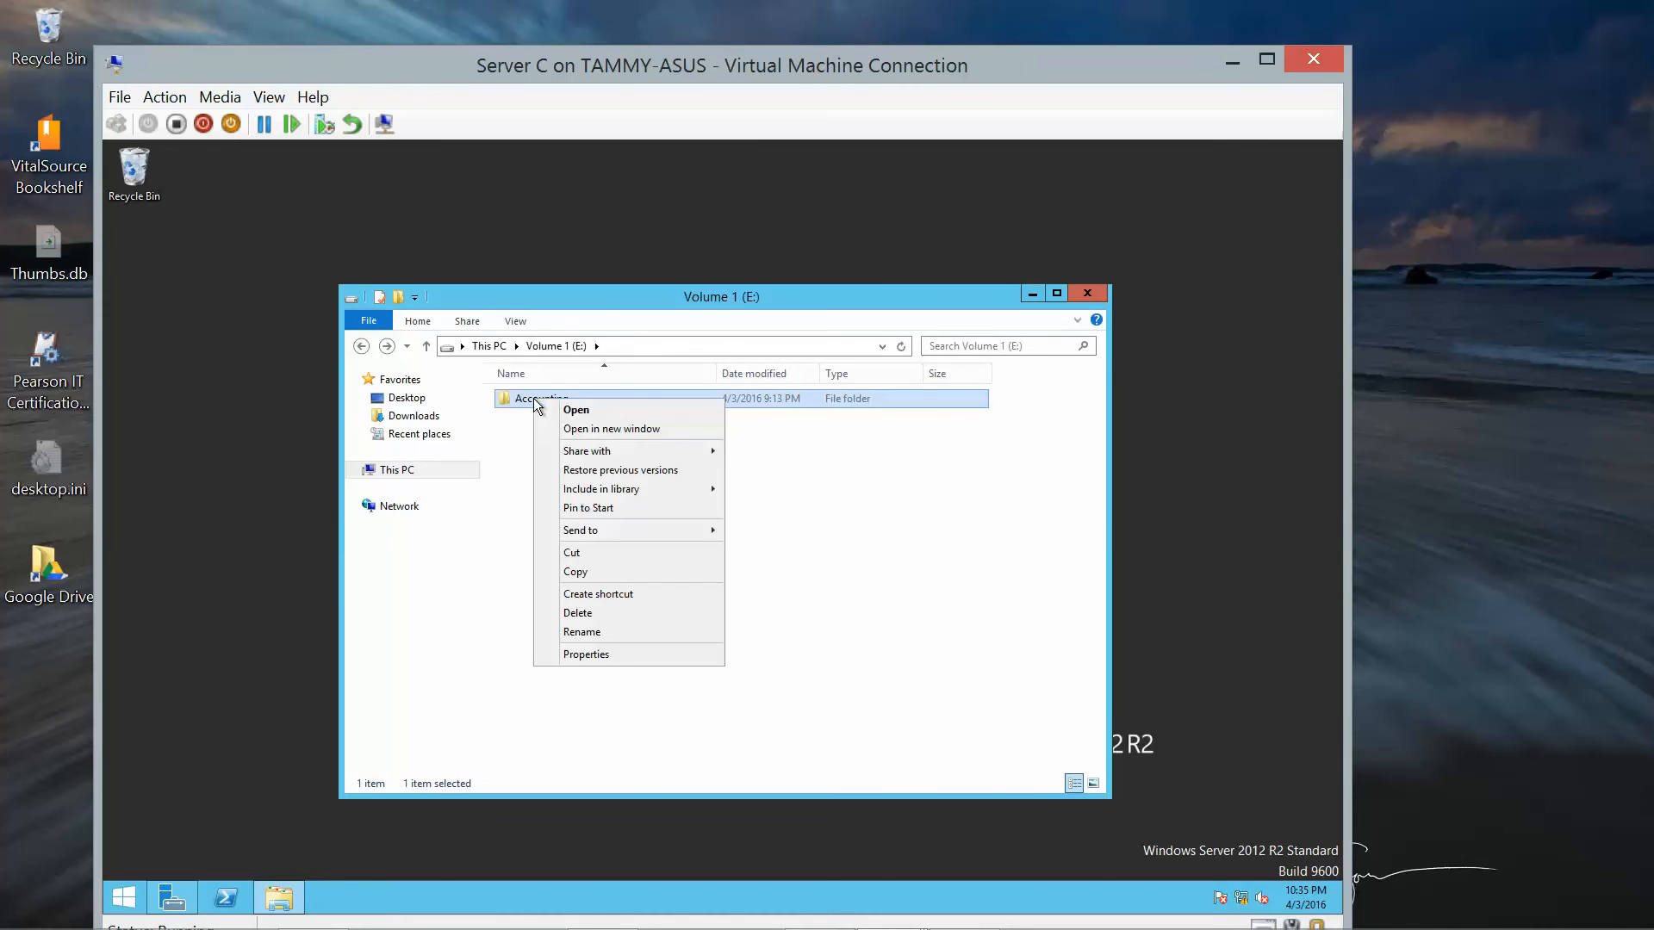
pyautogui.click(597, 653)
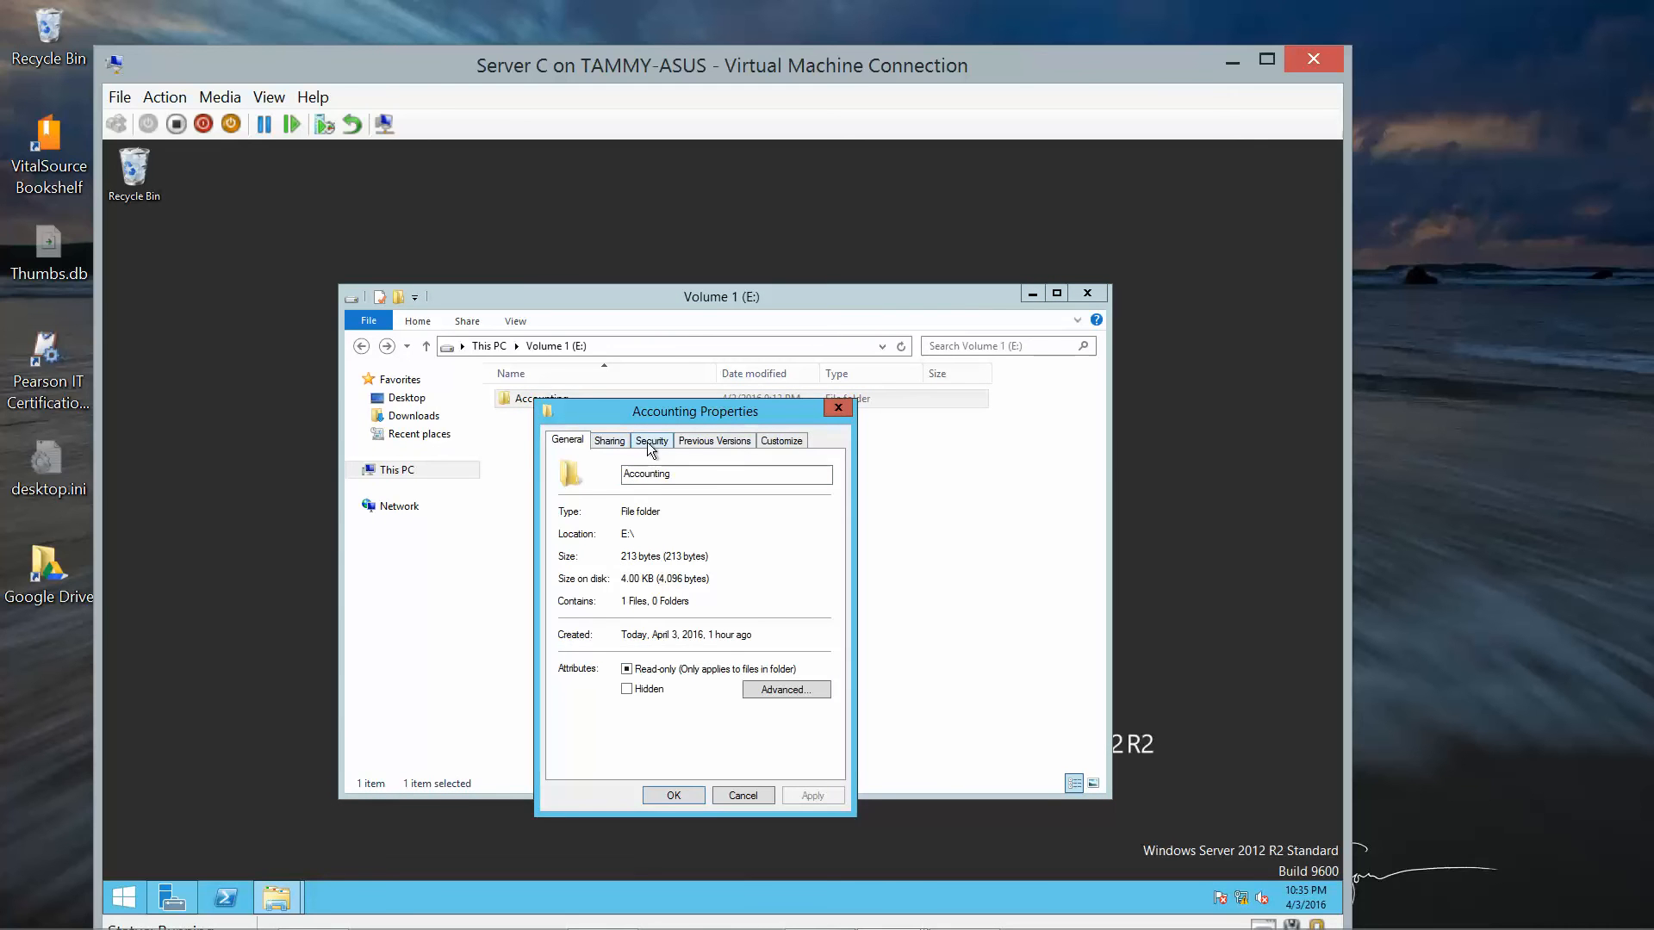
pyautogui.click(649, 442)
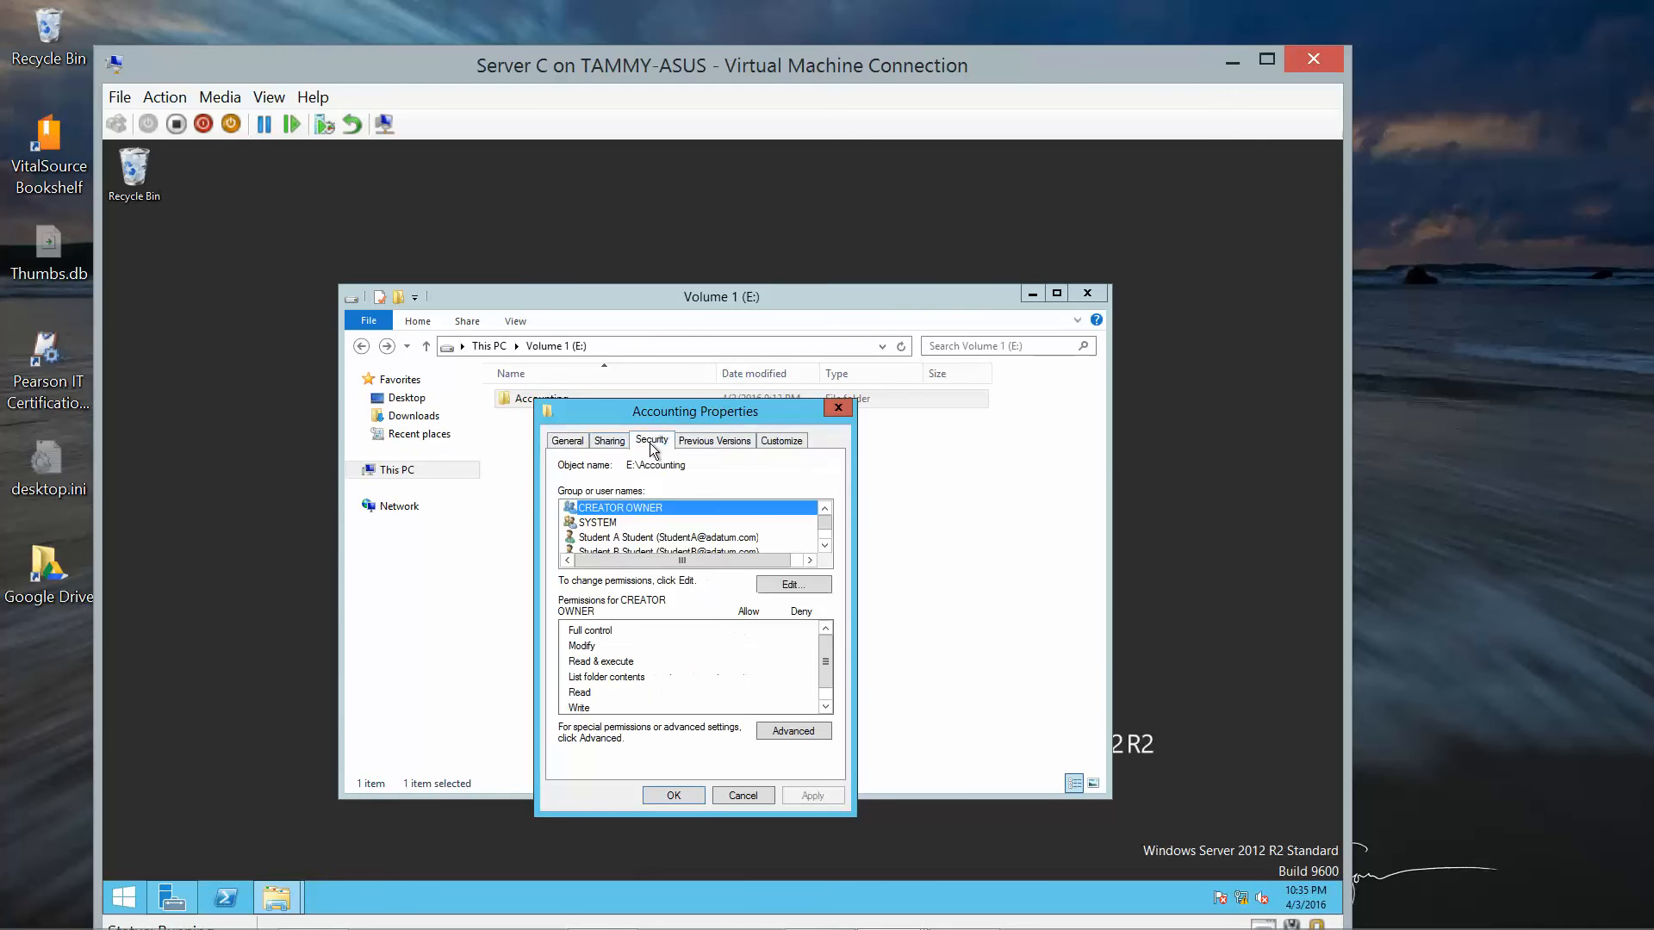
pyautogui.click(651, 535)
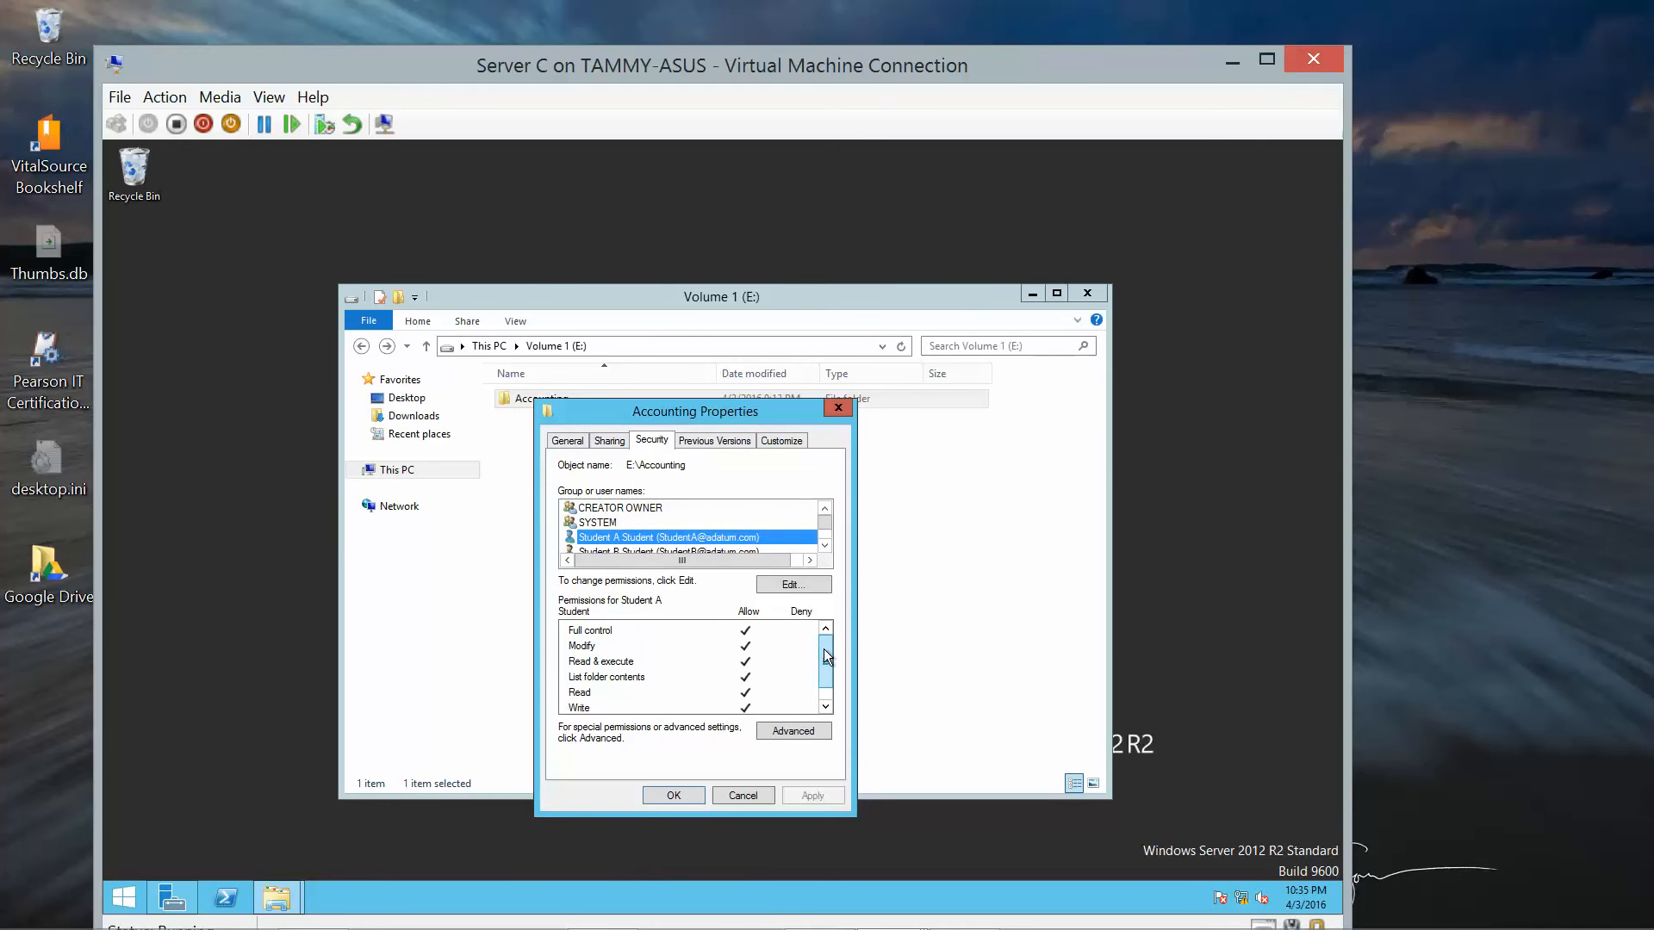
pyautogui.moveTo(824, 648); pyautogui.dragTo(820, 692)
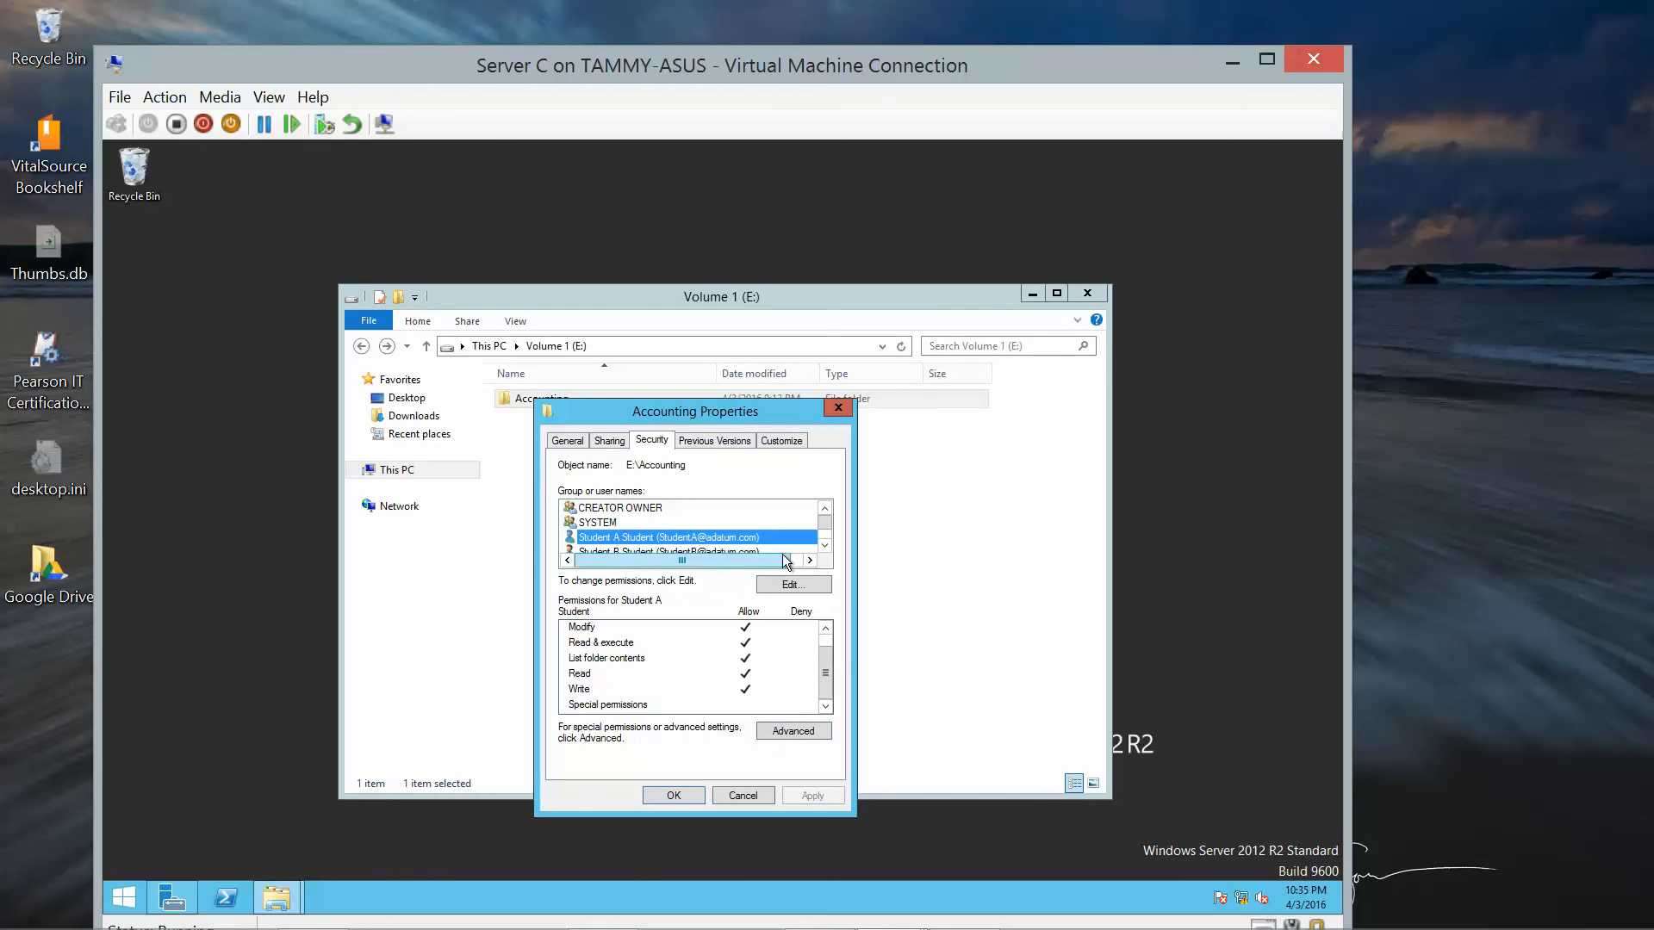
# Review Student A and Student B in the permission editor, then close both dialogs unchanged.
pyautogui.click(787, 584)
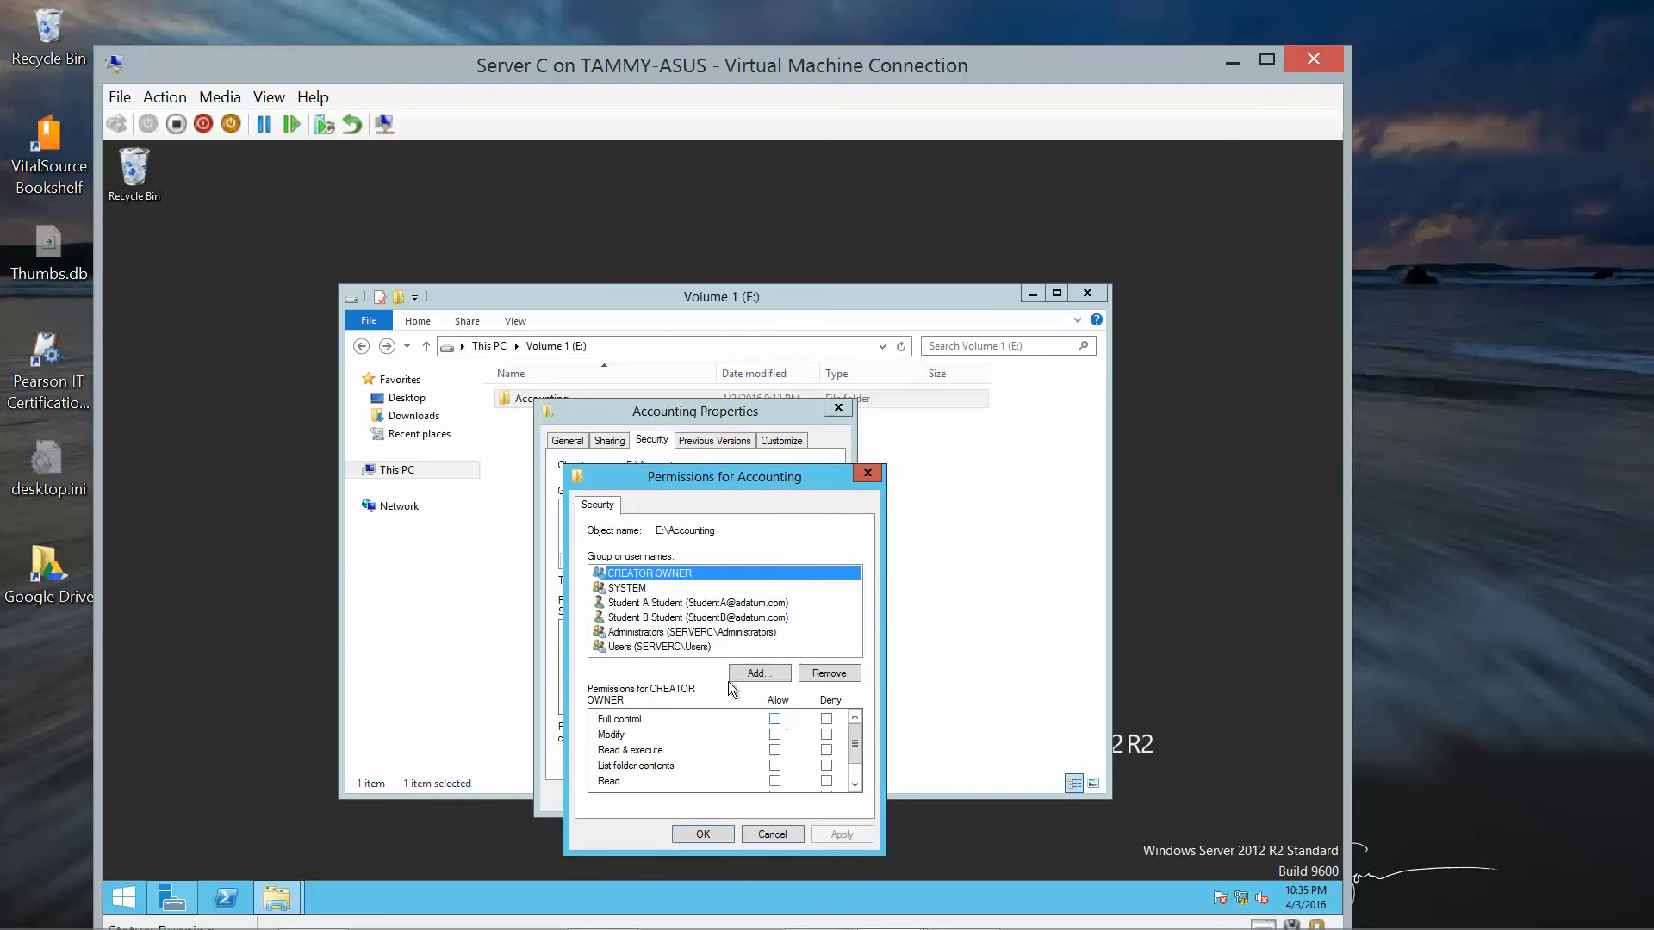
pyautogui.click(656, 604)
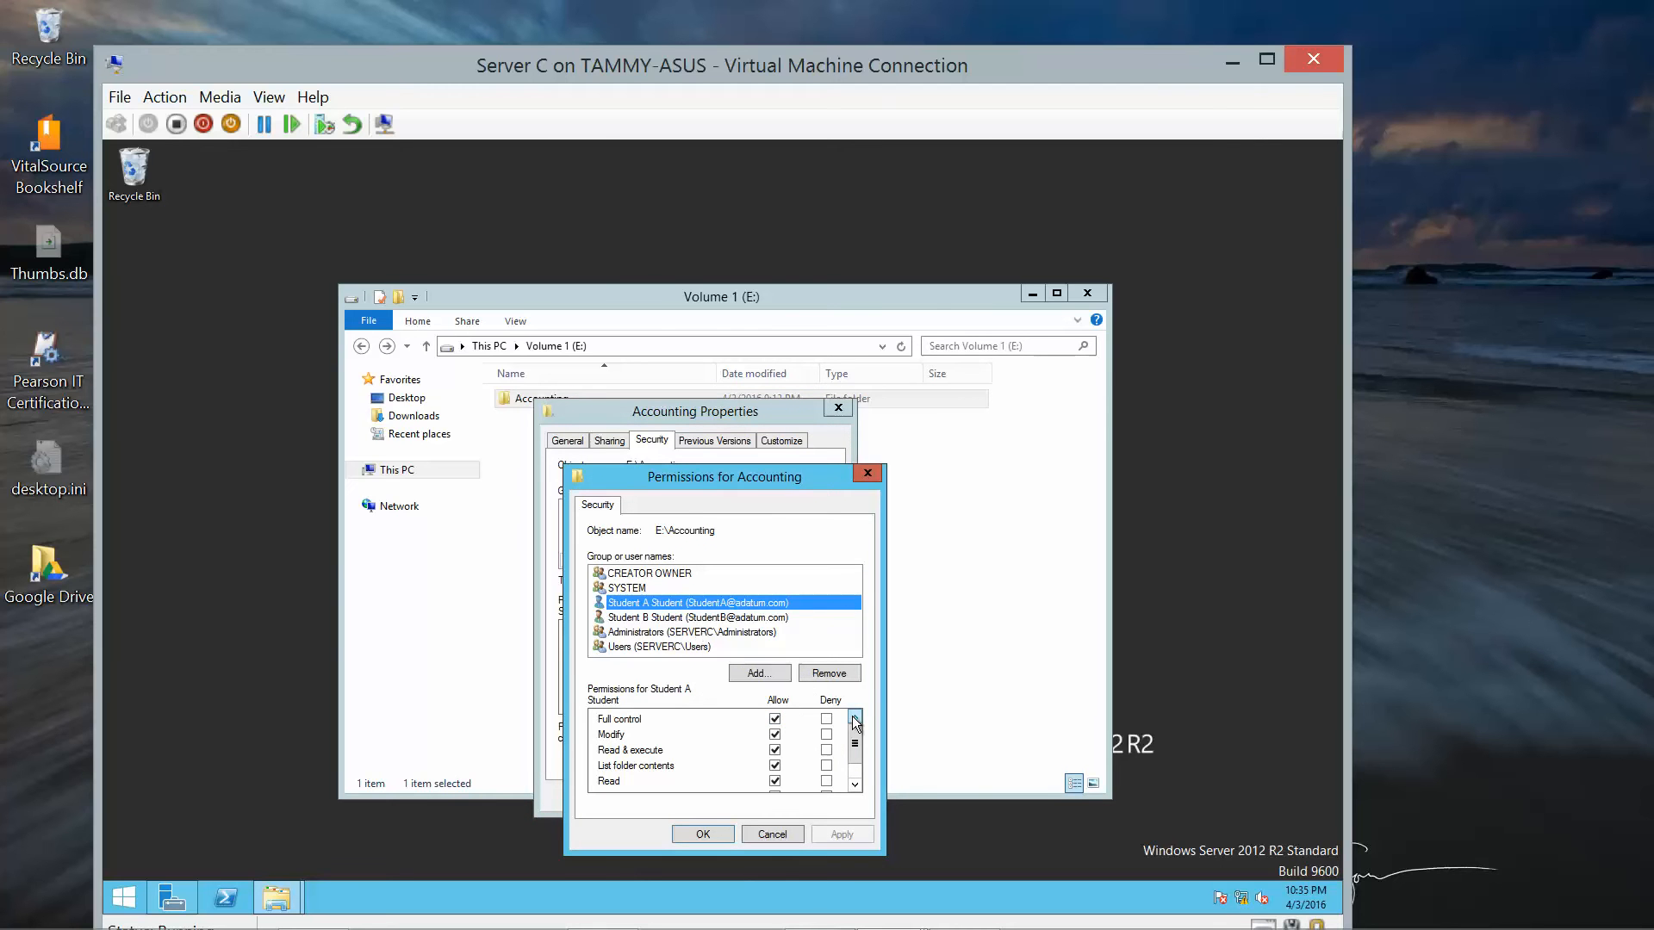
pyautogui.moveTo(853, 730); pyautogui.dragTo(852, 759)
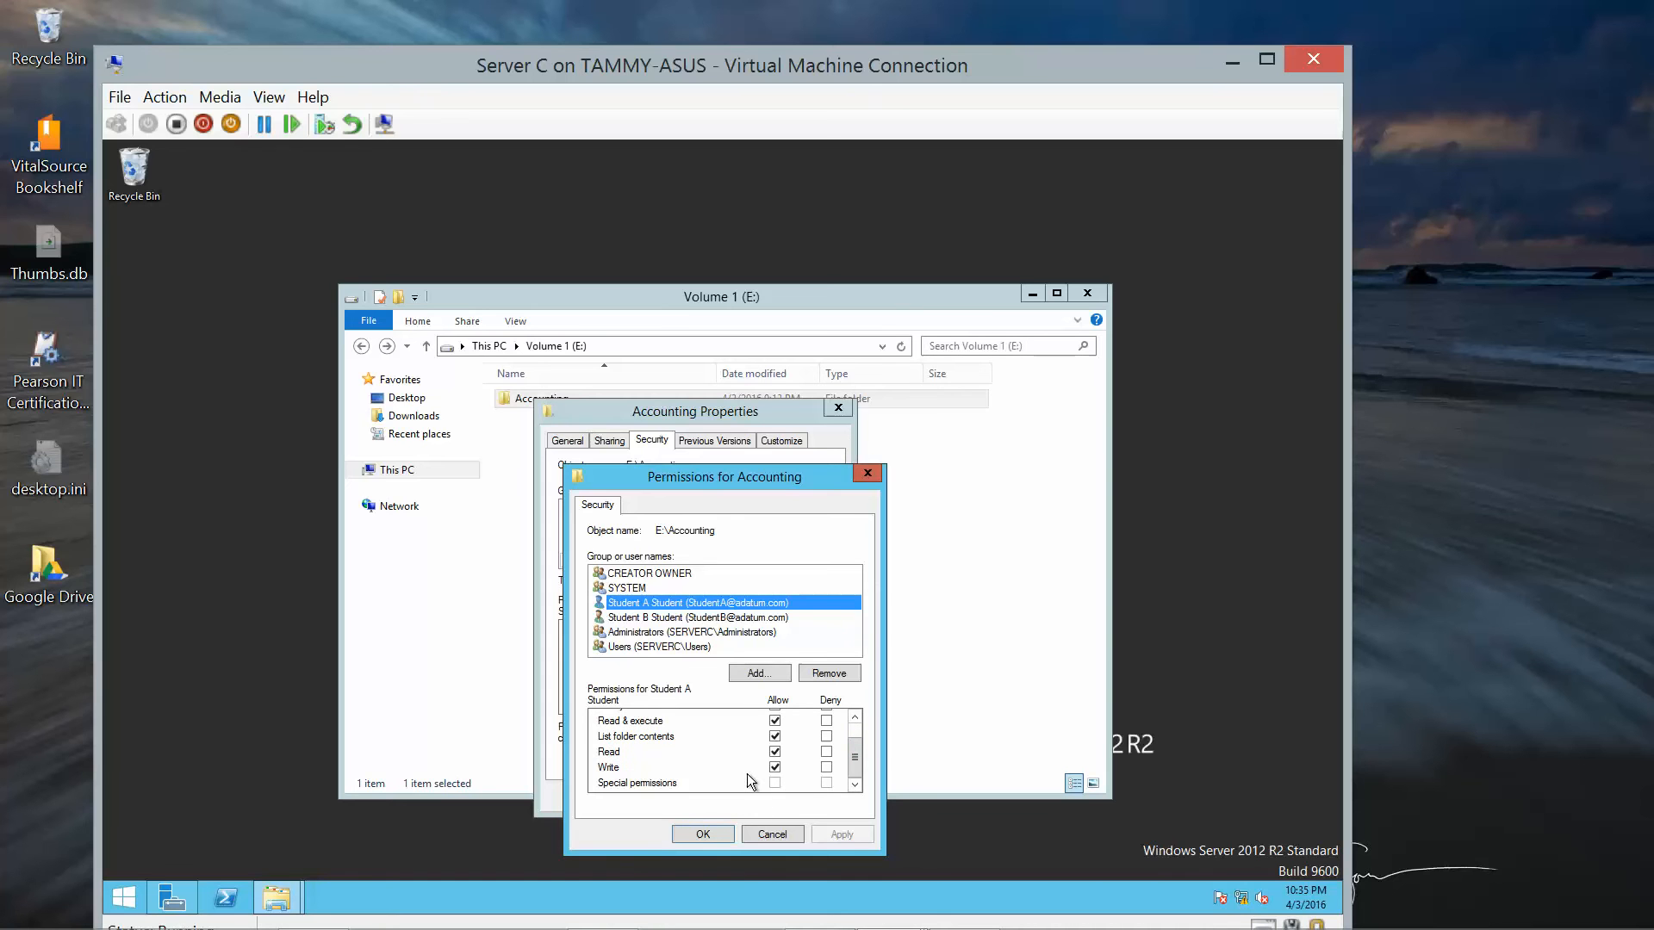
pyautogui.click(706, 618)
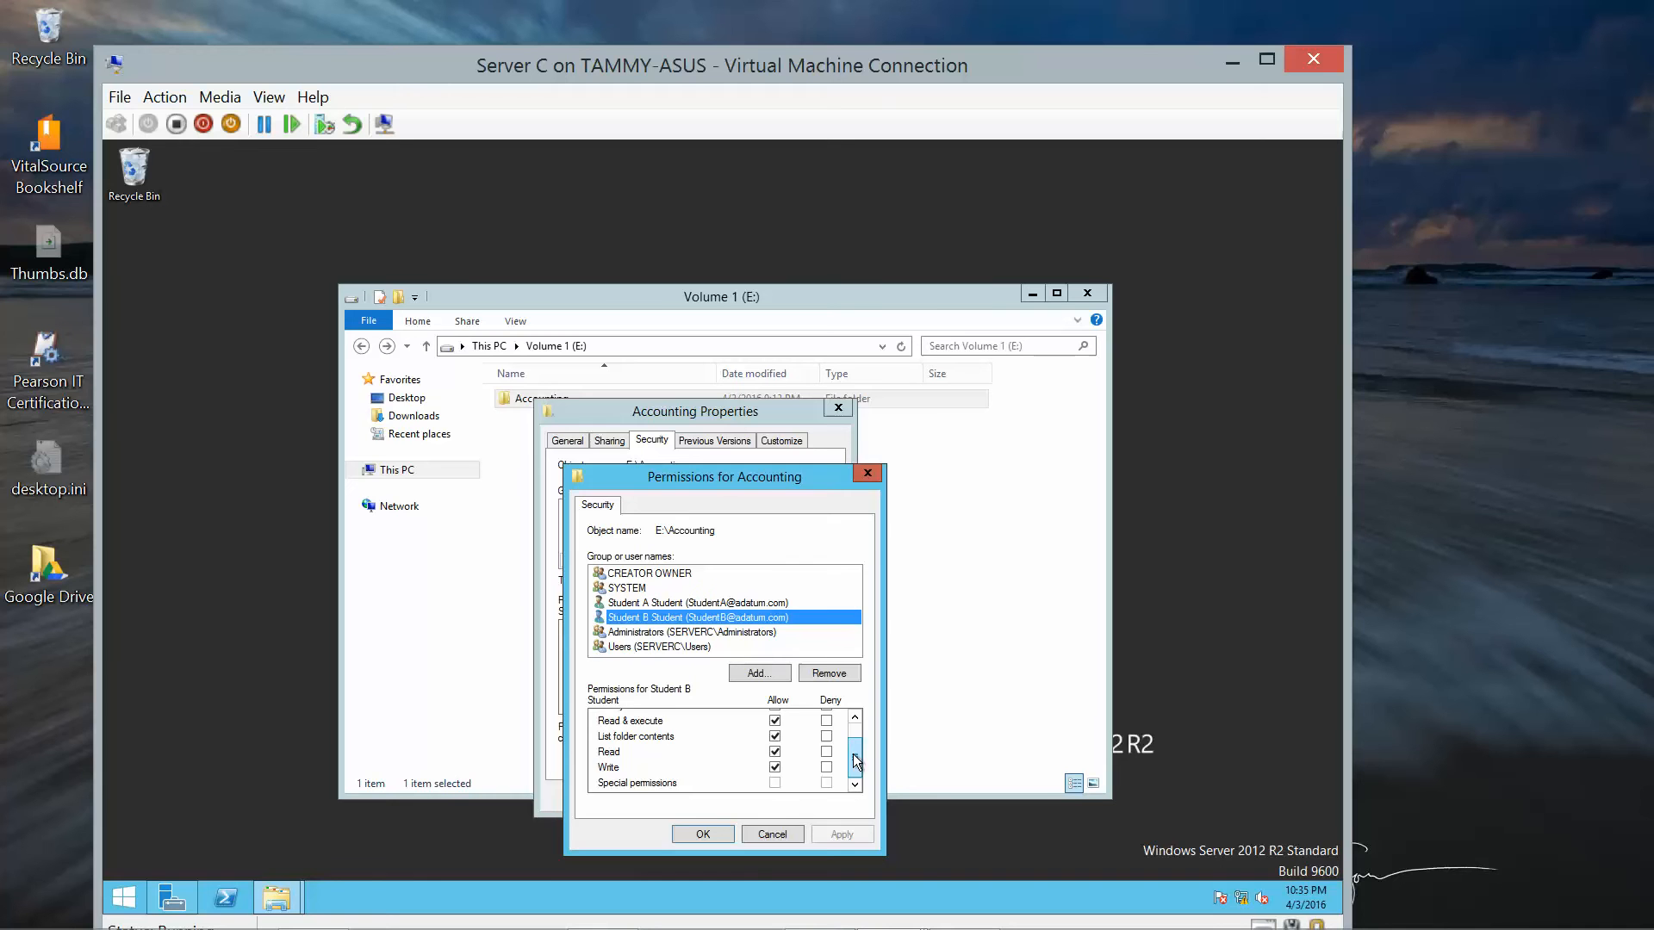
pyautogui.moveTo(853, 752); pyautogui.dragTo(854, 728)
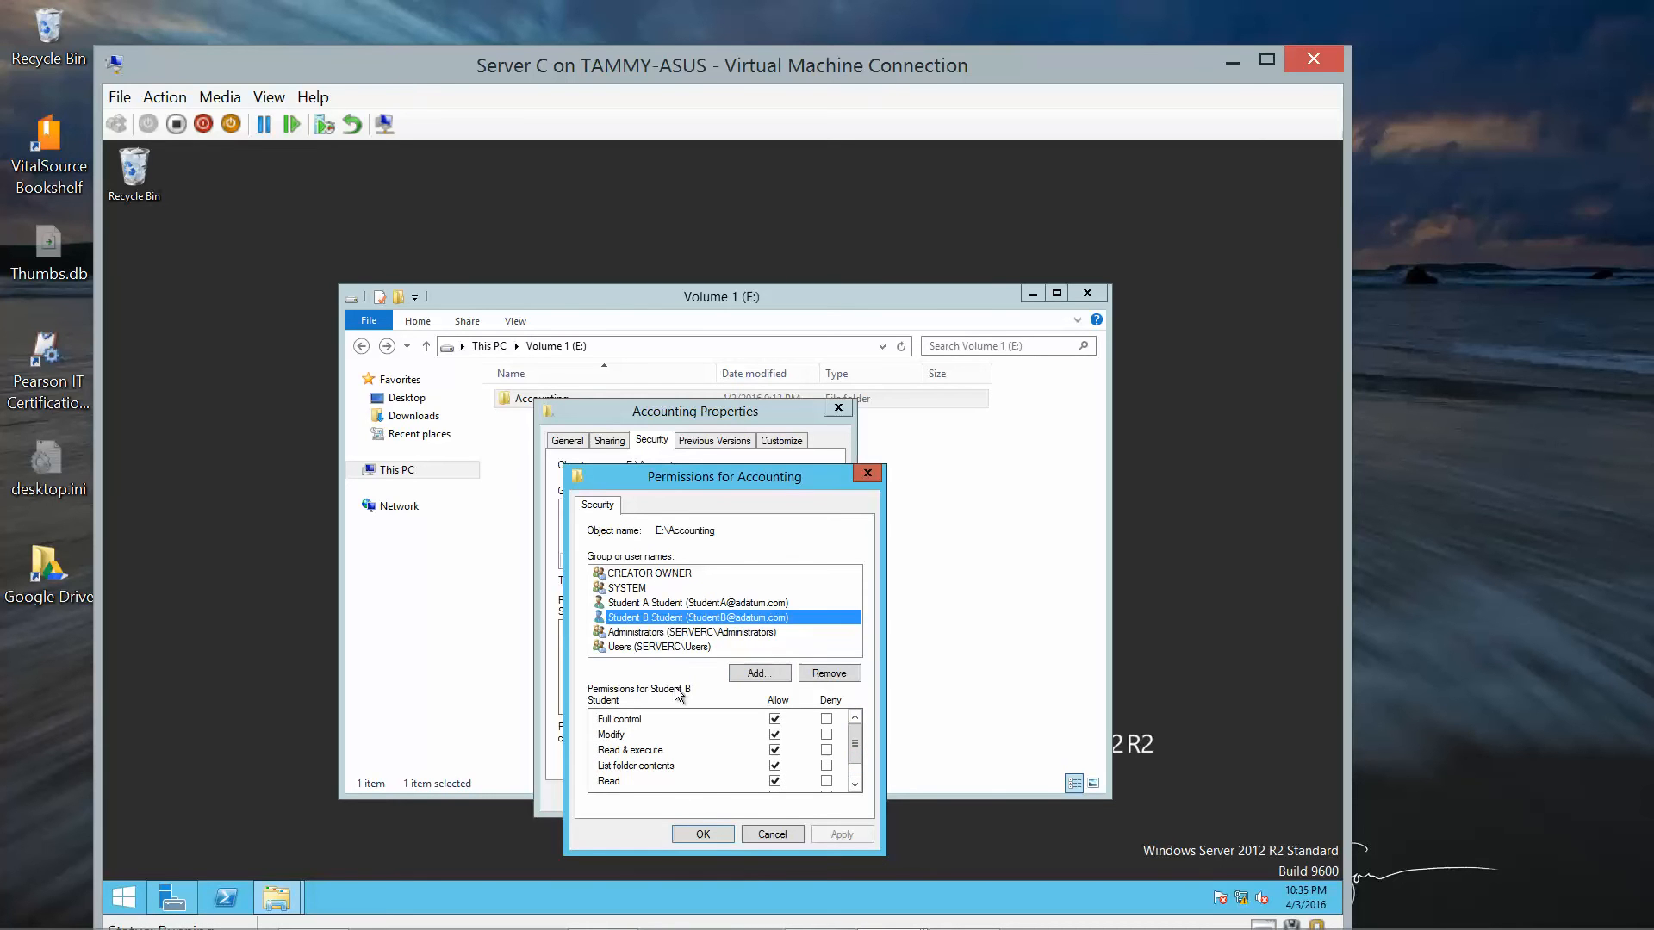
pyautogui.click(706, 829)
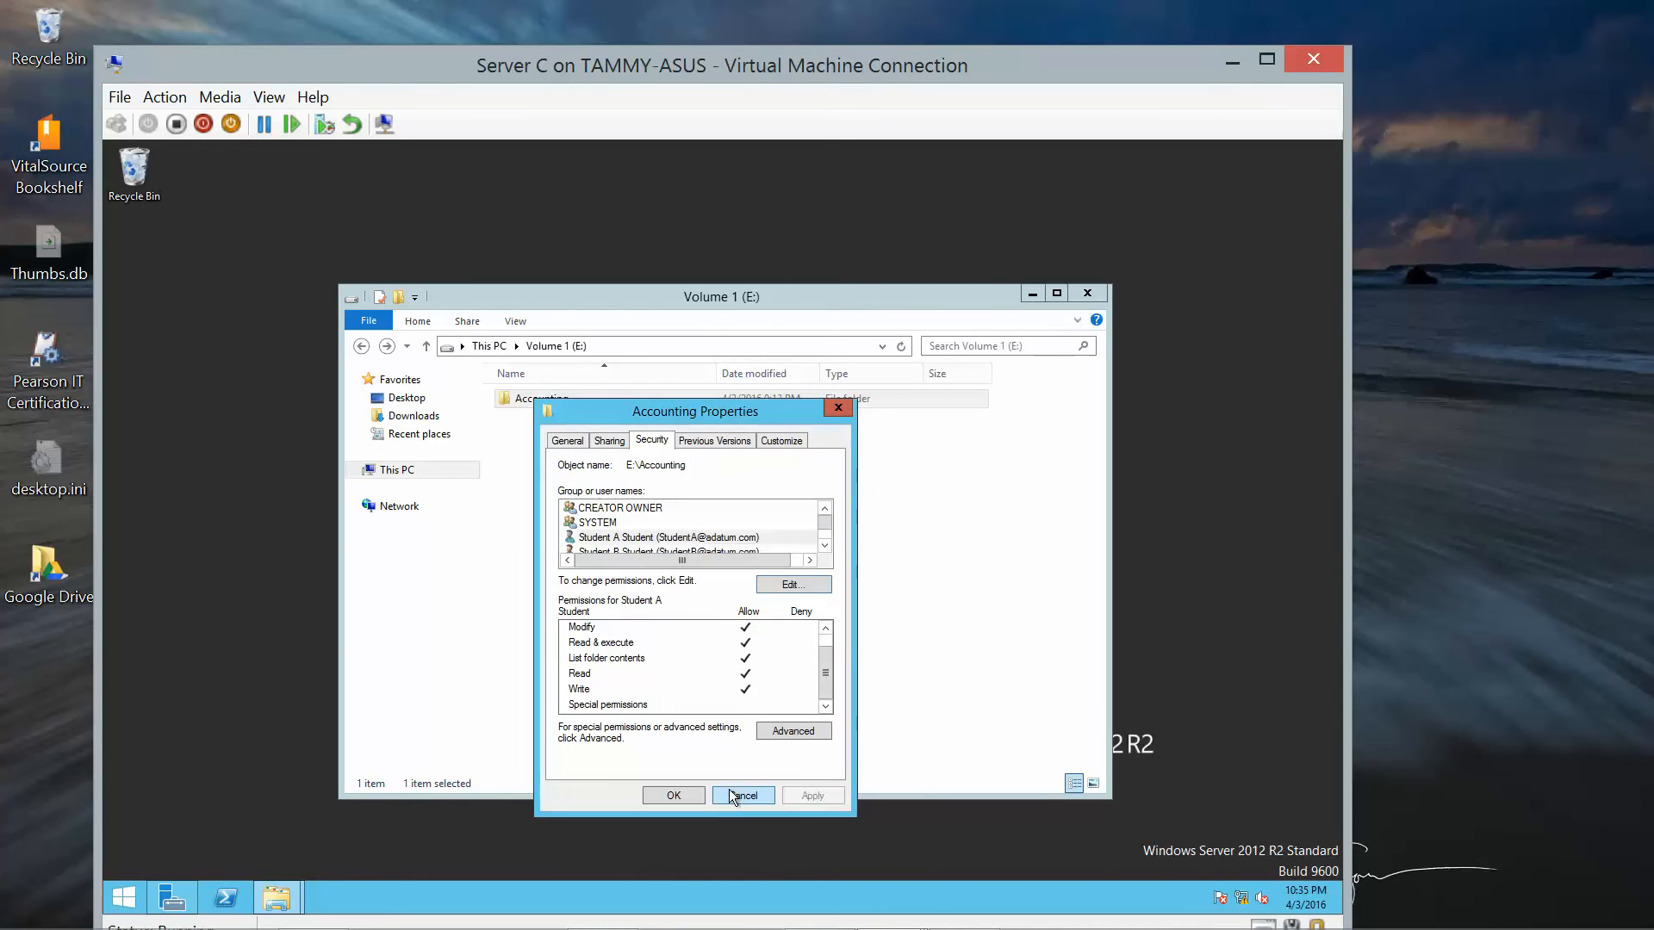
pyautogui.click(674, 795)
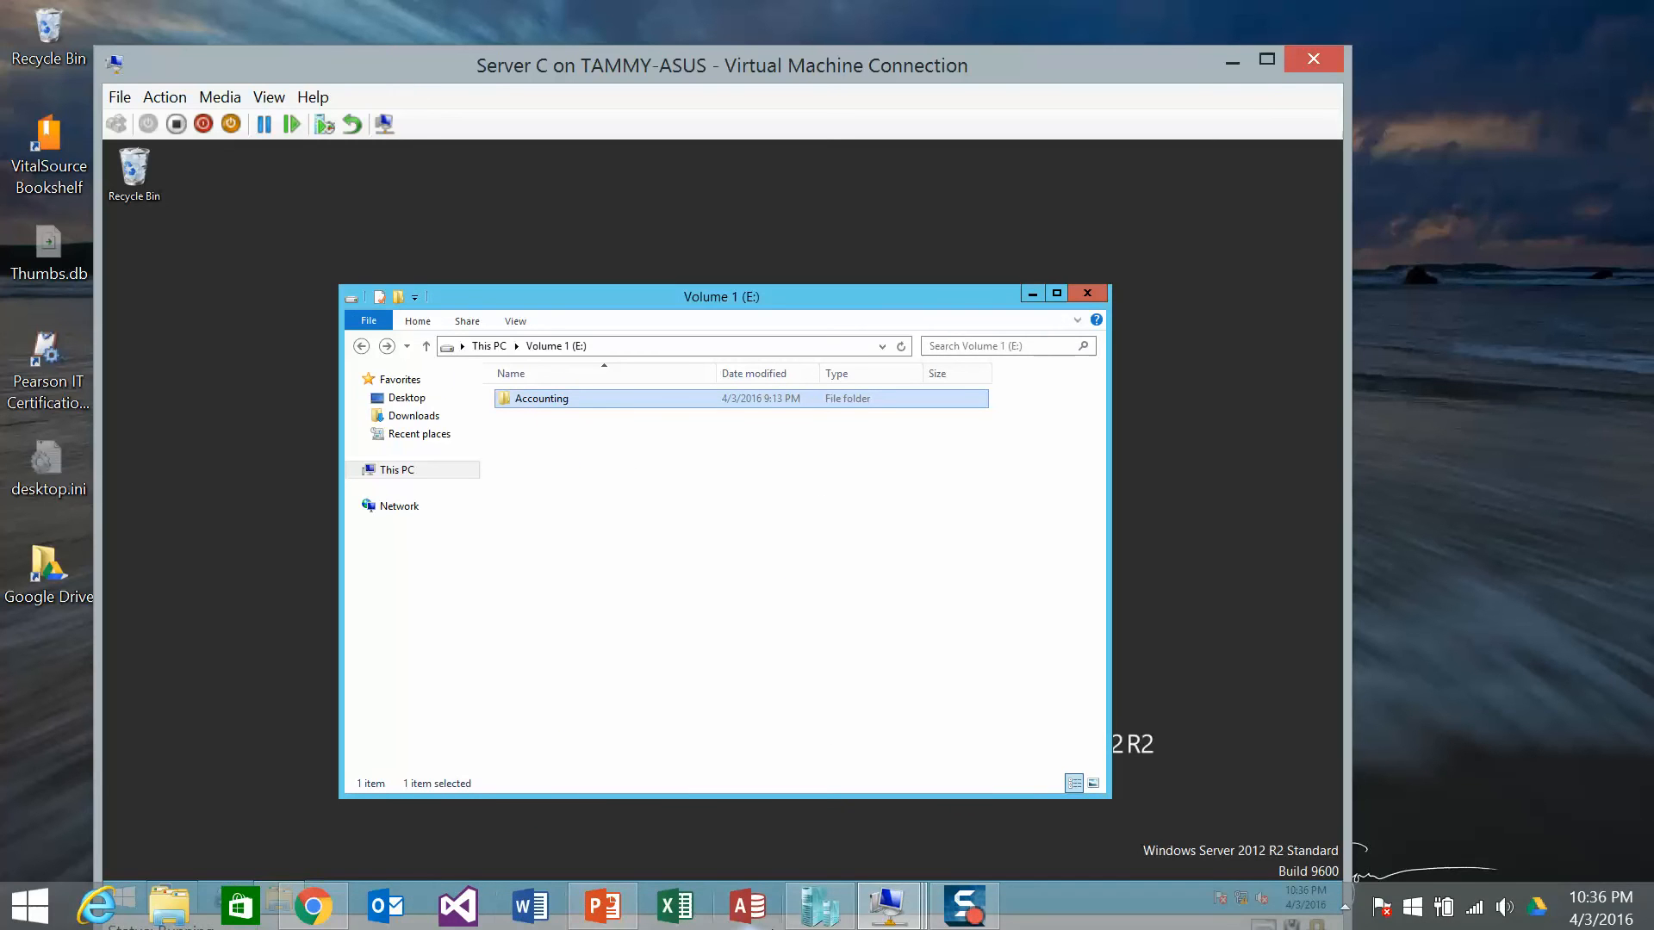
# Open Budget from Server C's Accounting folder and add a 'Student A' line.
pyautogui.moveTo(888, 905)
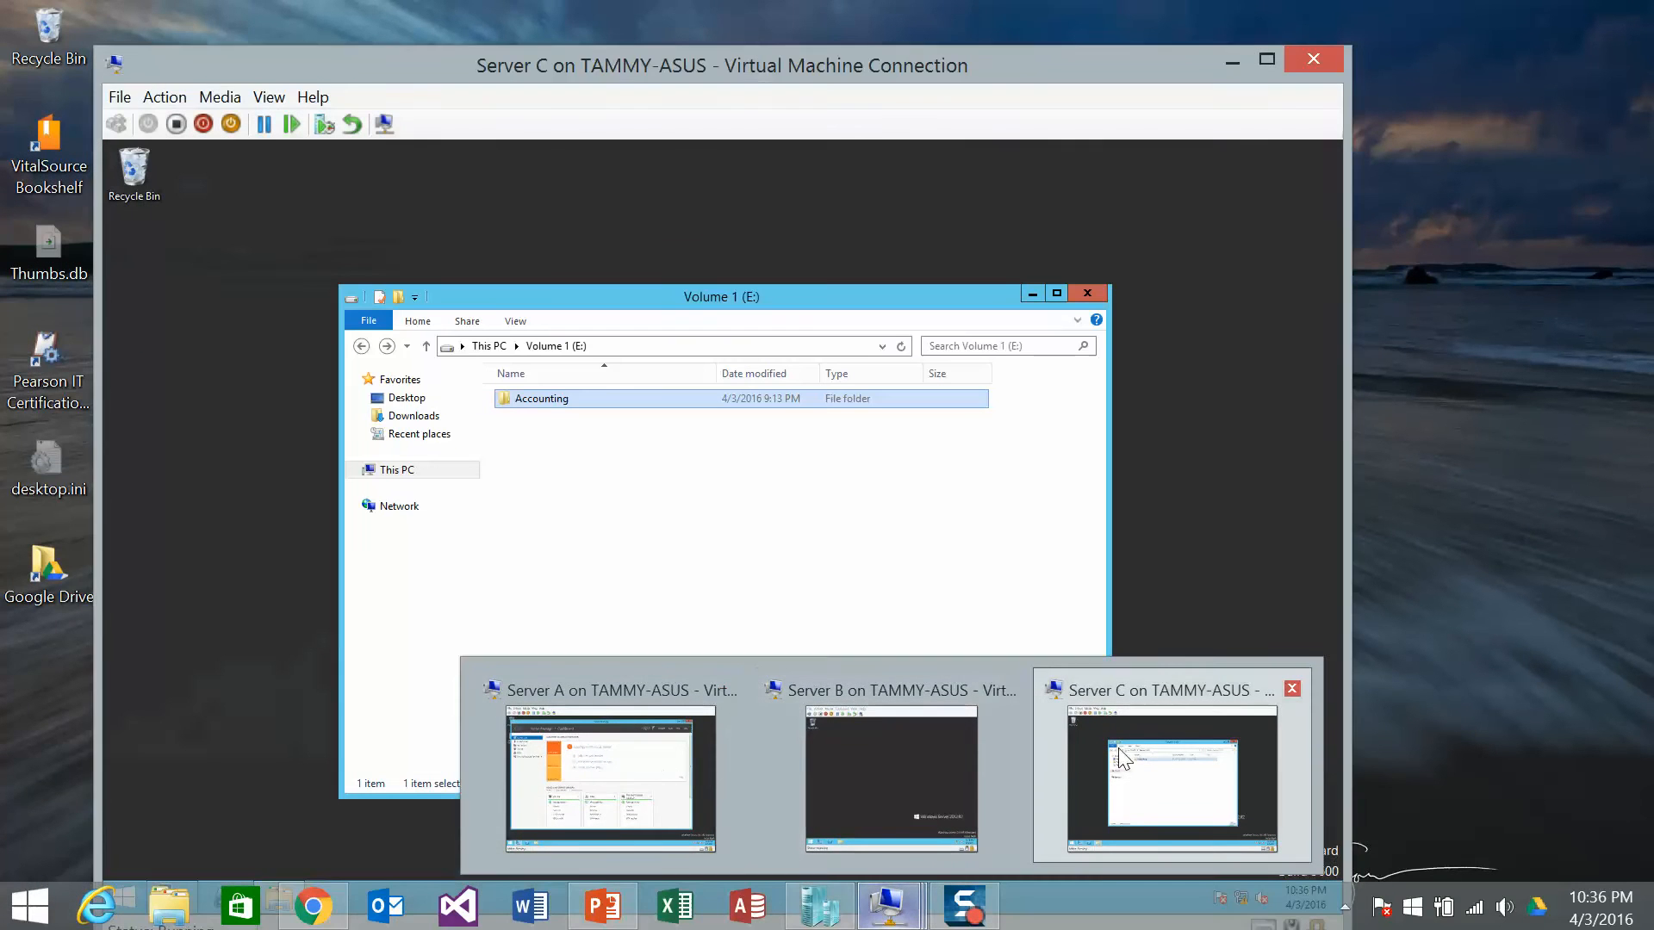
pyautogui.click(1129, 758)
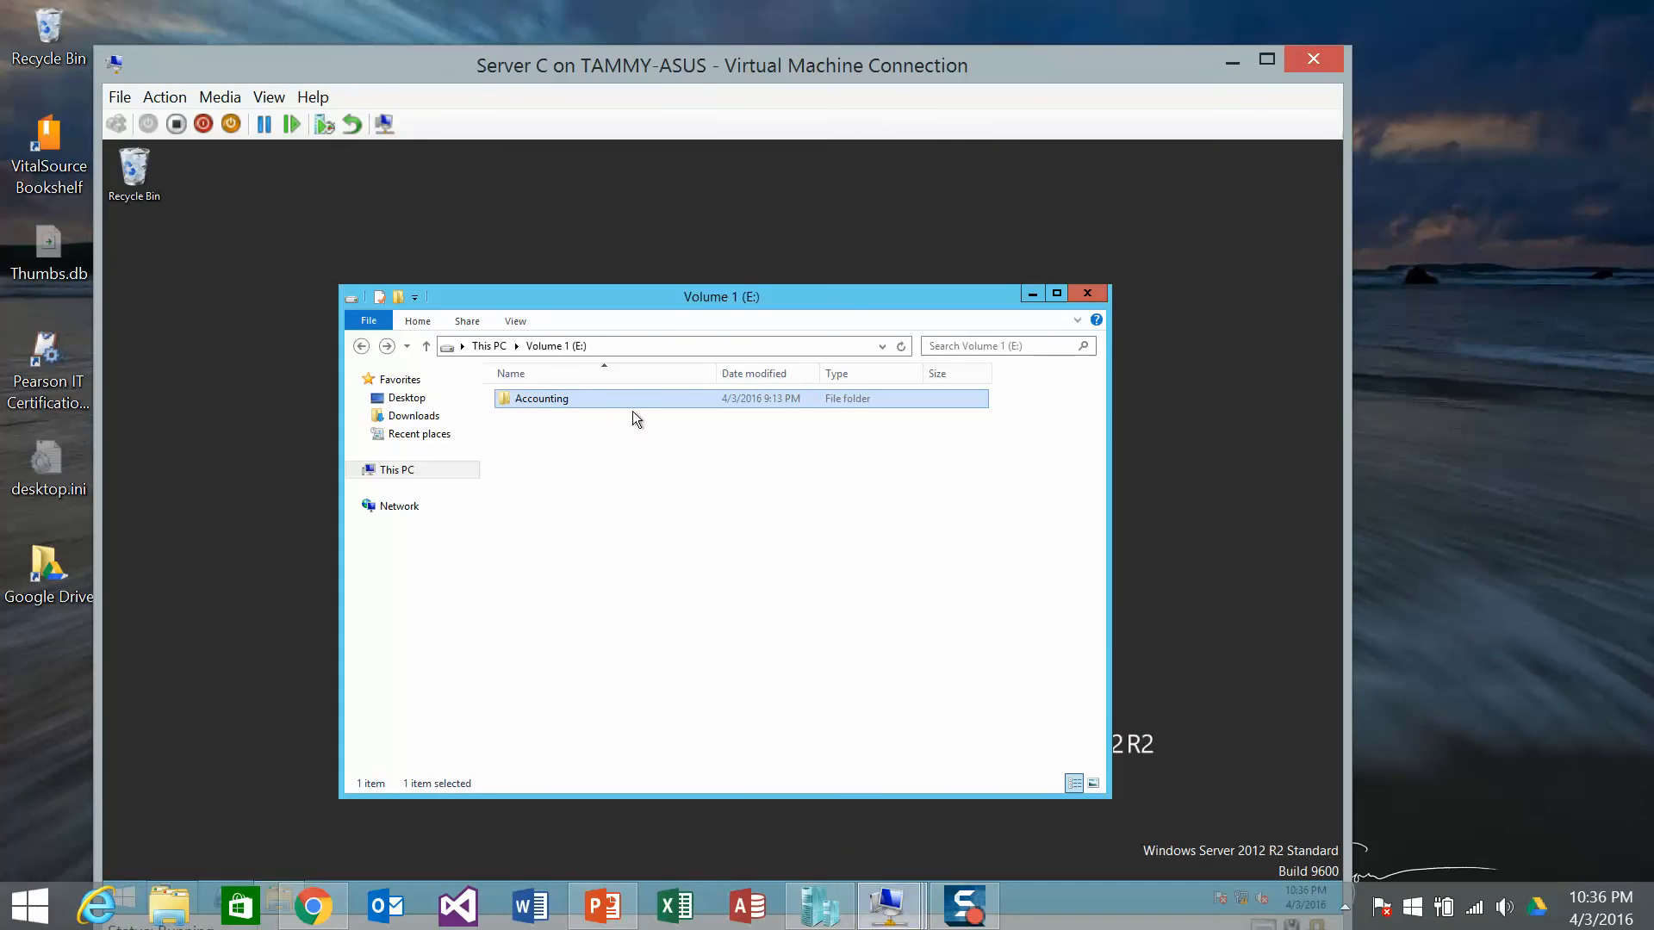
pyautogui.doubleClick(540, 400)
pyautogui.doubleClick(529, 398)
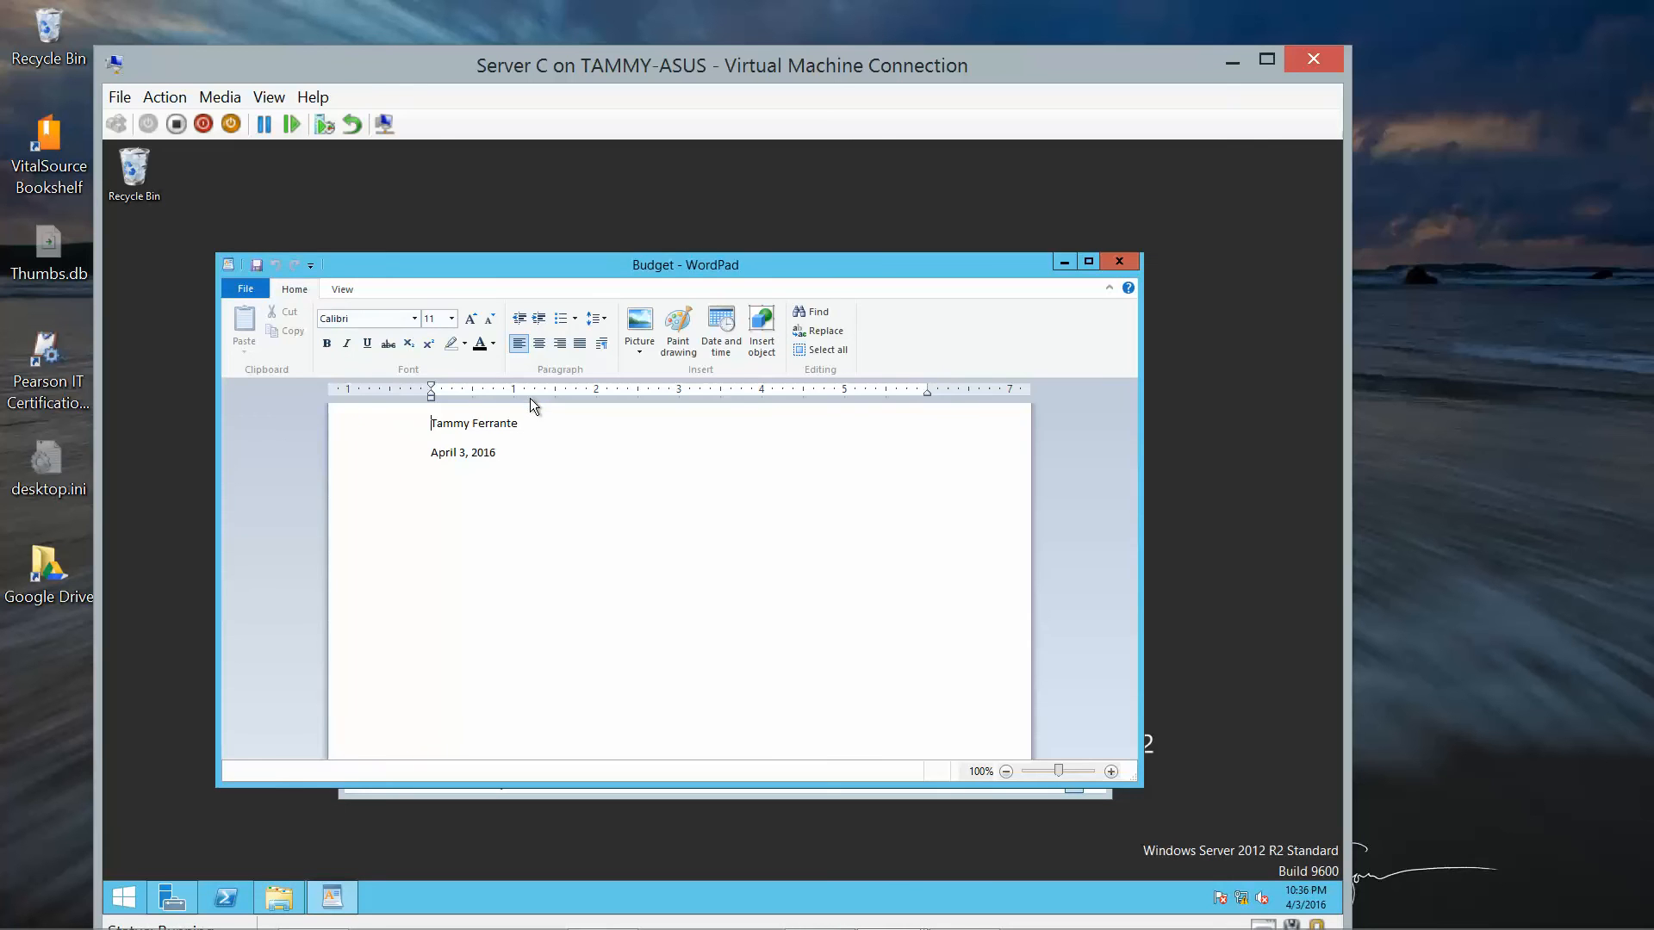
pyautogui.press('Return')
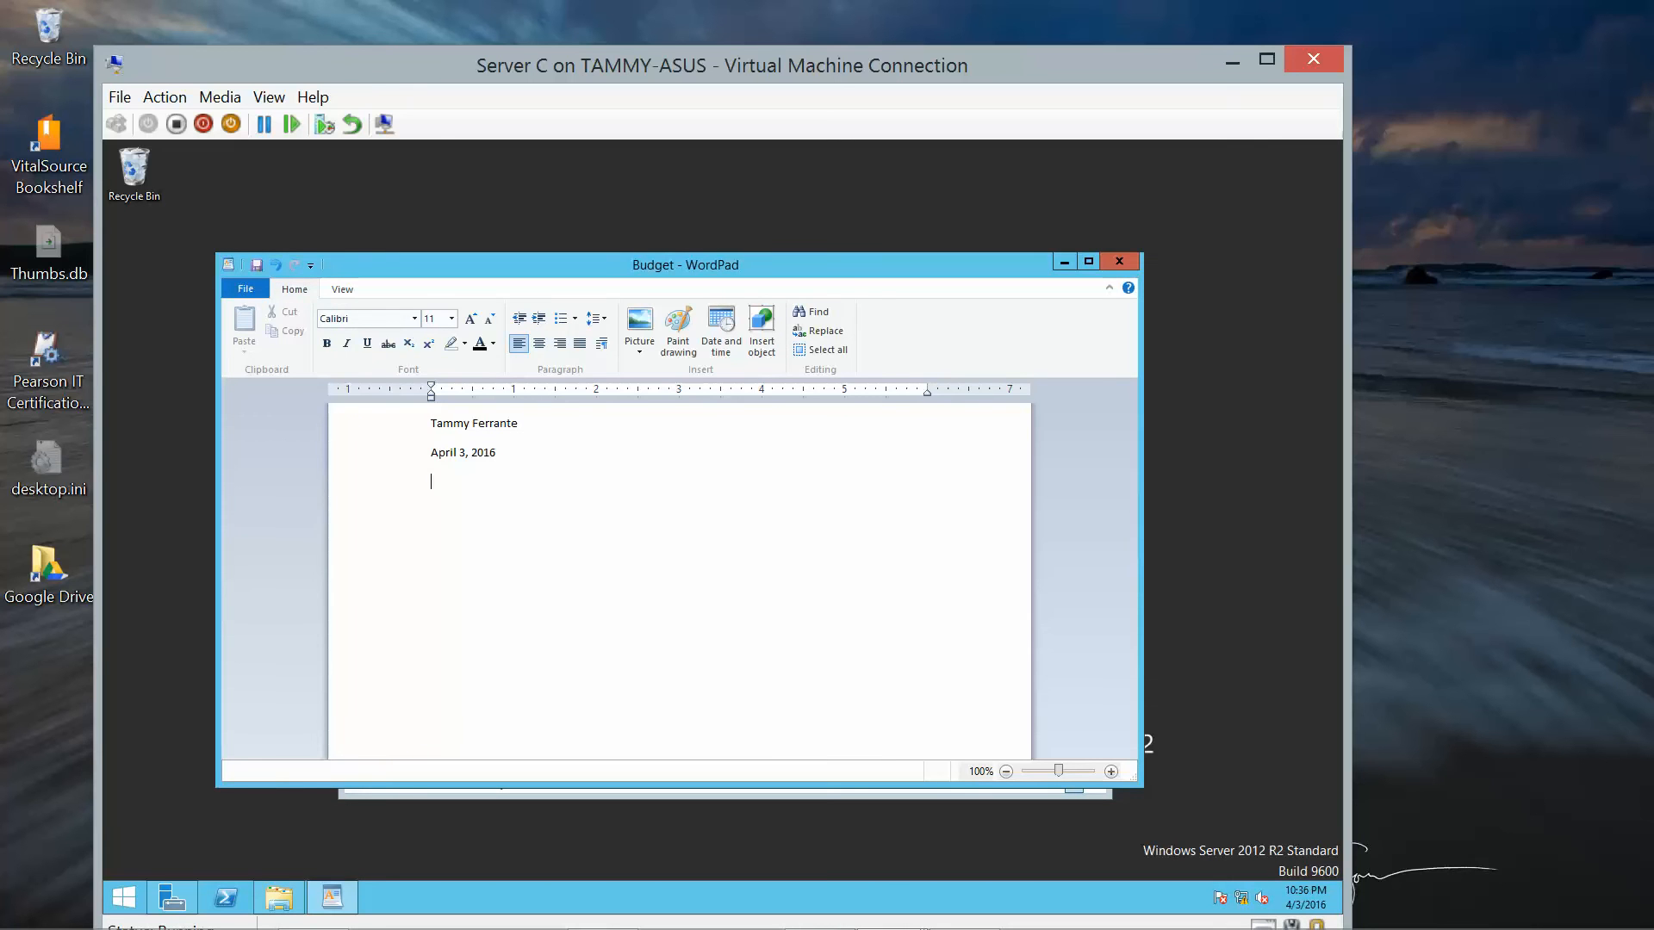
pyautogui.write('Student A')
# Save Budget, then close WordPad and the Accounting folder window.
pyautogui.click(257, 286)
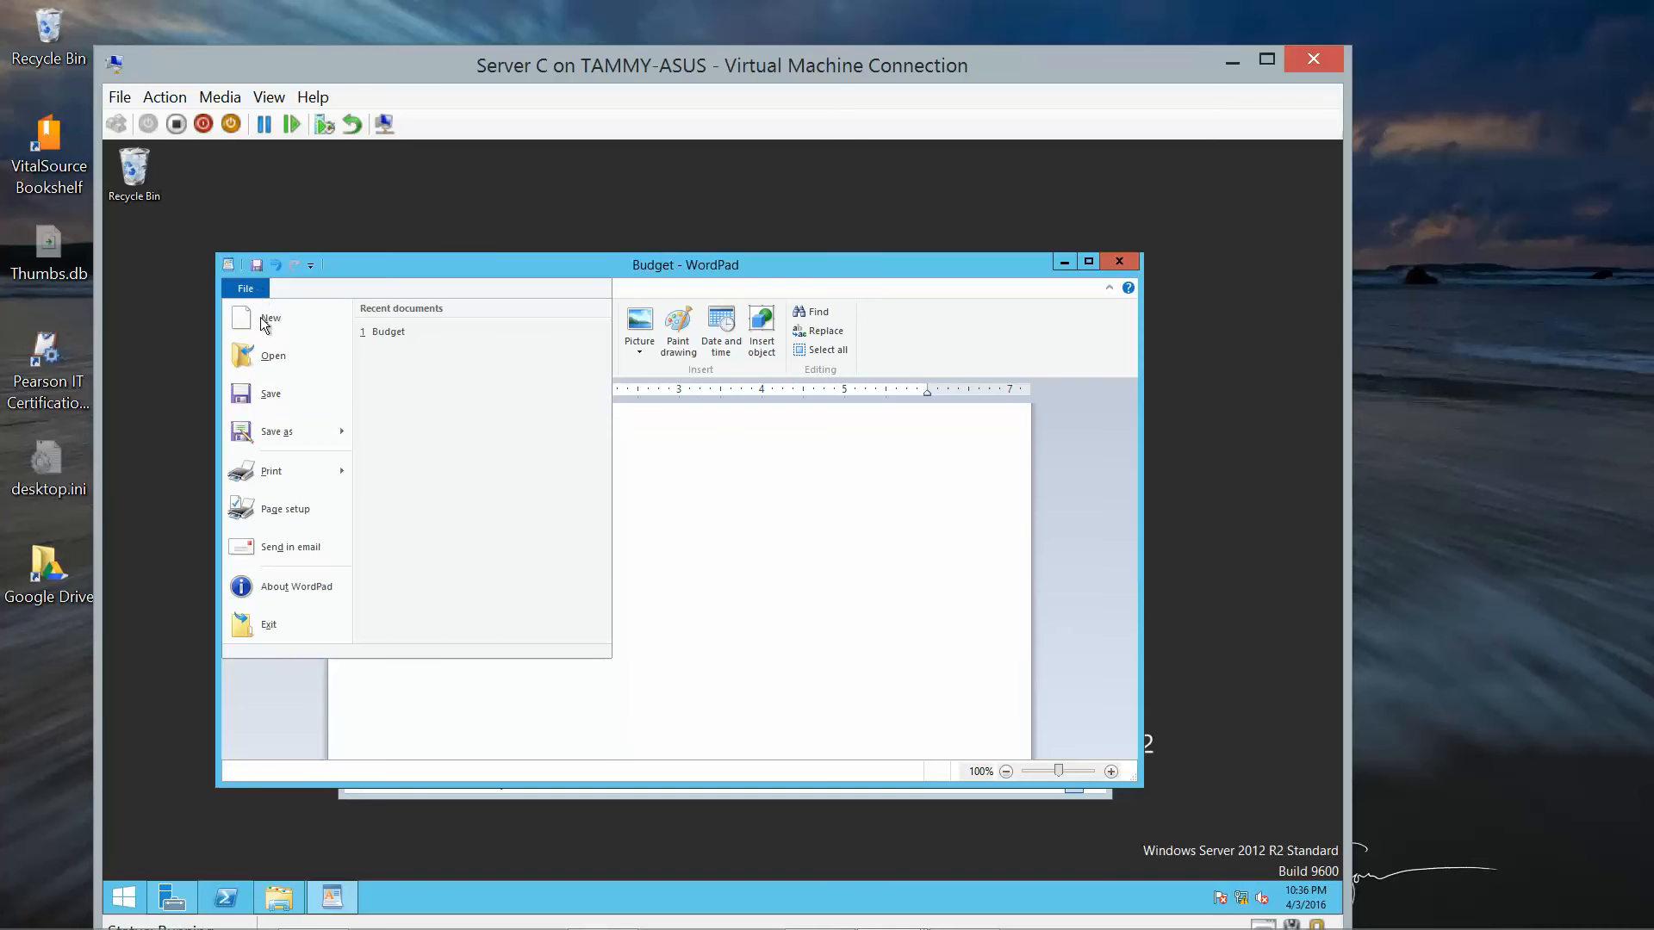
pyautogui.click(277, 406)
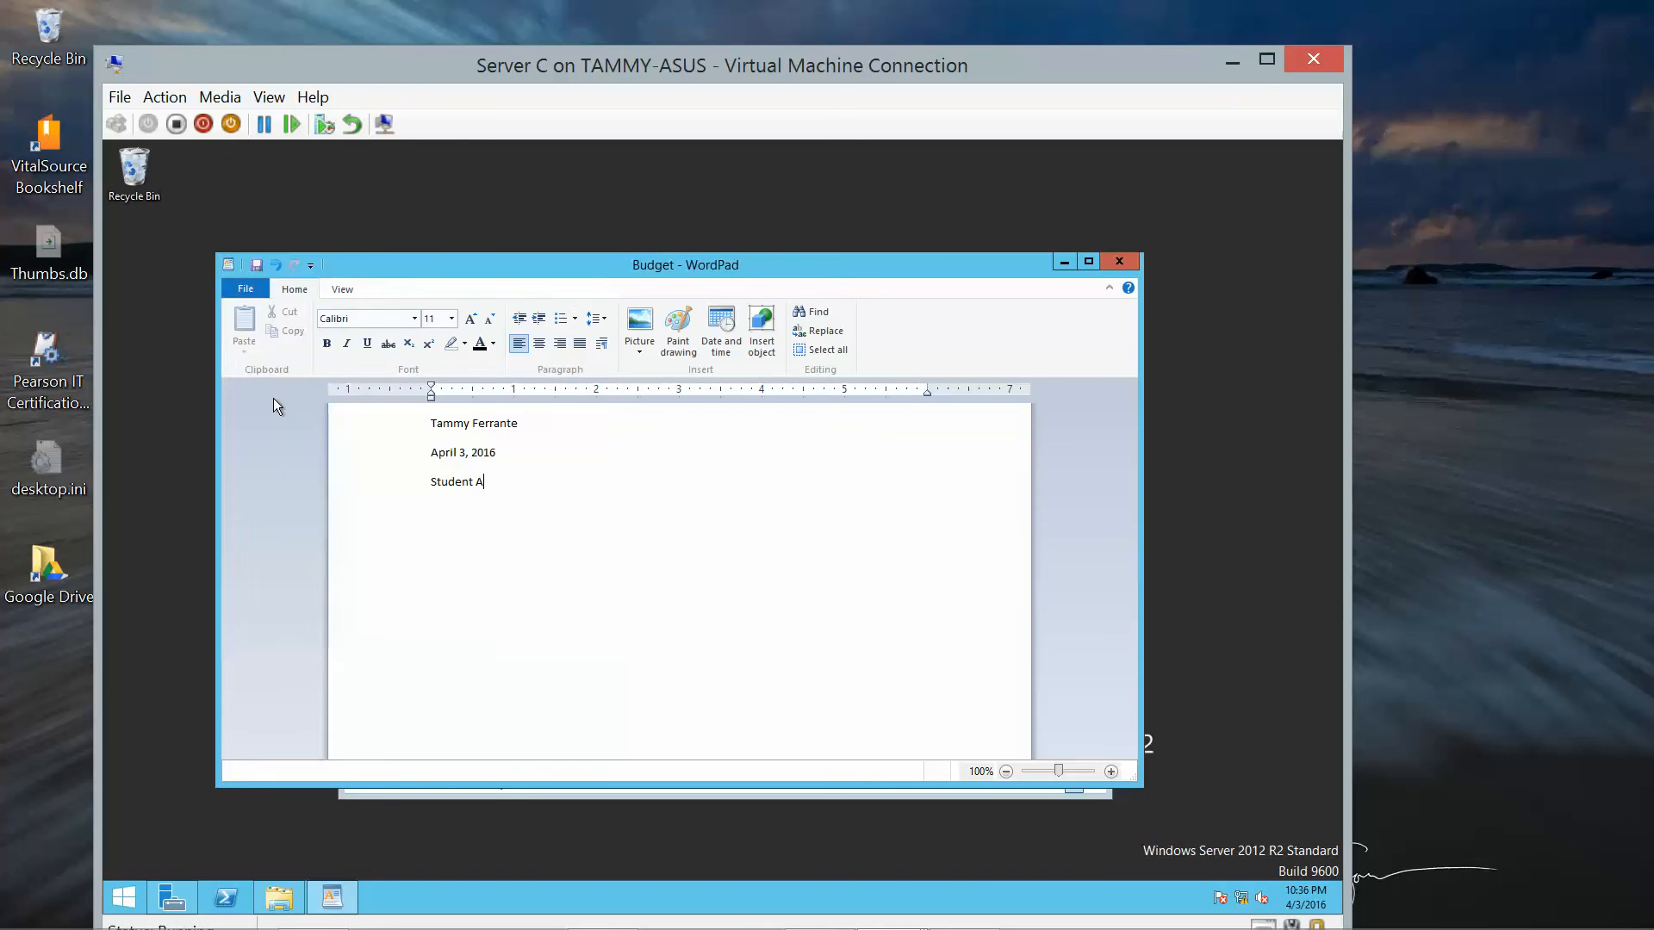
pyautogui.click(1122, 263)
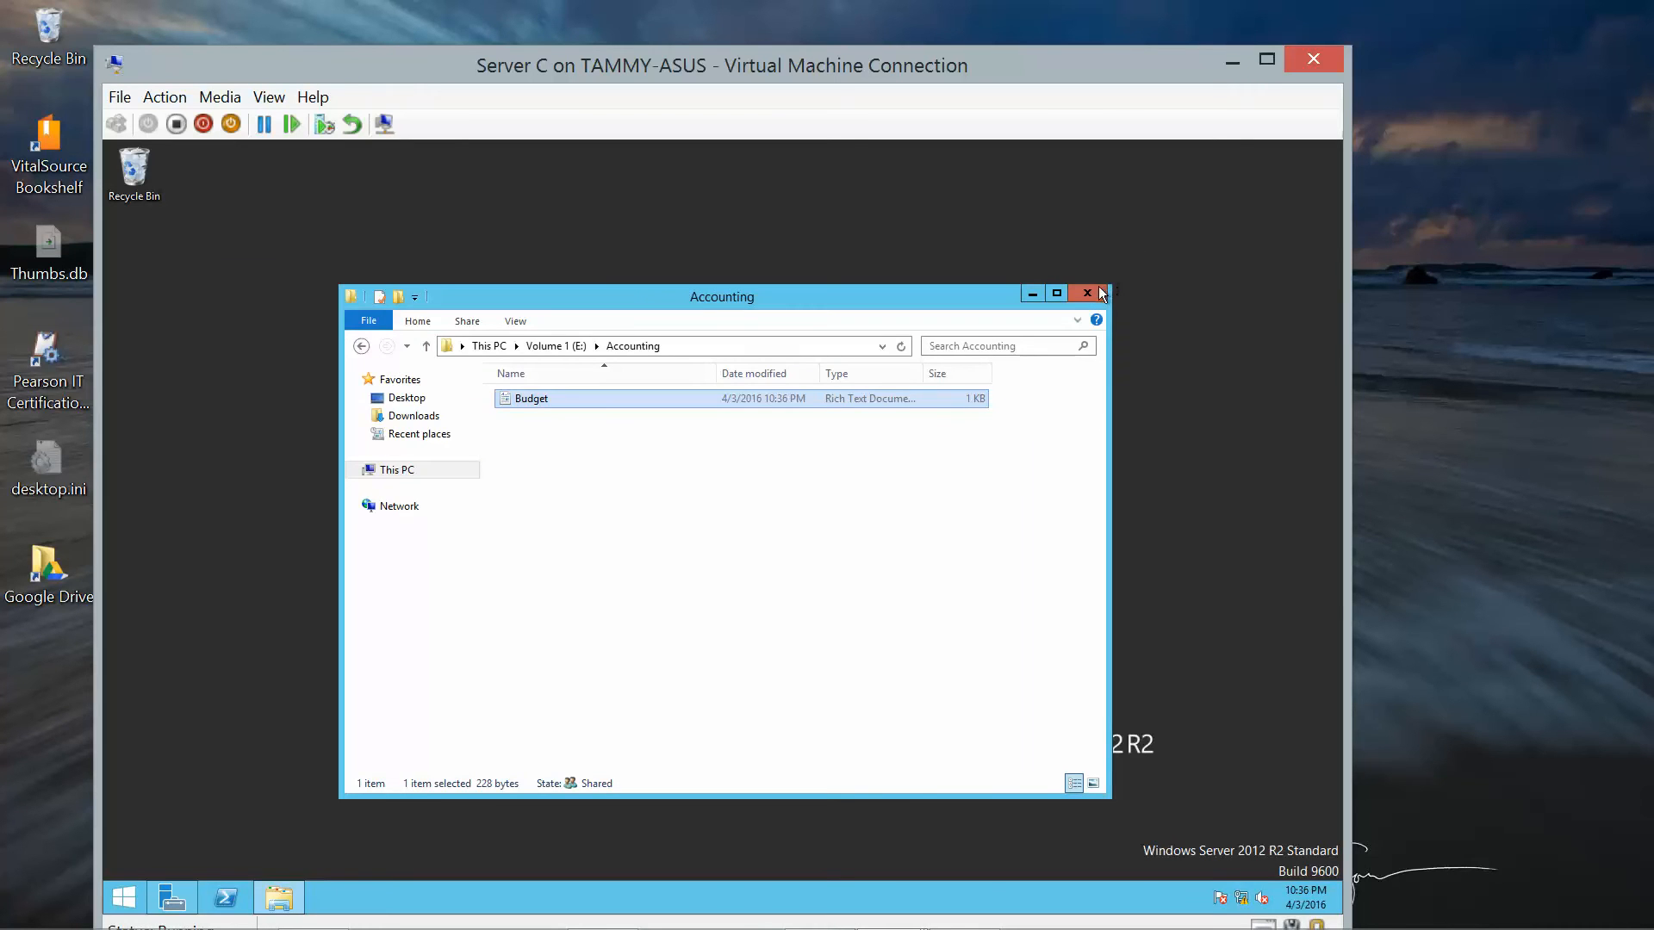
pyautogui.click(1099, 293)
# Open E:\Accounting's Security permissions and its editable permissions list showing both student accounts.
pyautogui.moveTo(827, 921)
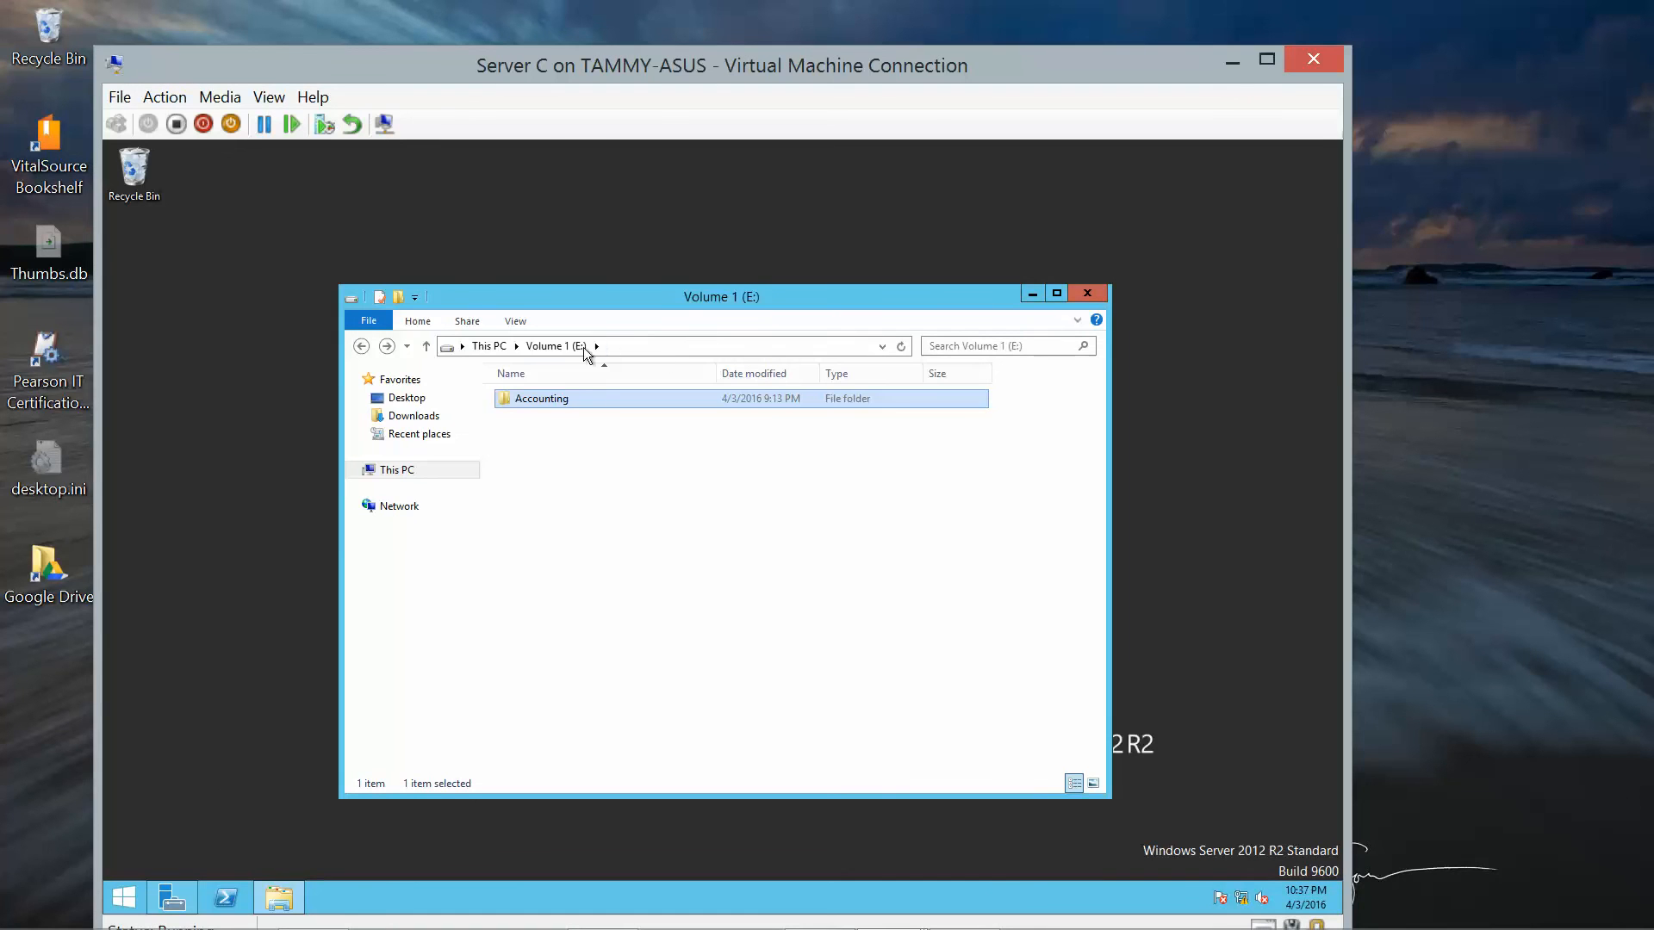
pyautogui.rightClick(546, 400)
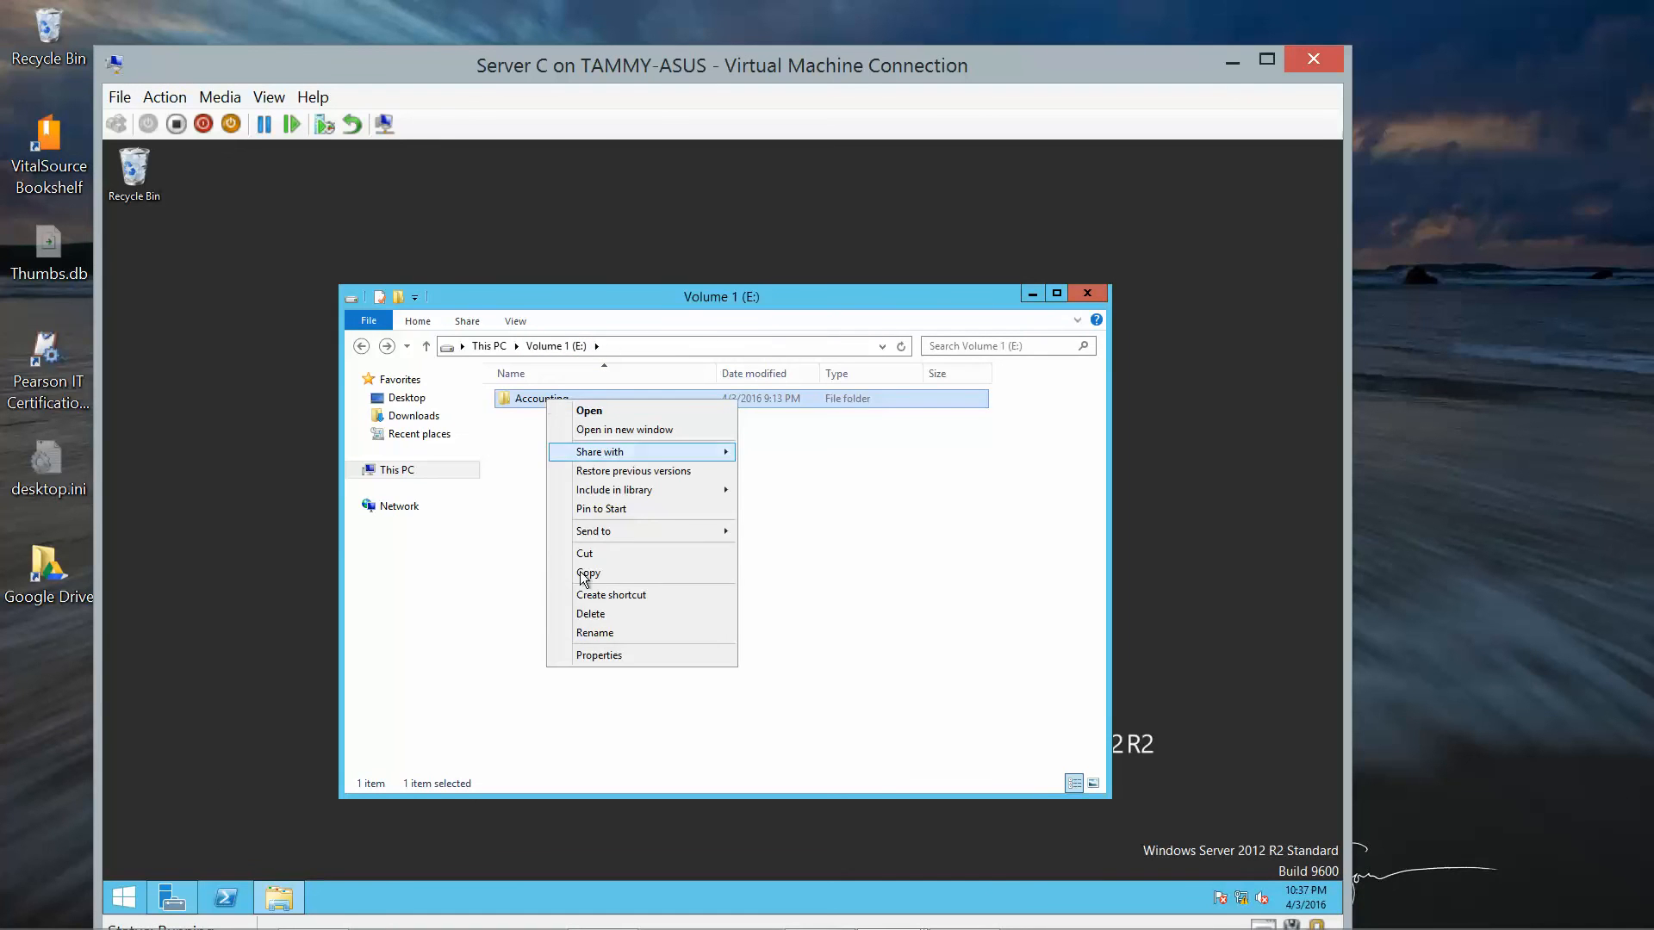
pyautogui.click(603, 655)
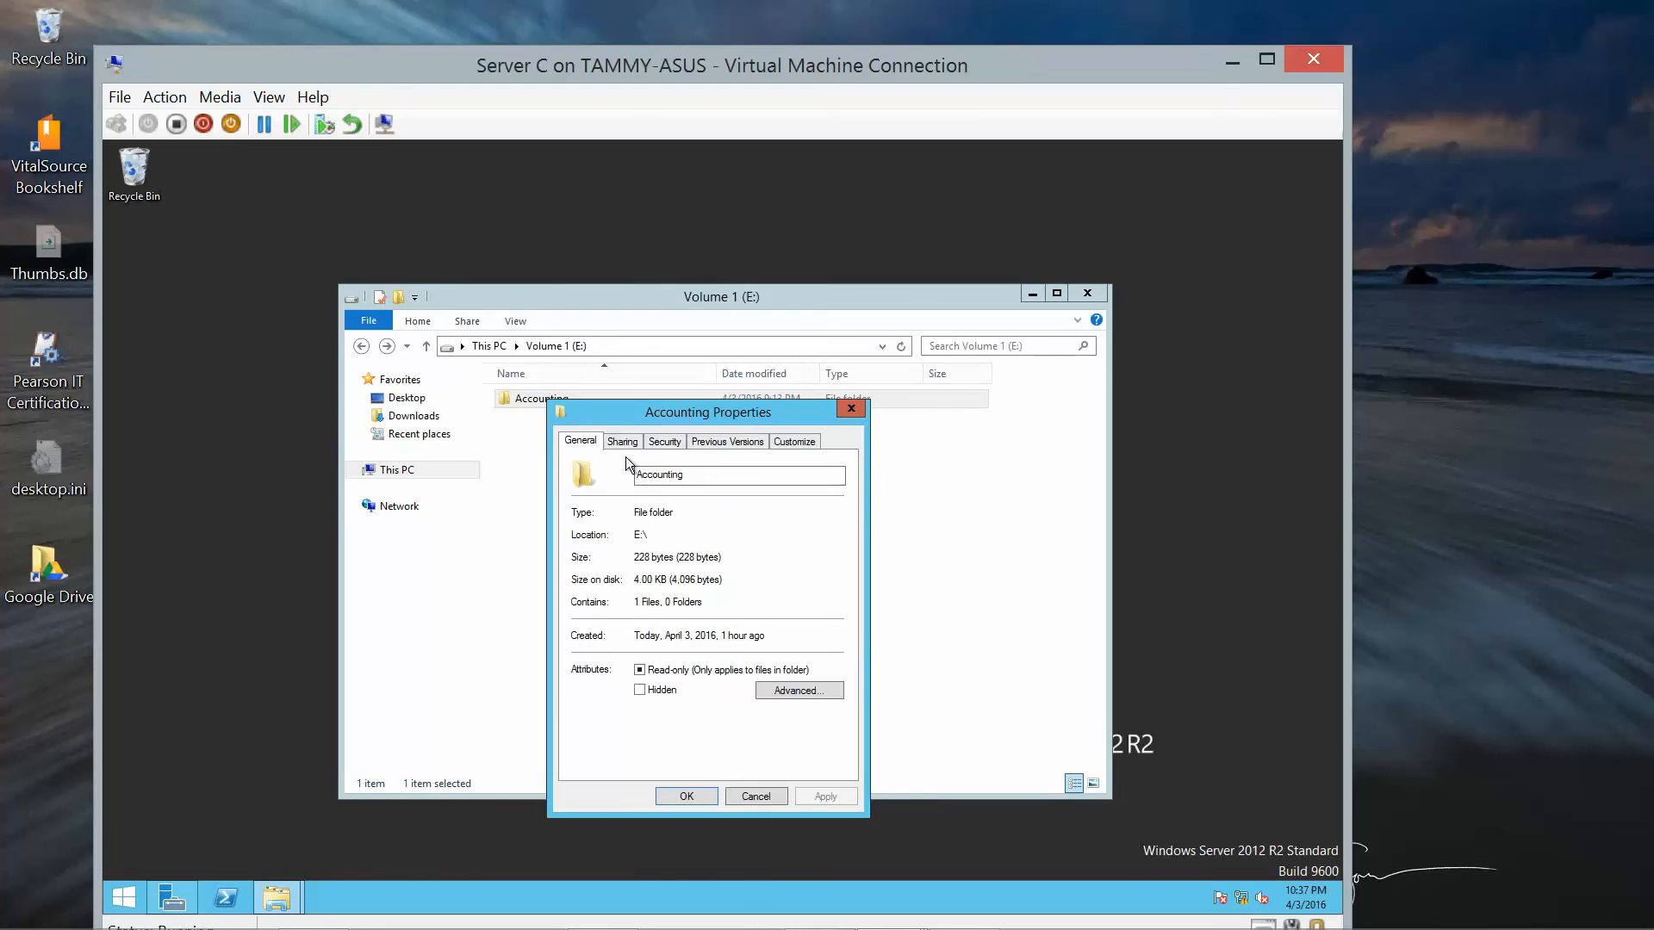
pyautogui.click(657, 442)
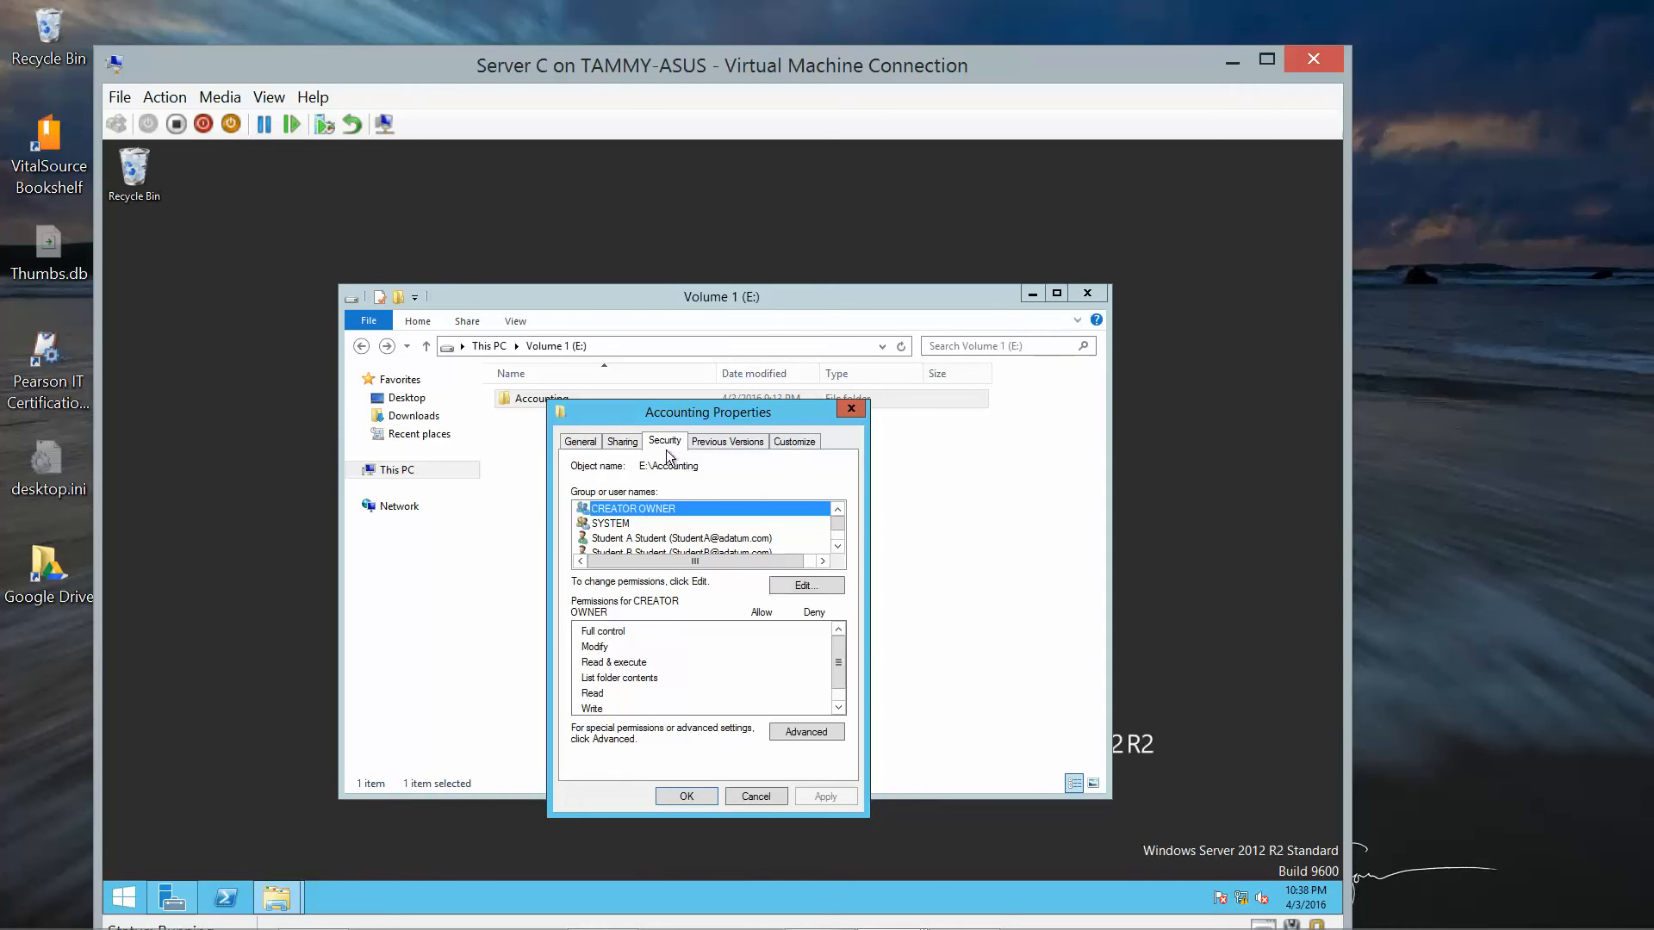
pyautogui.click(837, 546)
pyautogui.click(838, 546)
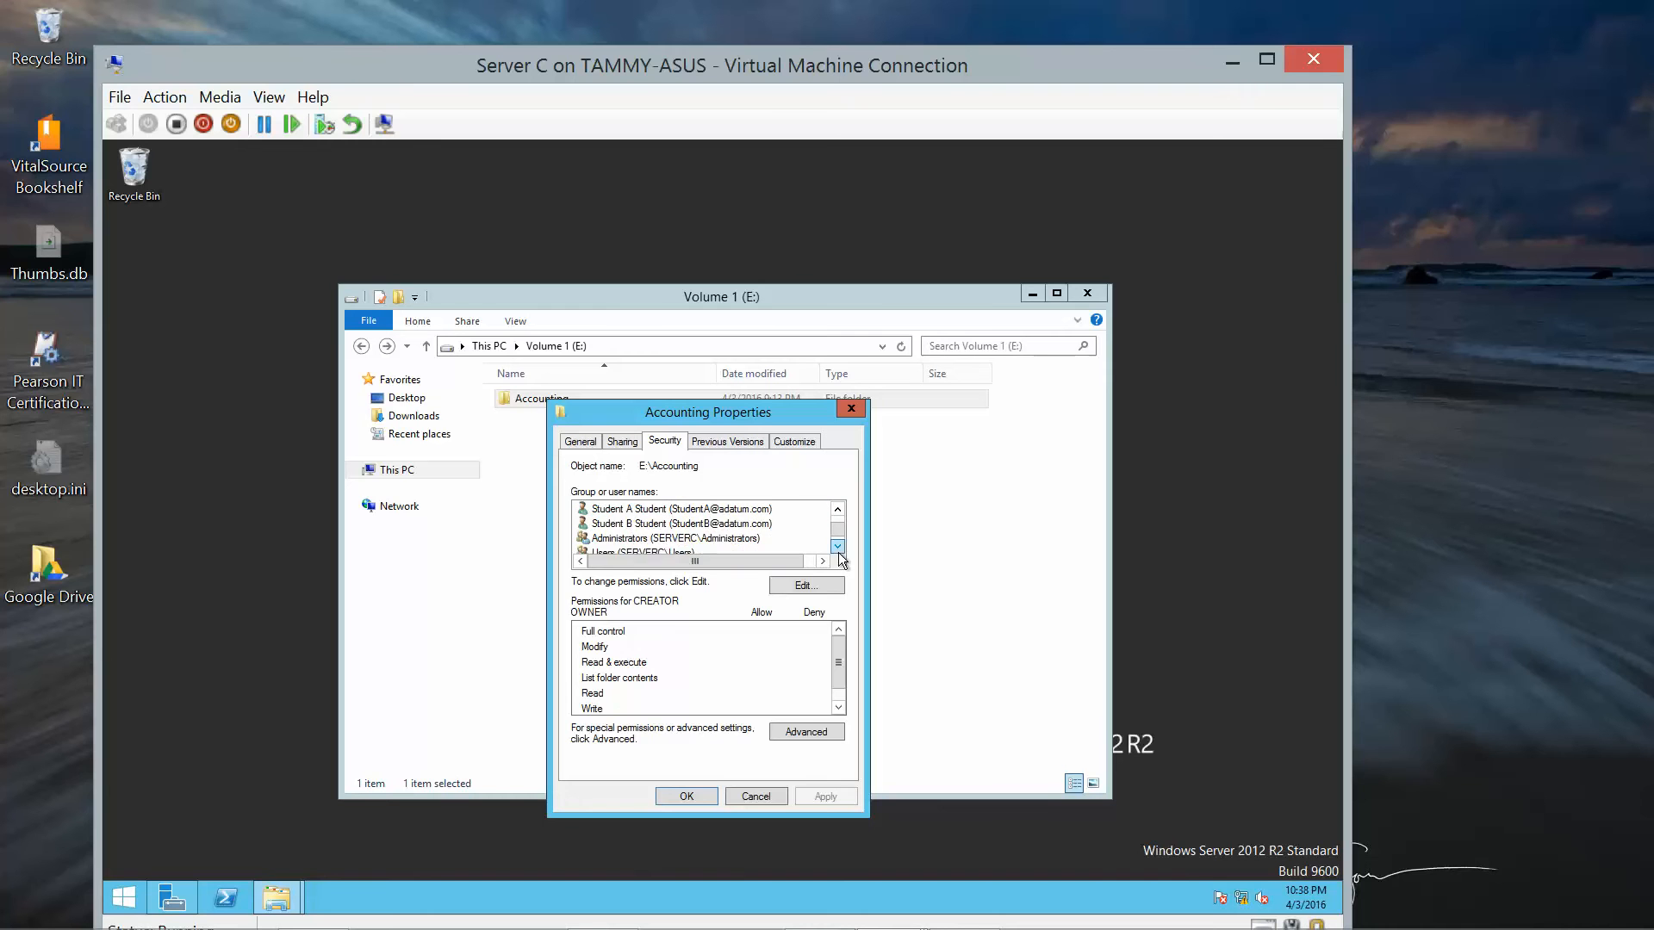
pyautogui.click(838, 546)
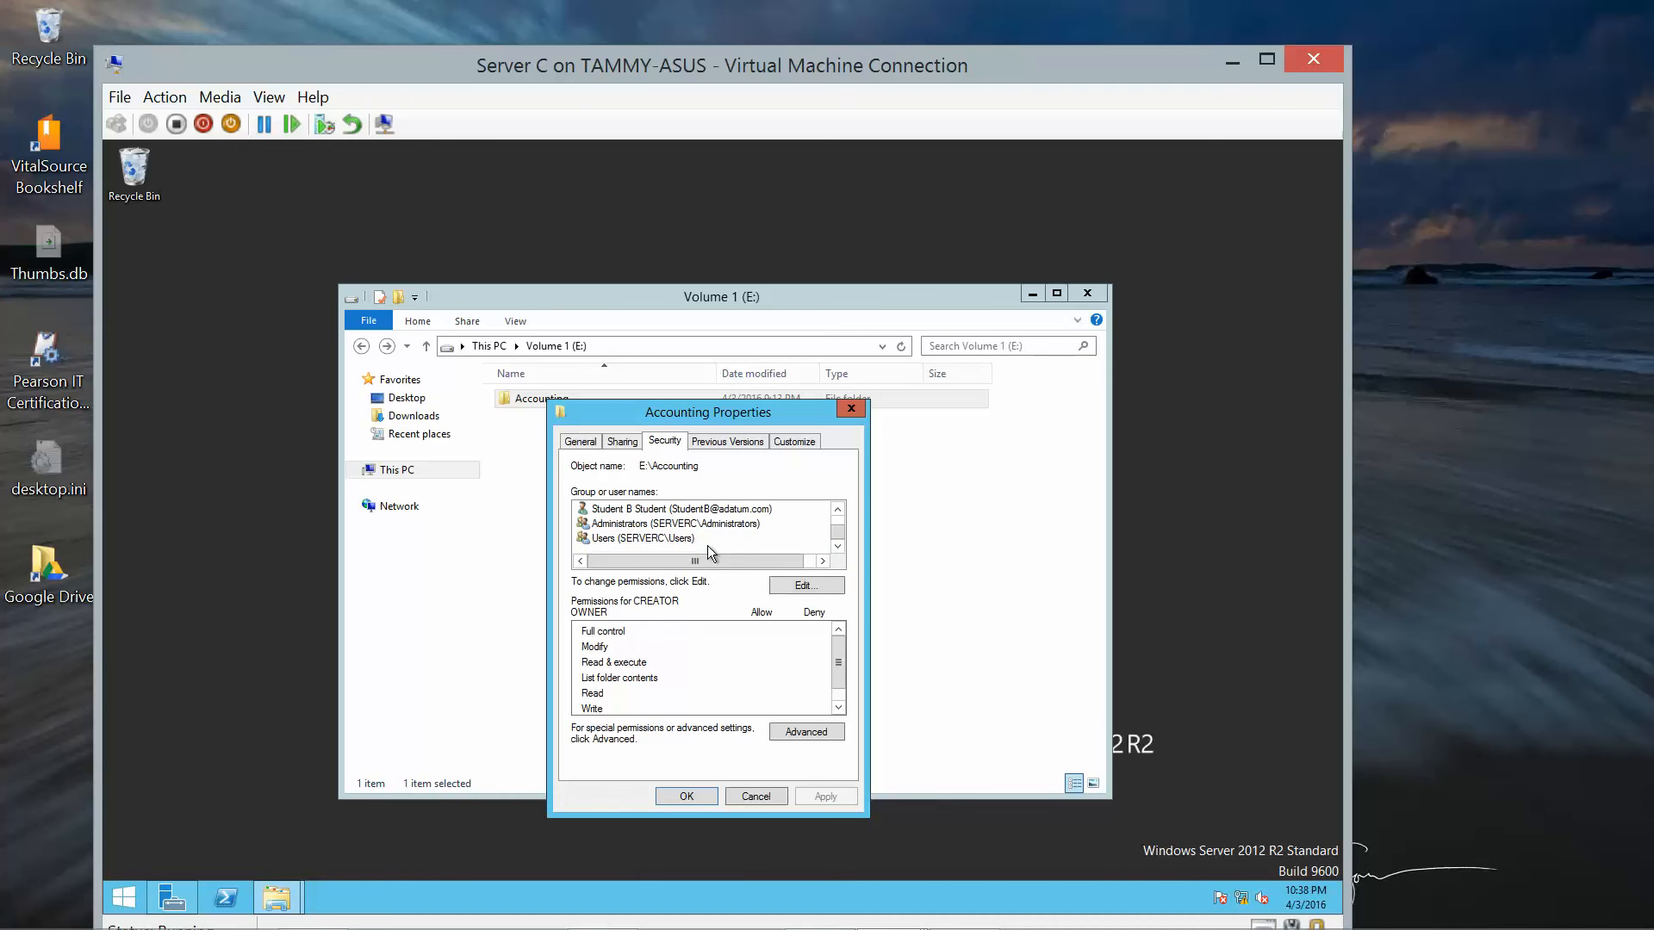
pyautogui.click(806, 585)
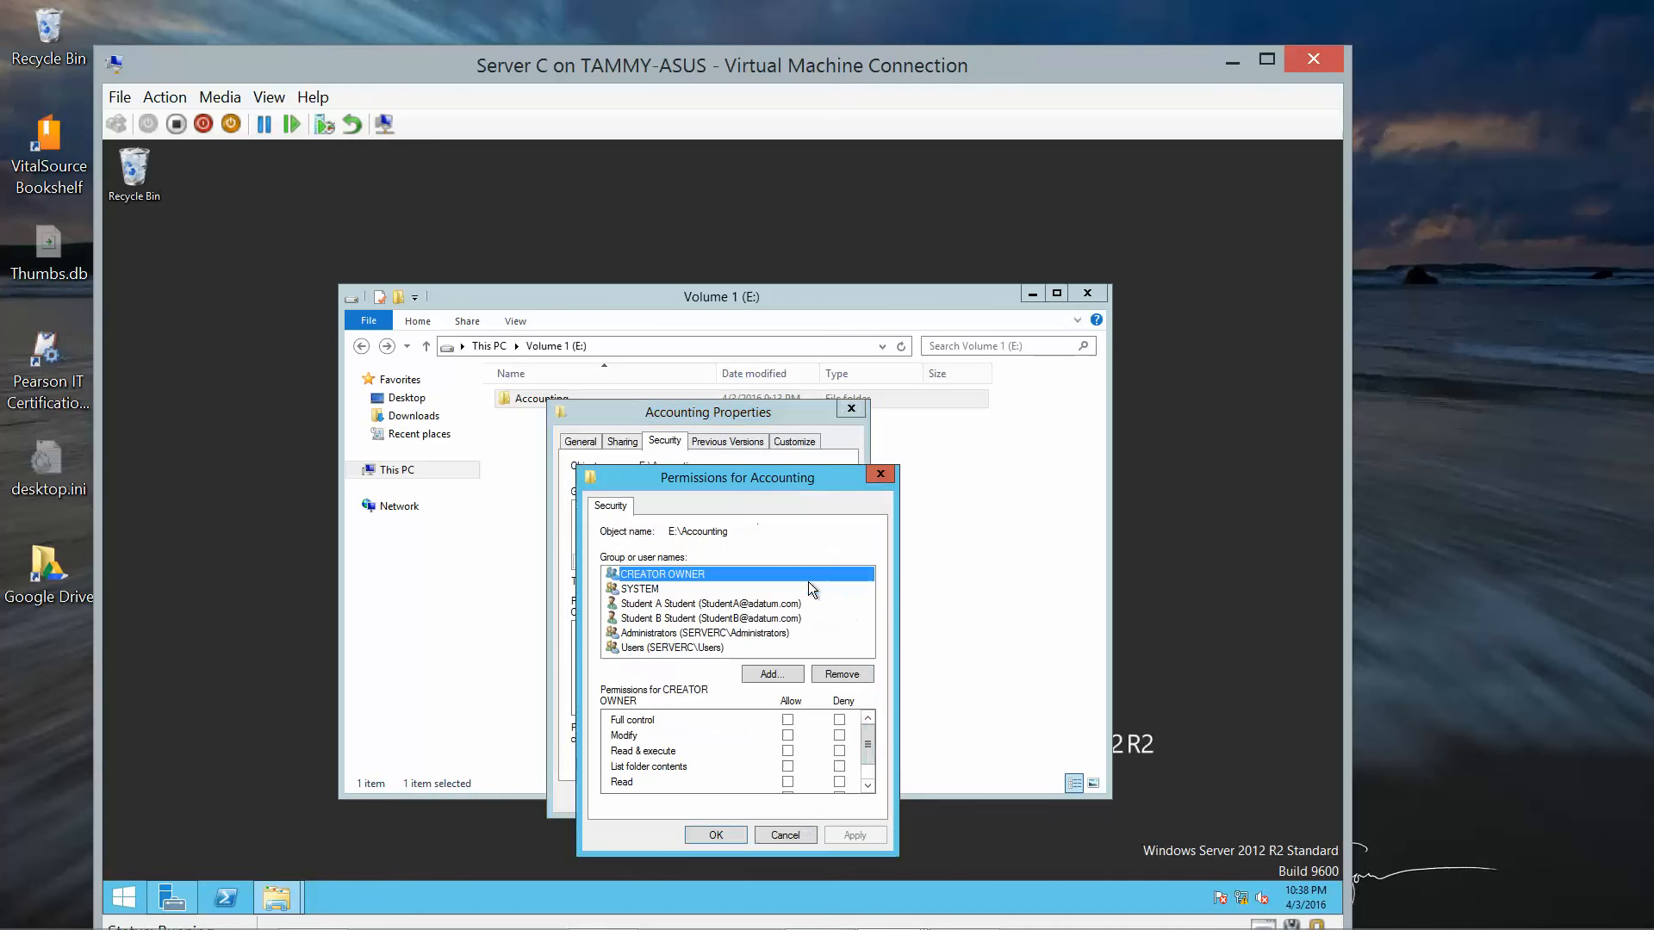
# Add the Domain Users group to E:\Accounting and tick Allow for Full control.
pyautogui.click(771, 673)
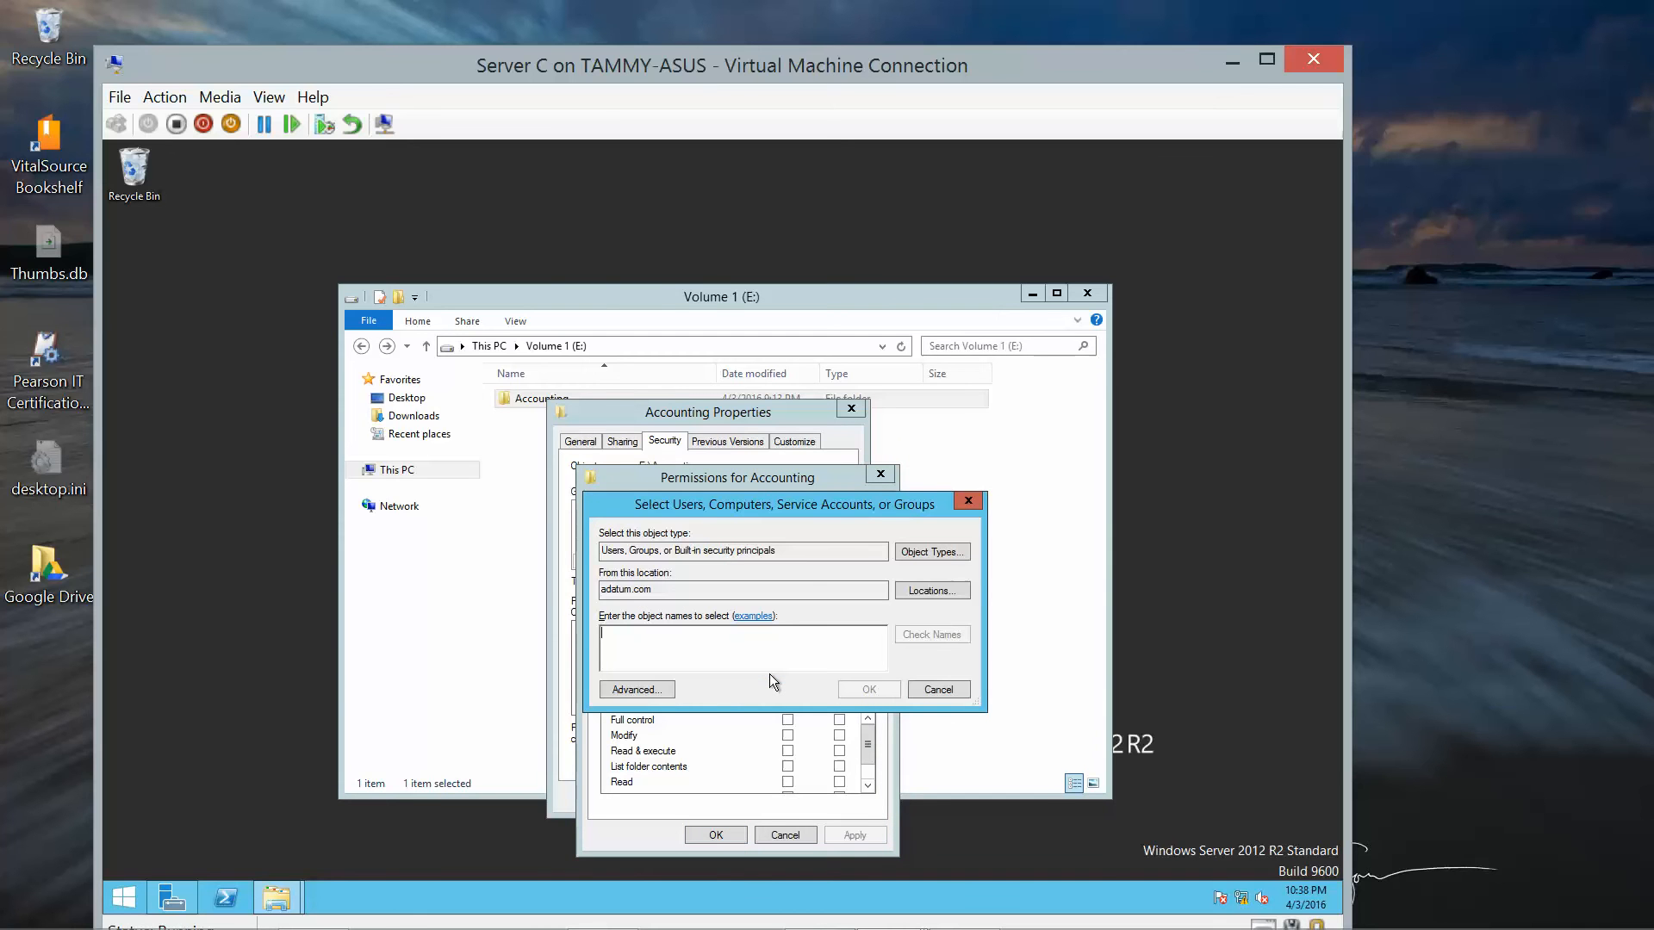
pyautogui.write('domai')
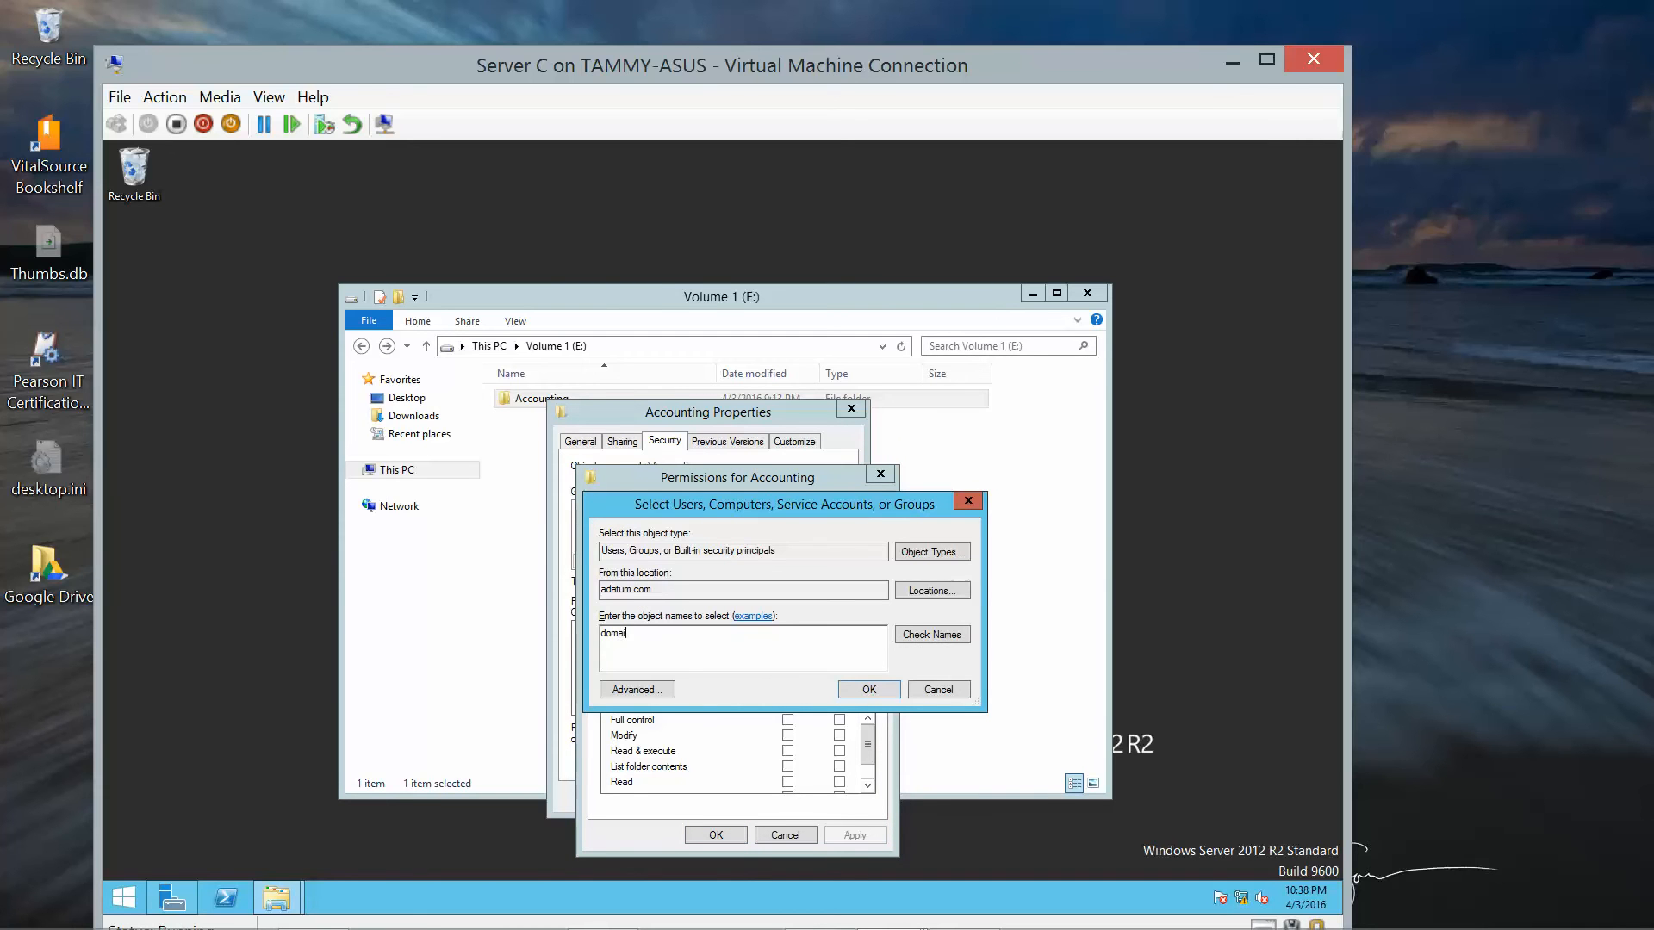
pyautogui.write('n users')
pyautogui.click(925, 637)
pyautogui.click(868, 690)
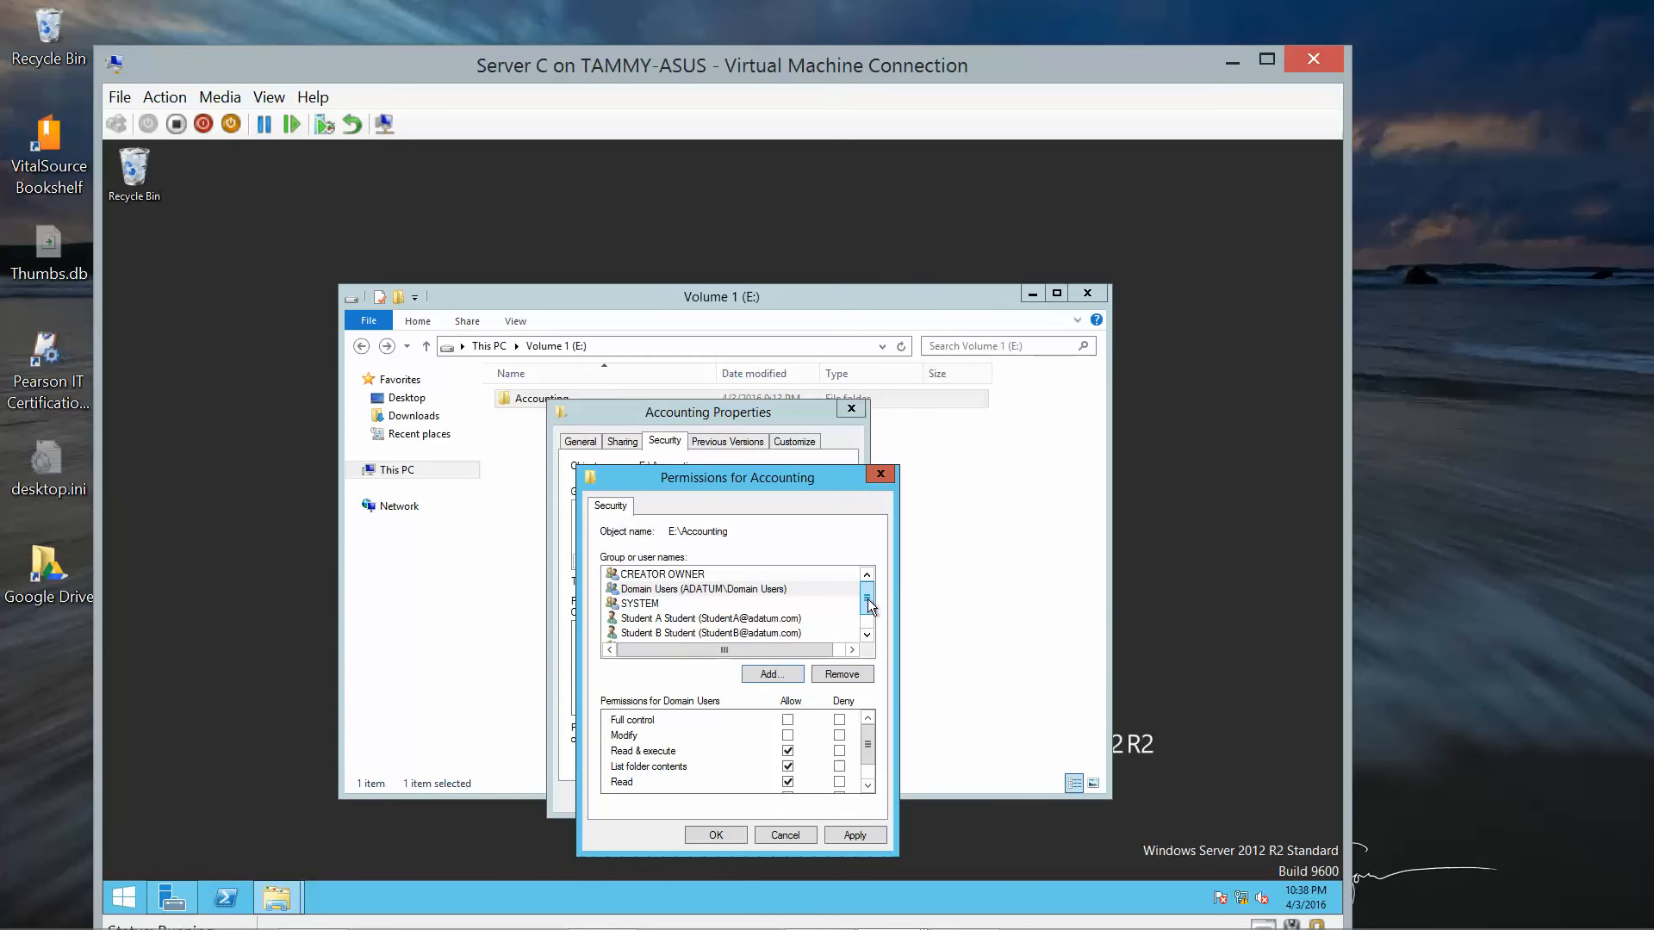
pyautogui.click(748, 589)
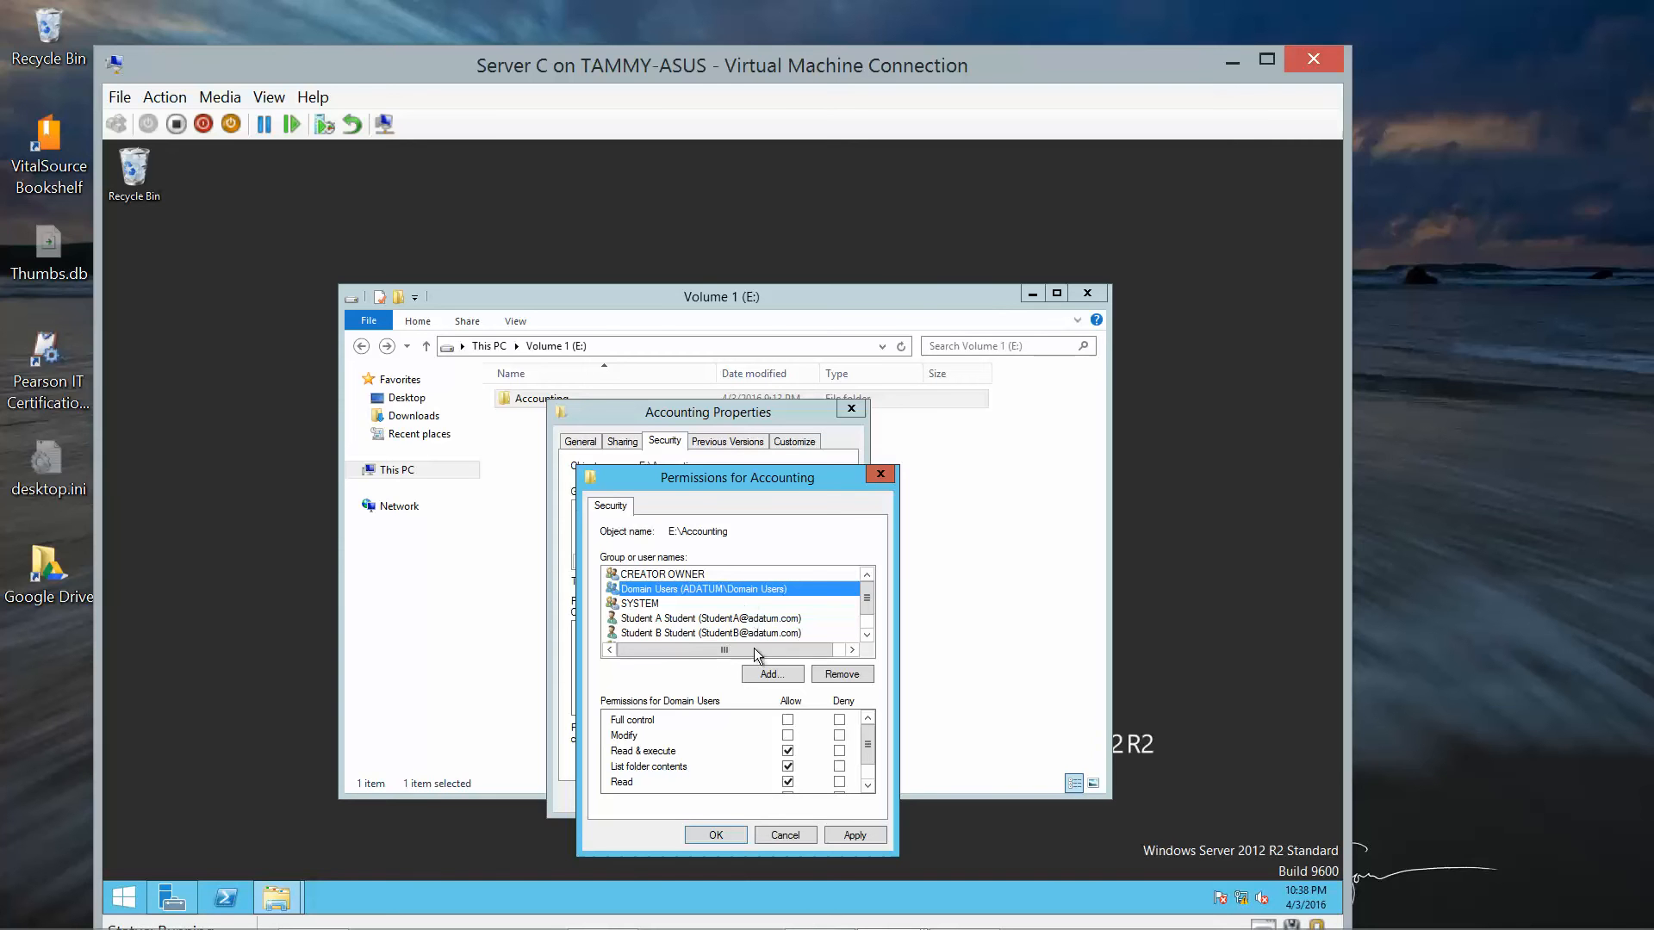
pyautogui.click(787, 720)
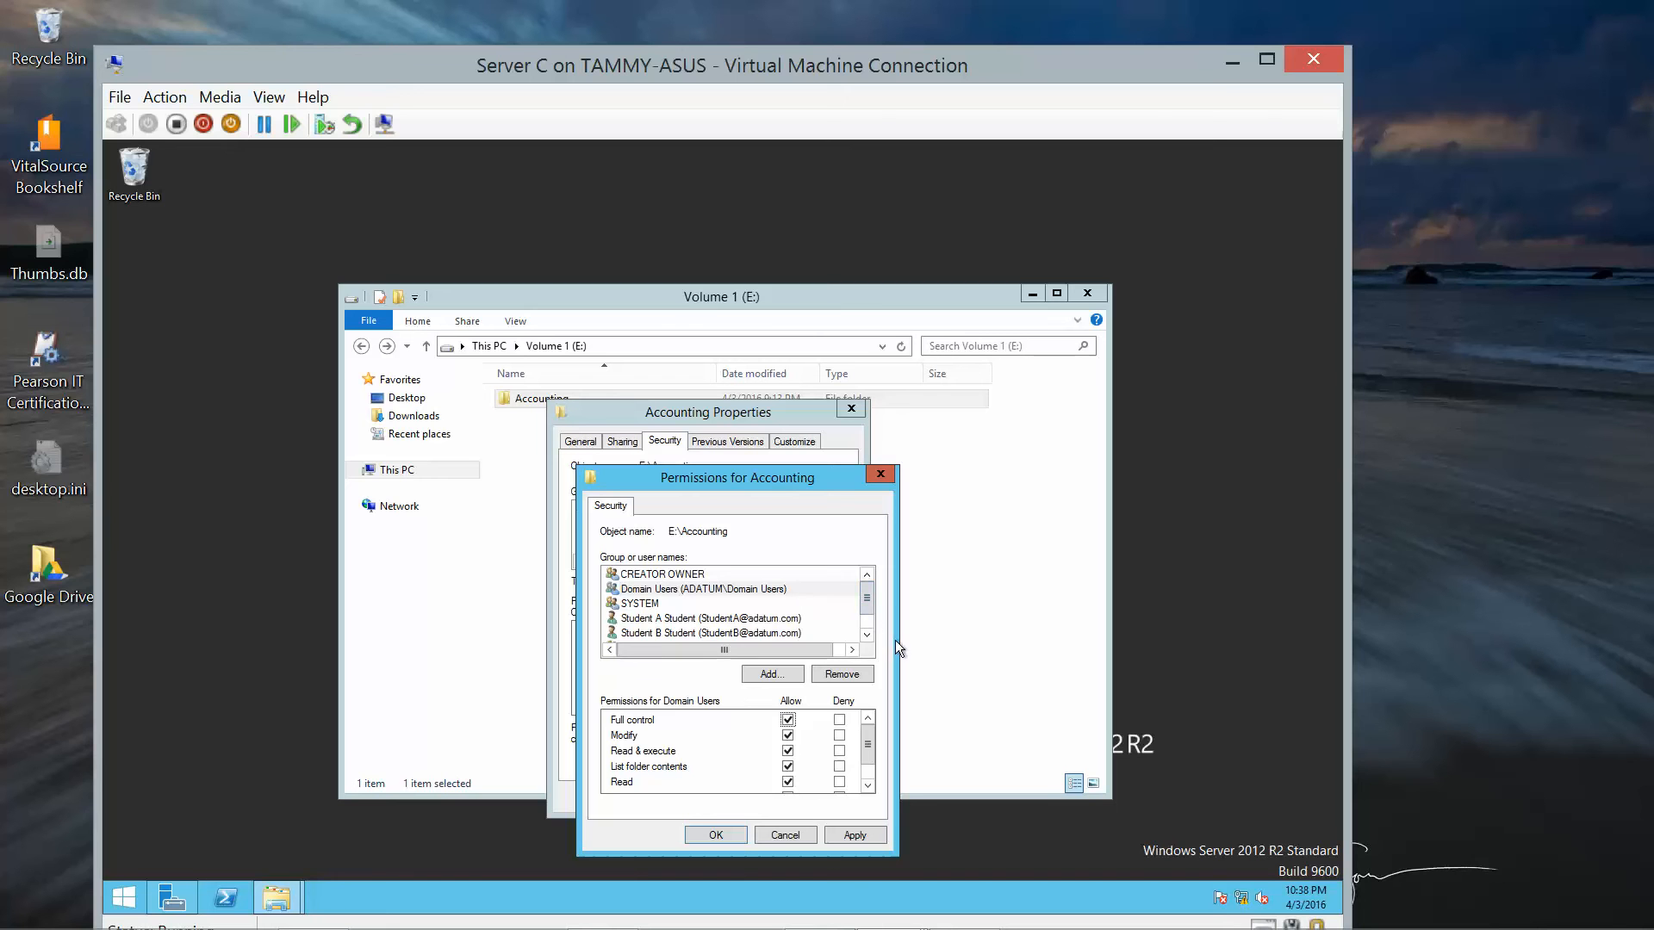
pyautogui.click(868, 635)
pyautogui.click(868, 636)
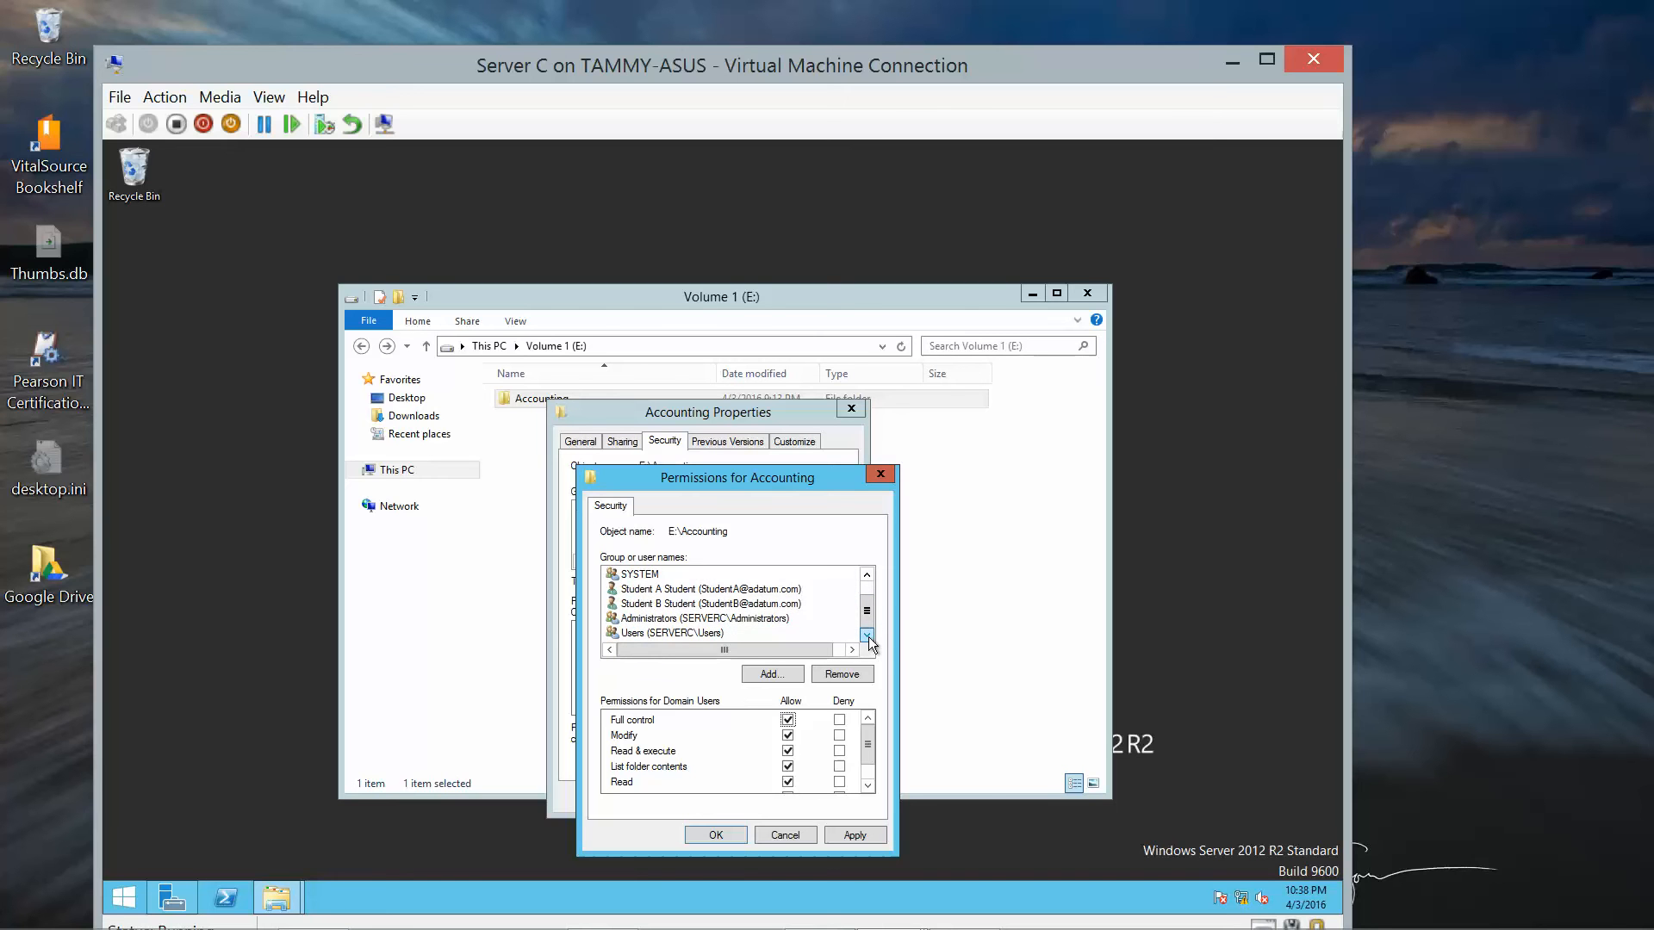
# Add the Domain Admins group to E:\Accounting with Full control allowed, and save the permissions.
pyautogui.click(767, 675)
pyautogui.write('d')
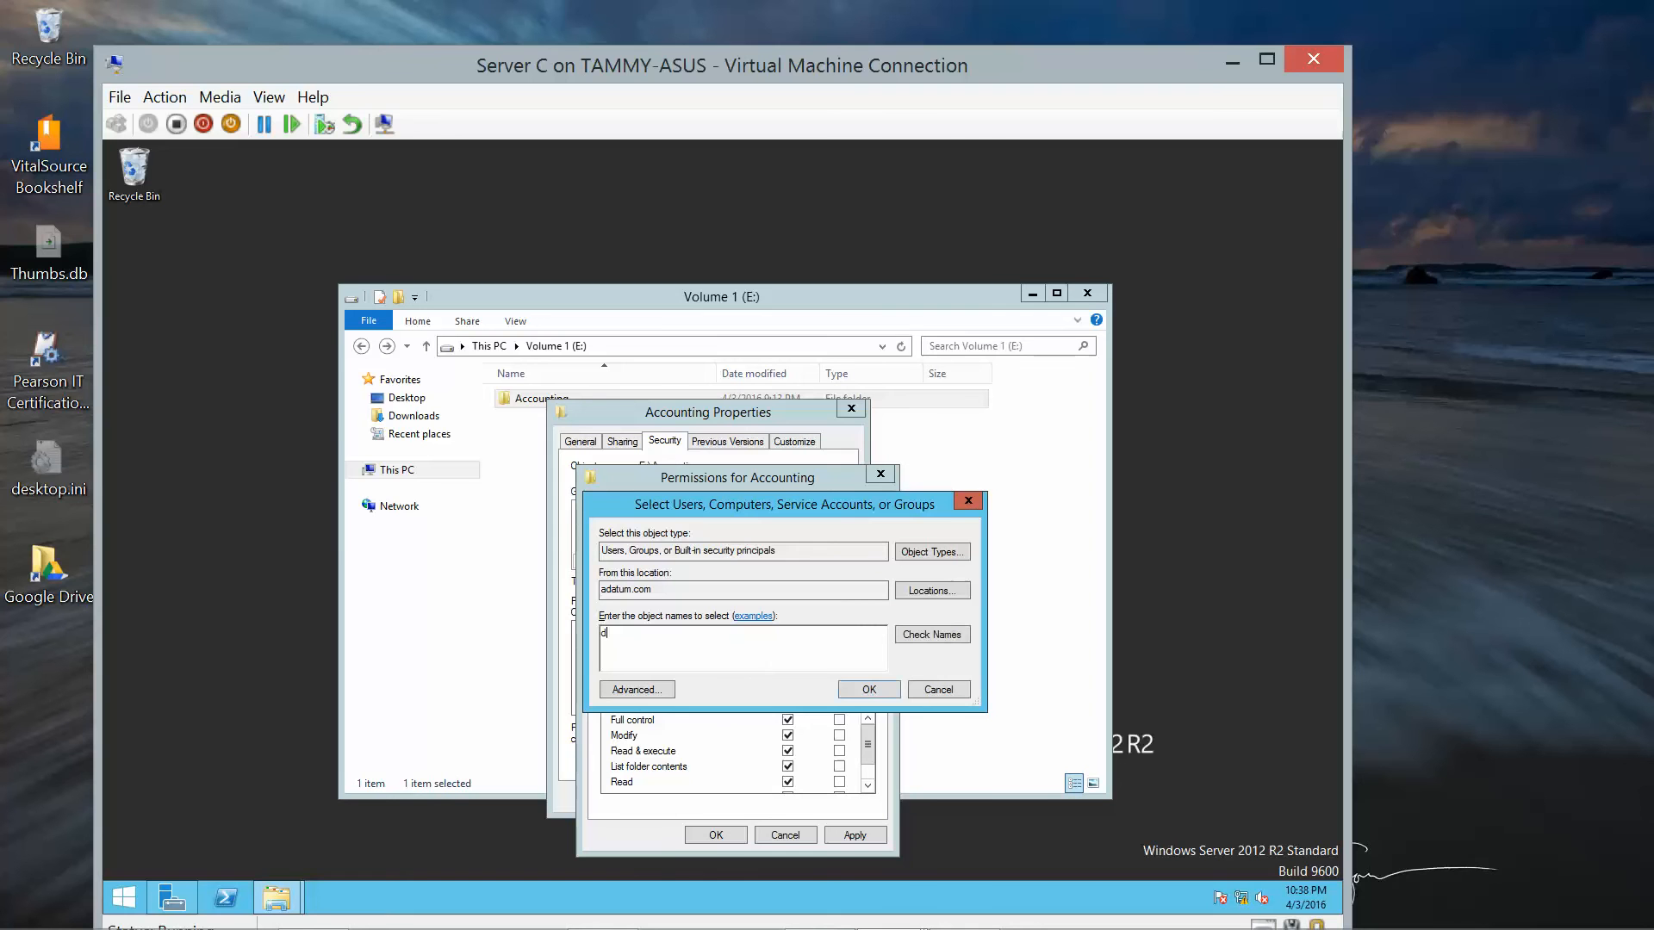
pyautogui.write('omain admins')
pyautogui.click(913, 637)
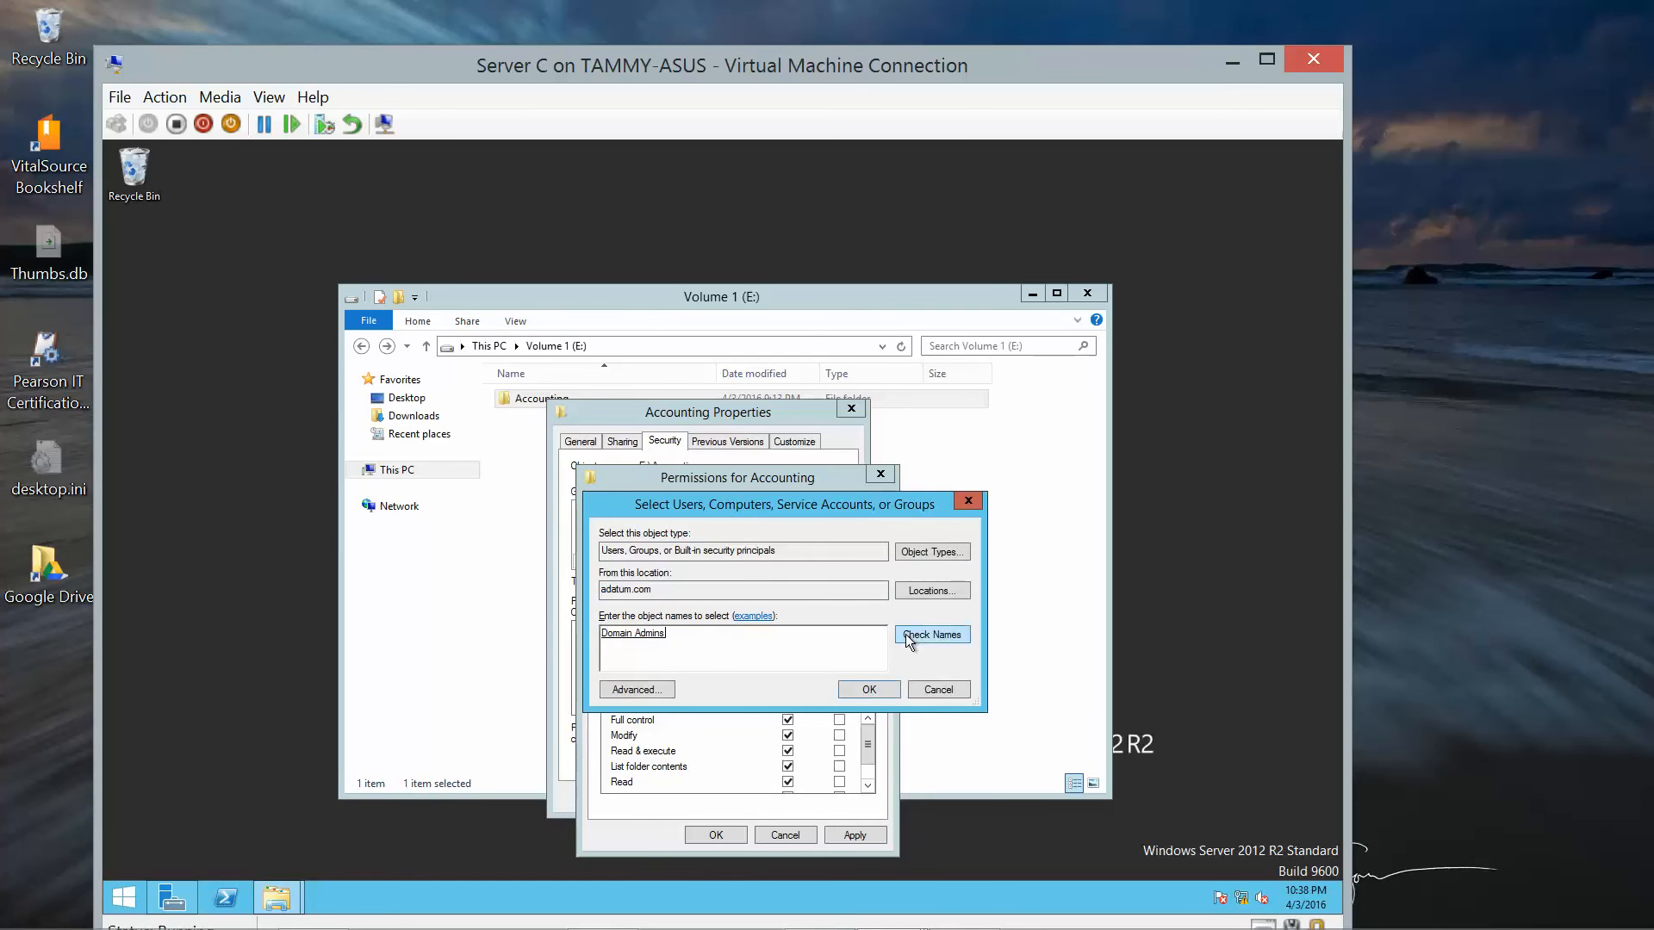
pyautogui.click(866, 690)
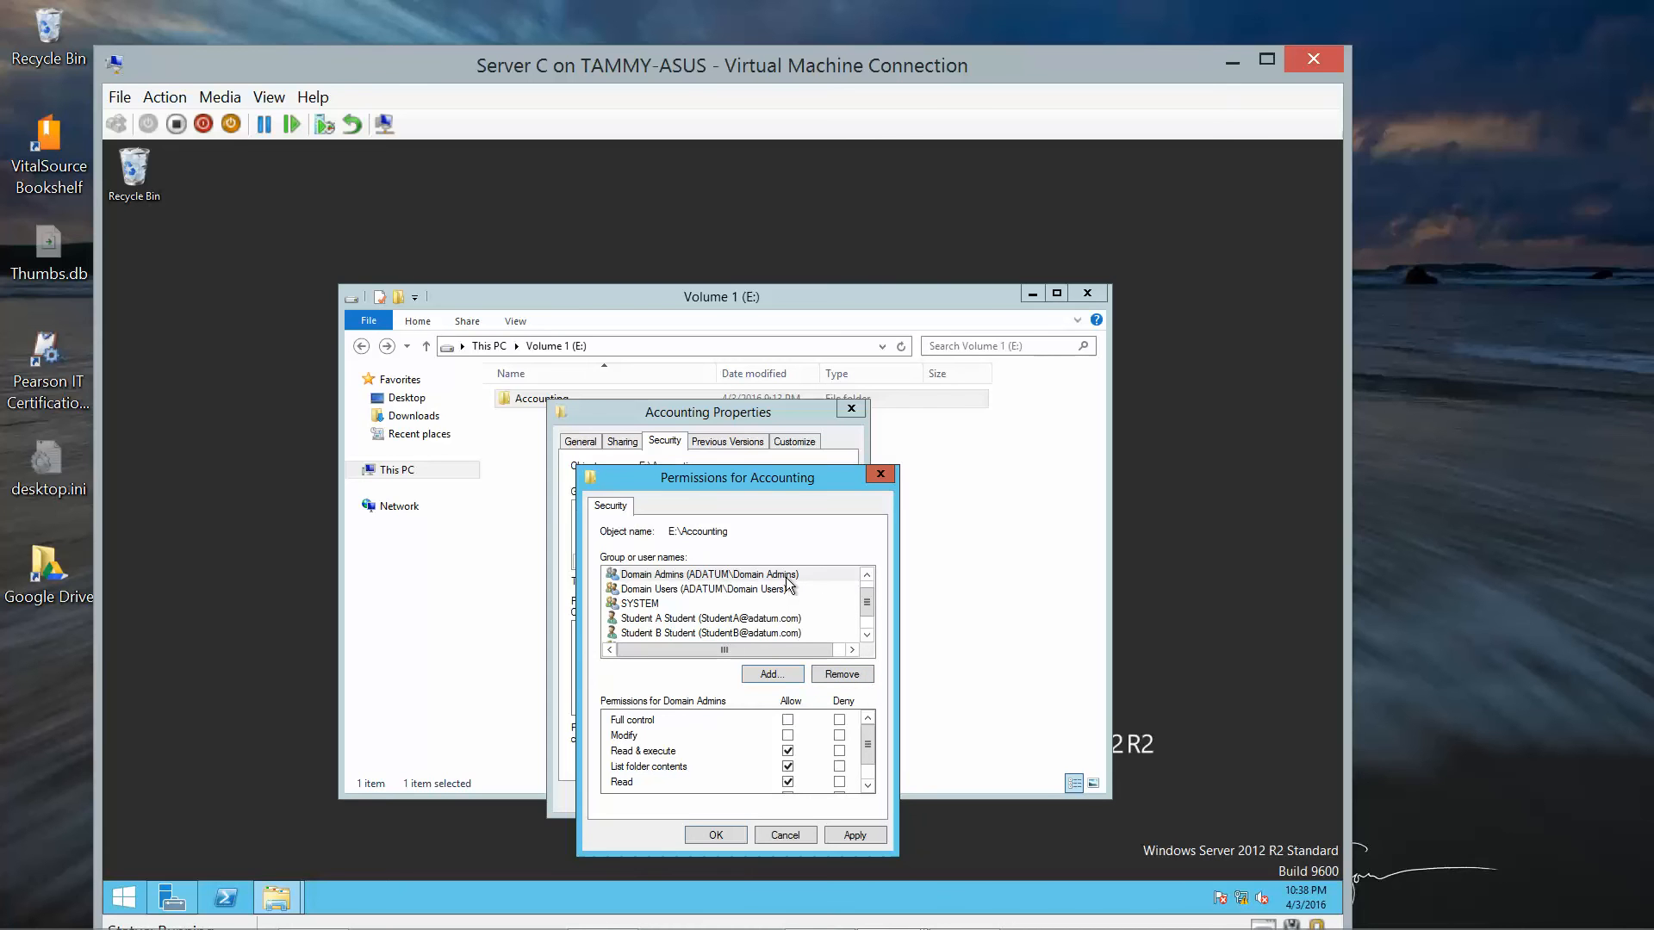
pyautogui.click(790, 718)
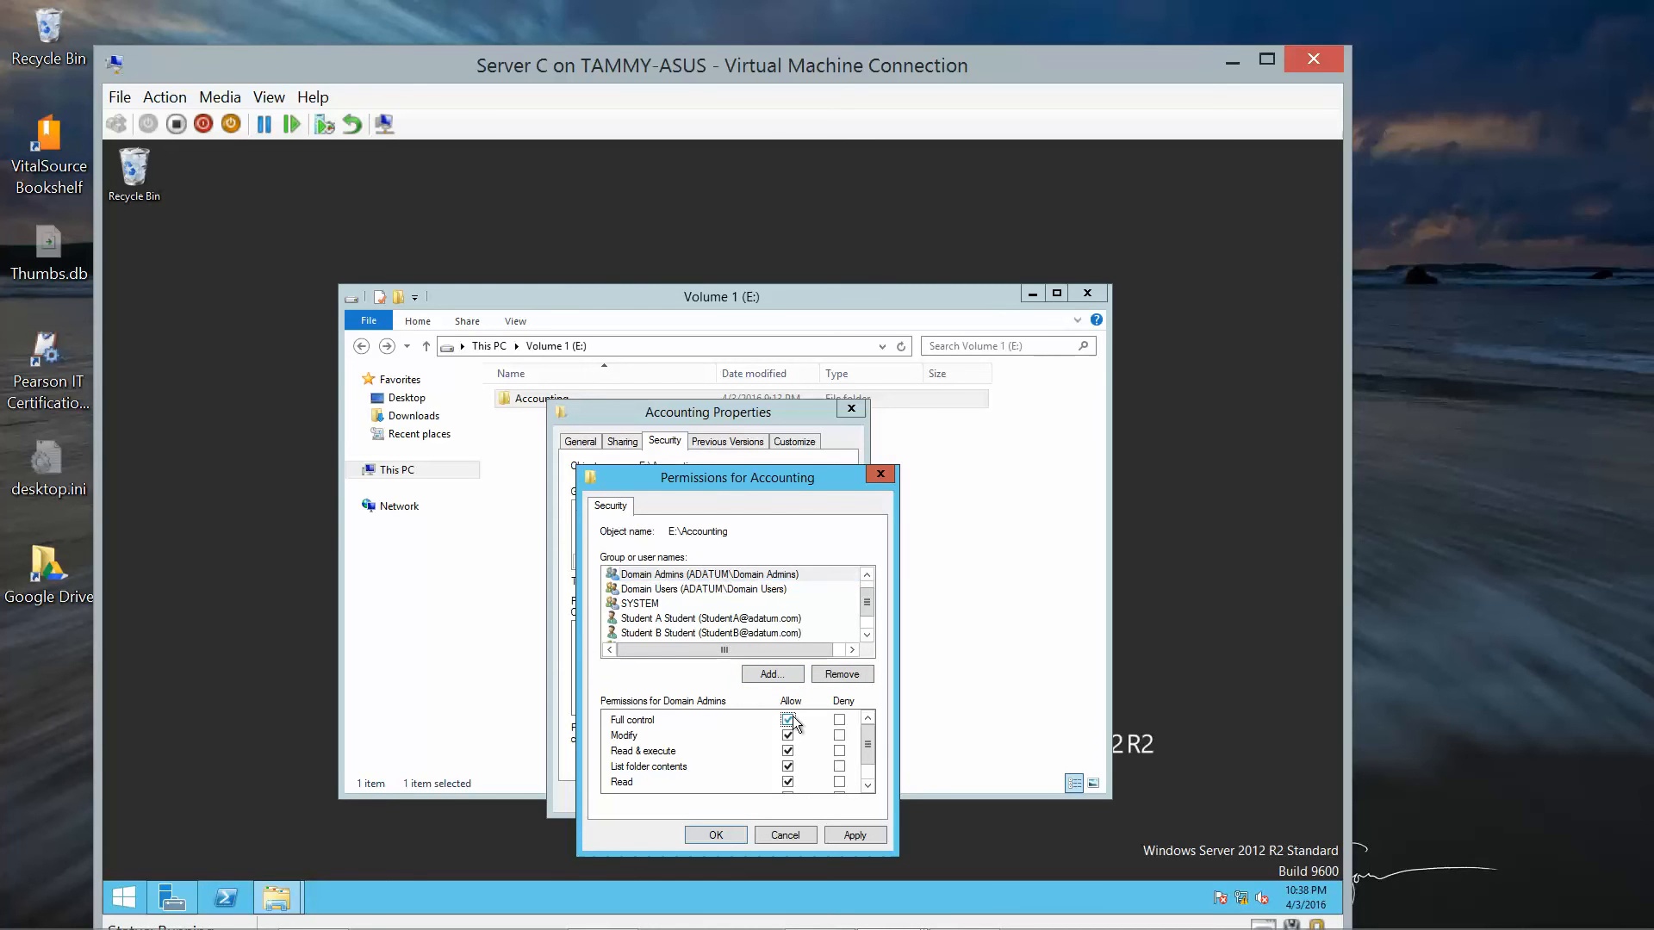
pyautogui.click(703, 834)
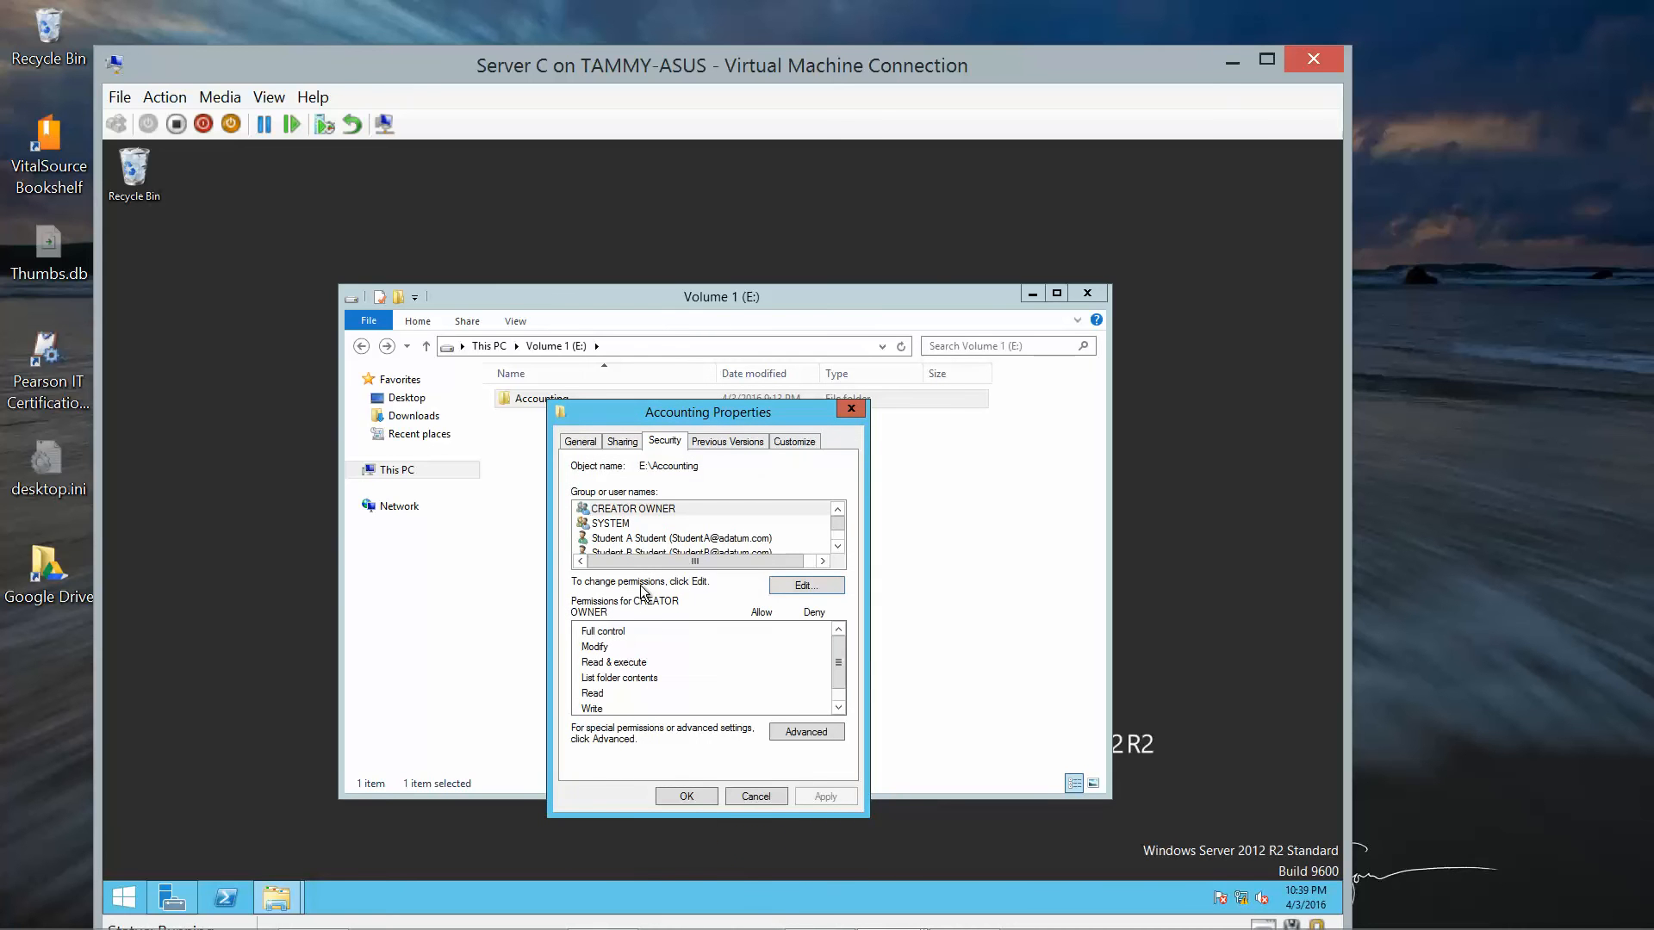
# Check the Domain Admins and Domain Users entries, including Advanced security settings, then close Accounting's properties.
pyautogui.doubleClick(836, 548)
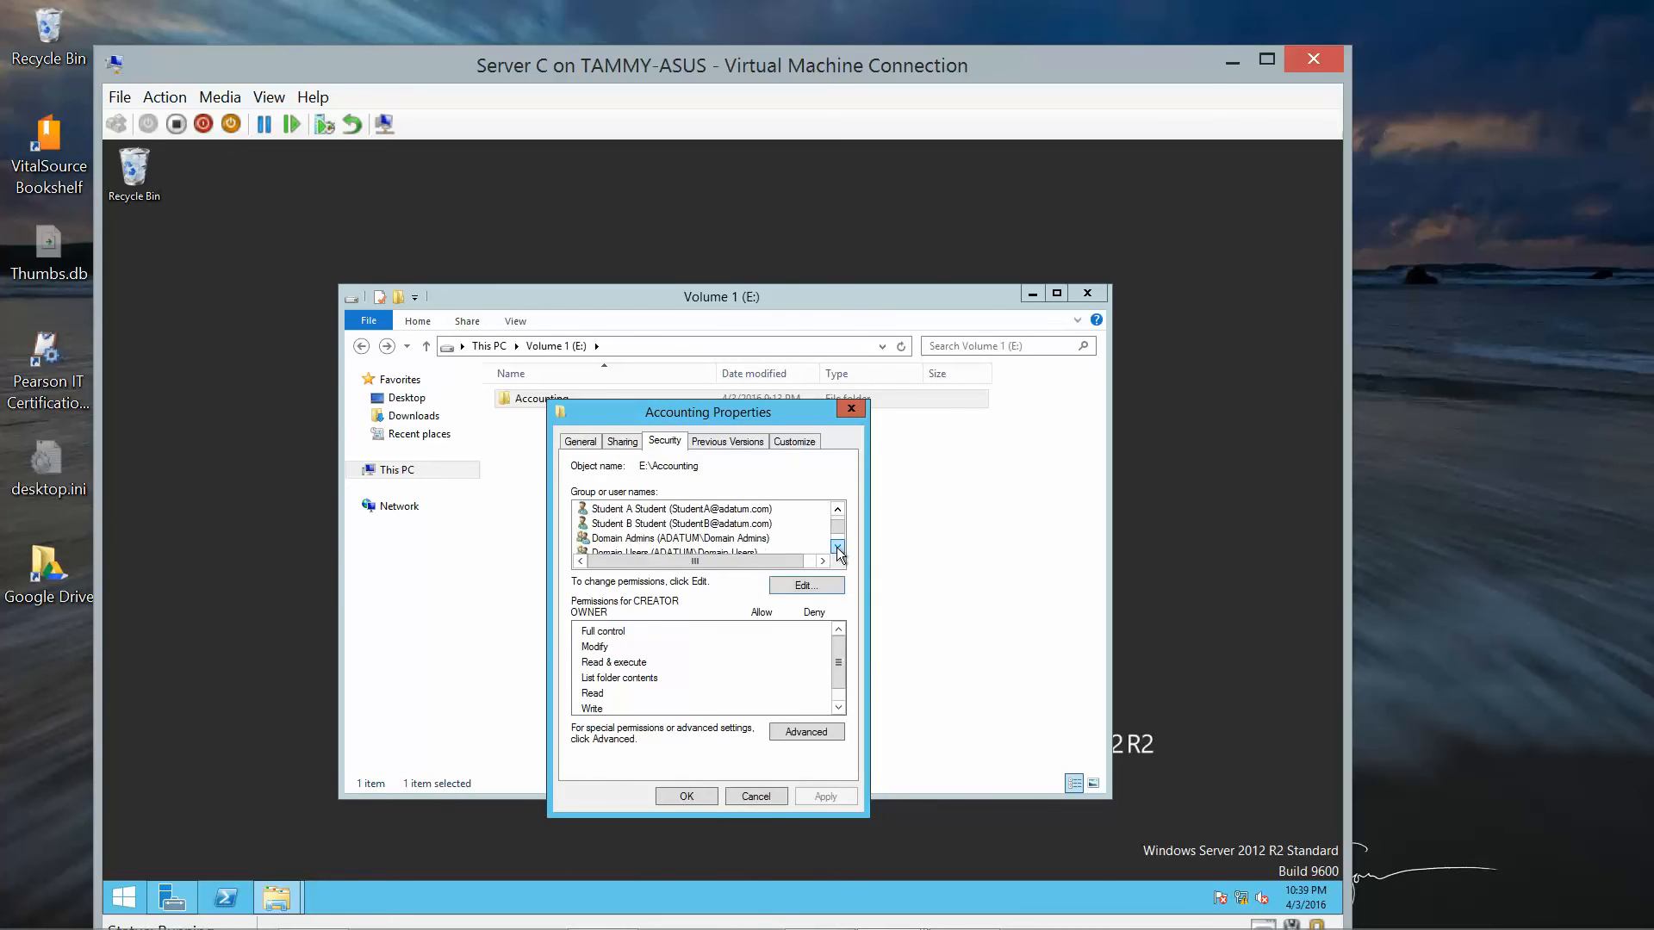
pyautogui.click(760, 543)
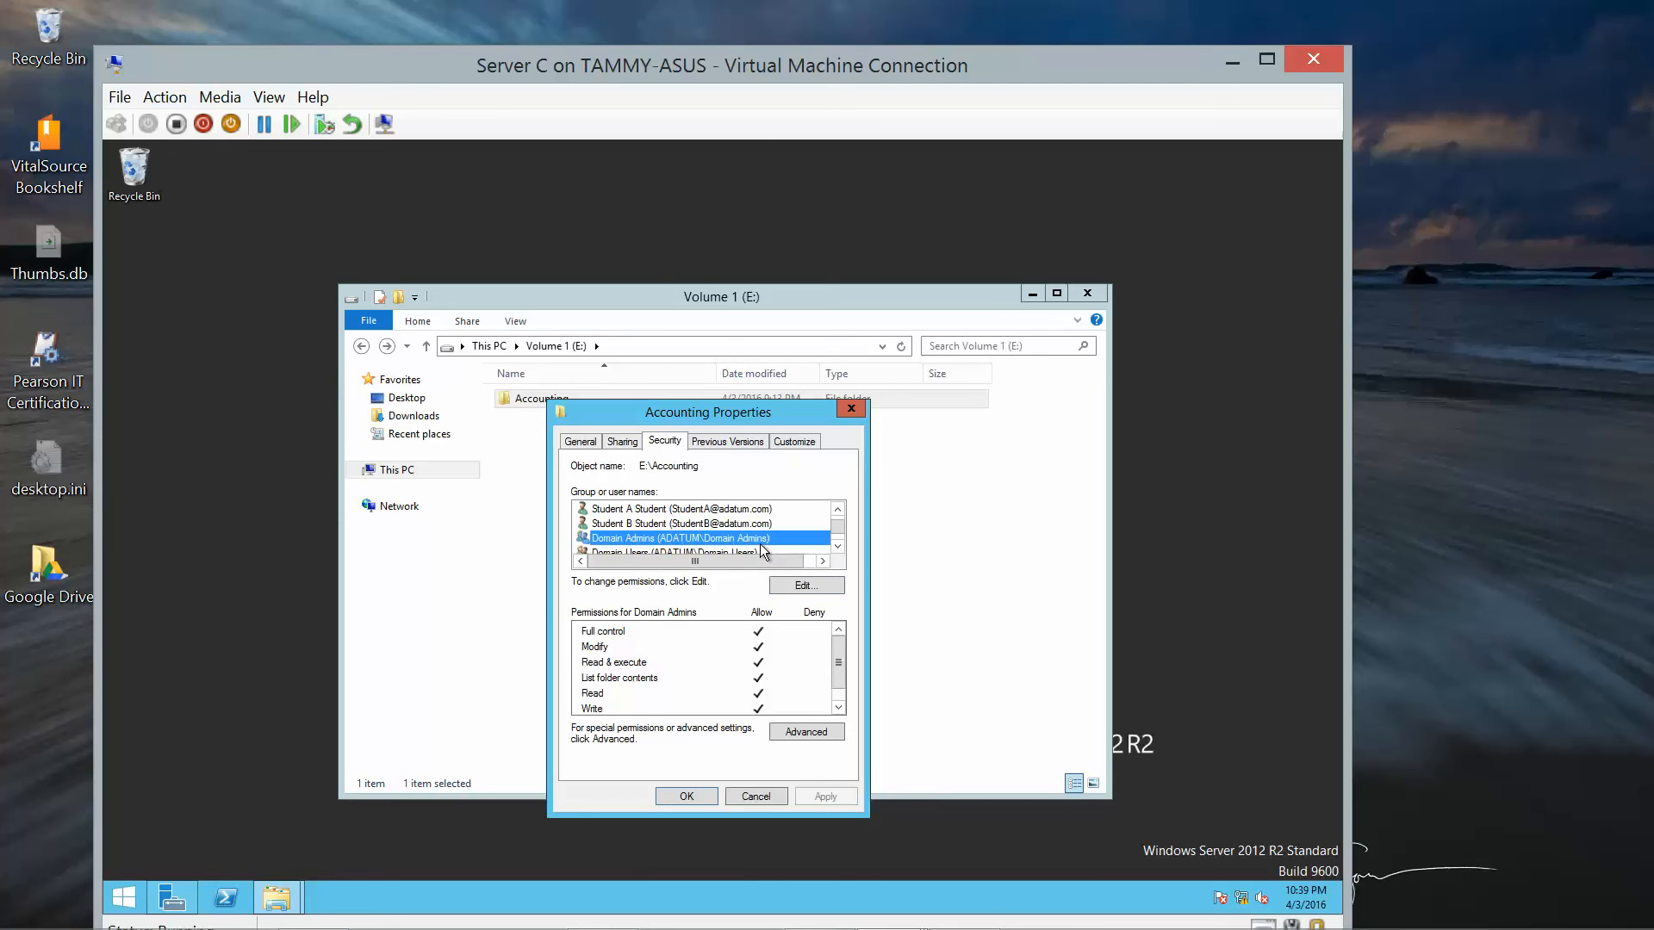
pyautogui.click(760, 548)
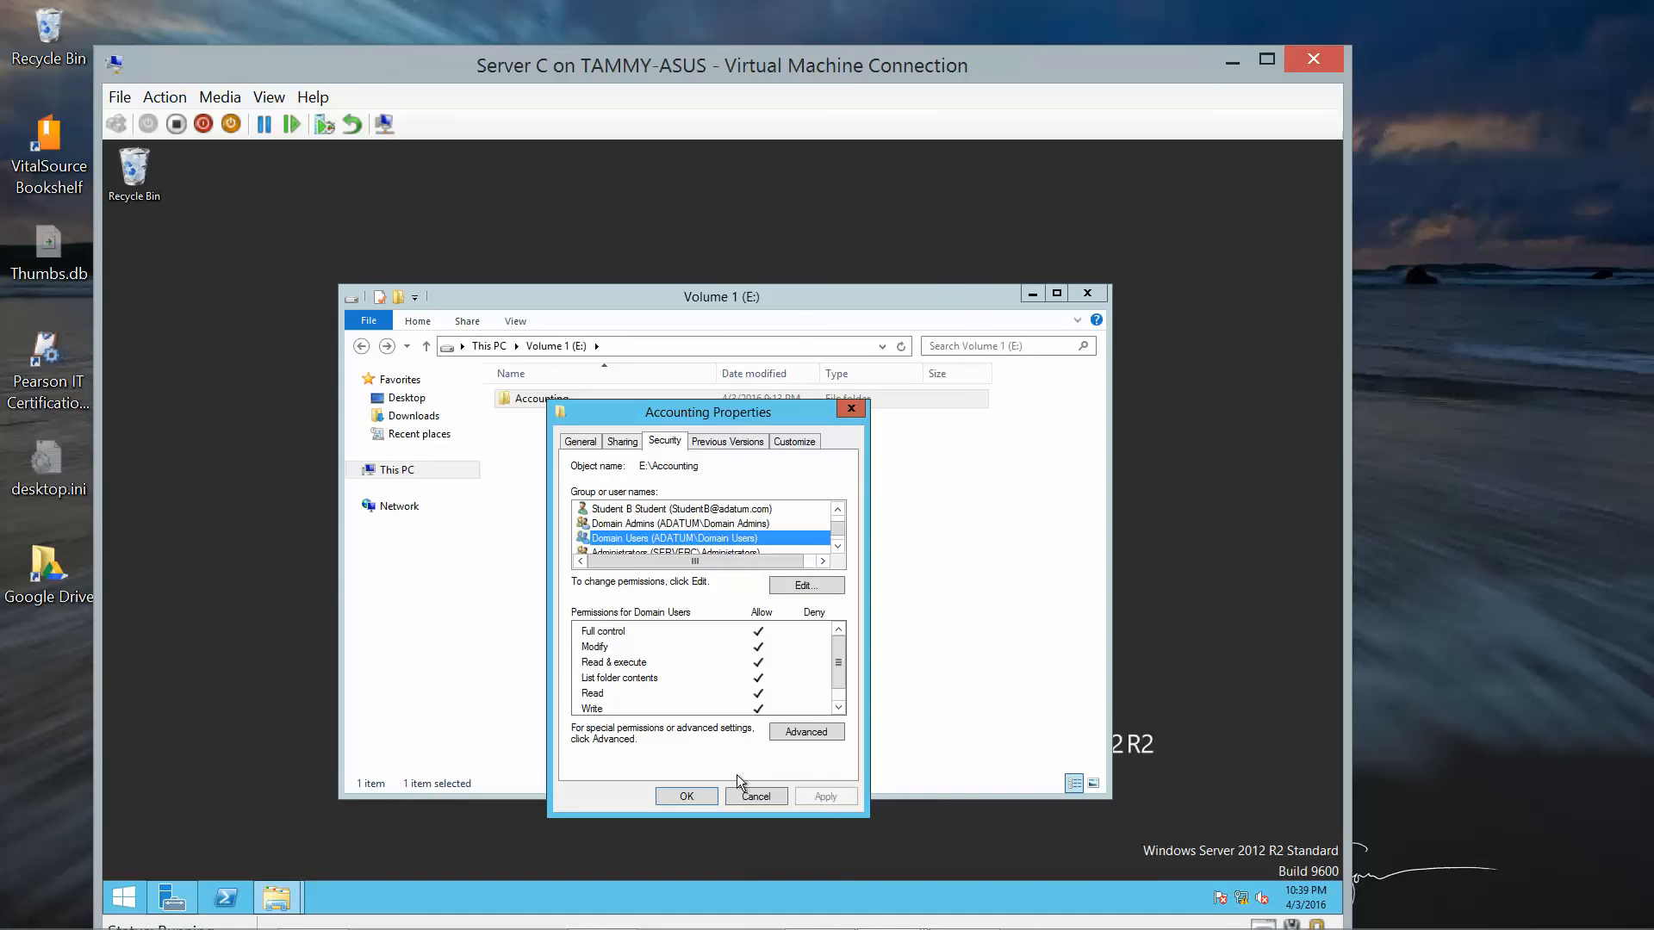
pyautogui.click(829, 732)
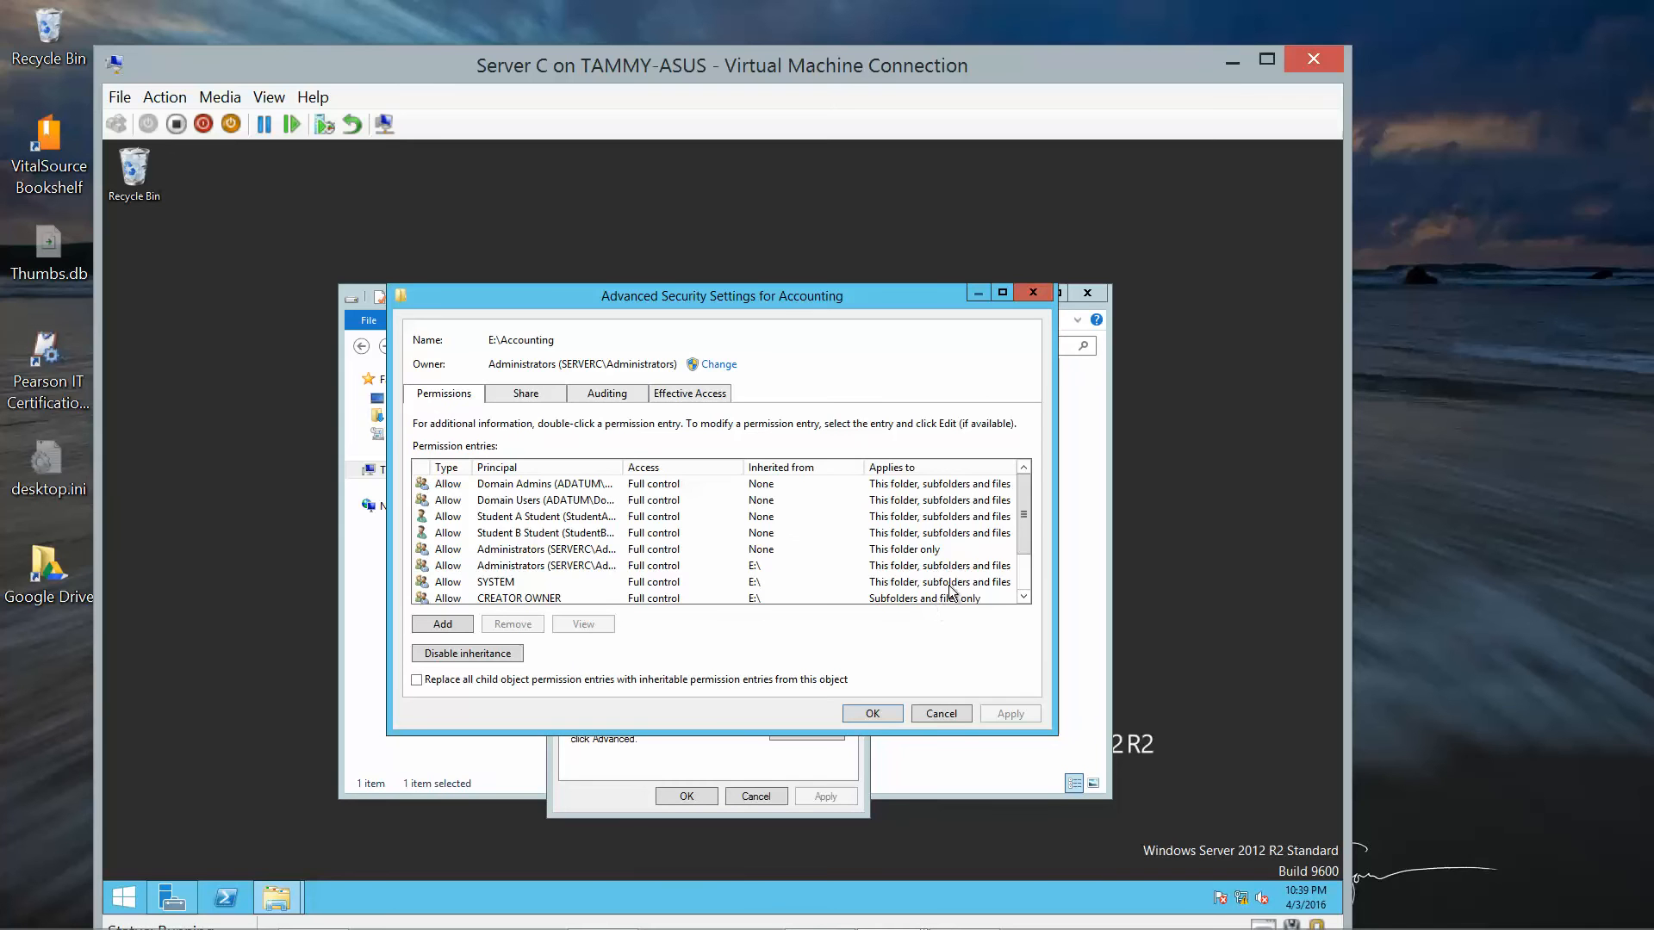
pyautogui.moveTo(1025, 535)
pyautogui.mouseDown()
pyautogui.moveTo(1041, 602)
pyautogui.moveTo(1025, 510)
pyautogui.mouseUp()
pyautogui.click(875, 713)
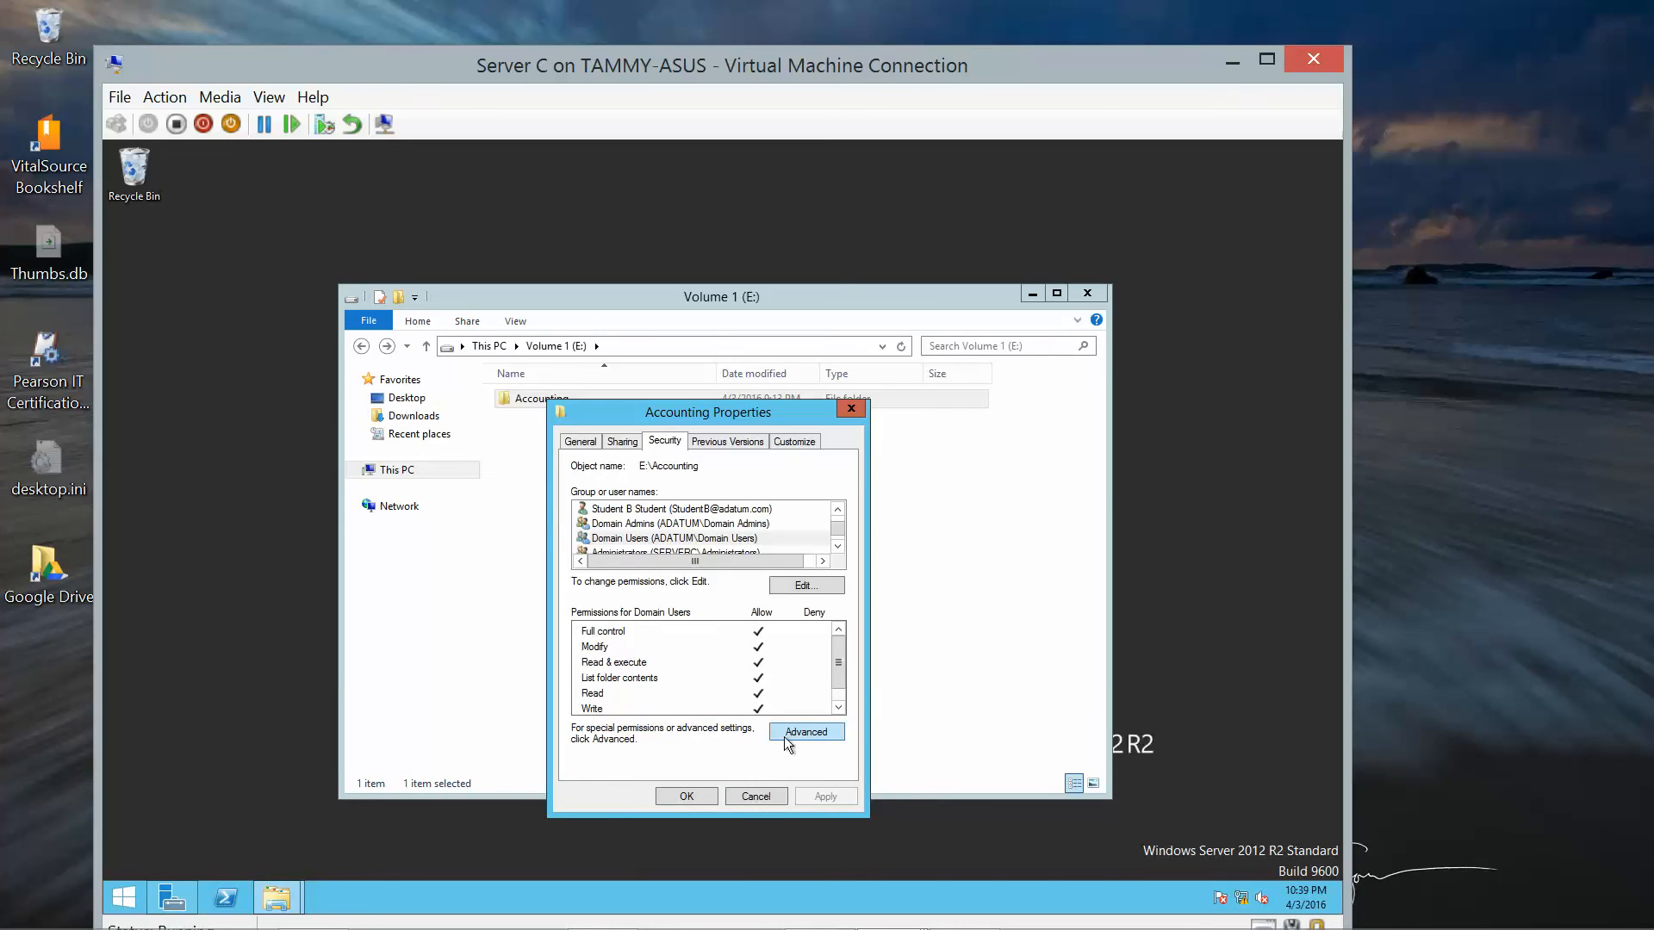
pyautogui.click(696, 796)
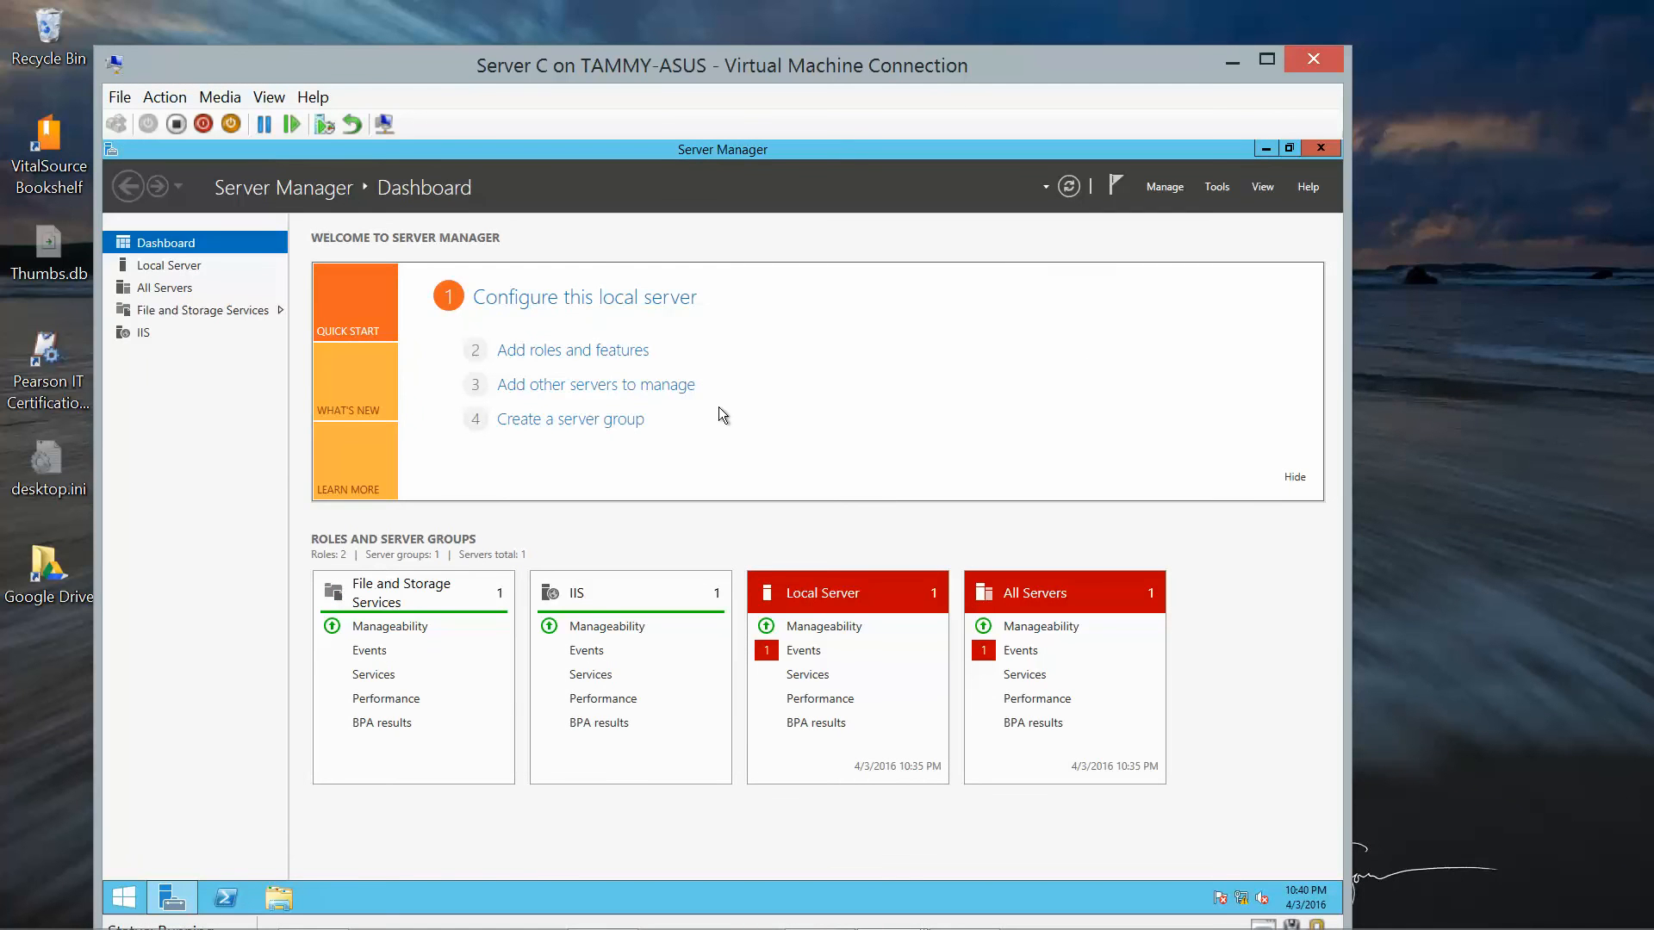
# Show the Shares list under File and Storage Services, with the Spreadsheets share on E:\Accounting.
pyautogui.click(190, 314)
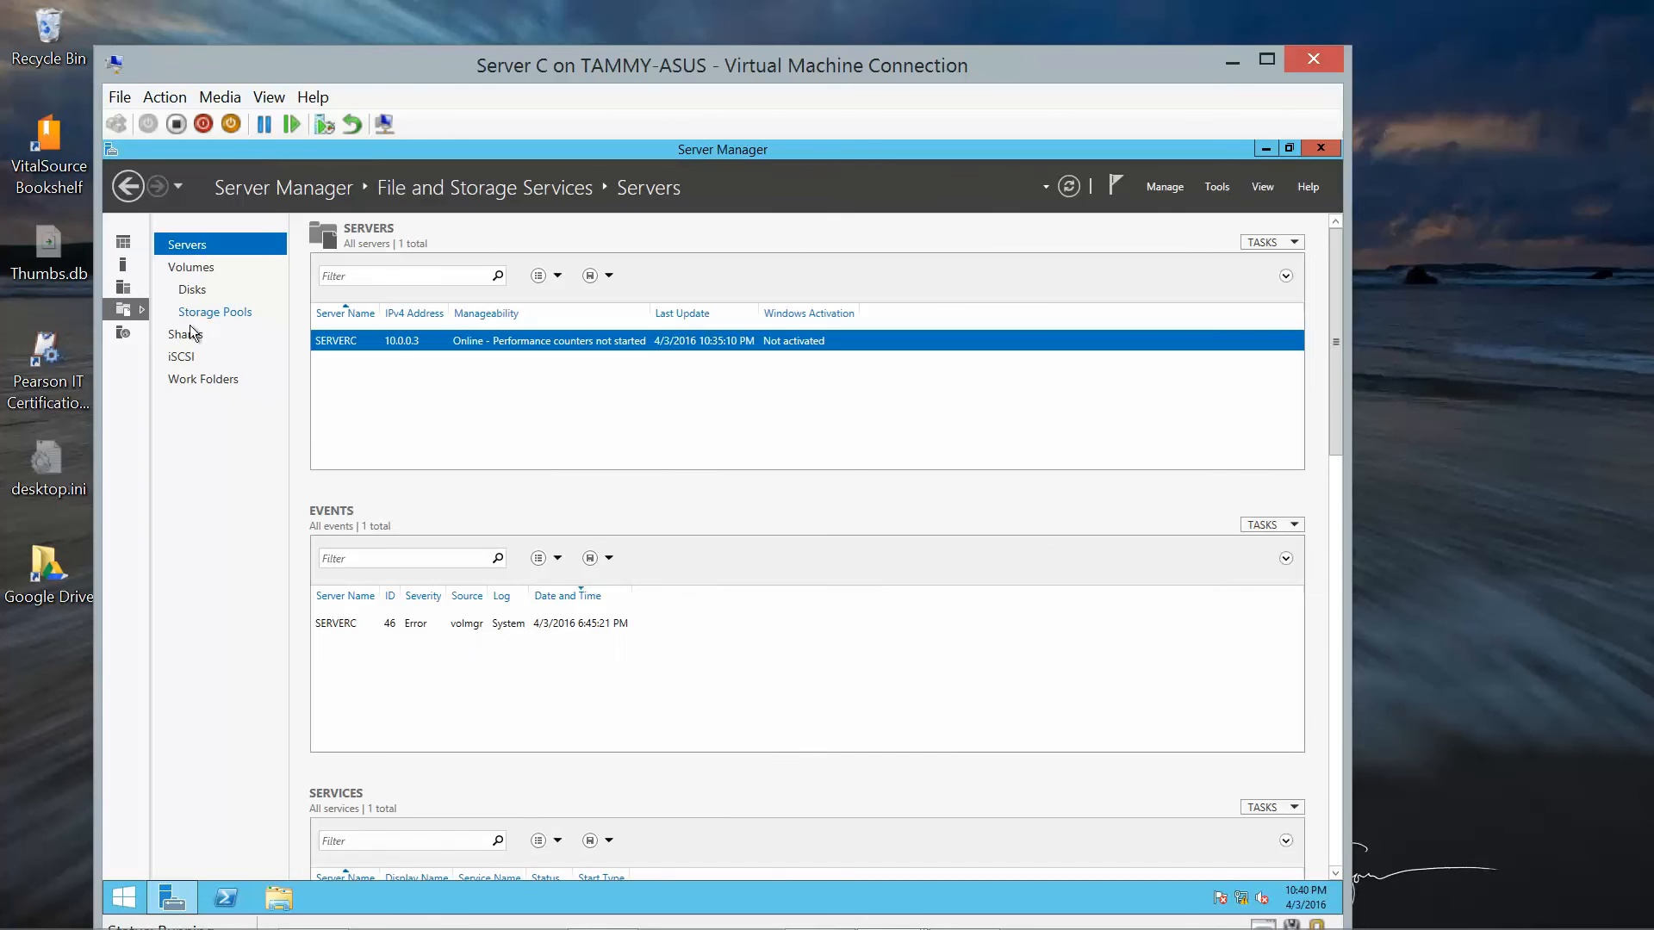
pyautogui.click(193, 335)
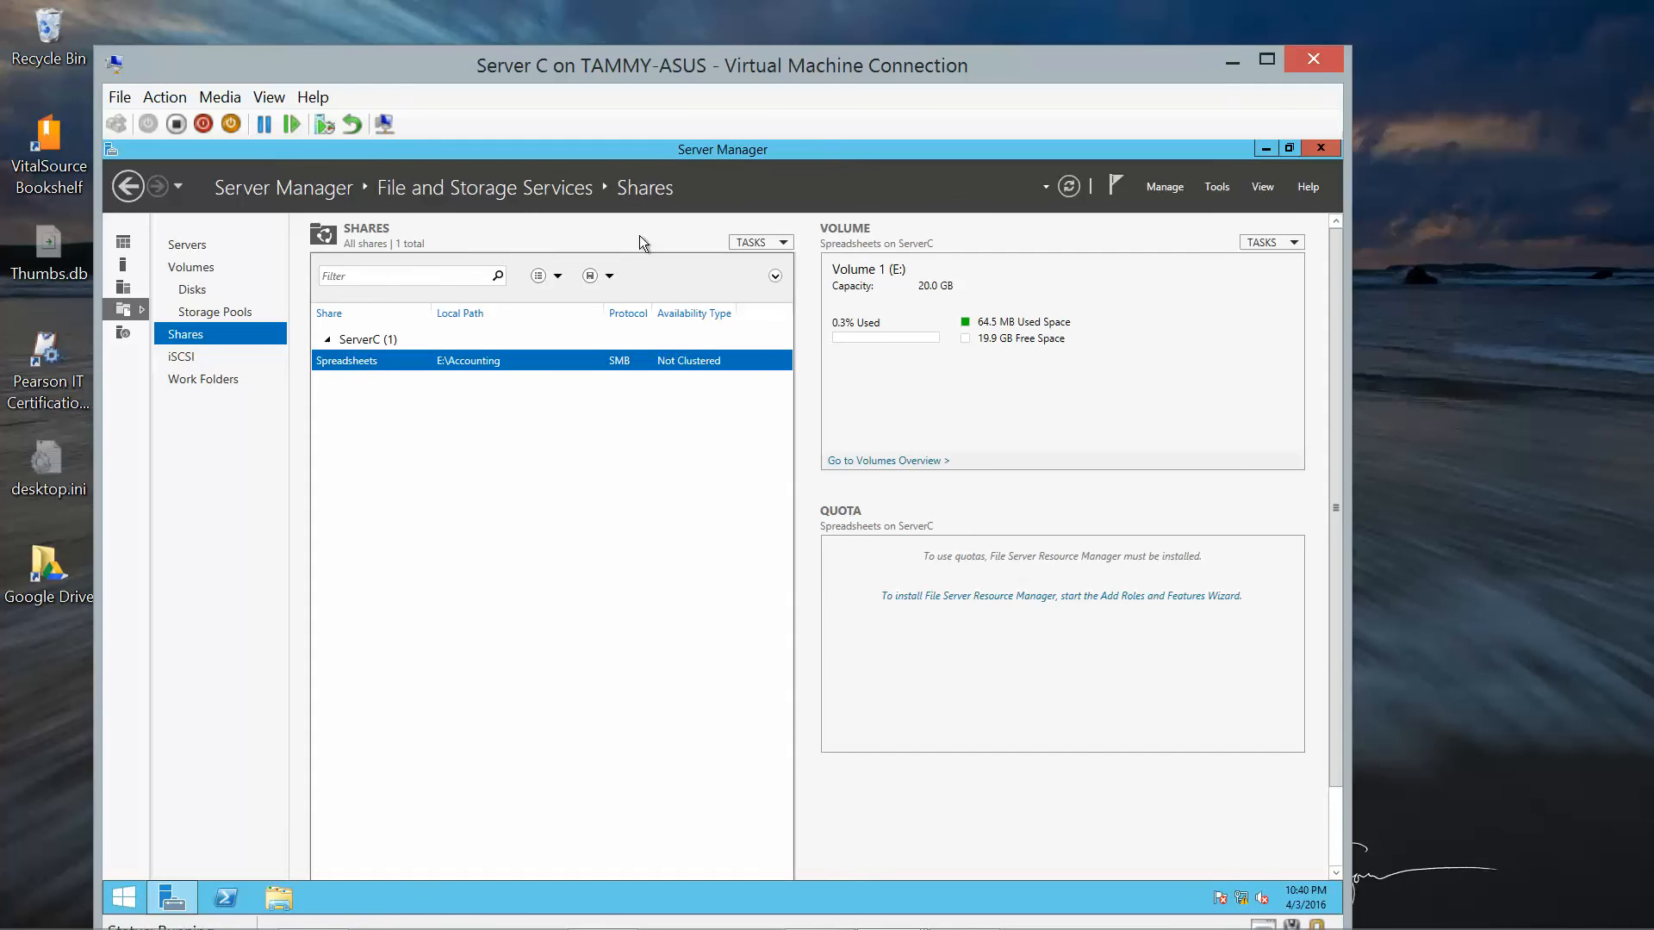
pyautogui.click(774, 248)
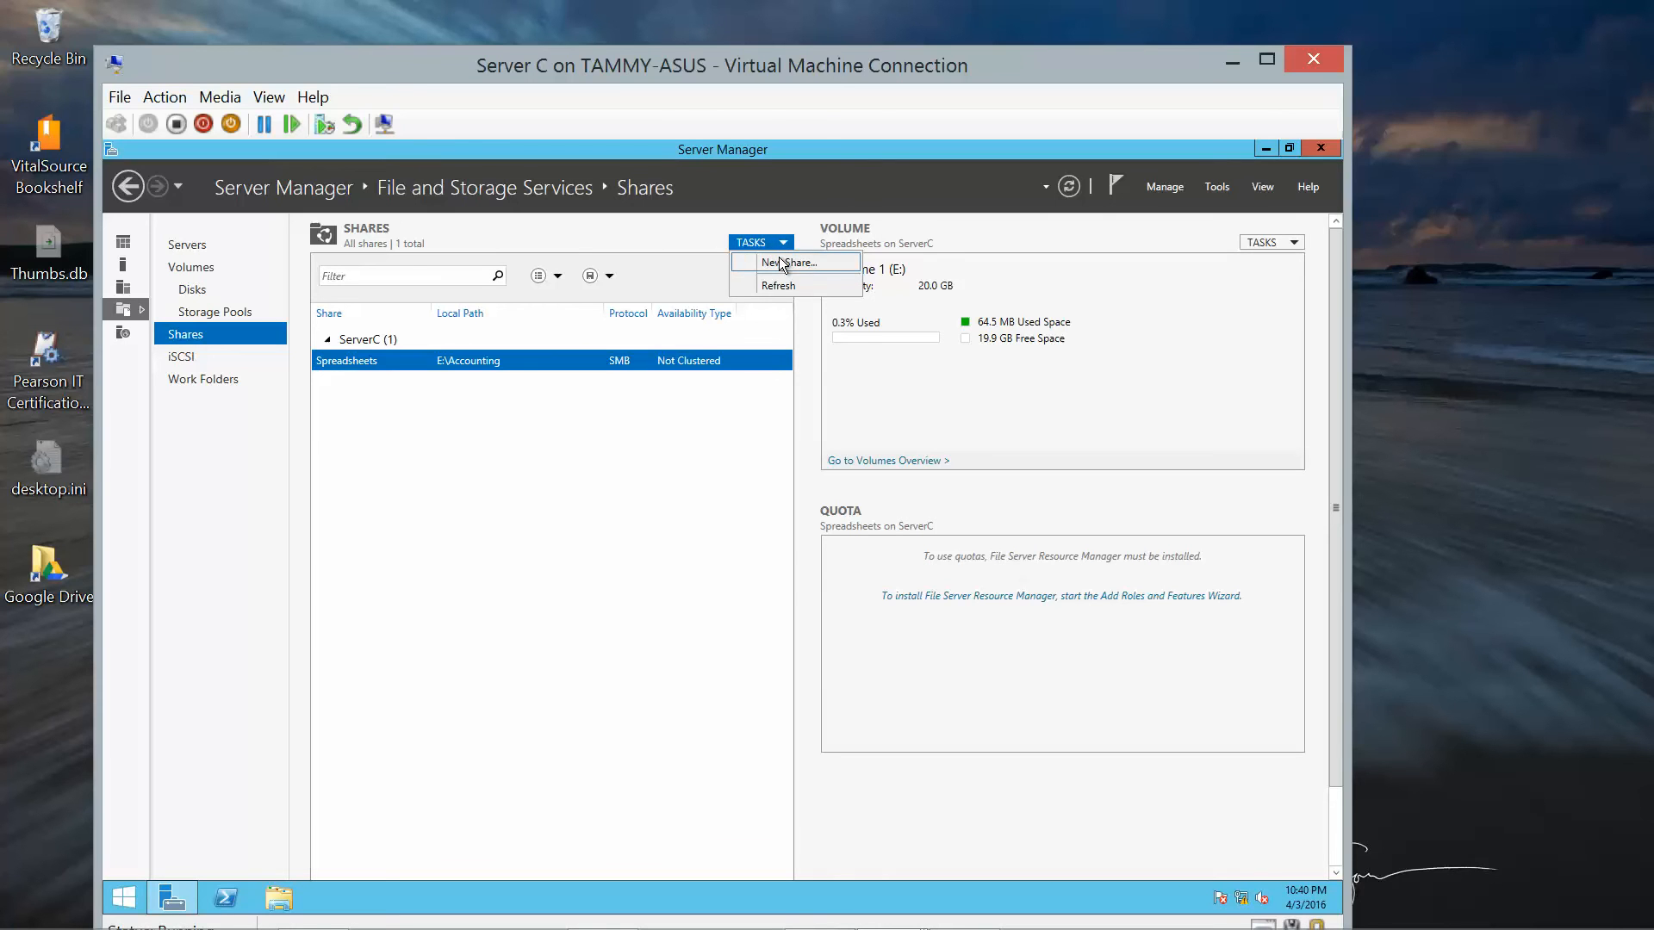
# Start a New Share with the SMB Quick profile, cancel it without creating anything, and minimize Server Manager.
pyautogui.click(781, 263)
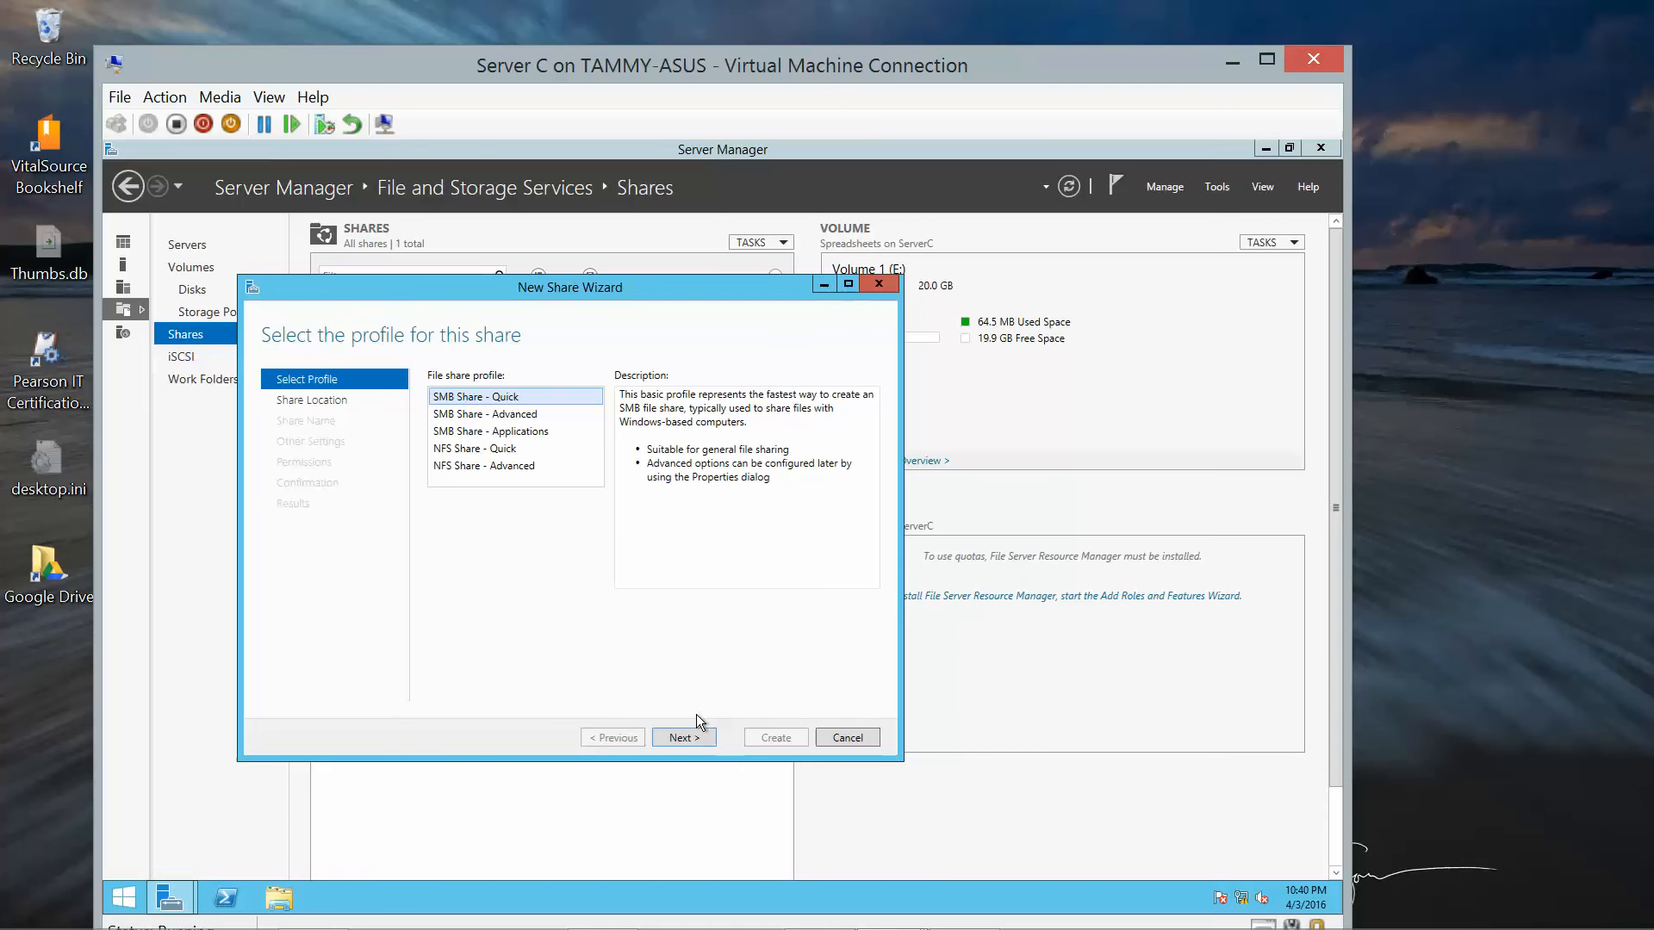
pyautogui.click(692, 740)
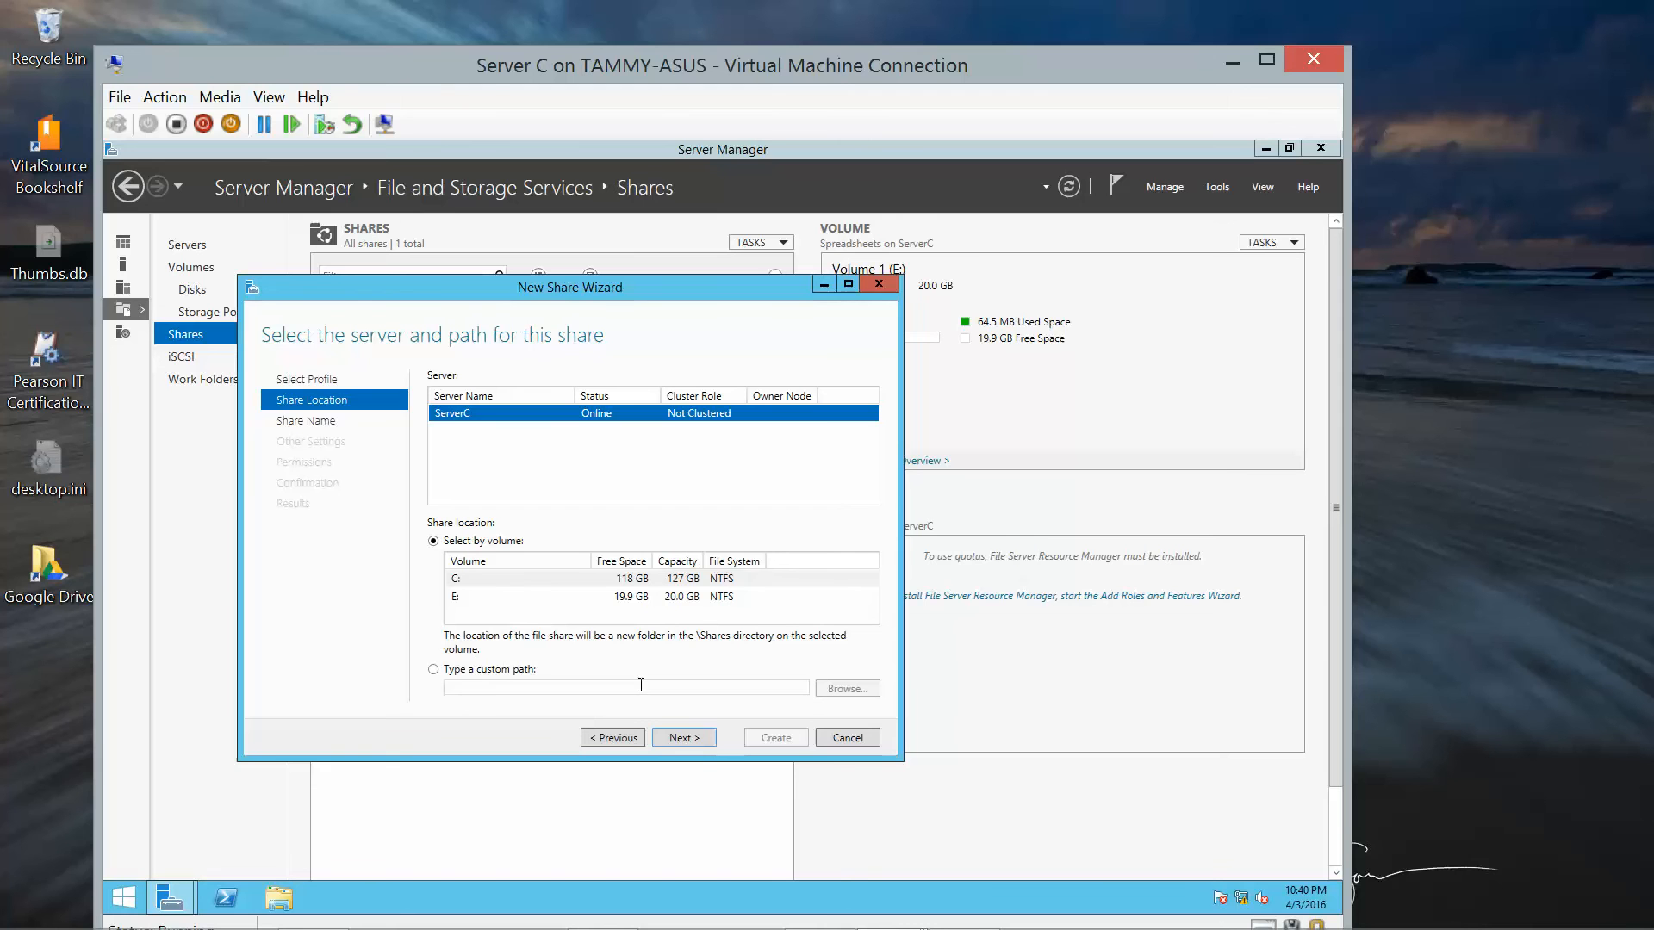
pyautogui.click(844, 734)
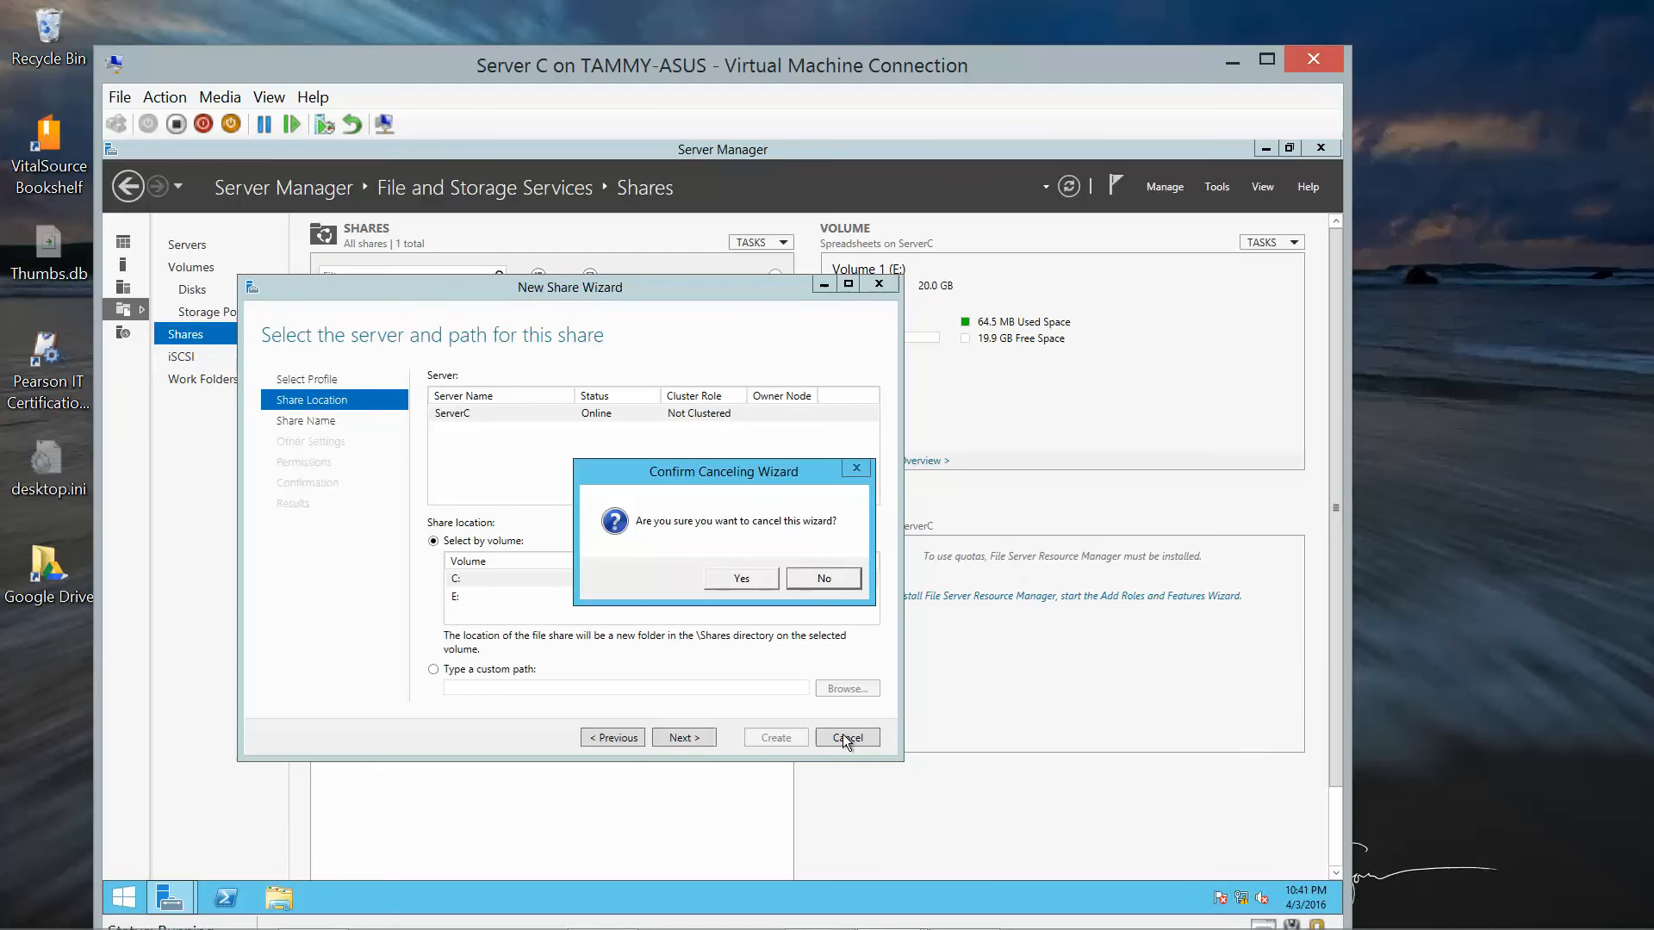
pyautogui.click(743, 580)
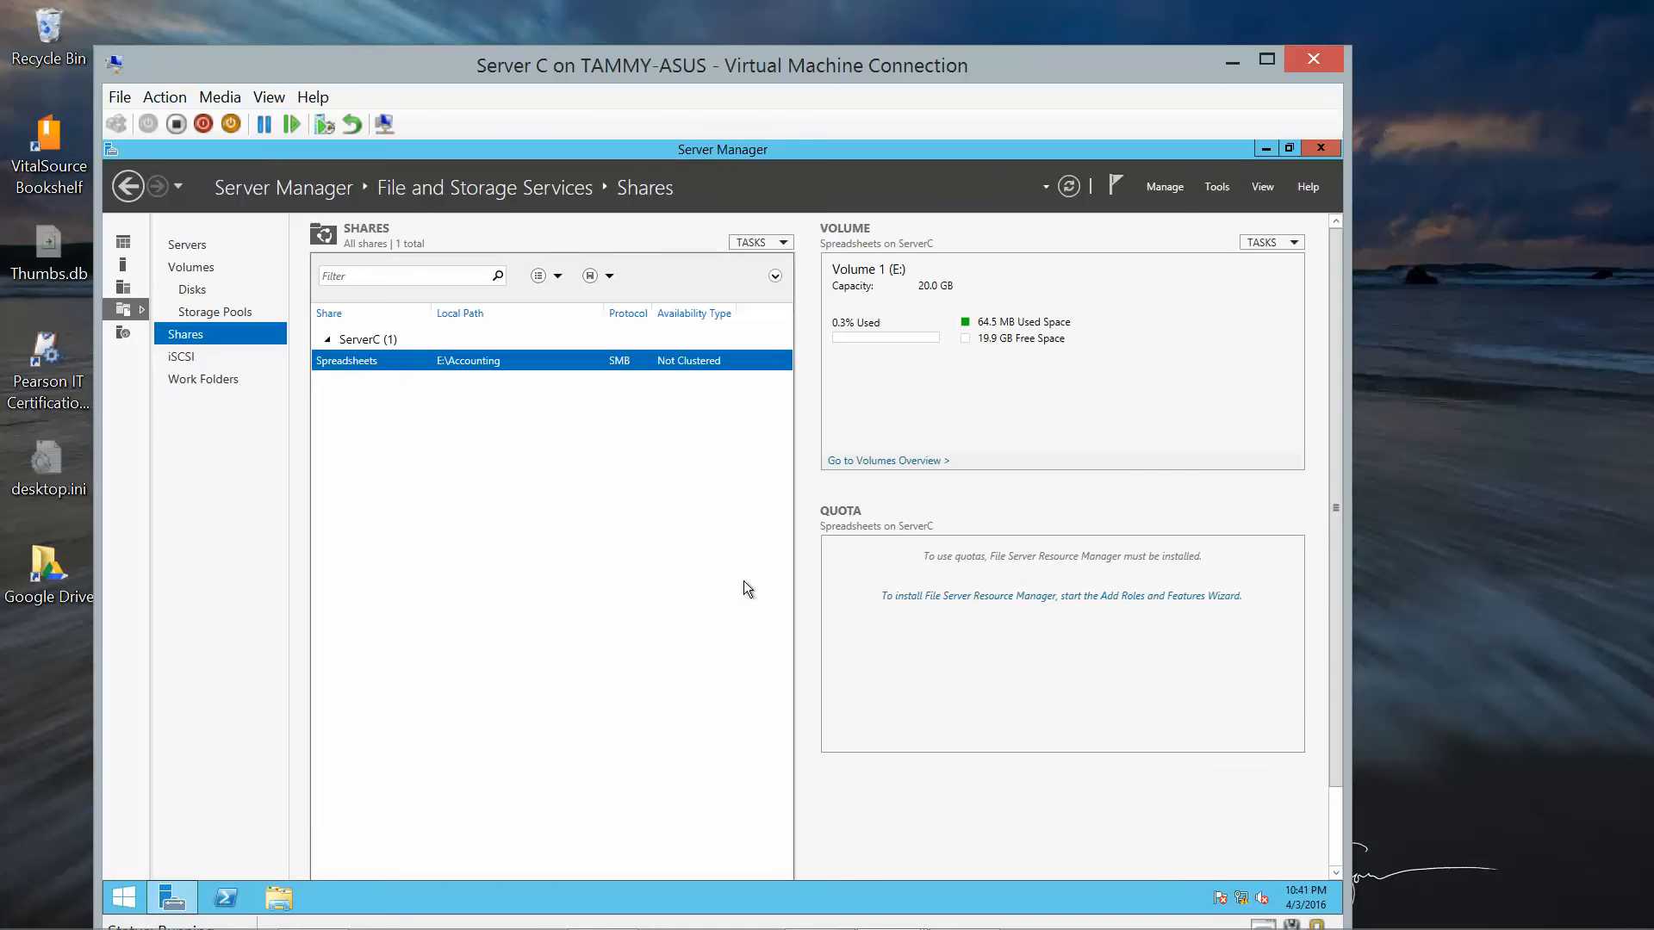
pyautogui.click(1262, 149)
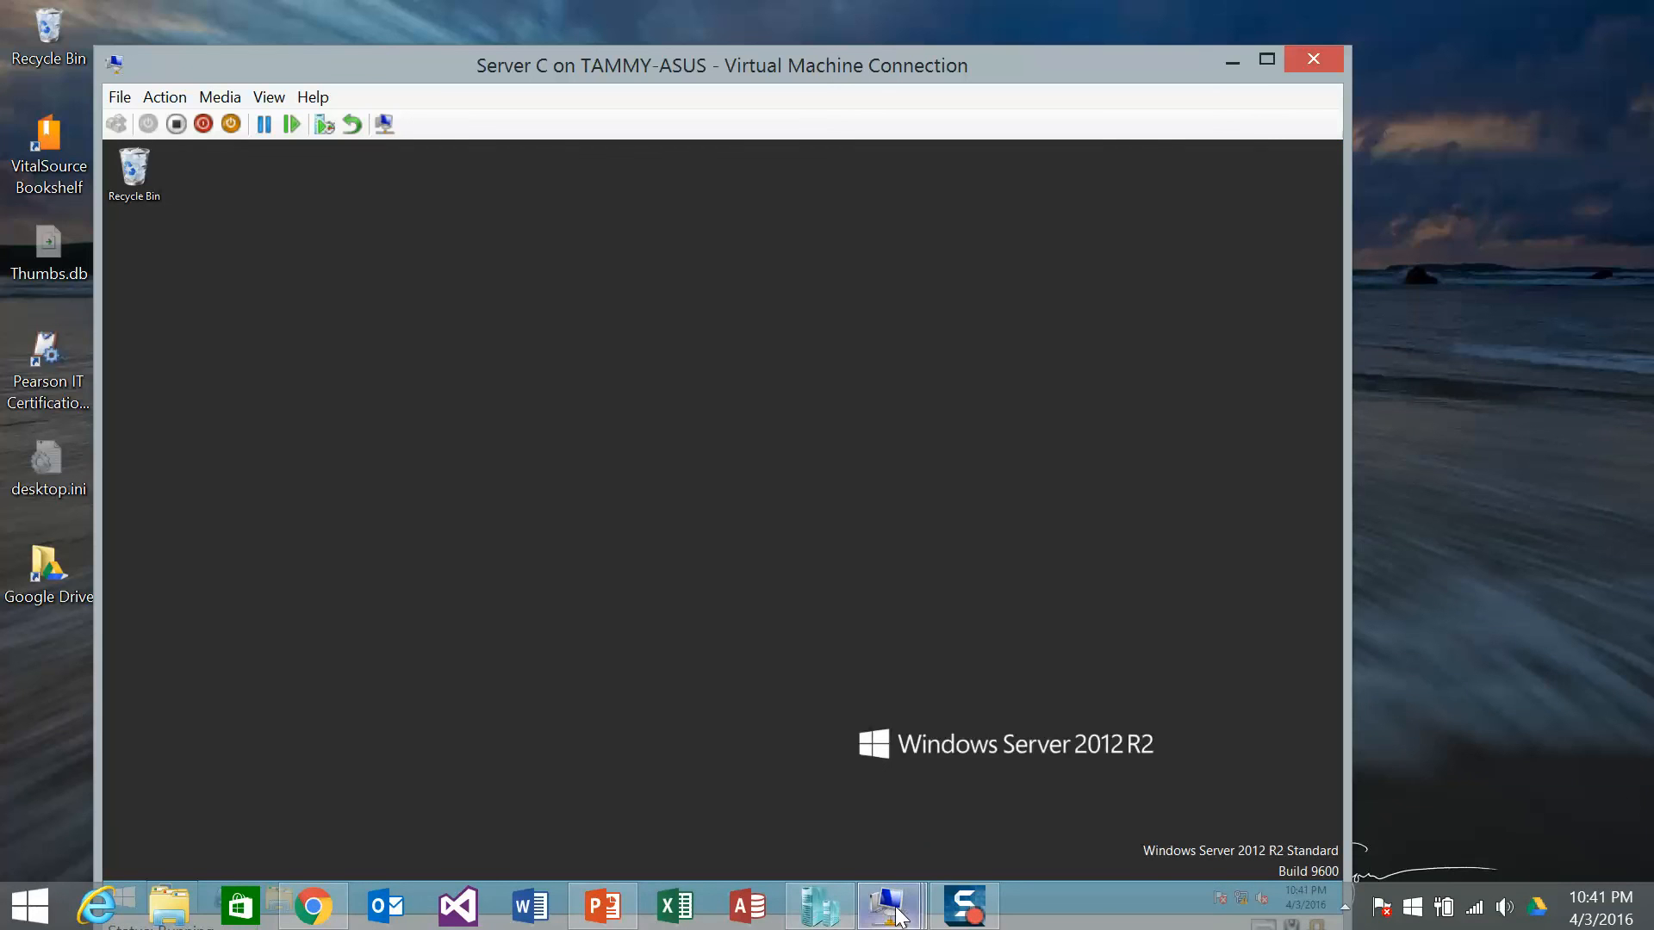
# Add a new Hard Drive to Server C's SCSI Controller in its VM settings.
pyautogui.click(813, 920)
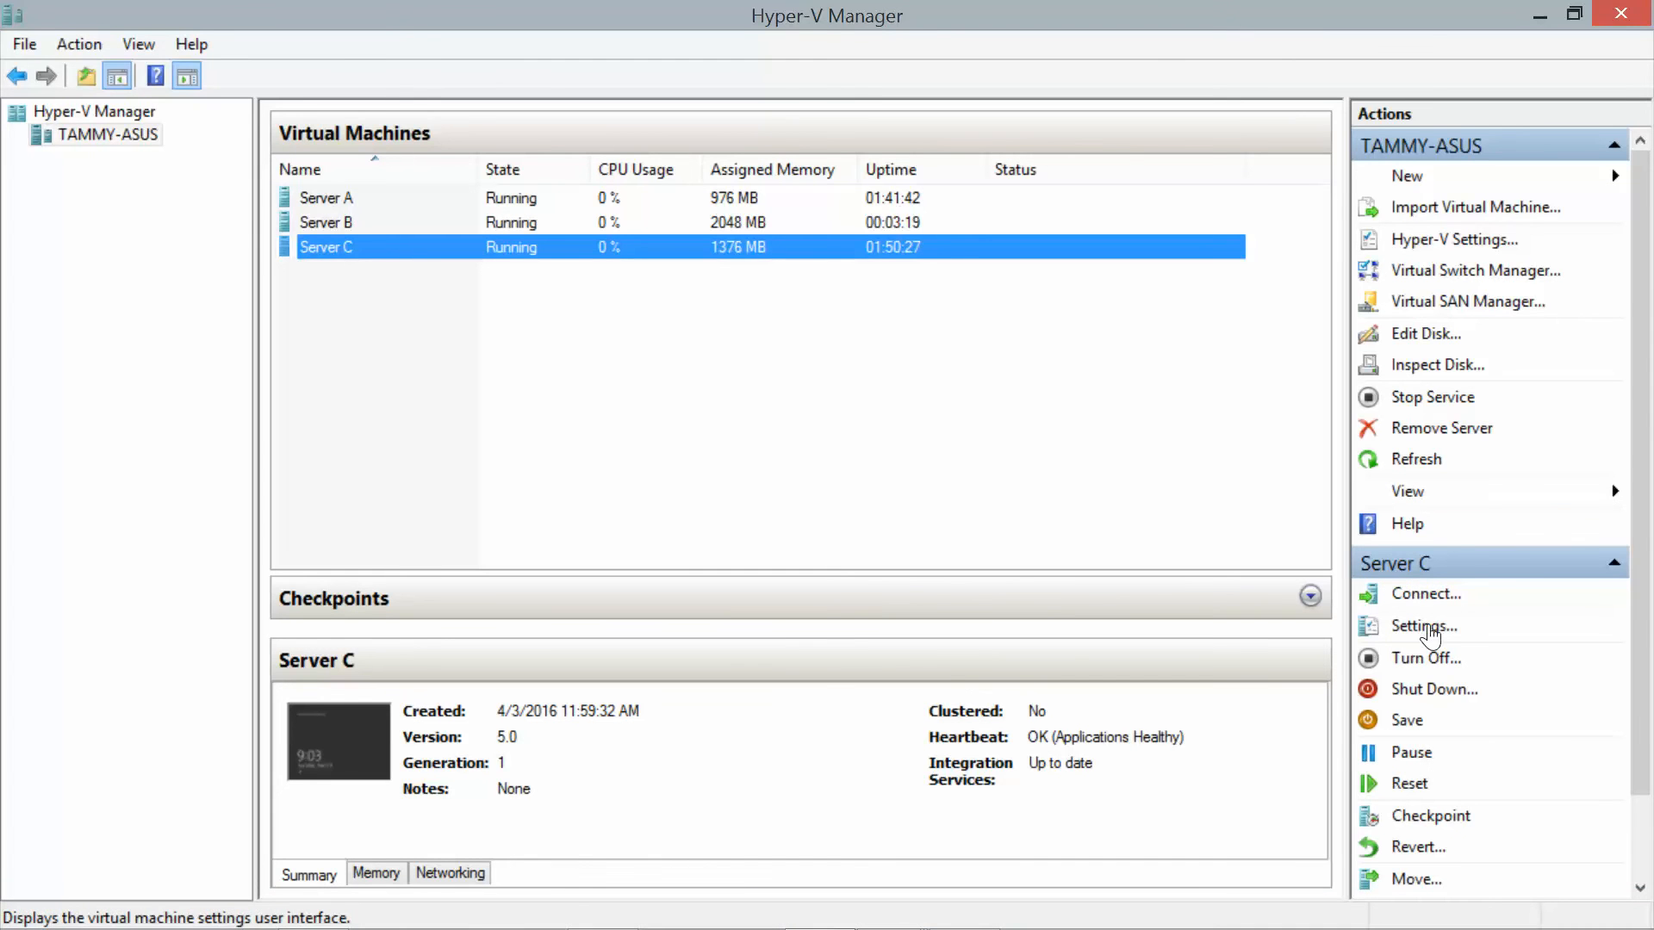
pyautogui.click(1423, 626)
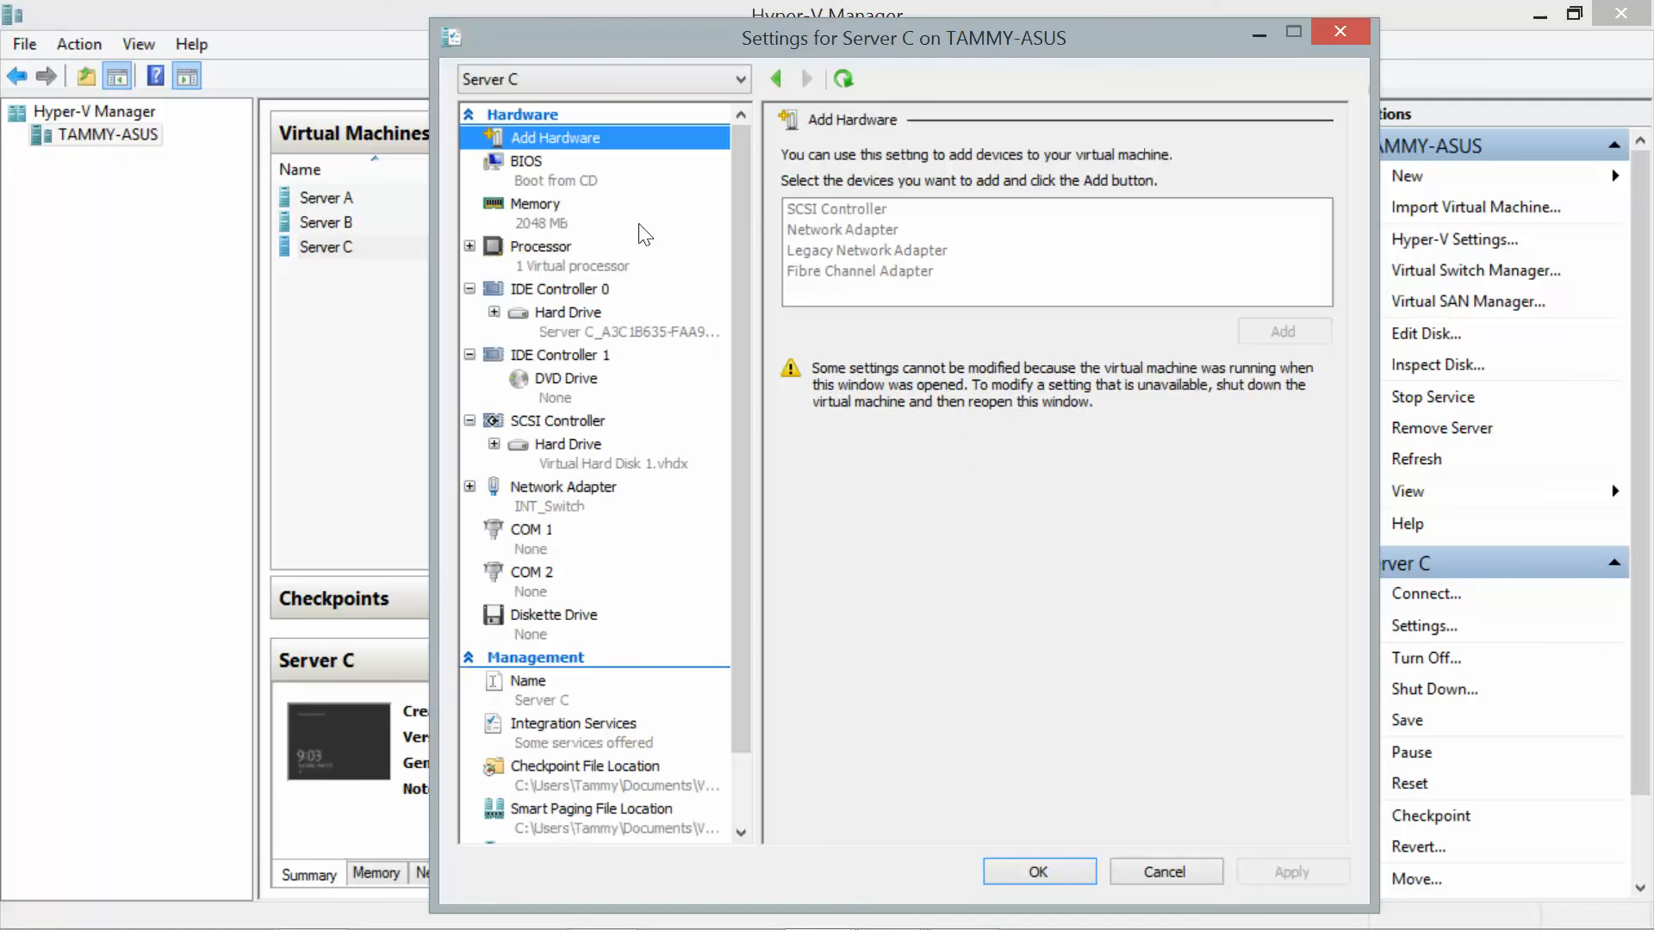
pyautogui.click(568, 422)
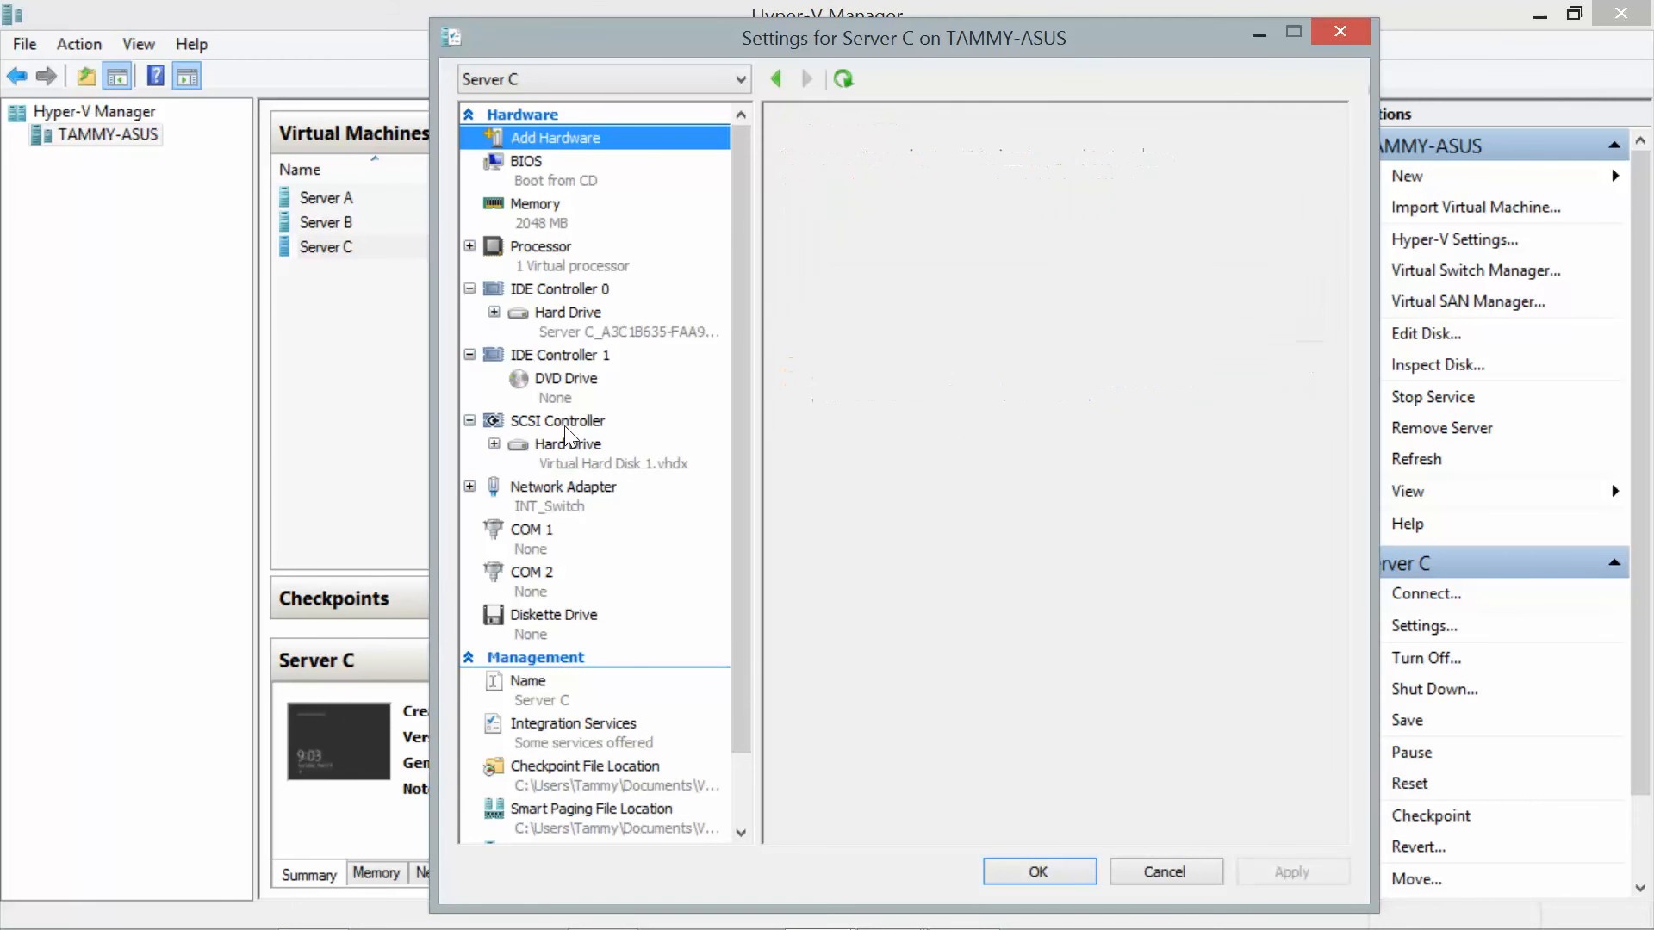
pyautogui.click(844, 228)
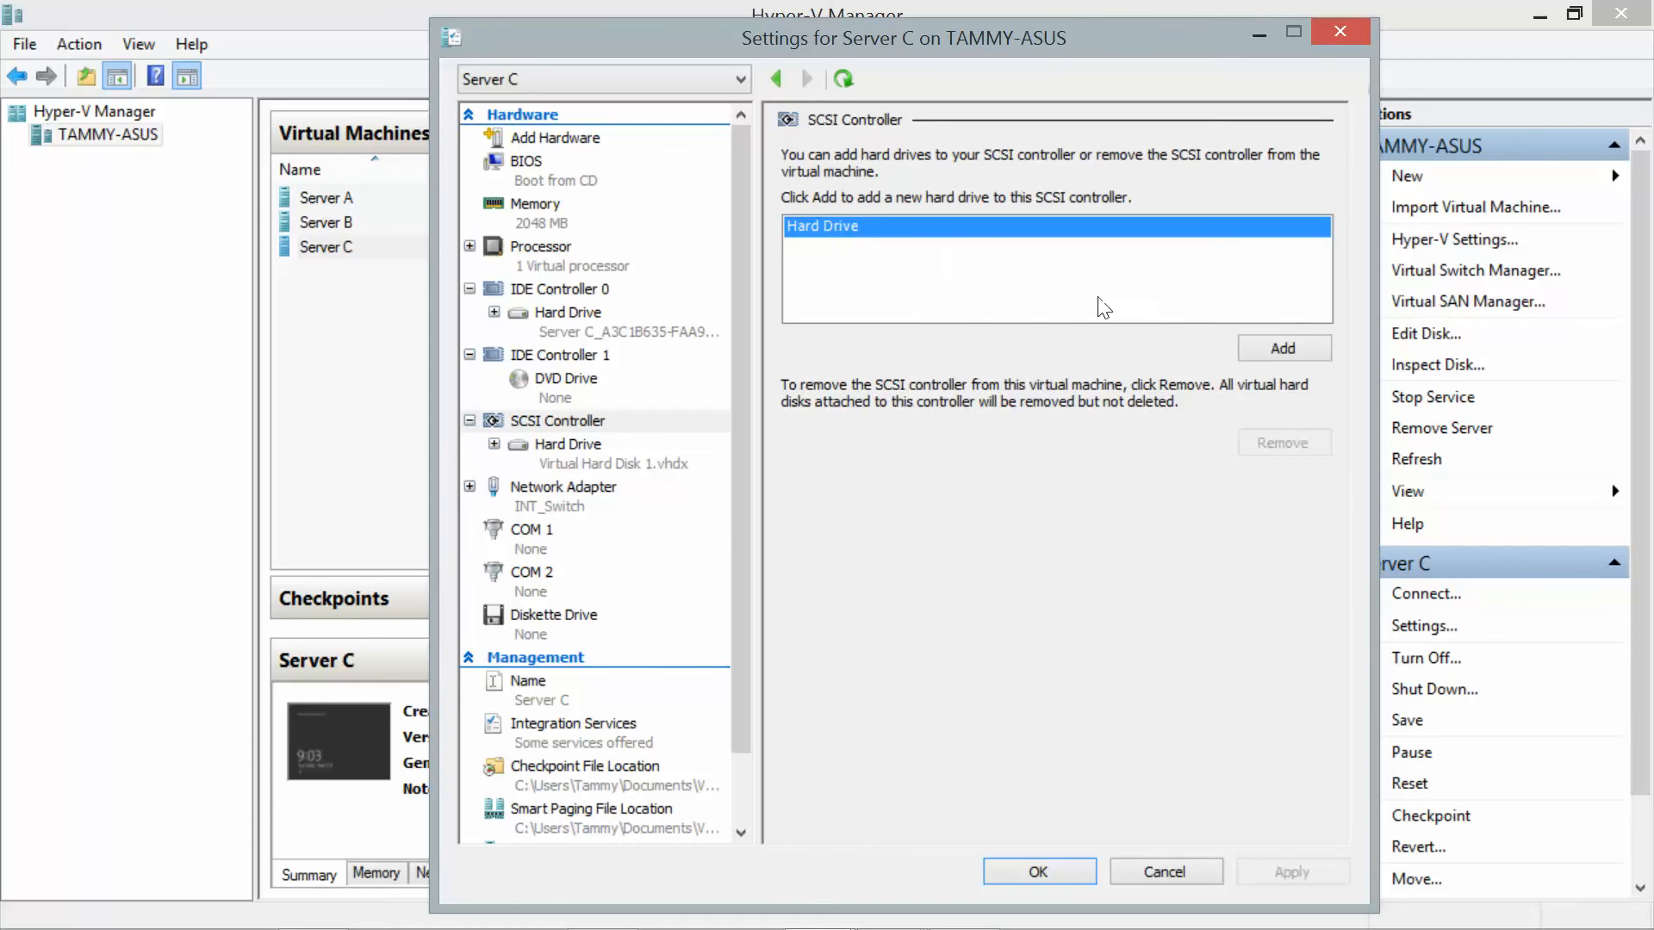
pyautogui.click(1263, 348)
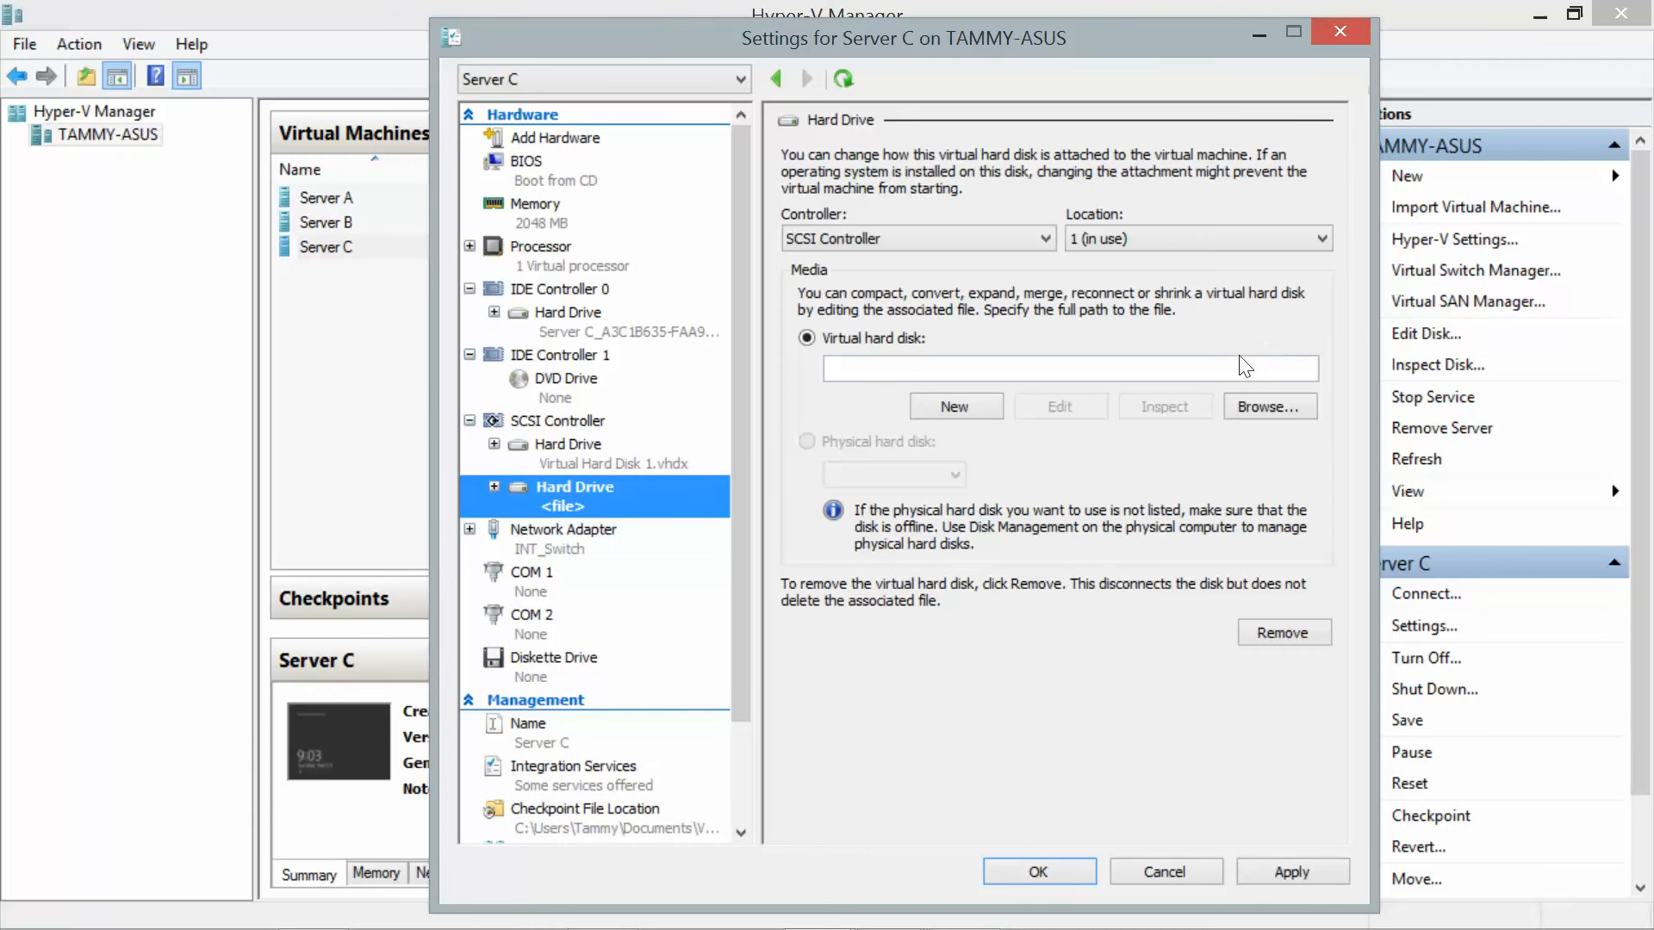
# Create a dynamically expanding VHDX named Virtual Hard Disk 2.vhdx in the New Virtual Hard Disk Wizard.
pyautogui.click(955, 407)
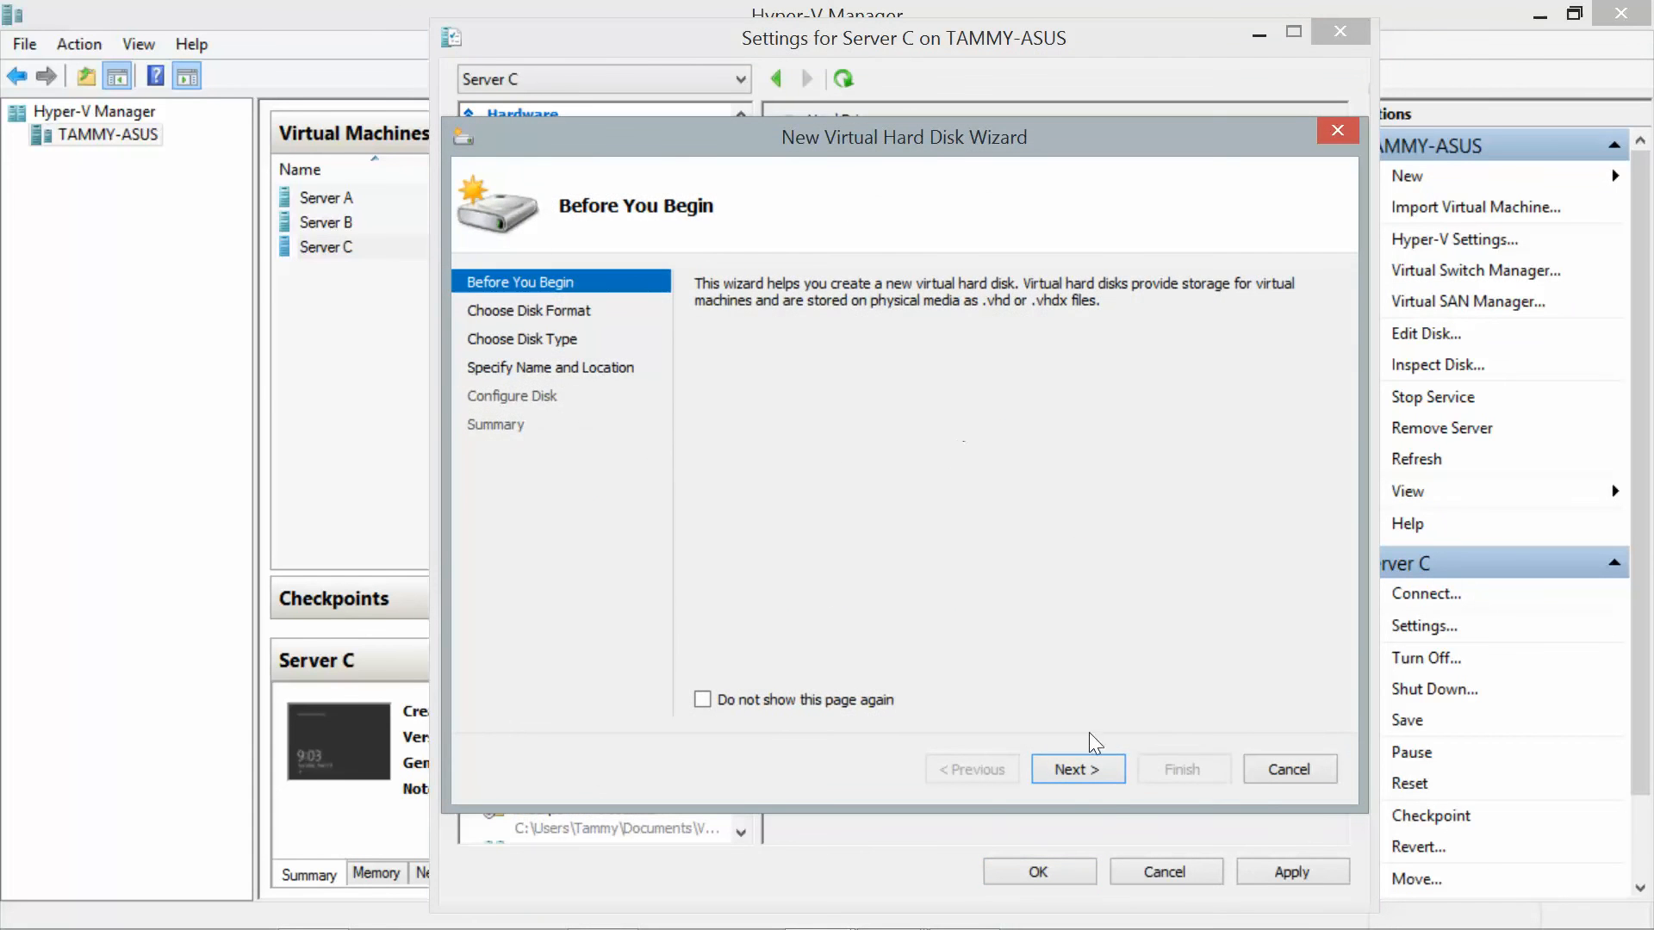
pyautogui.click(1082, 768)
pyautogui.click(1082, 769)
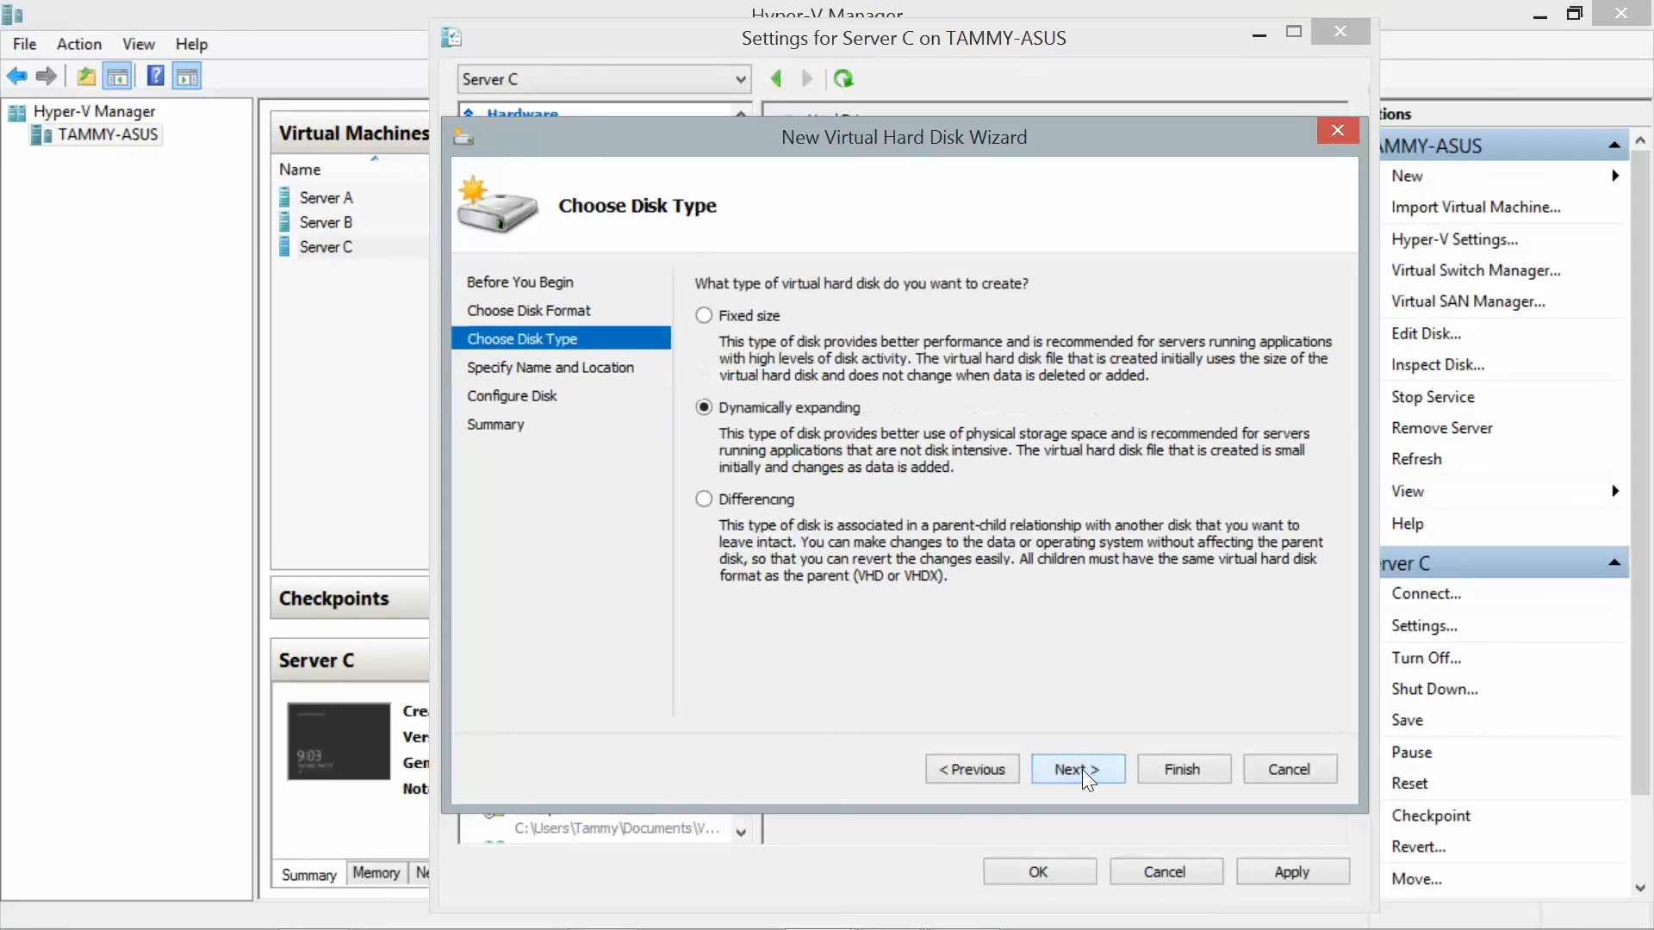
pyautogui.click(1082, 768)
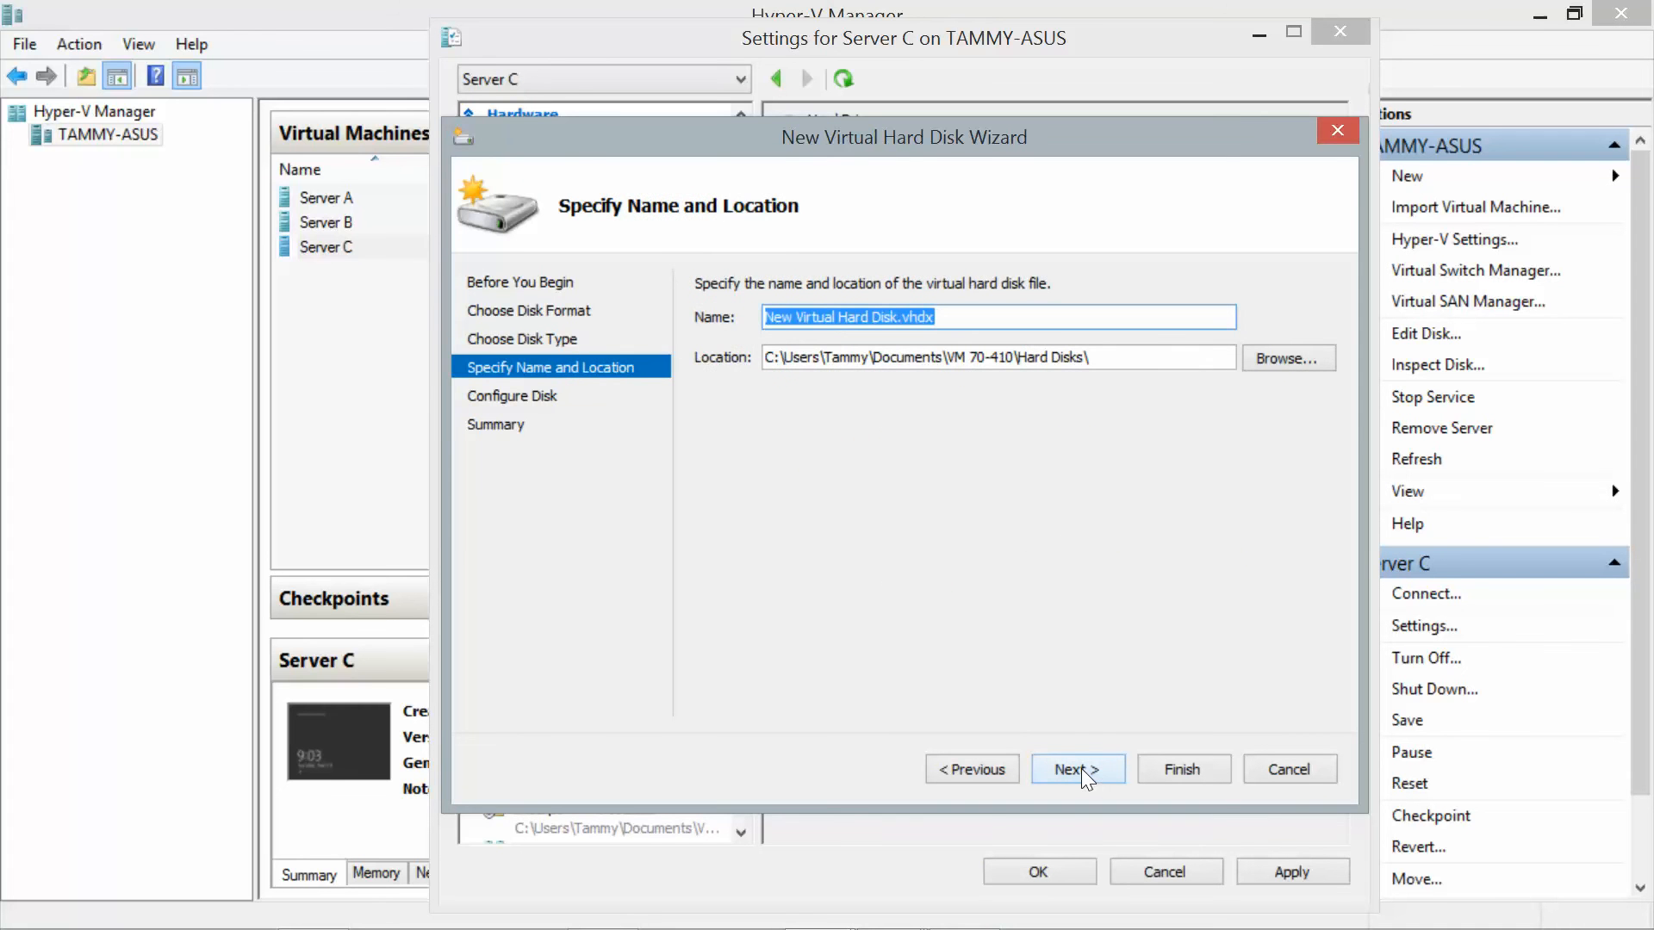
pyautogui.press('End')
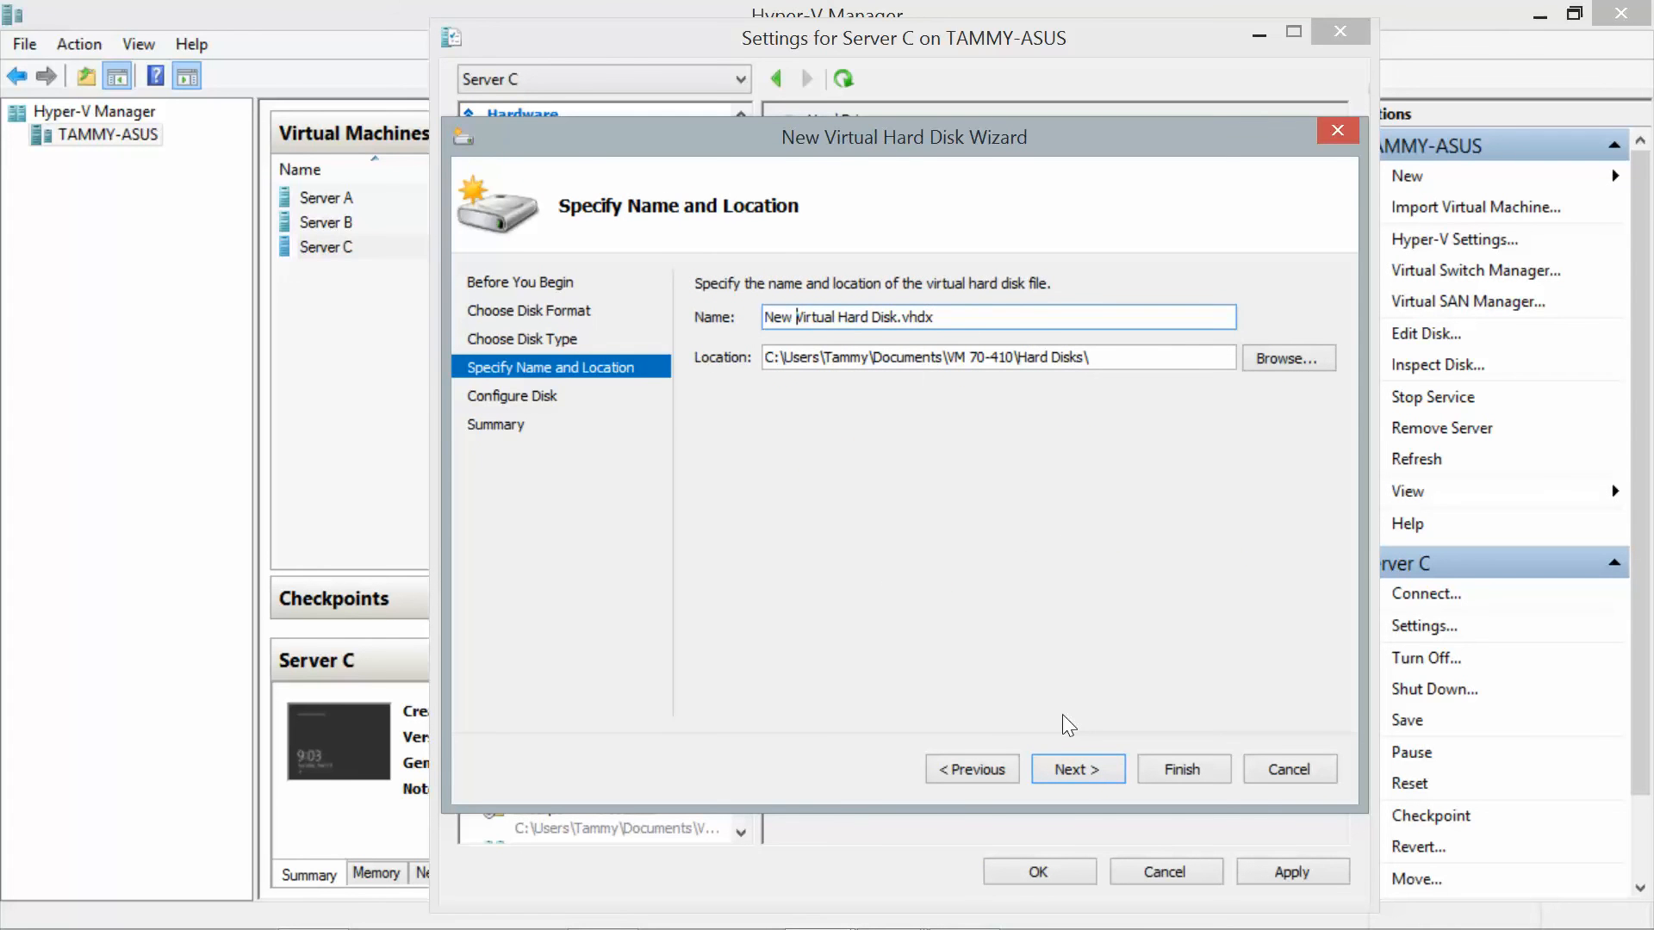
pyautogui.press('BackSpace')
pyautogui.press('BackSpace')
pyautogui.press('BackSpace')
pyautogui.press('BackSpace')
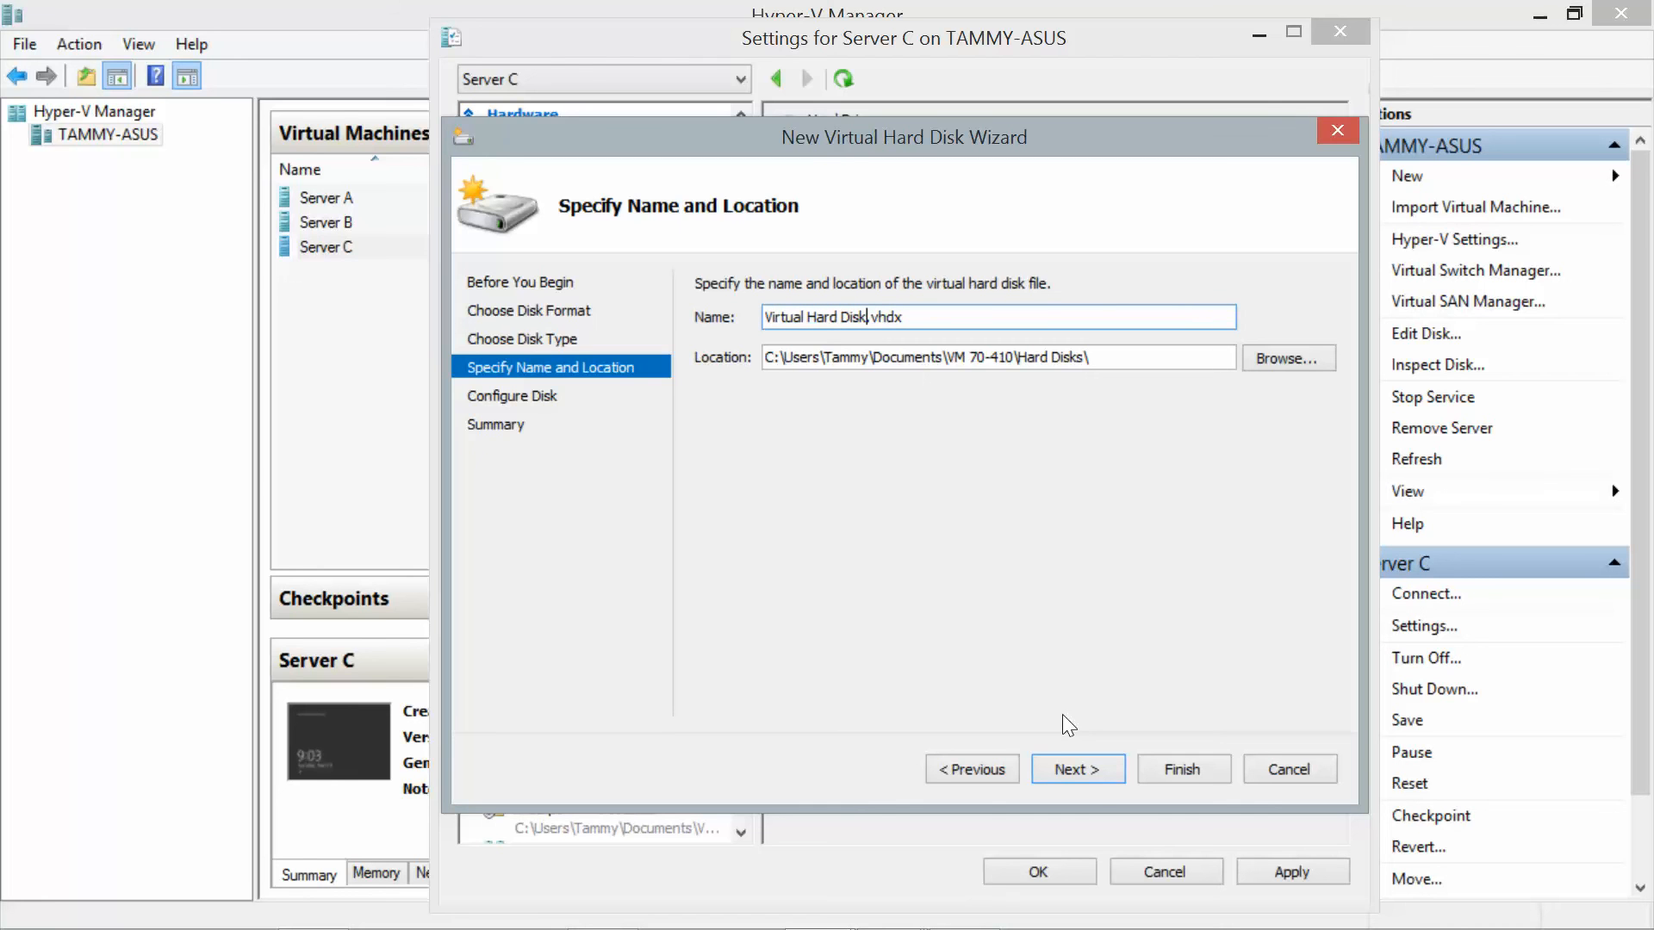
pyautogui.write('2')
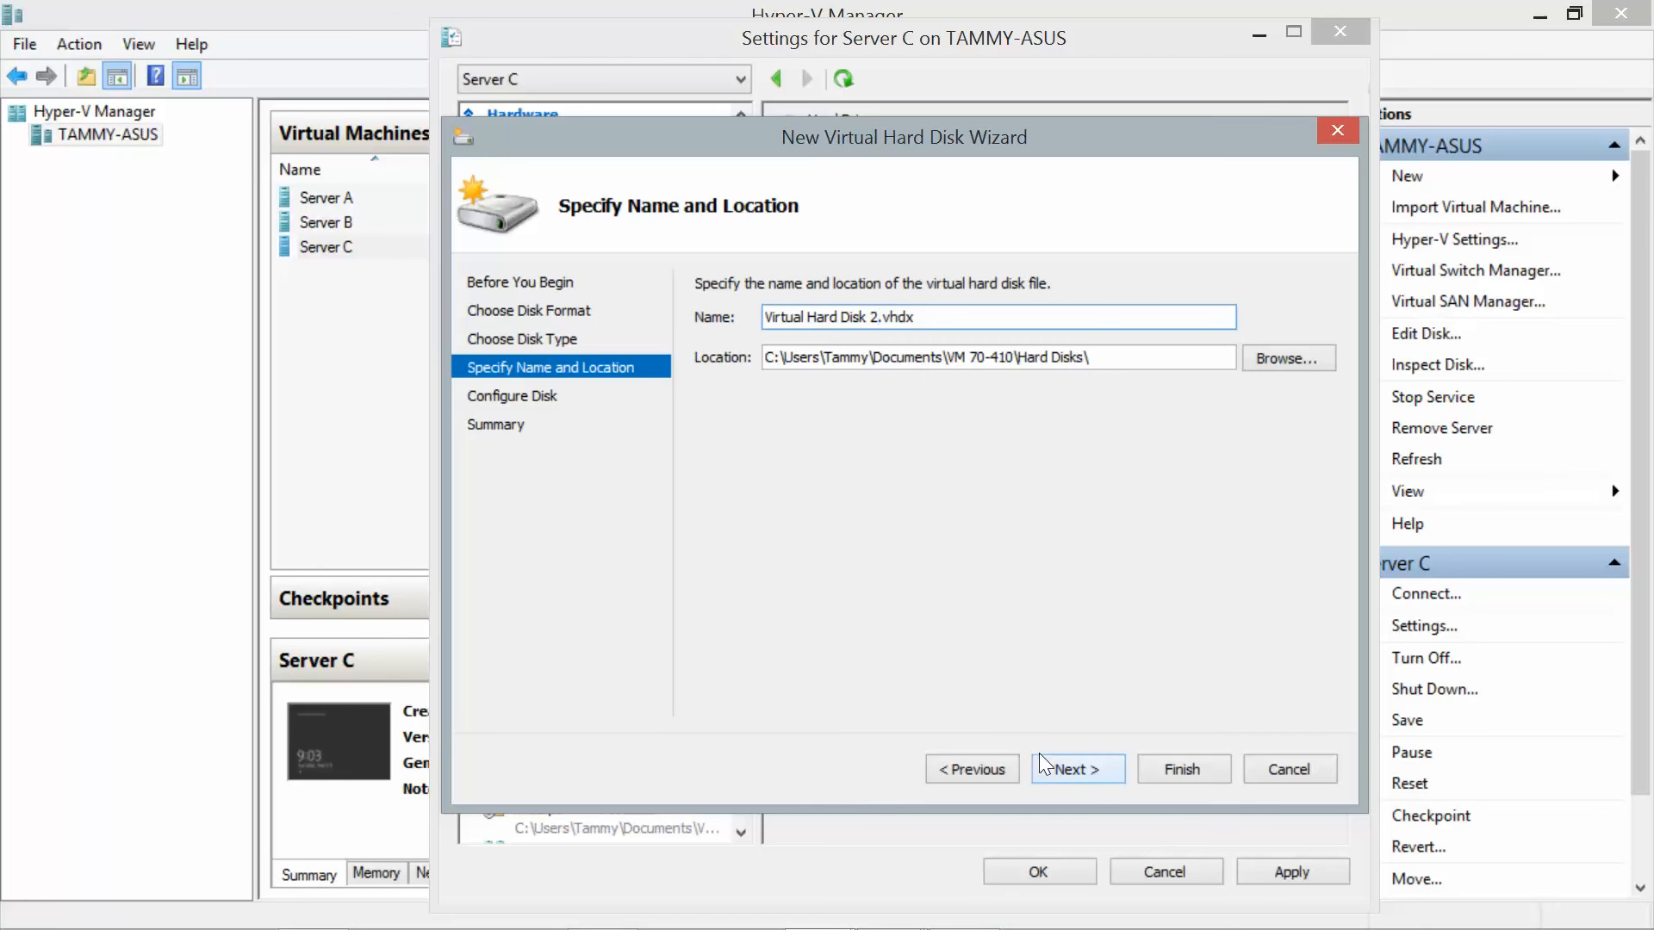
pyautogui.click(1073, 768)
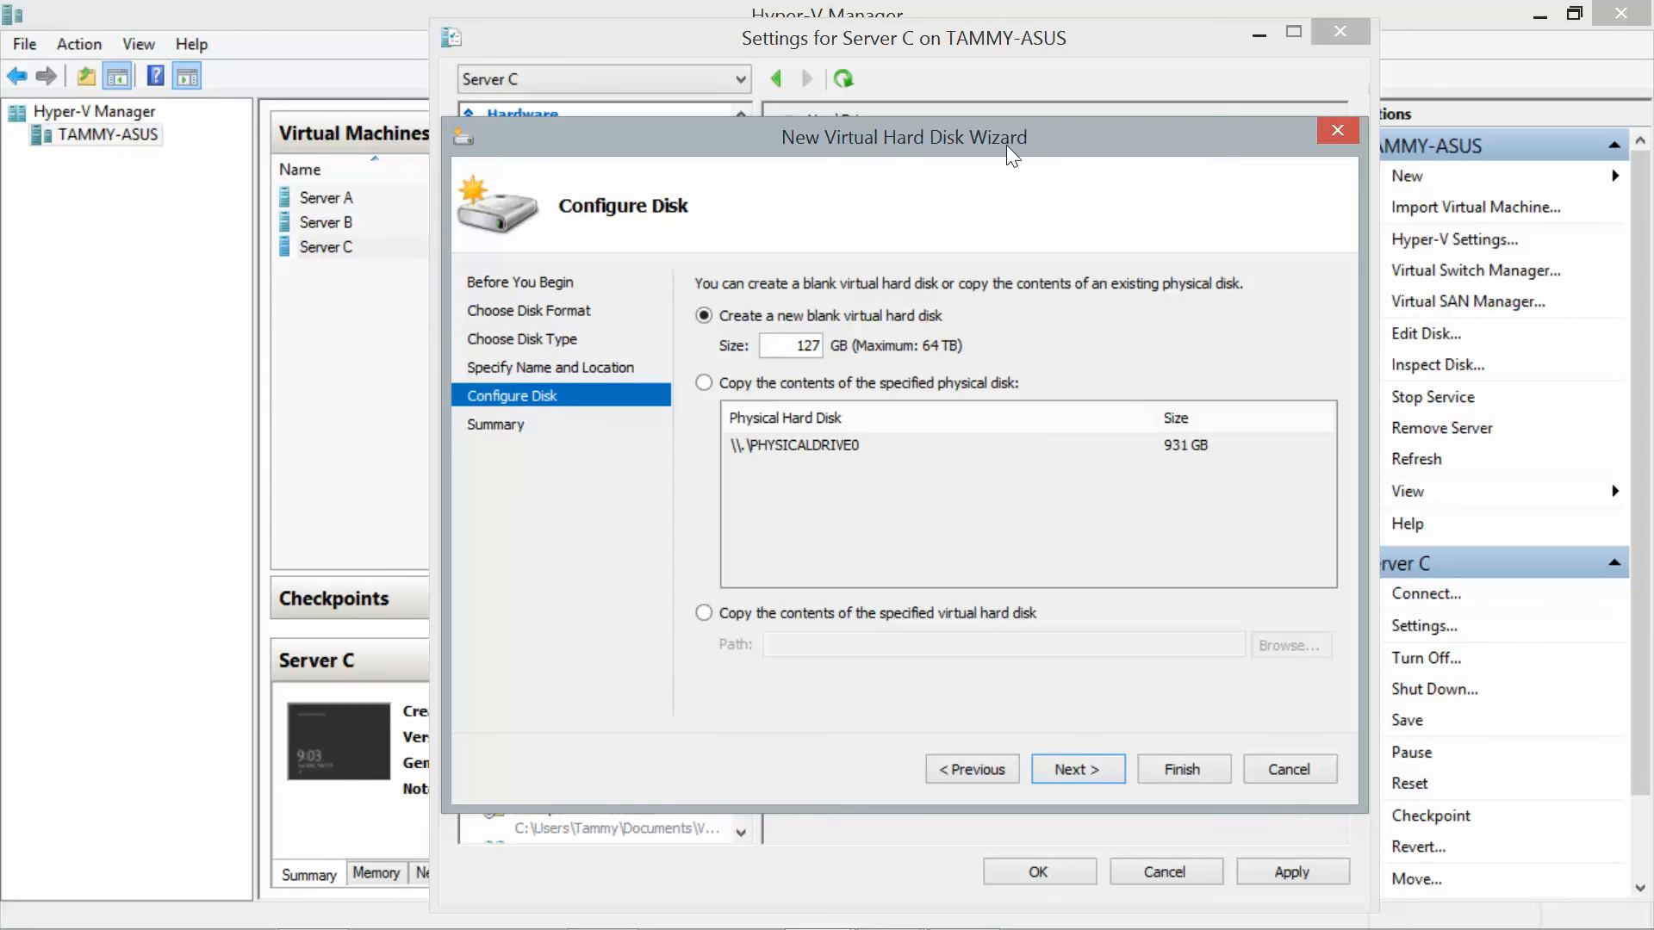
# Set the disk size to 20 GB, create the disk, and apply Server C's settings.
pyautogui.moveTo(1010, 143)
pyautogui.mouseDown()
pyautogui.moveTo(1041, 260)
pyautogui.moveTo(1007, 137)
pyautogui.mouseUp()
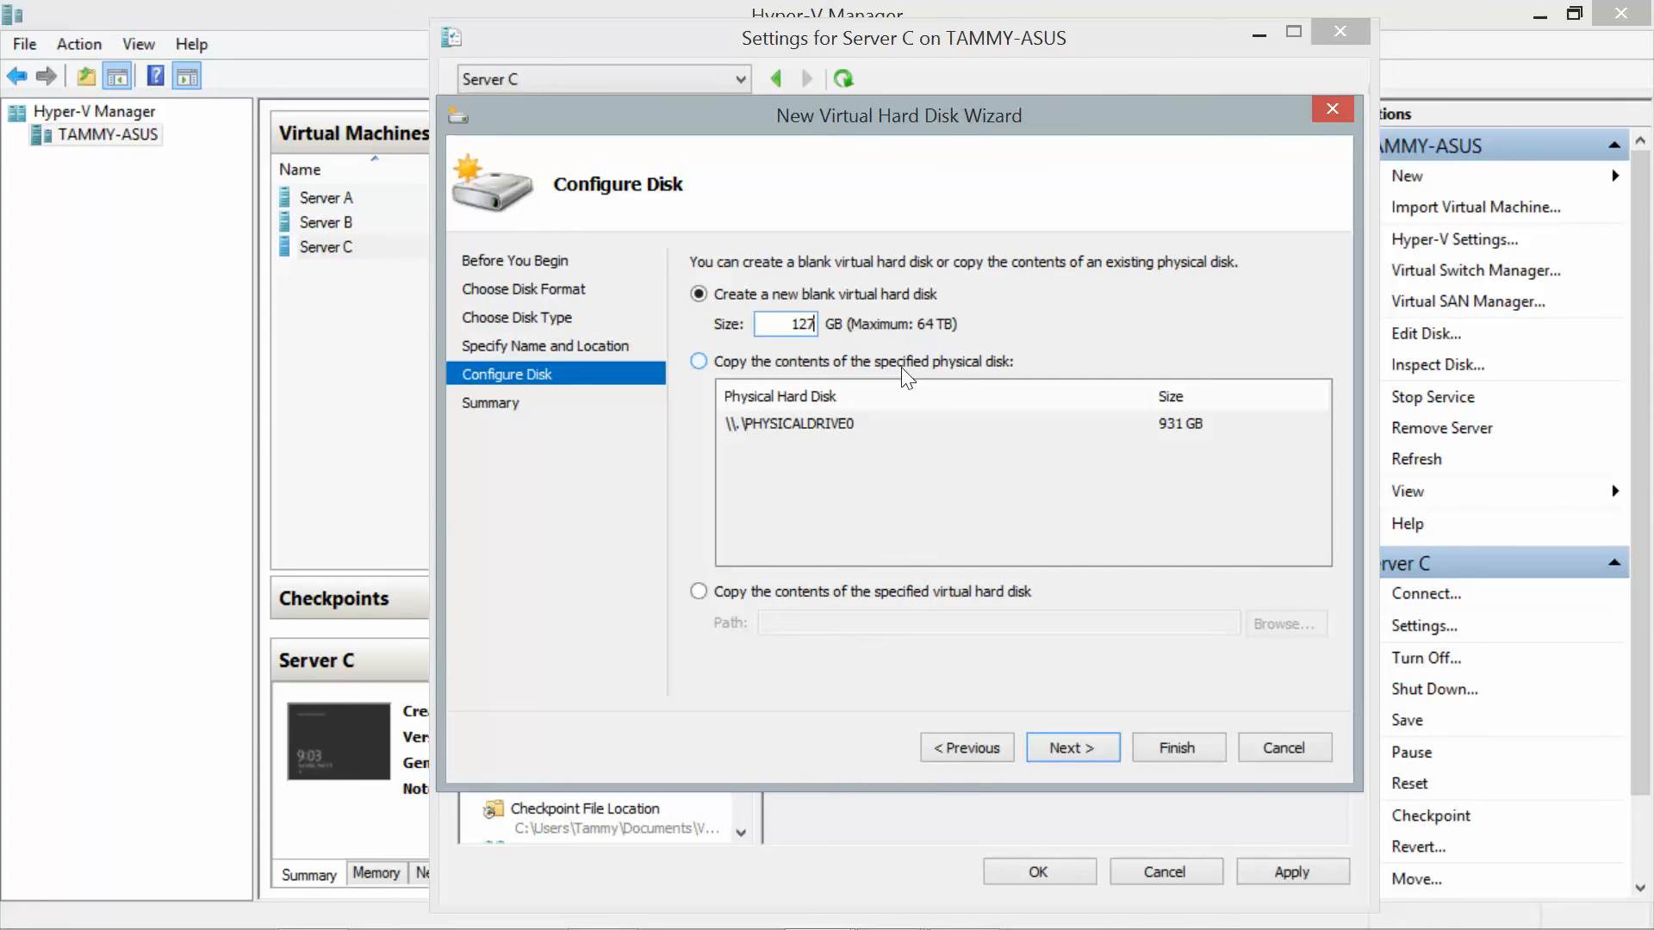
pyautogui.press('BackSpace')
pyautogui.press('BackSpace')
pyautogui.press('BackSpace')
pyautogui.write('20')
pyautogui.click(1059, 741)
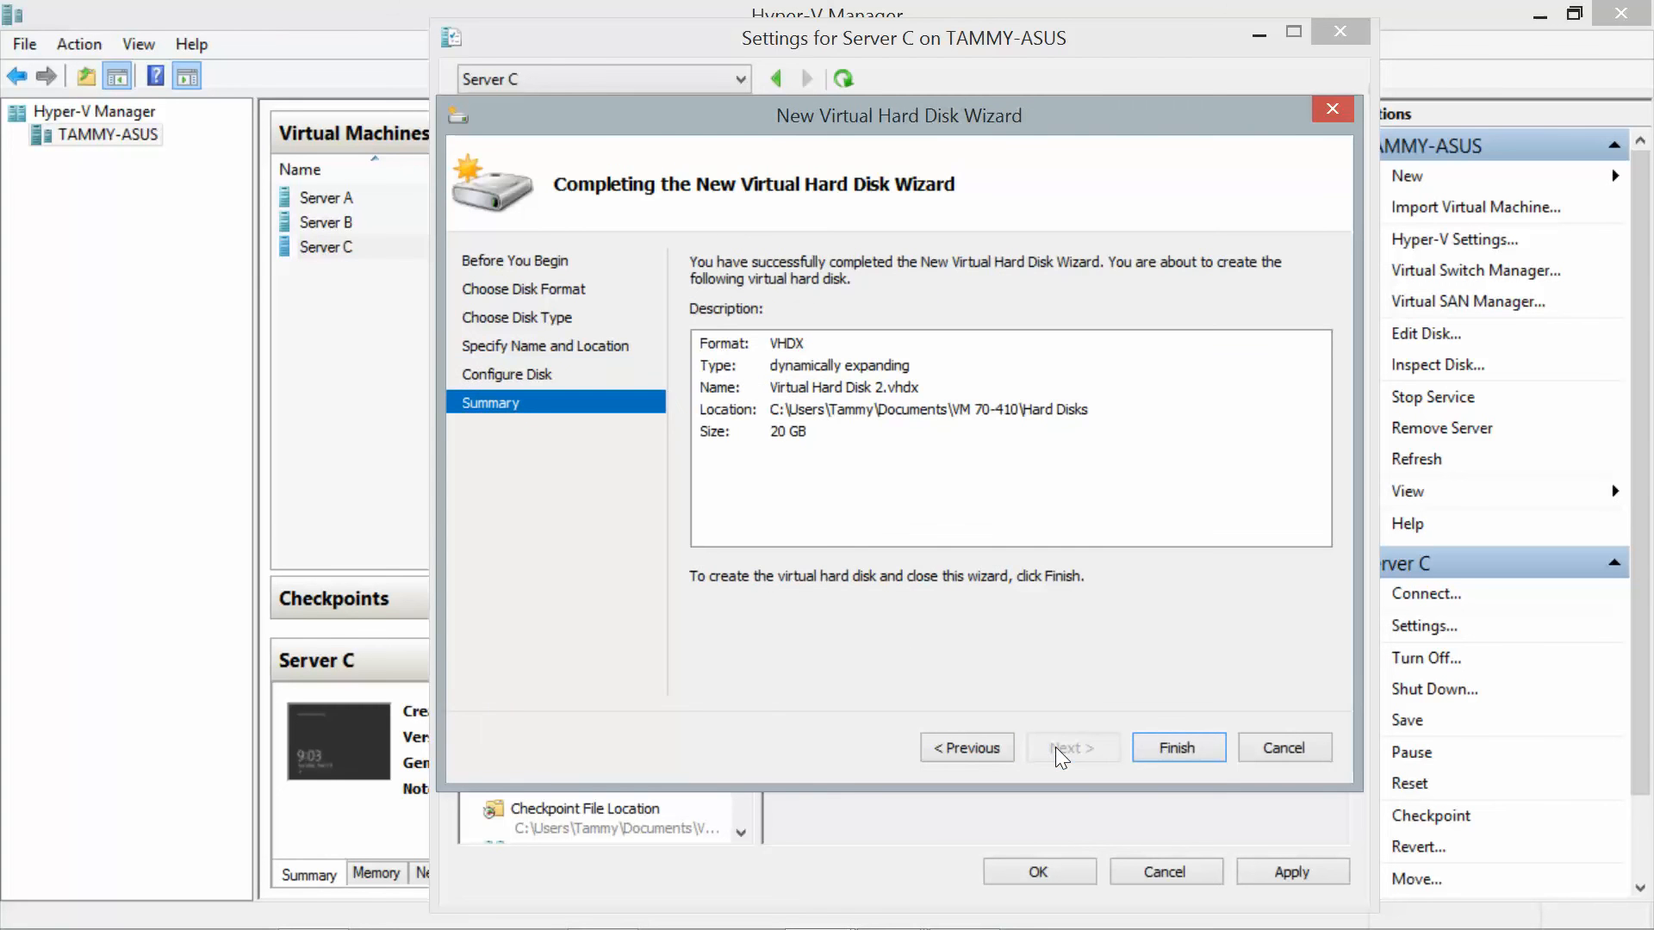
pyautogui.click(1167, 742)
pyautogui.click(1039, 872)
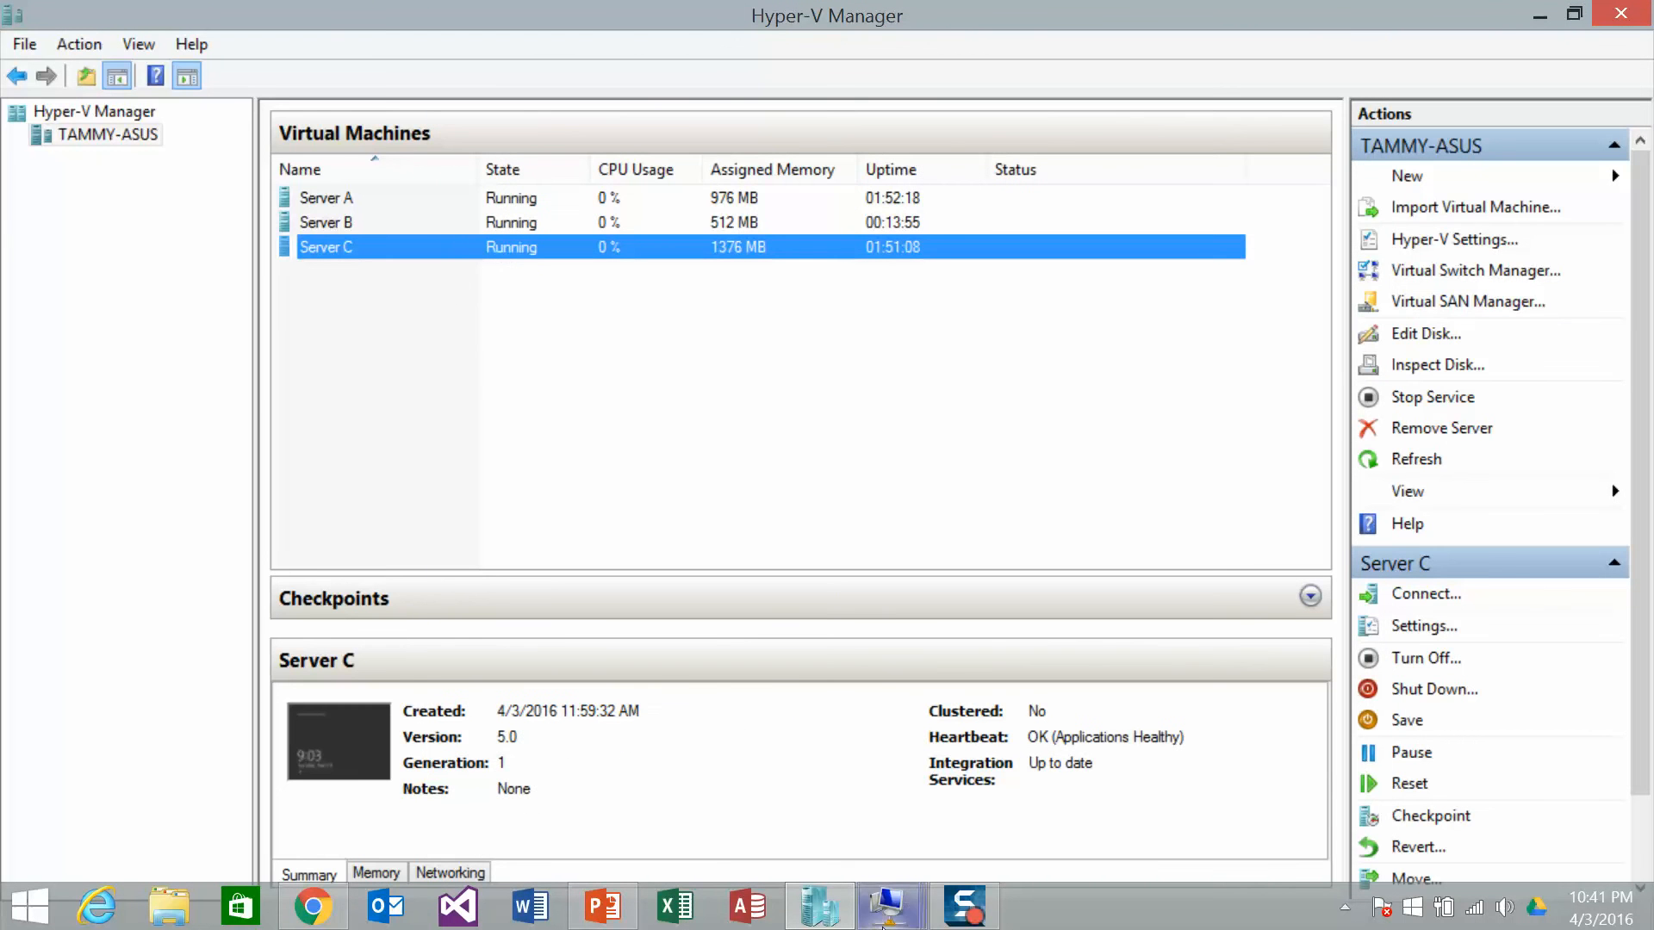
# Open Disk Management on Server C and enlarge its window.
pyautogui.moveTo(920, 916)
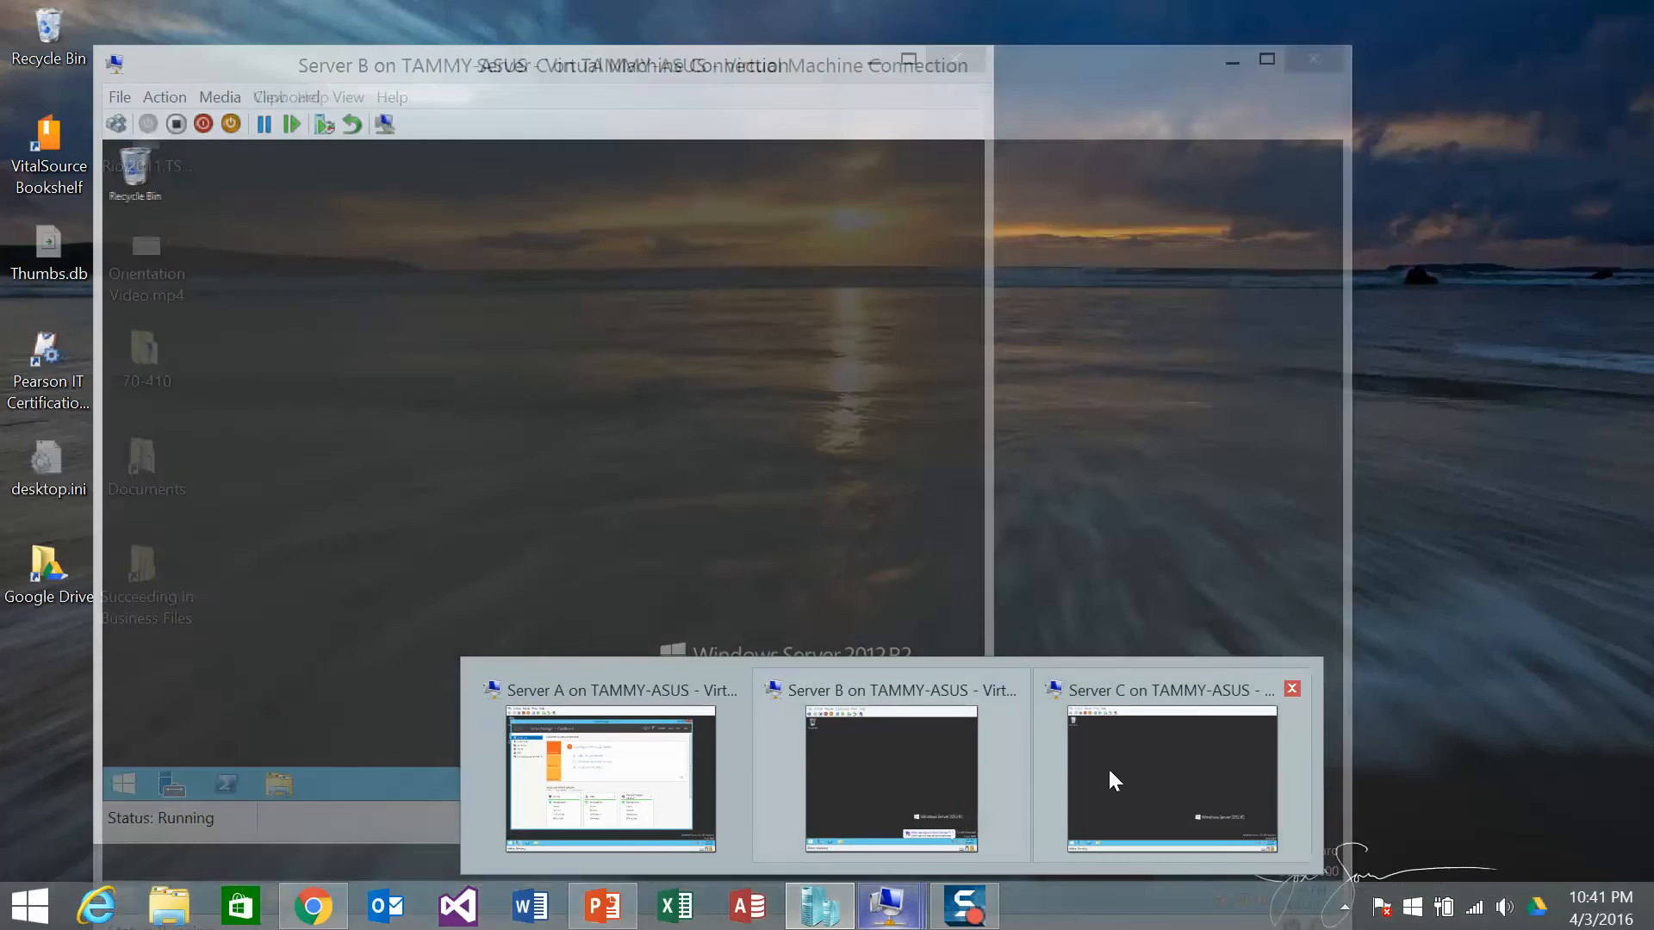
pyautogui.click(1134, 761)
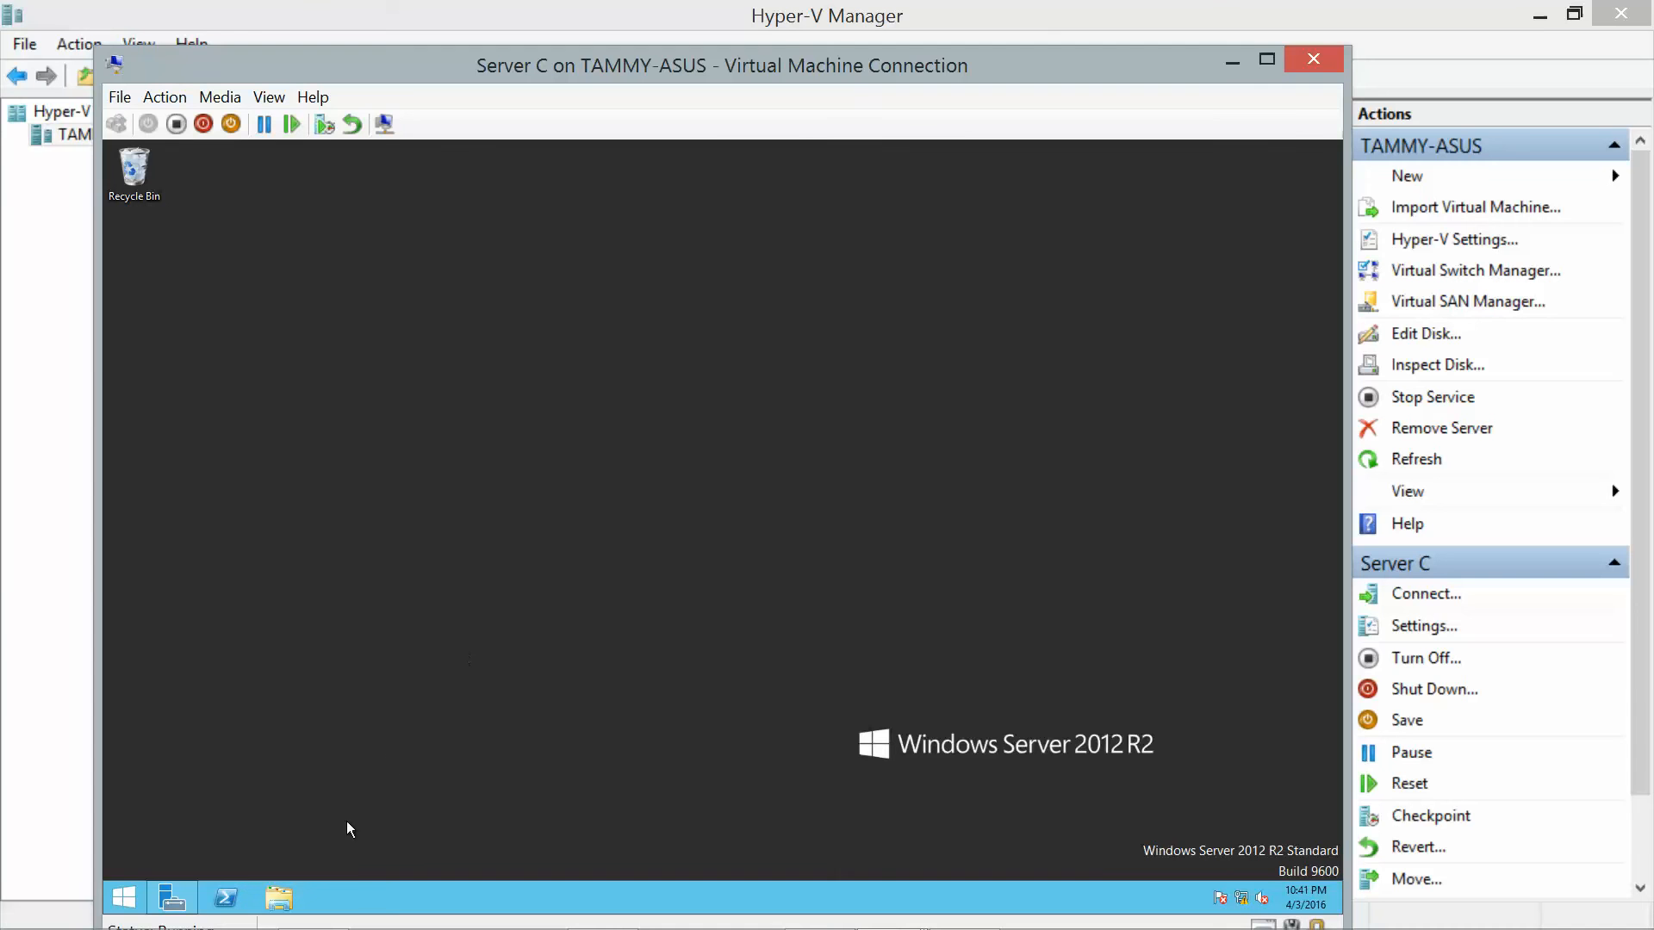
pyautogui.rightClick(126, 894)
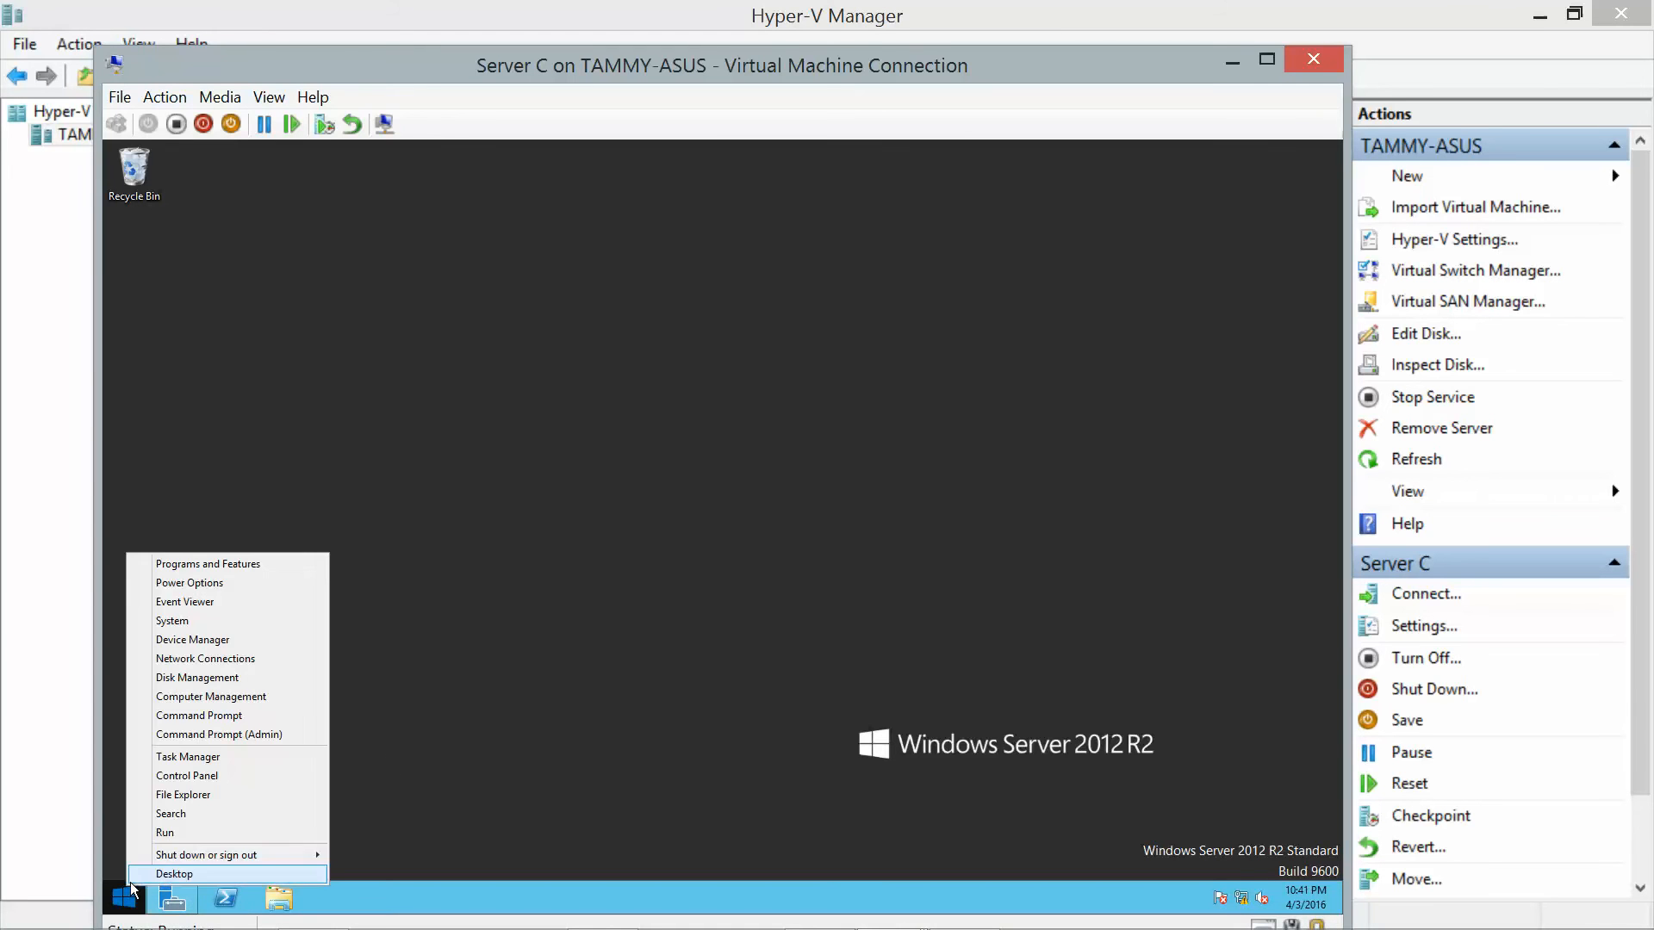
pyautogui.click(198, 680)
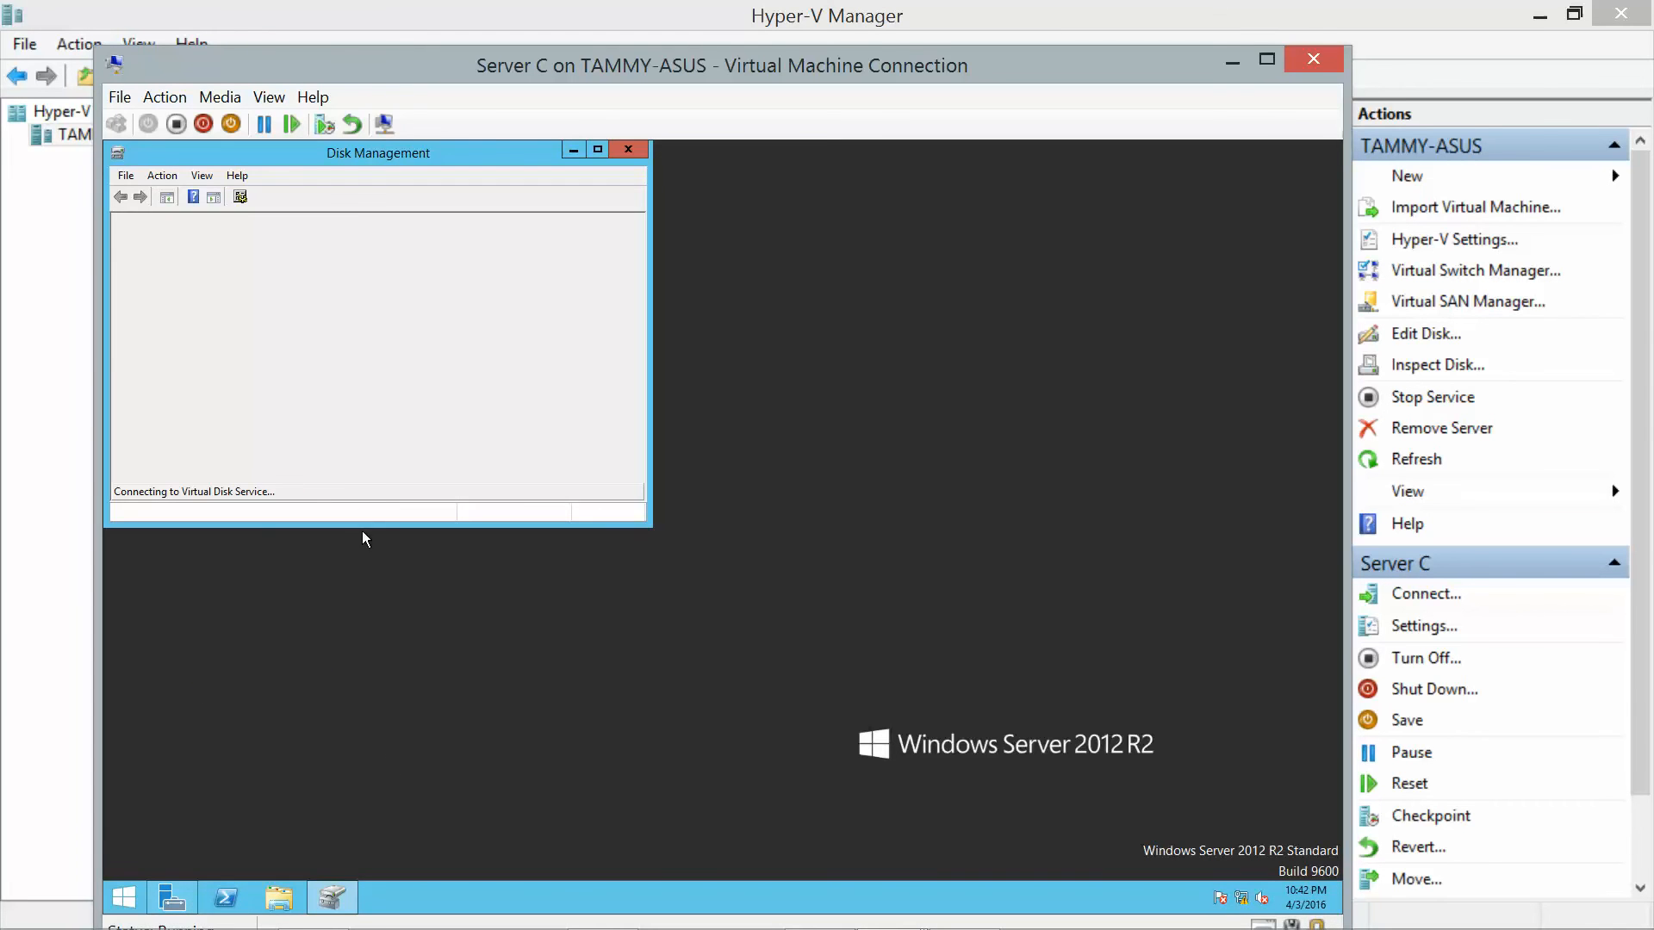
pyautogui.moveTo(362, 526); pyautogui.dragTo(353, 818)
# Bring Disk 2 online, initialize it as MBR, and begin a New Simple Volume on it.
pyautogui.rightClick(173, 648)
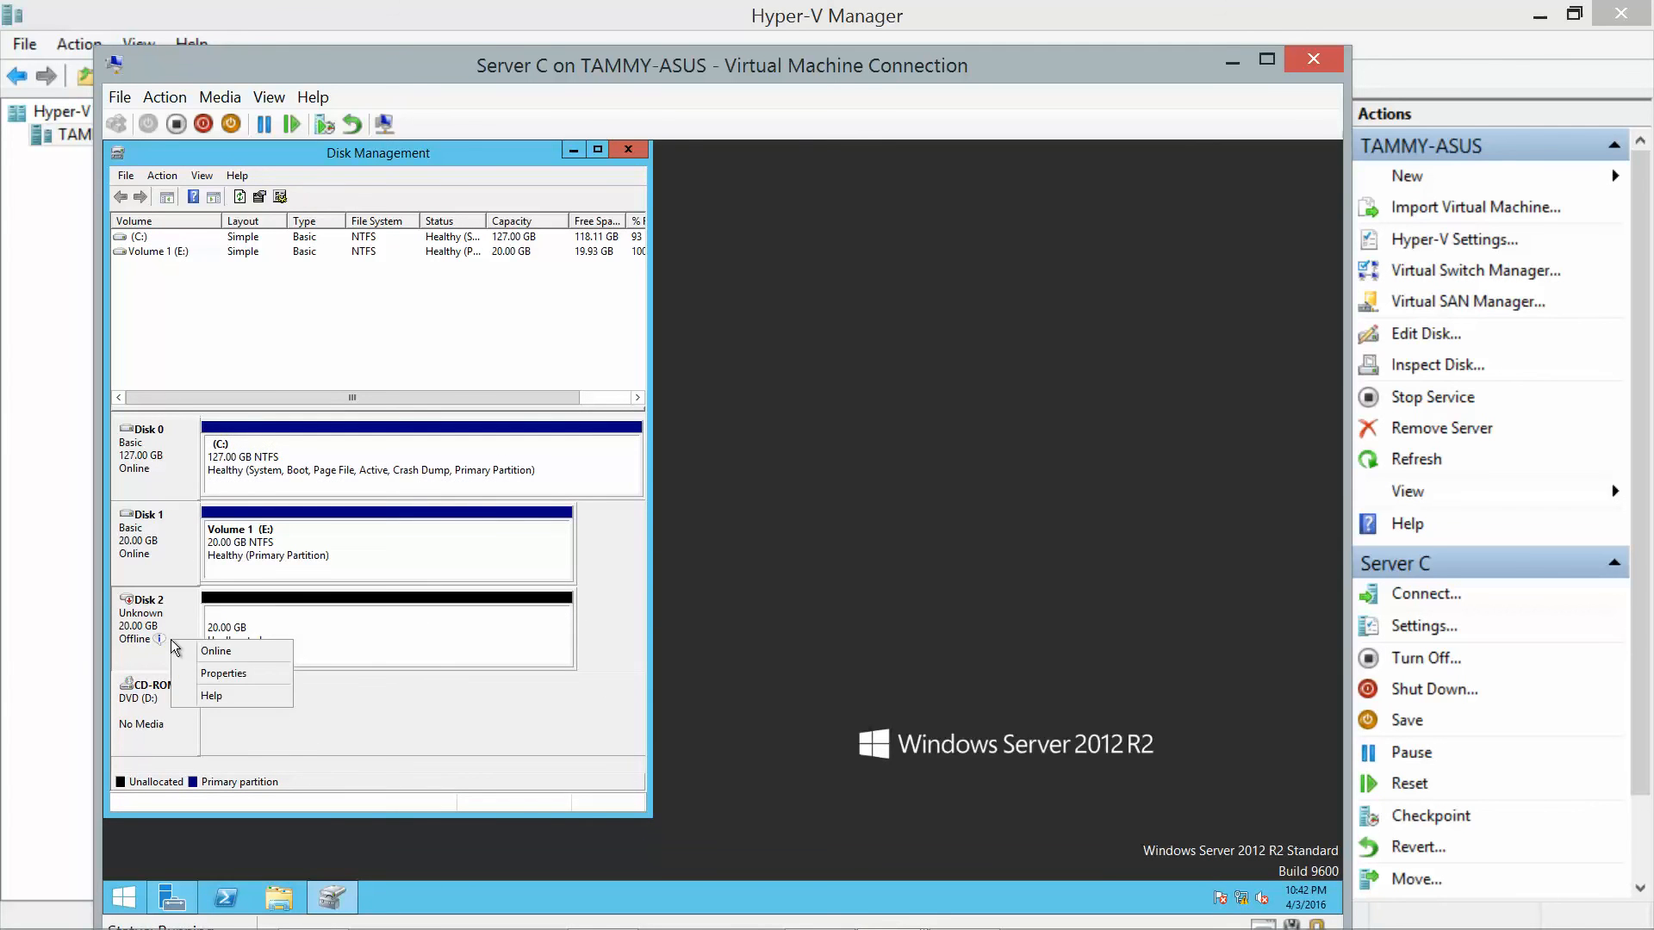
pyautogui.click(196, 651)
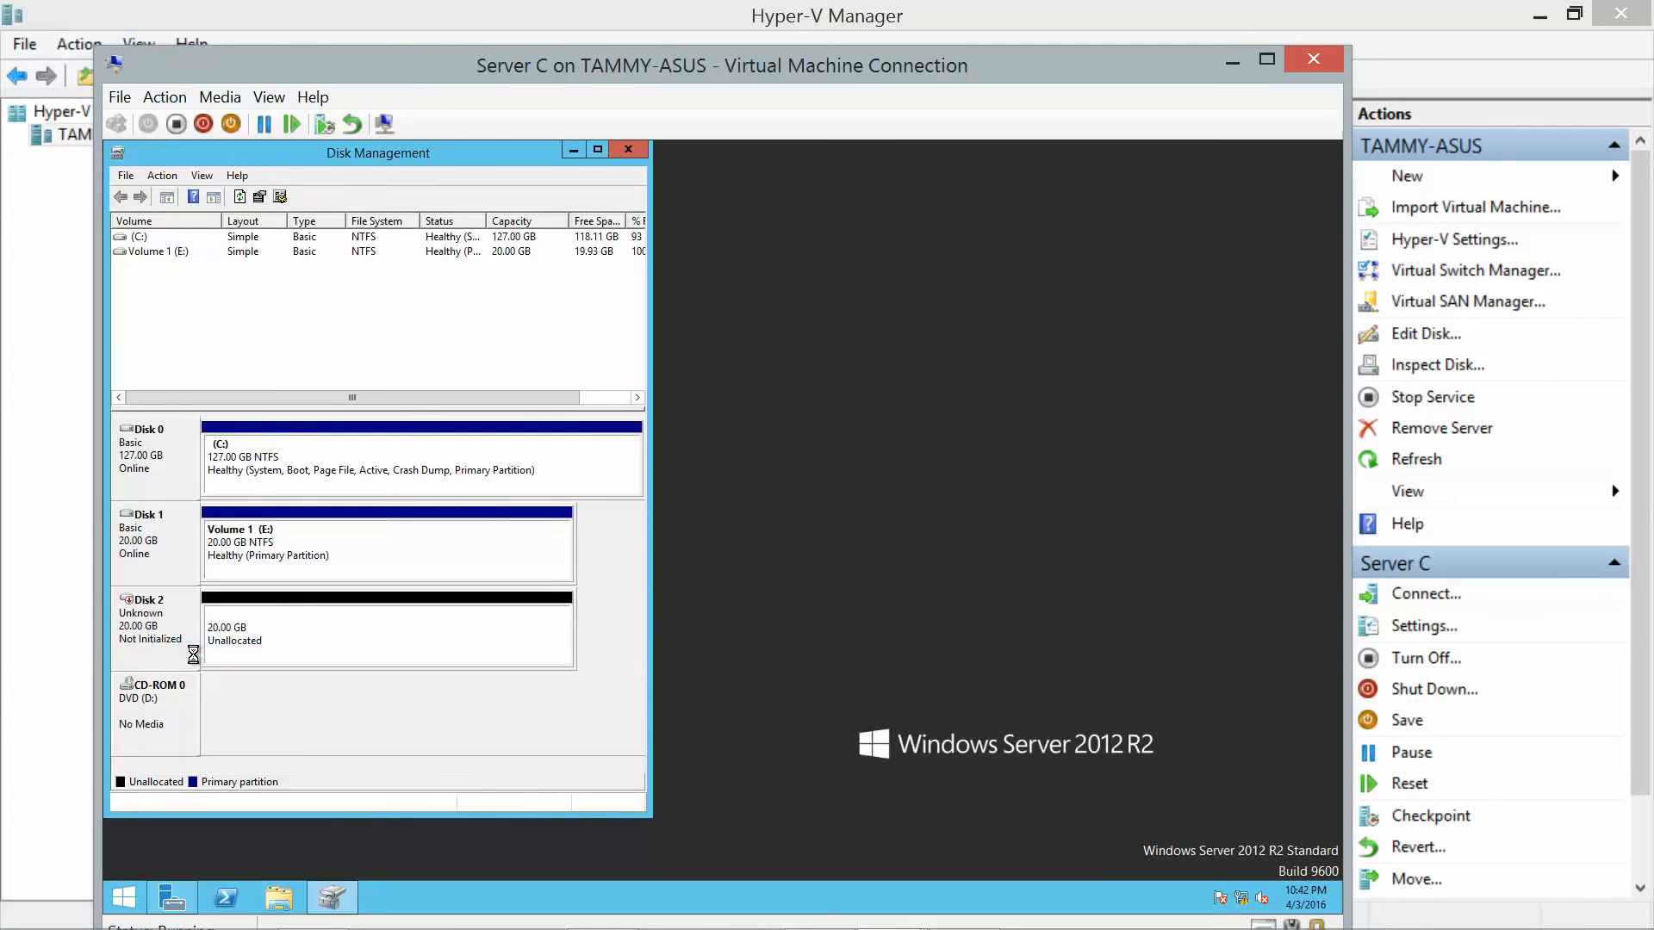
pyautogui.rightClick(292, 645)
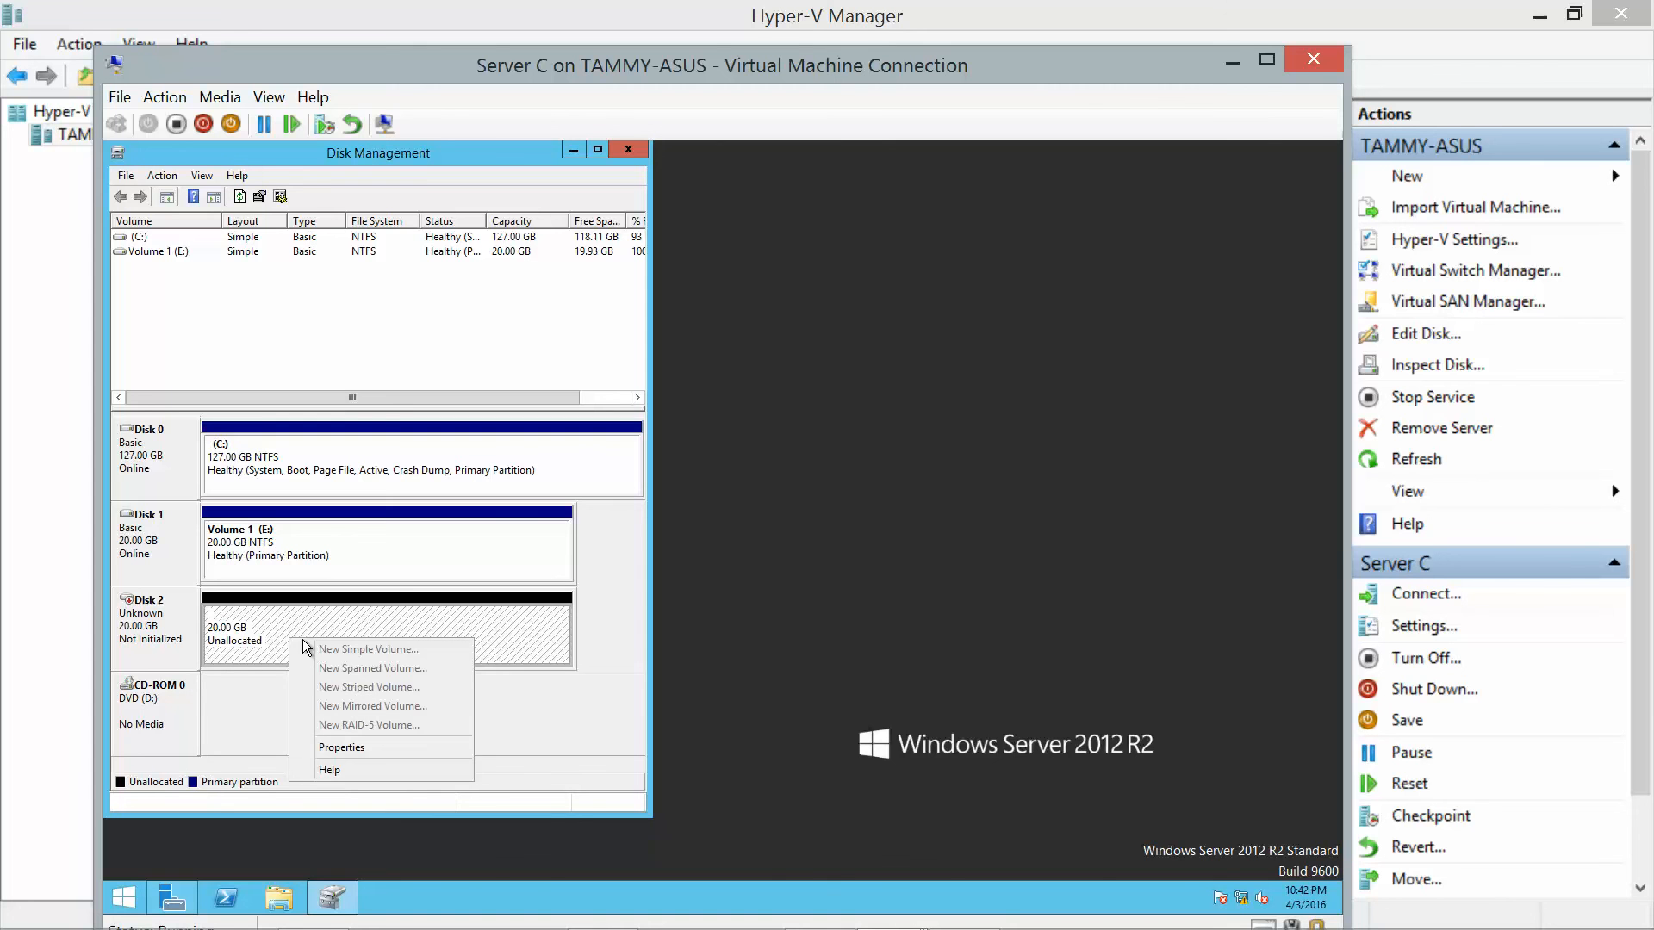
pyautogui.click(175, 630)
pyautogui.rightClick(178, 630)
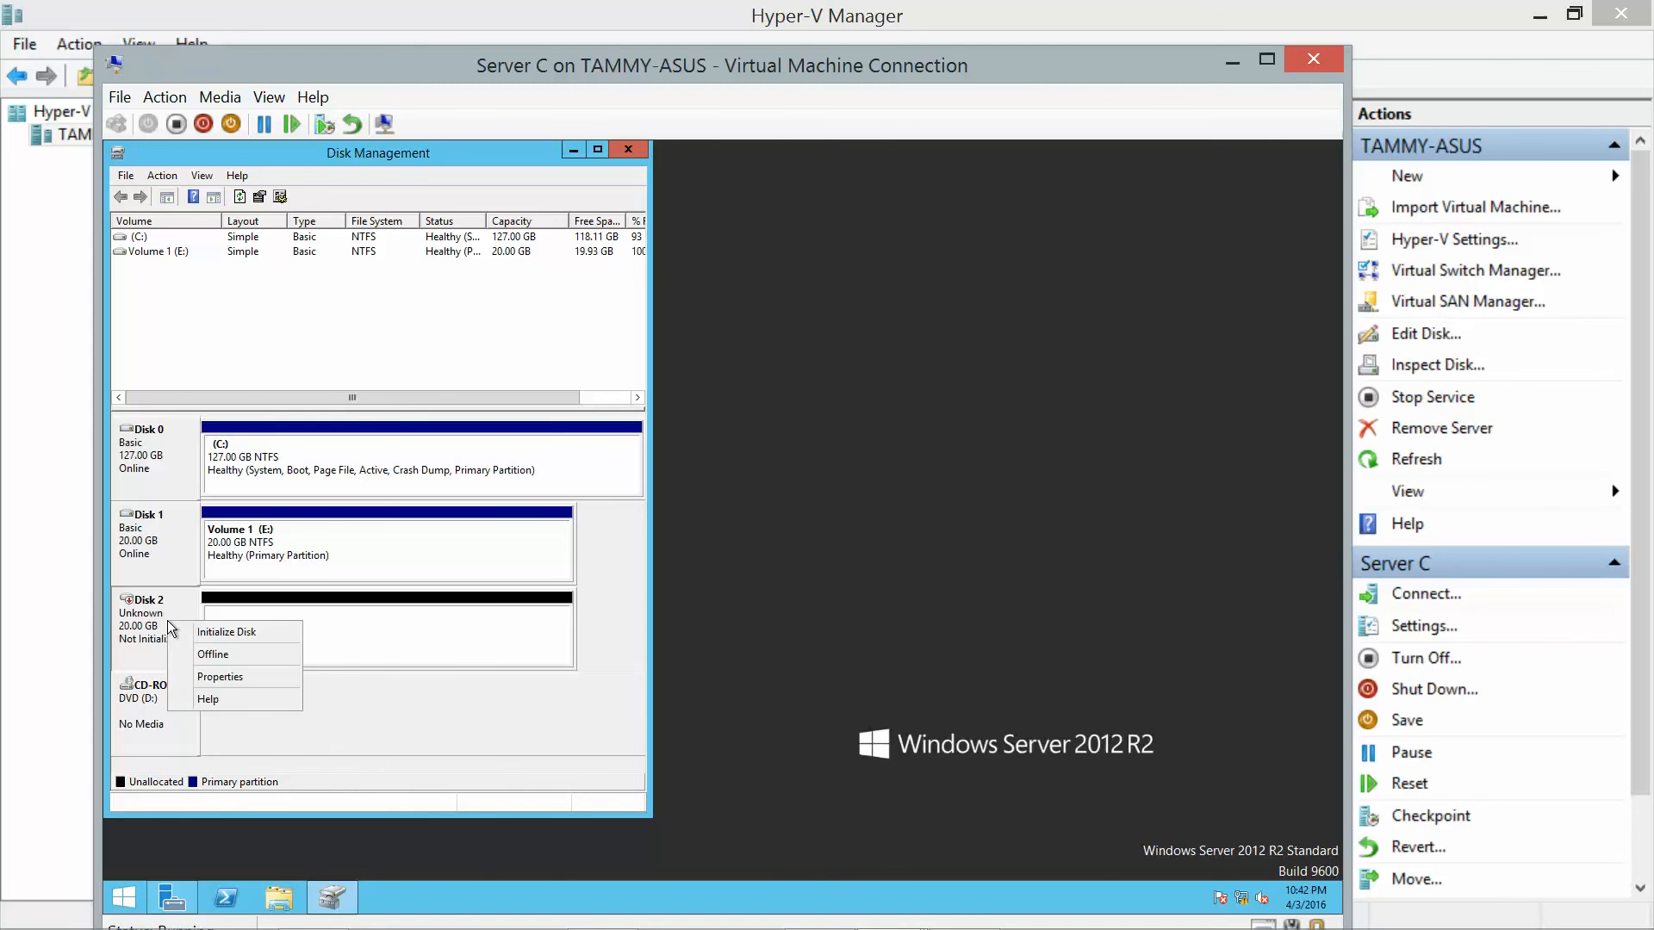
pyautogui.click(183, 632)
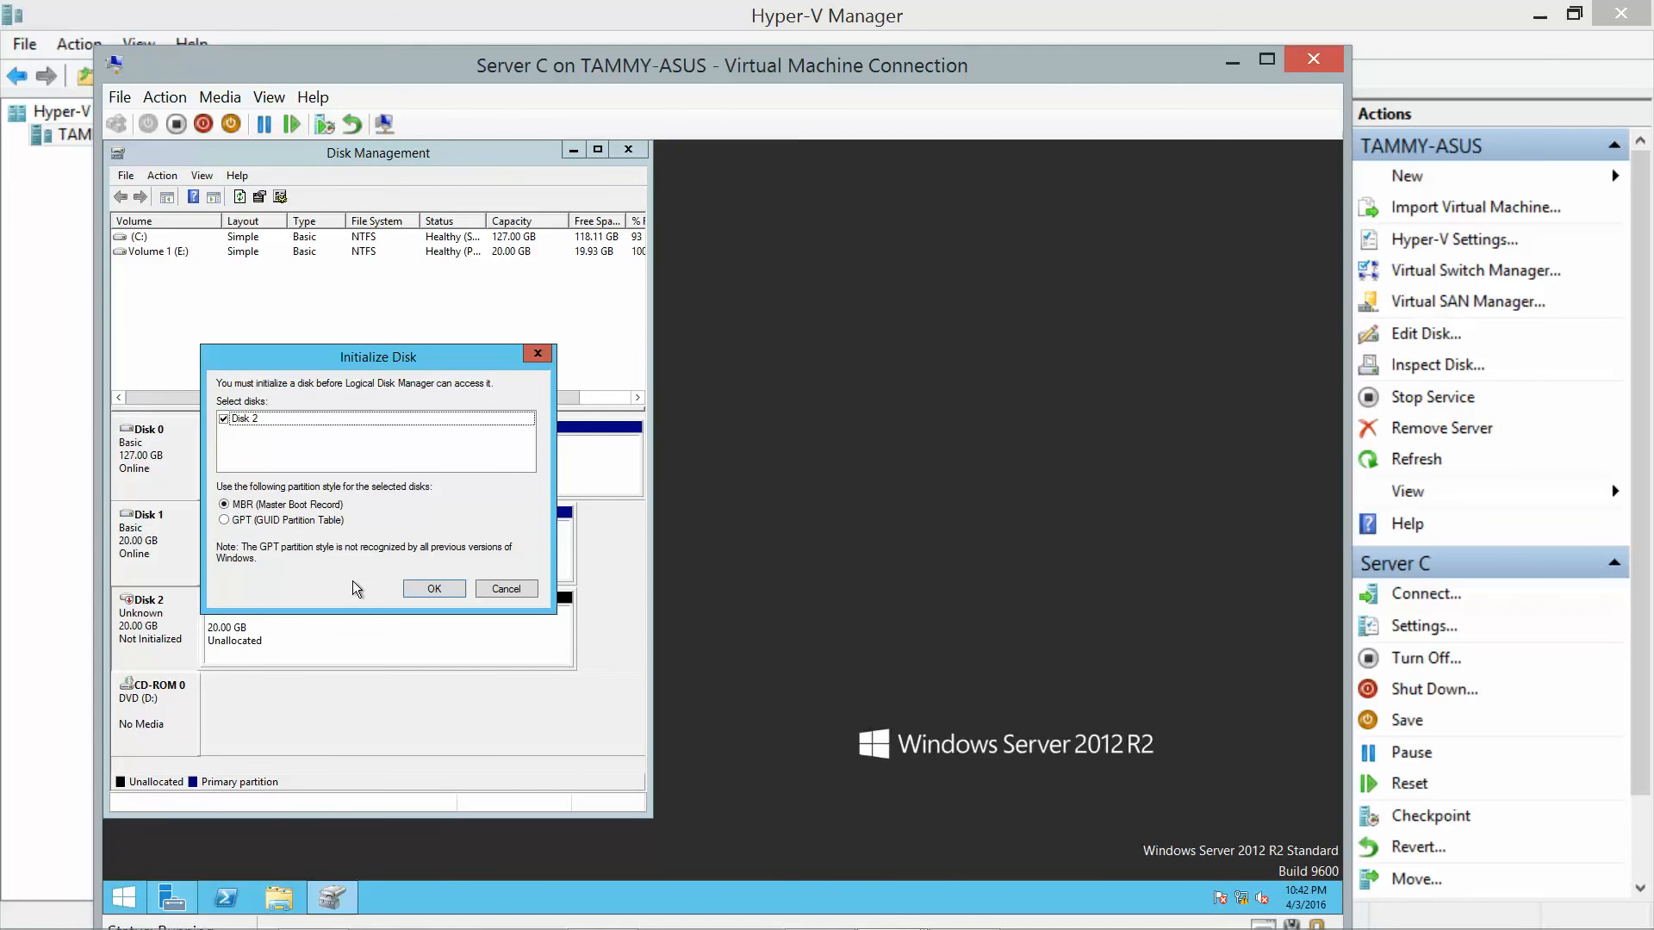
pyautogui.click(428, 589)
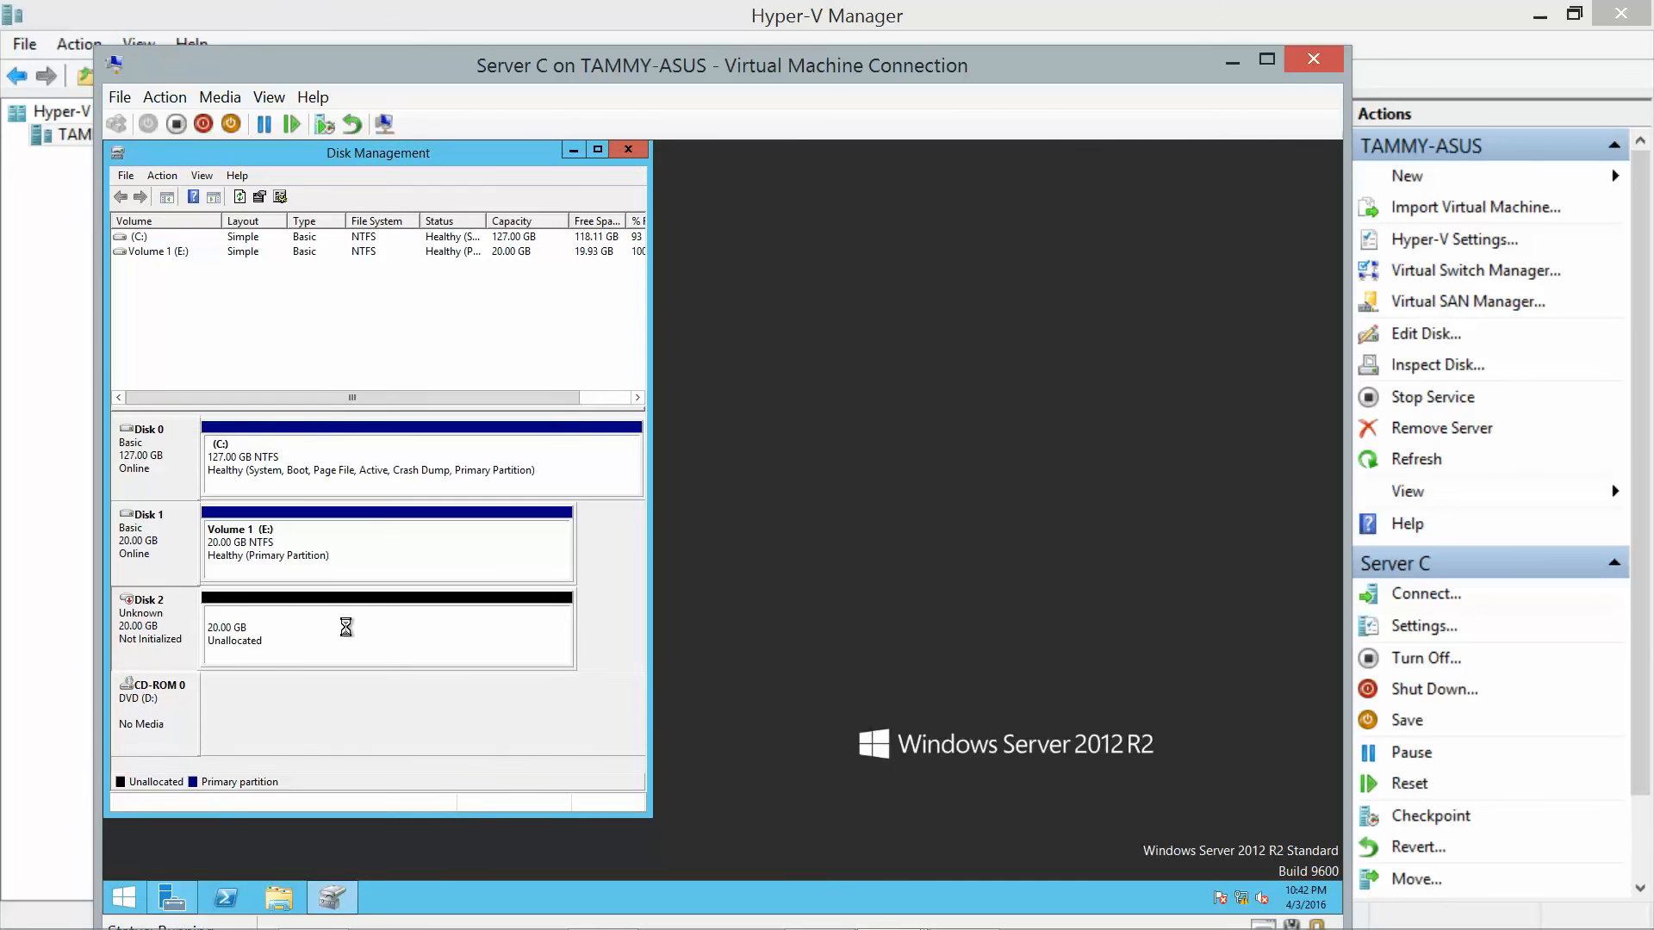
pyautogui.rightClick(292, 652)
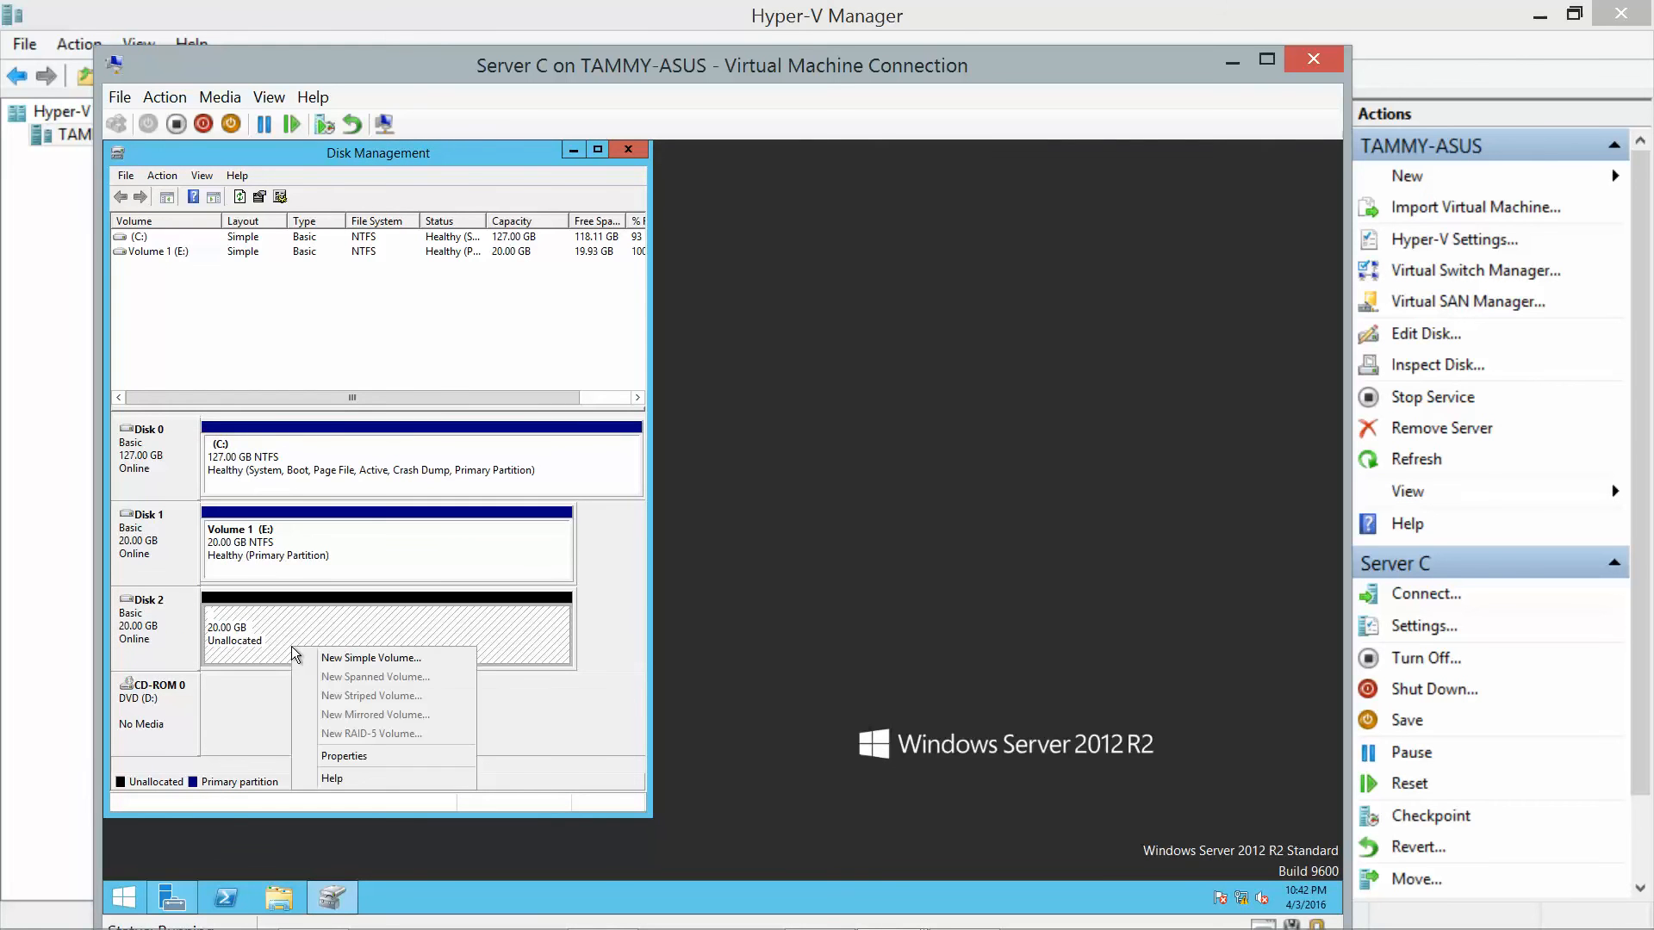
pyautogui.click(328, 654)
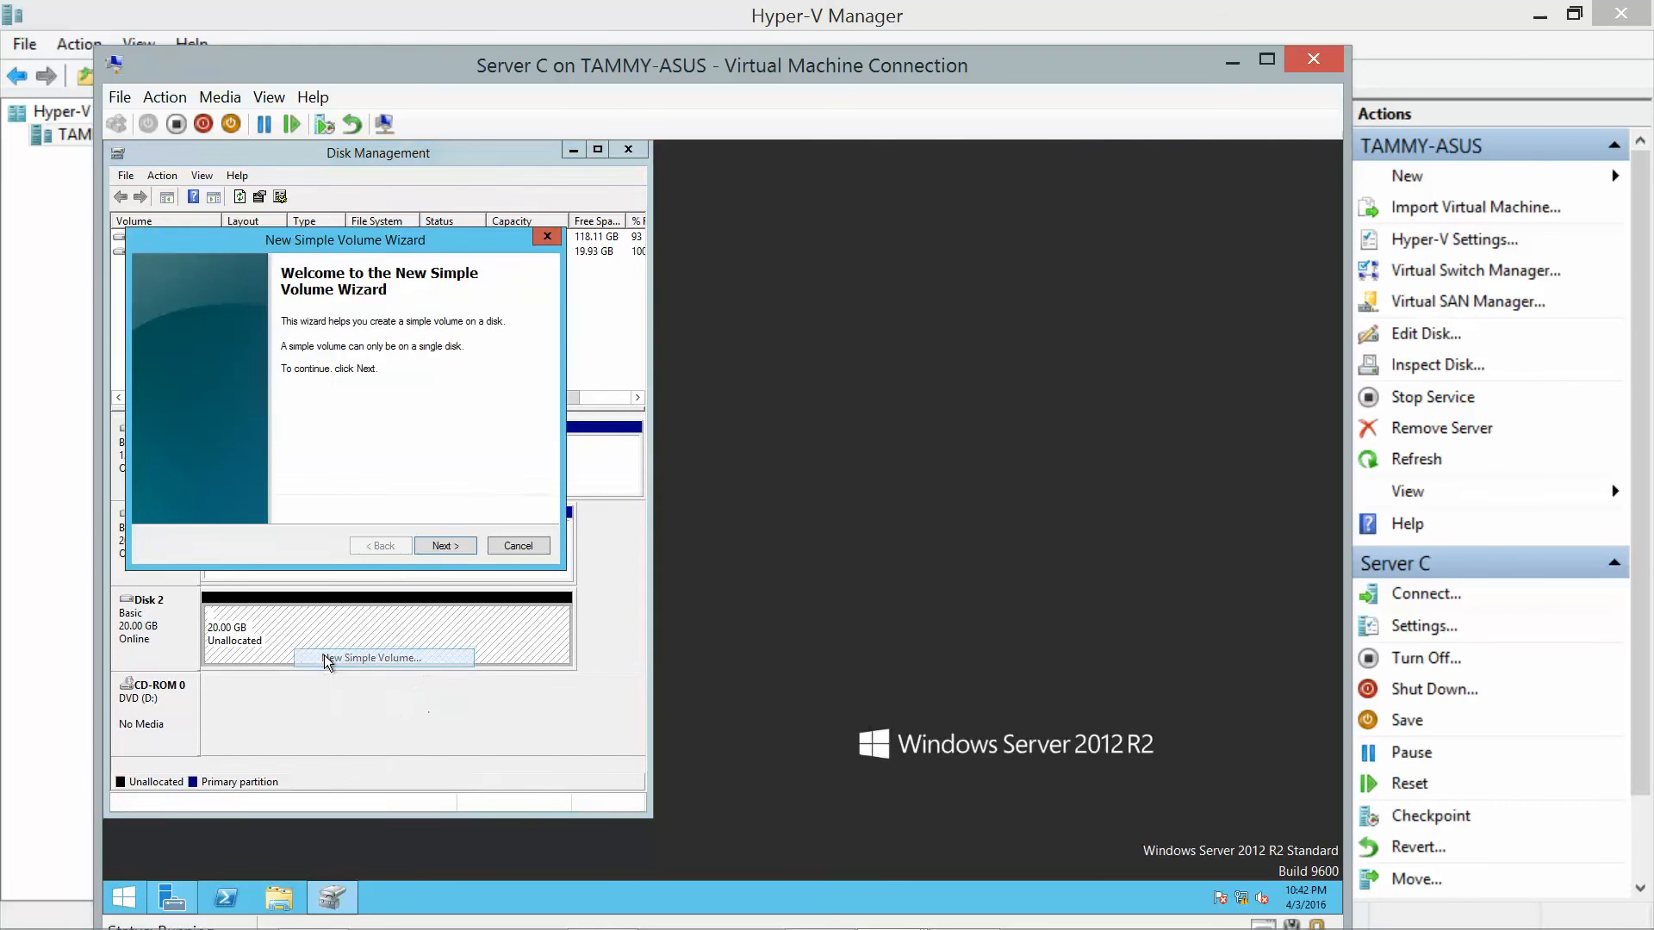
# Keep the full disk size and drive letter F: for the new volume.
pyautogui.click(435, 547)
pyautogui.click(435, 546)
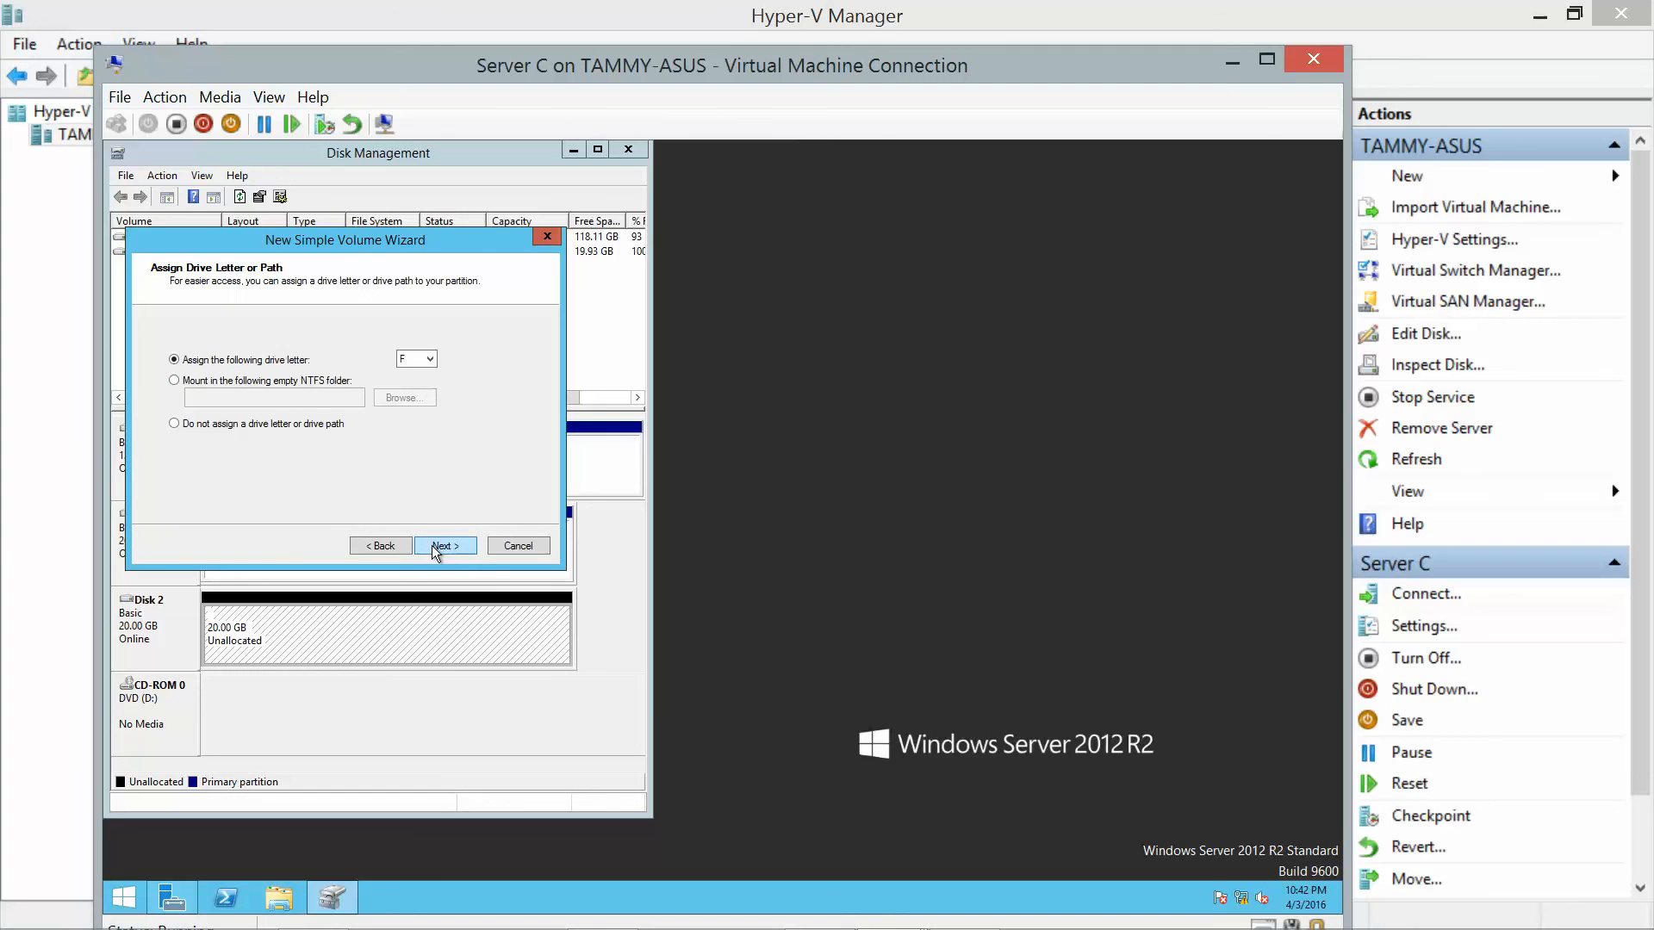
pyautogui.click(439, 548)
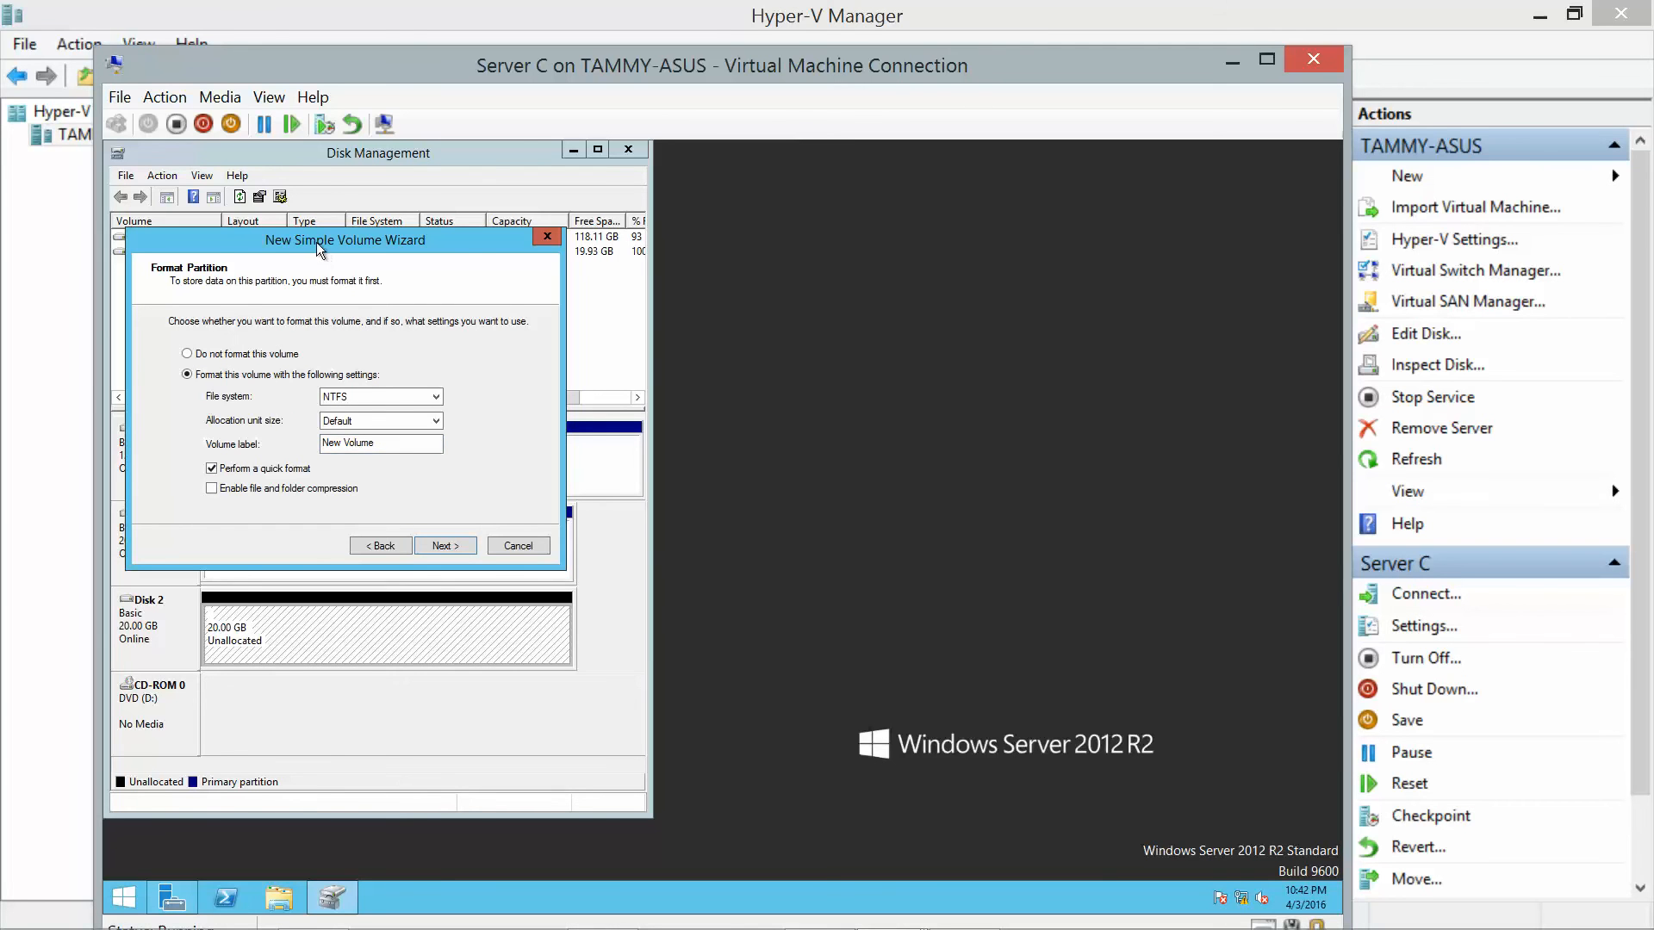
# Label the NTFS volume 'Volume 2', finish, dismiss the format prompt, and close Disk Management.
pyautogui.moveTo(322, 246); pyautogui.dragTo(372, 338)
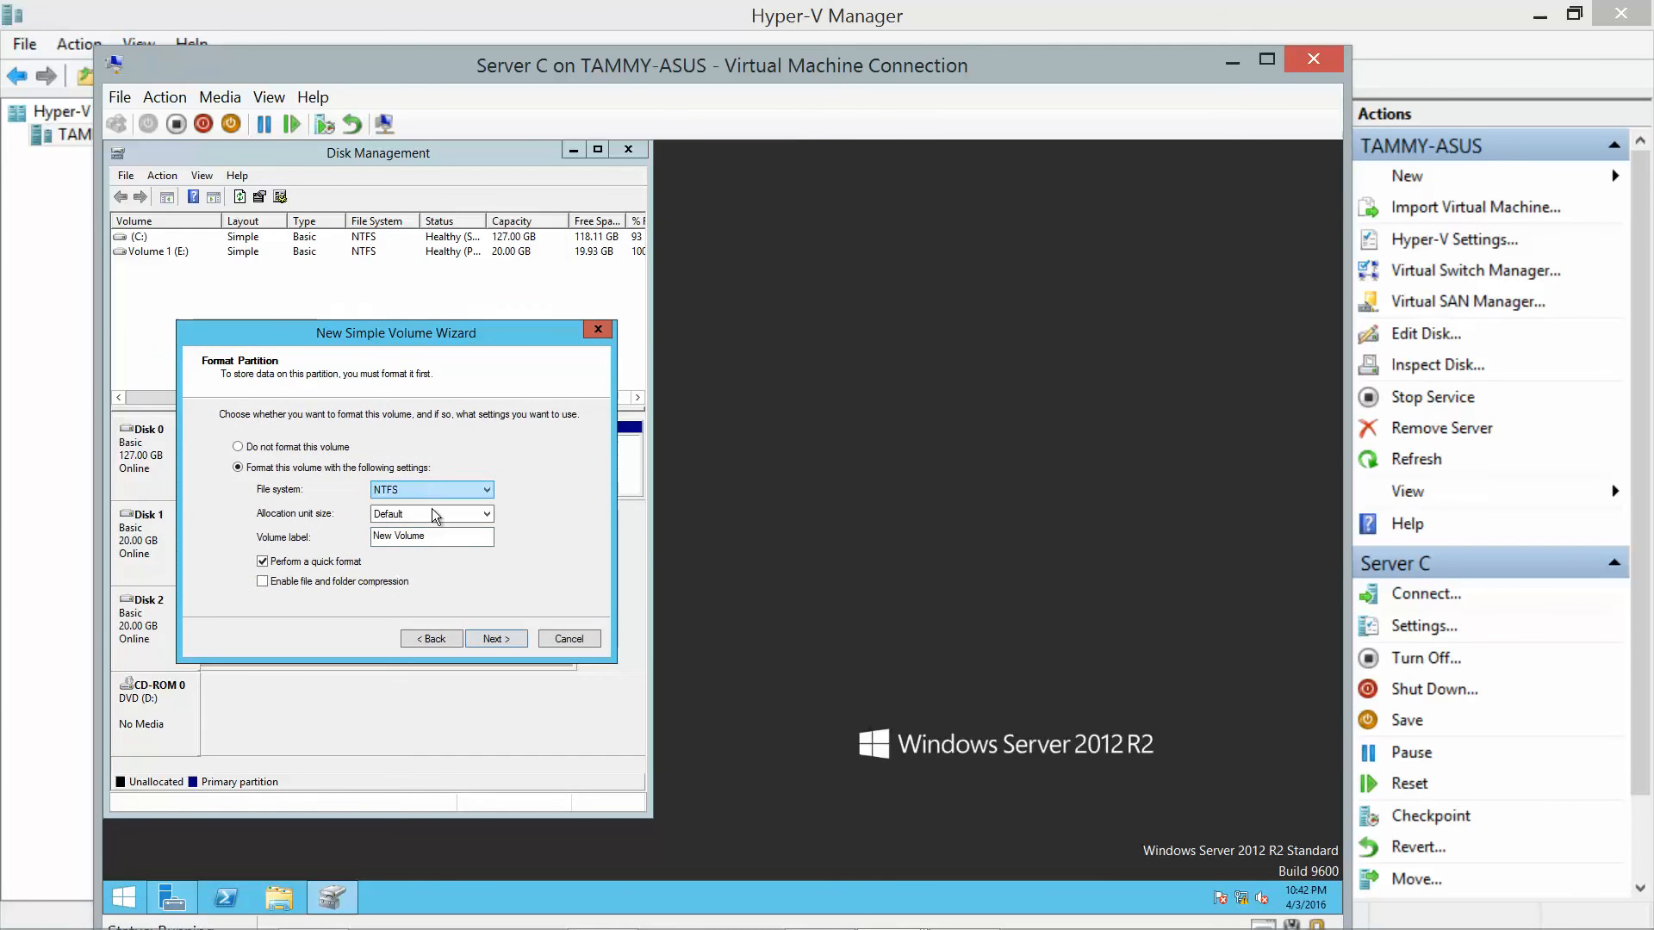
pyautogui.moveTo(426, 536); pyautogui.dragTo(372, 535)
pyautogui.write('V')
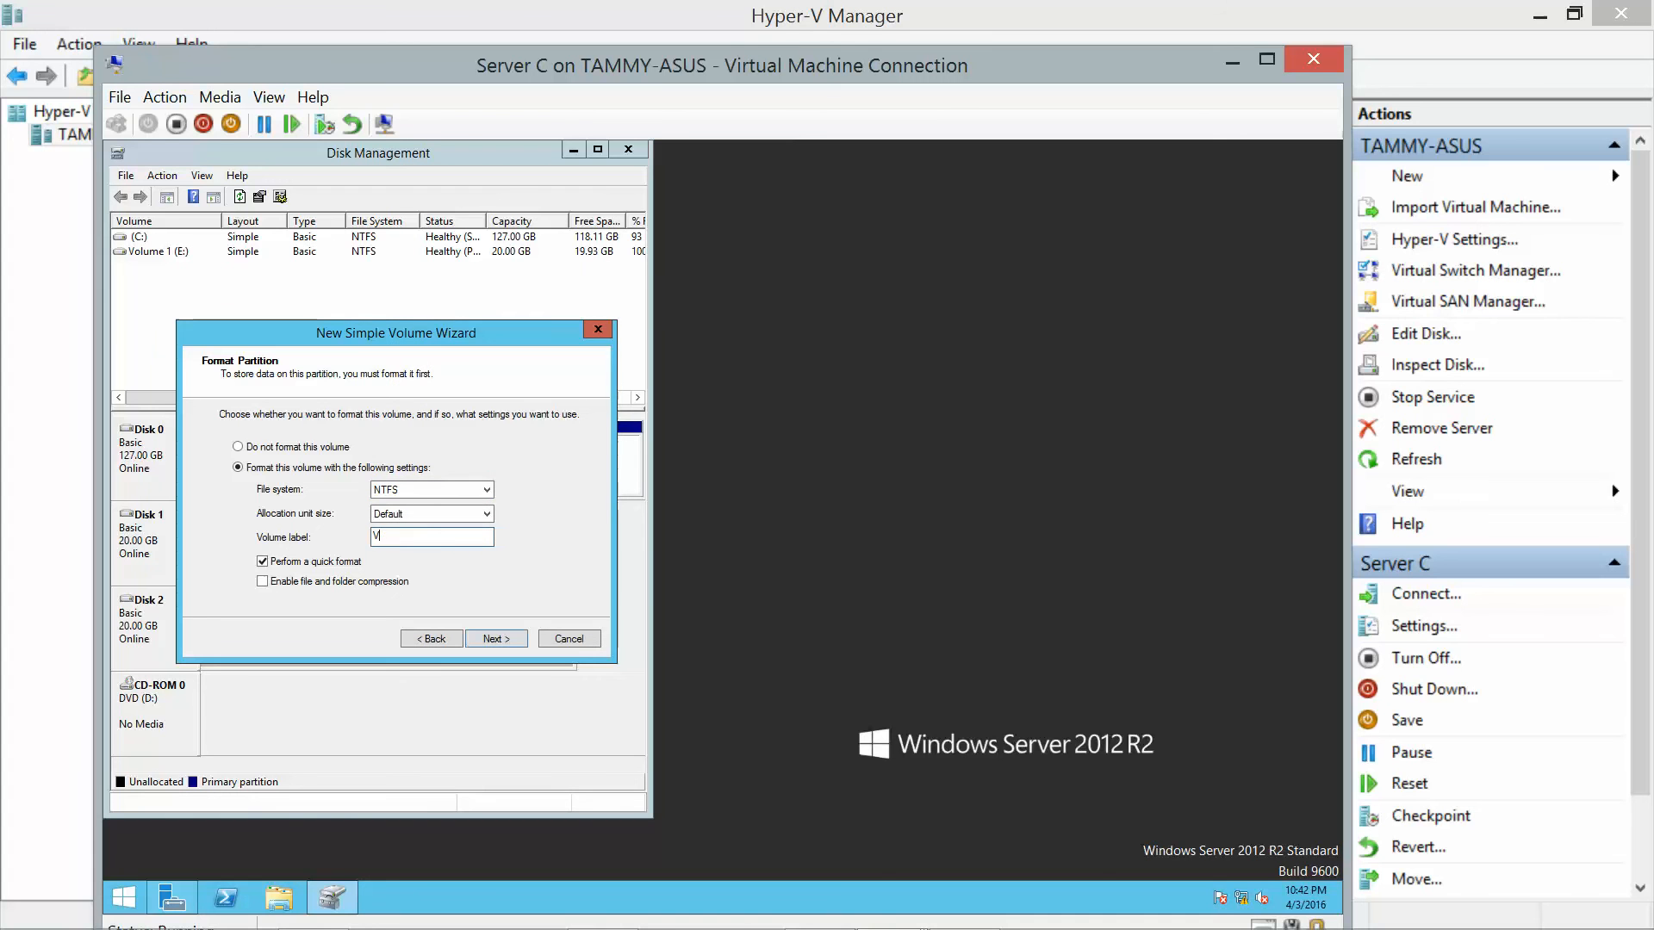
pyautogui.write('olume 2')
pyautogui.click(498, 640)
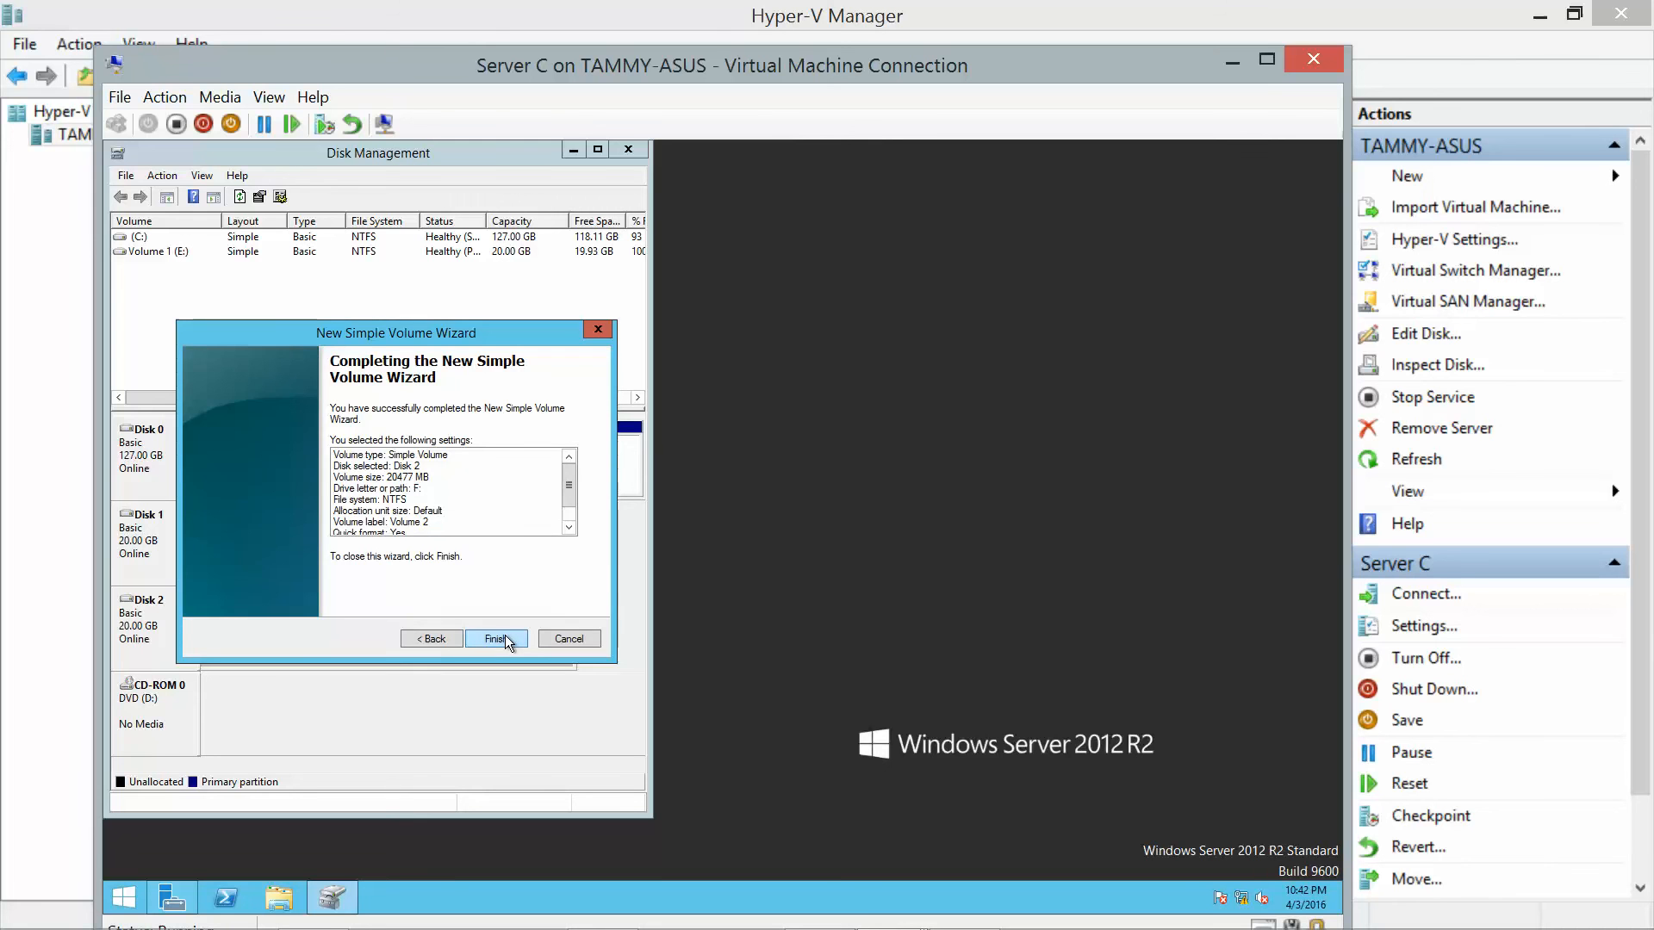
pyautogui.click(506, 637)
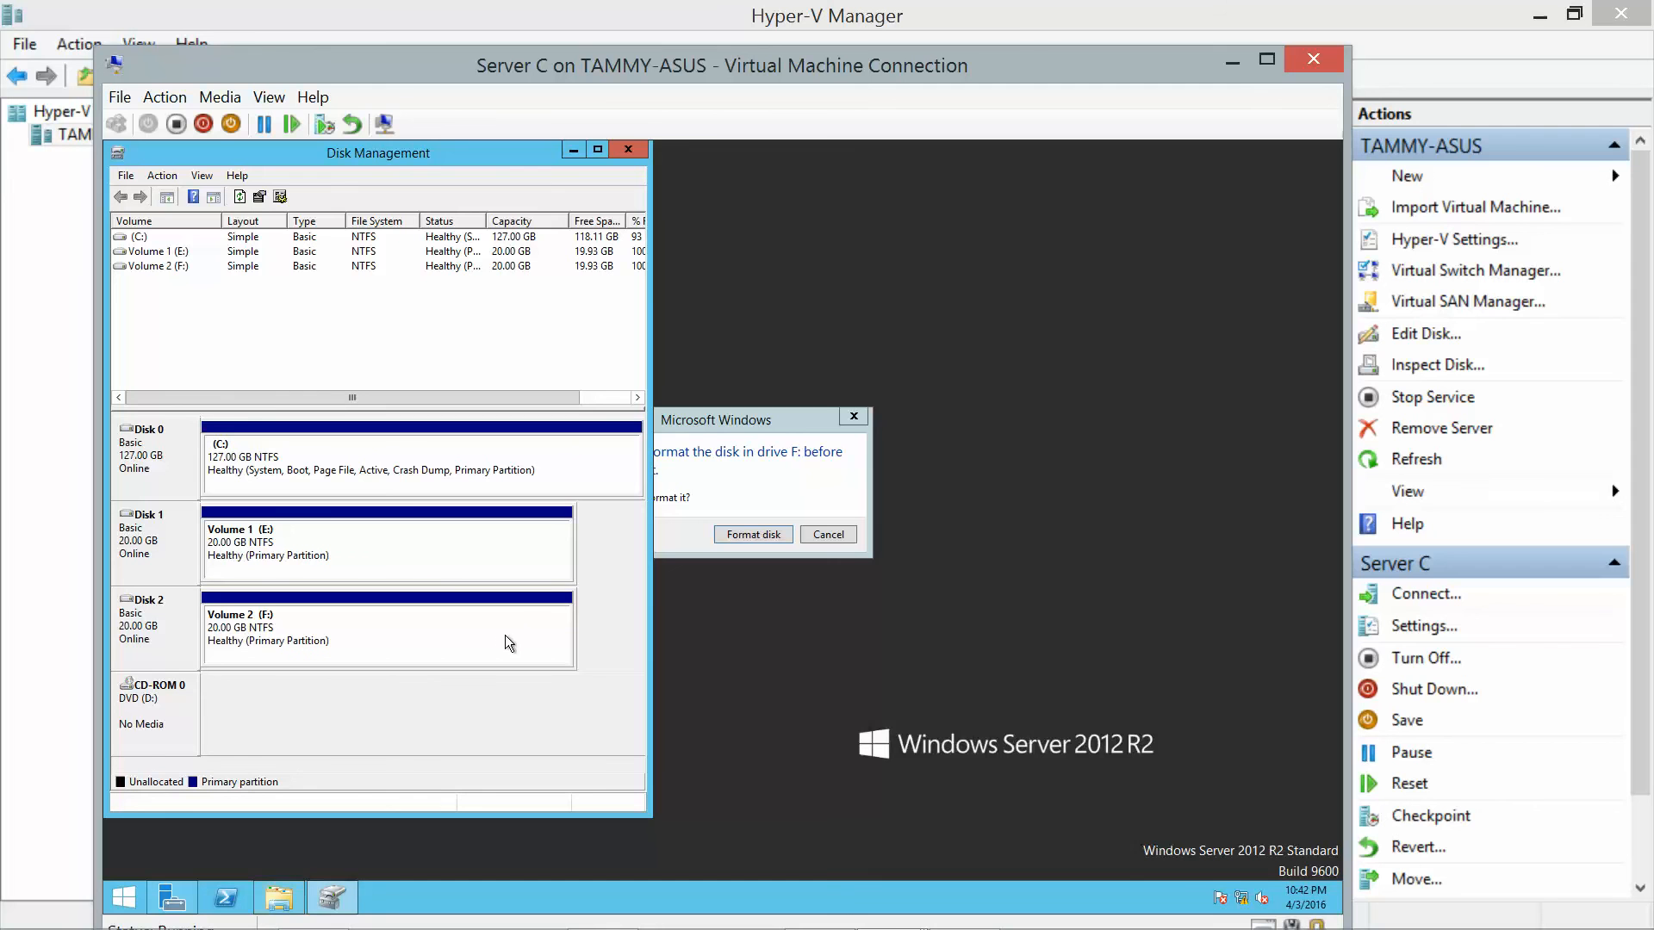
pyautogui.click(829, 536)
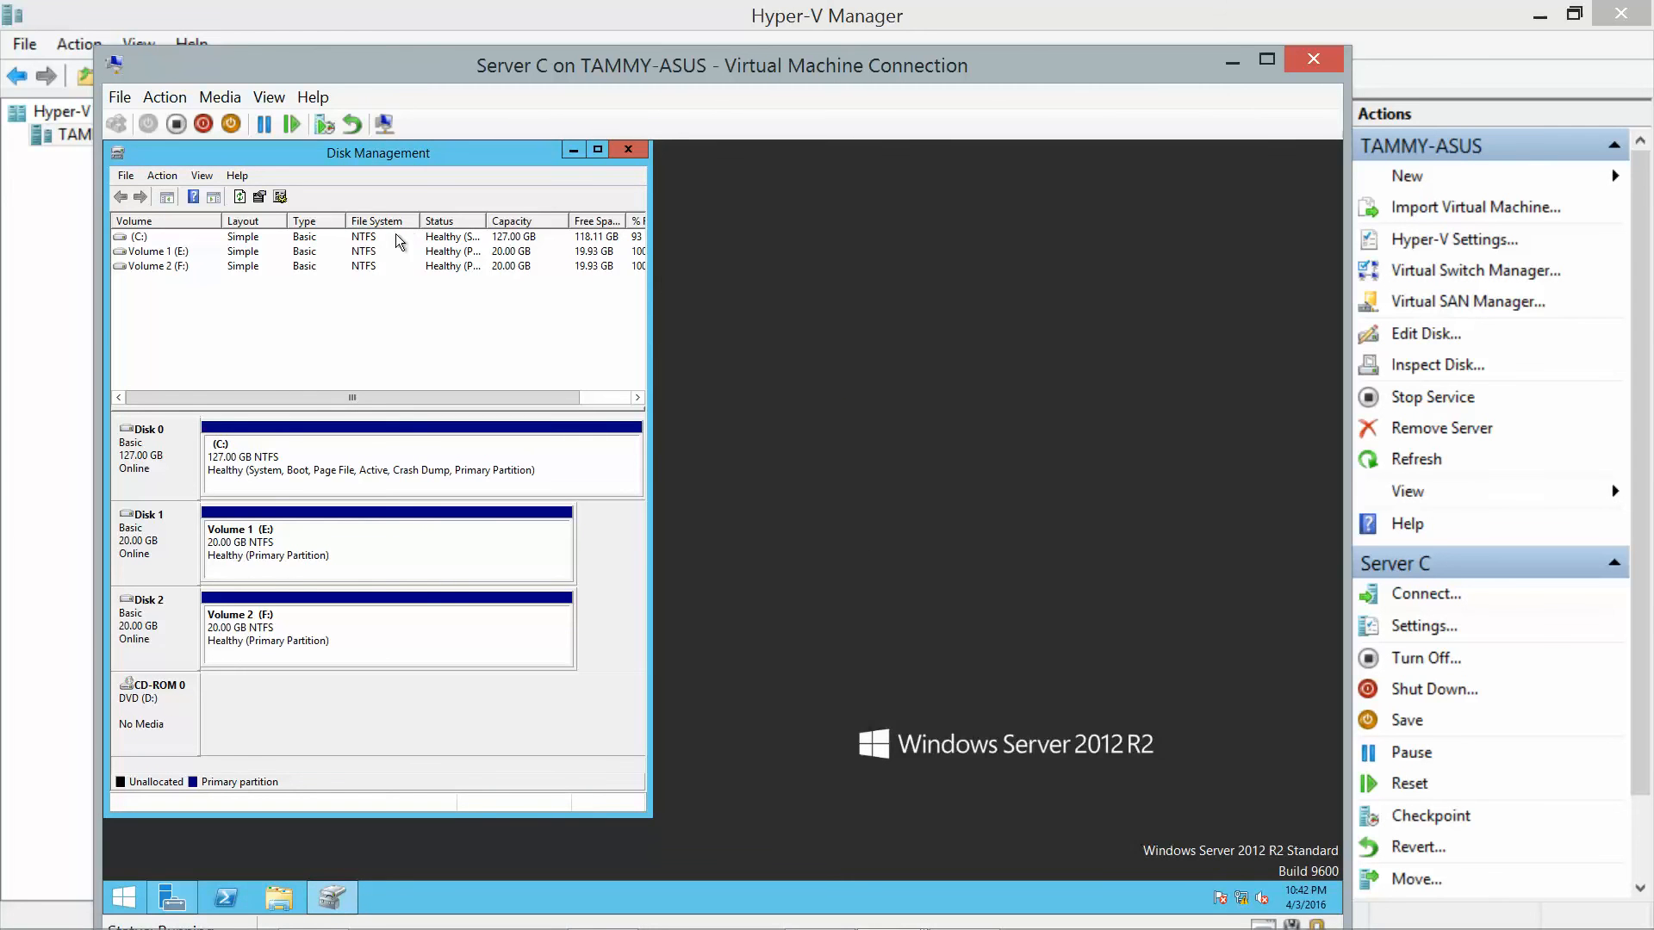
pyautogui.click(628, 150)
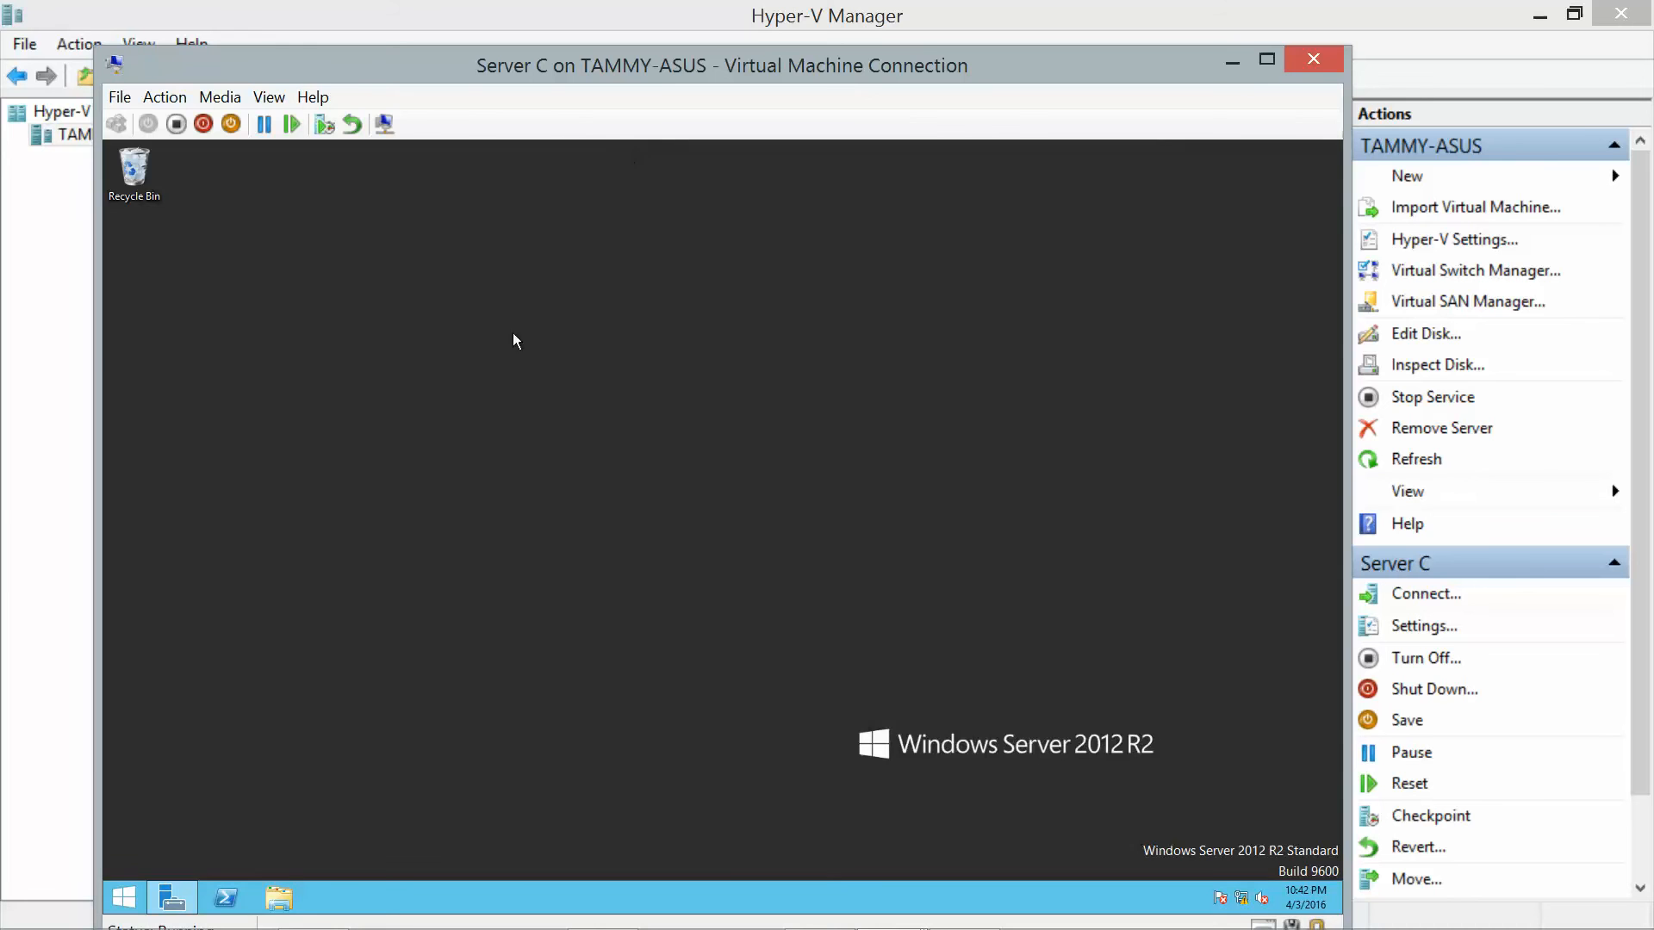
# Show ServerC's shares list, including Spreadsheets on E:\Accounting, and start a new share.
pyautogui.click(180, 898)
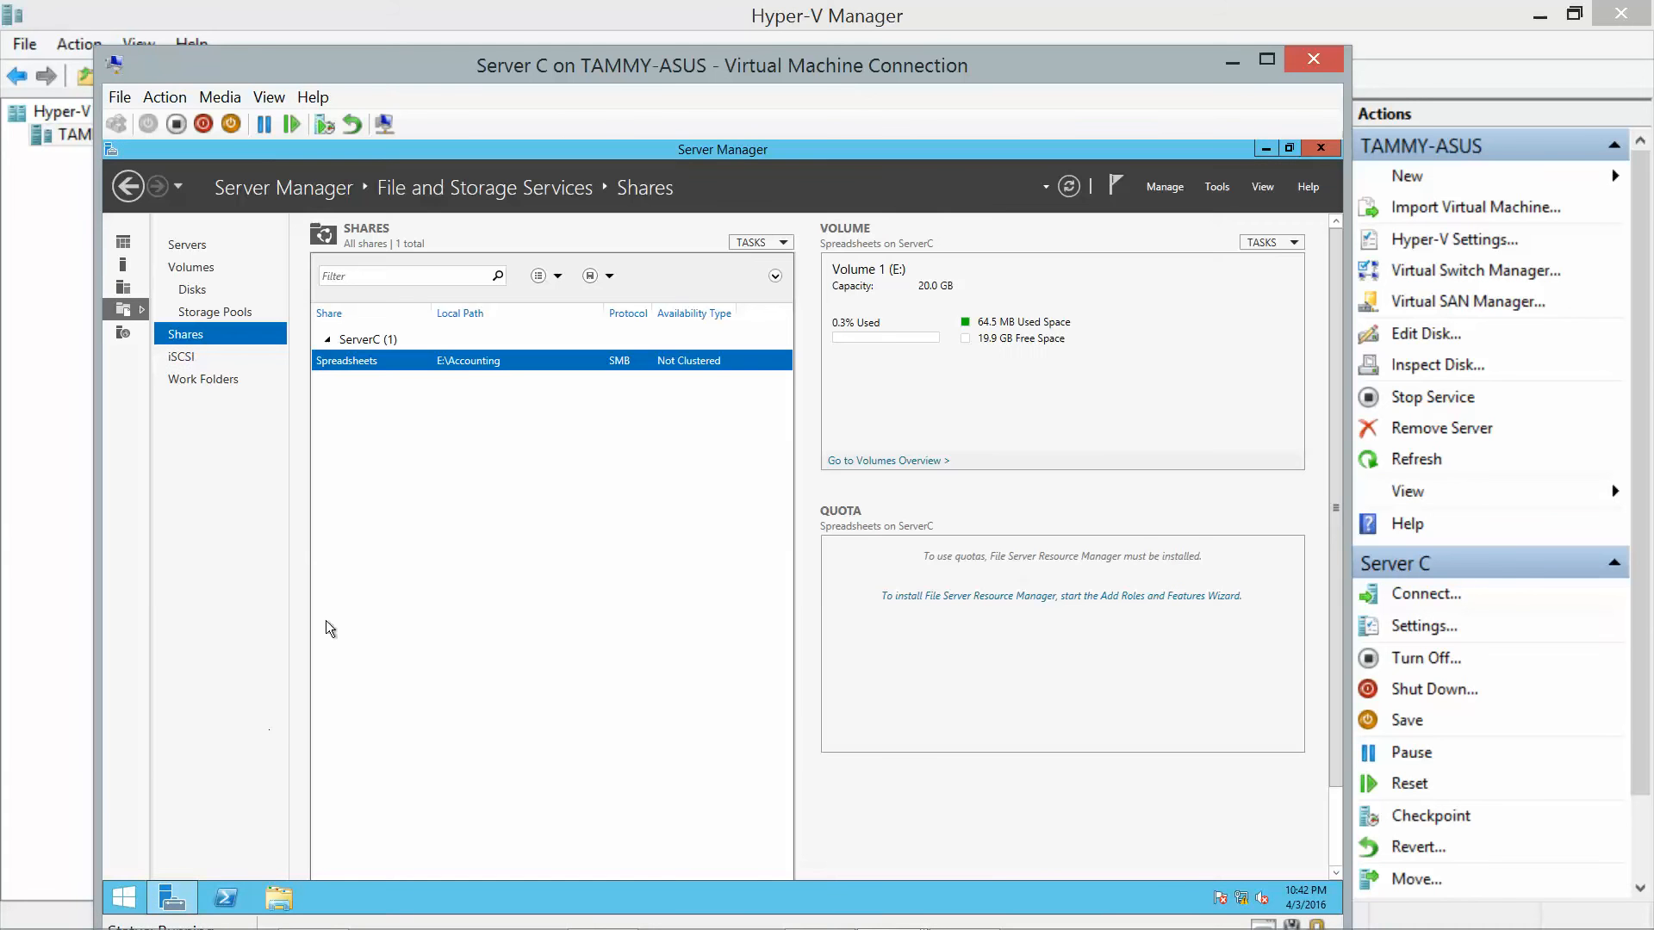
pyautogui.click(193, 333)
pyautogui.click(784, 244)
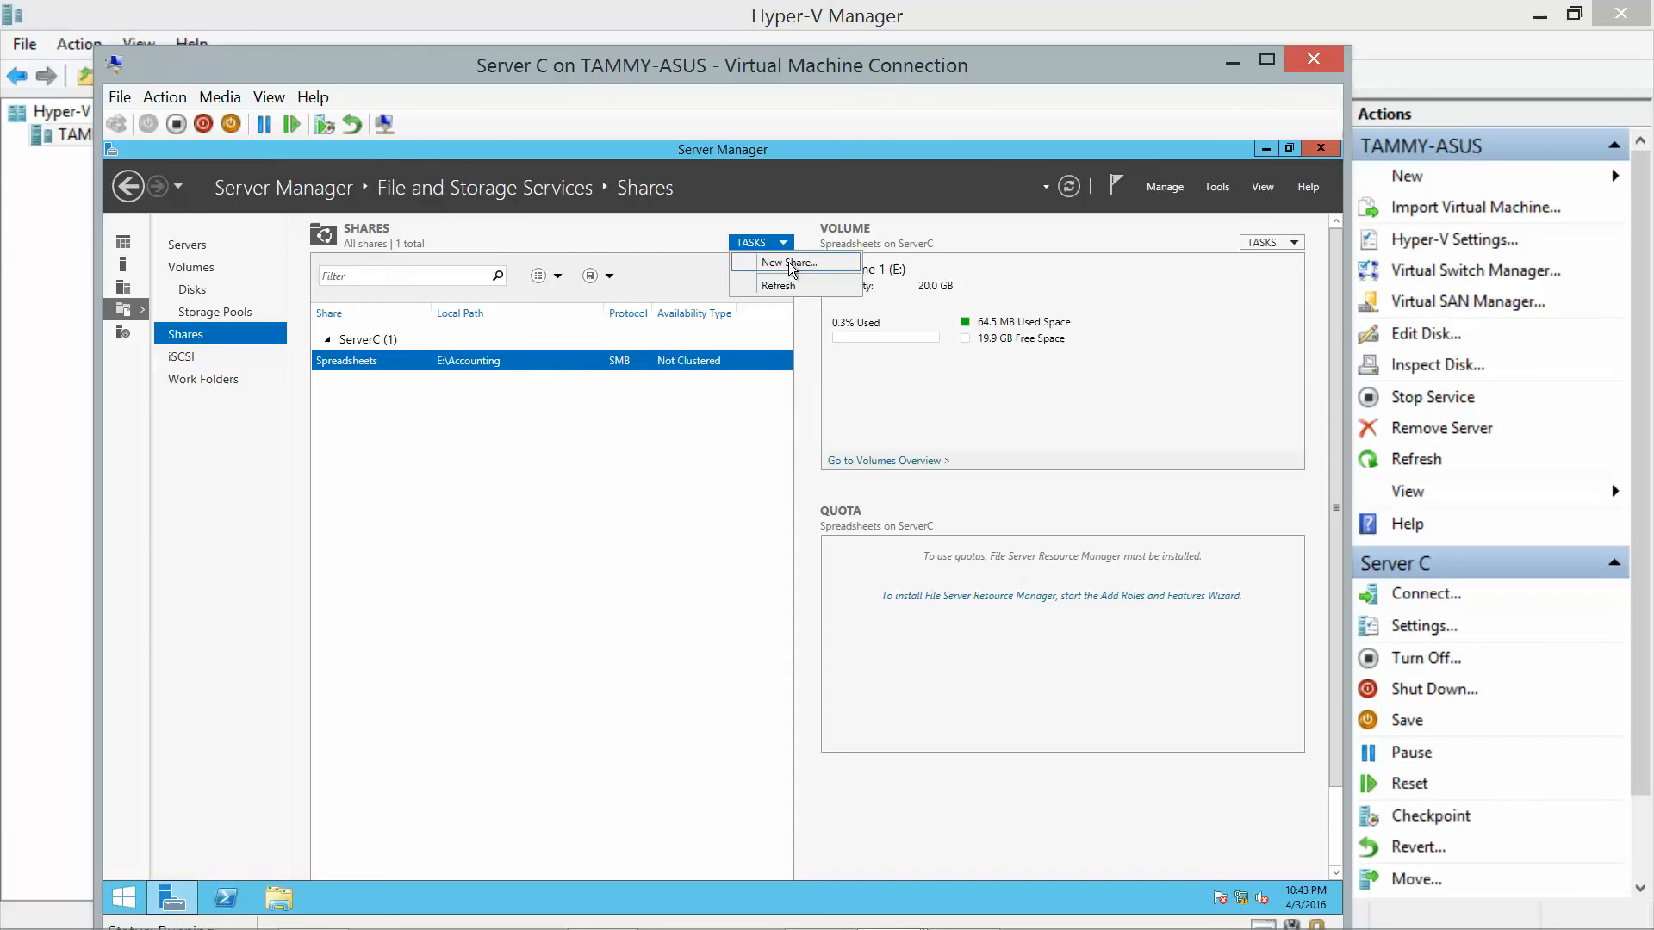
pyautogui.click(788, 262)
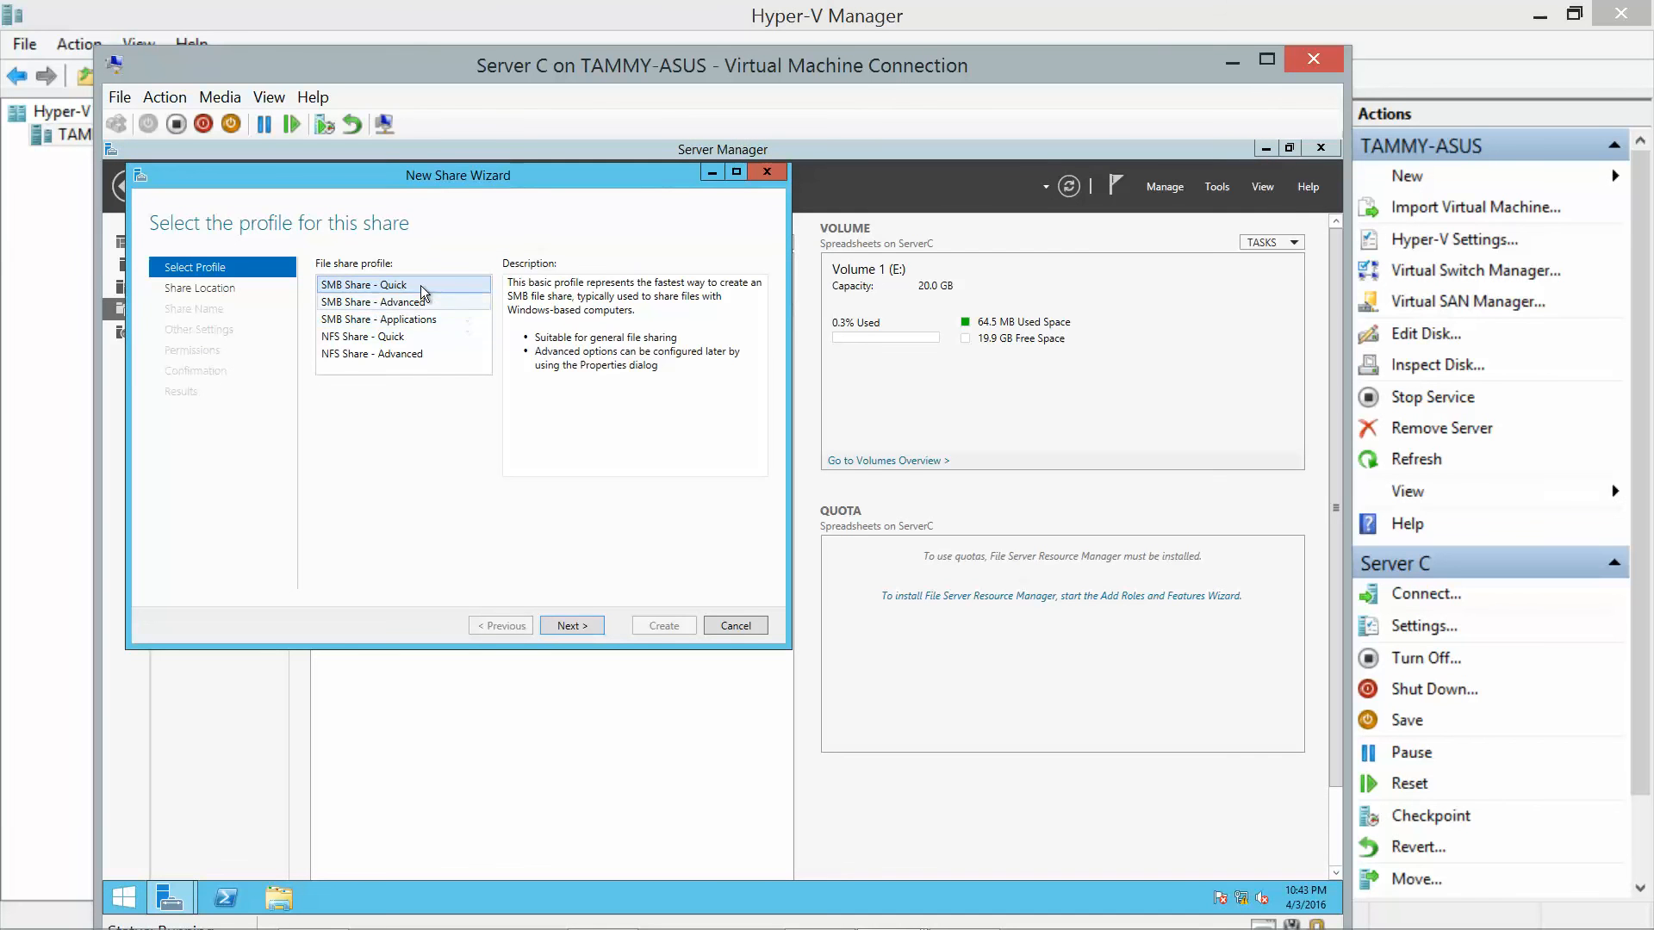
# Choose SMB Share - Quick, browse for a custom share path, then cancel the wizard.
pyautogui.click(585, 631)
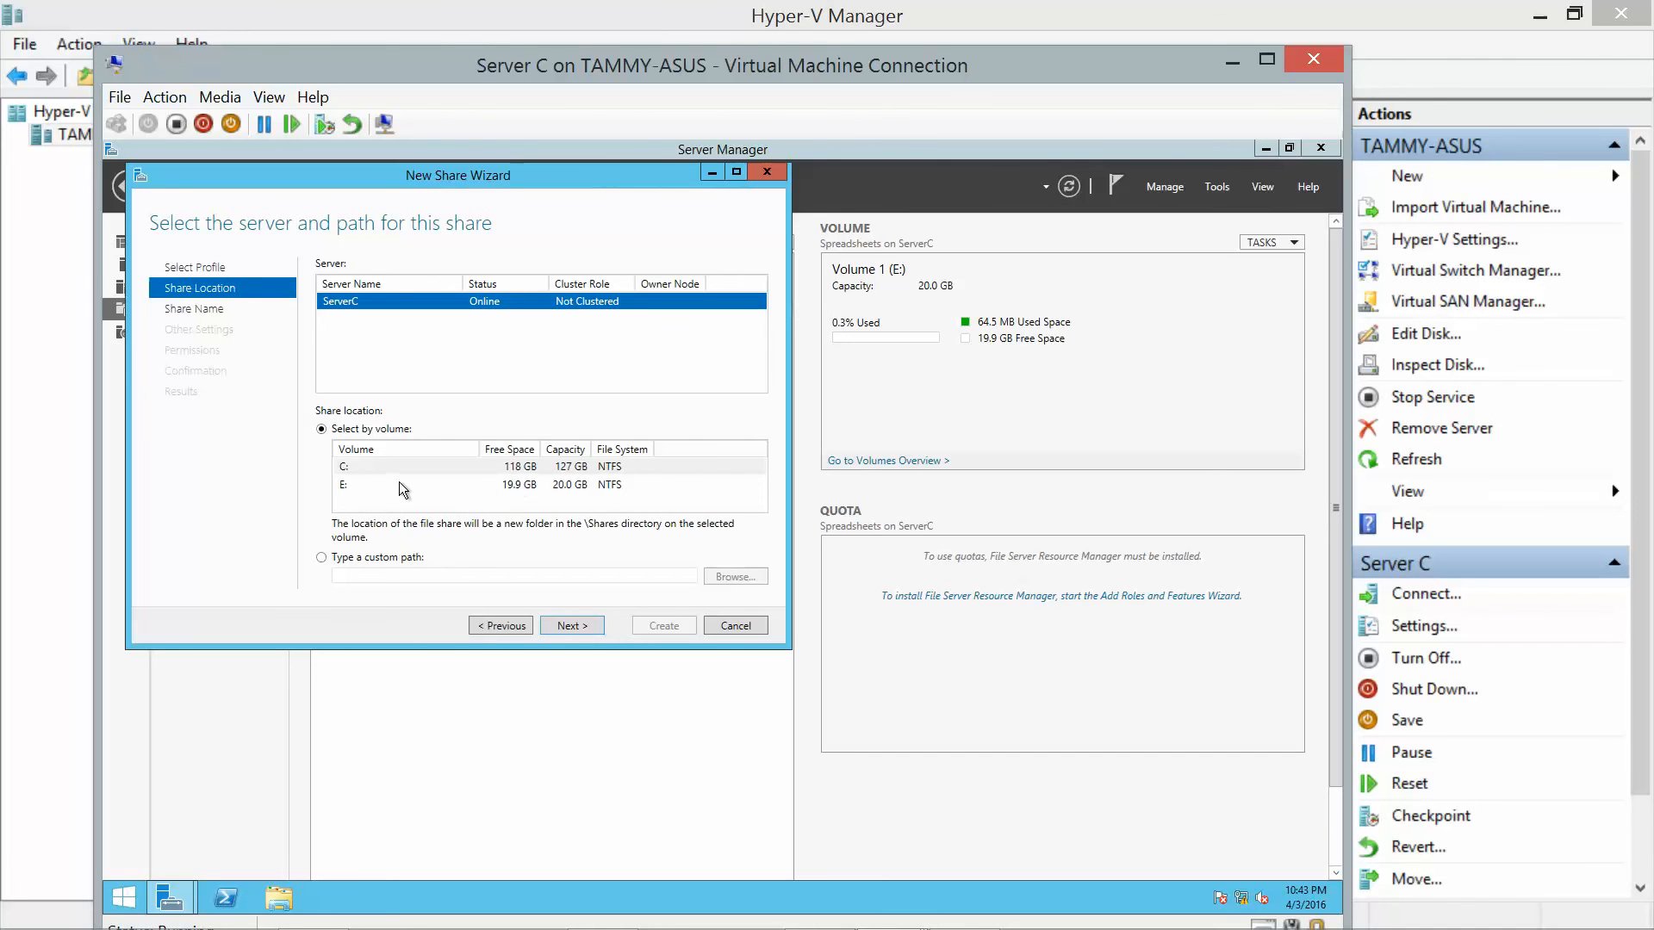
pyautogui.click(321, 558)
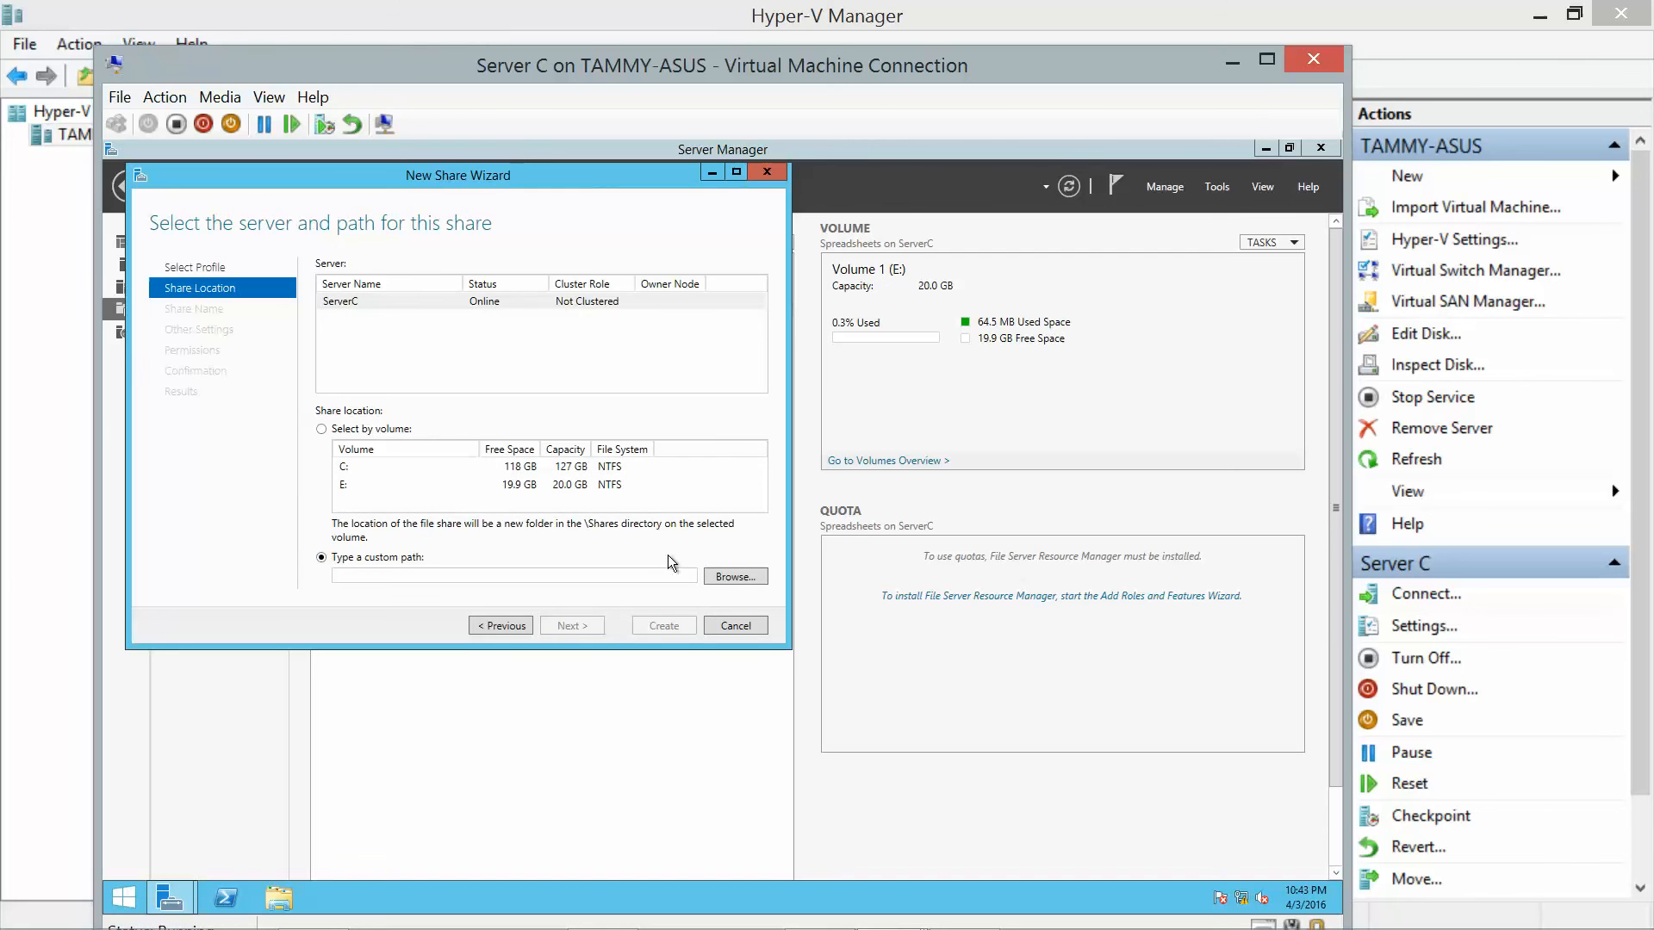
pyautogui.click(732, 577)
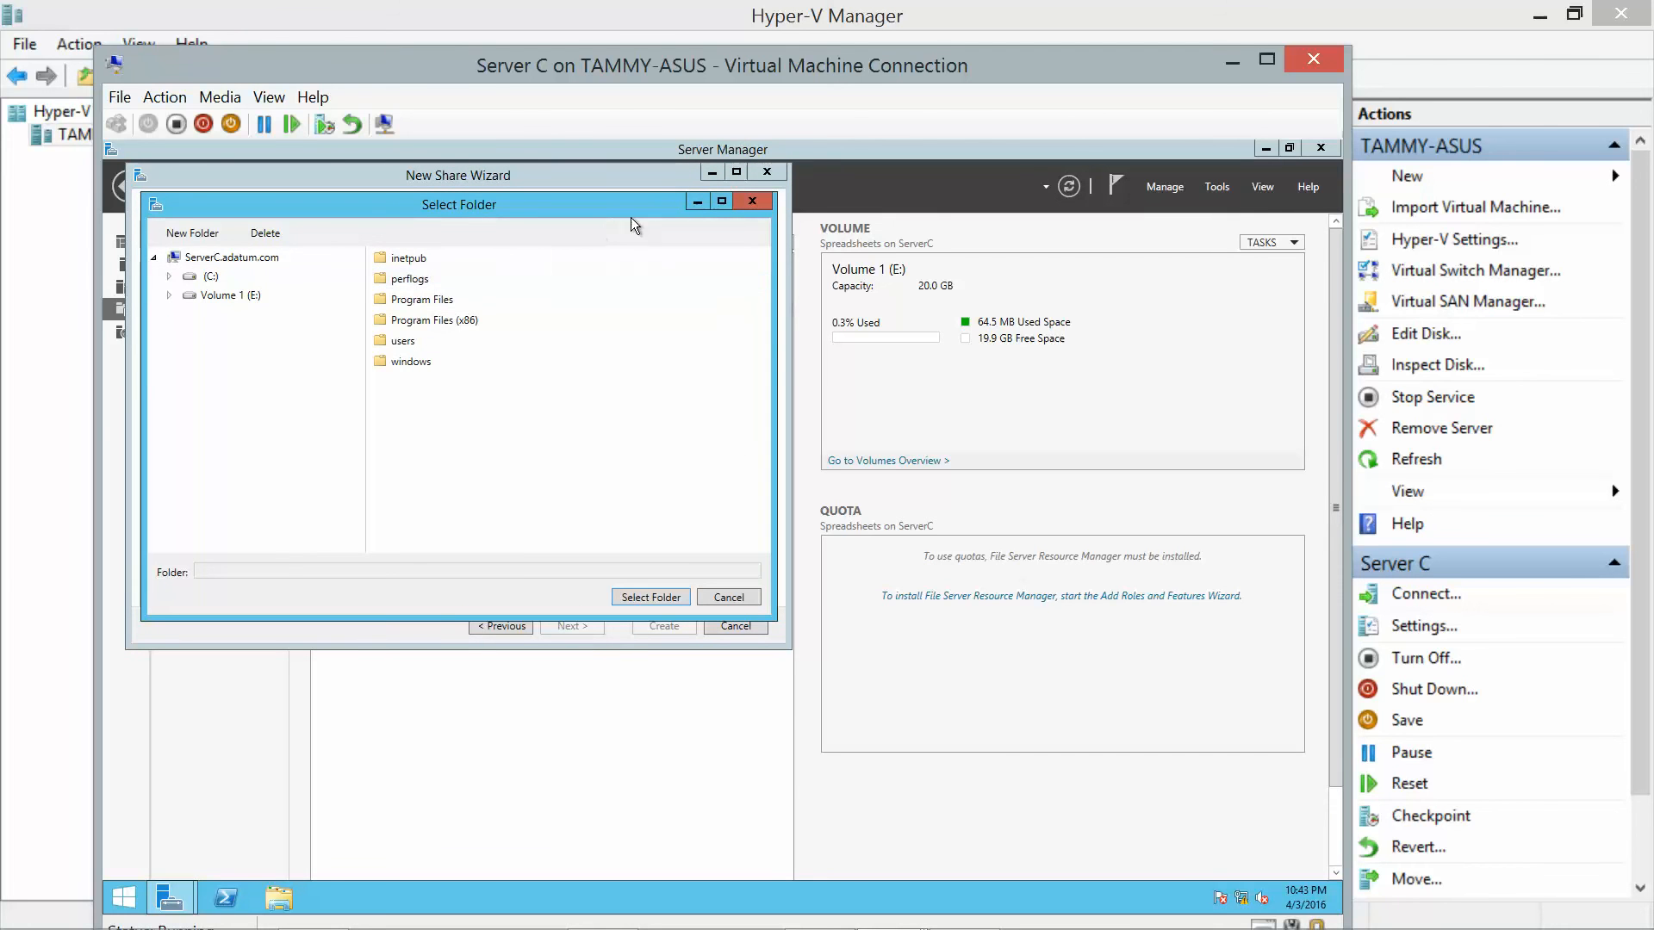
pyautogui.click(753, 202)
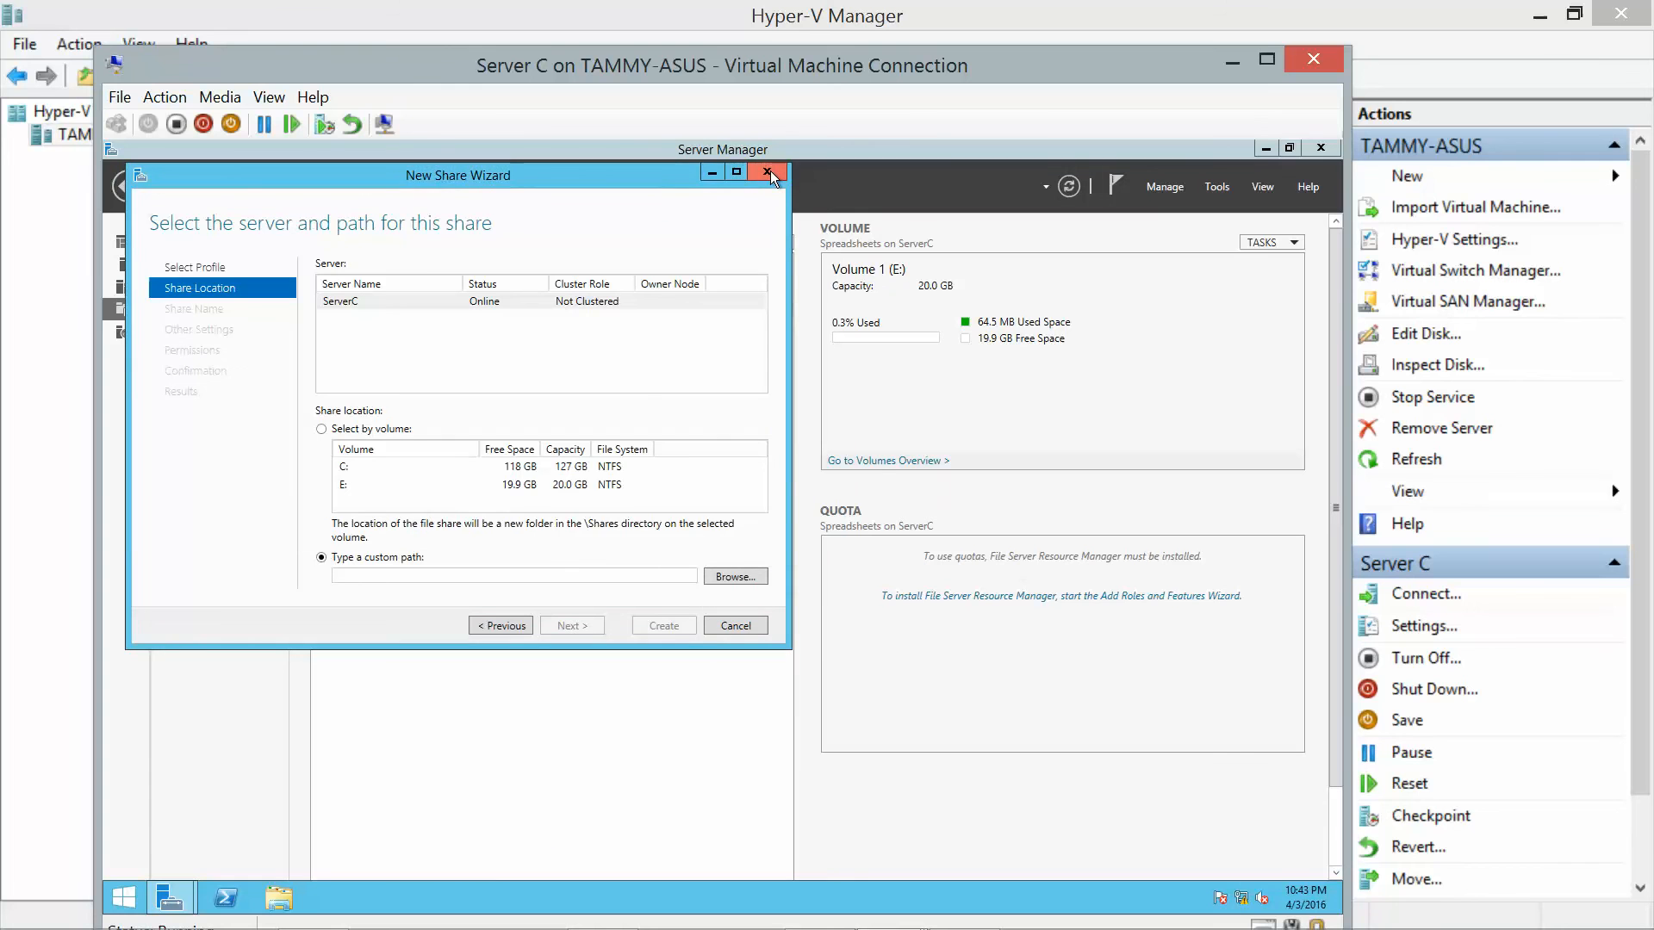
pyautogui.click(767, 174)
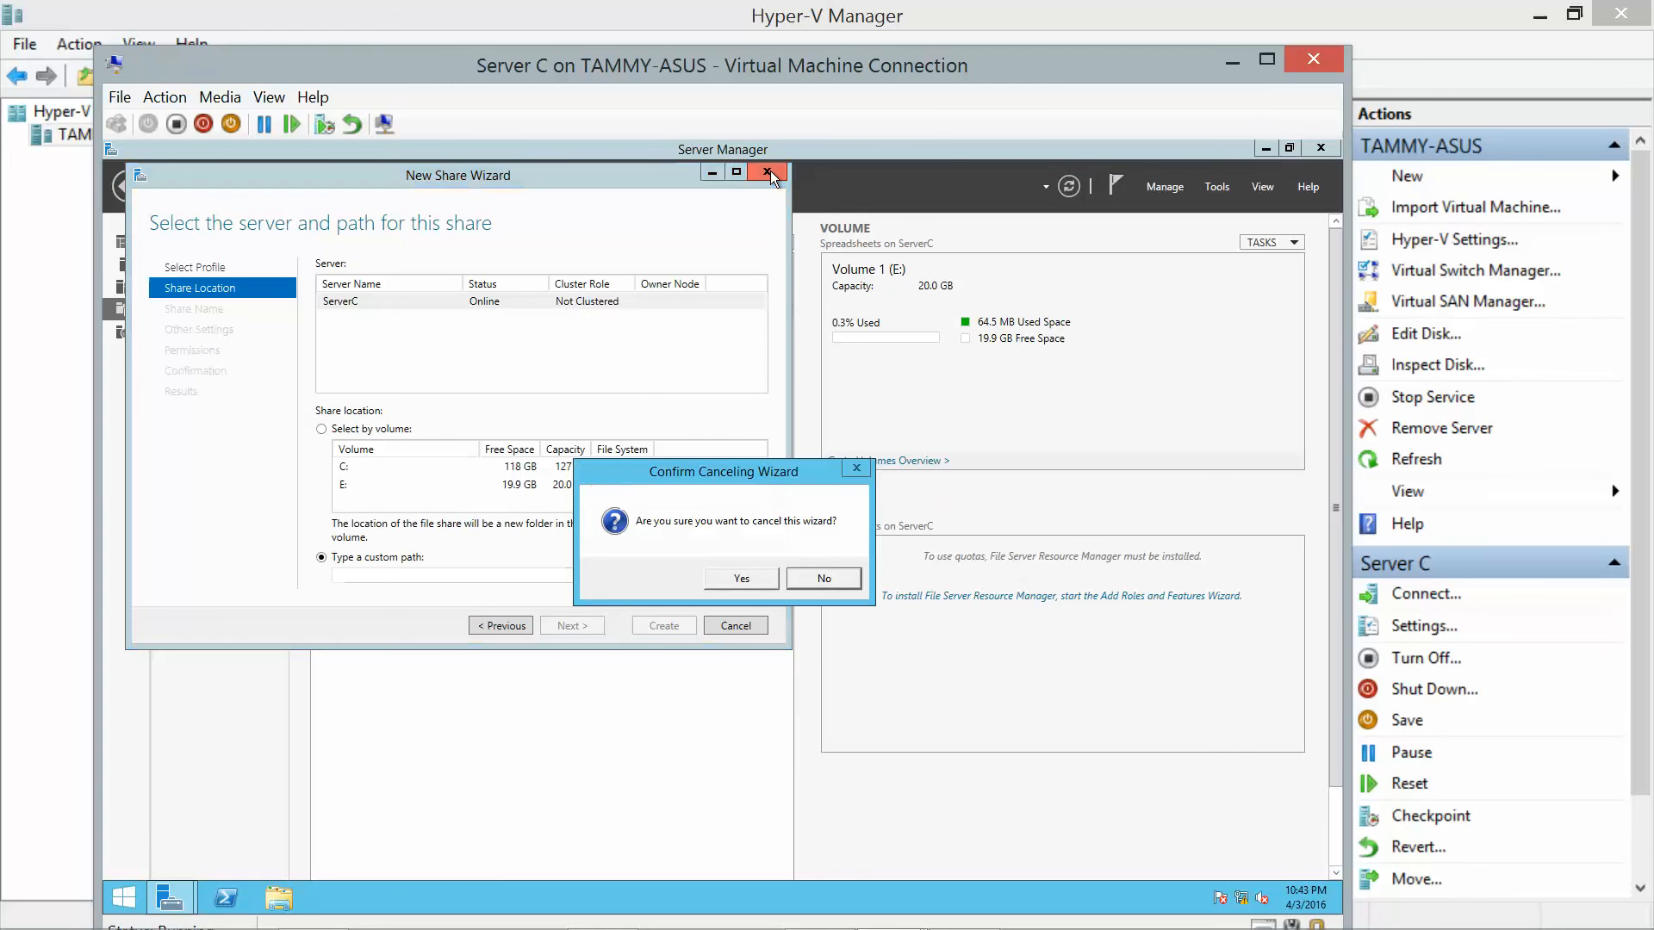
pyautogui.click(743, 578)
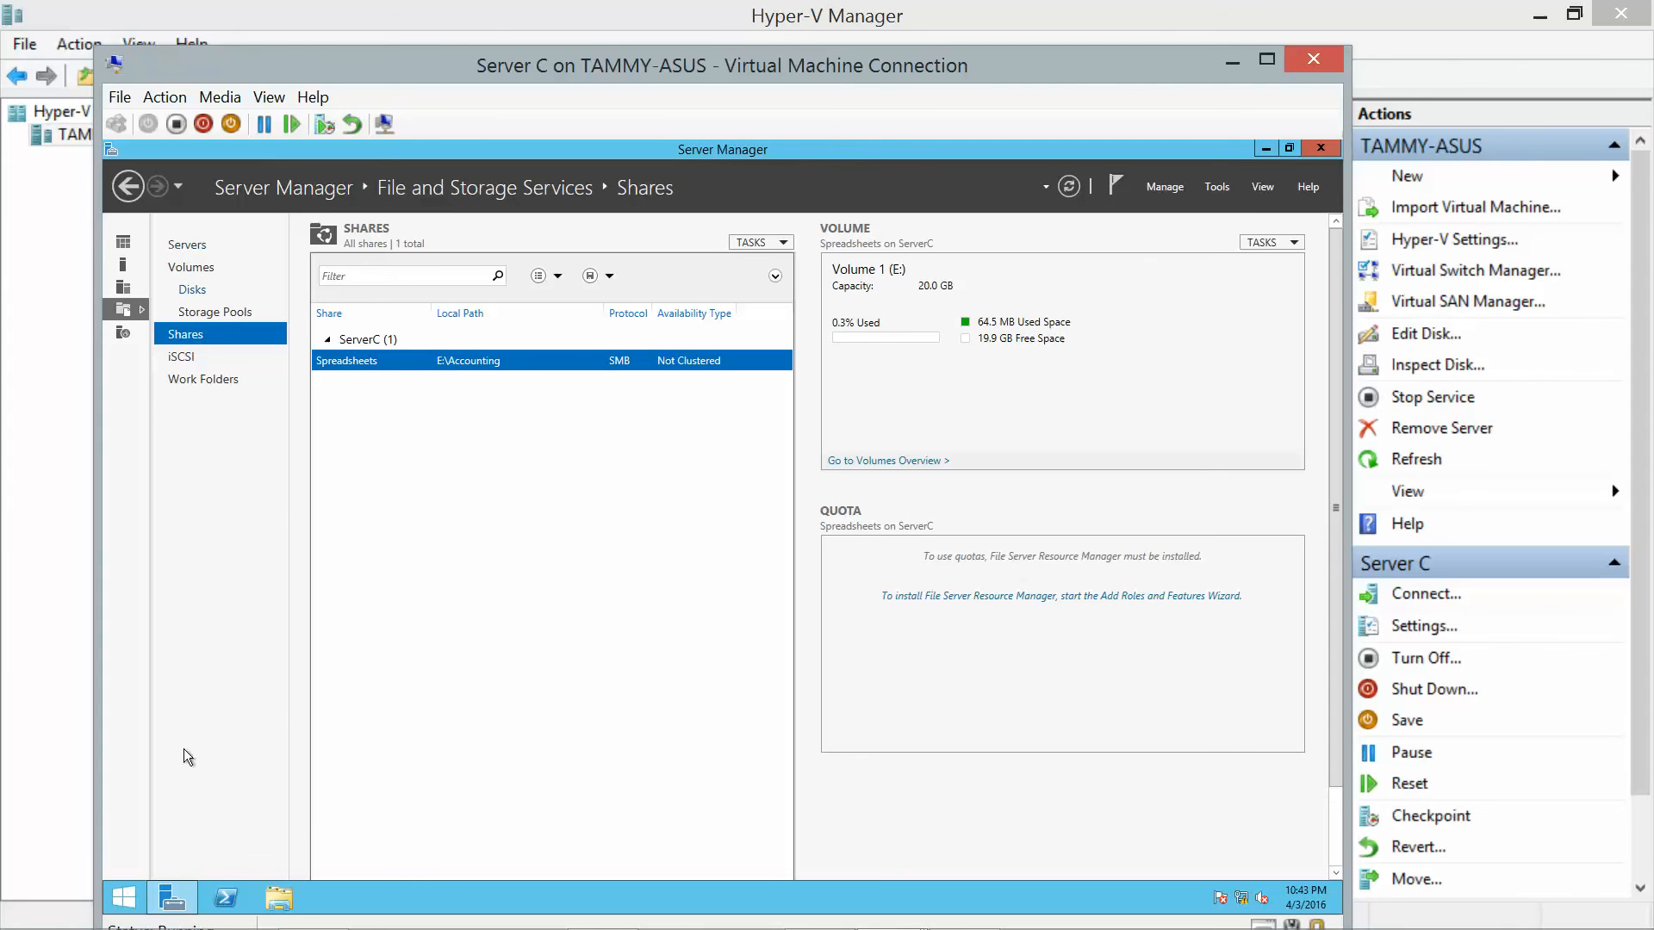
# Confirm Volume 2 (F:) is empty in File Explorer, then close Explorer and Server Manager.
pyautogui.click(277, 899)
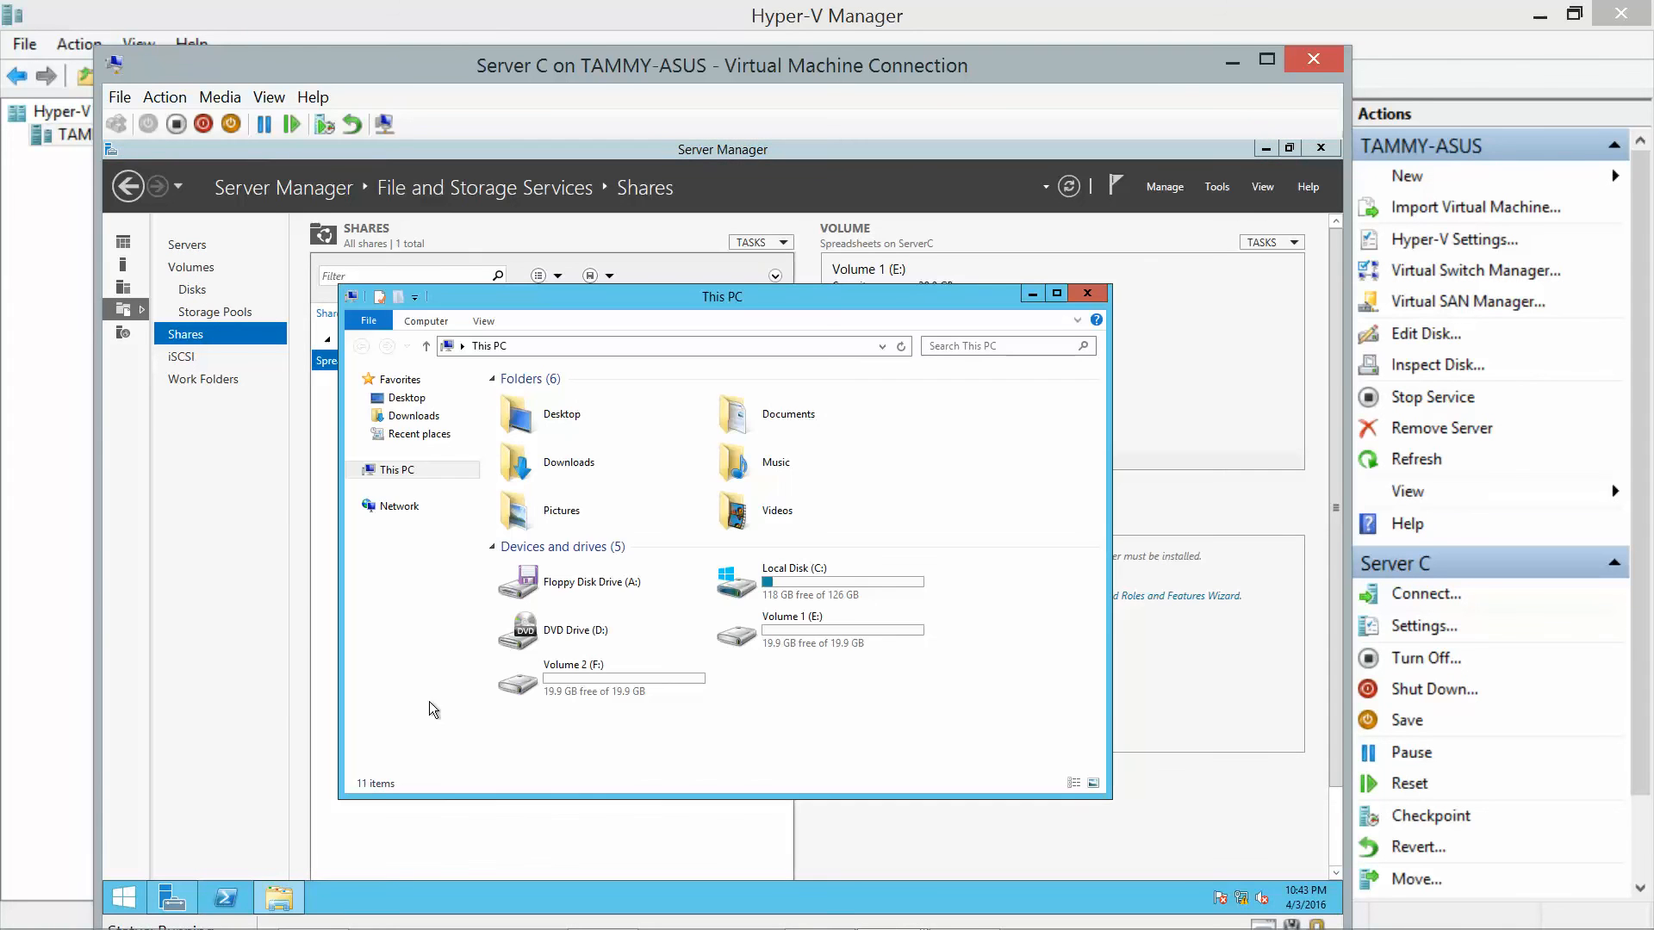
pyautogui.doubleClick(595, 685)
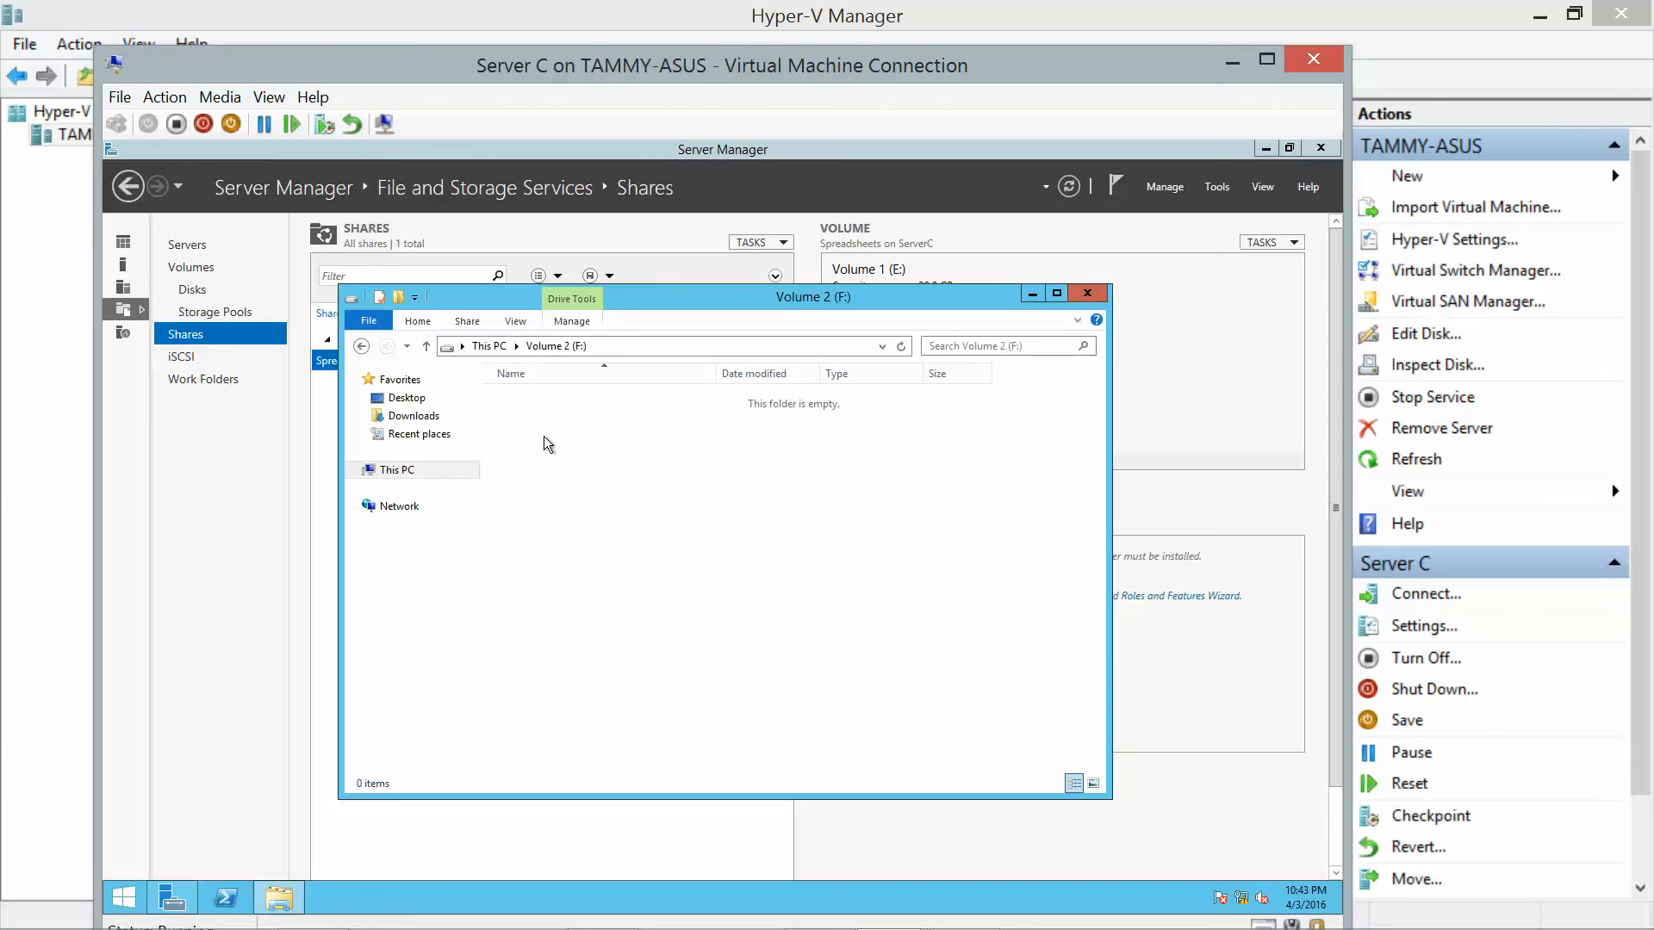
pyautogui.click(1087, 295)
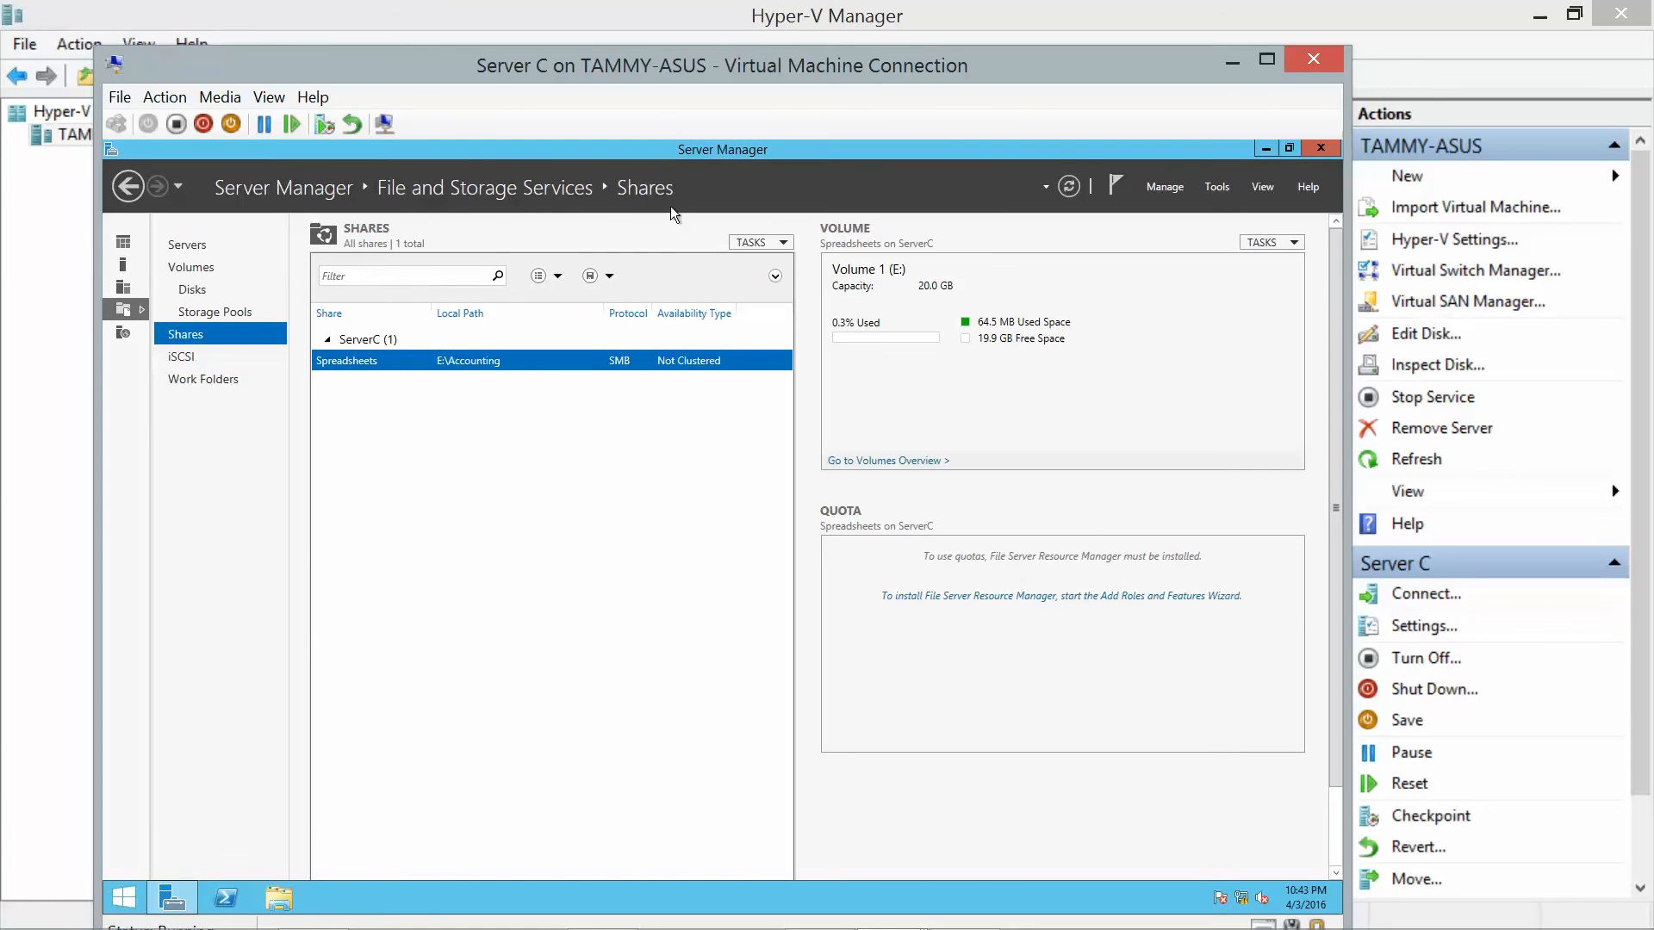
pyautogui.click(1321, 147)
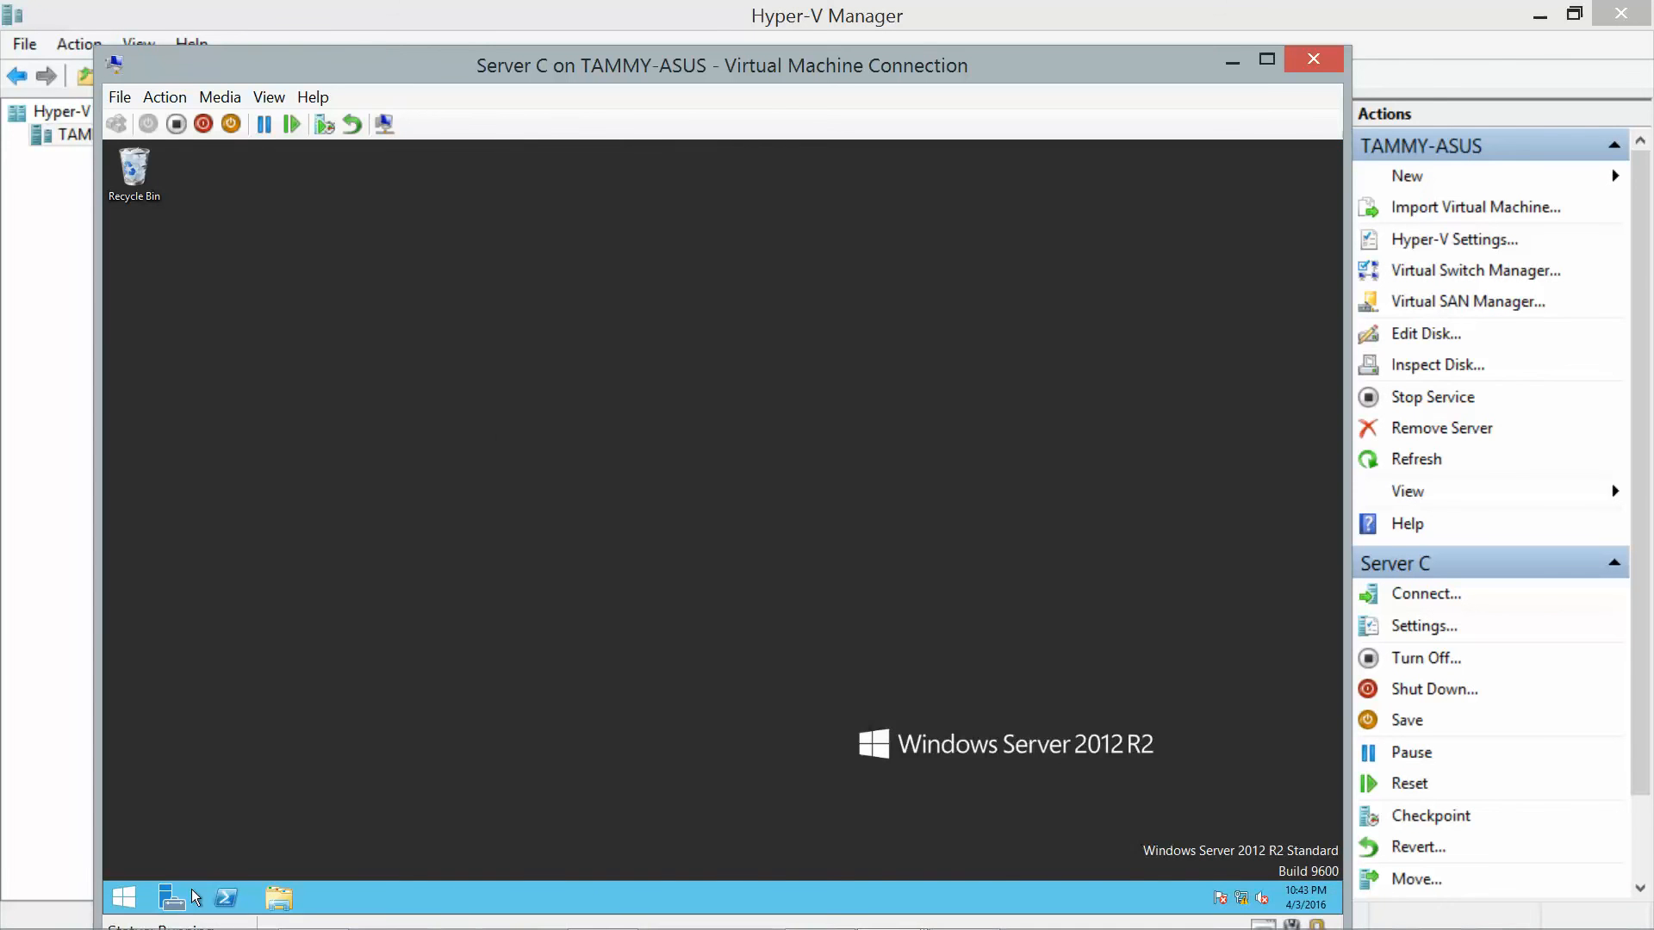
# Reopen Server Manager on Server C and go to File and Storage Services > Shares.
pyautogui.click(172, 900)
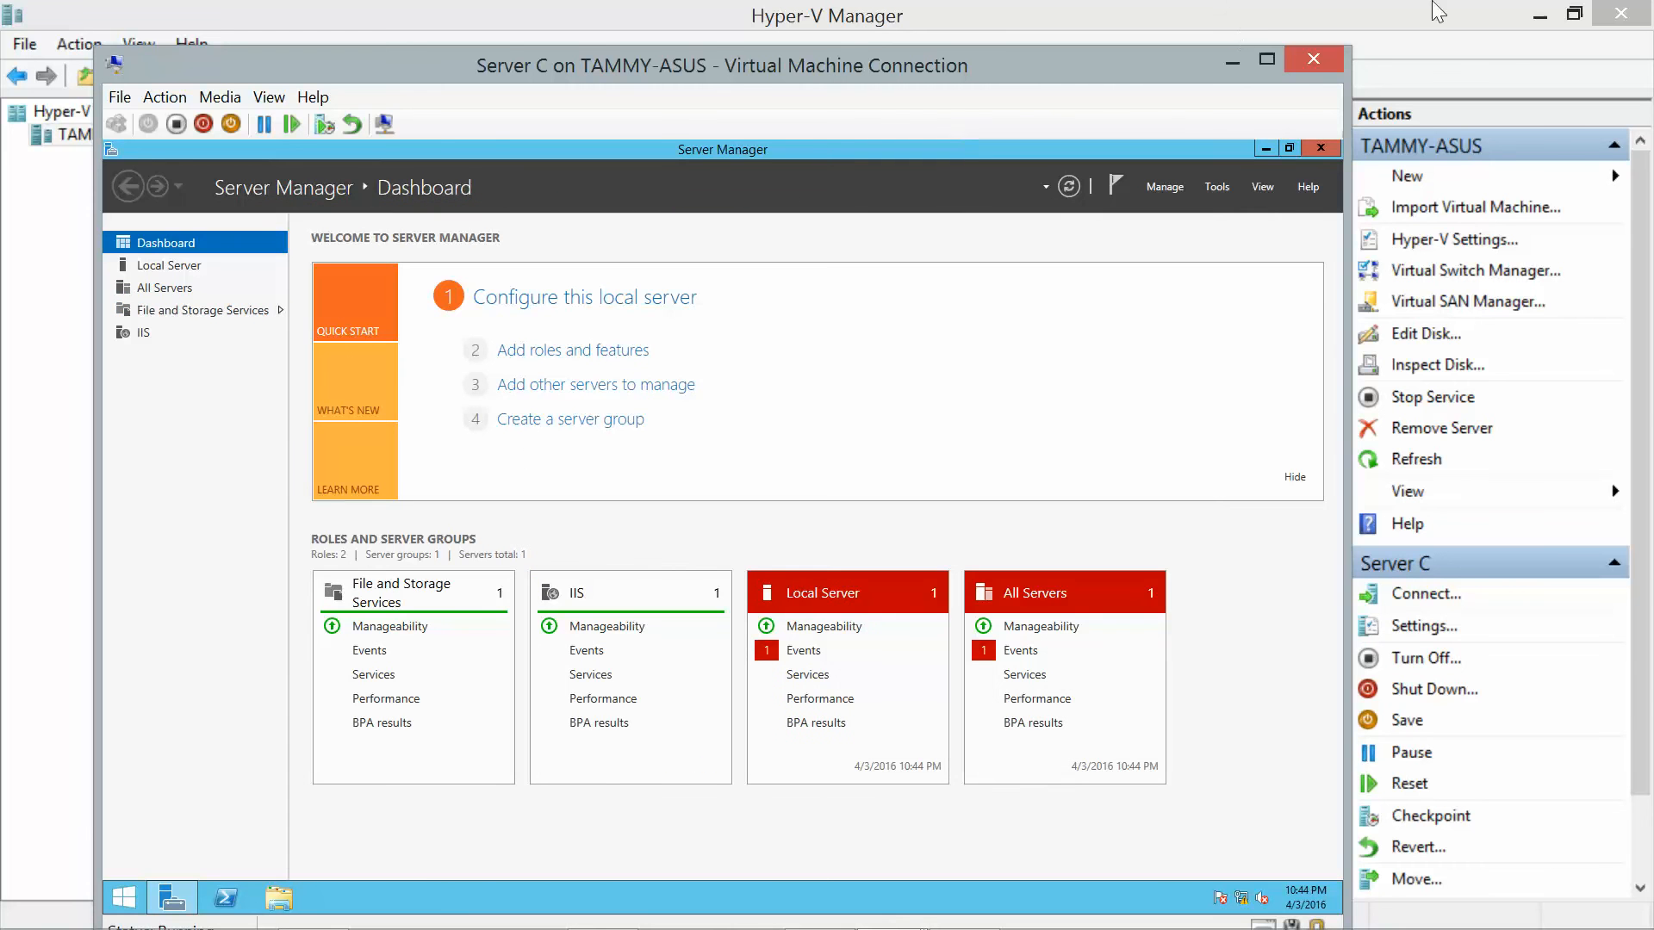
pyautogui.click(1526, 11)
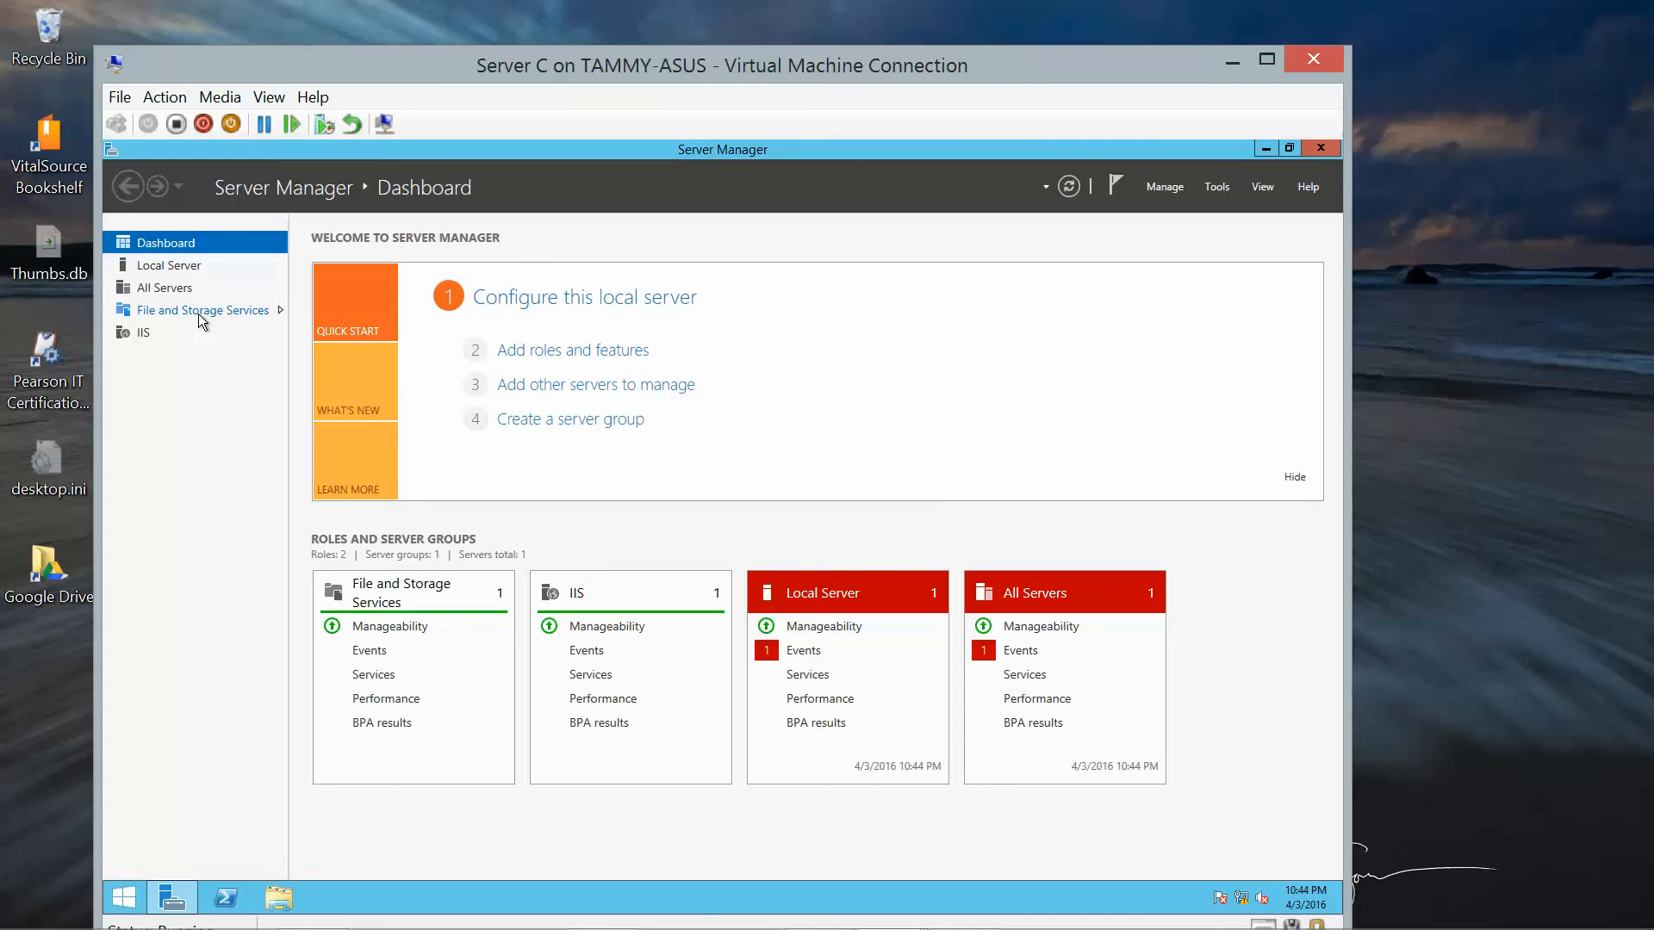
pyautogui.click(200, 318)
pyautogui.click(195, 334)
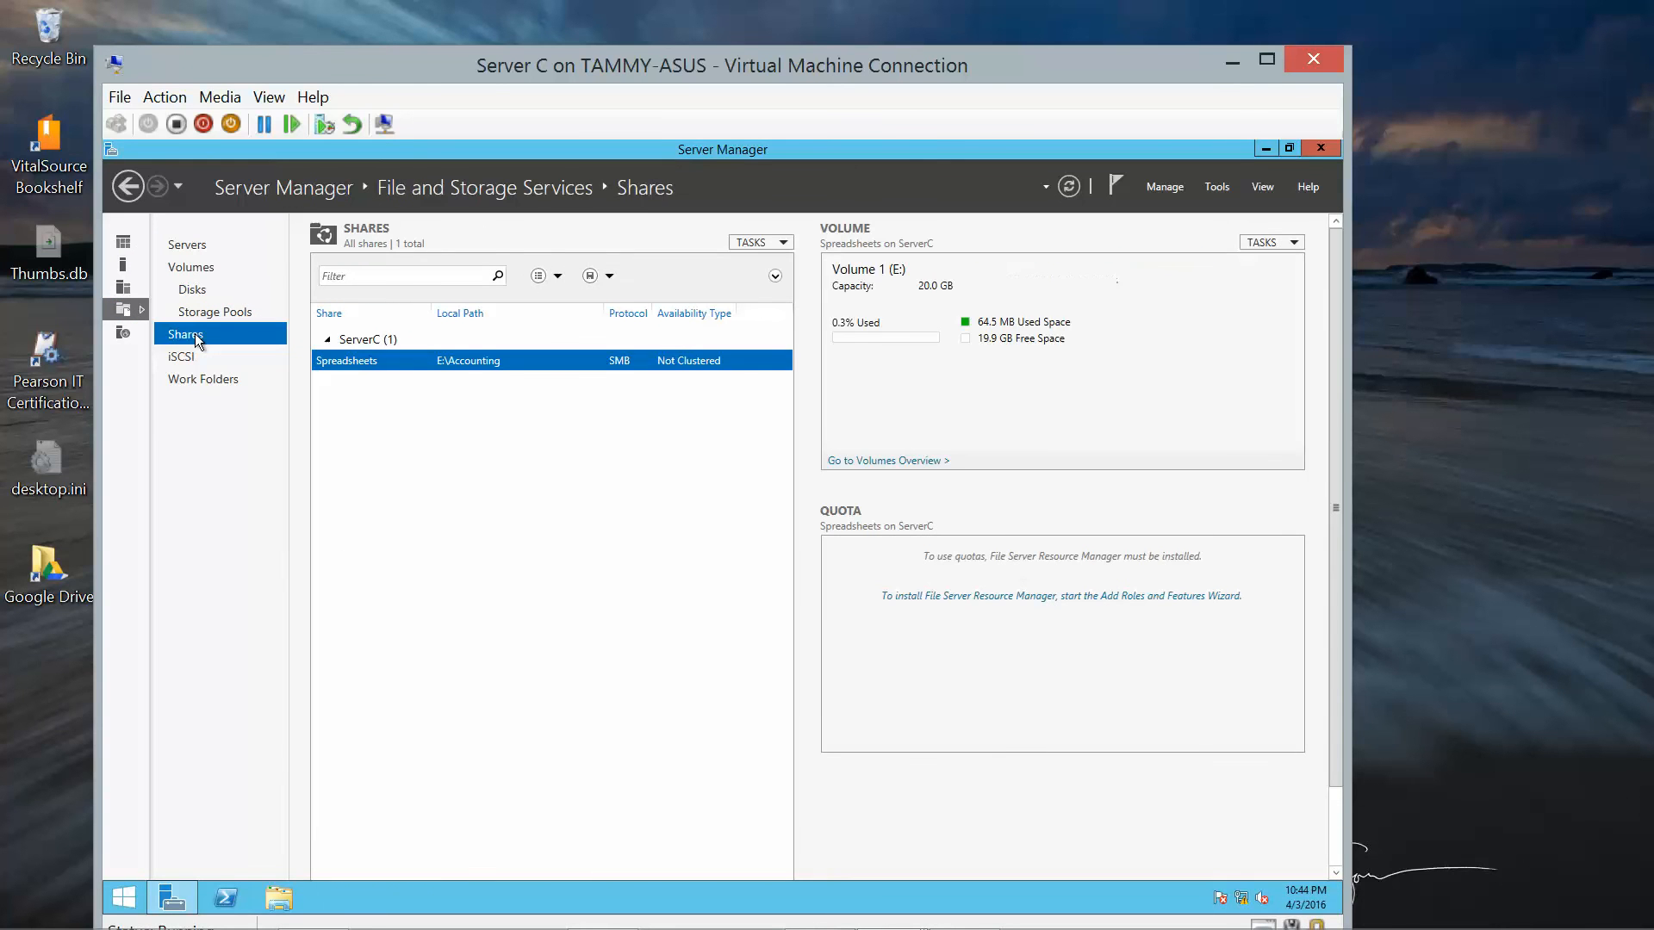
# Create a quick SMB share named Documents on volume F: with default settings and permissions.
pyautogui.click(779, 245)
pyautogui.click(777, 260)
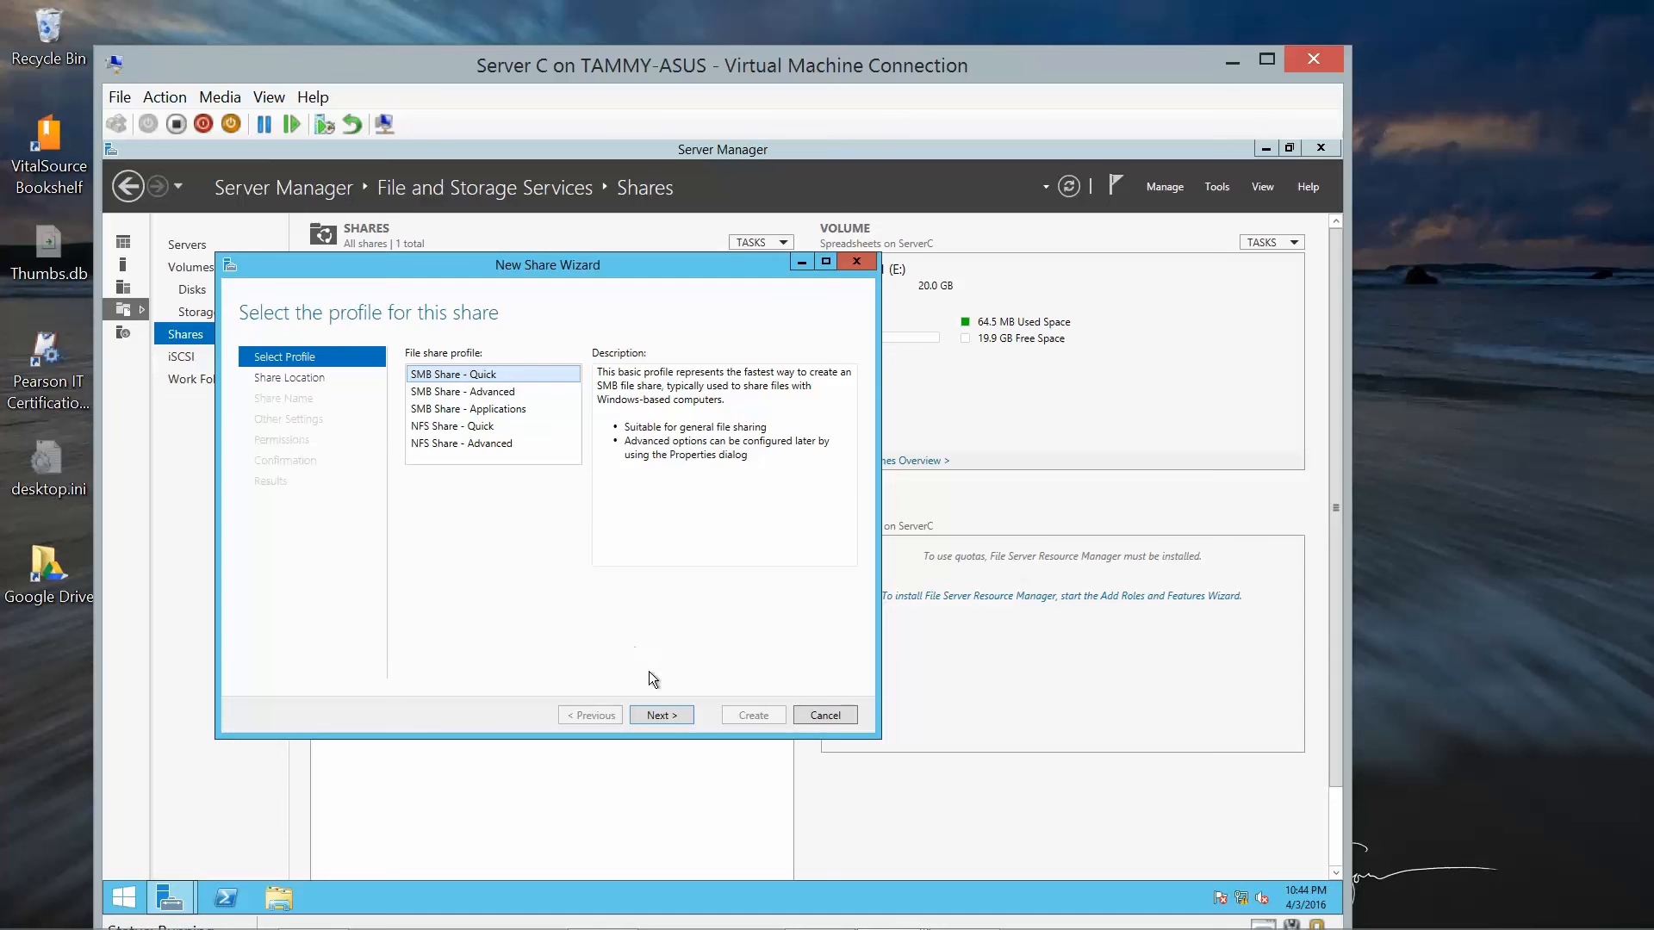
pyautogui.click(667, 715)
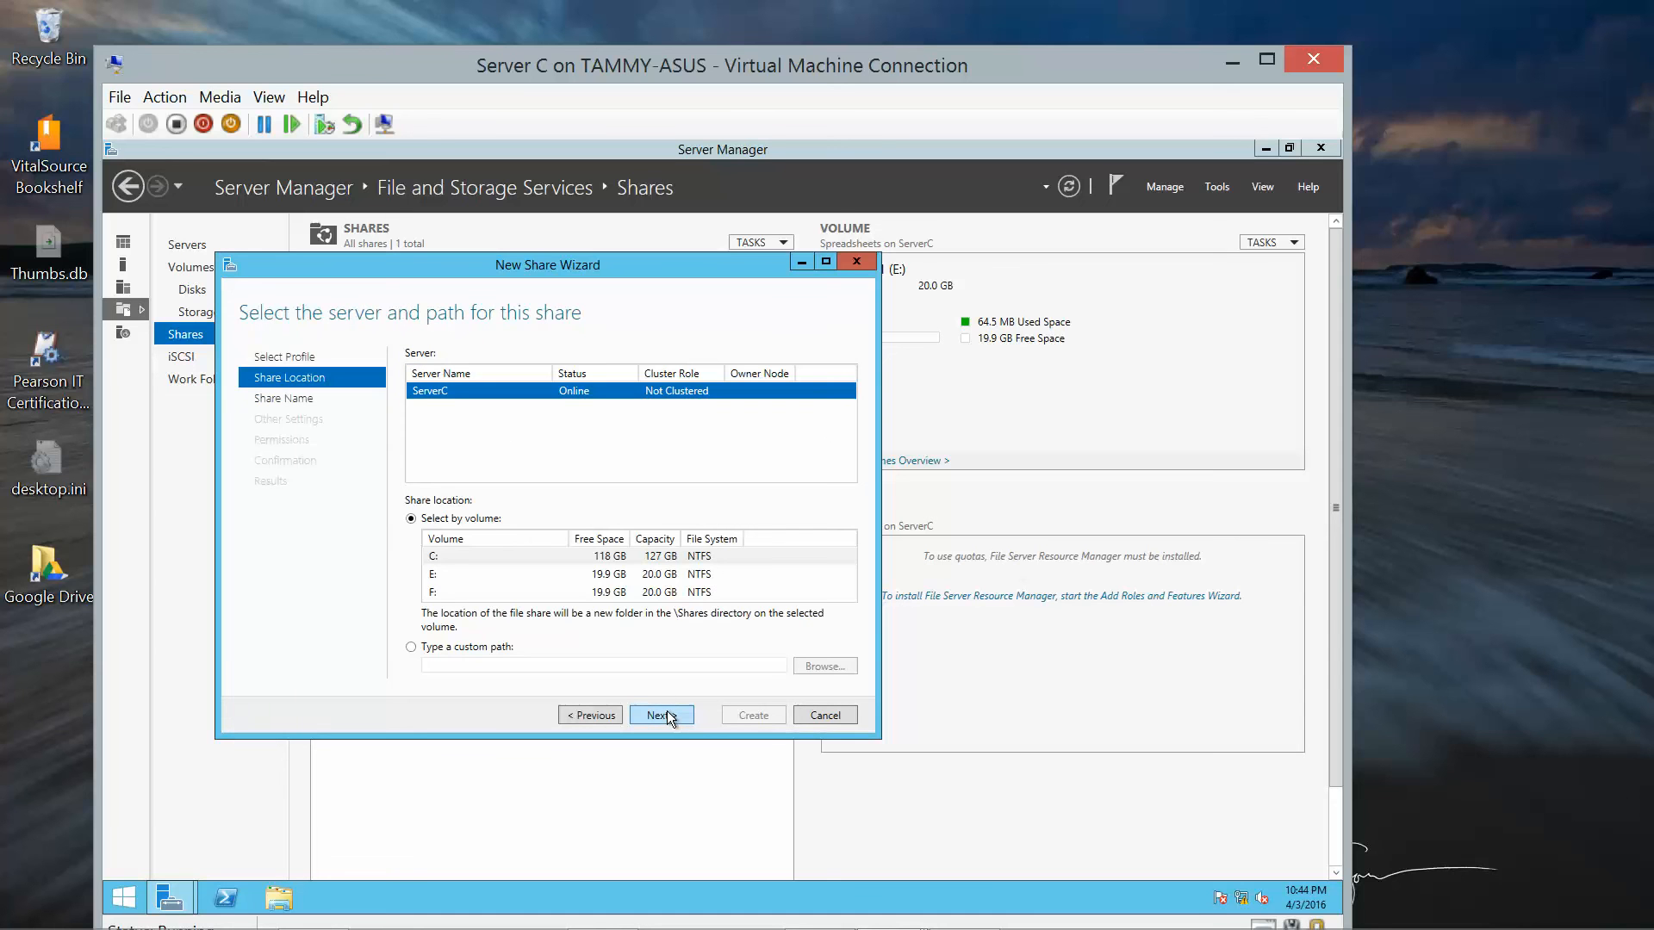
pyautogui.click(459, 592)
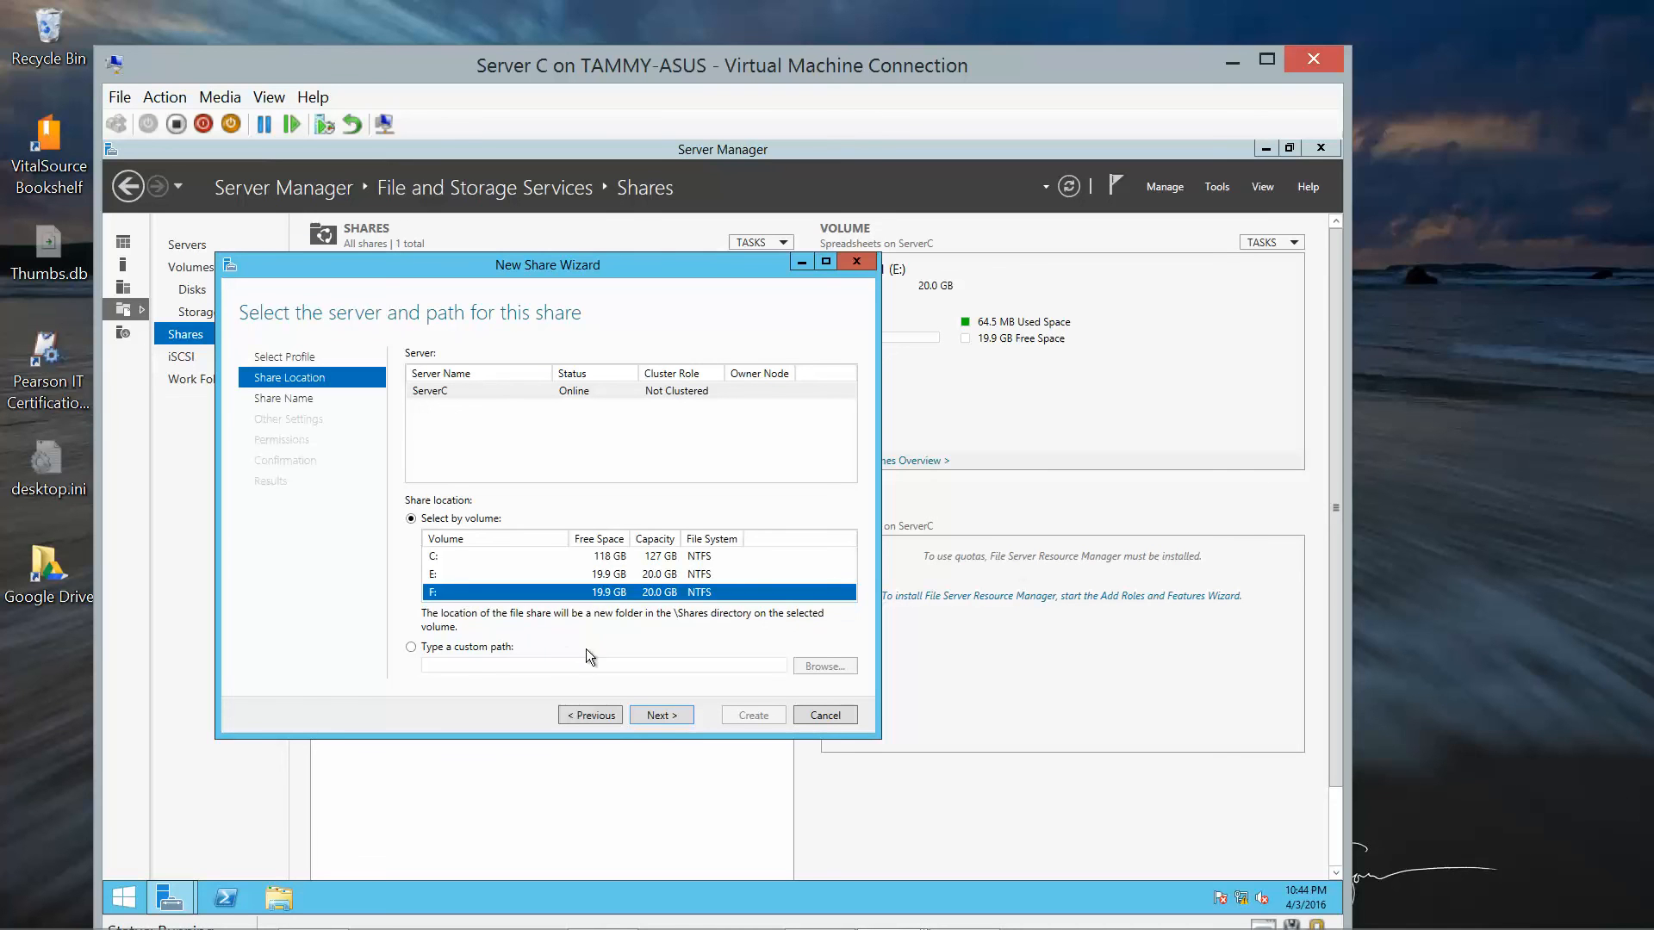
pyautogui.click(664, 716)
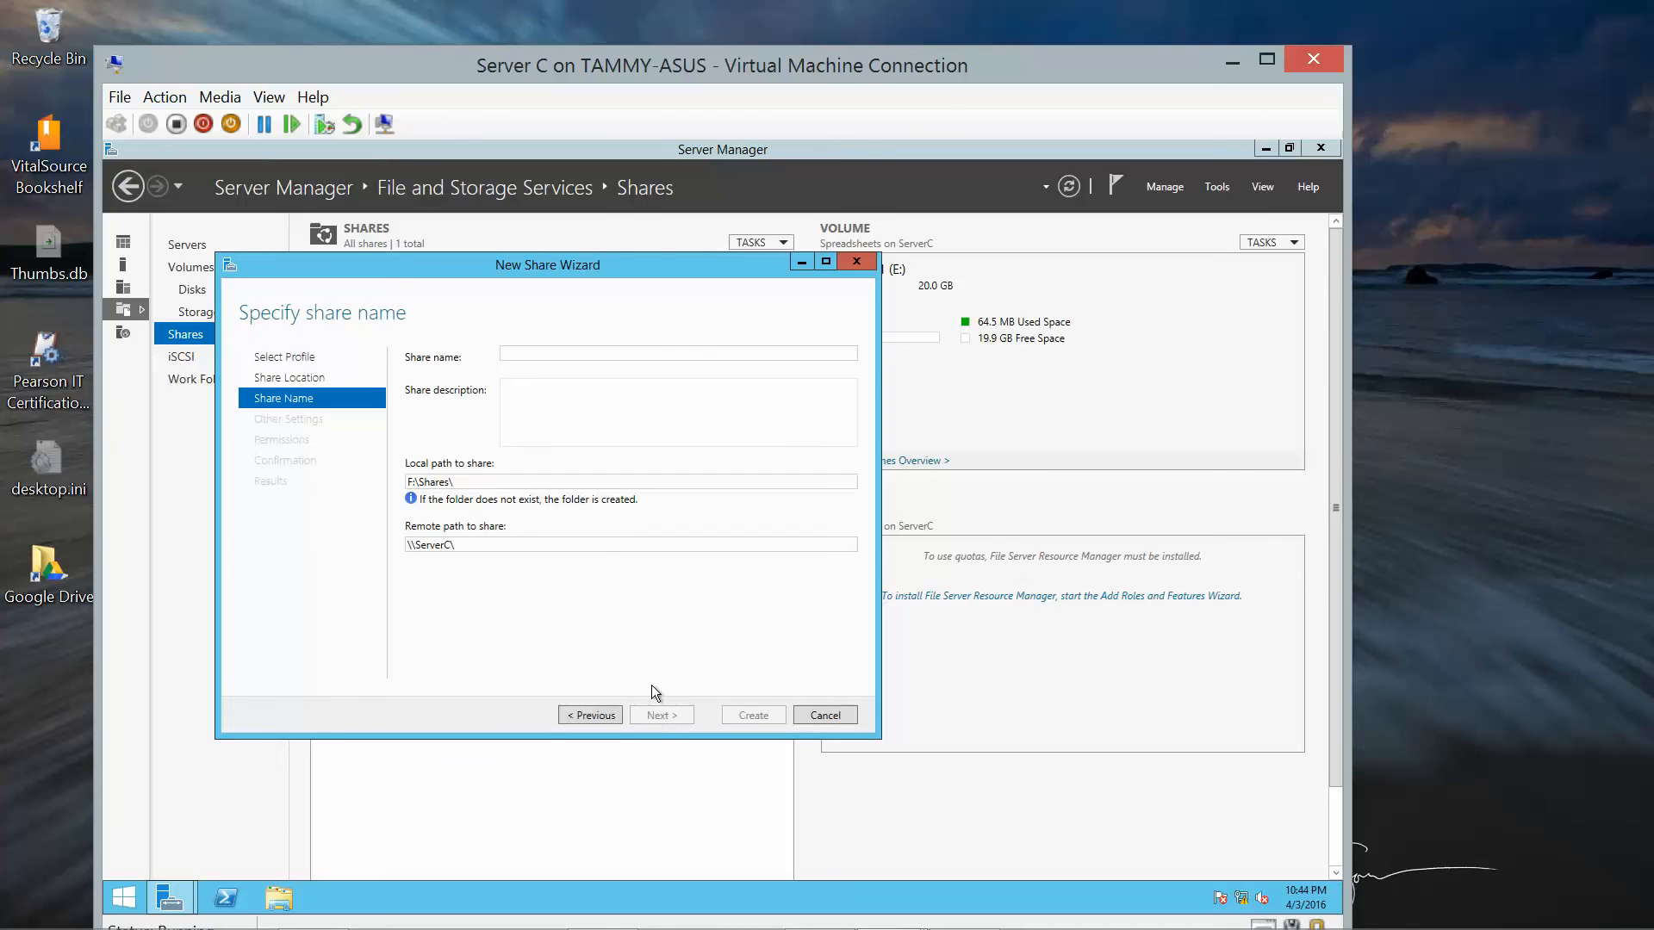
pyautogui.write('Documents')
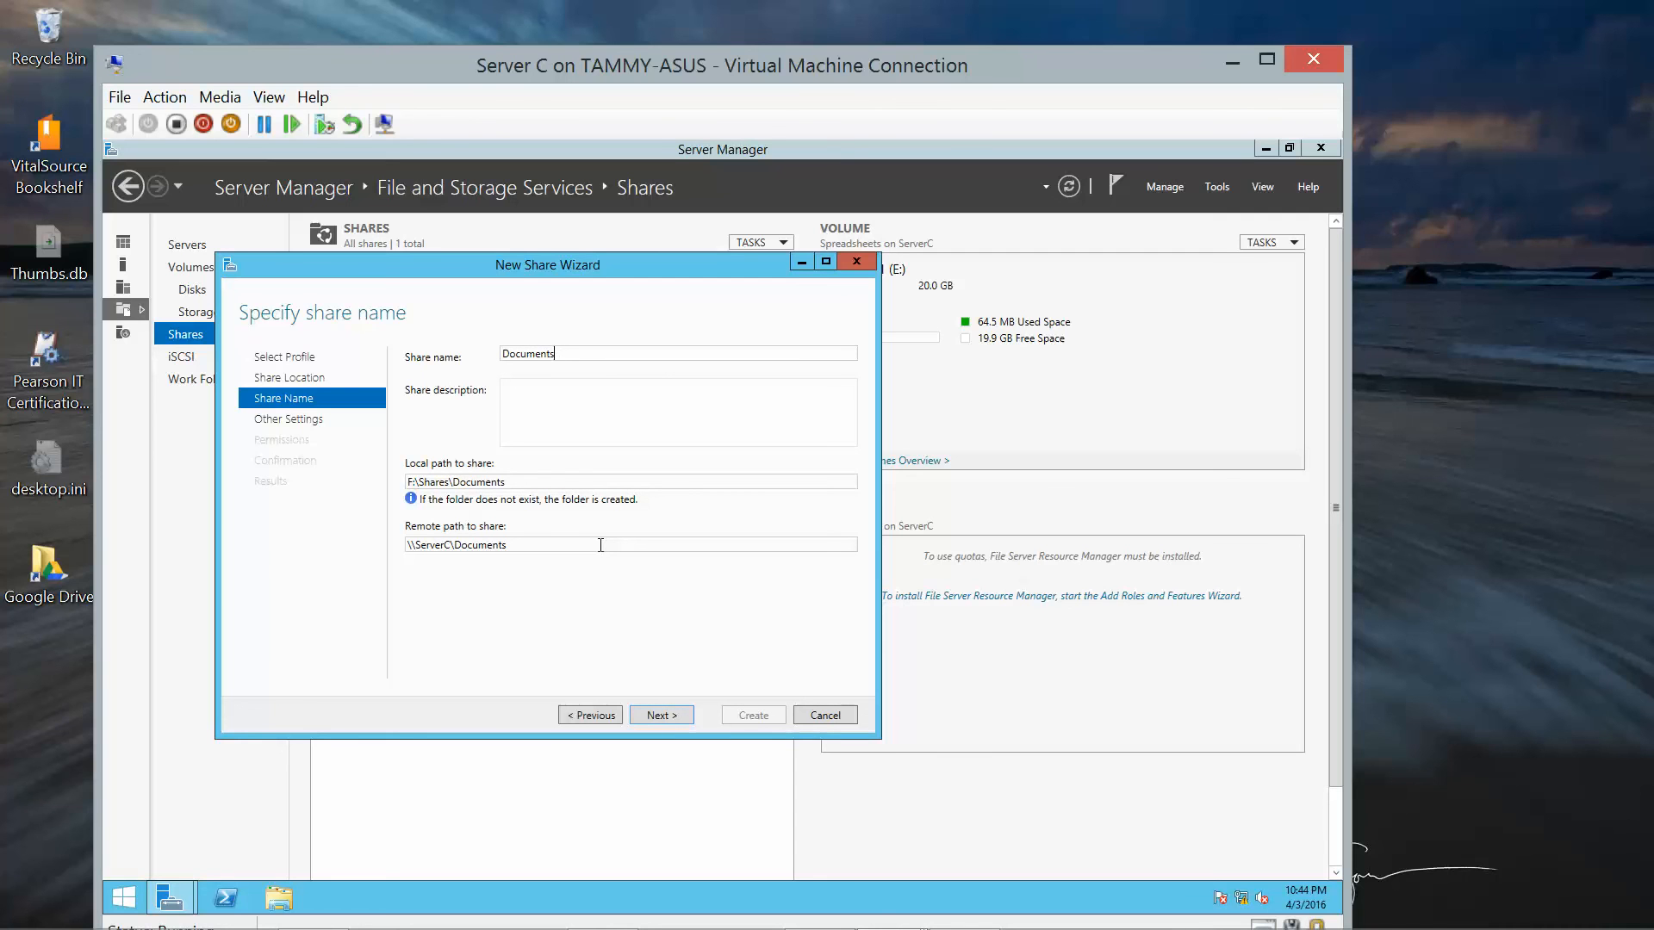
pyautogui.click(676, 715)
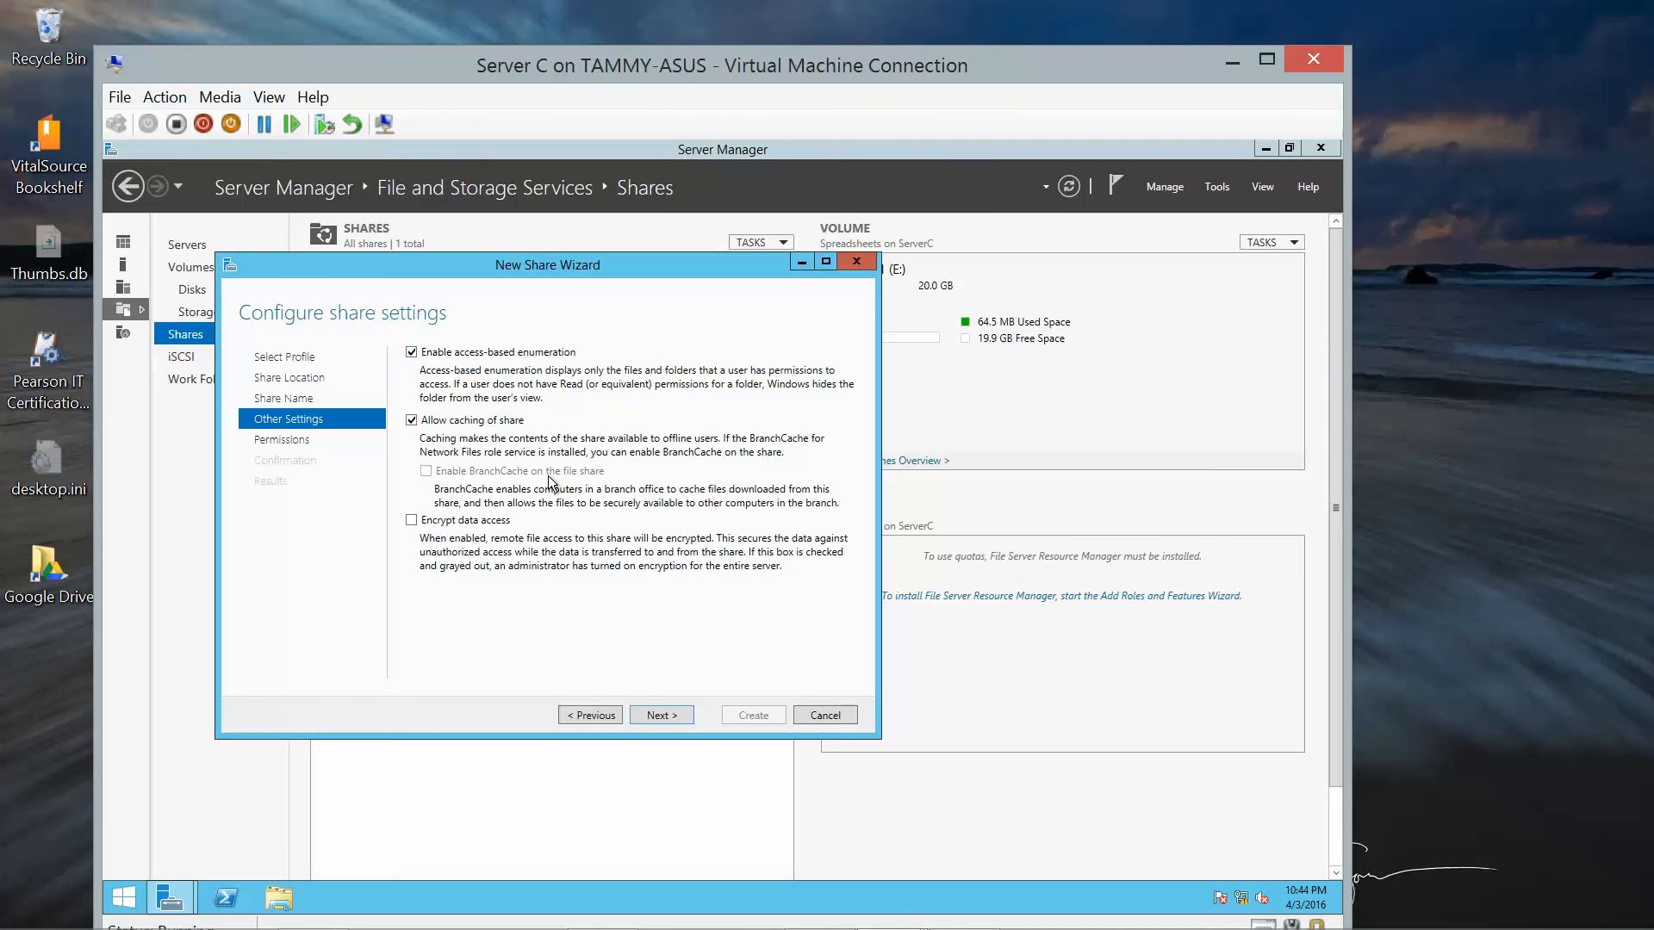
pyautogui.click(659, 715)
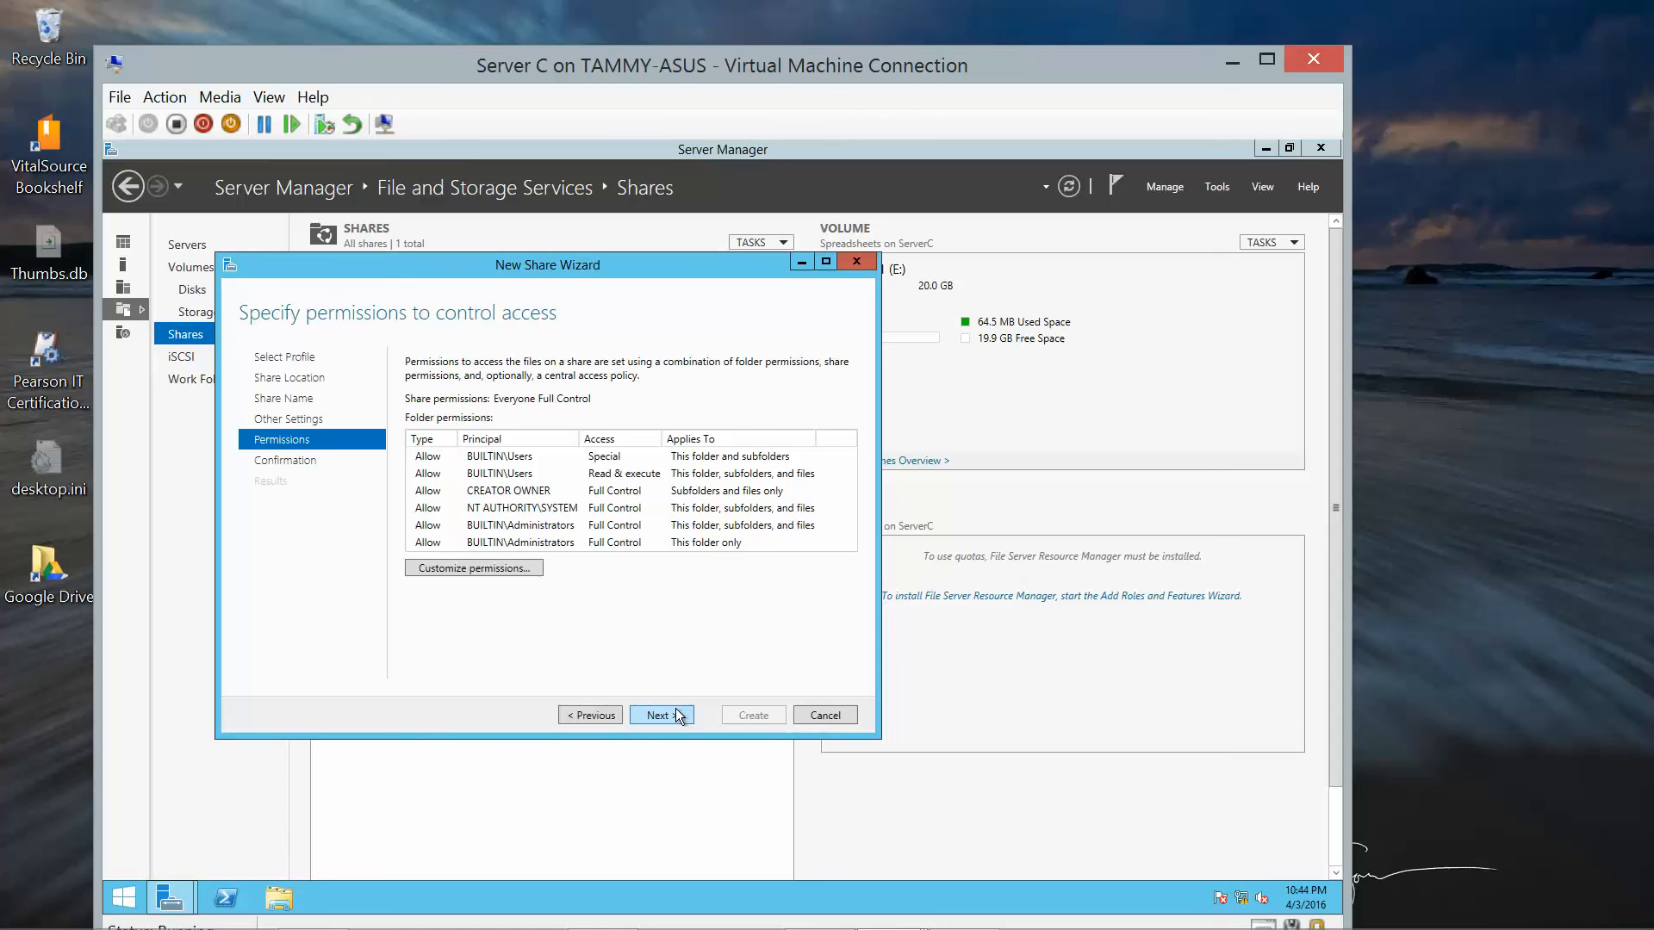
pyautogui.click(659, 715)
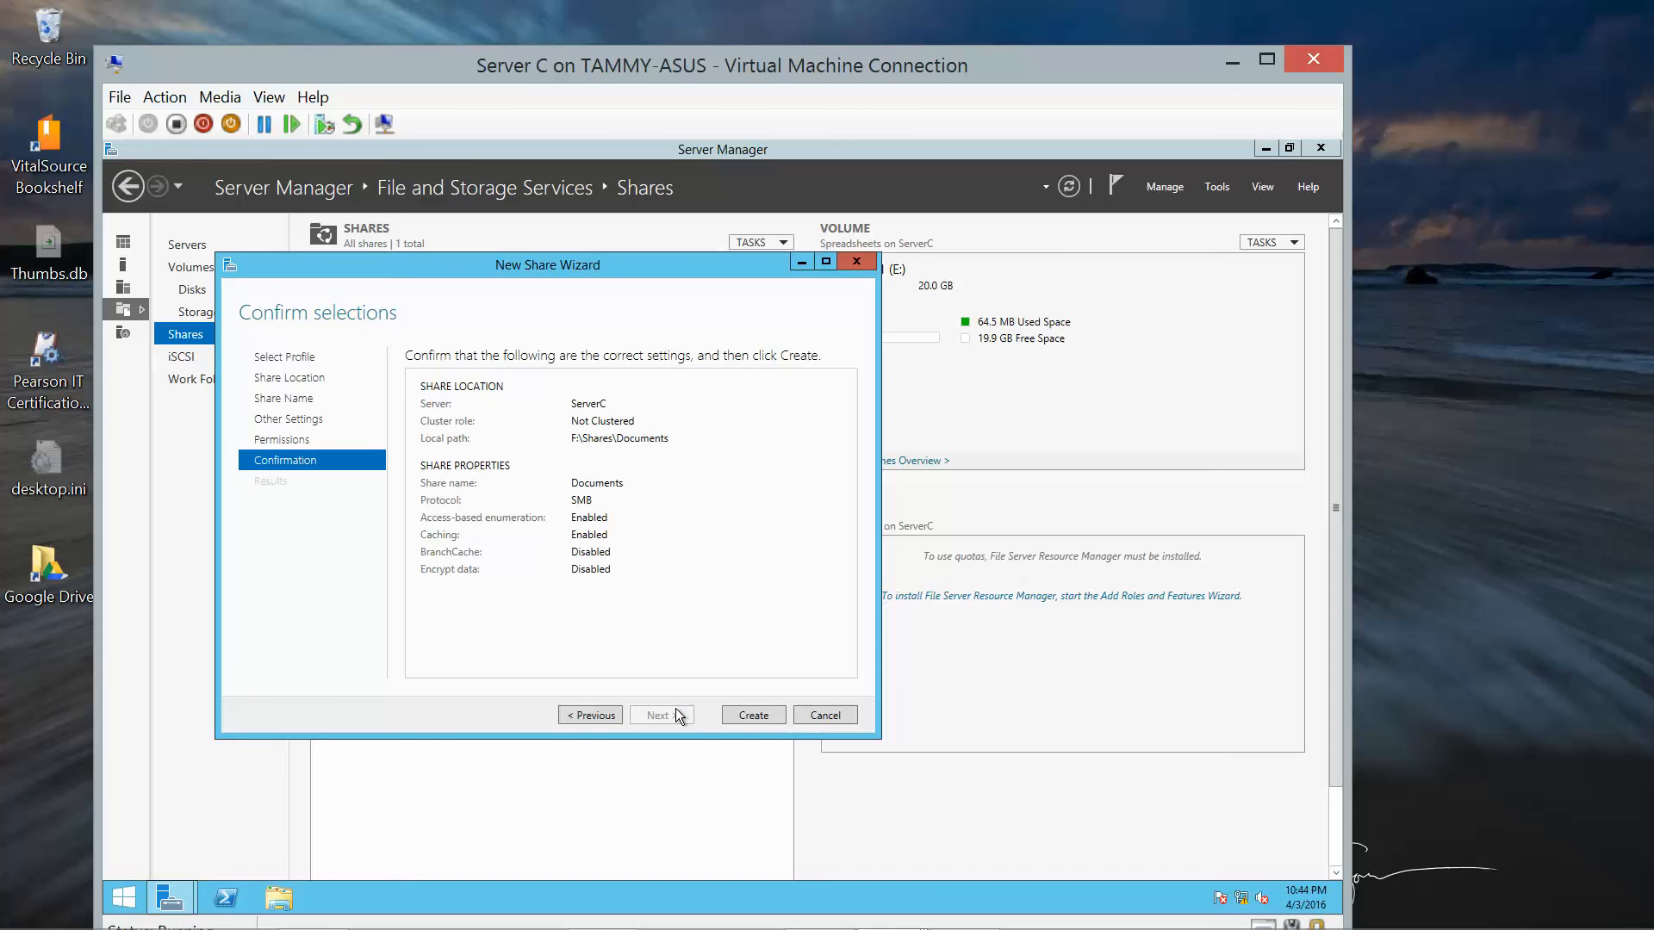
pyautogui.click(749, 715)
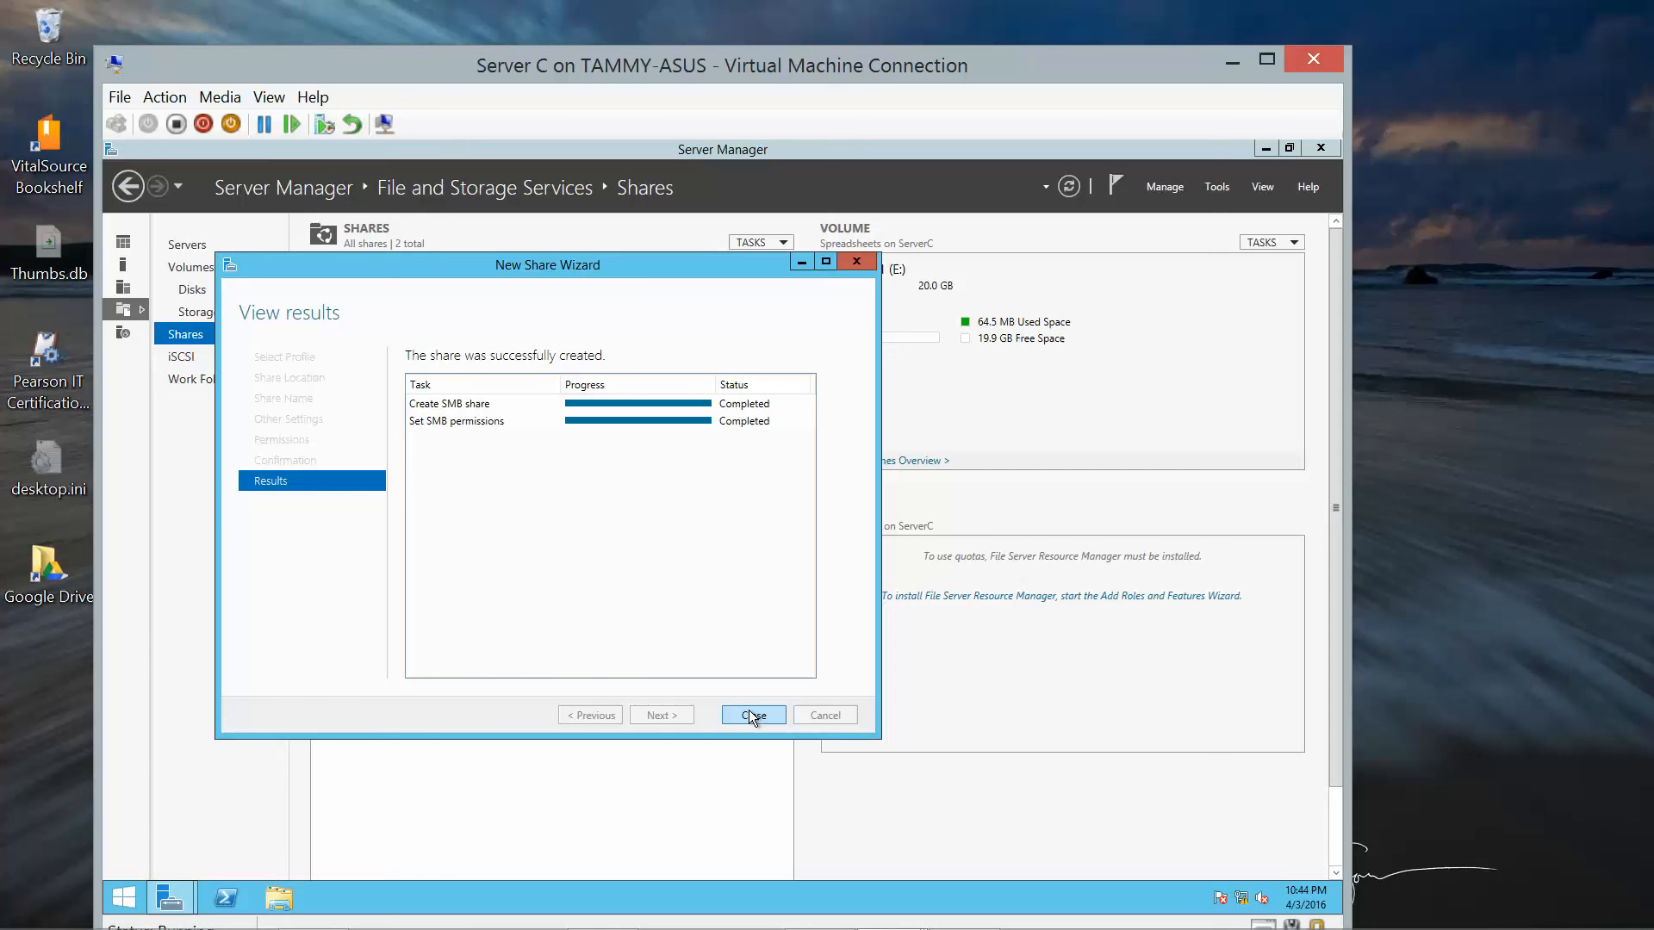
pyautogui.click(751, 715)
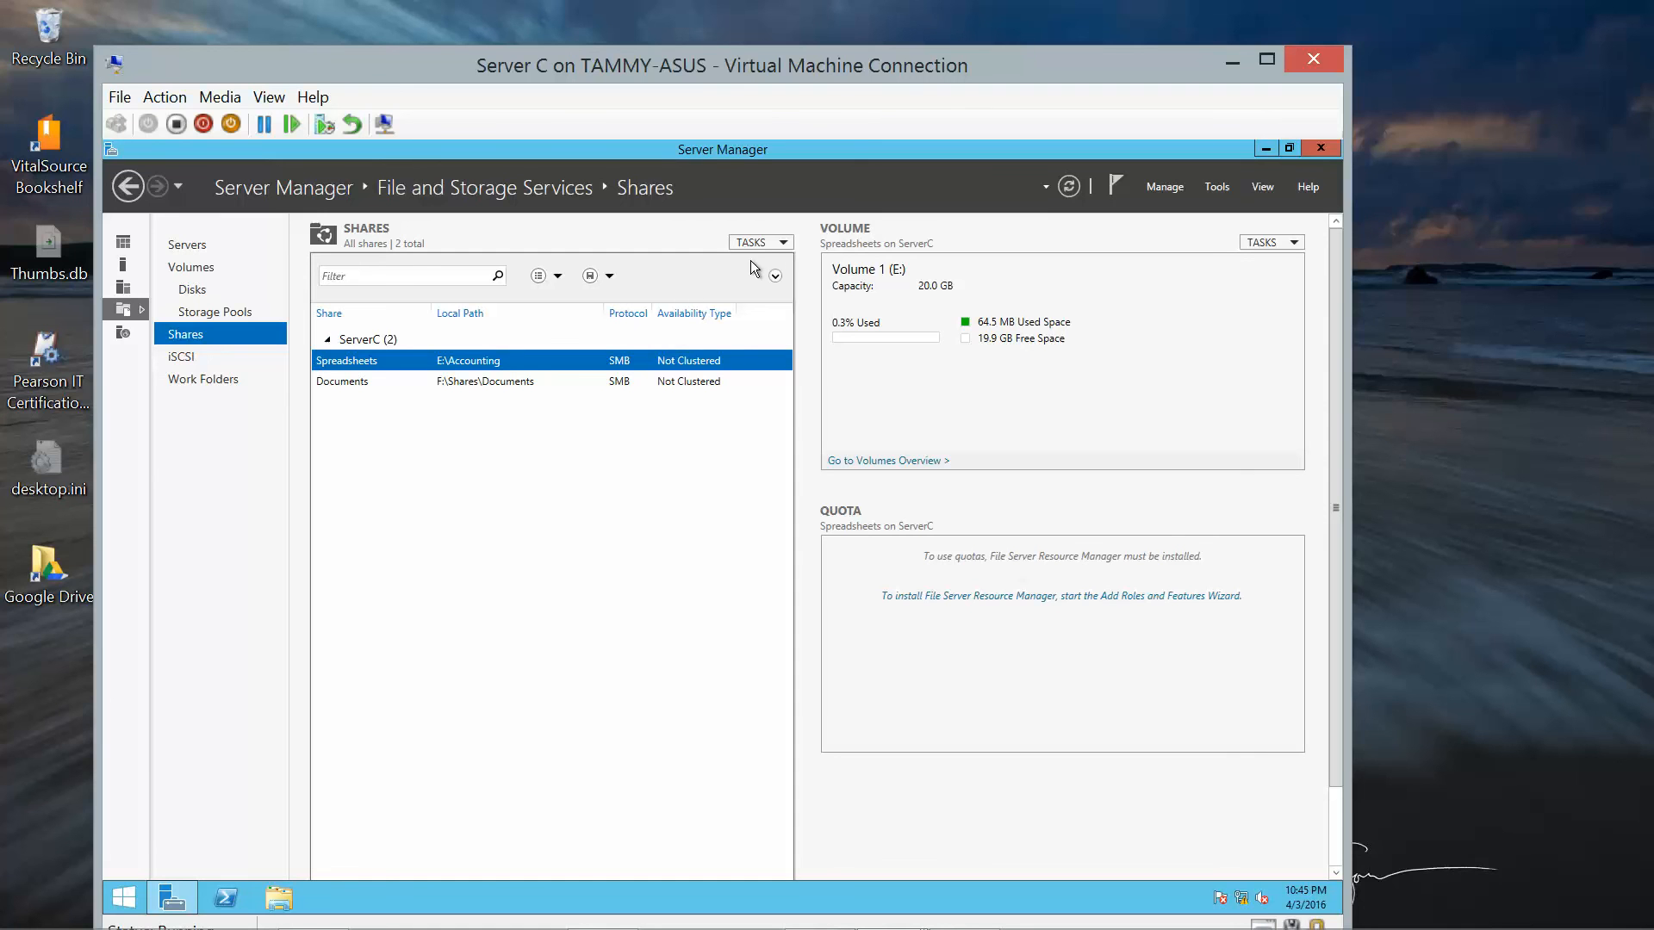
# Start another quick SMB share on volume F:, cancel it before naming, and close Server Manager.
pyautogui.click(774, 243)
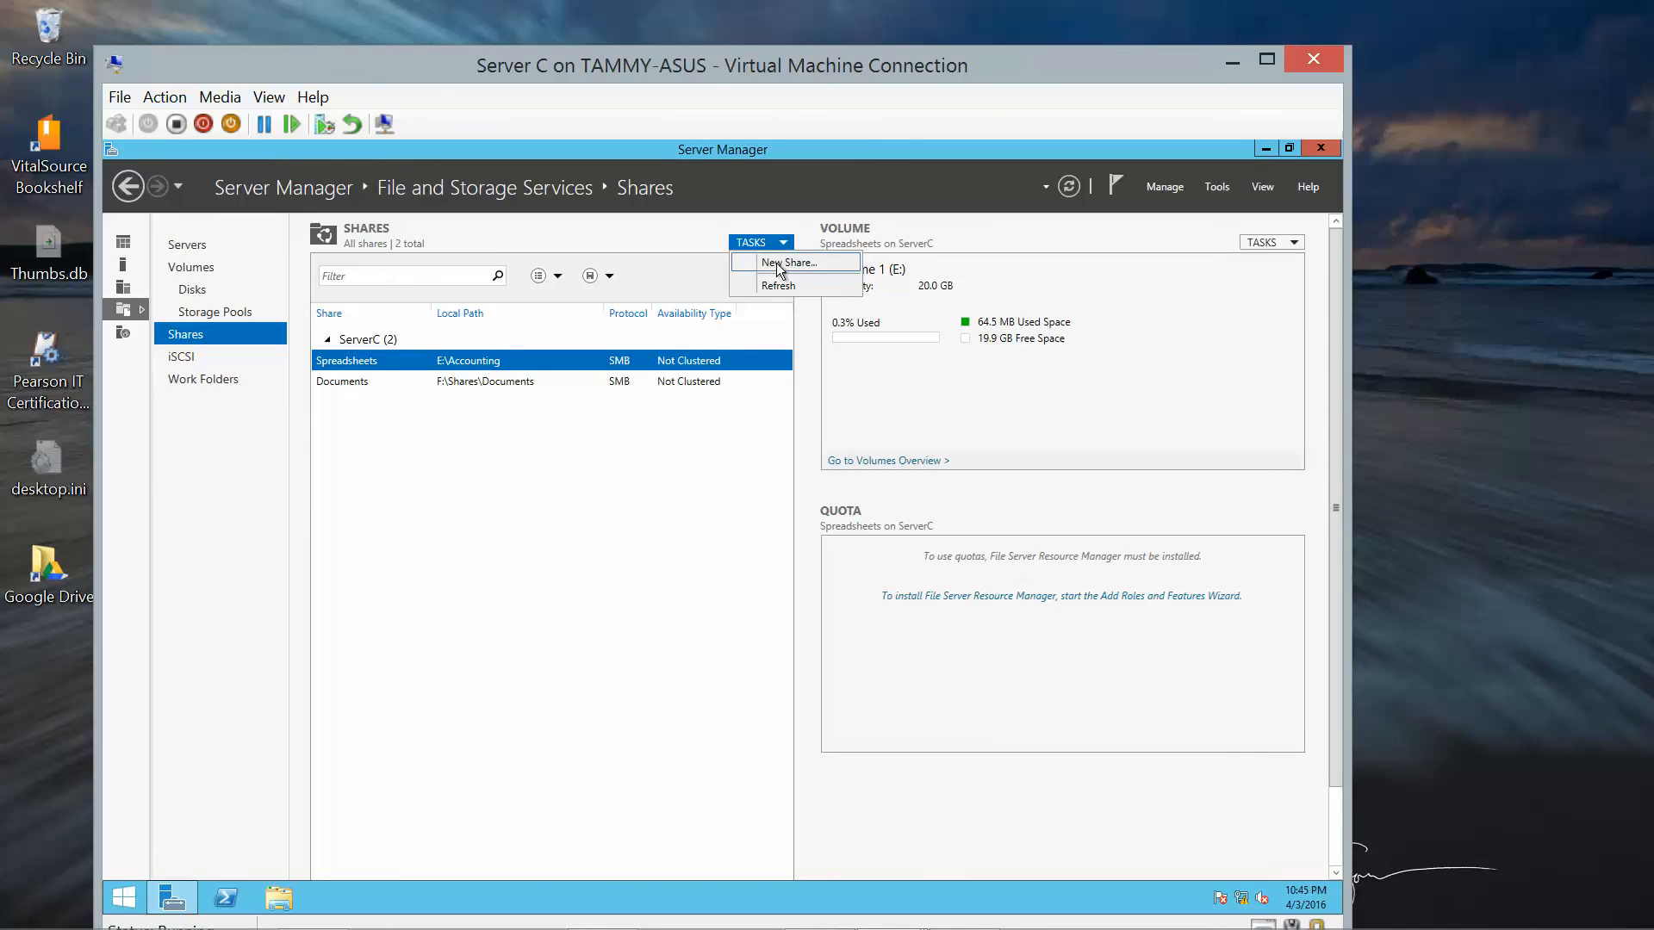
pyautogui.click(778, 265)
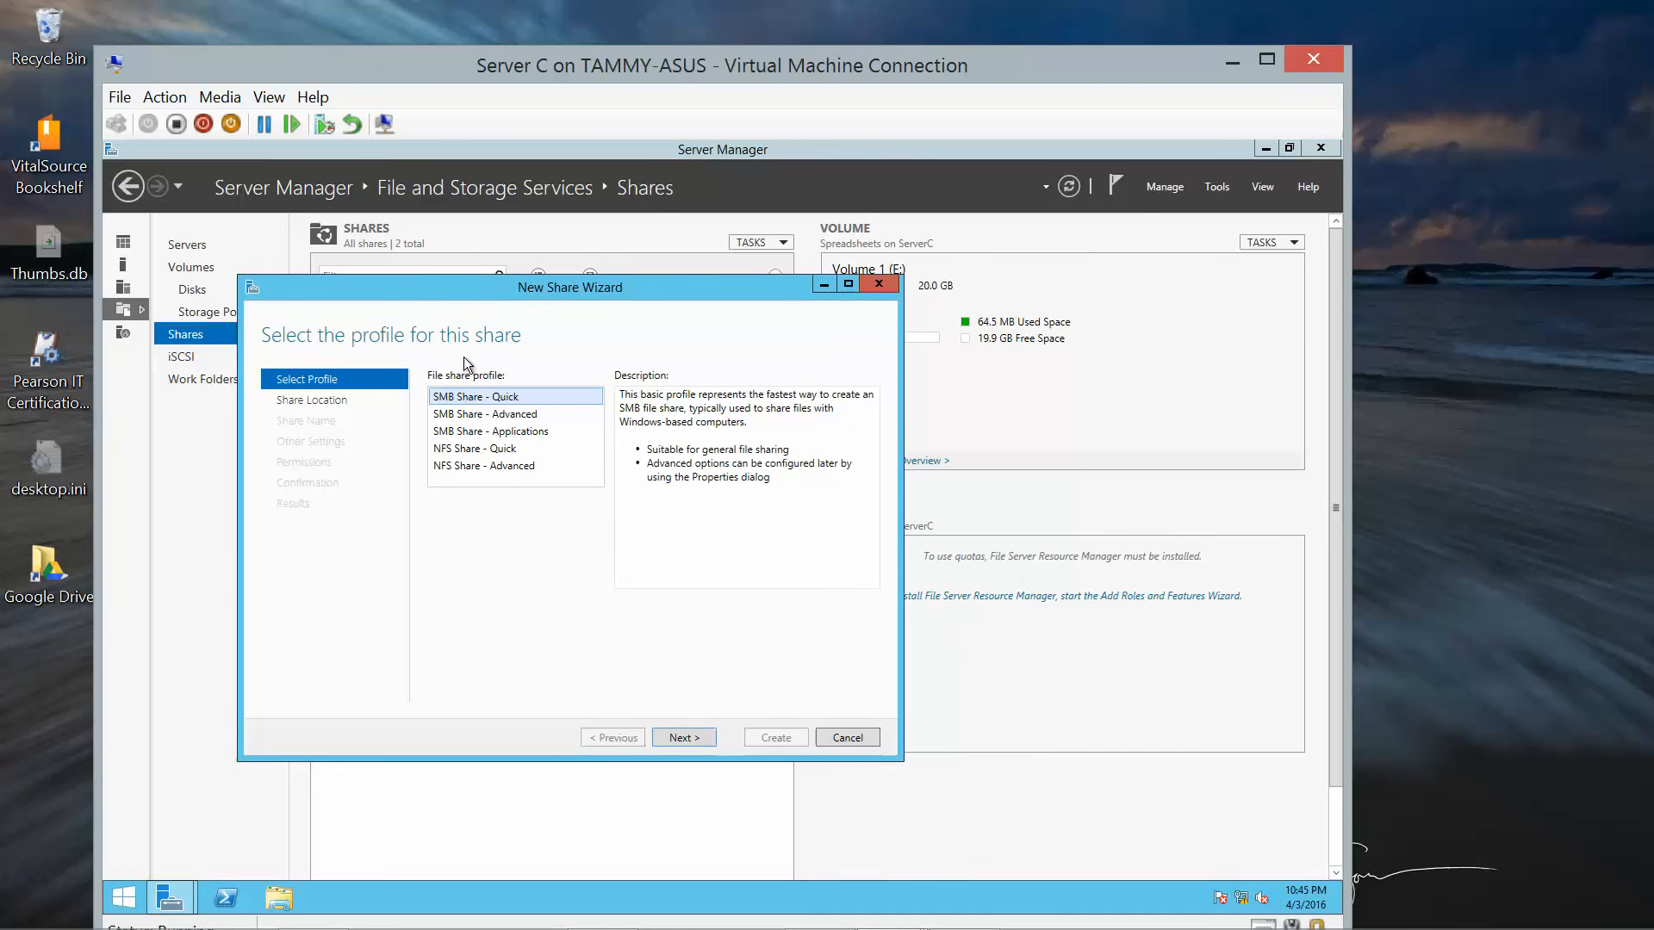
pyautogui.click(695, 735)
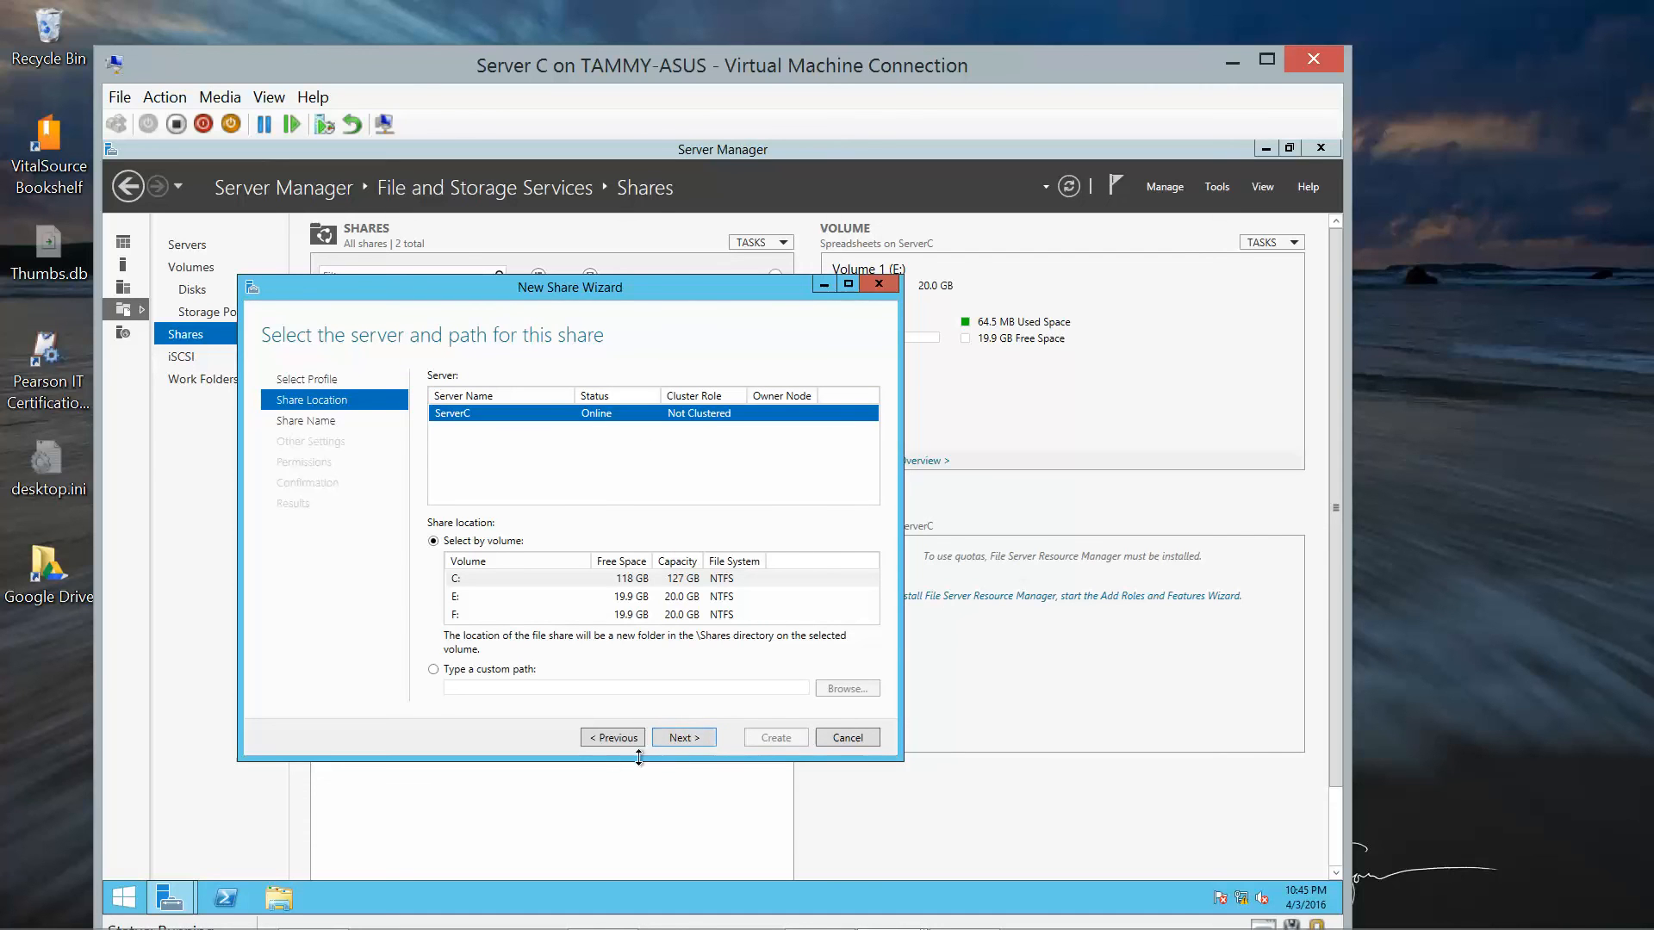
pyautogui.click(463, 613)
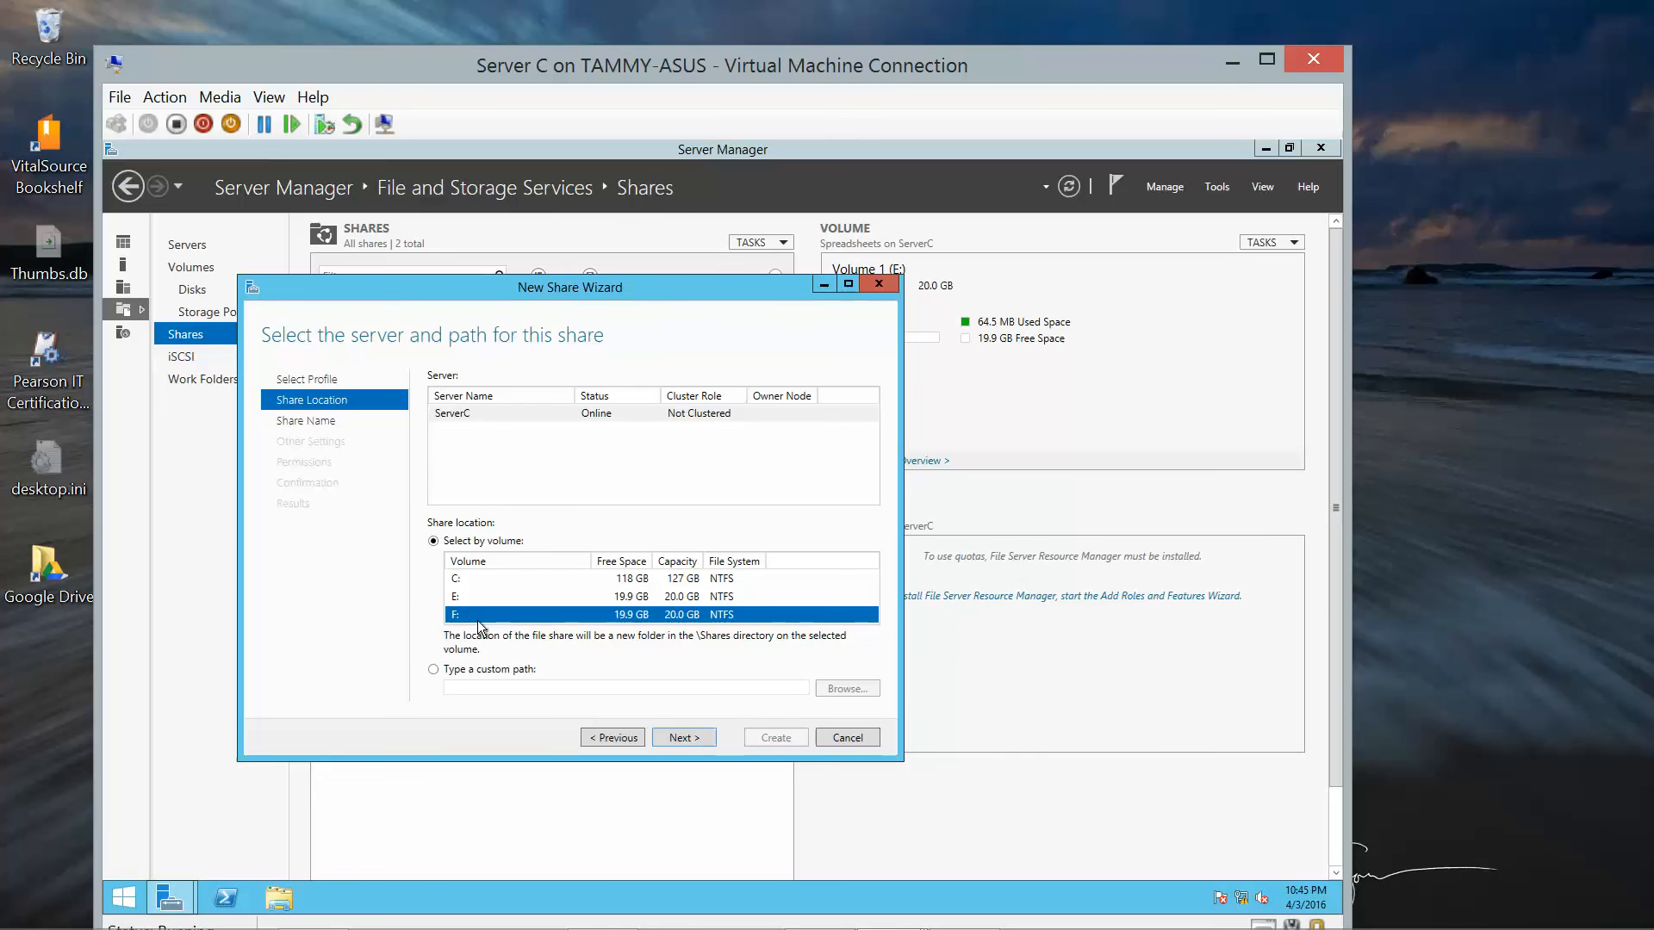
pyautogui.click(680, 739)
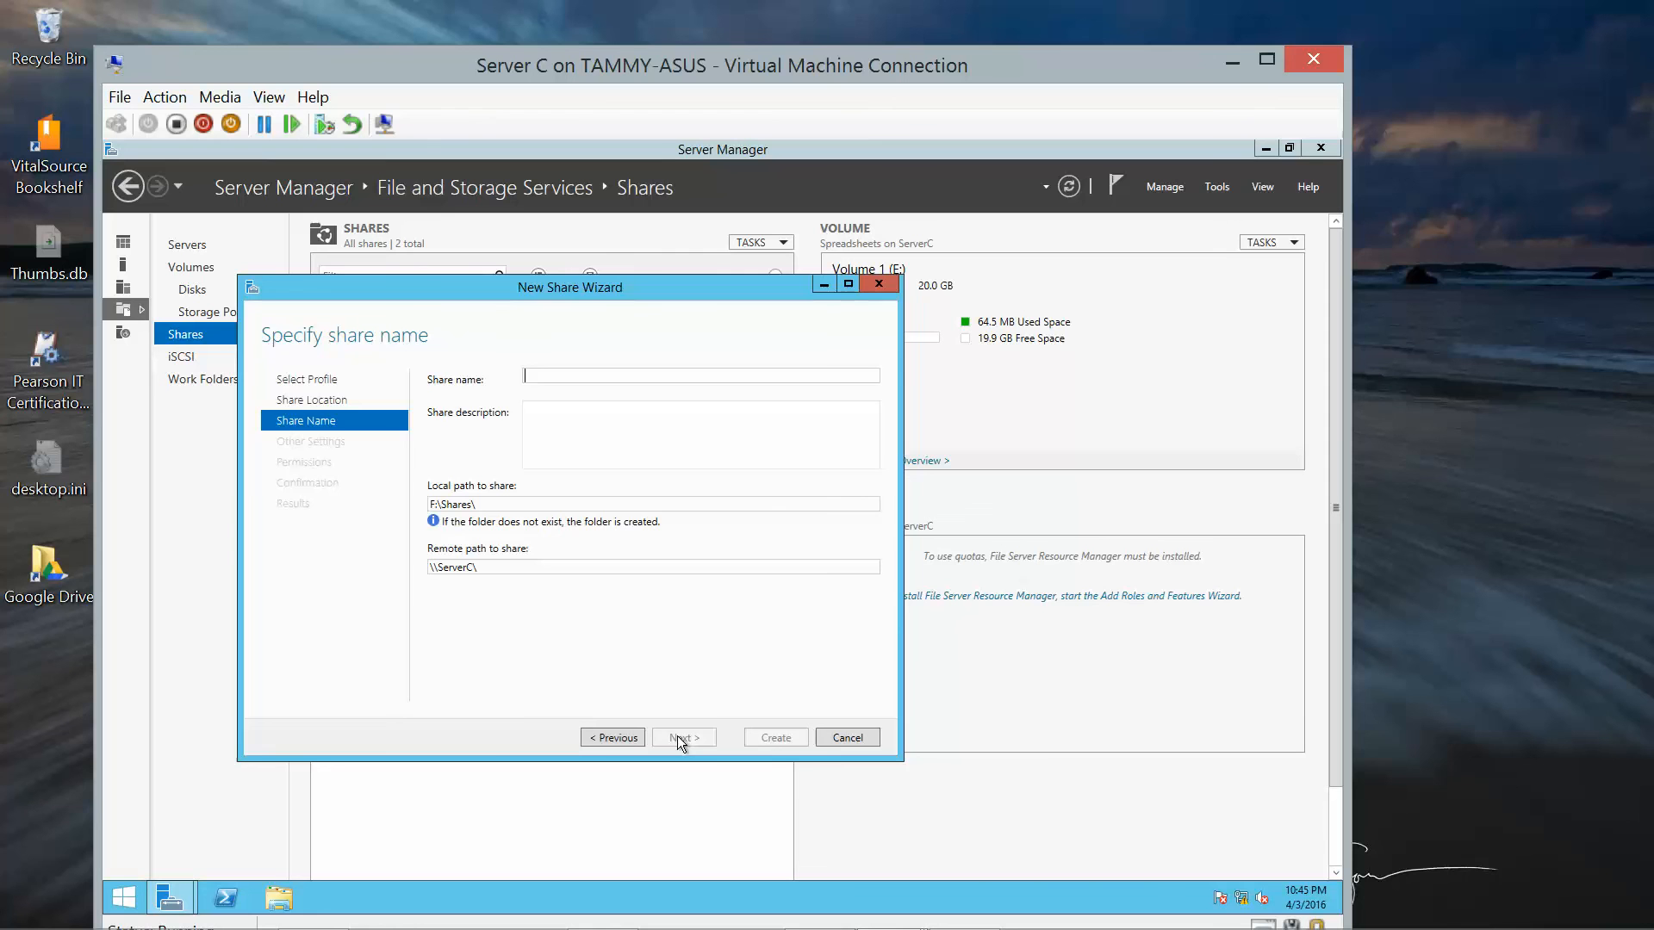
pyautogui.click(846, 746)
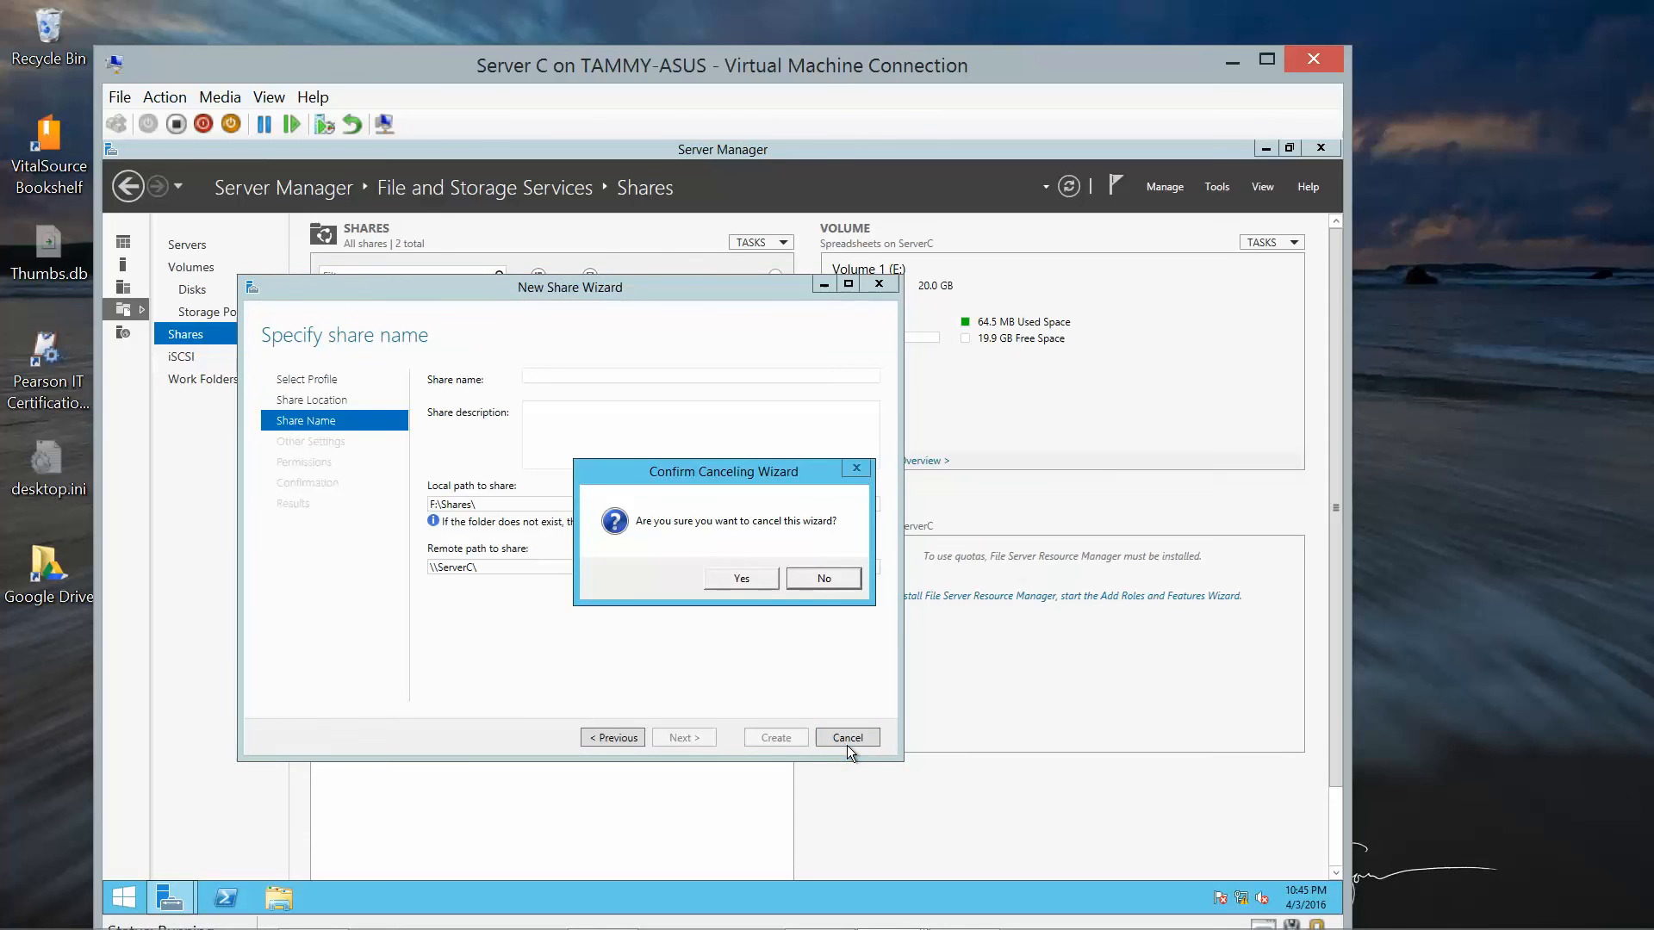
pyautogui.click(741, 579)
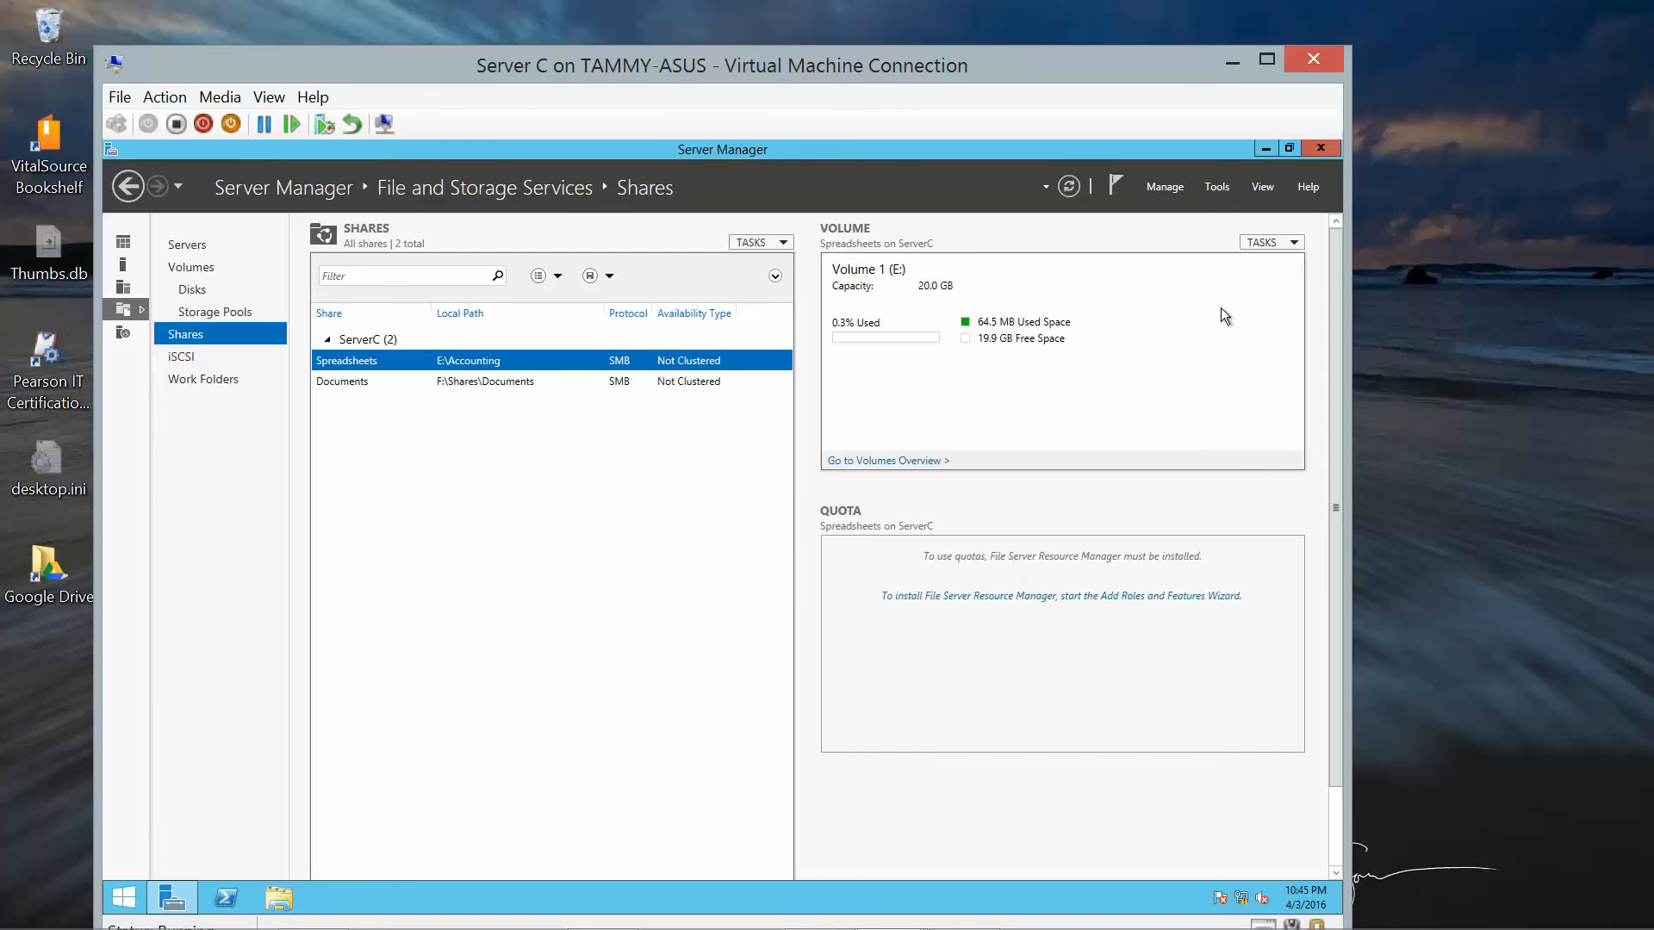
pyautogui.click(1320, 155)
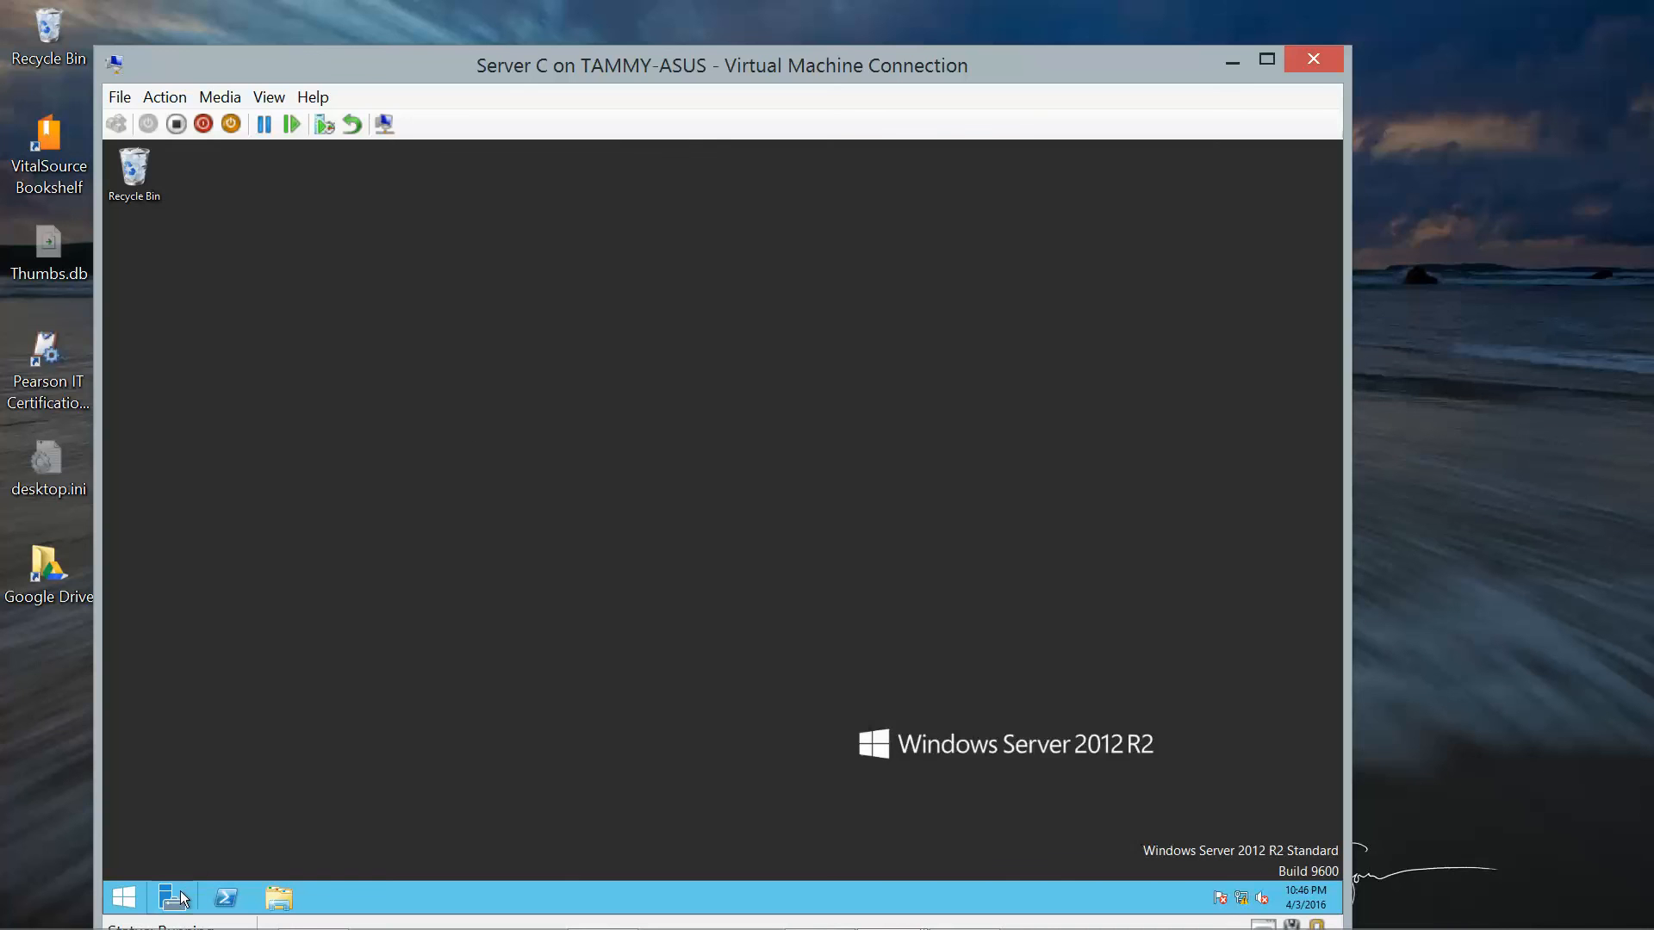
# Start a role-based Add Roles and Features installation targeting ServerC.adatum.com.
pyautogui.click(176, 896)
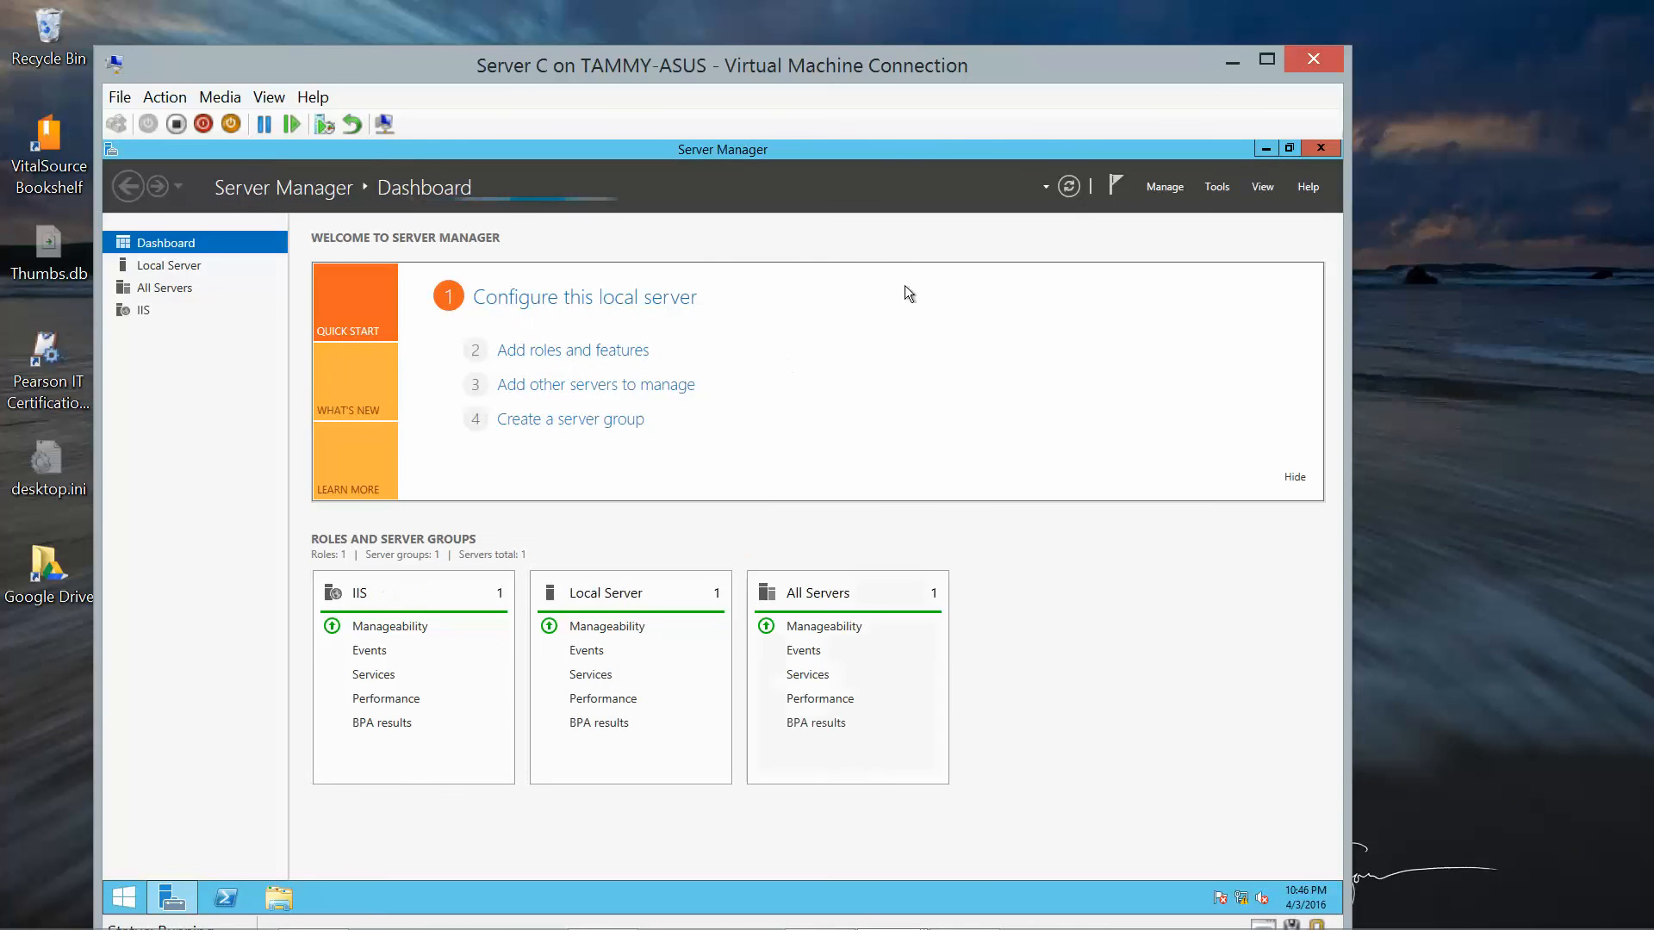
pyautogui.click(1167, 187)
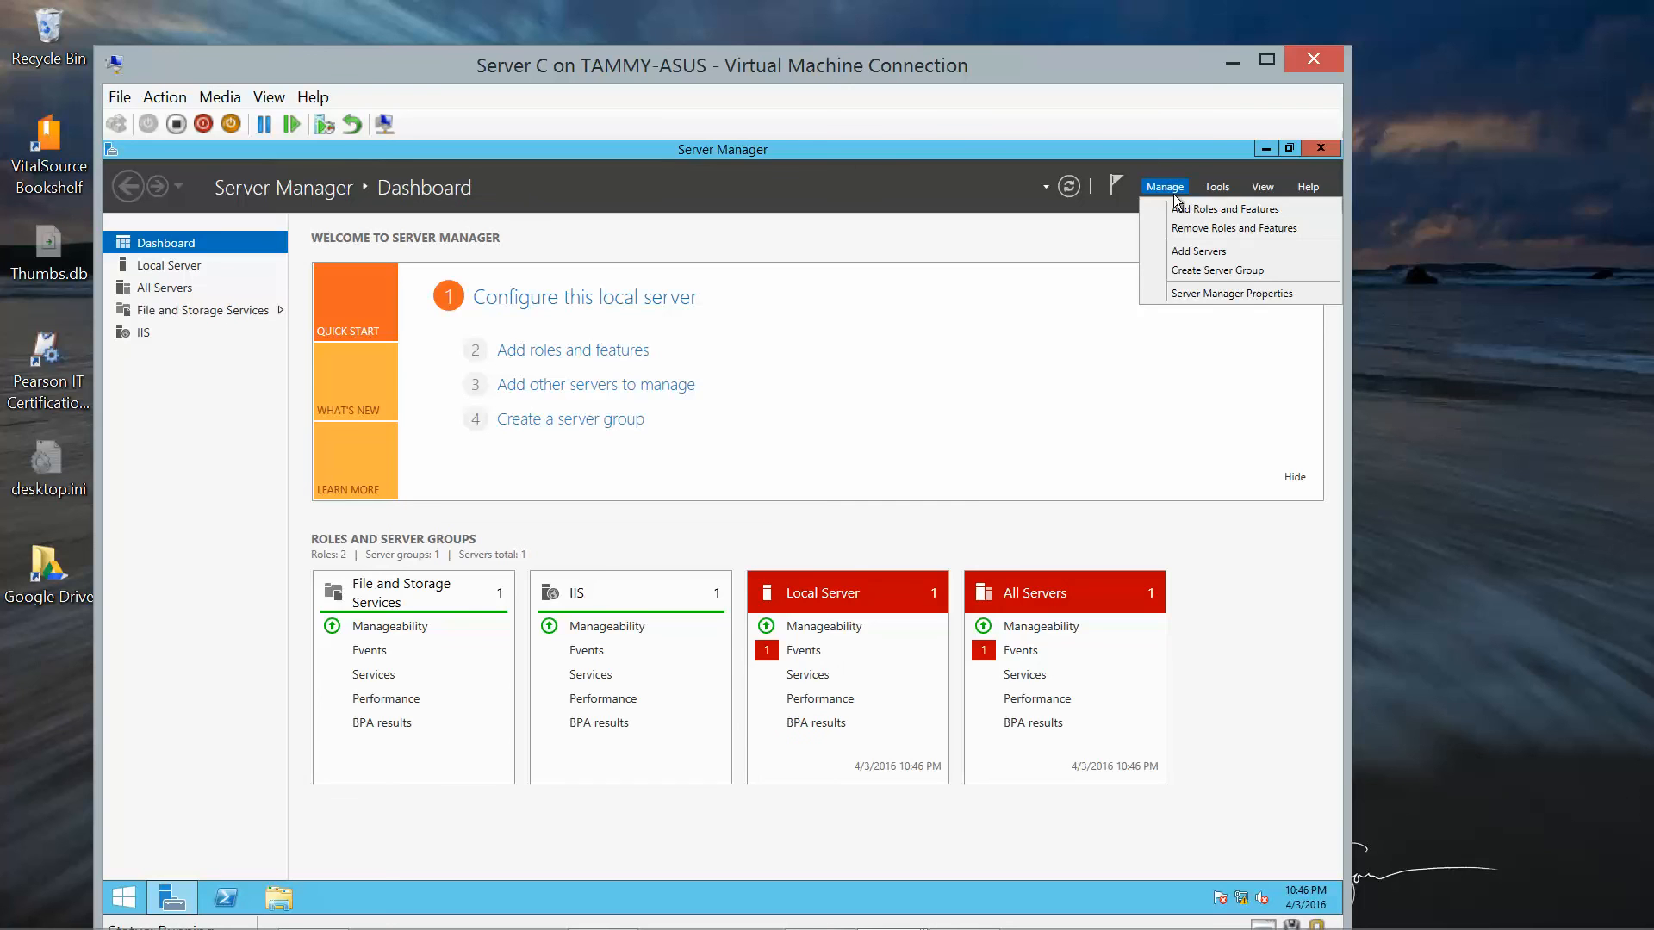
pyautogui.click(1180, 209)
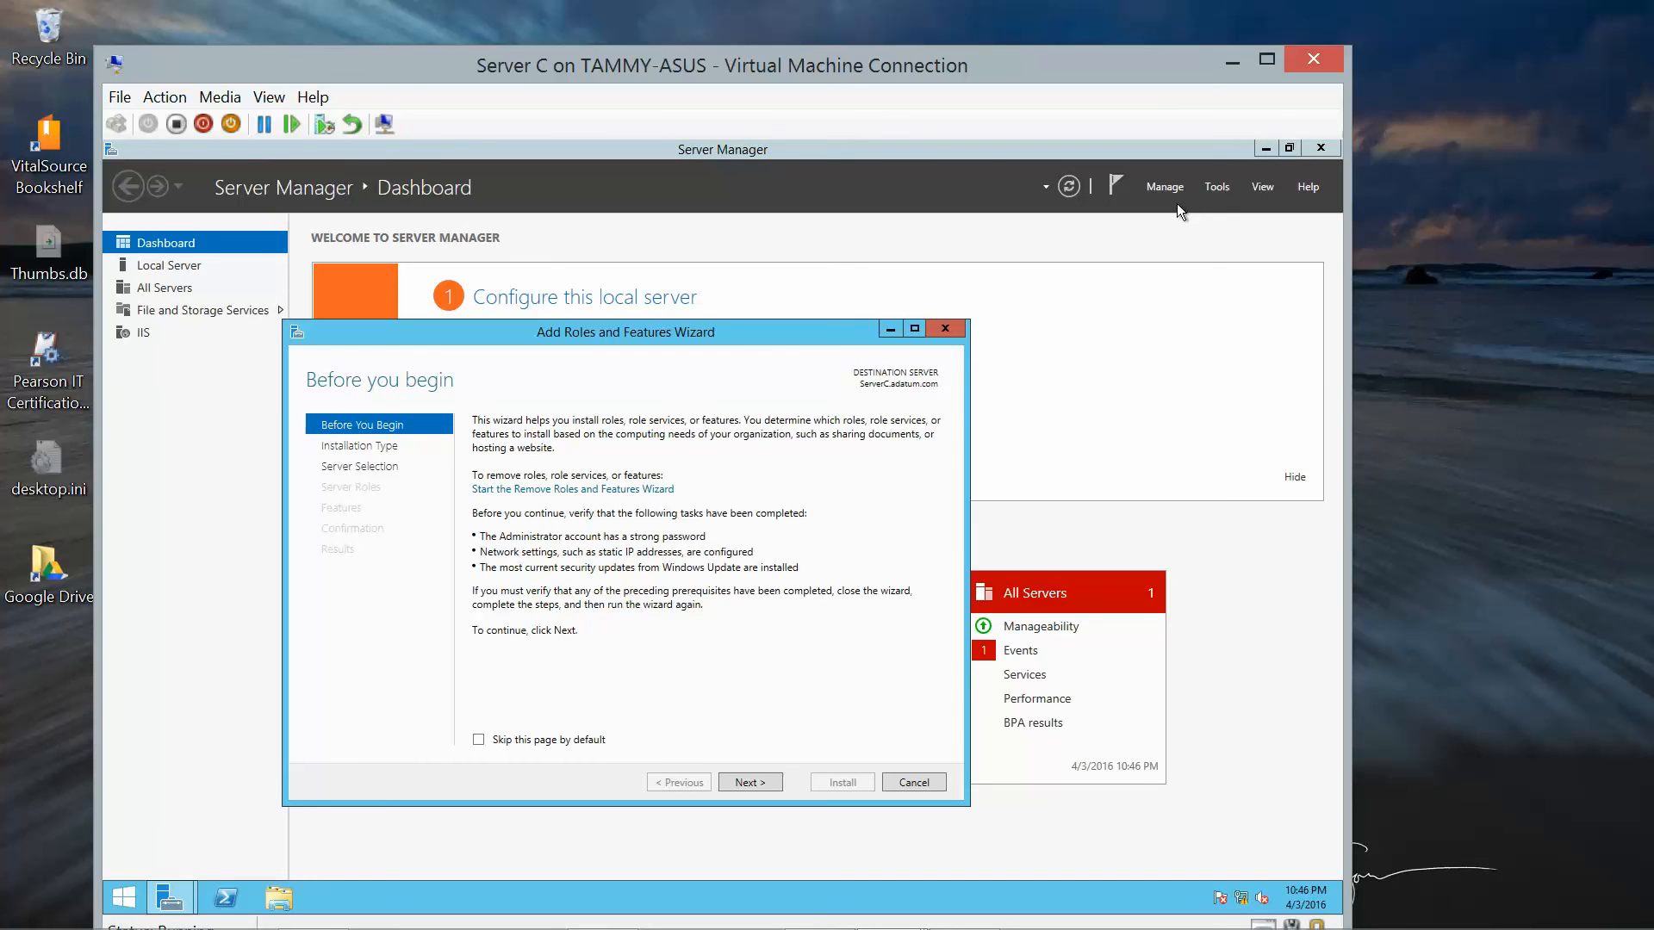
pyautogui.click(746, 784)
pyautogui.click(746, 783)
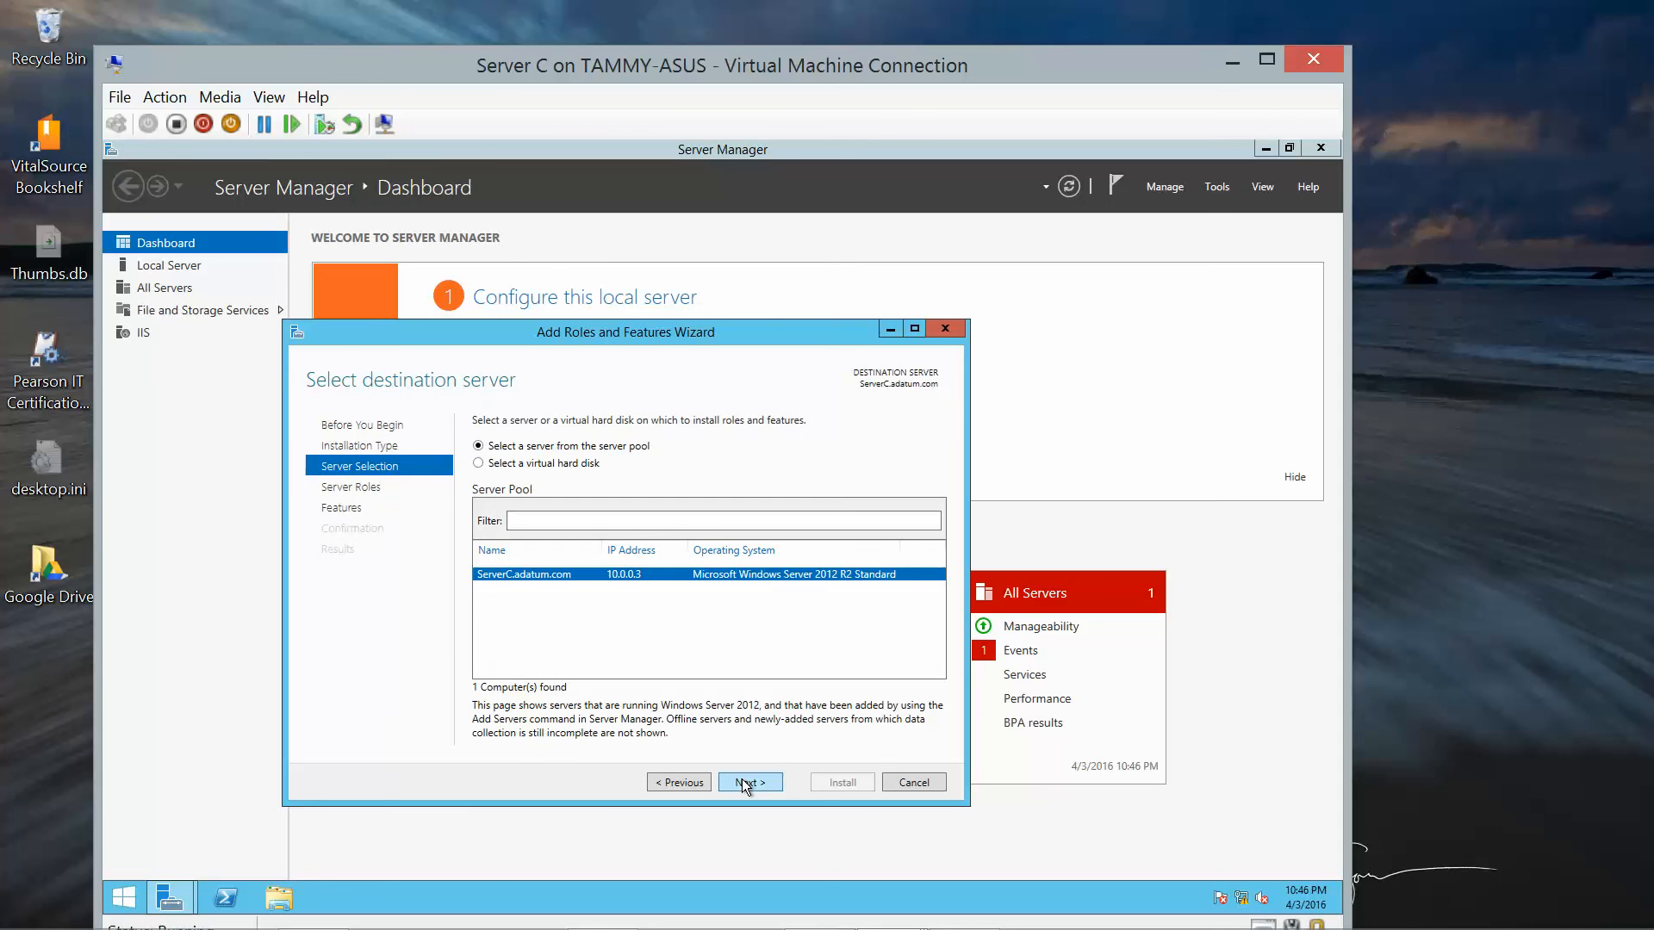
pyautogui.click(746, 784)
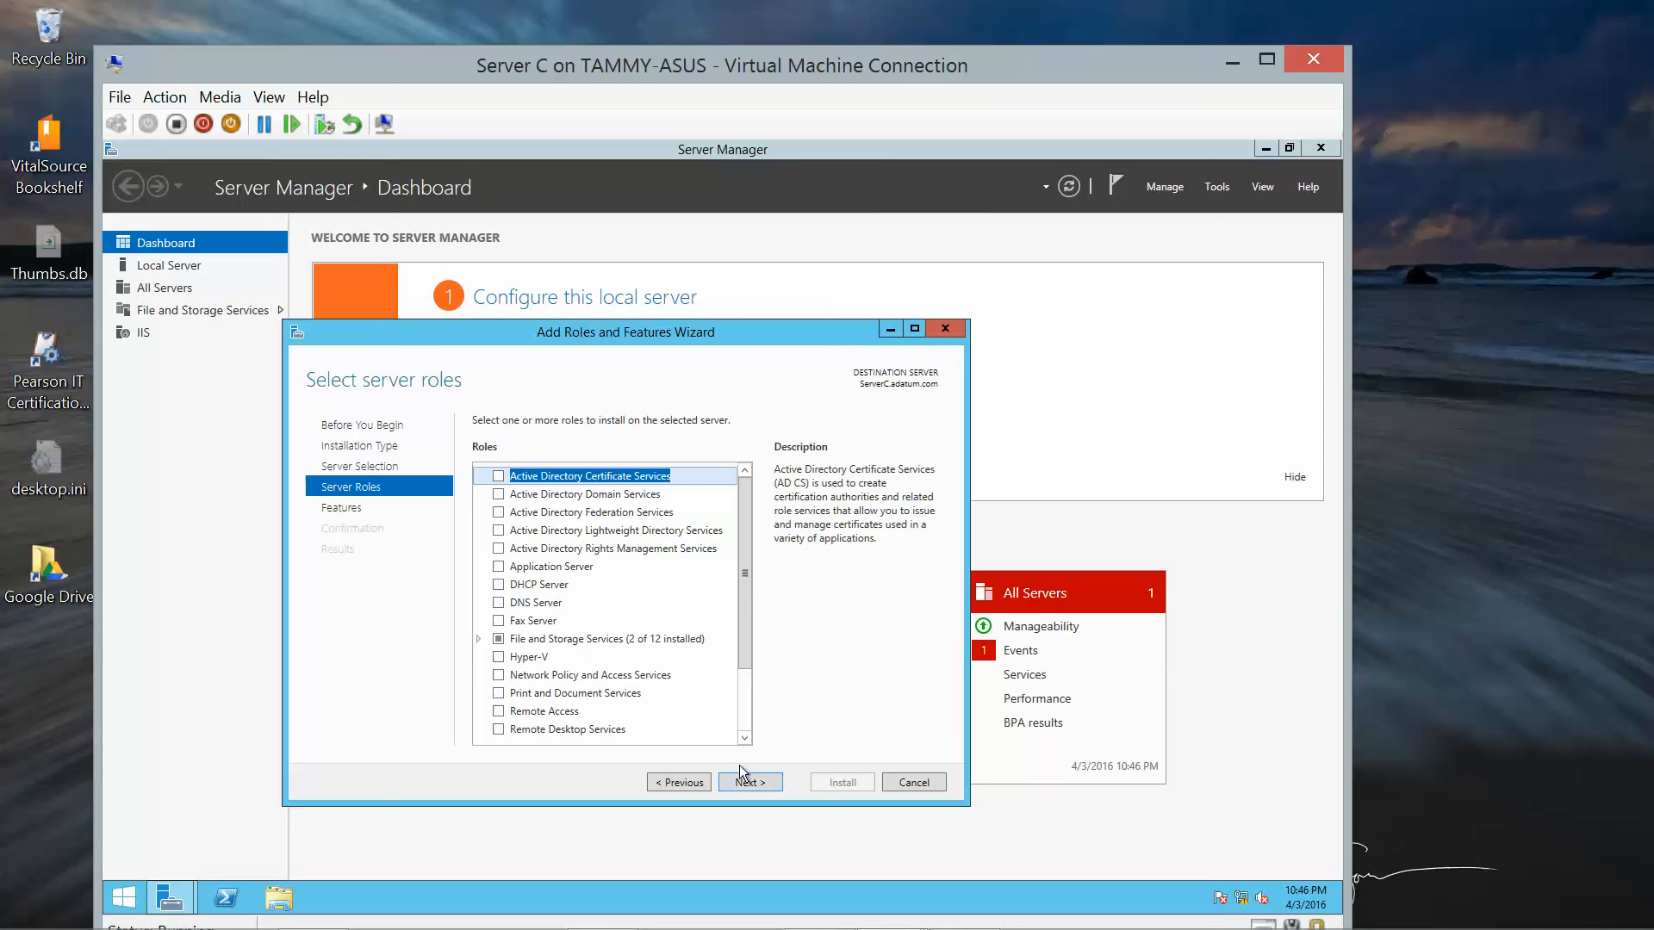
# Check Work Folders under File and iSCSI Services, adding the required IIS Hostable Web Core.
pyautogui.click(479, 639)
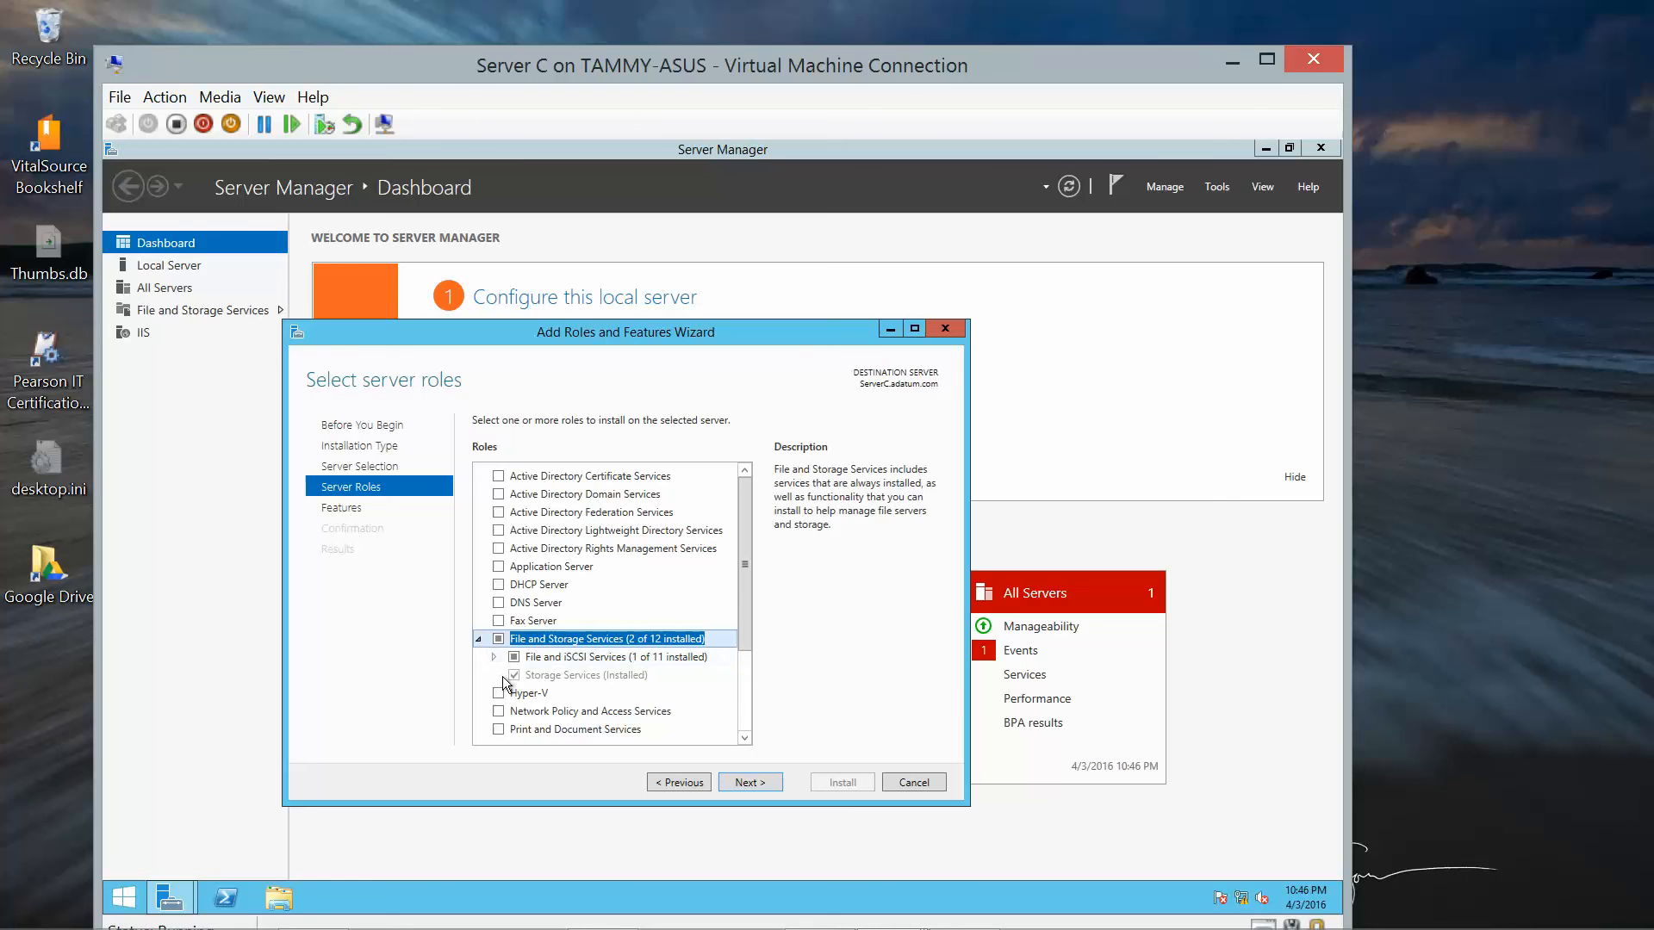
pyautogui.click(494, 657)
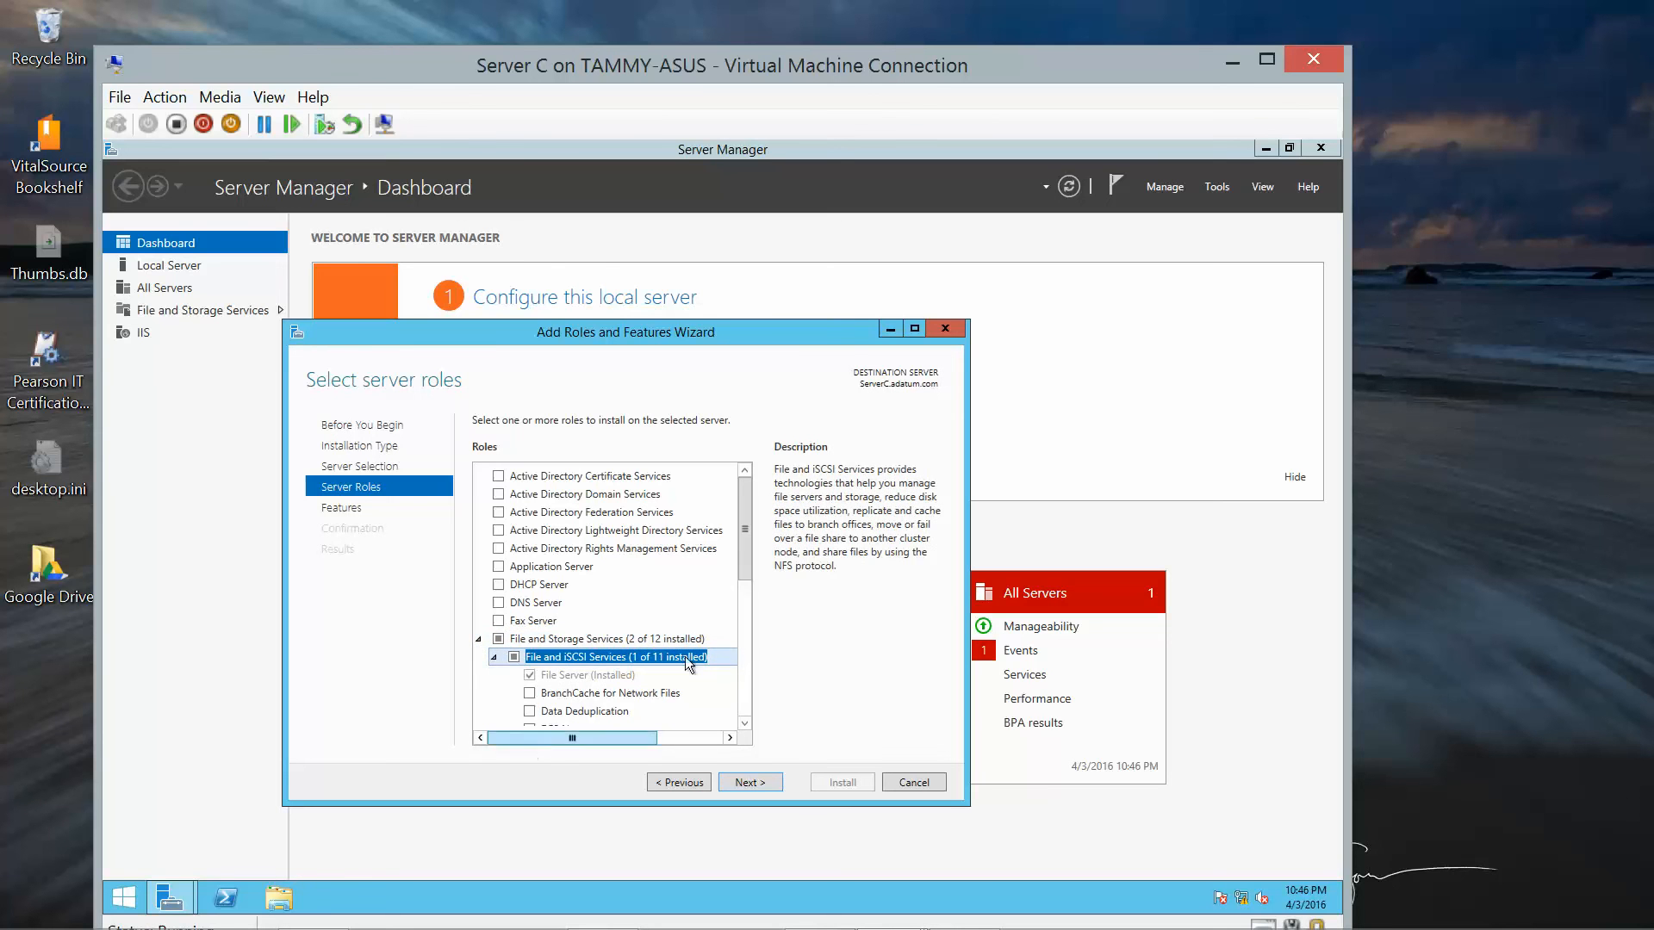
pyautogui.moveTo(742, 557); pyautogui.dragTo(751, 631)
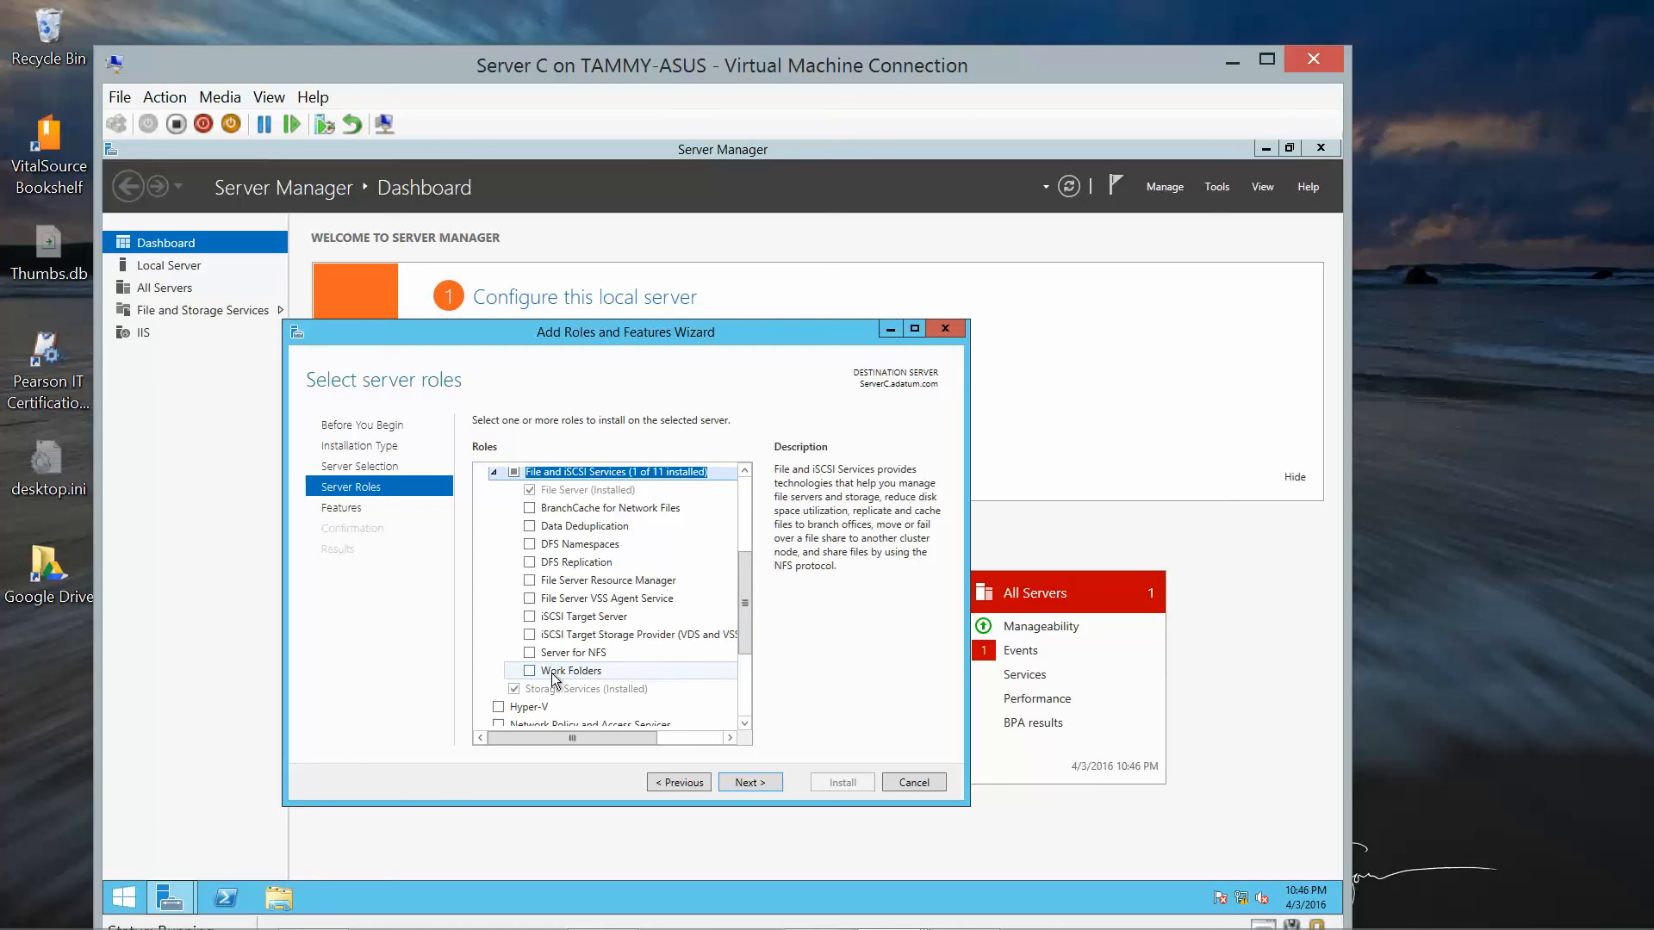
pyautogui.click(529, 672)
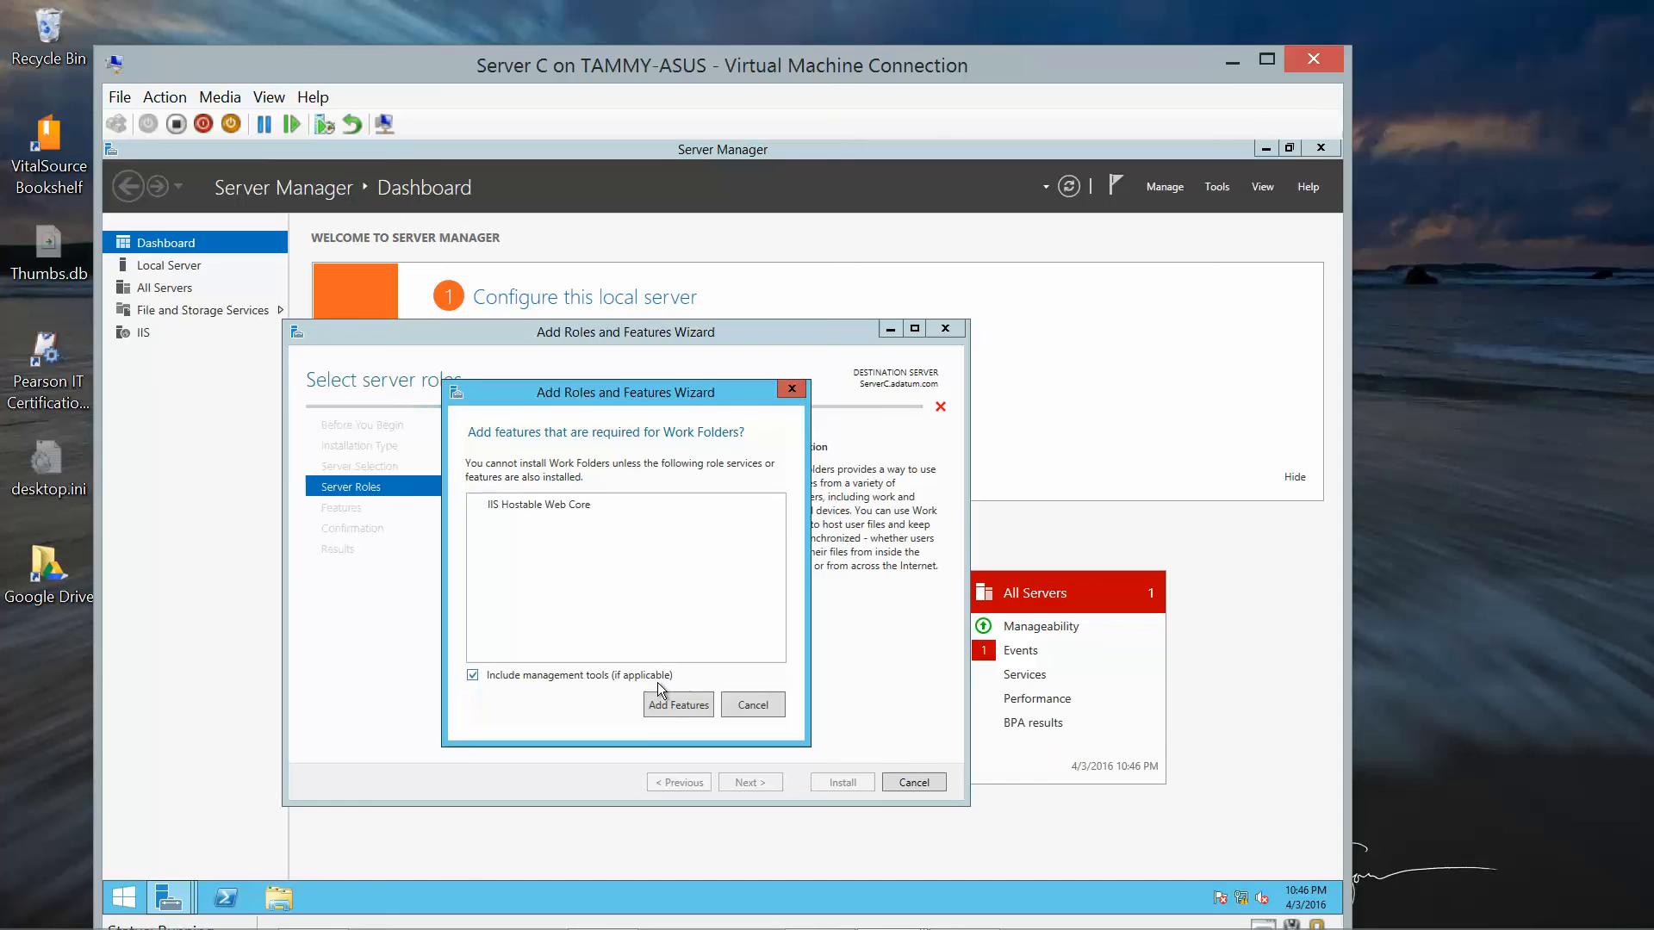
pyautogui.click(672, 701)
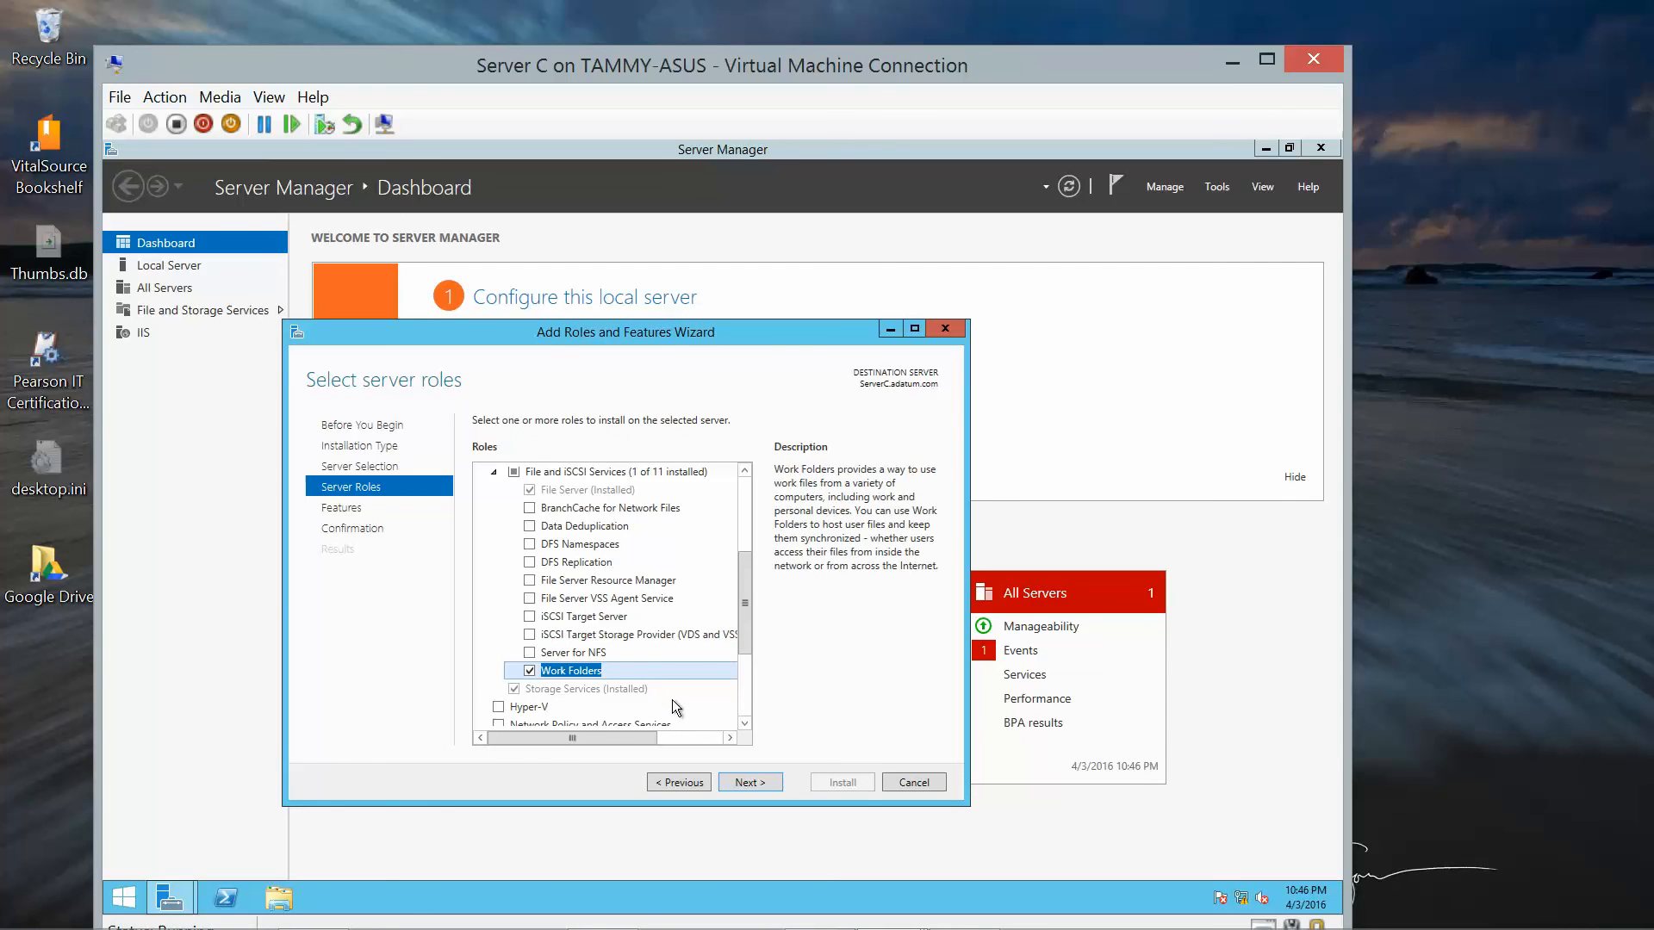
pyautogui.click(740, 782)
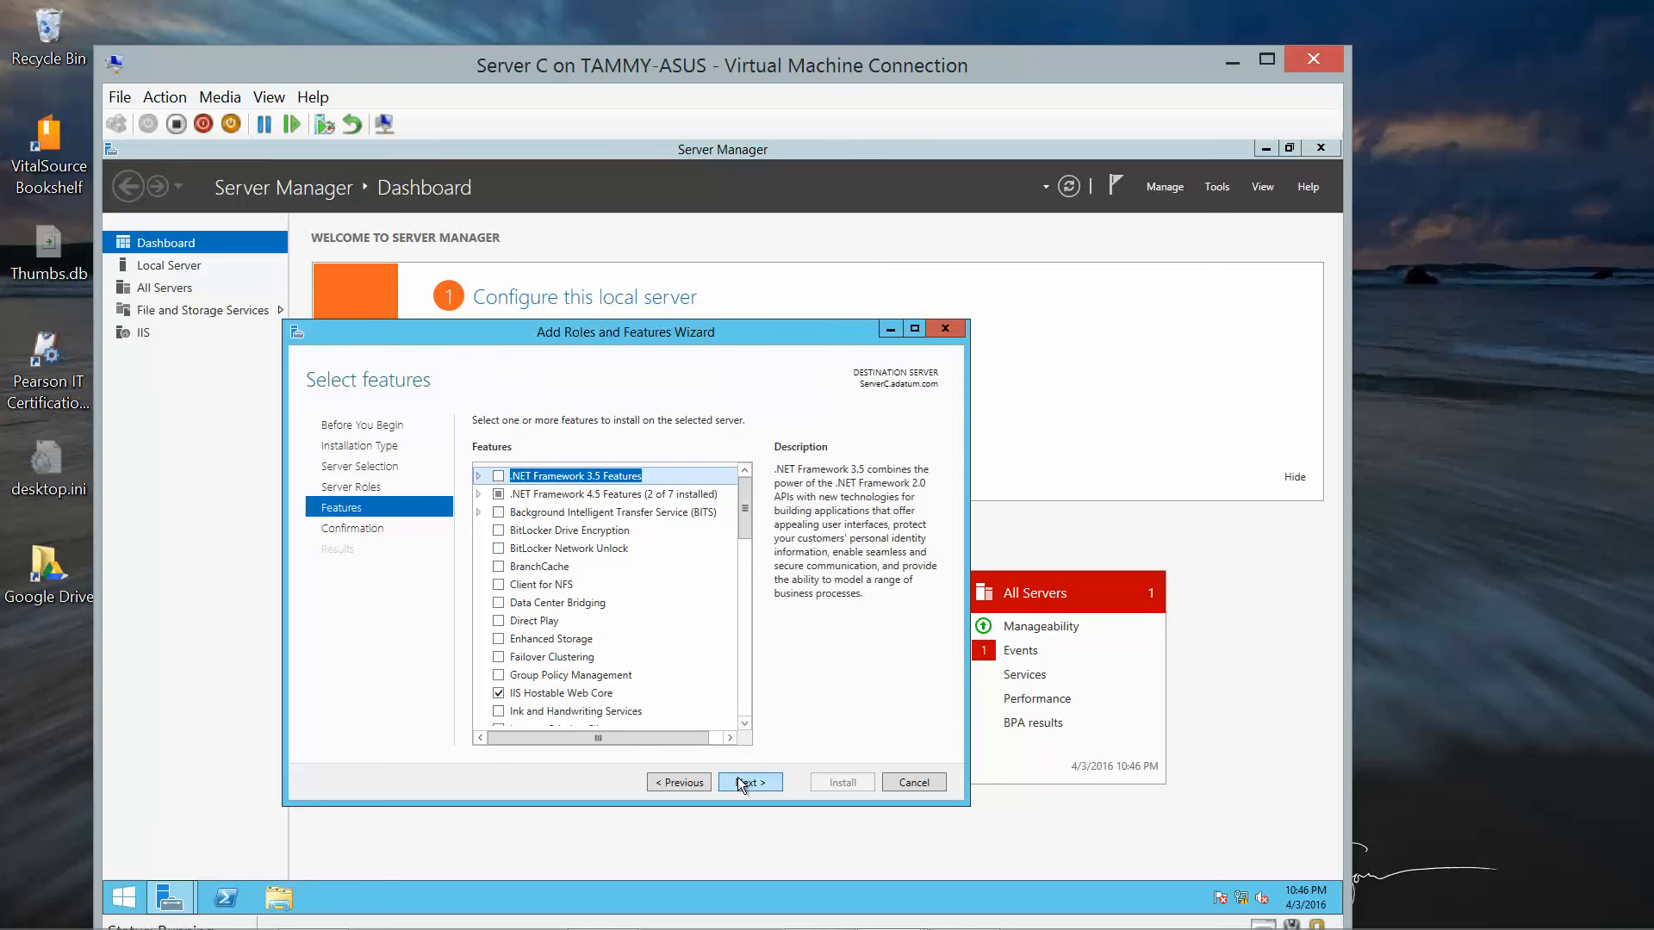
# Confirm and install Work Folders with IIS Hostable Web Core on Server C.
pyautogui.click(739, 781)
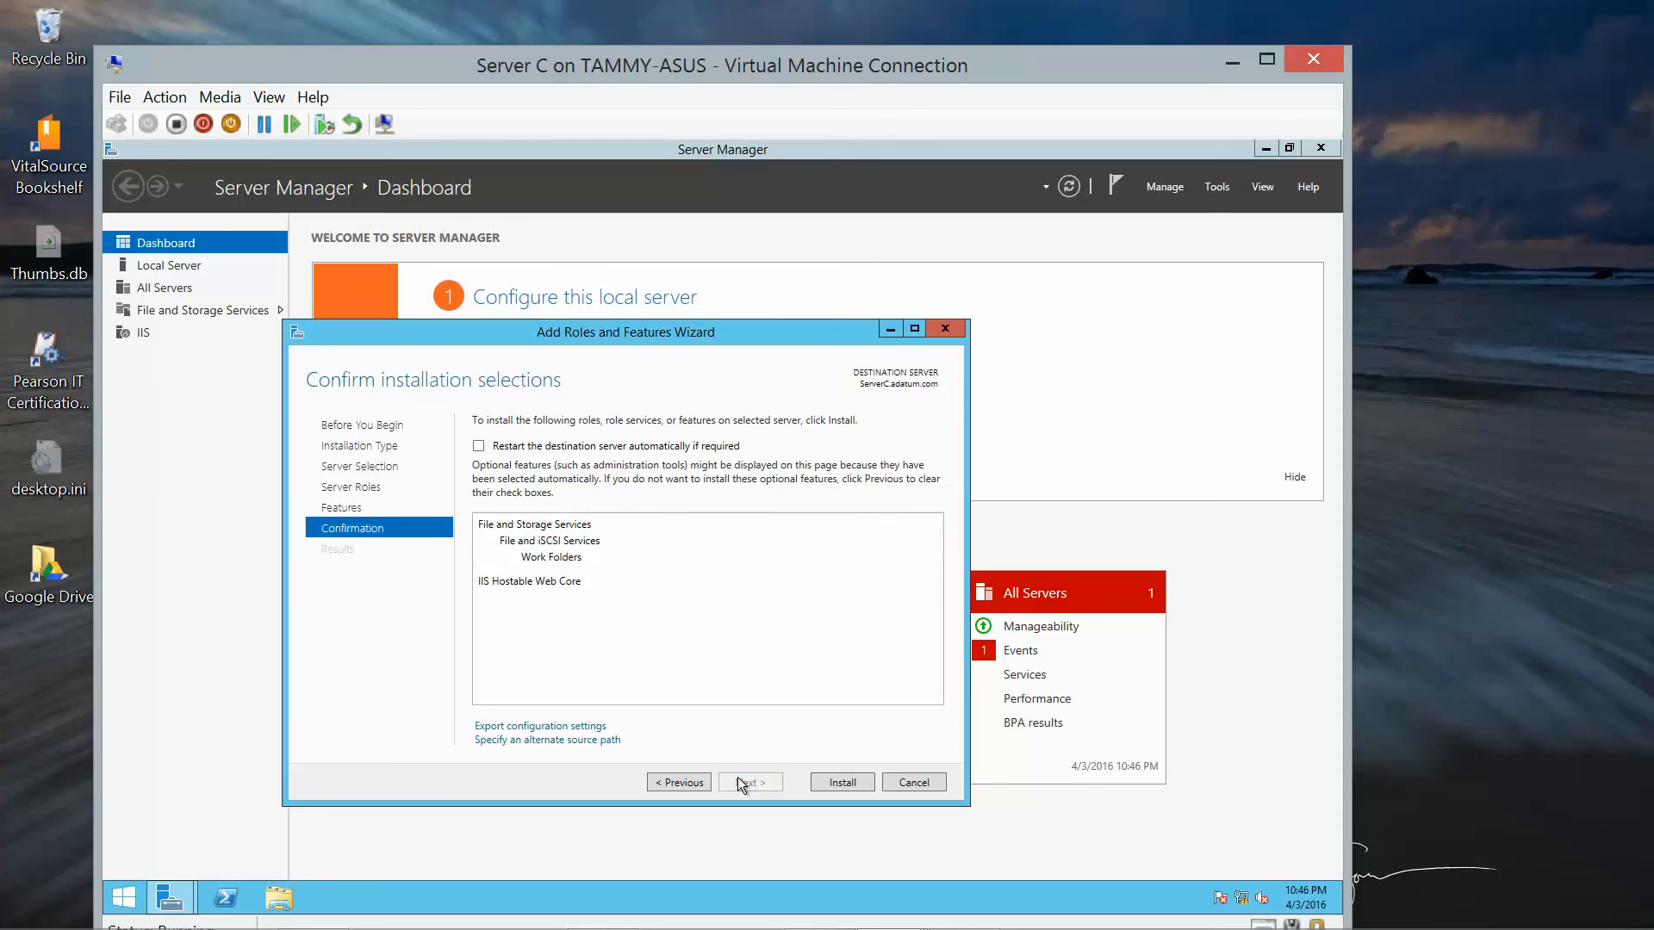
pyautogui.click(839, 783)
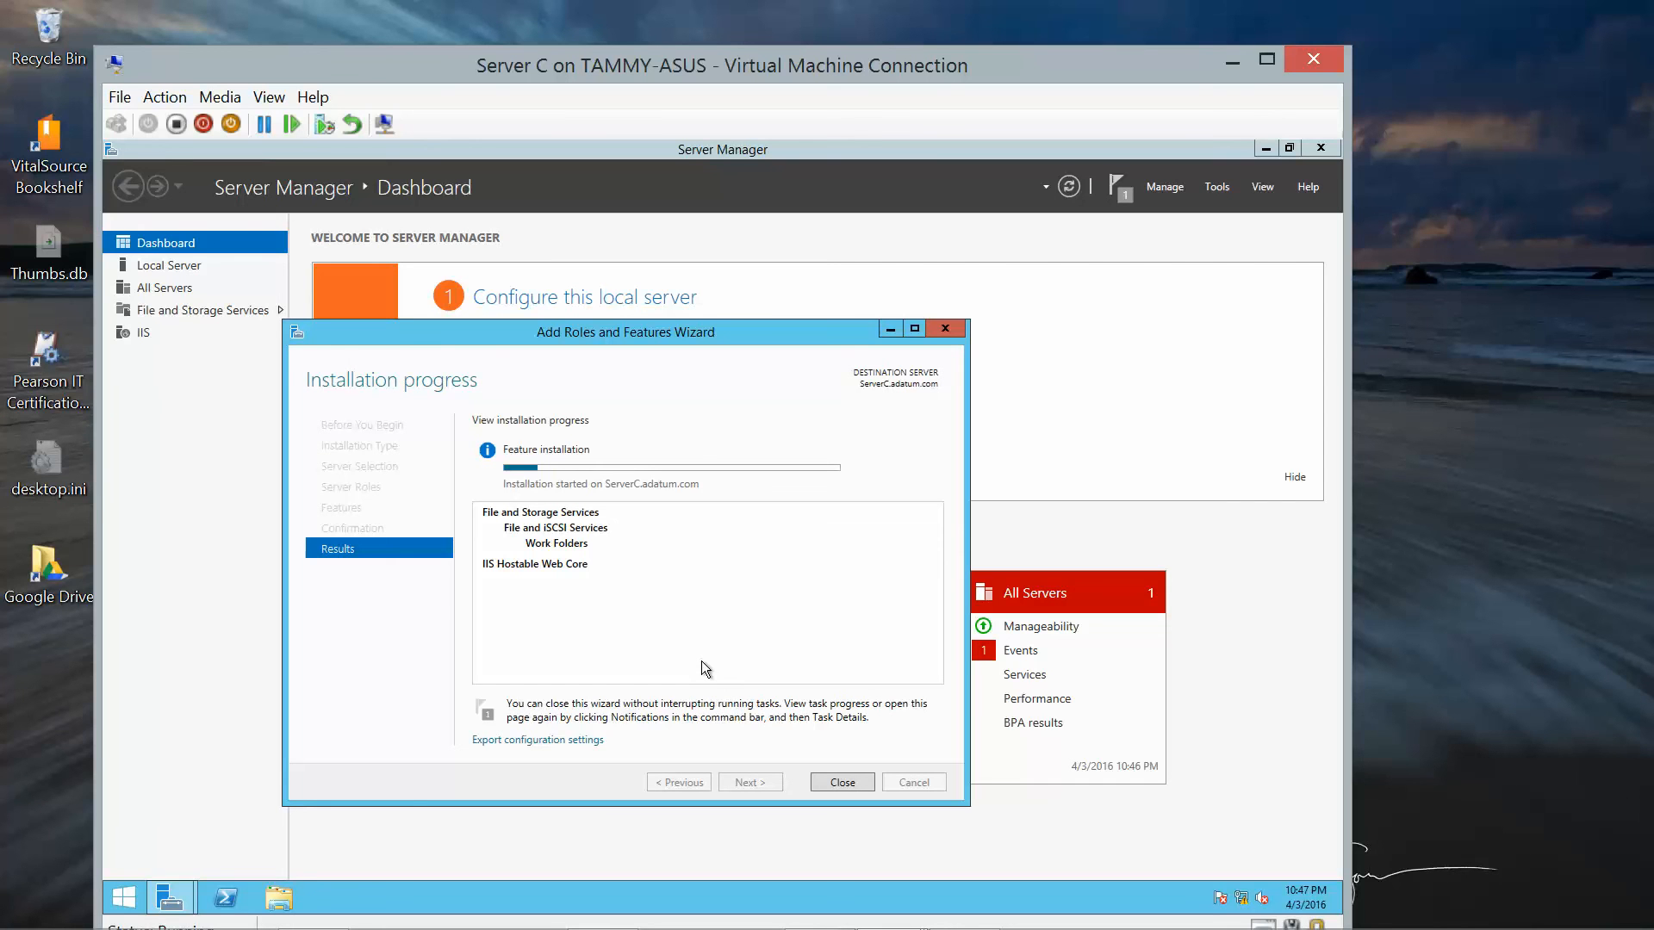
pyautogui.moveTo(972, 917)
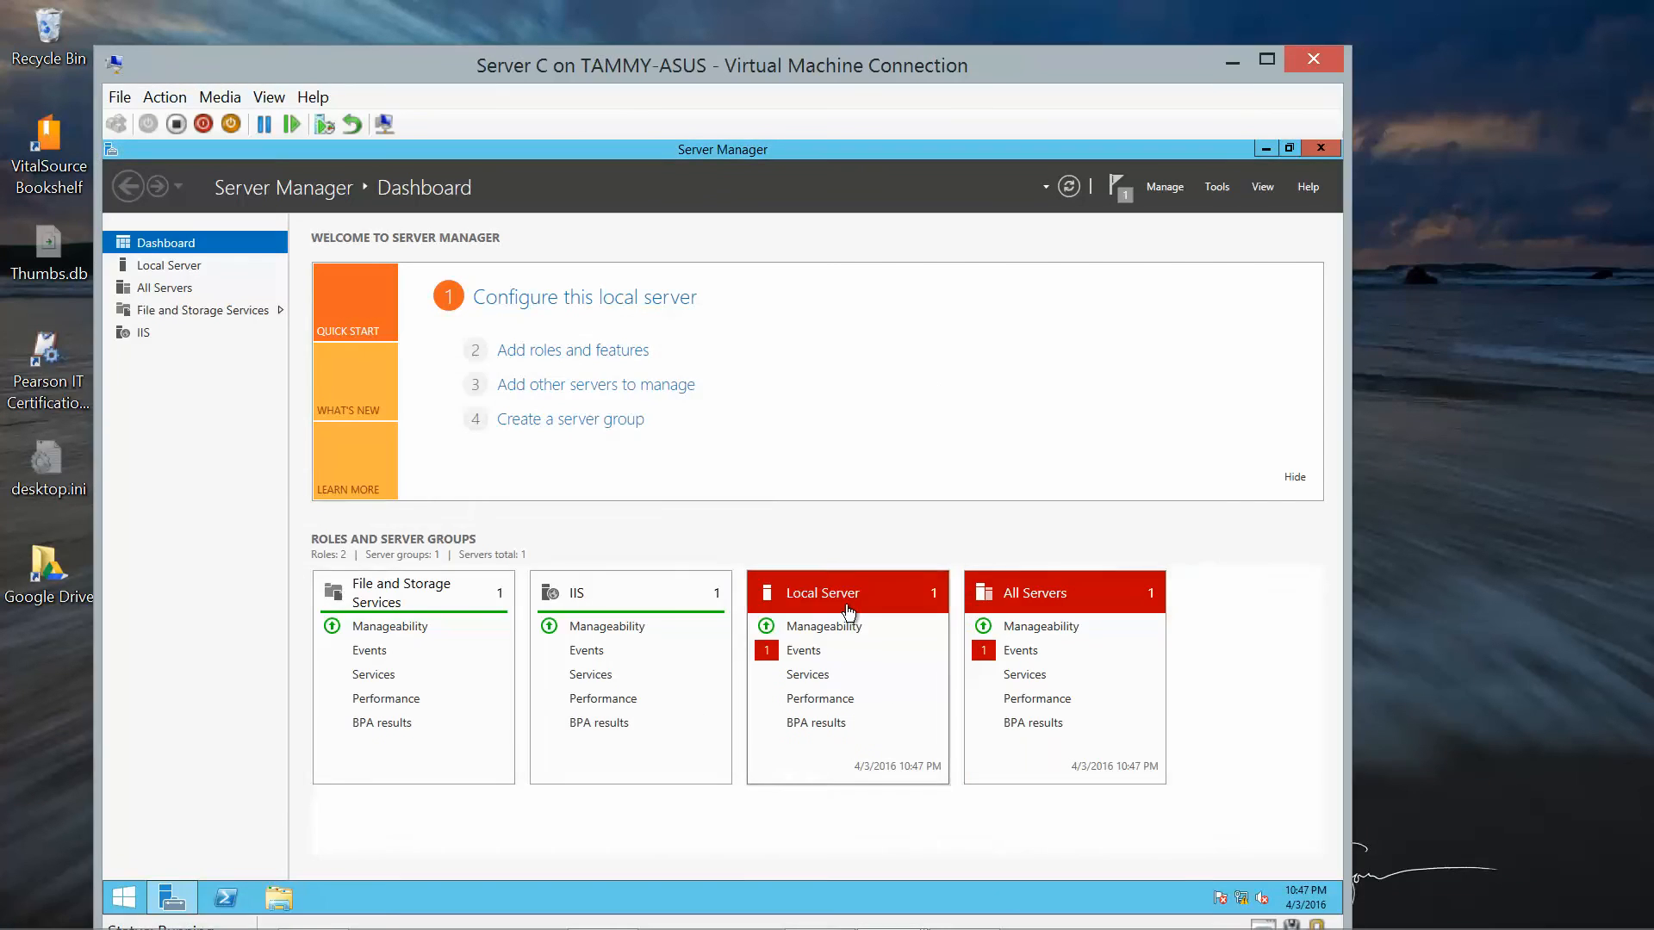
pyautogui.moveTo(971, 917)
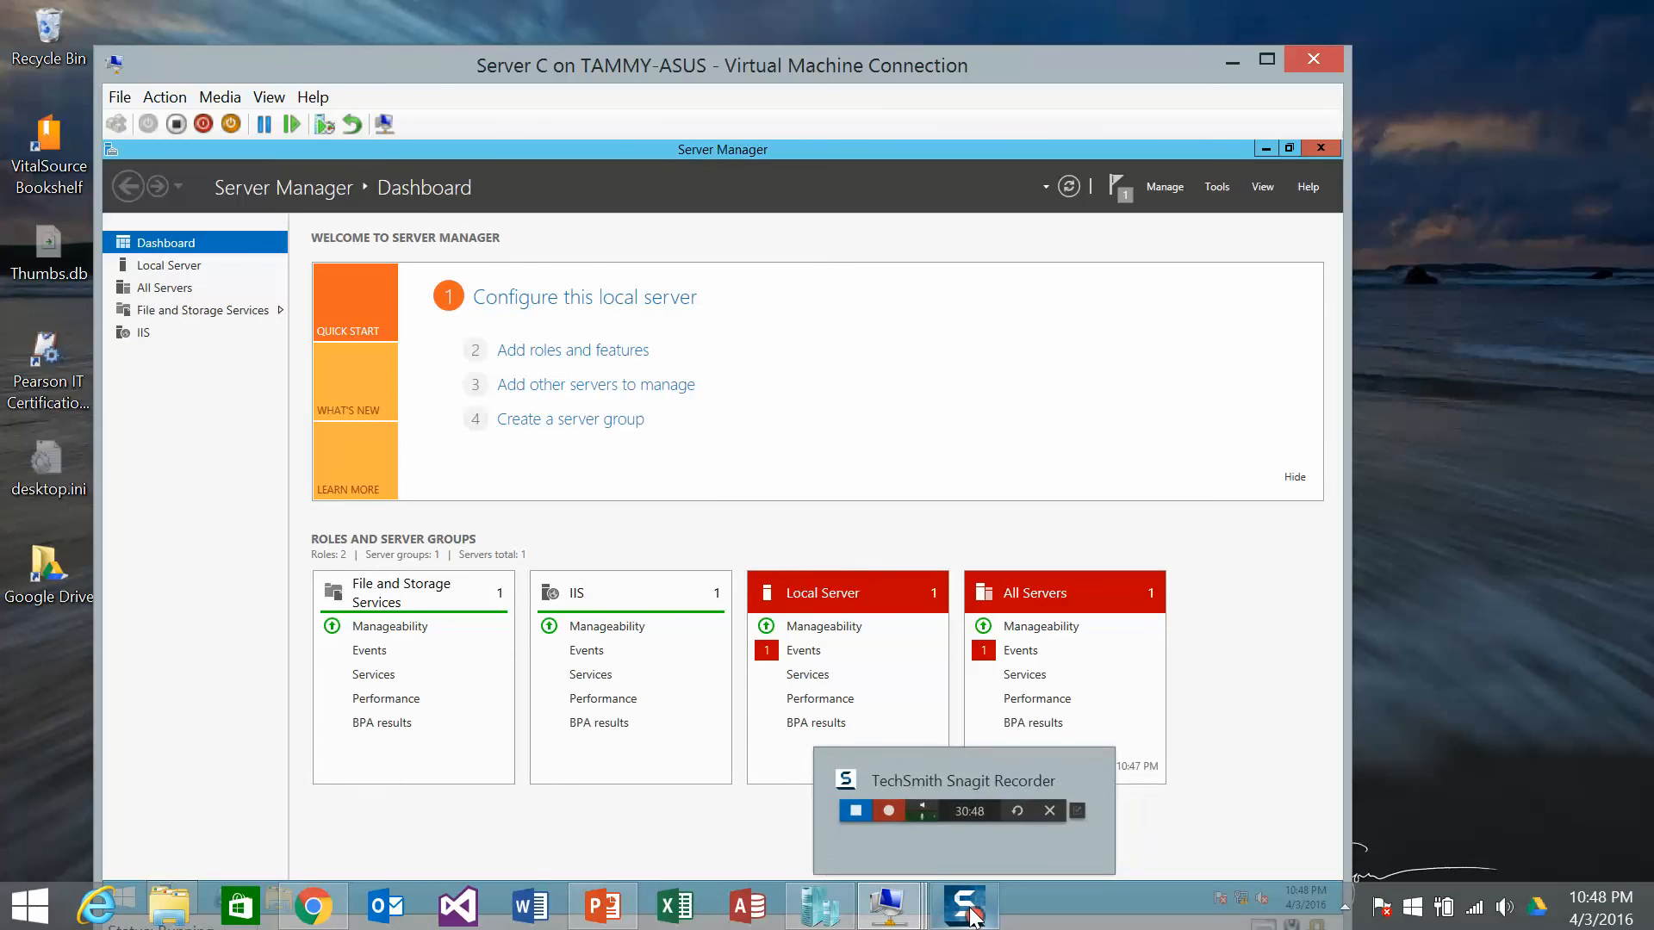
# Go to File and Storage Services > Work Folders, showing 0 sync shares, and open its Tasks list.
pyautogui.click(193, 311)
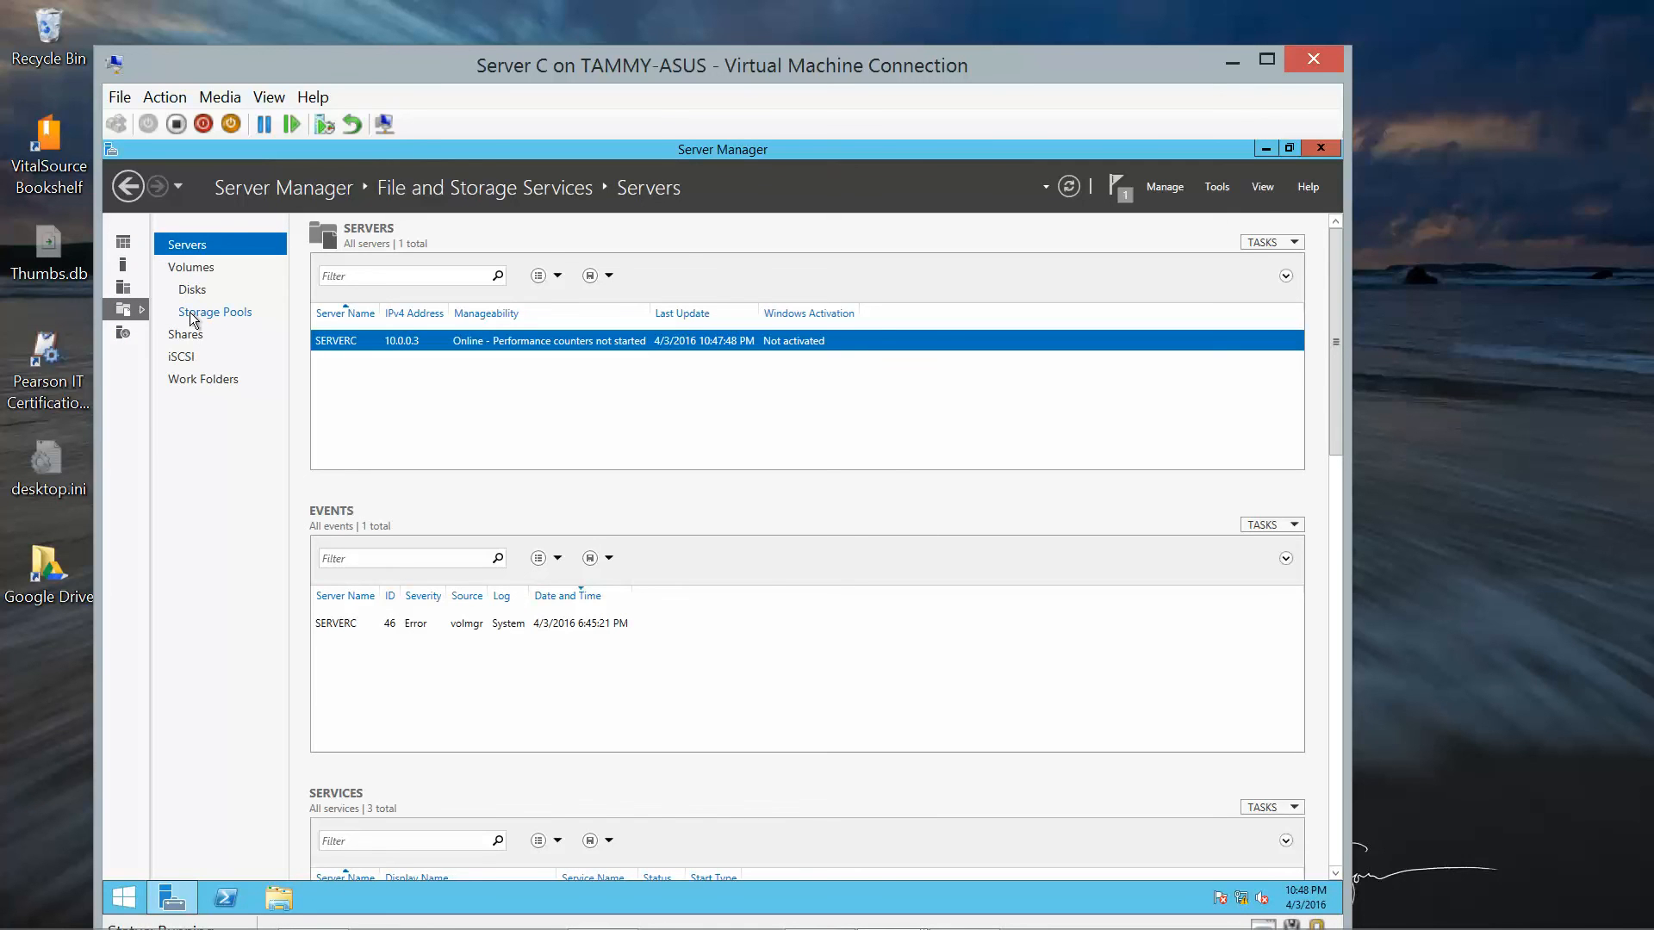
pyautogui.click(200, 383)
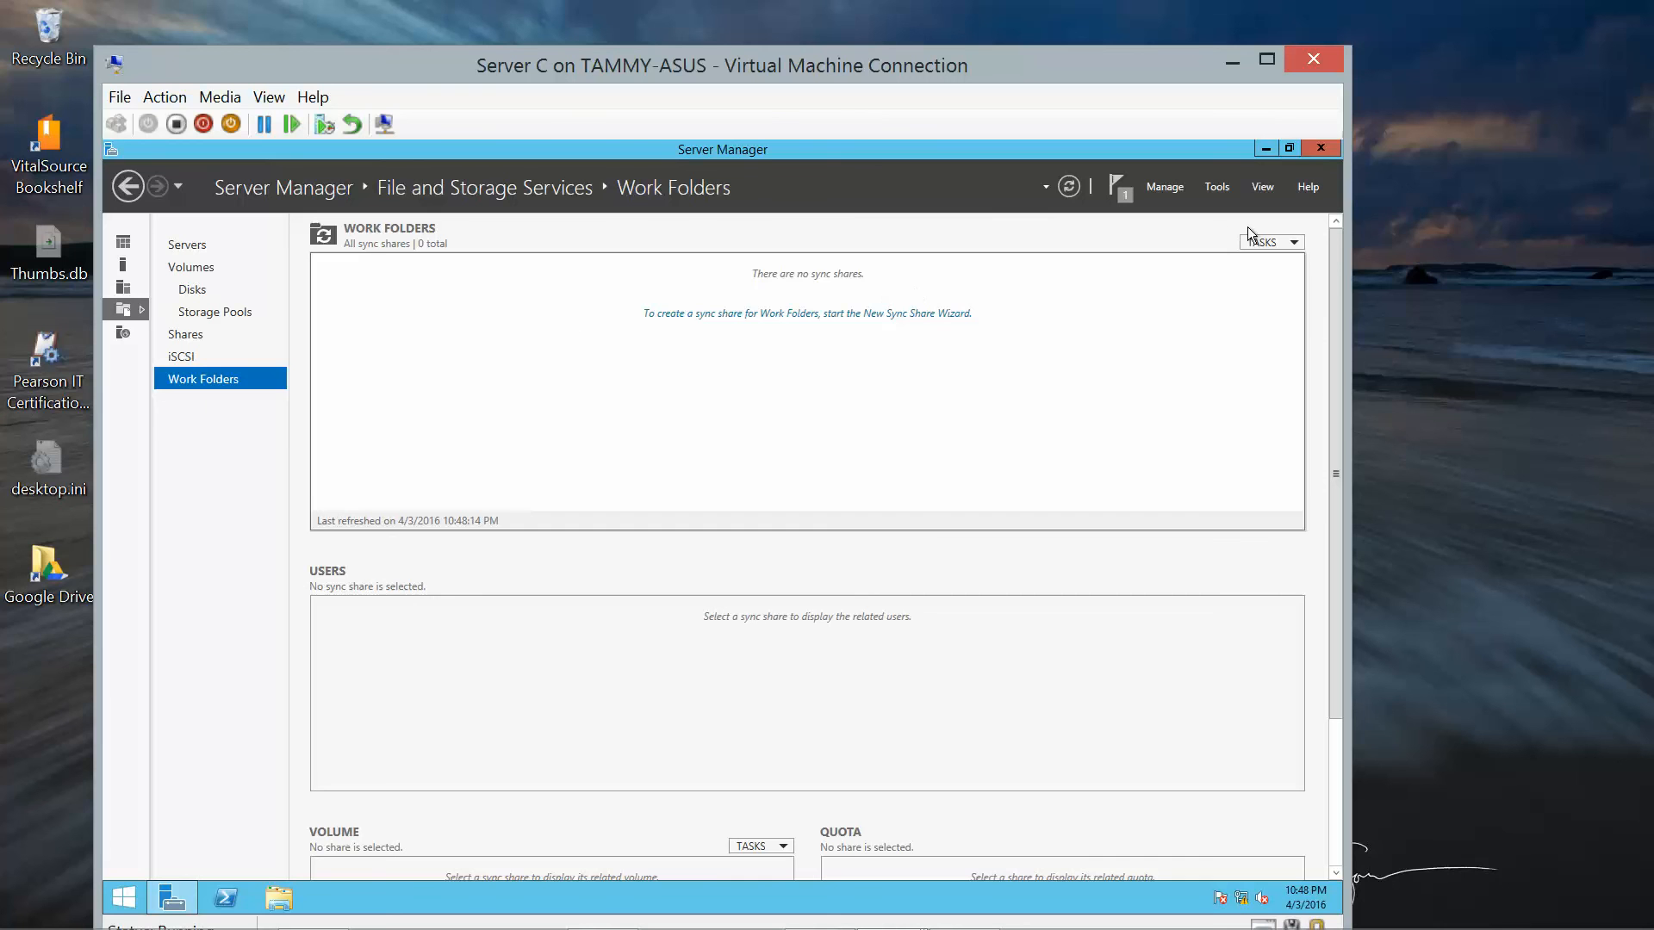
pyautogui.click(1280, 247)
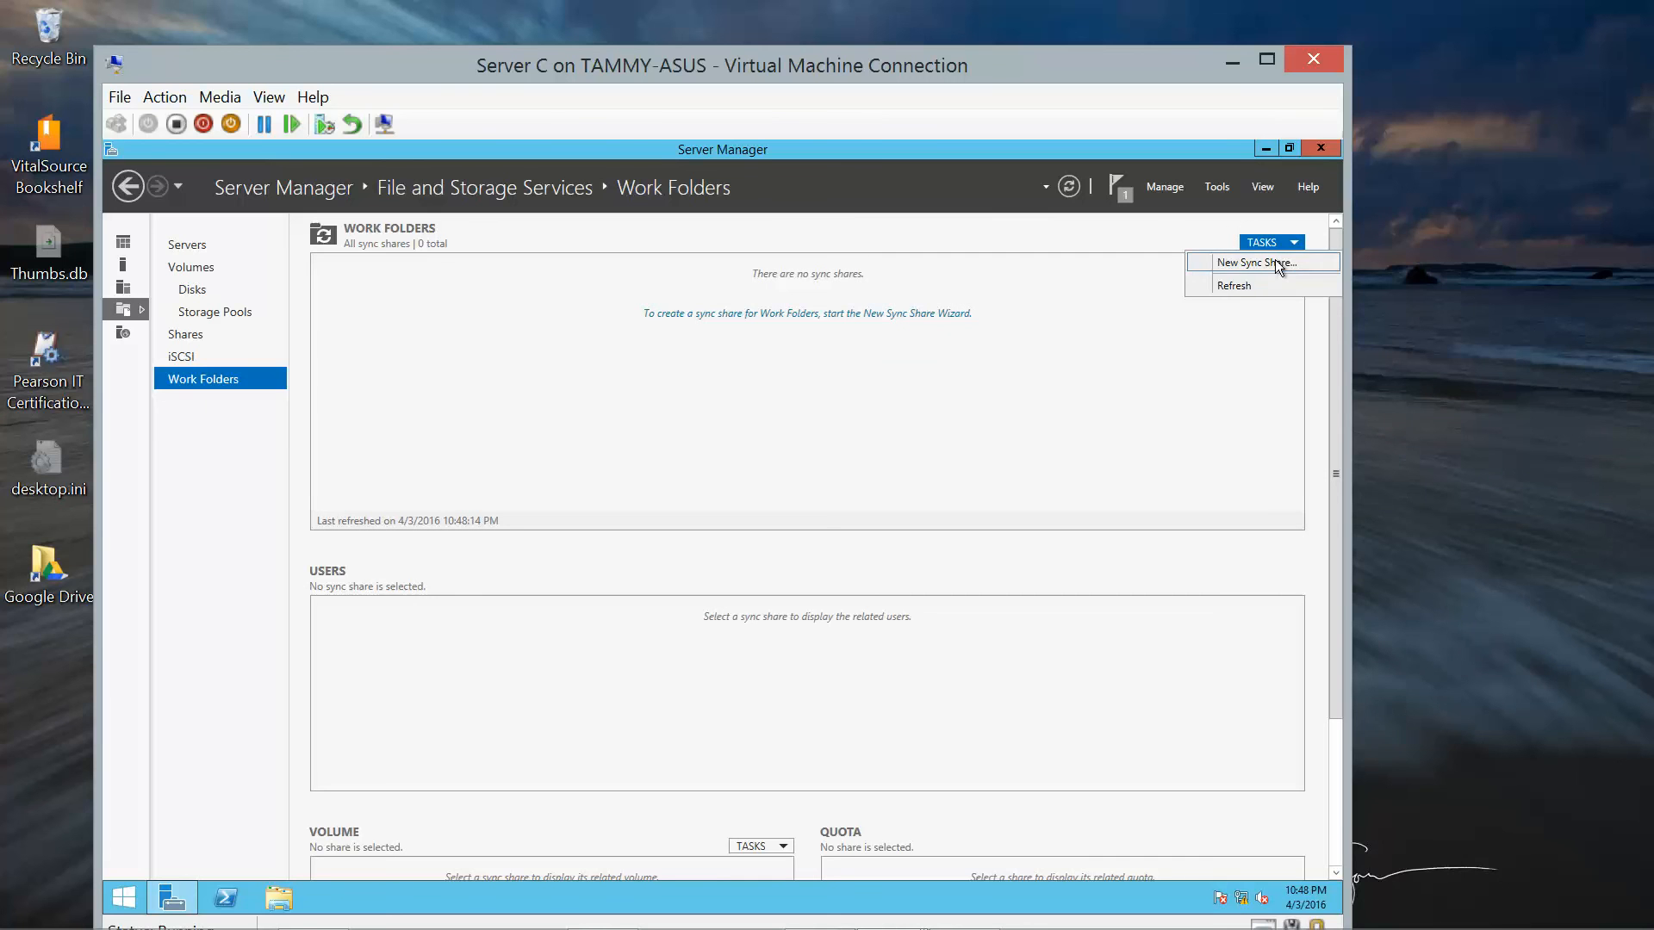
# Set up a new sync share on the Spreadsheets share (E:\Accounting) with user-alias folders, named Sheets.
pyautogui.click(1276, 261)
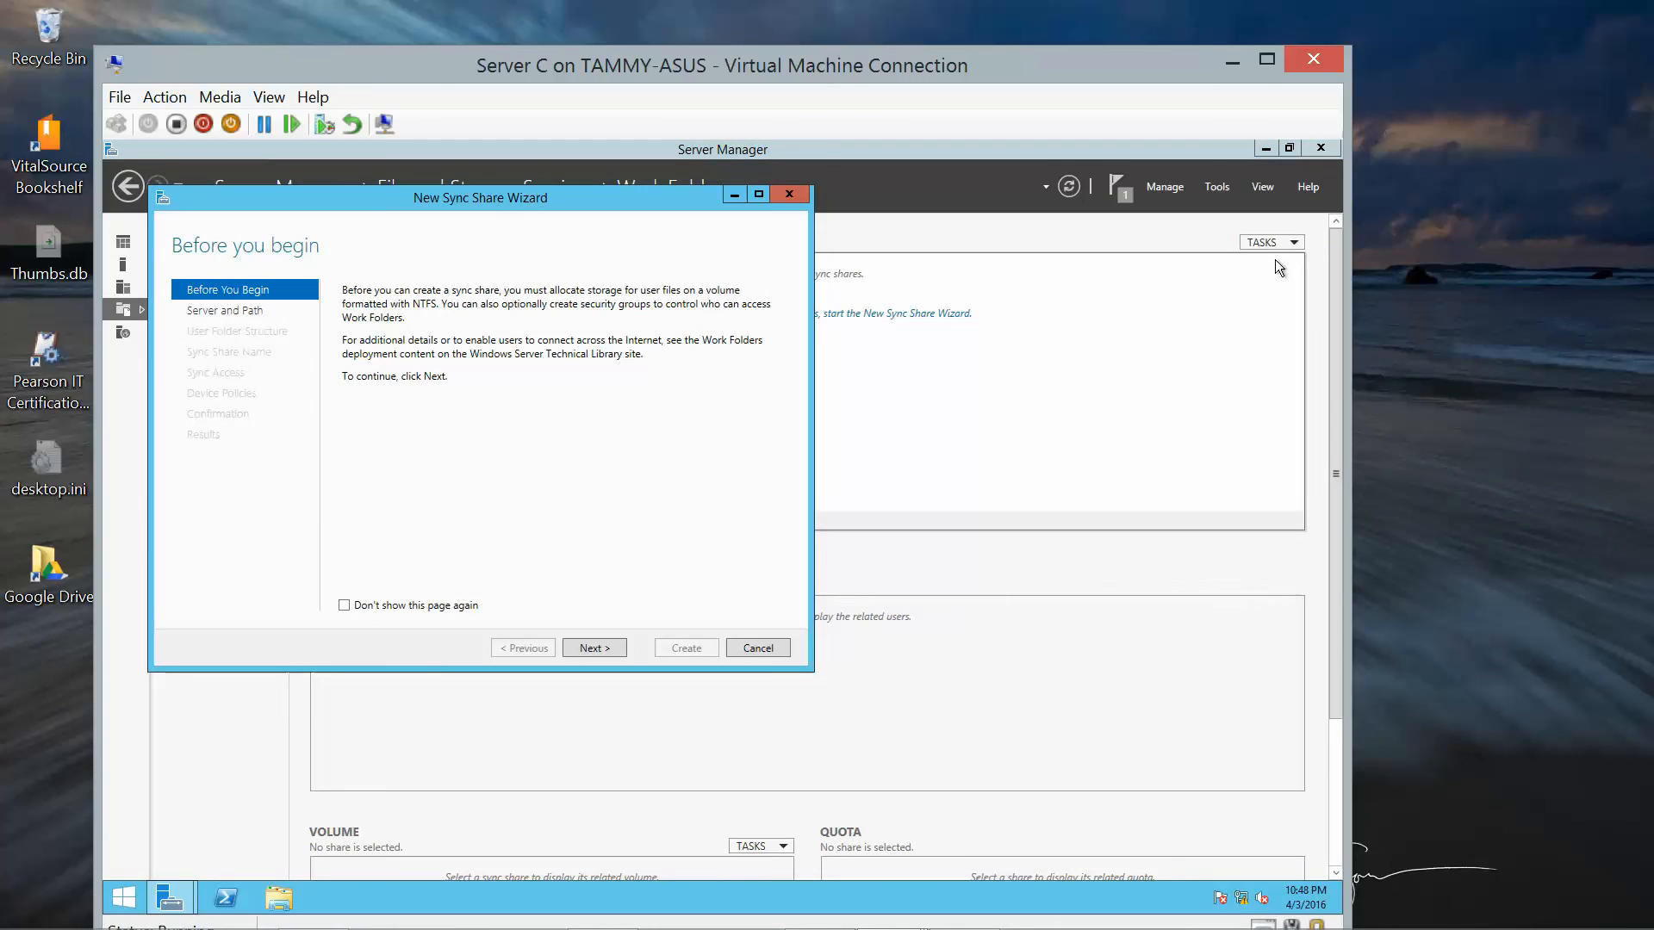
pyautogui.click(578, 652)
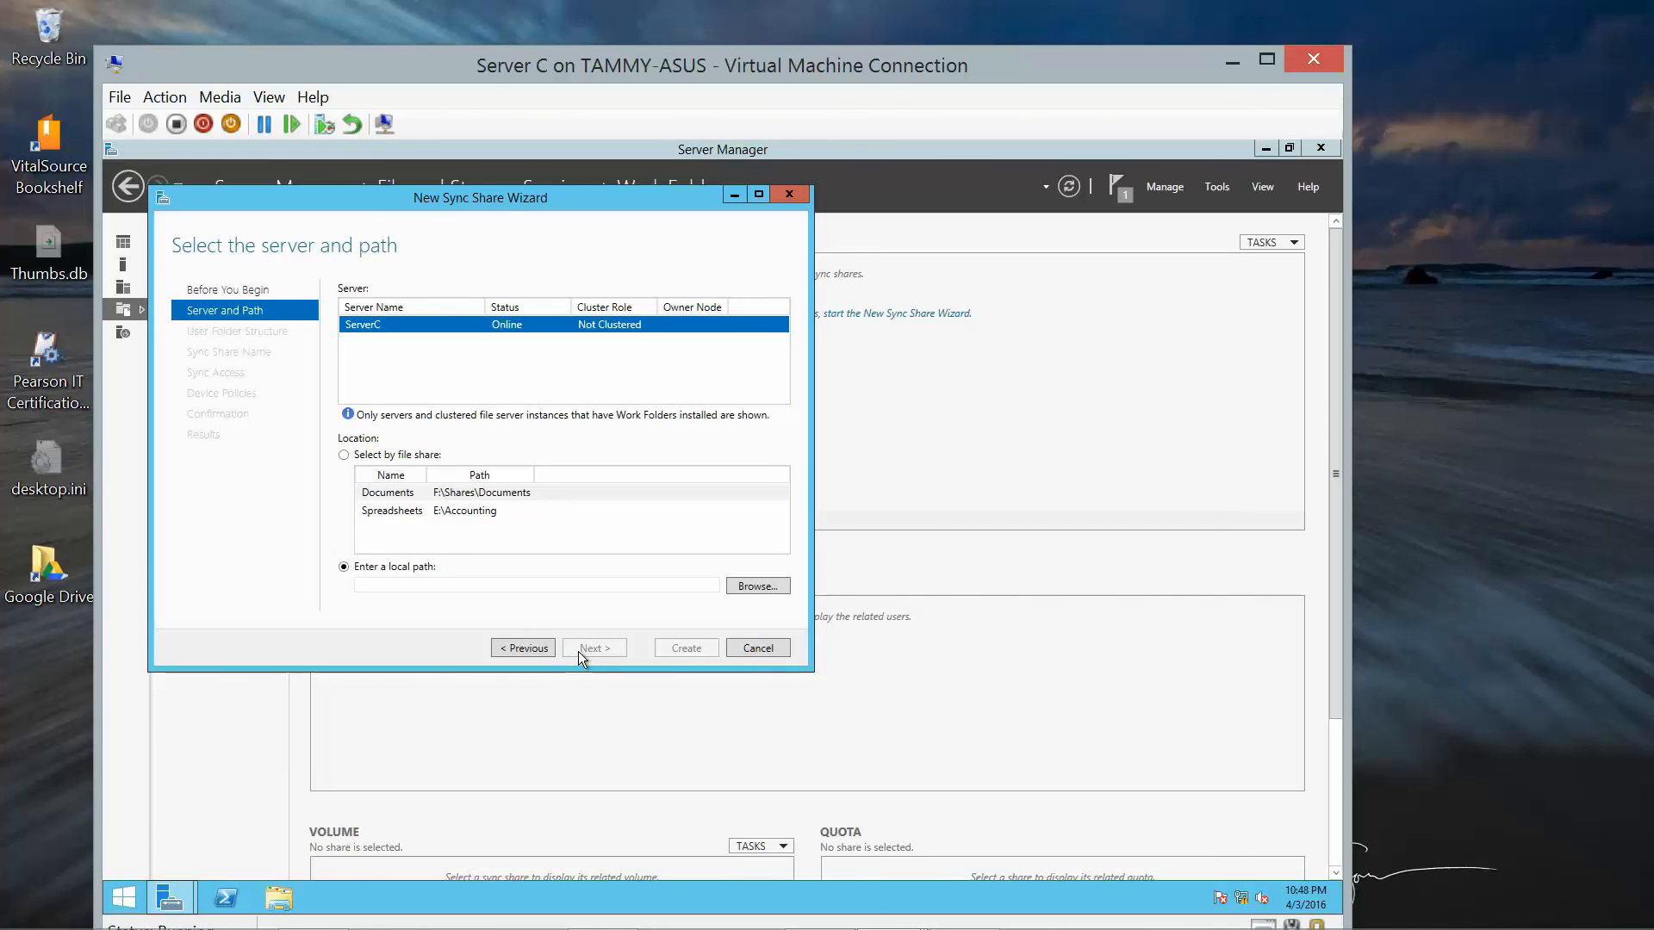
pyautogui.click(343, 456)
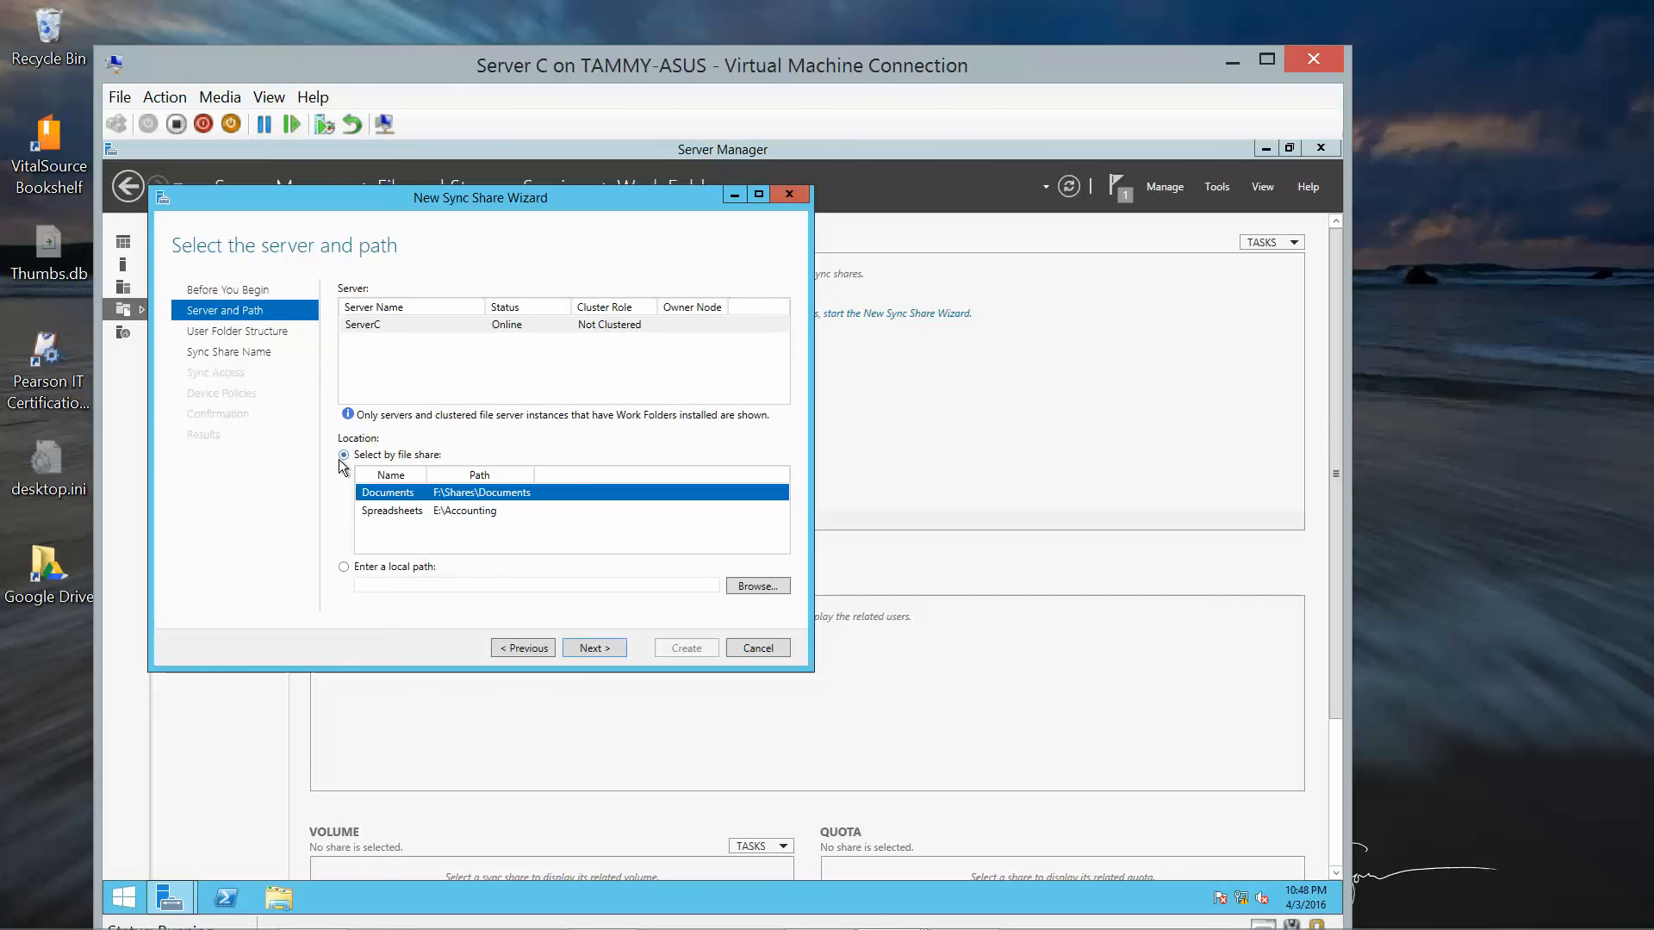
pyautogui.click(460, 508)
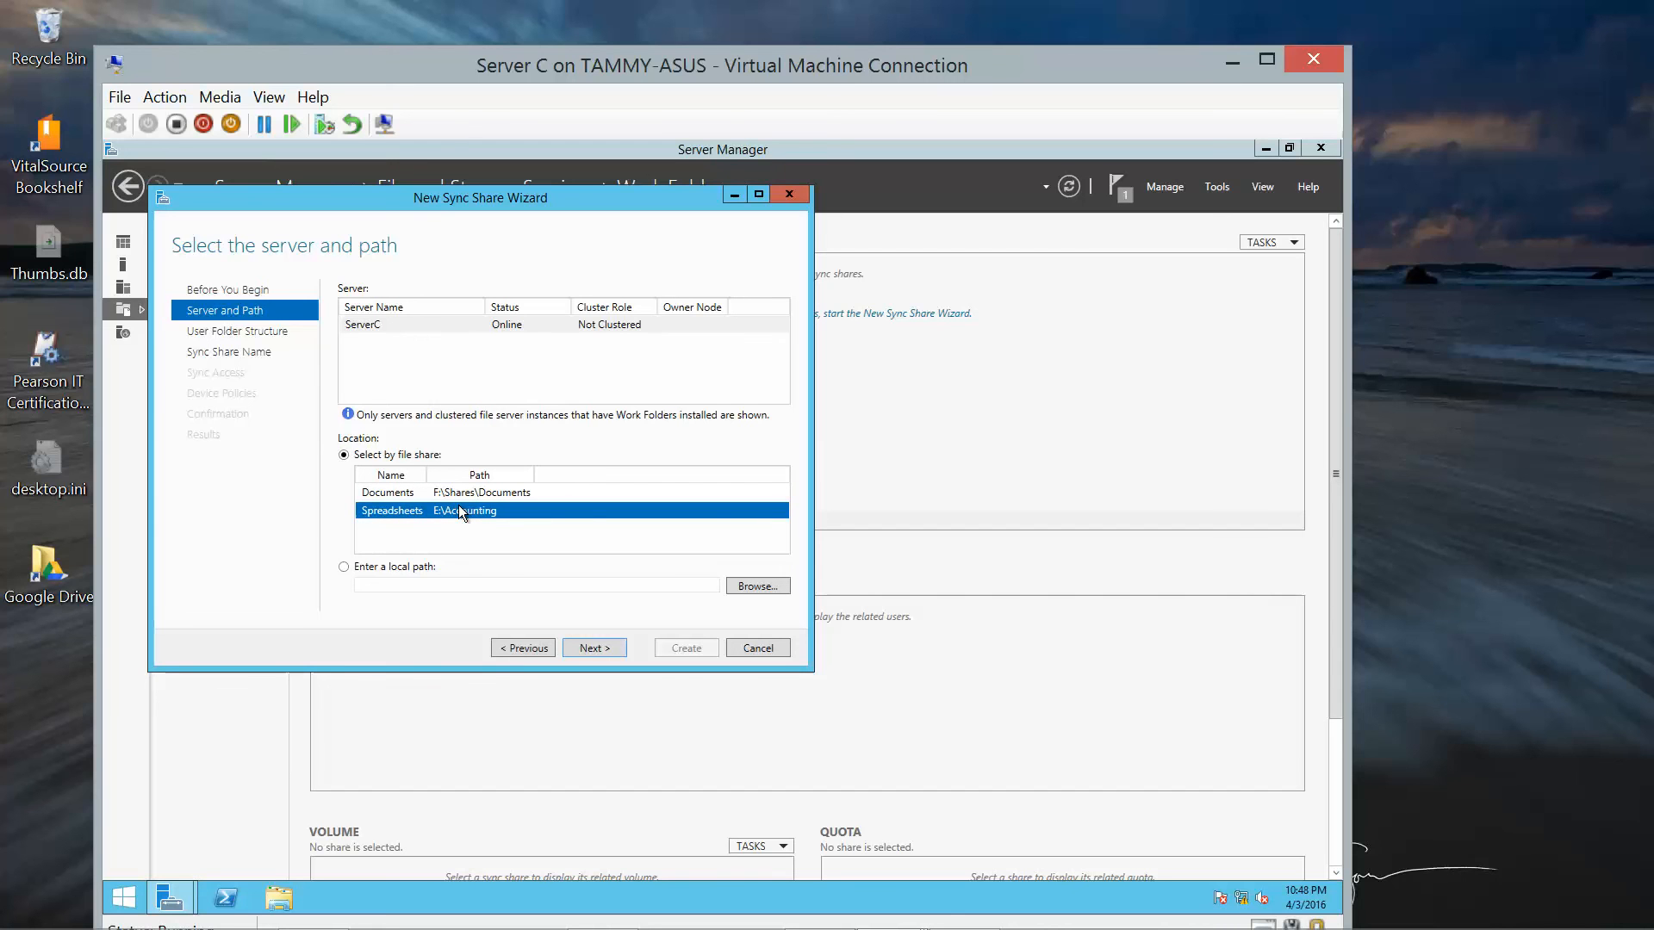
pyautogui.click(594, 648)
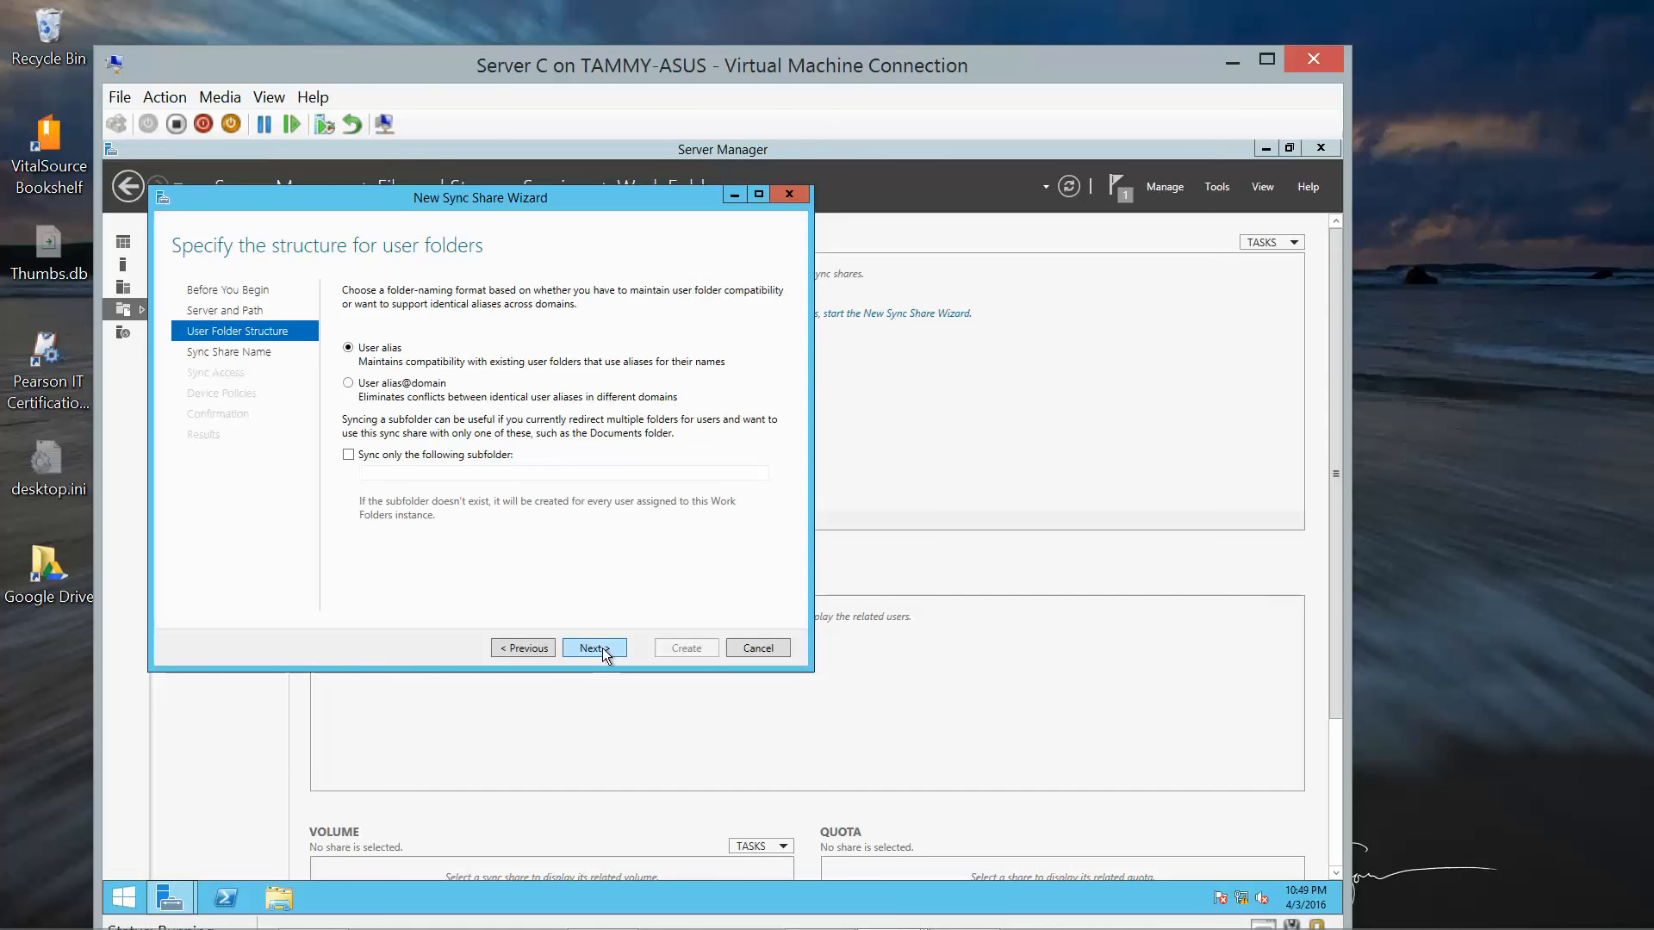
pyautogui.click(603, 651)
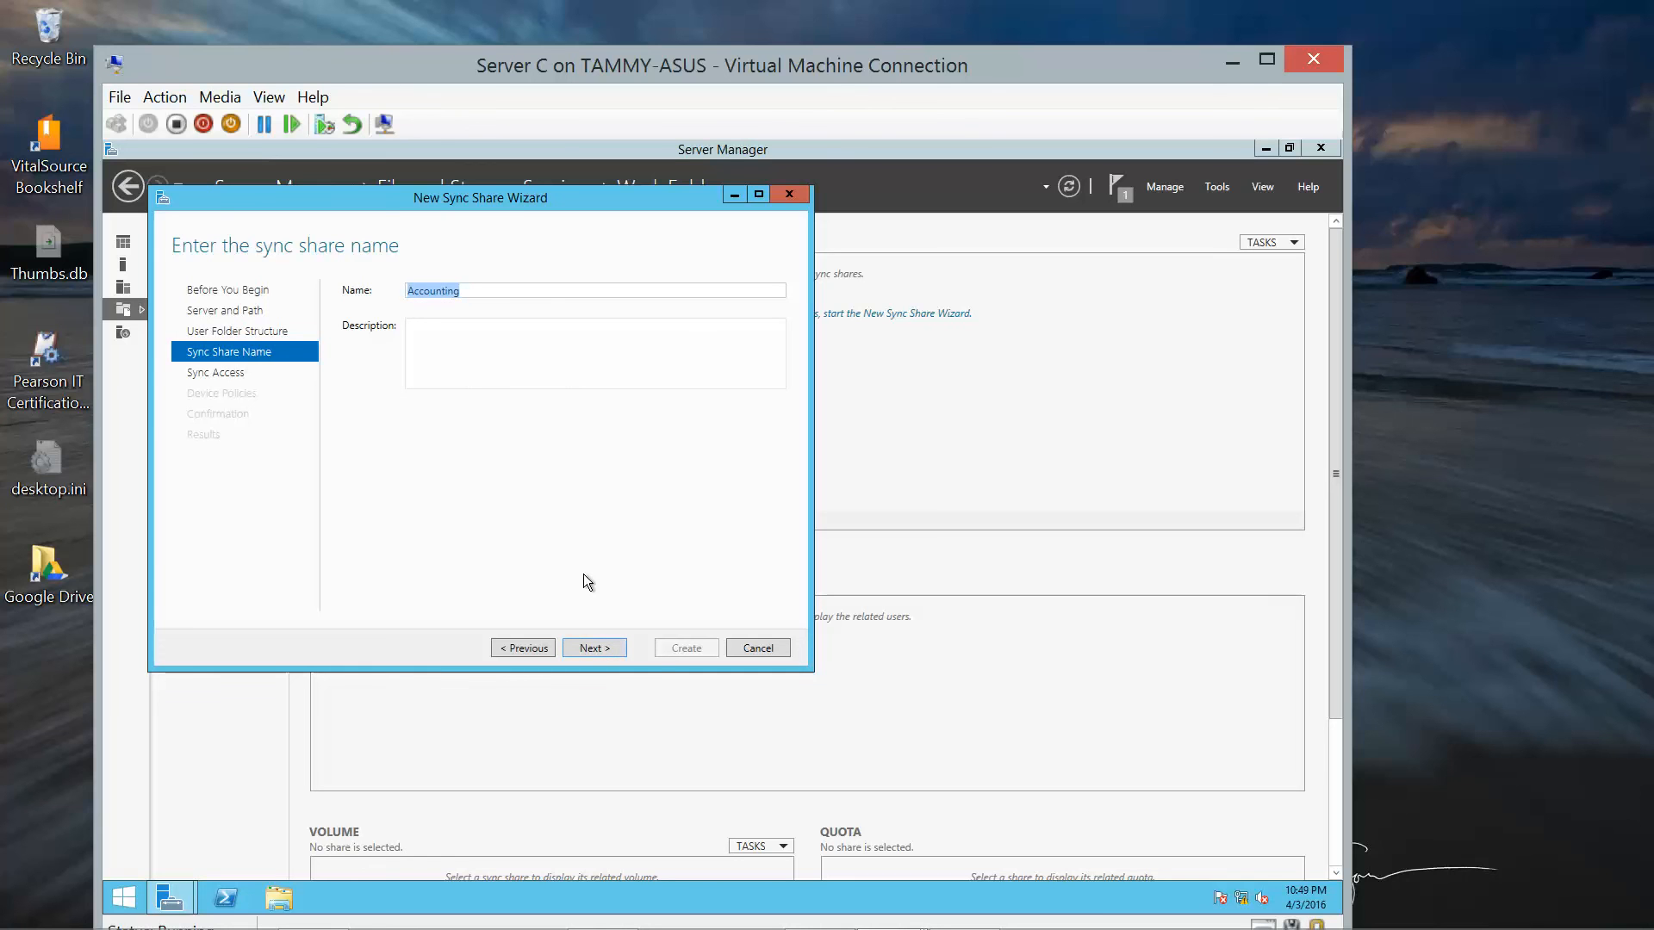
pyautogui.write('Sheets')
# Add ADATUM\Domain Users, resolved via Check Names, to the Sheets sync access list.
pyautogui.click(607, 644)
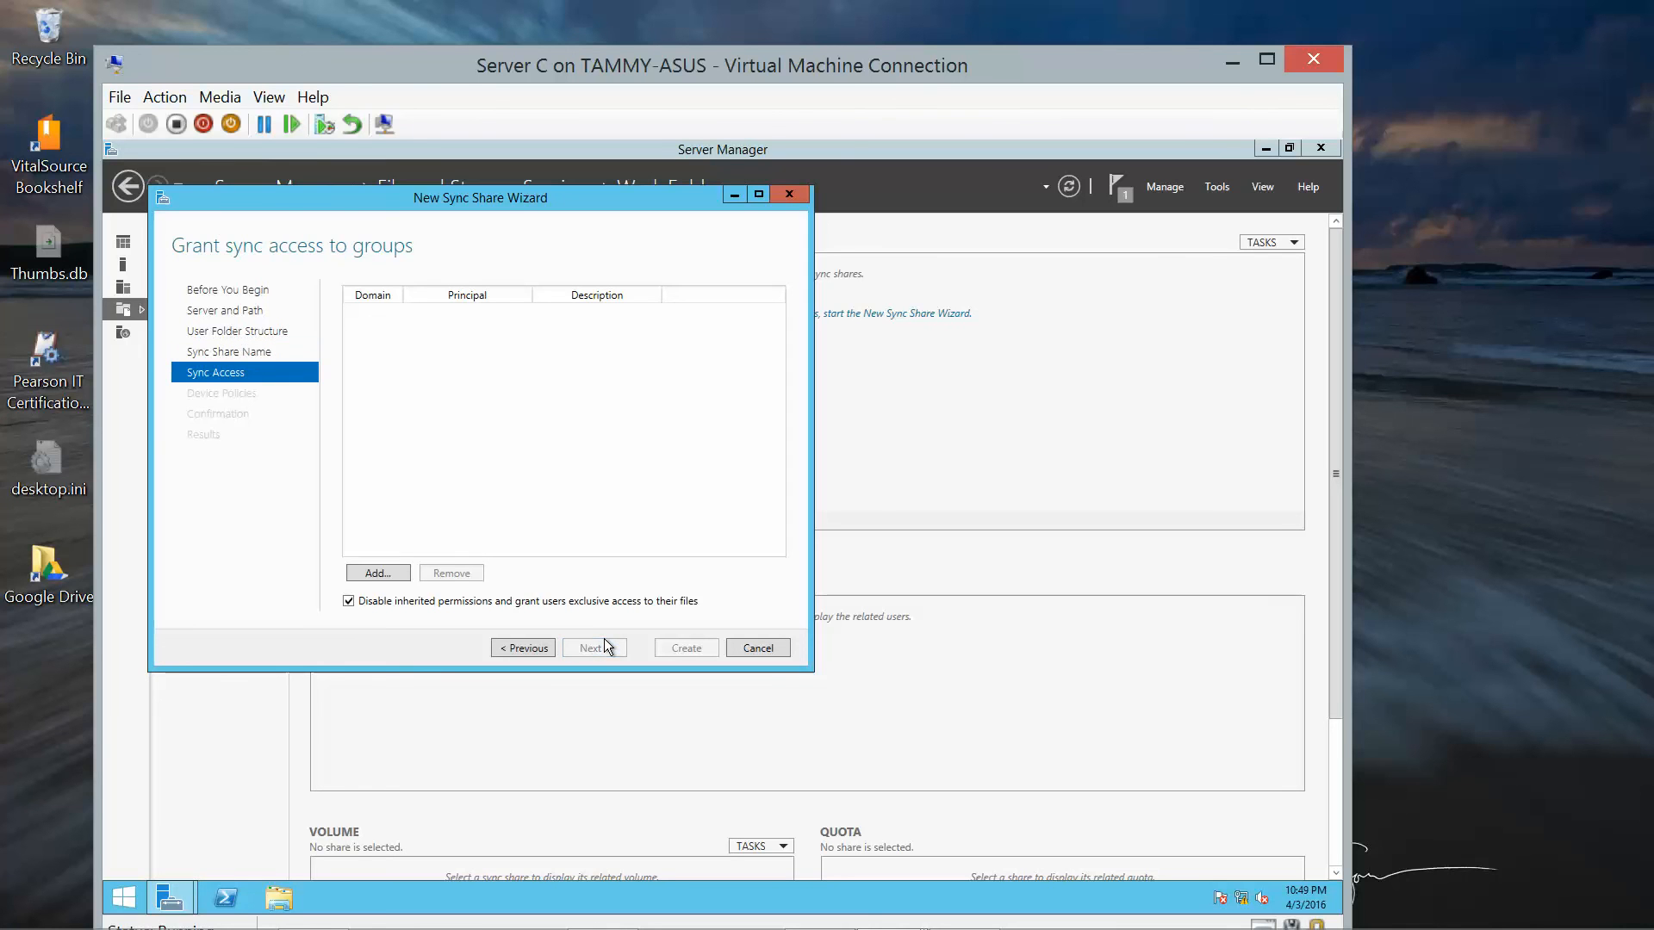
pyautogui.click(369, 575)
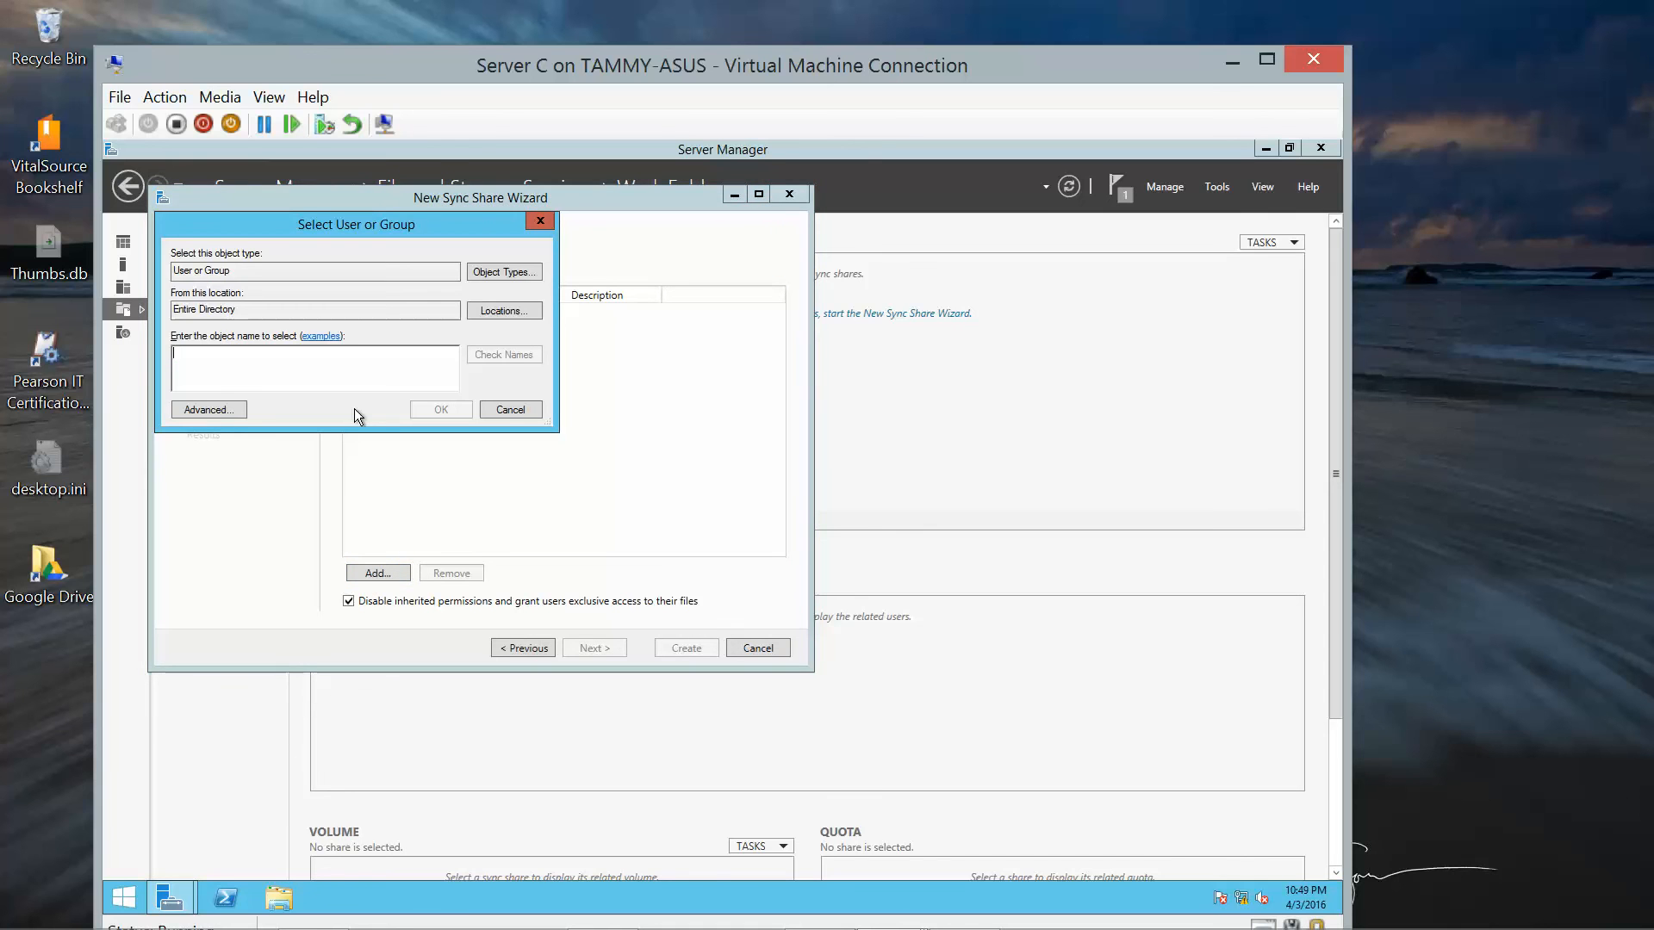
pyautogui.click(509, 411)
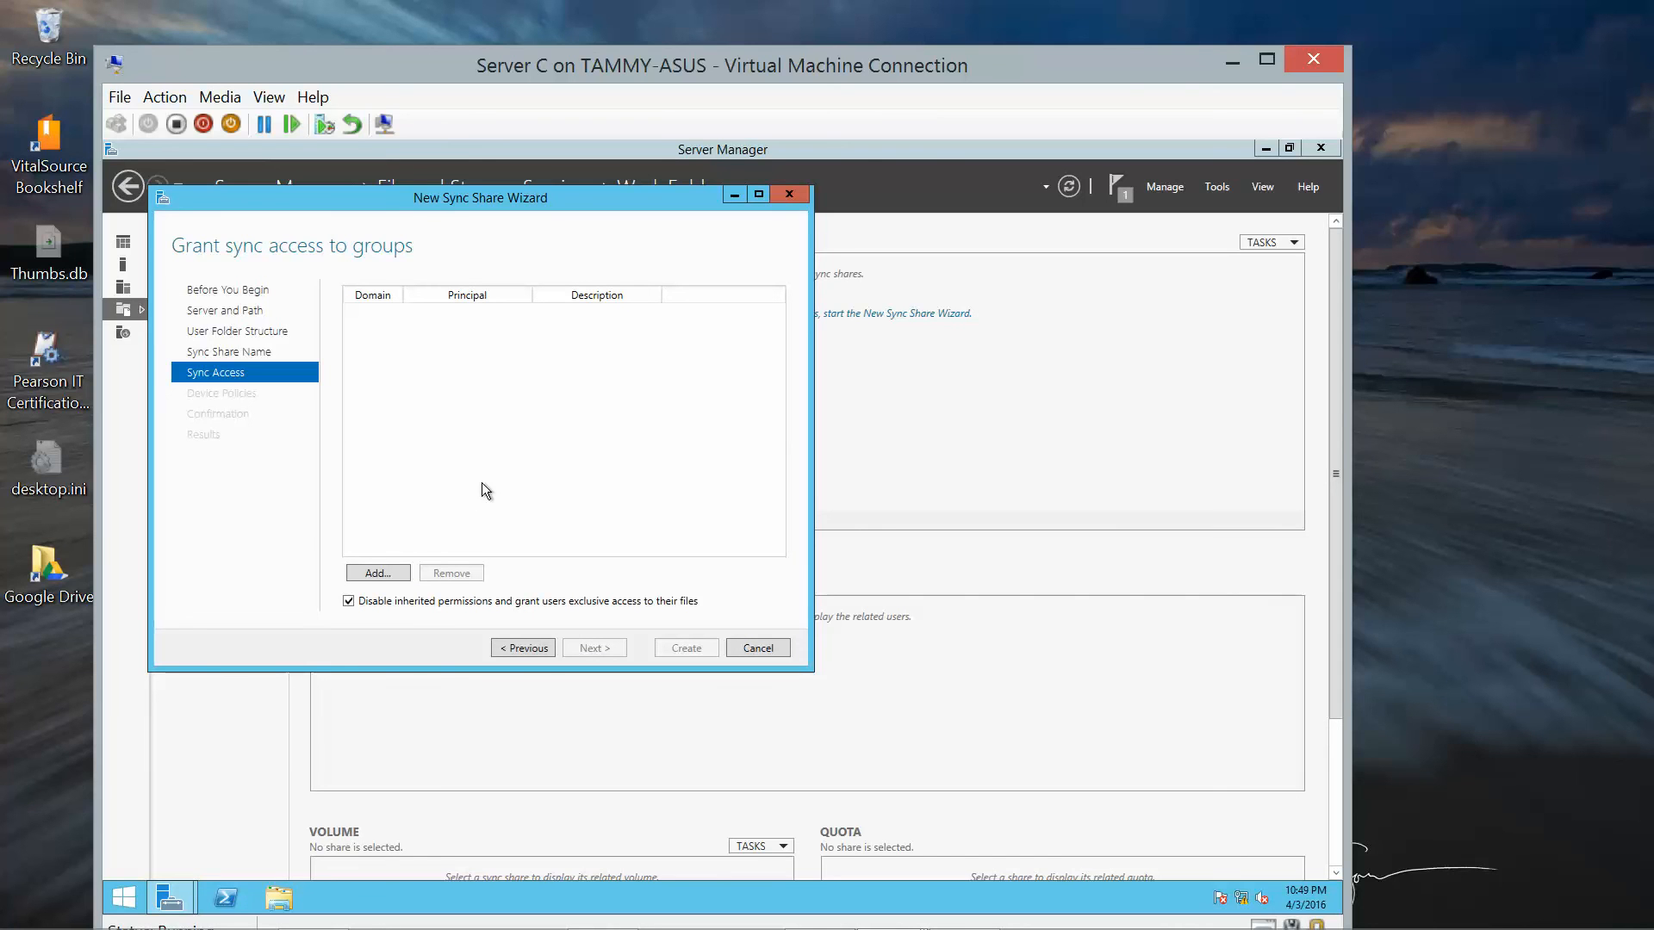
pyautogui.click(368, 573)
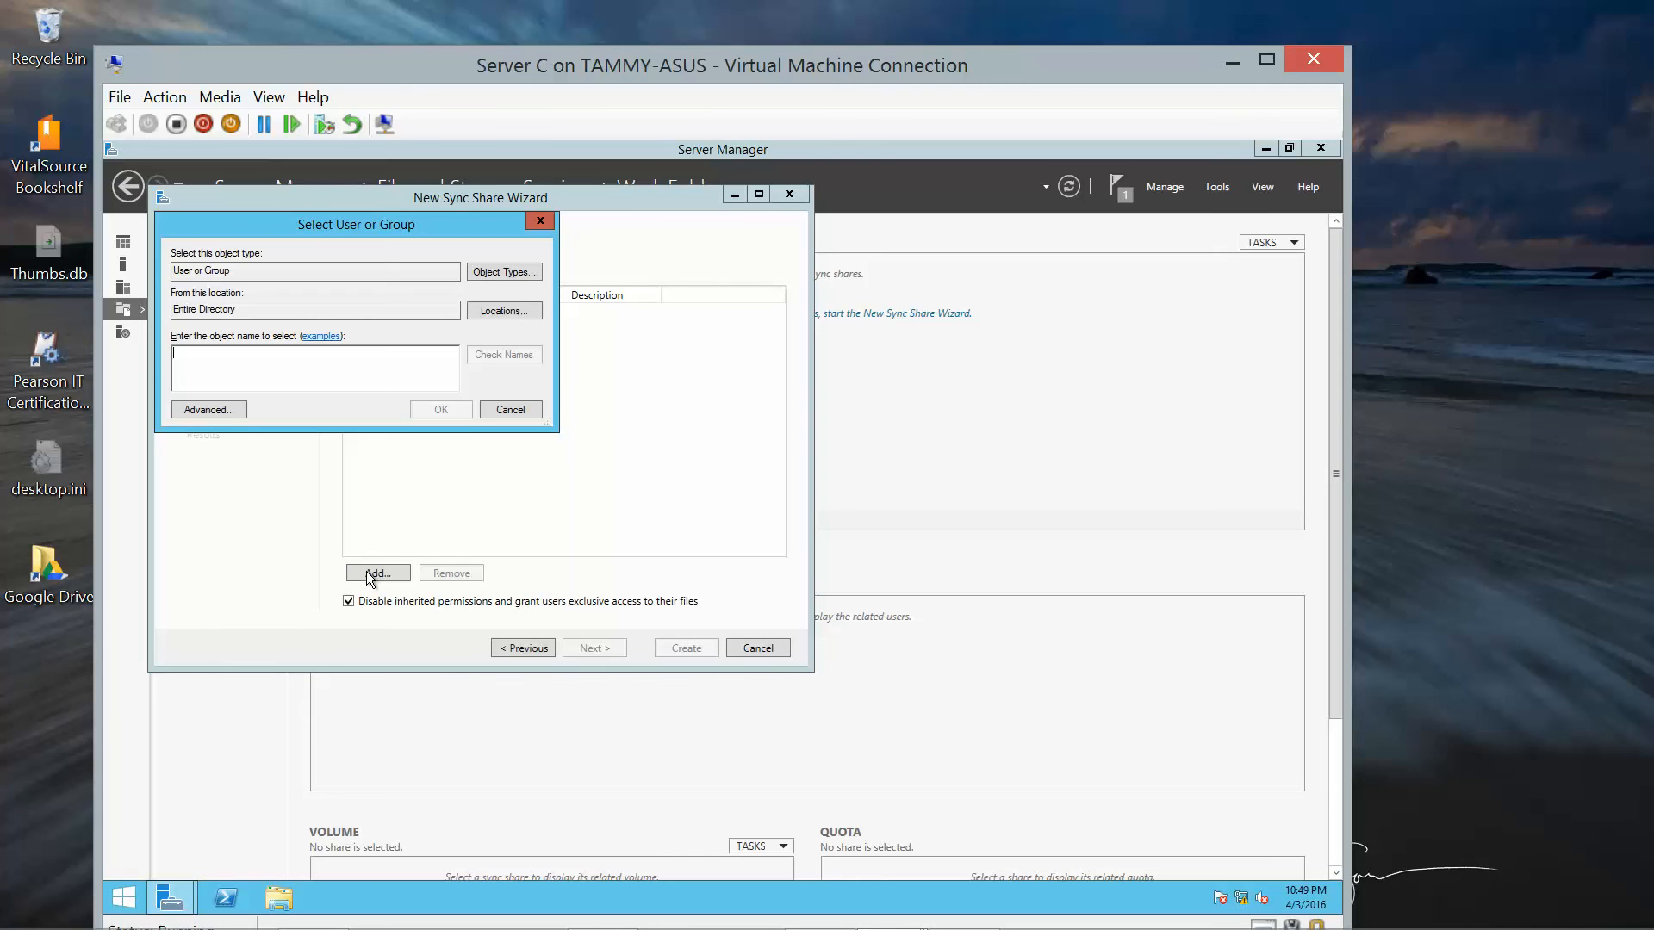
pyautogui.write('do')
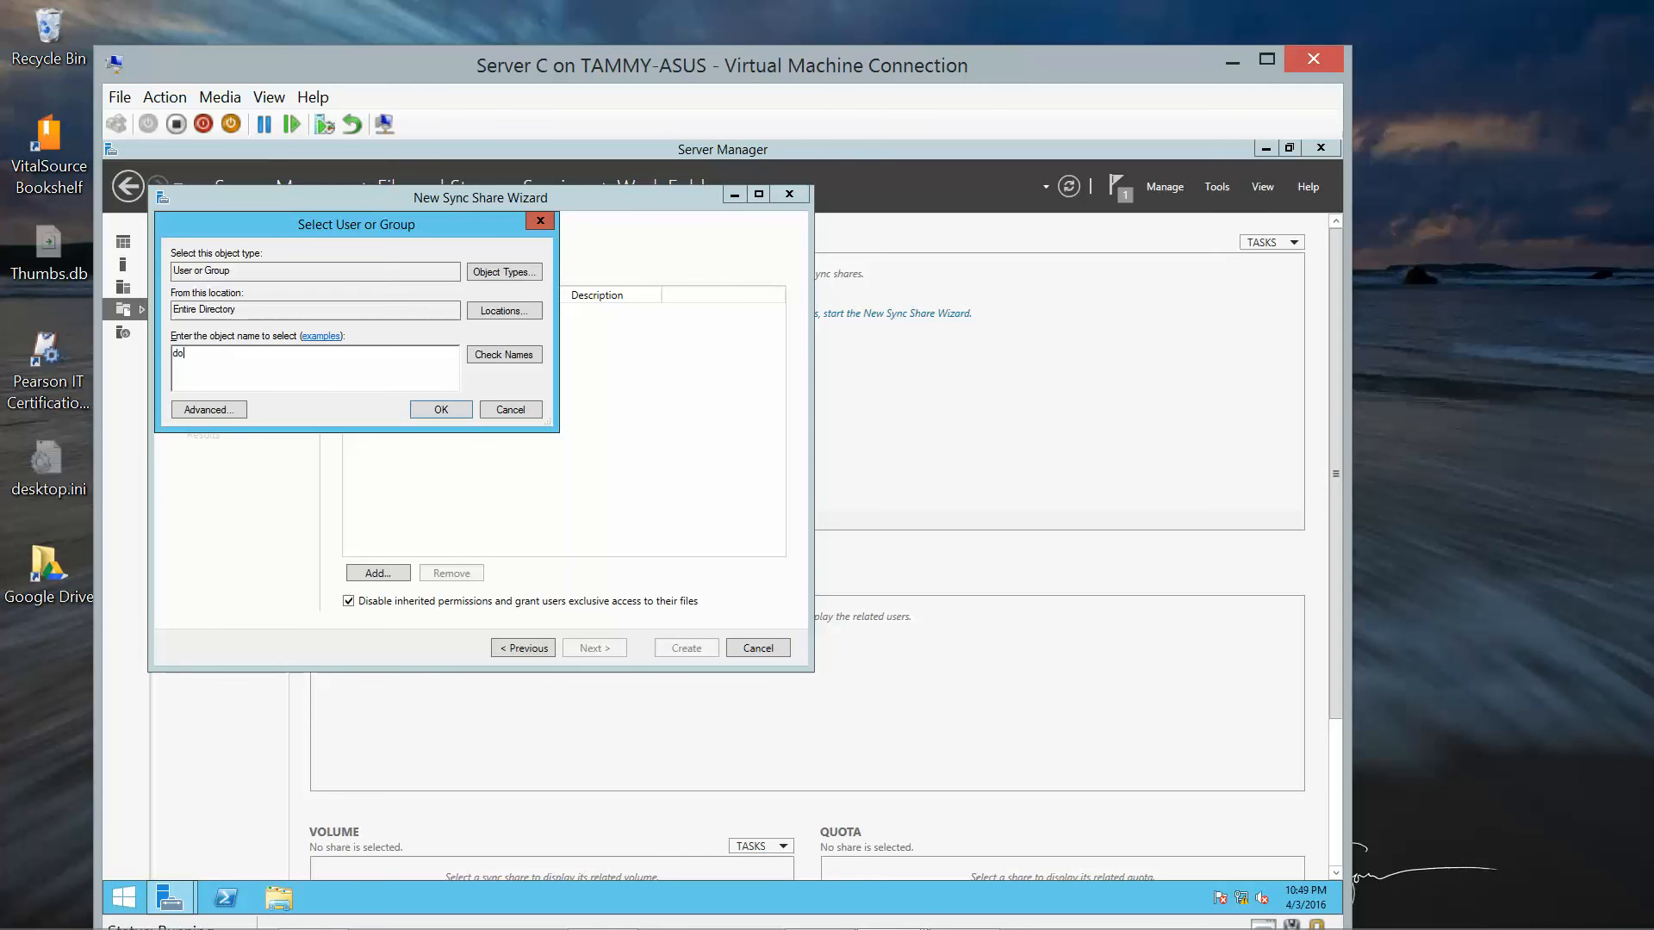
pyautogui.write('main users')
pyautogui.click(485, 361)
pyautogui.click(456, 407)
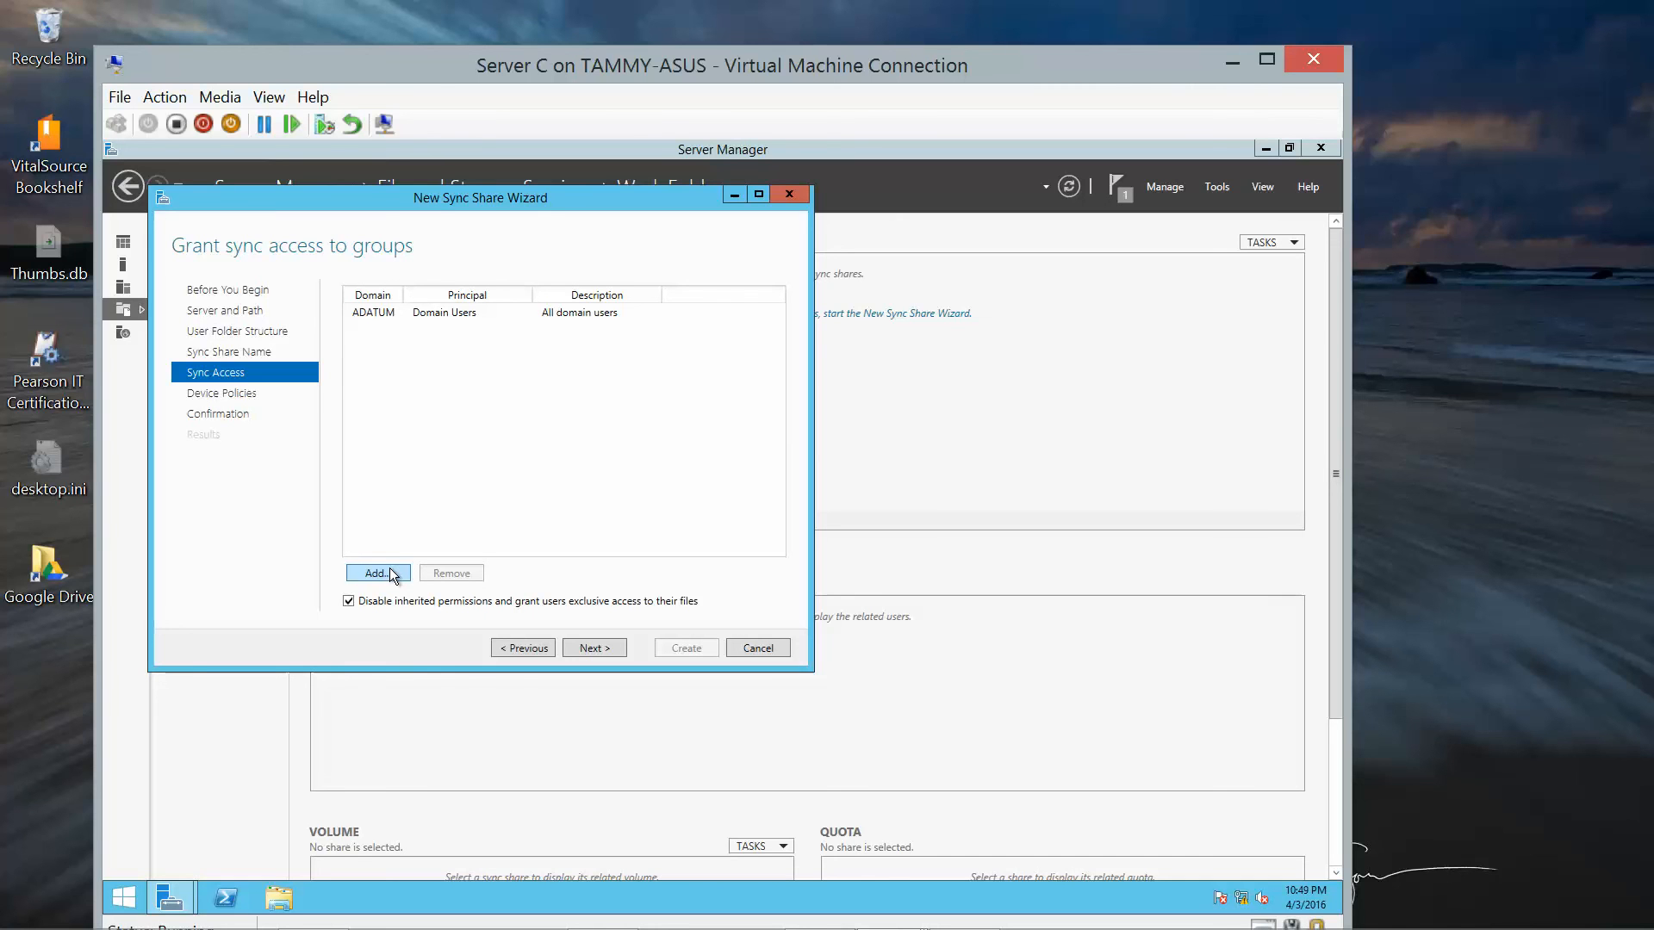
# Leave device policies off, create the Sheets sync share, close the wizard and minimize Server Manager.
pyautogui.click(606, 651)
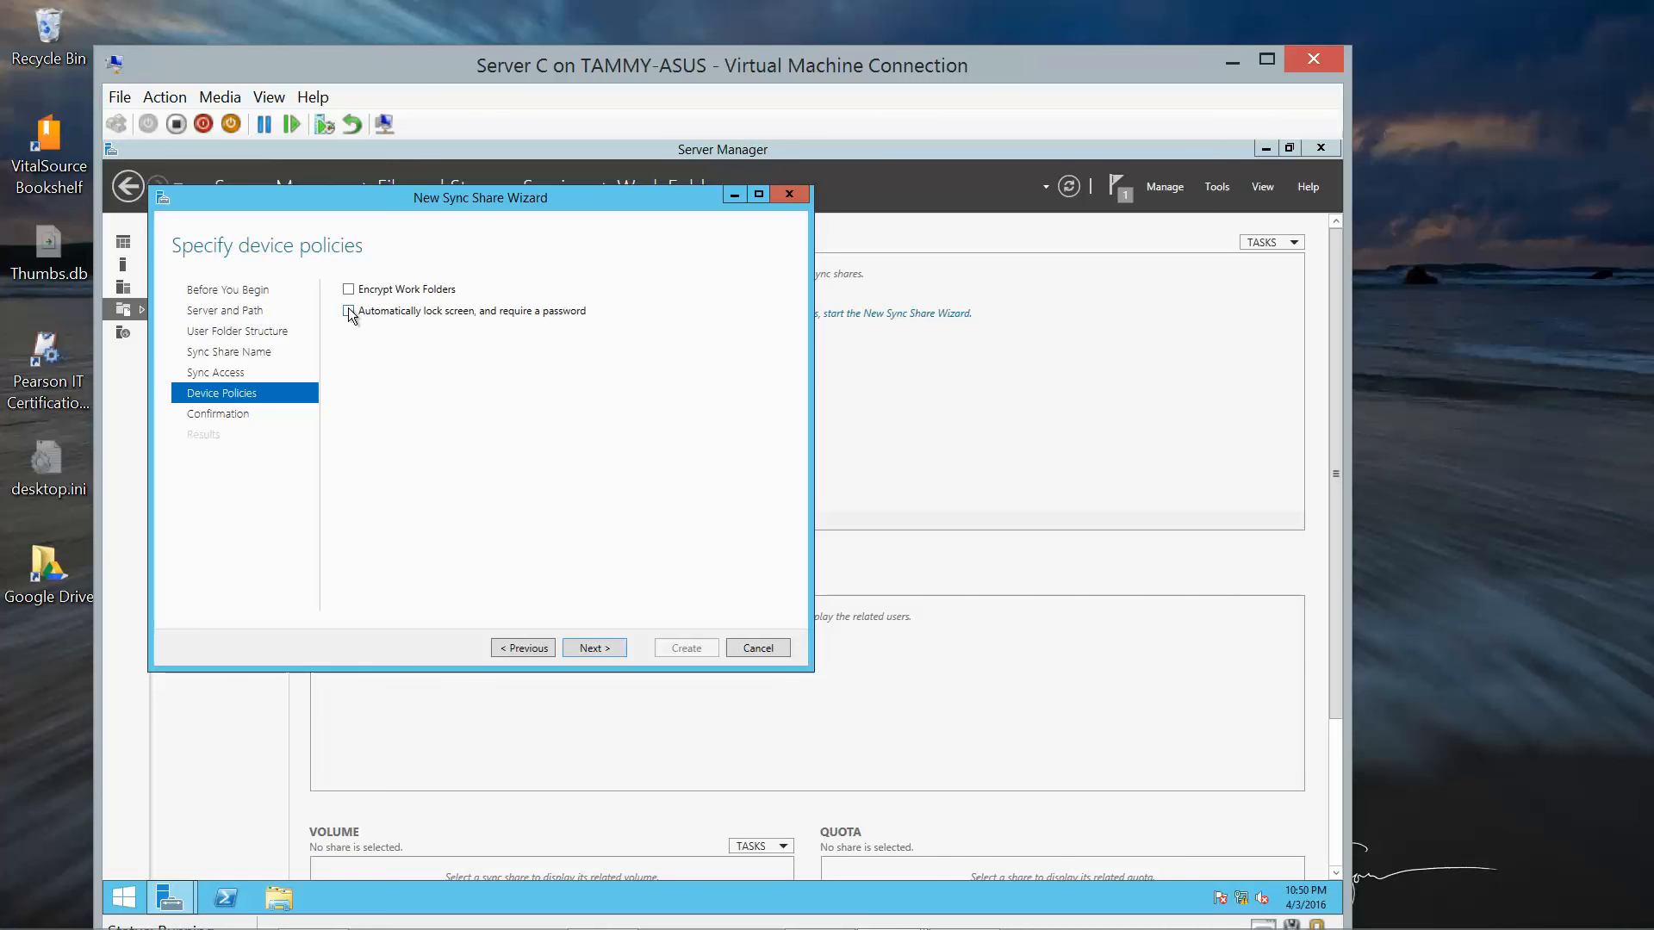
pyautogui.click(595, 648)
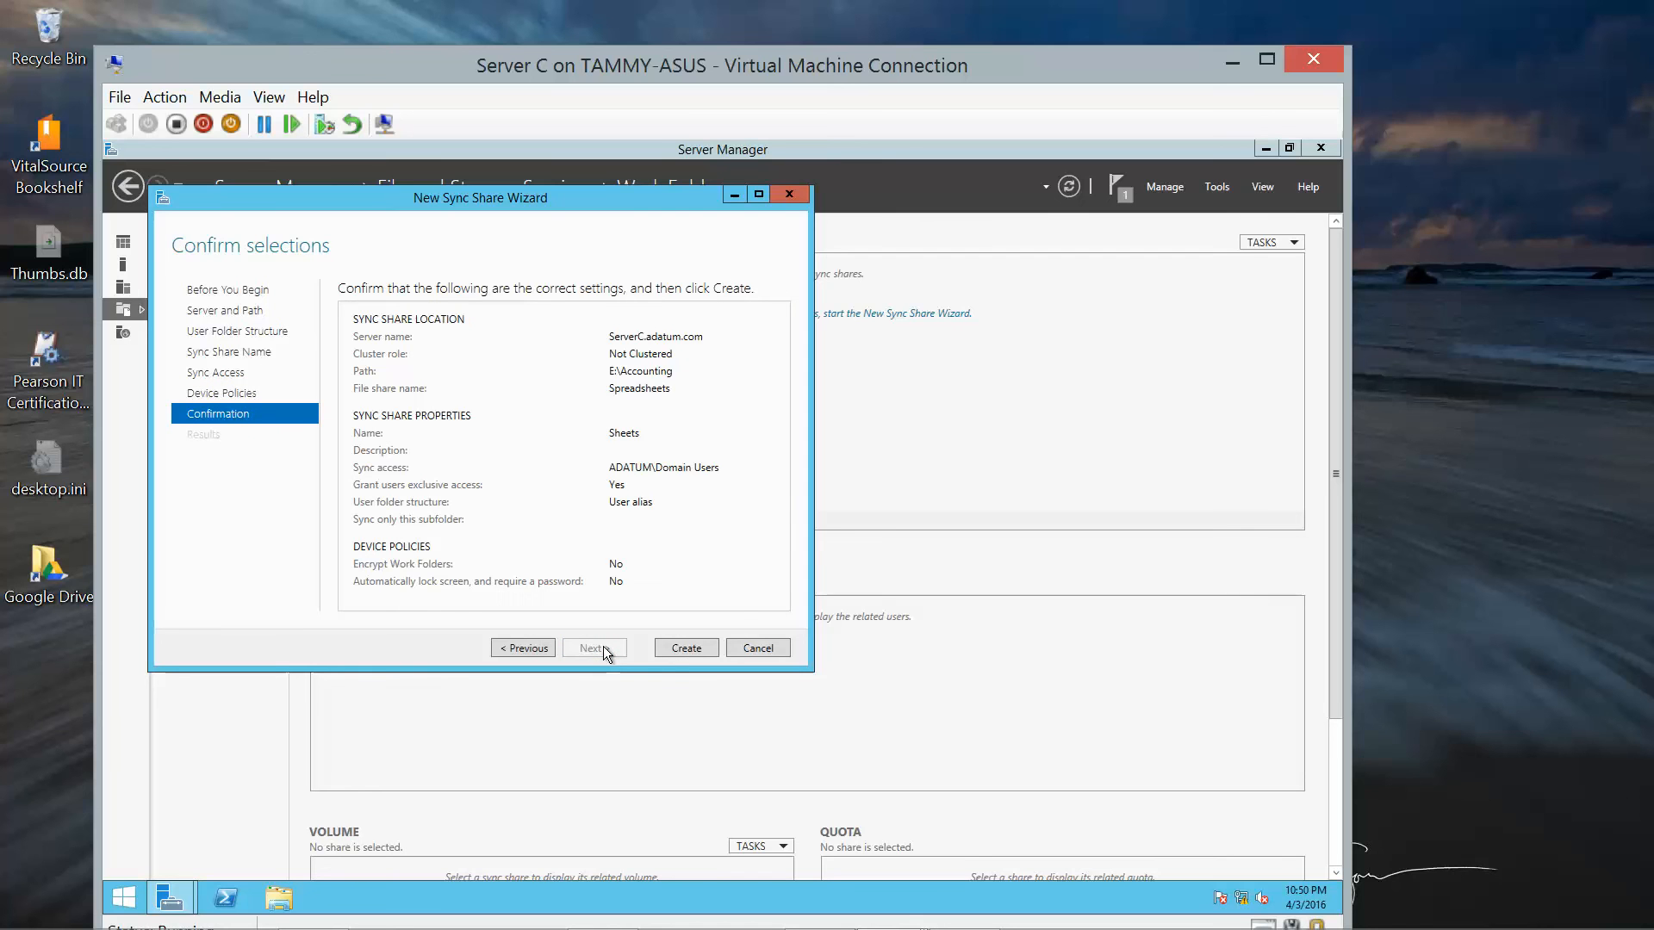
pyautogui.click(672, 648)
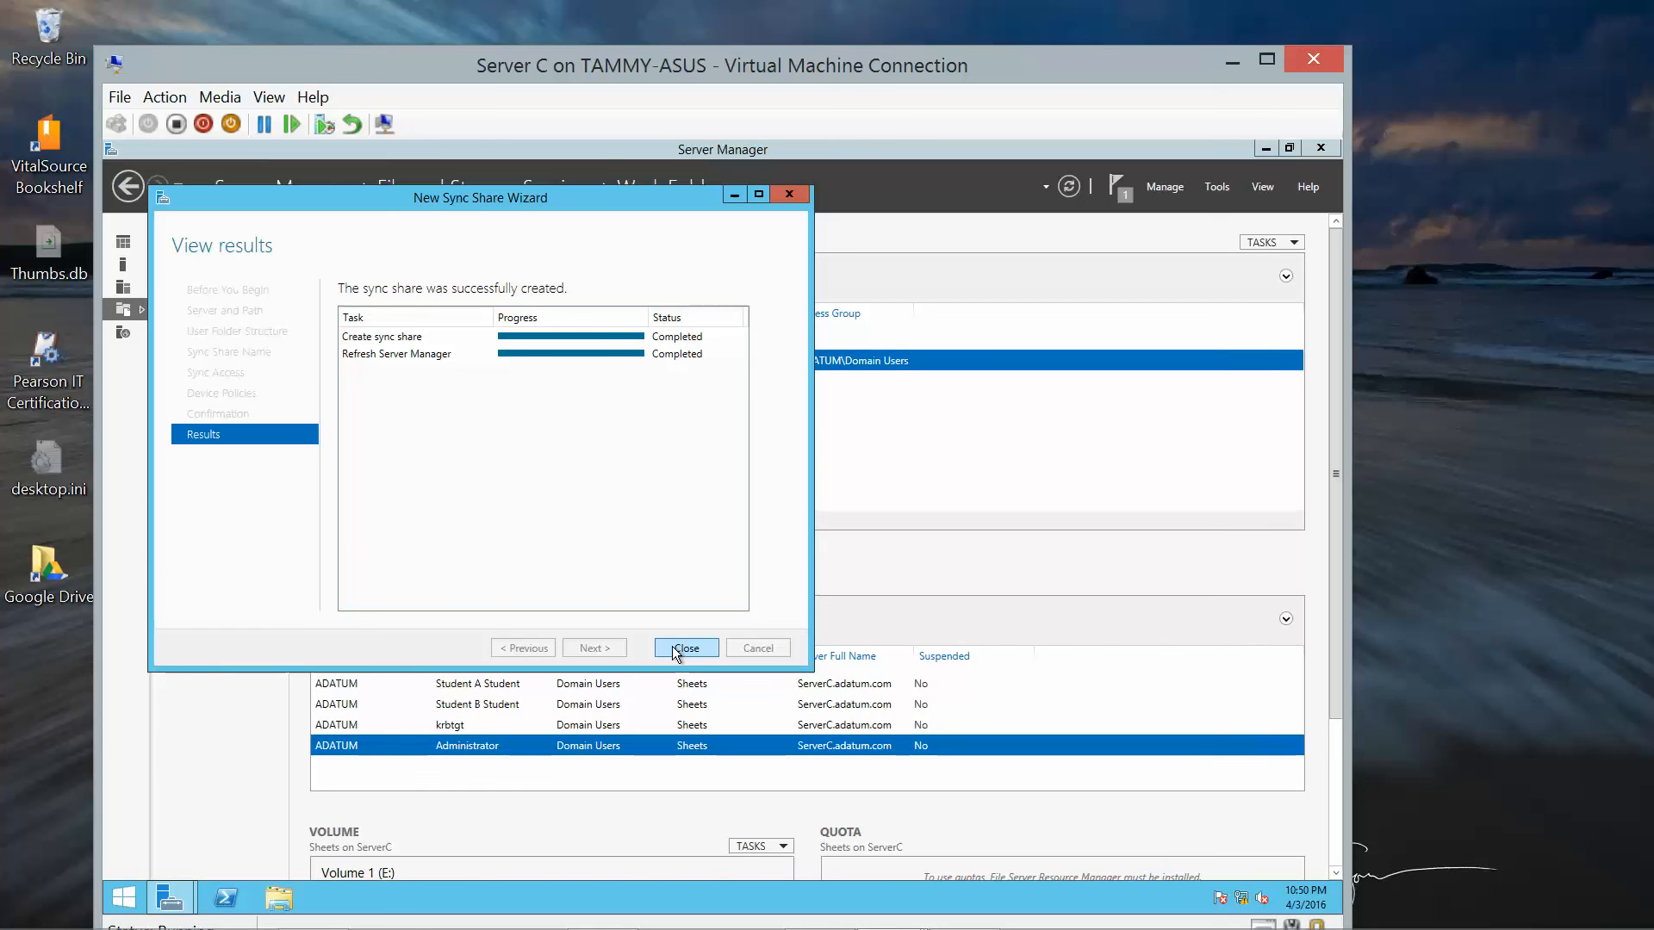
pyautogui.click(676, 650)
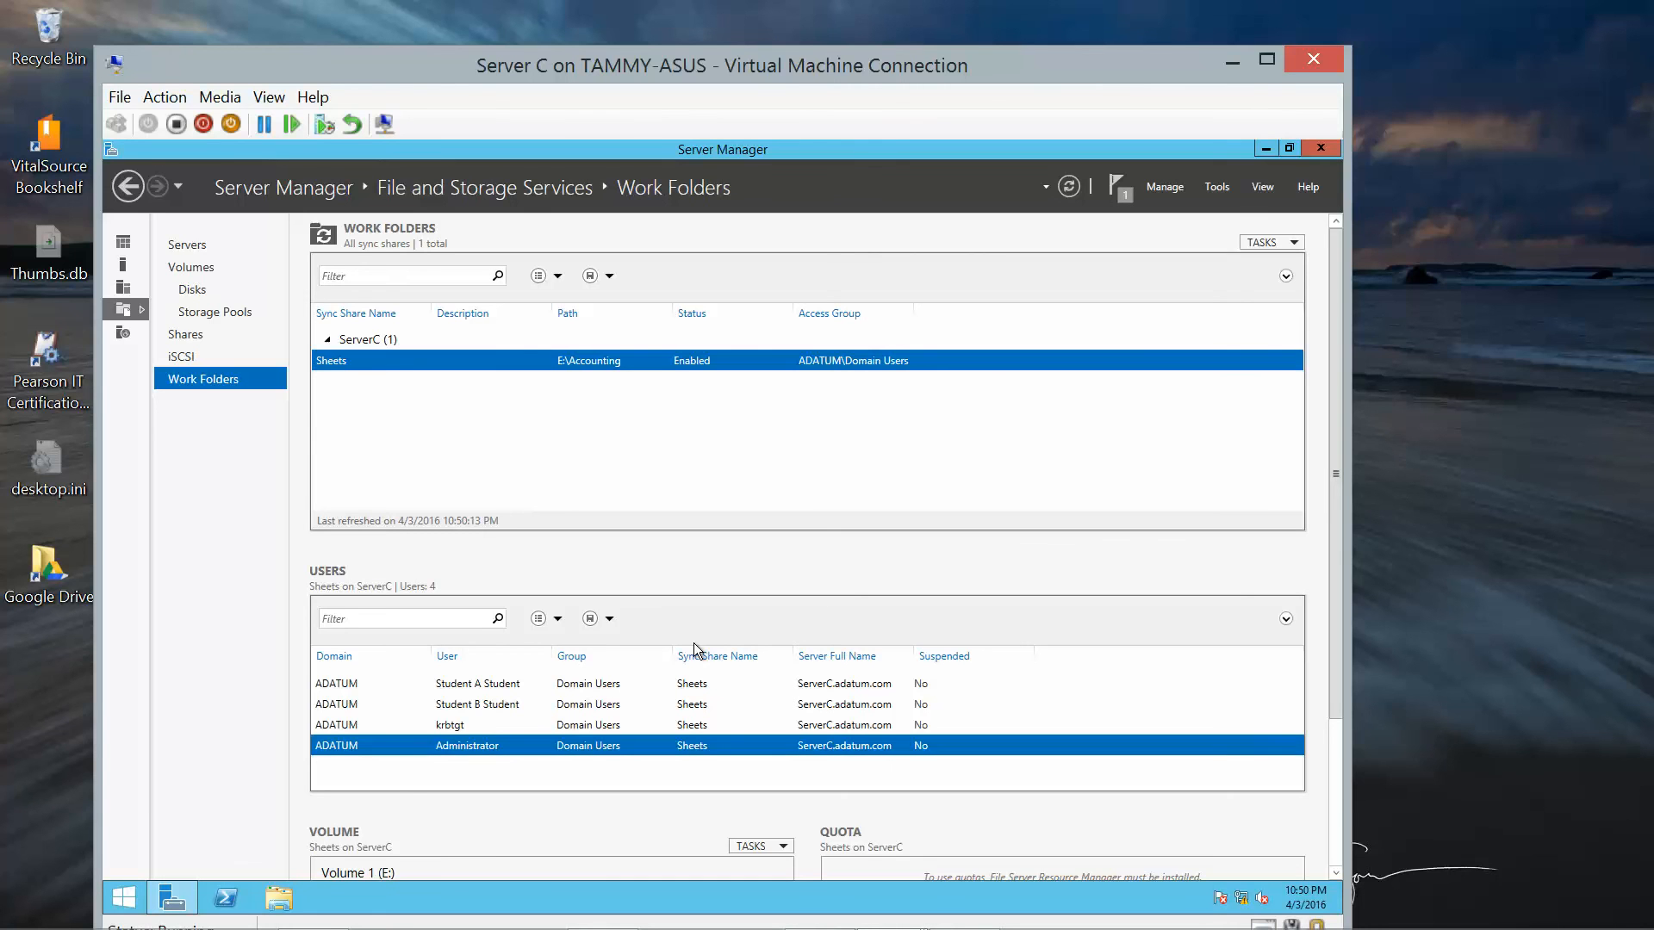
pyautogui.click(1265, 150)
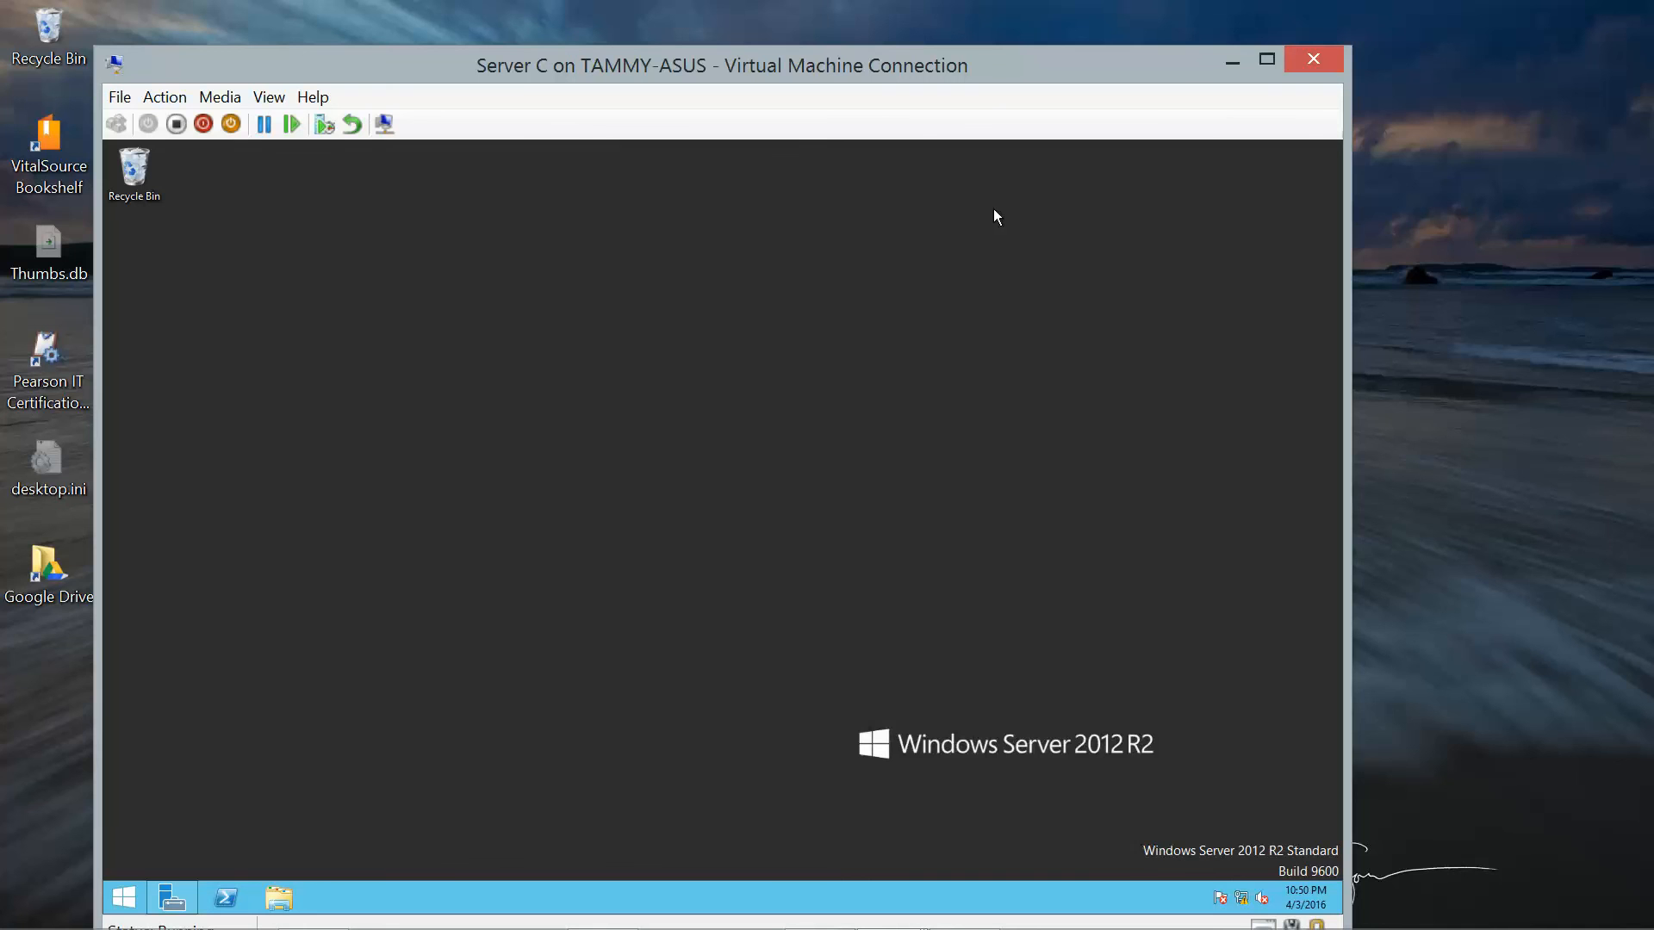
# Launch an Administrator Windows PowerShell window from the Server C VM taskbar.
pyautogui.click(234, 901)
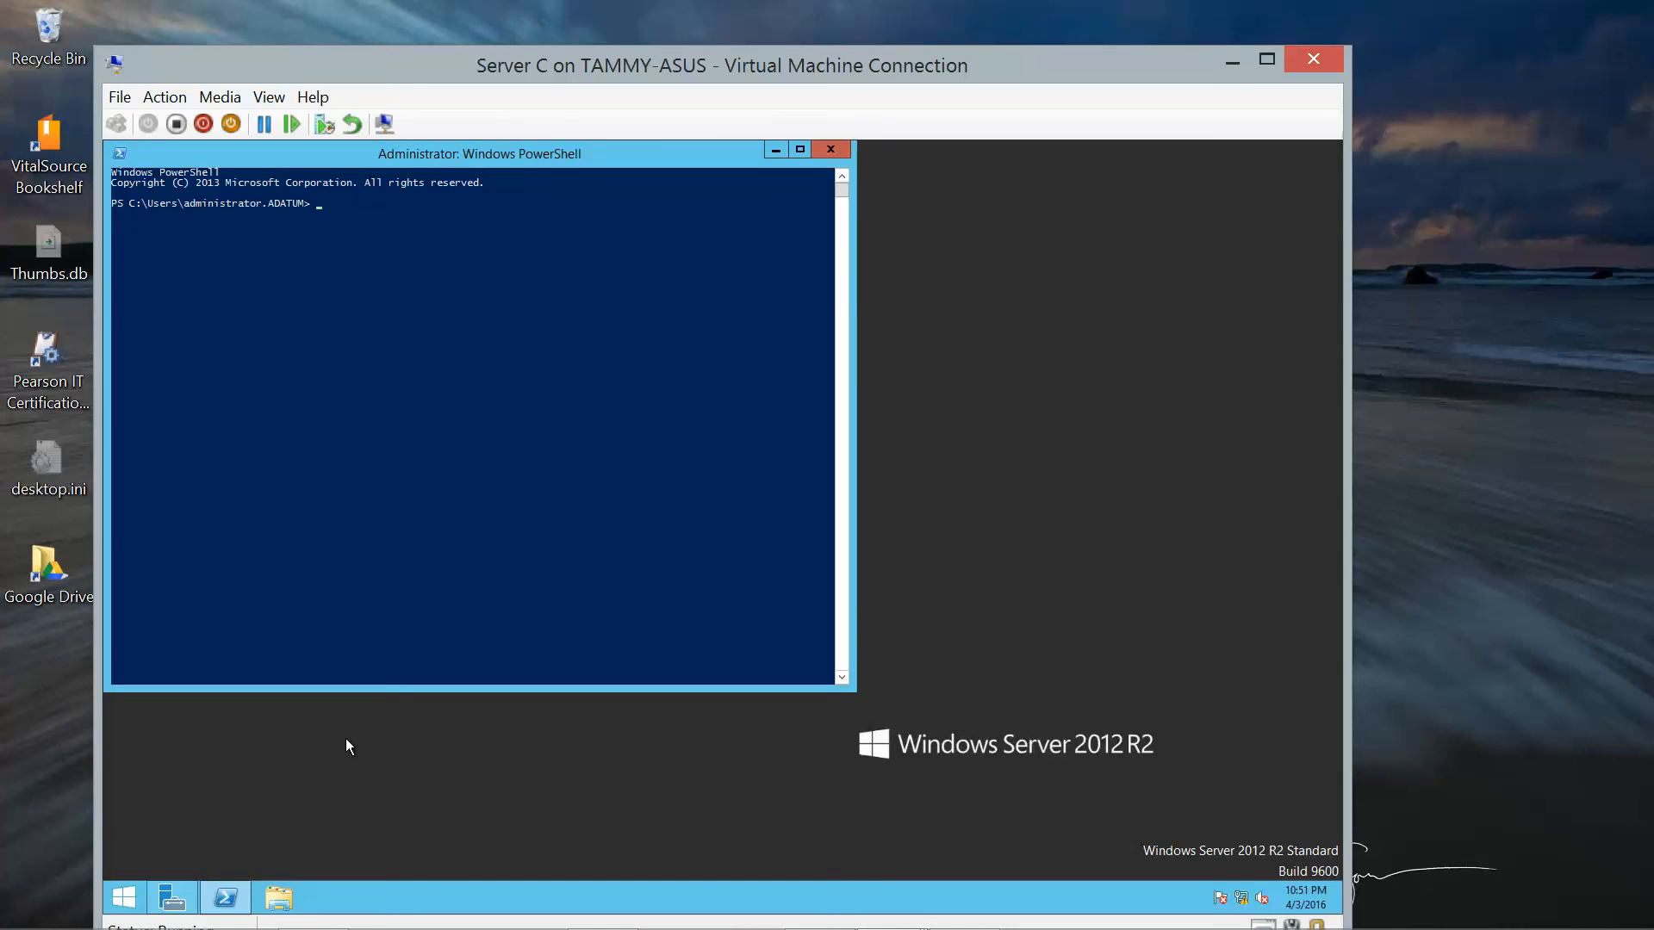
# Run a new -smbshare command for Xfer on c:\users; it fails with 'new' not recognized.
pyautogui.write('new -smbshare -name Xfer -Path c:\\users -FullAccess "ada')
pyautogui.write('tum')
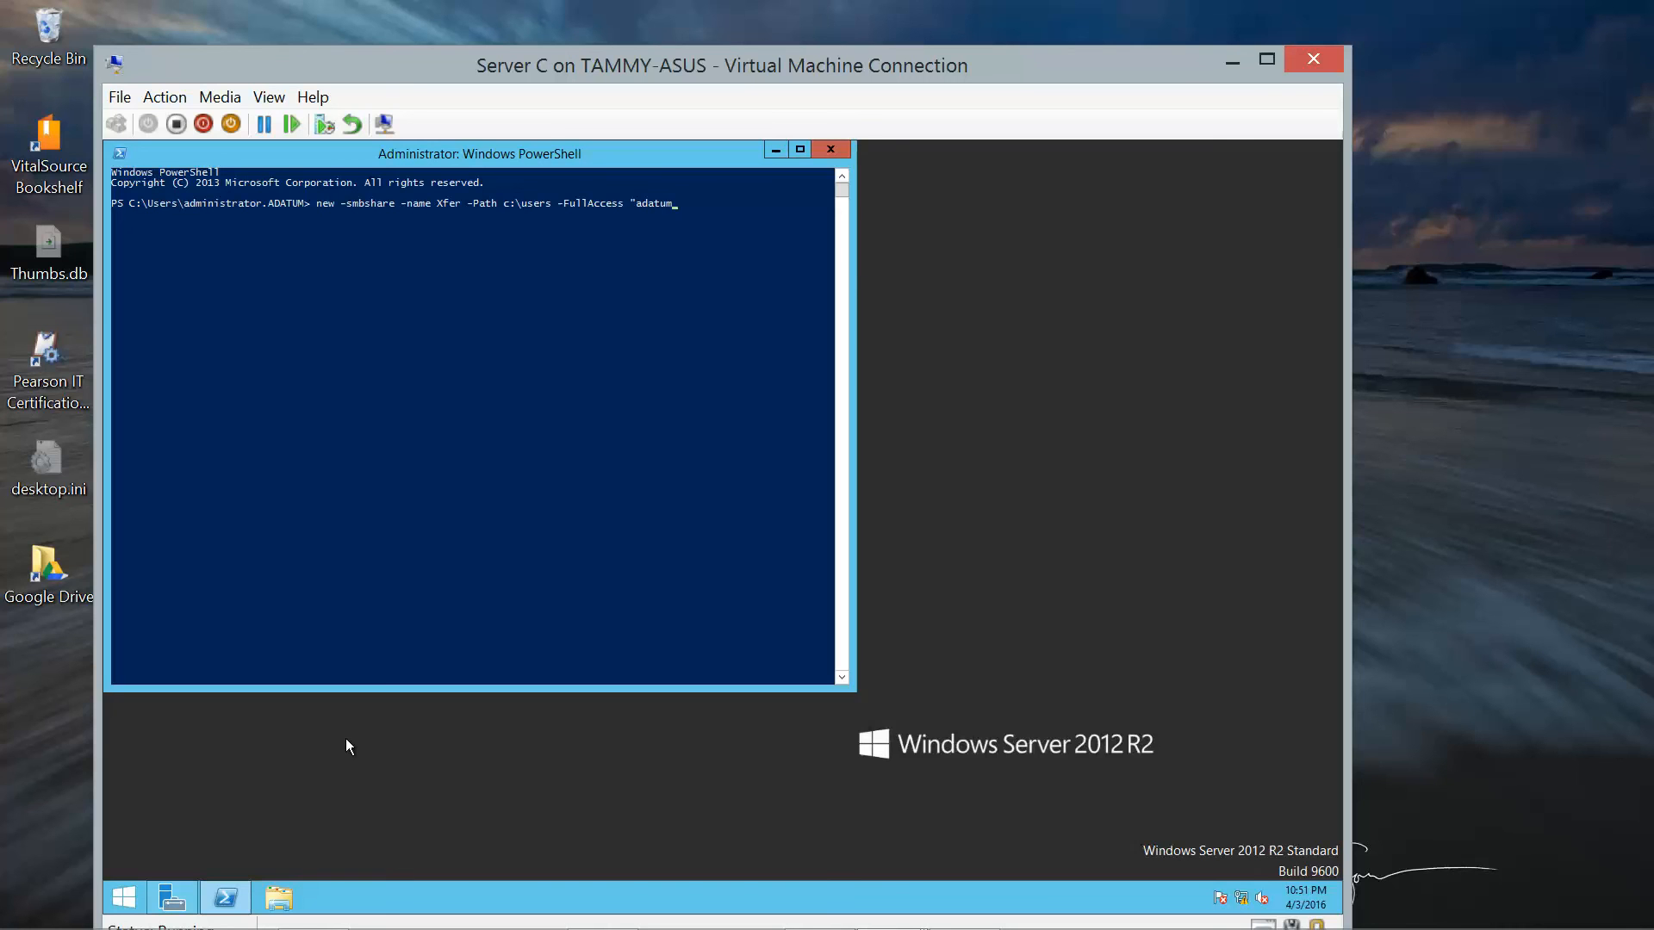
pyautogui.write('\\domain admins" -ReadAccess "adatum\\domain')
pyautogui.write('users')
pyautogui.press('Return')
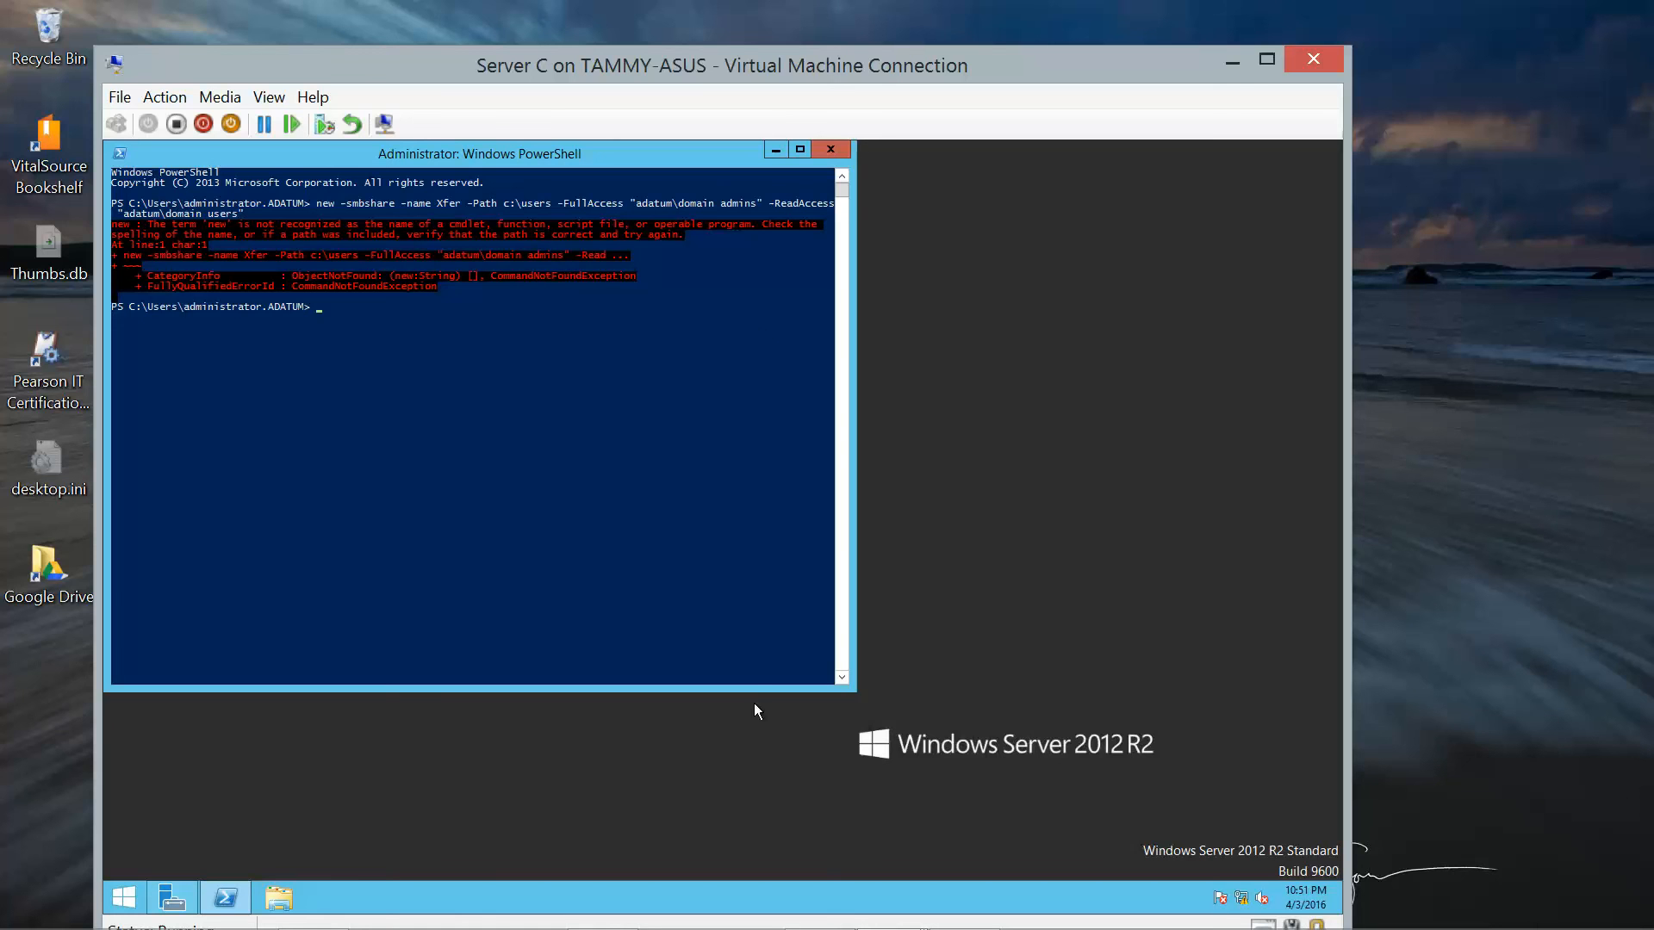
pyautogui.moveTo(687, 172); pyautogui.dragTo(704, 221)
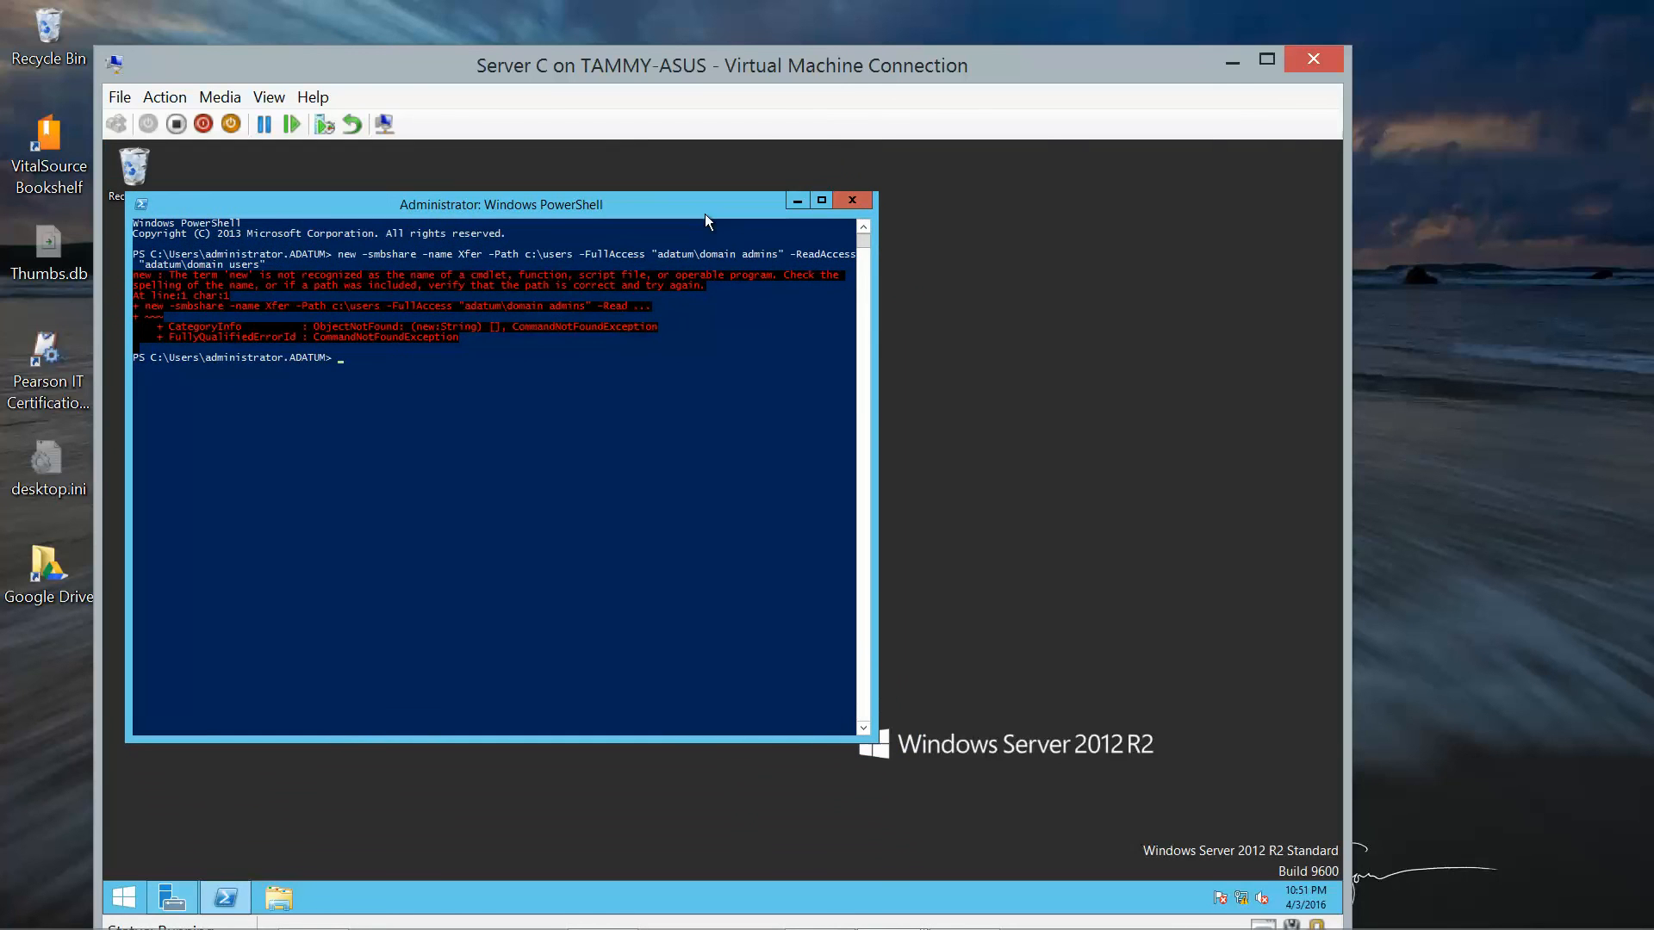
# Create a new text document on the desktop and open it in Notepad.
pyautogui.rightClick(1042, 299)
pyautogui.moveTo(1089, 438)
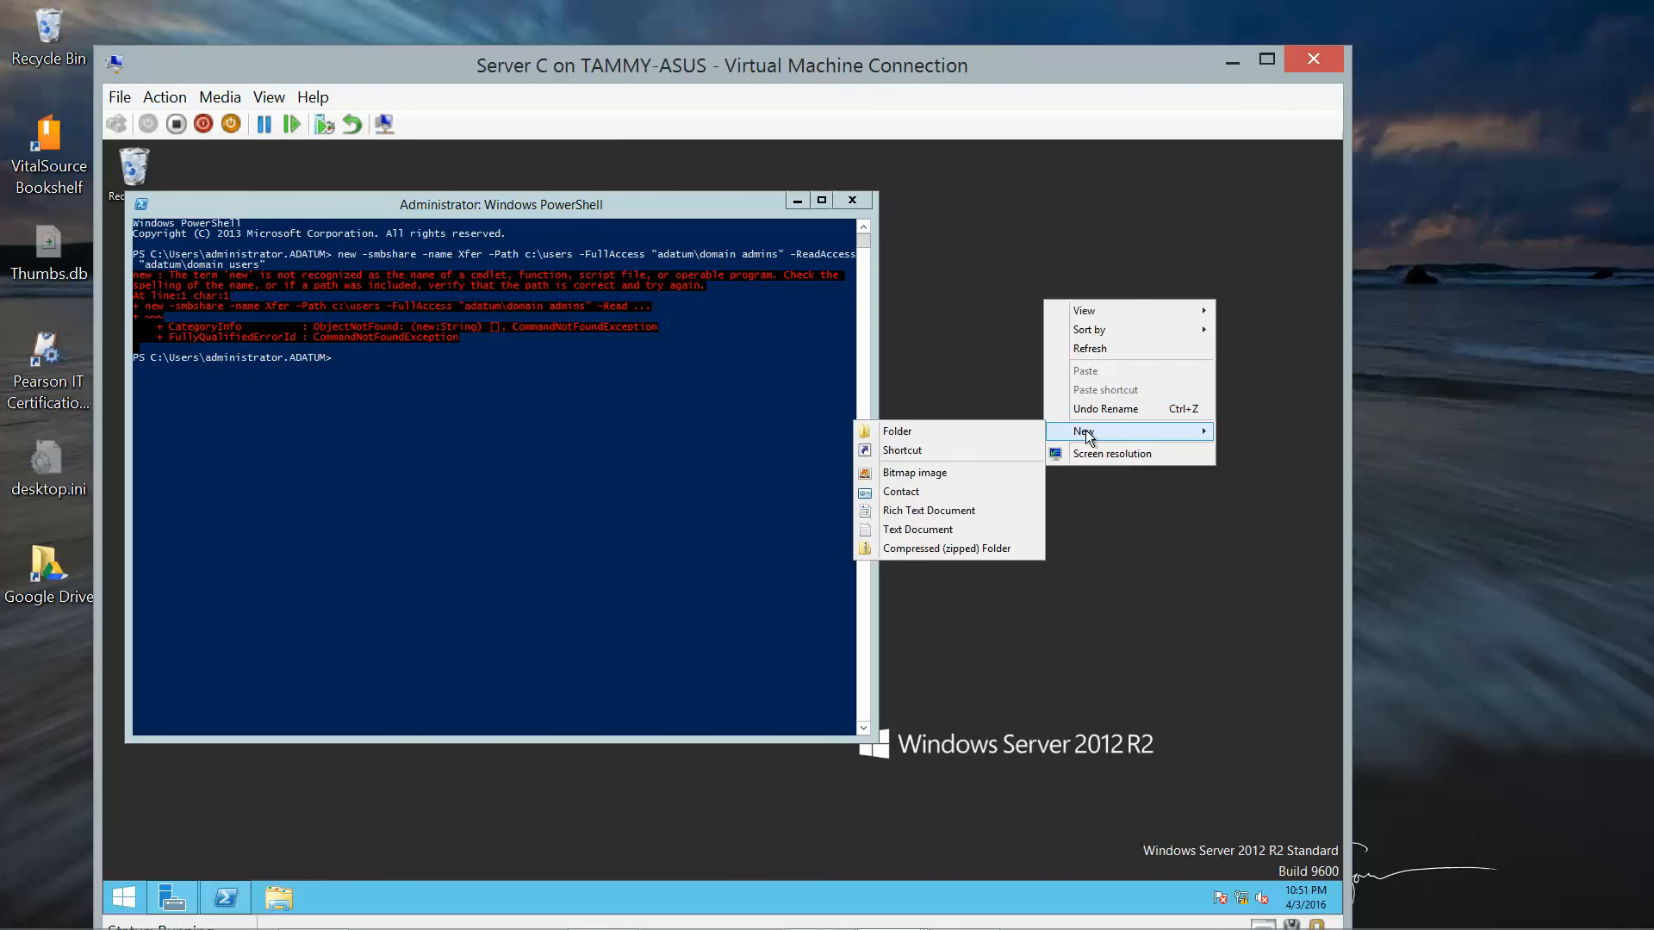
pyautogui.click(1001, 431)
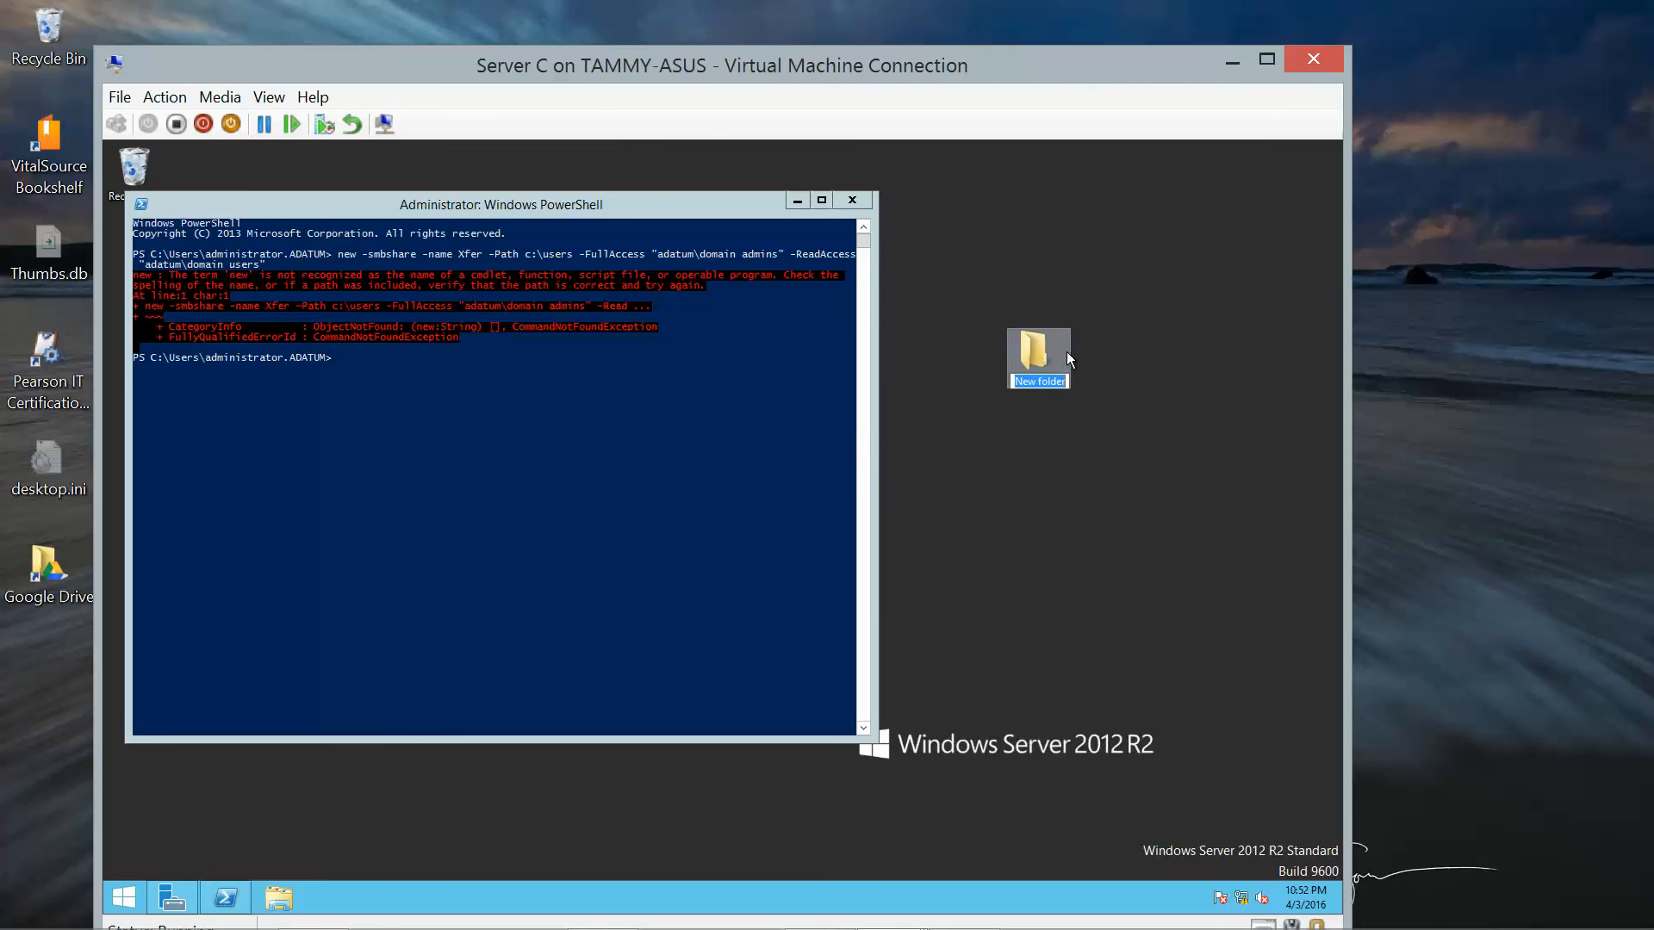
pyautogui.press('Delete')
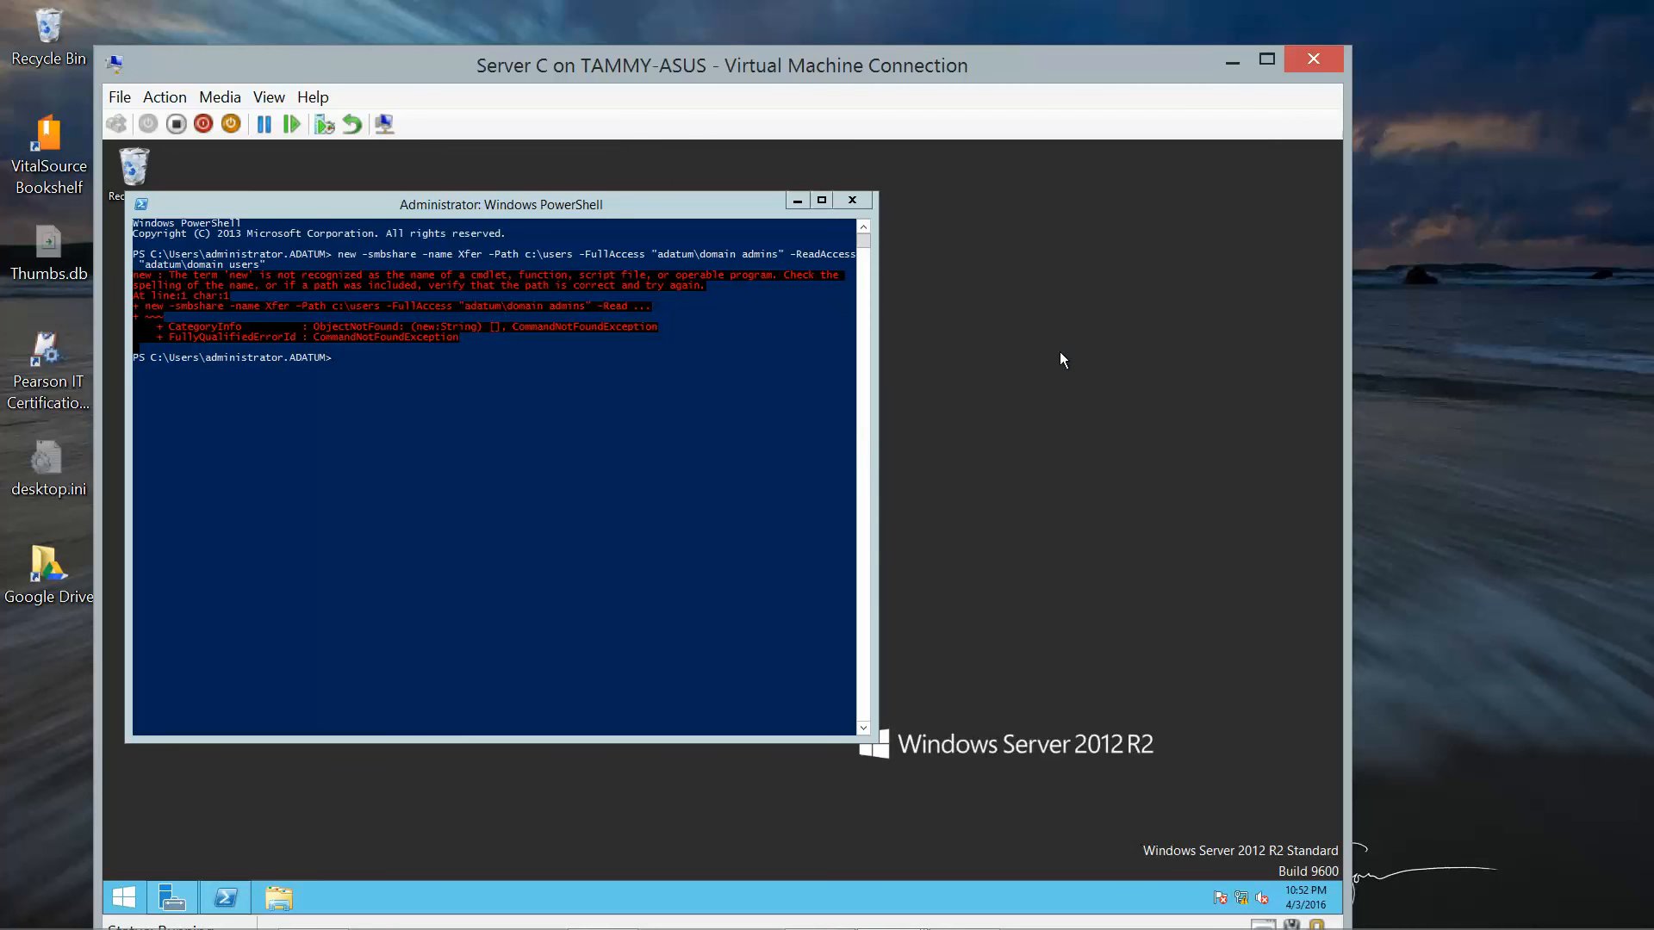
pyautogui.rightClick(1040, 388)
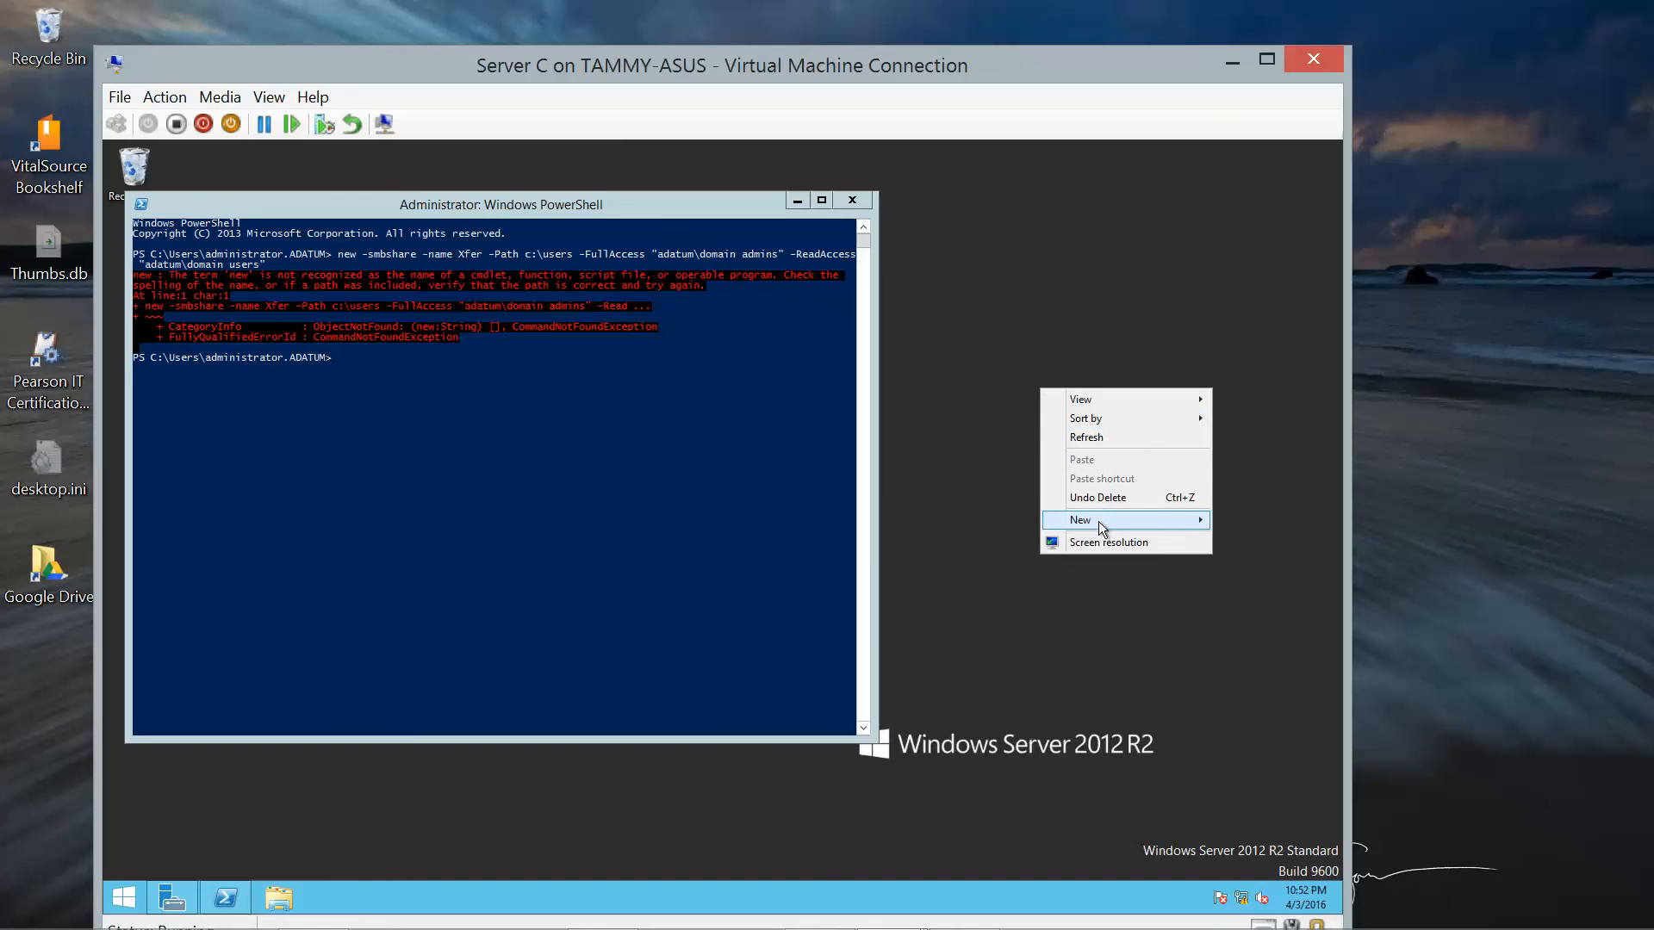
pyautogui.moveTo(1099, 520)
pyautogui.click(903, 618)
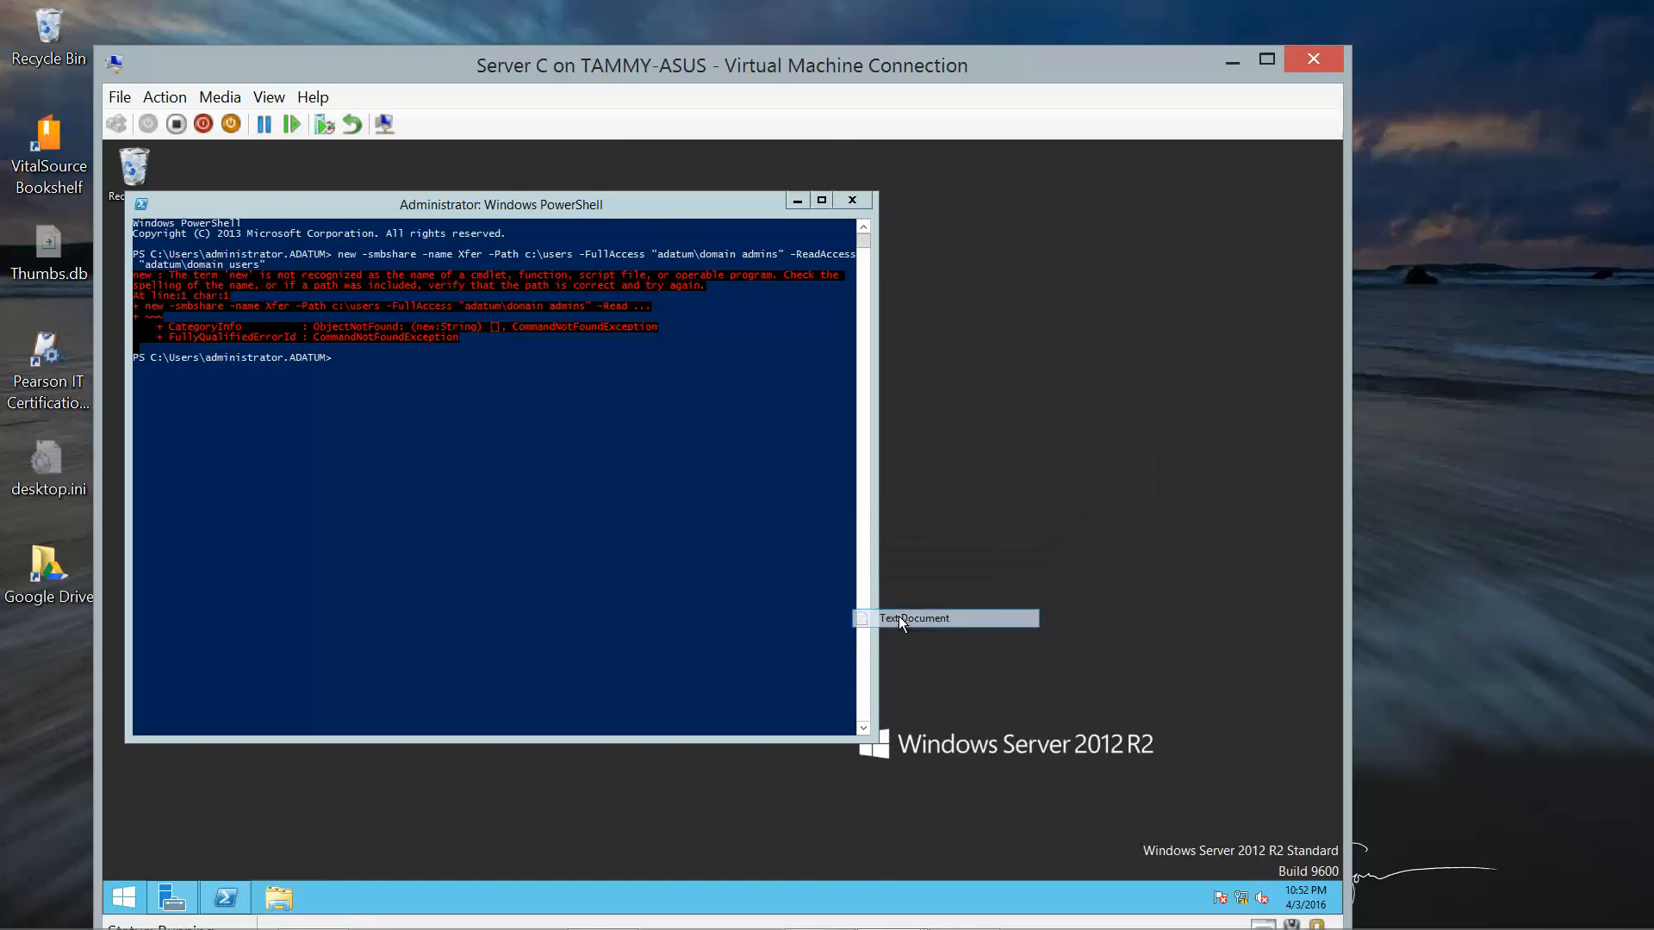
pyautogui.press('Return')
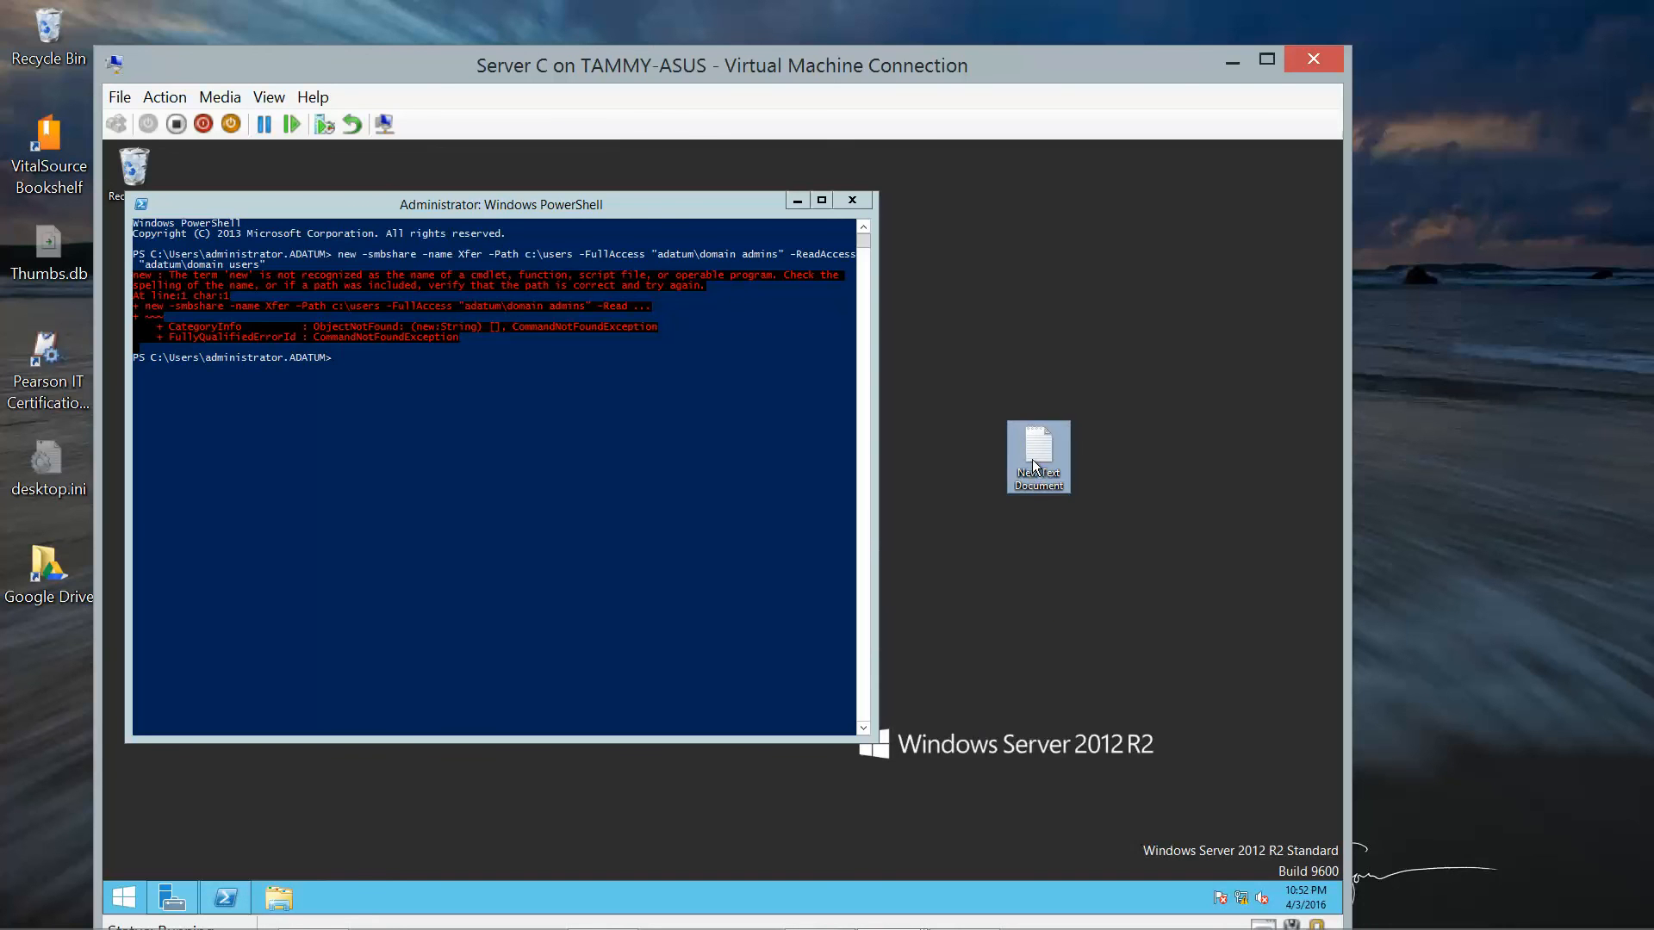
pyautogui.doubleClick(1038, 447)
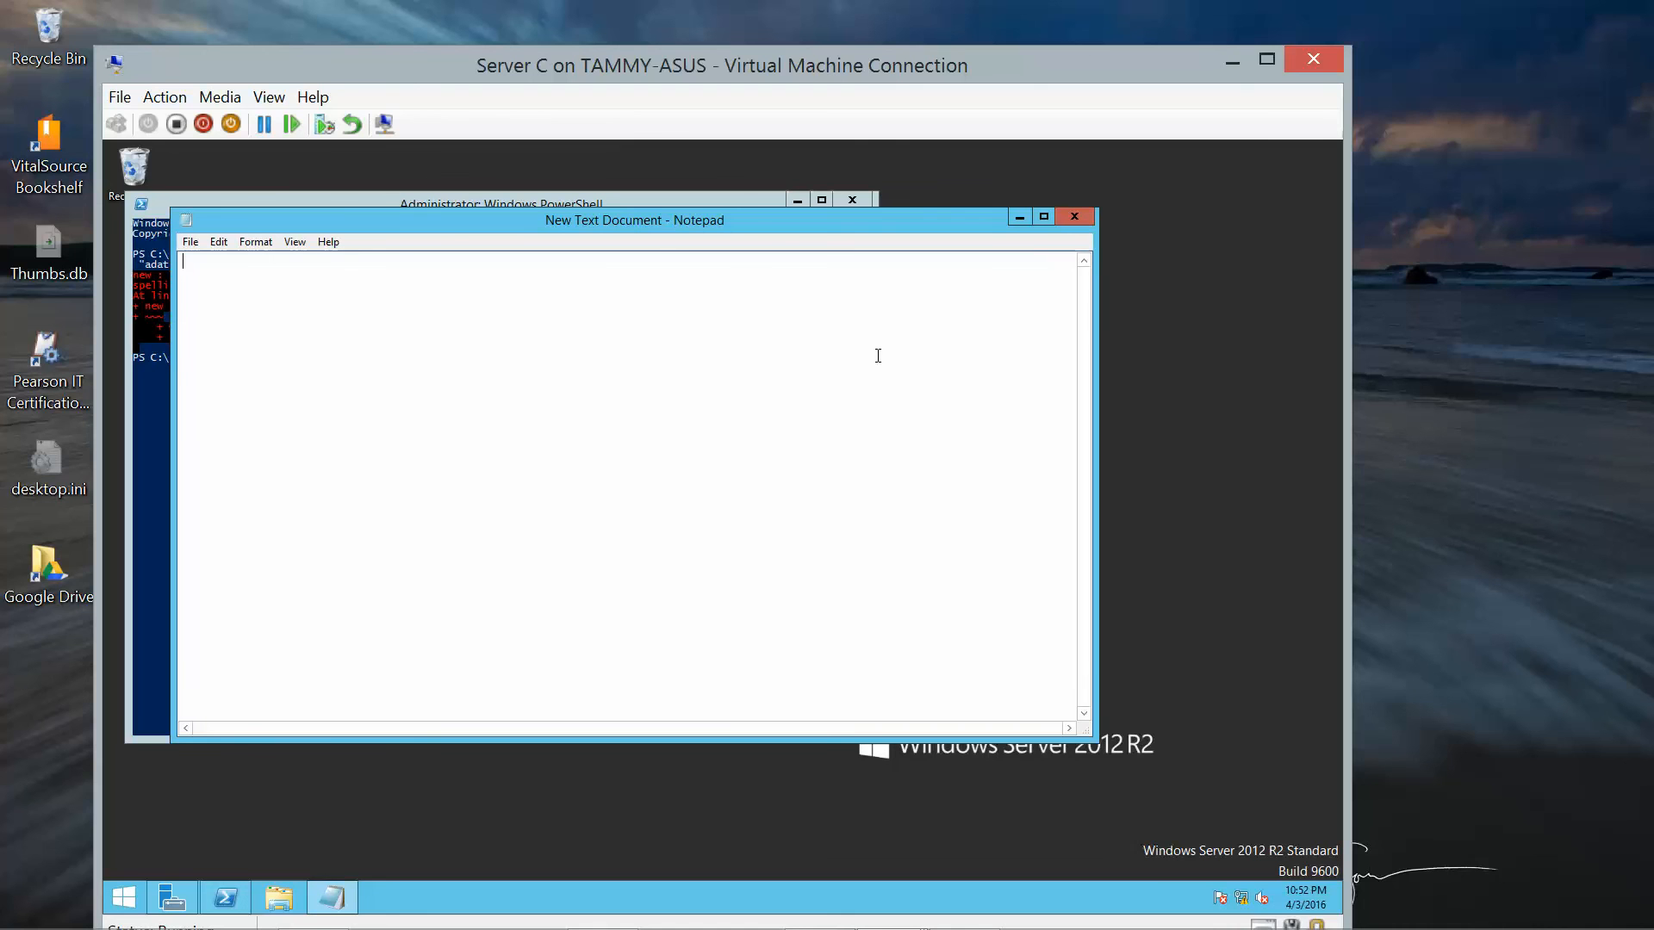
# Draft New-SMBShare Xfer on c:\users with Domain Admins full, Domain Users read access.
pyautogui.write('New -smbshare -Name Xfer -Path c:\\users -')
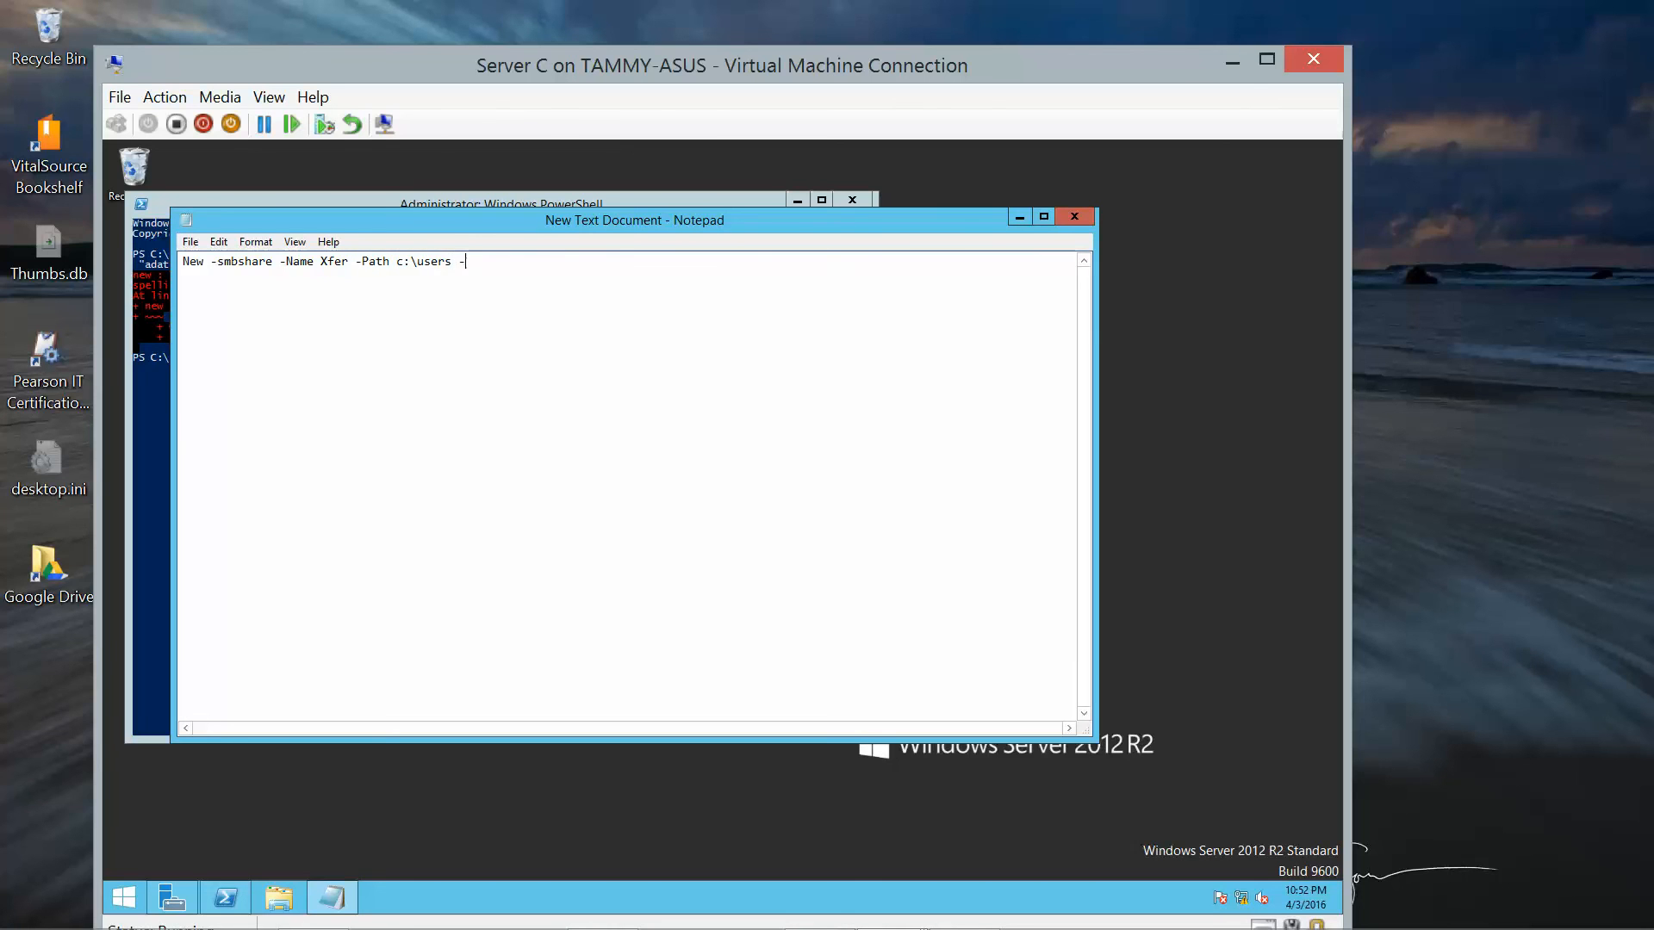
pyautogui.write('FullAccess "adatum\\Domain Admin')
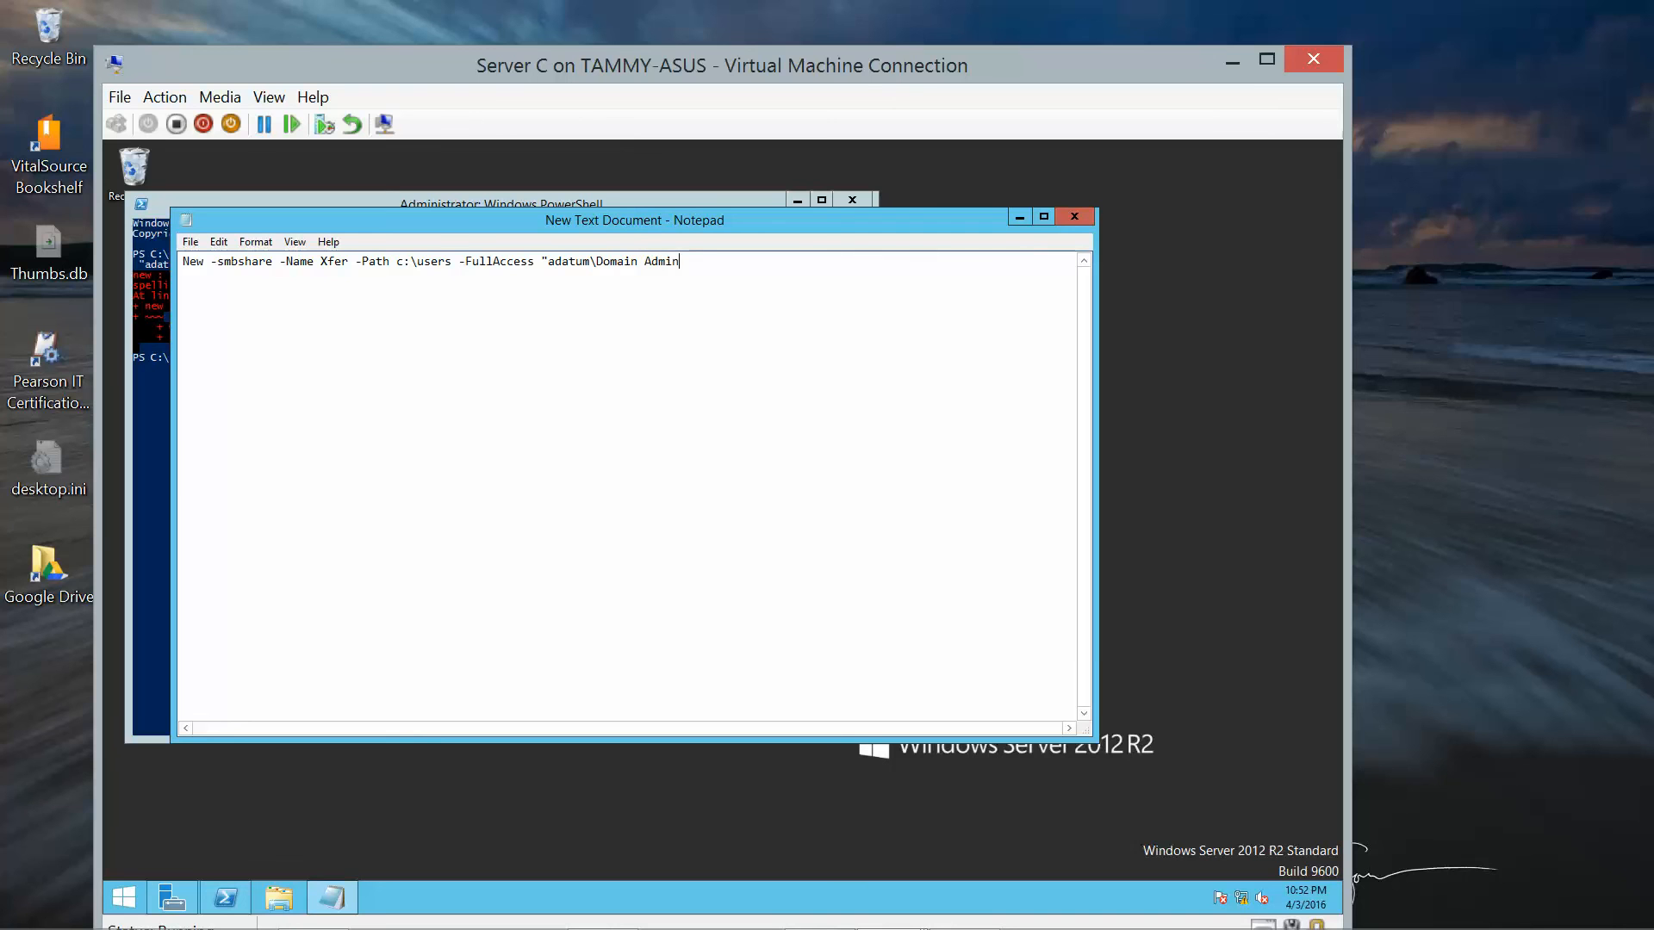
pyautogui.write('s" -ReadAccess "Adatum\\Domain Users"')
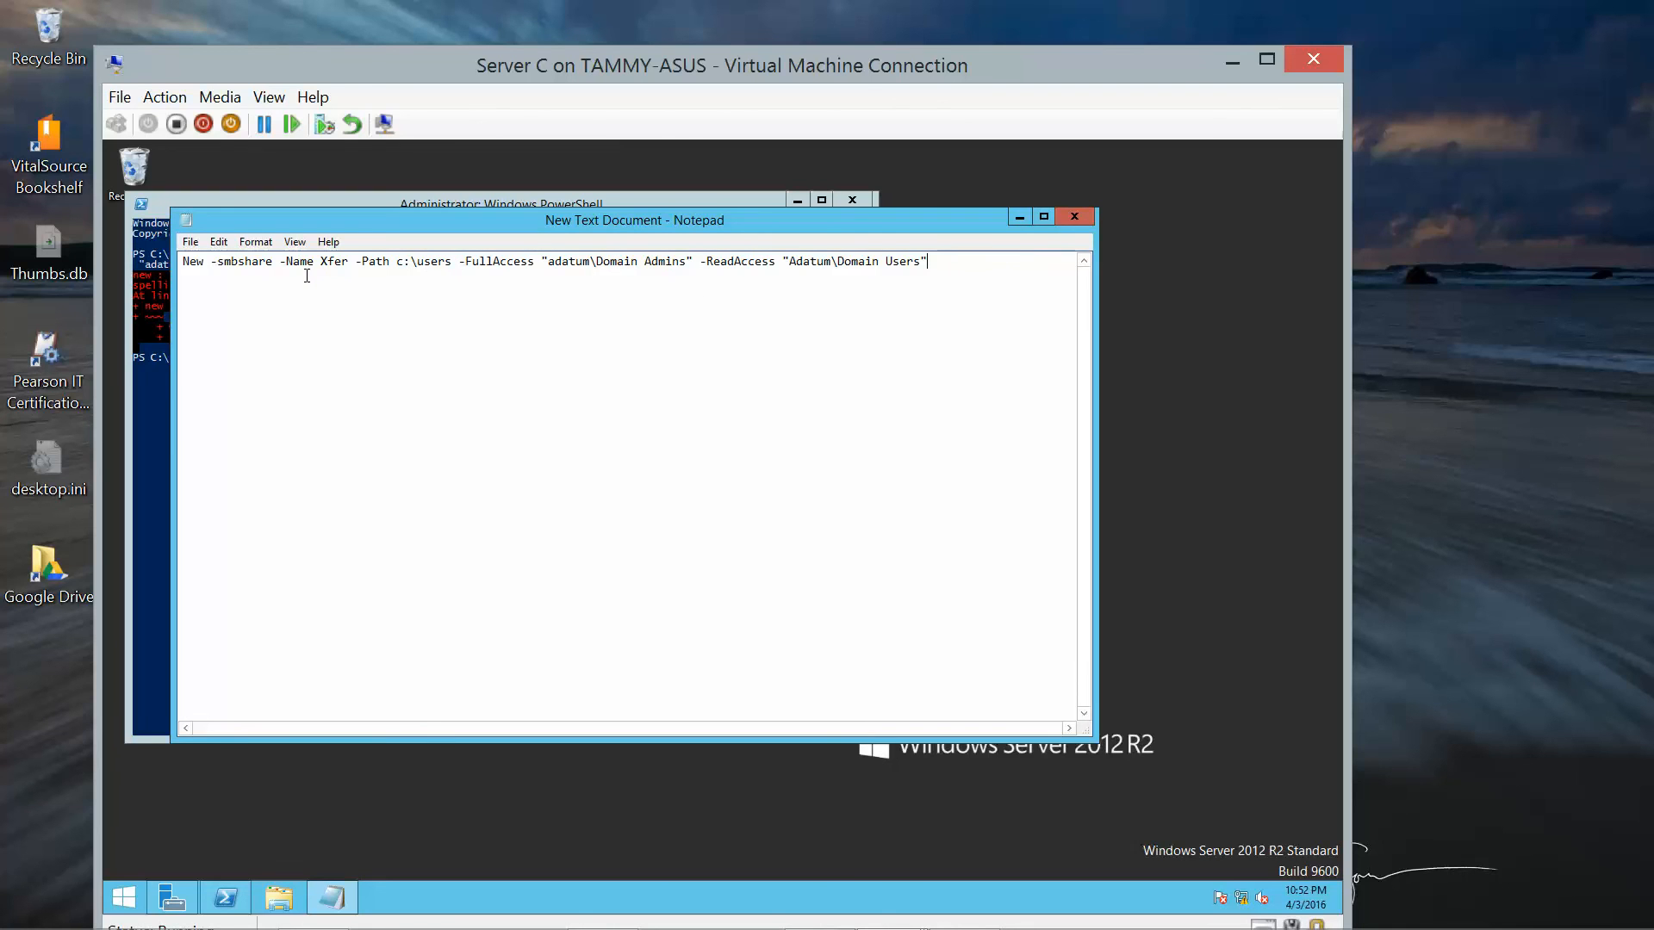
pyautogui.click(245, 263)
pyautogui.press('BackSpace')
pyautogui.press('BackSpace')
pyautogui.press('BackSpace')
pyautogui.press('BackSpace')
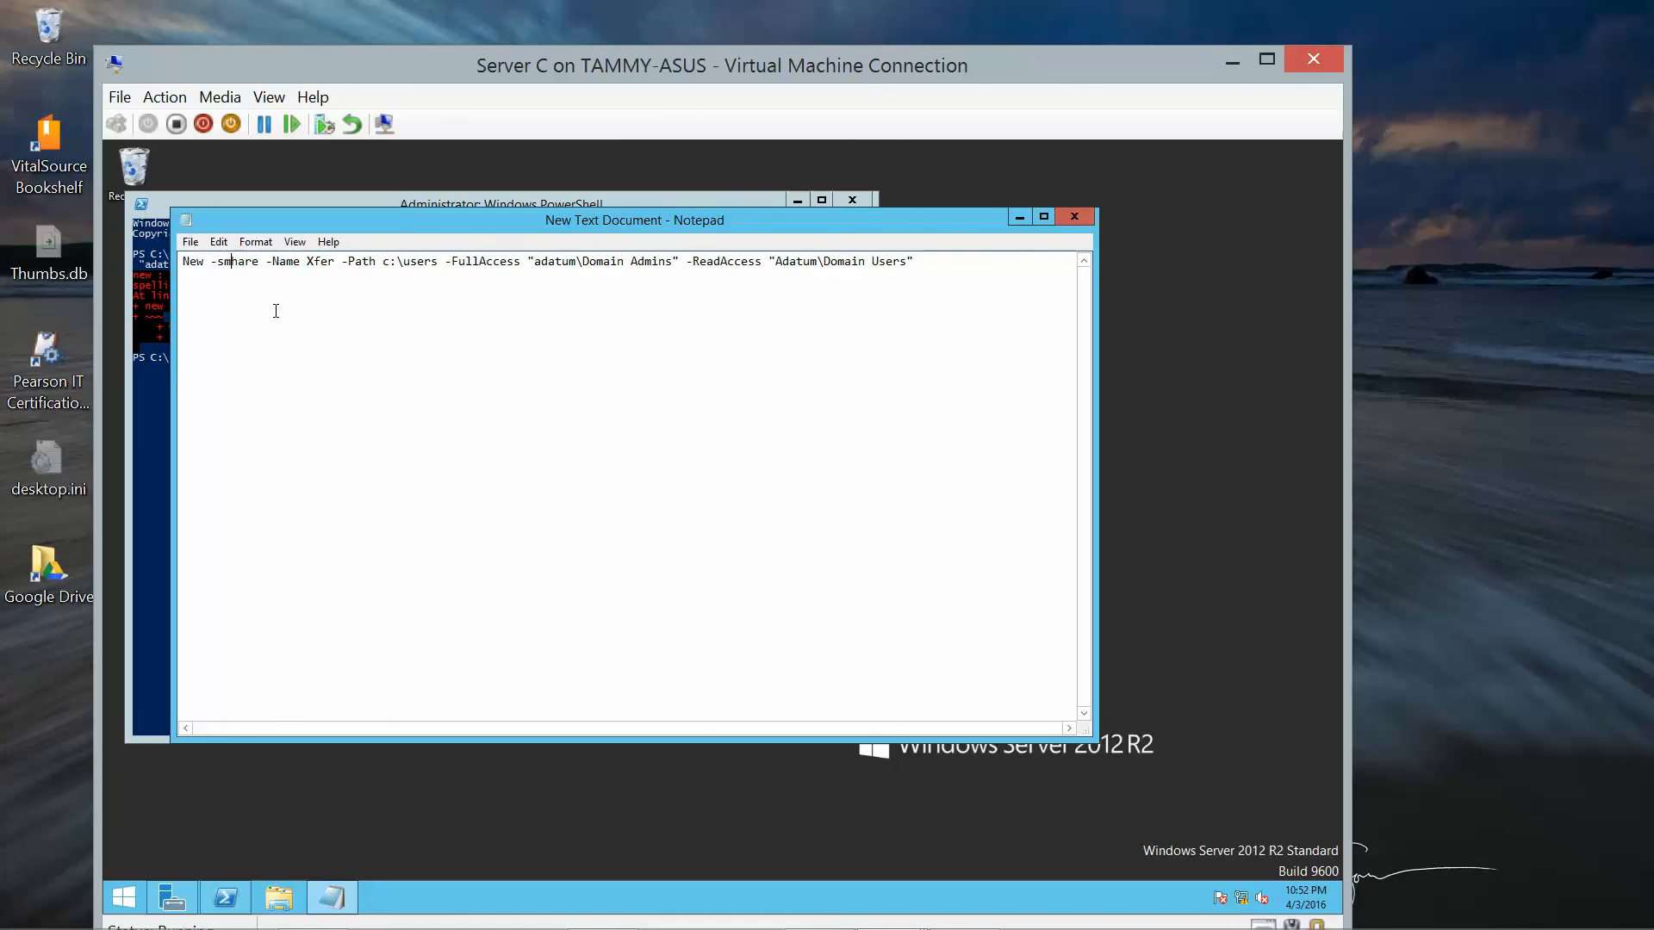
pyautogui.write('SMB')
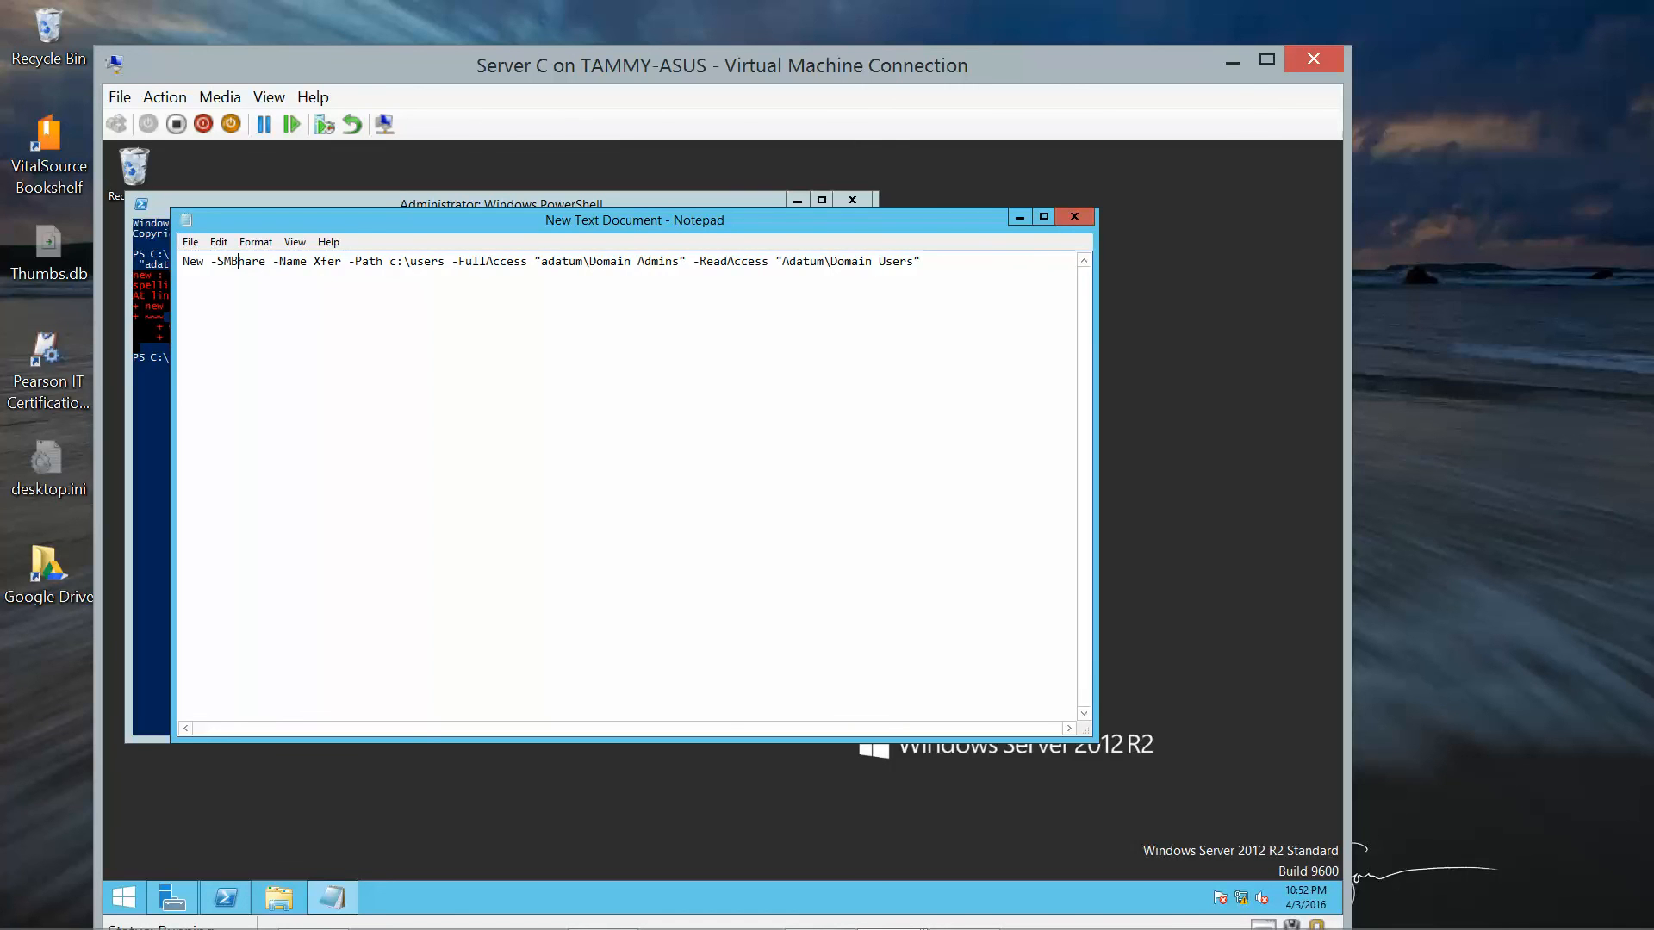
pyautogui.write('S')
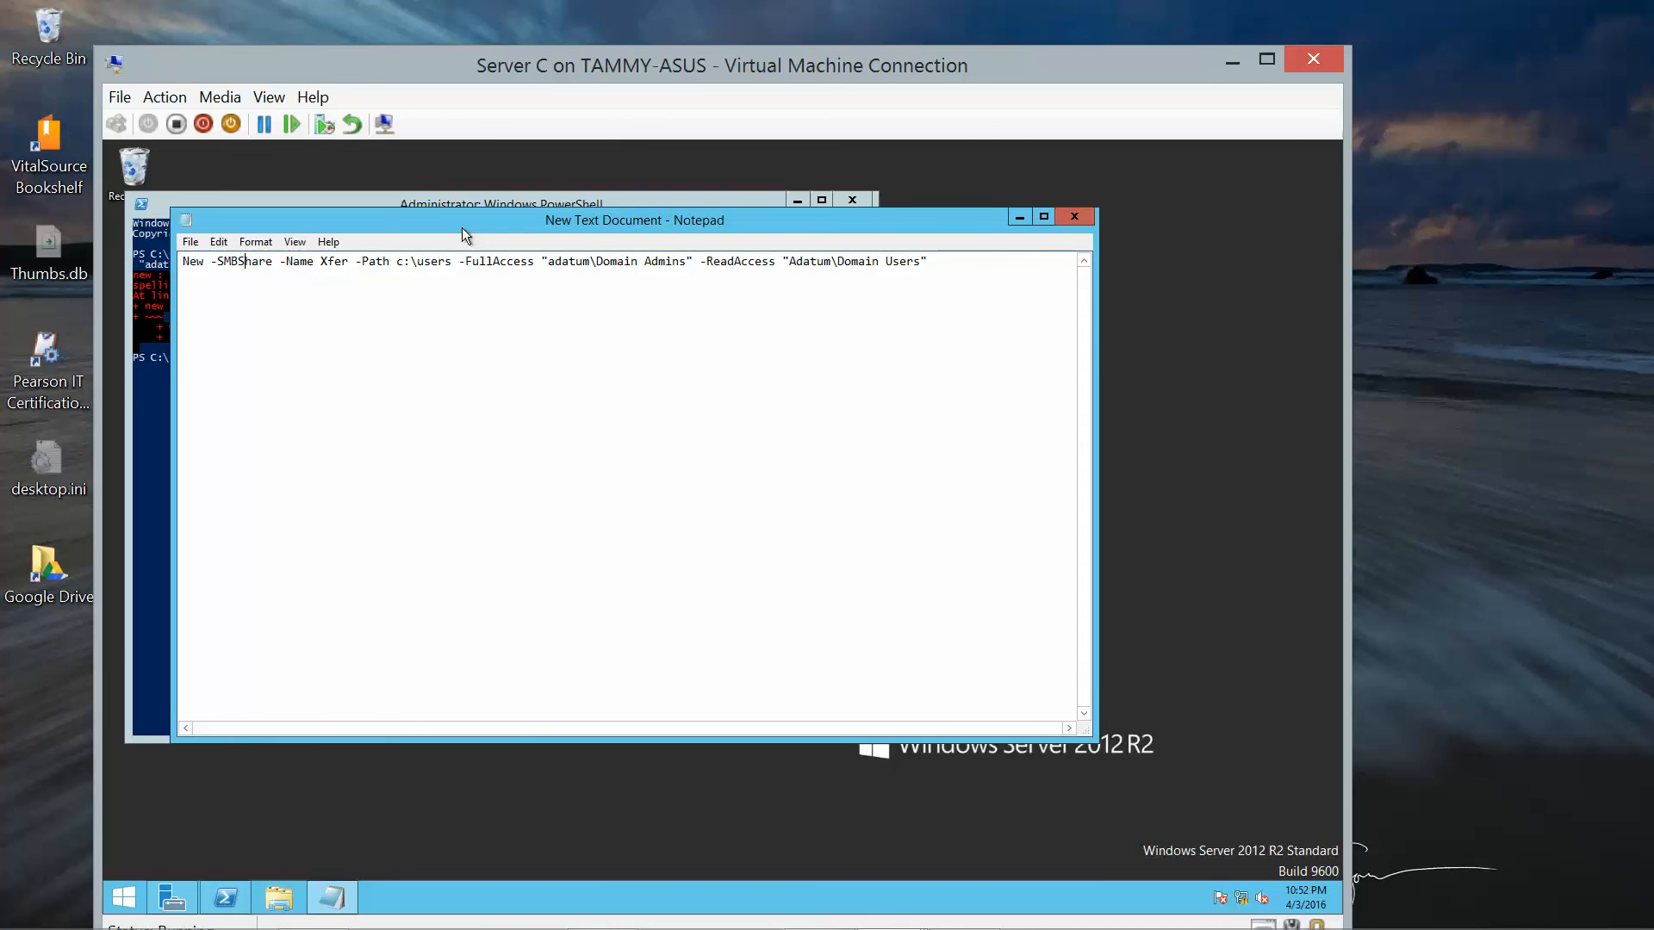
pyautogui.moveTo(461, 227); pyautogui.dragTo(691, 177)
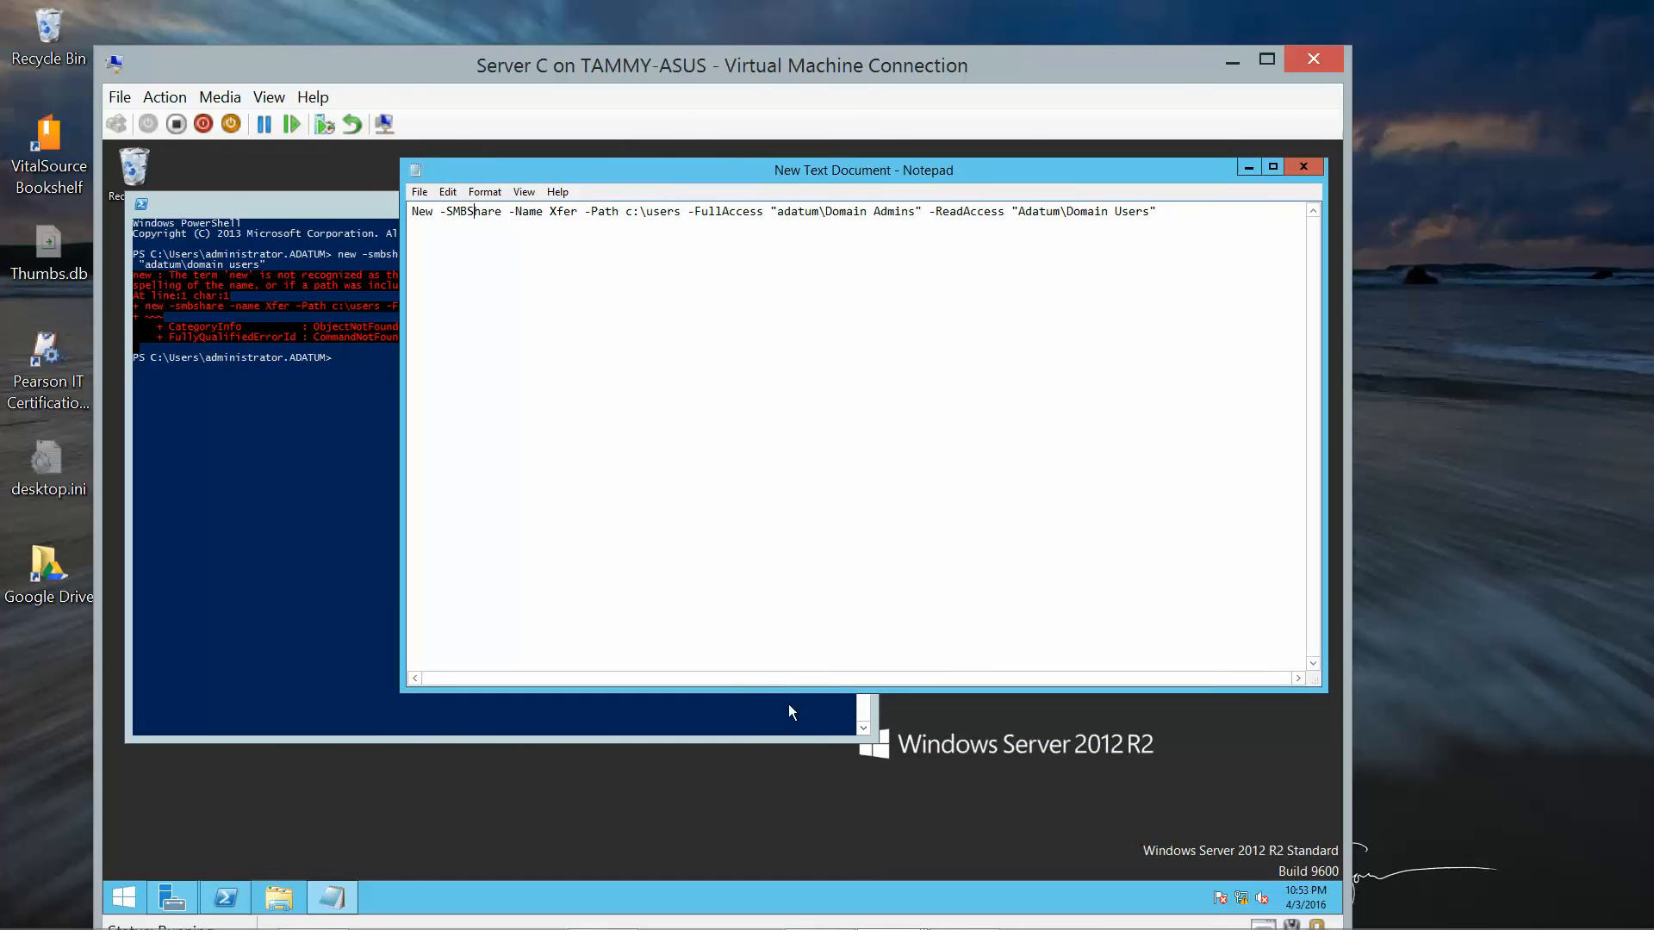
# Resize Notepad and PowerShell so both windows fit one above the other.
pyautogui.moveTo(790, 690); pyautogui.dragTo(797, 321)
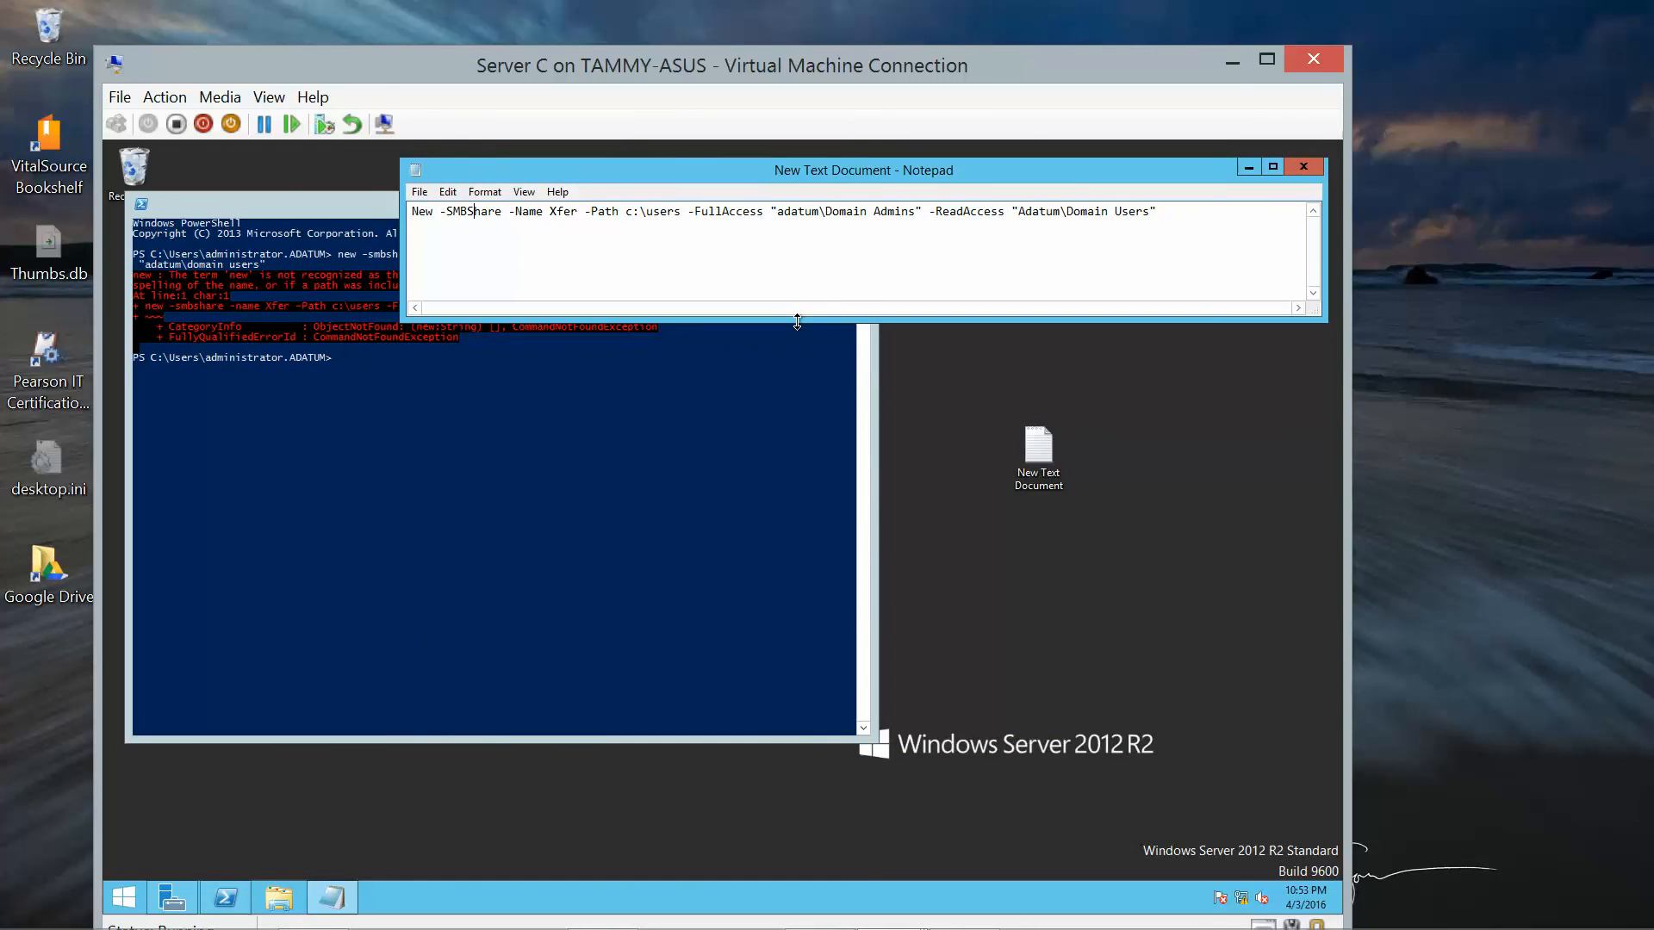
pyautogui.moveTo(276, 199); pyautogui.dragTo(304, 345)
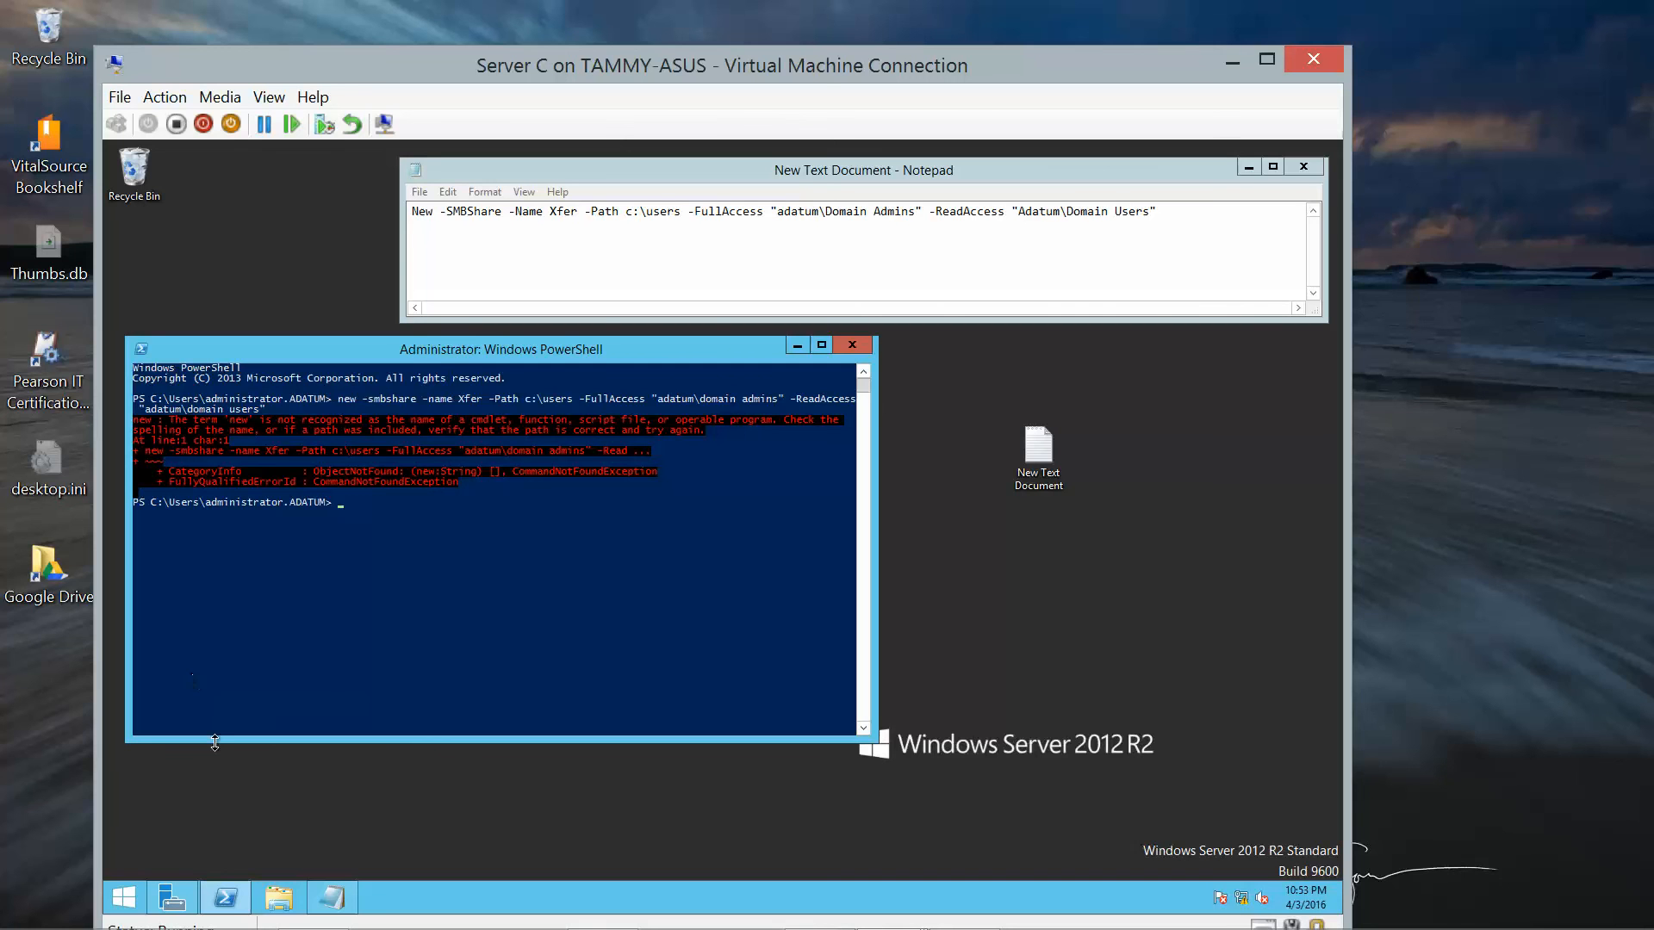
# Run Get-SmbShare and the corrected New-SMBShare Xfer command, then close PowerShell.
pyautogui.moveTo(1154, 929)
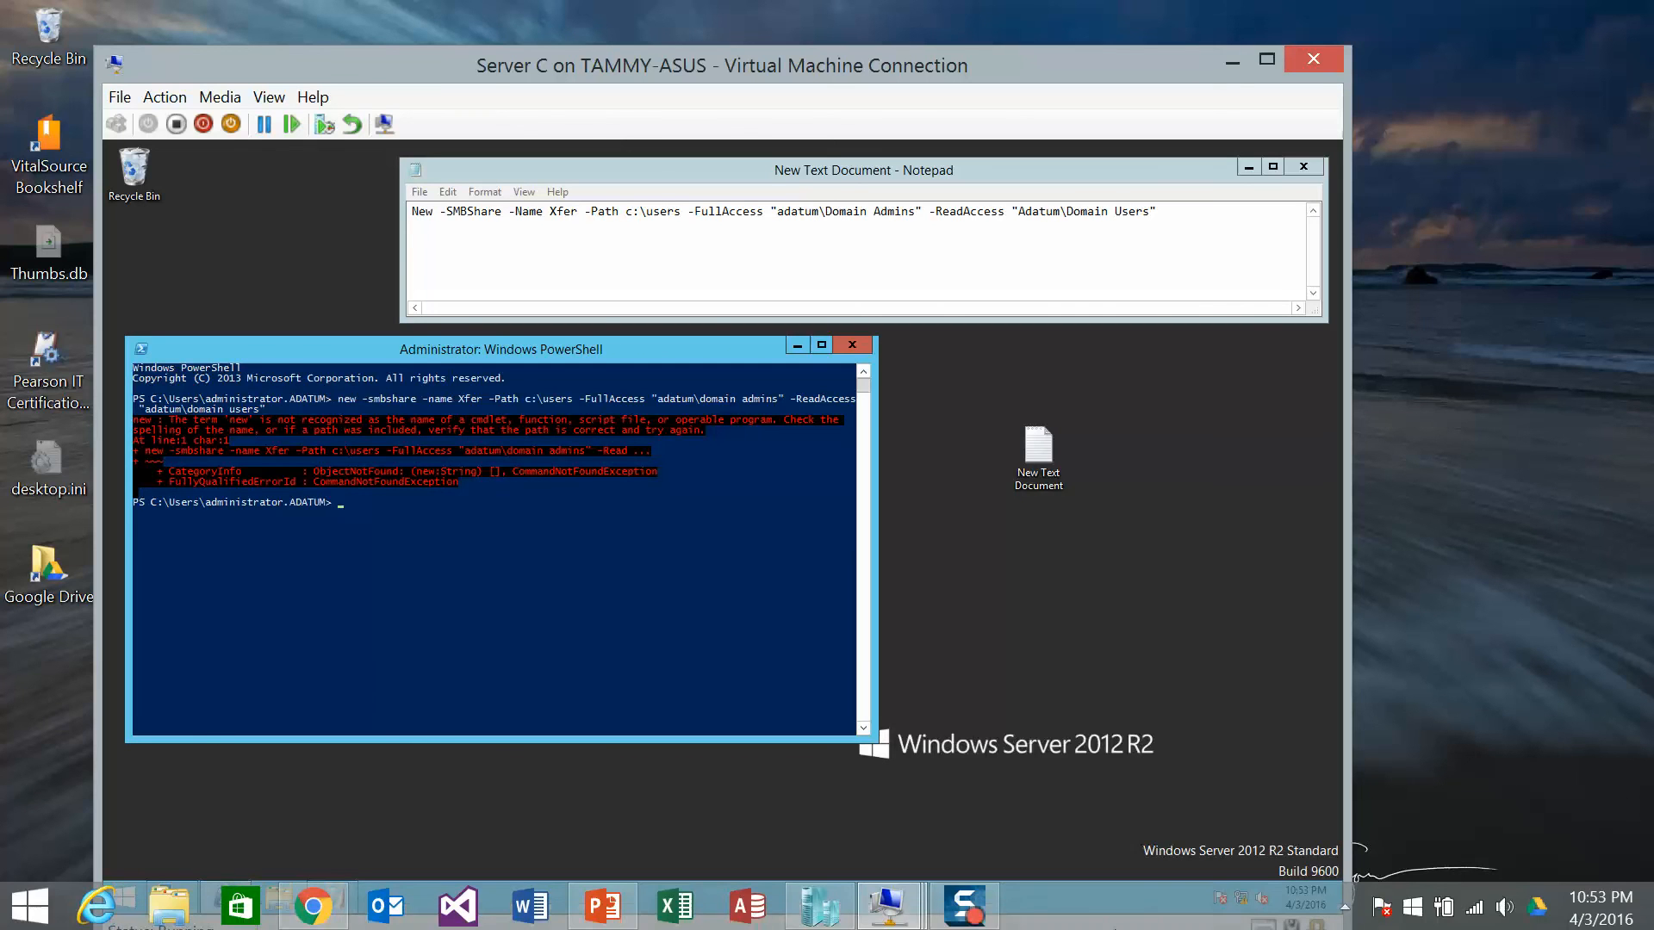
pyautogui.click(962, 915)
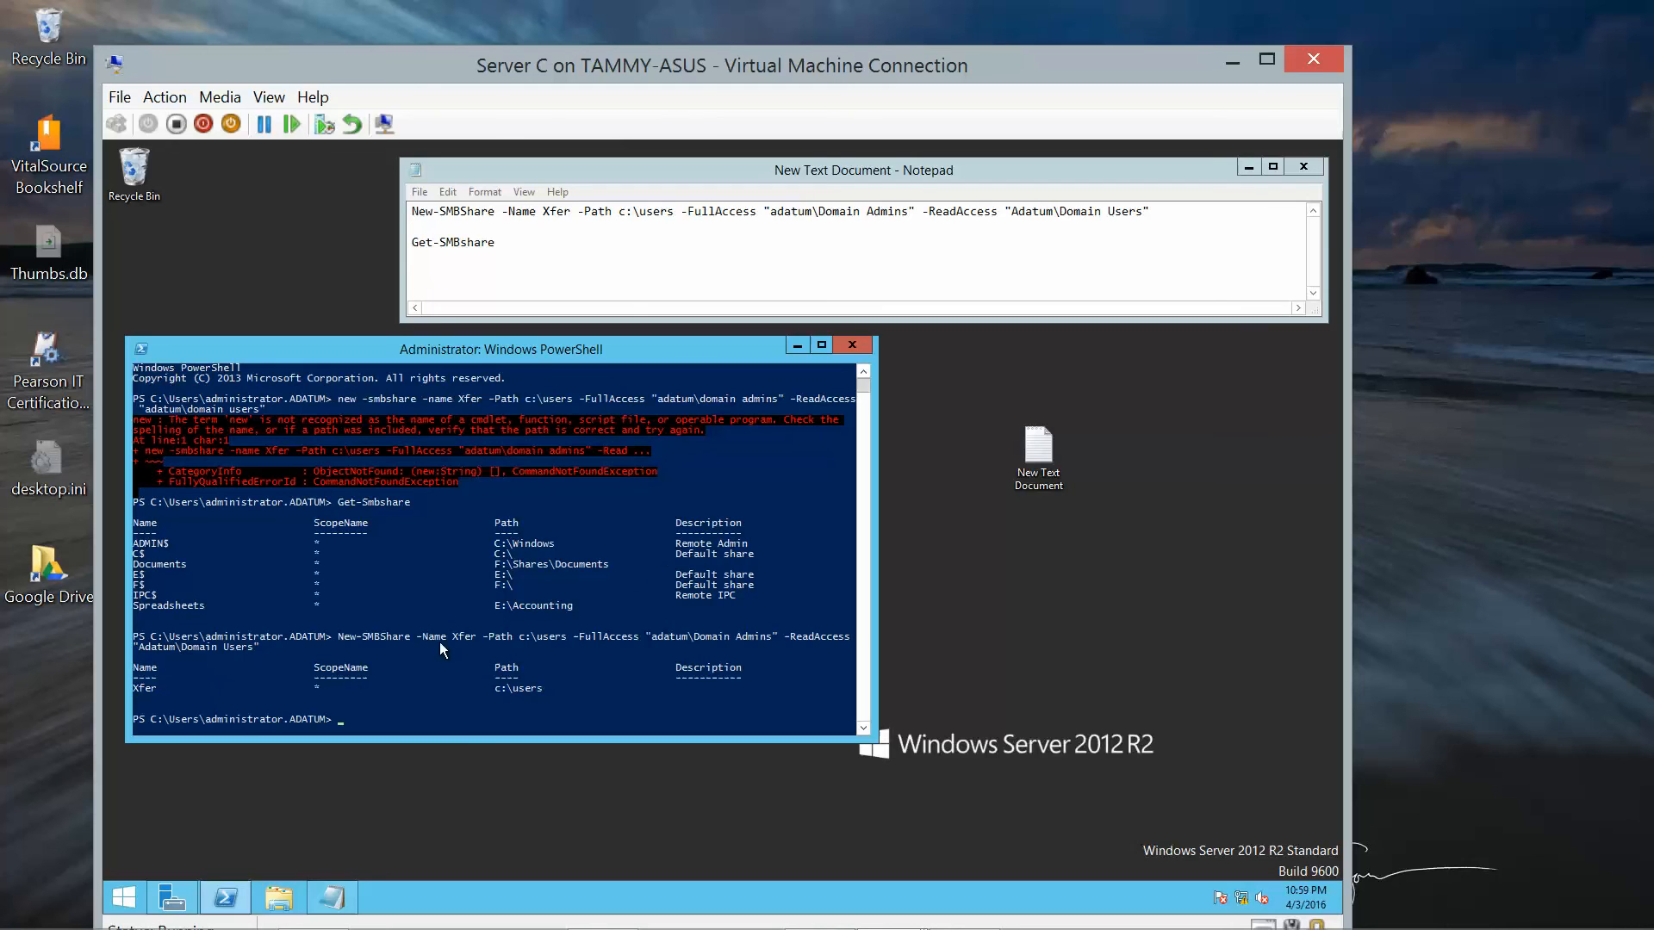
pyautogui.click(850, 346)
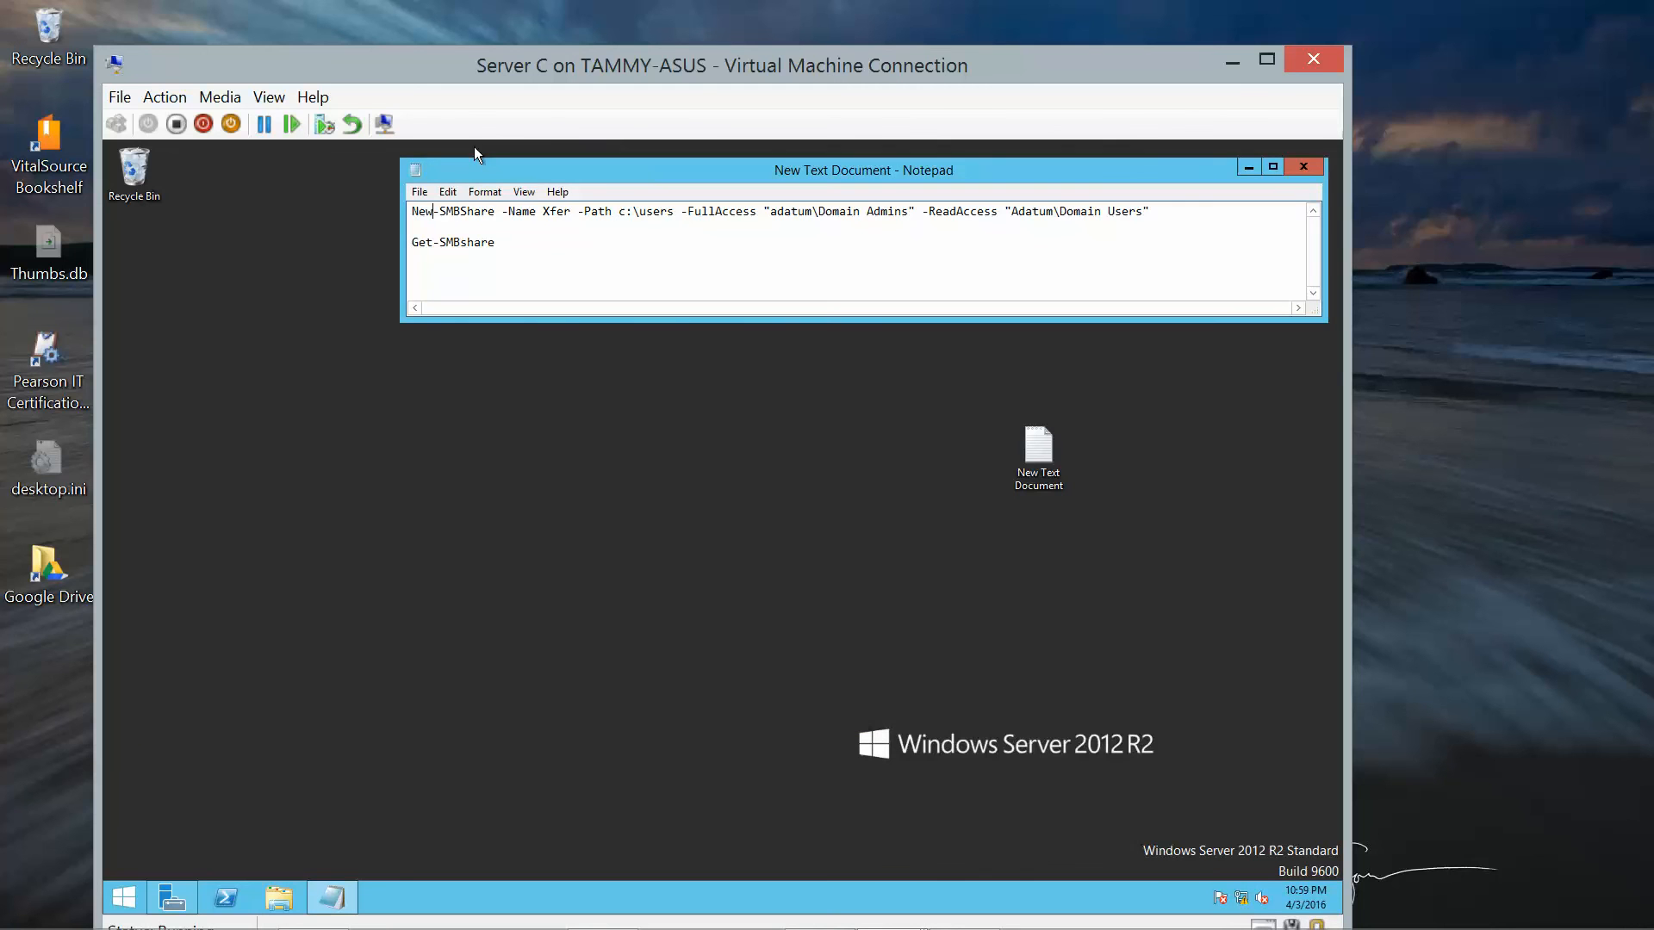
# Save the Notepad command notes and close Notepad.
pyautogui.click(420, 193)
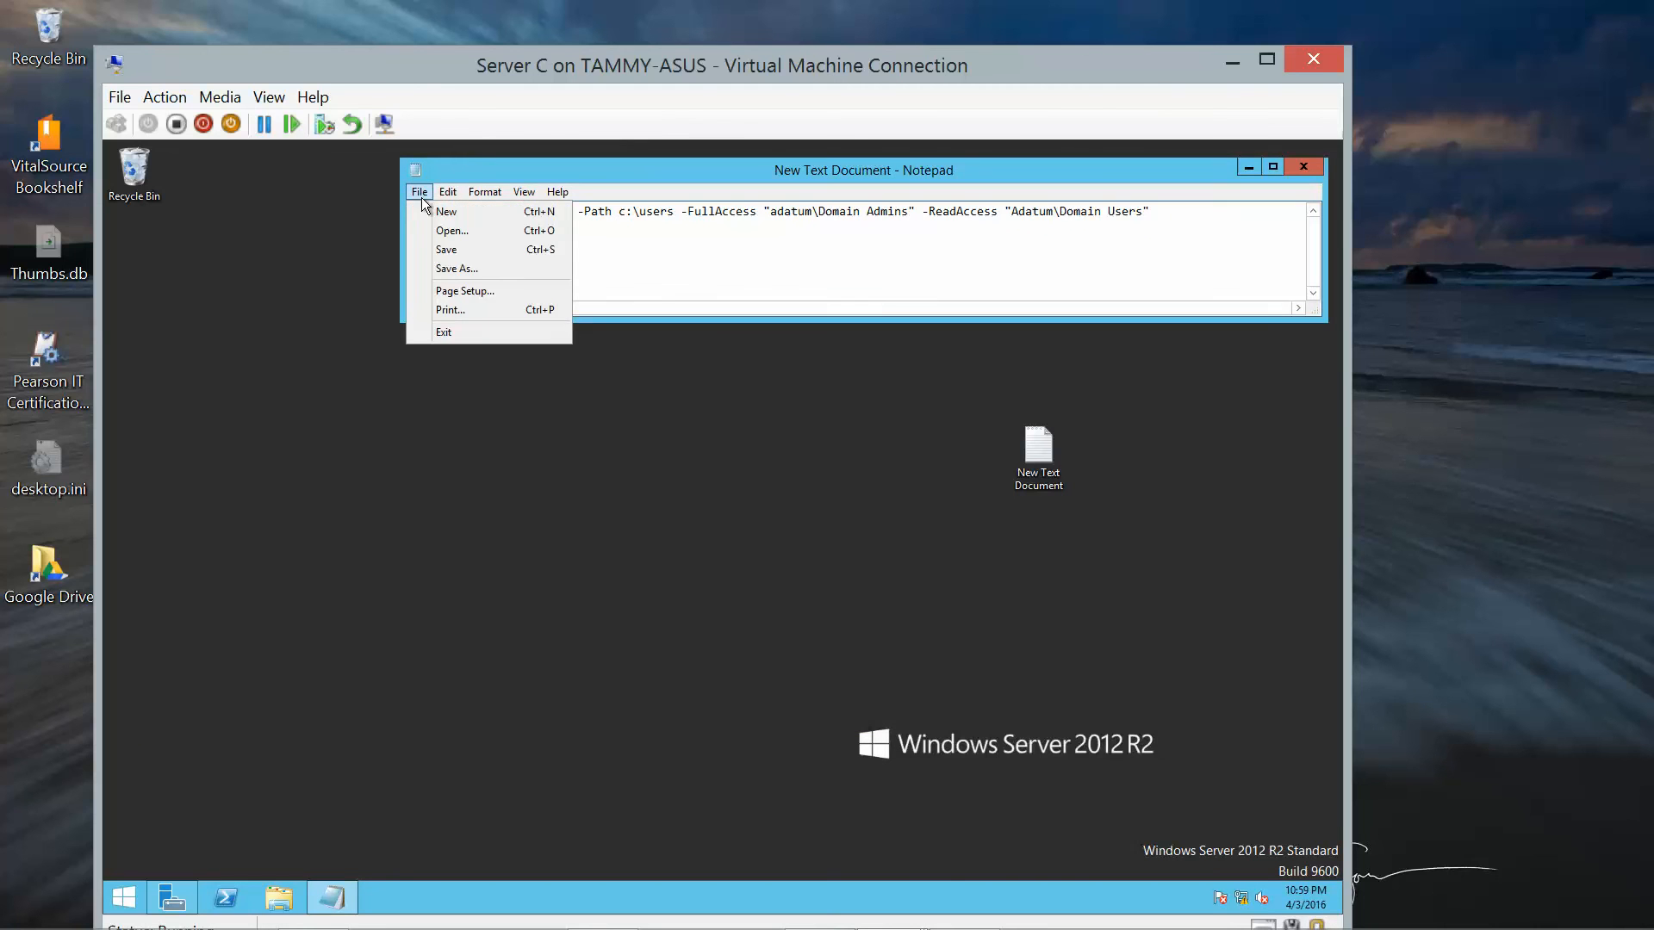
pyautogui.click(447, 250)
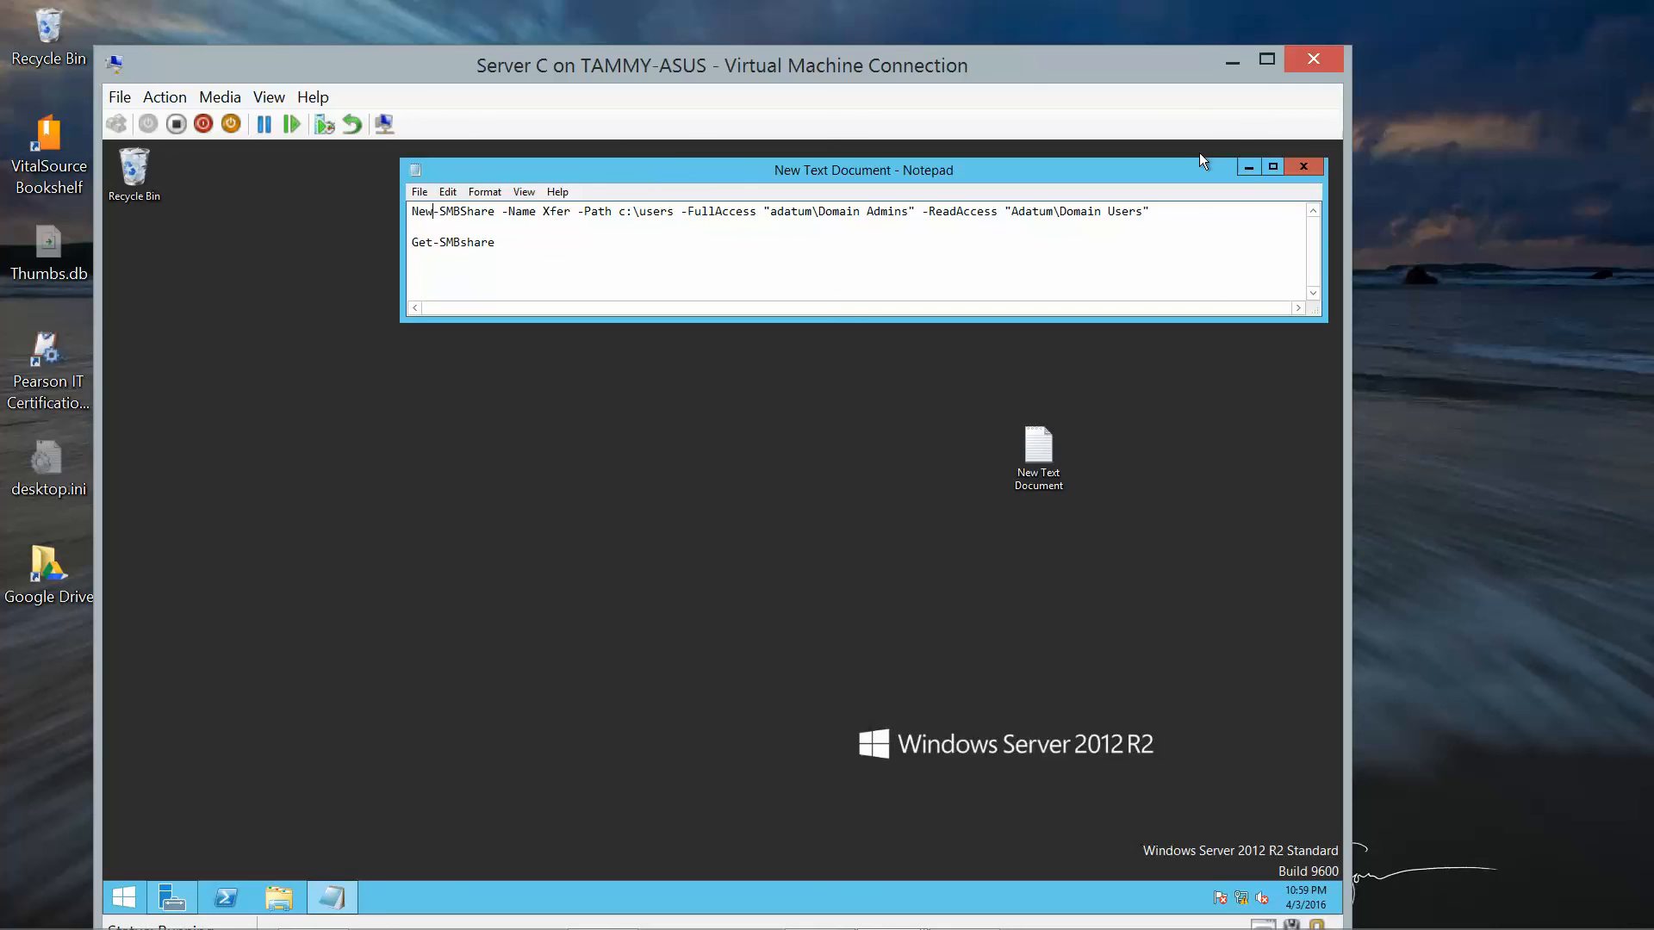
pyautogui.click(1307, 167)
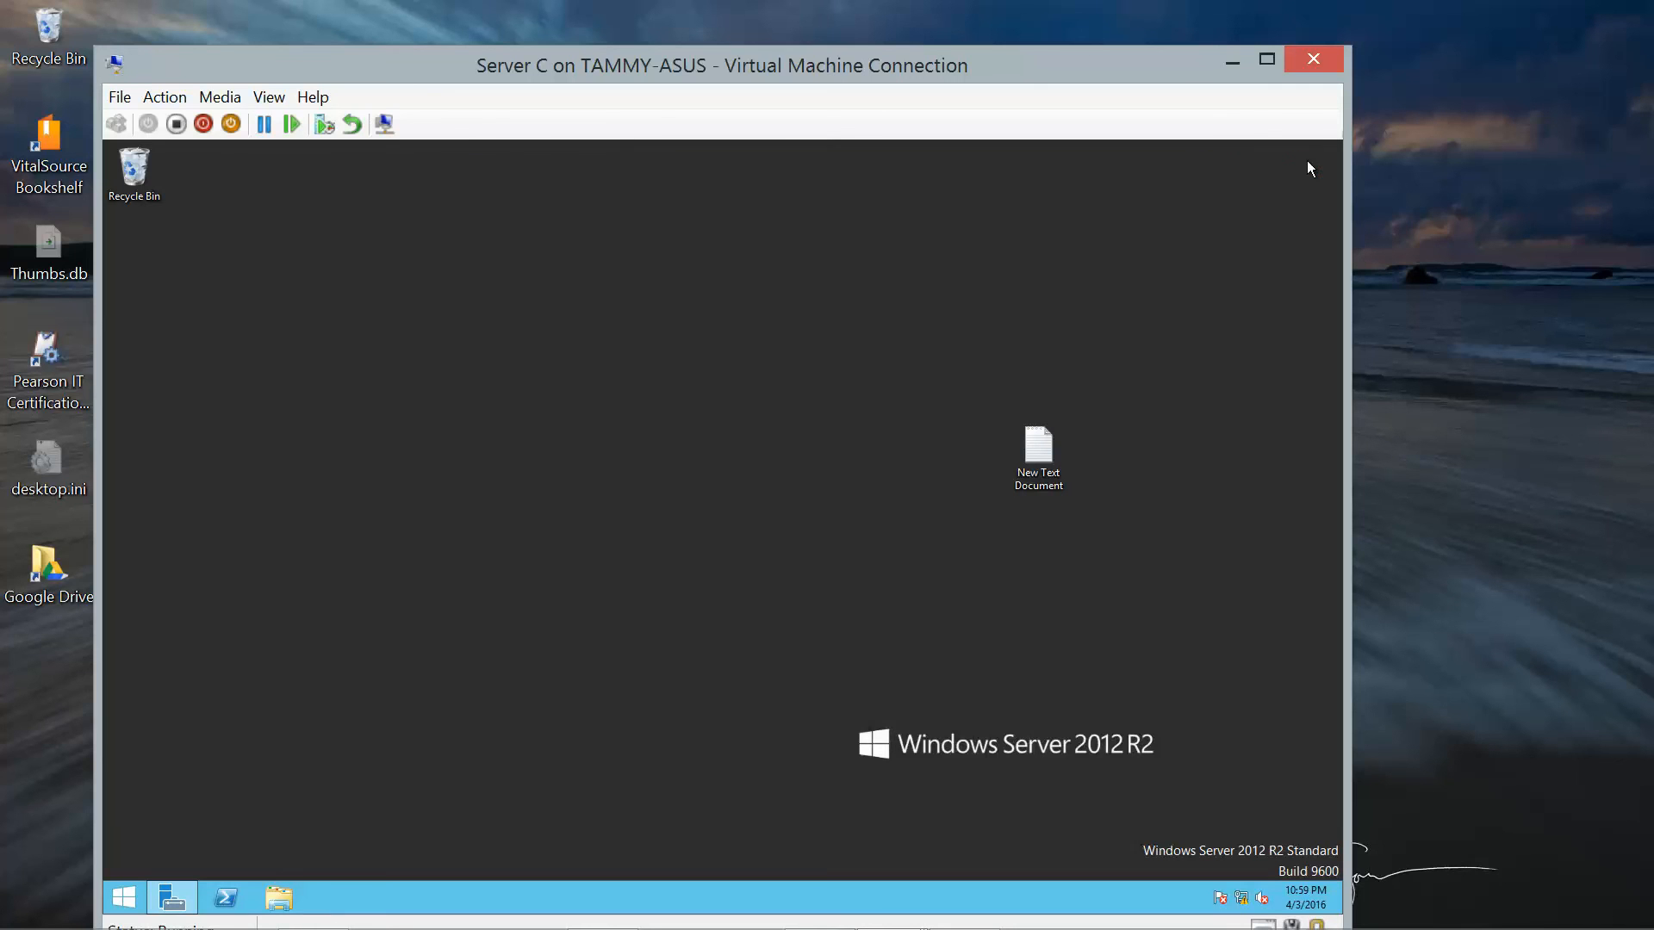